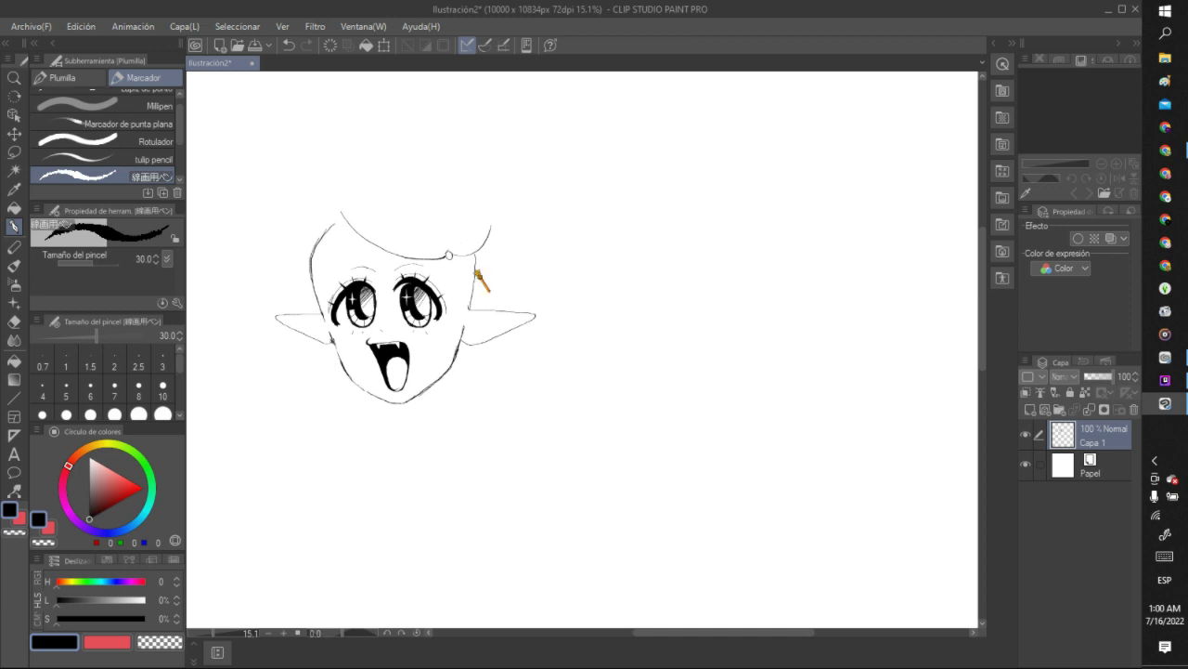
Draw a side hair strand along the left side of the face and a hooked lock above it.
key("XF86AudioLowerVolume")
left_click_drag(314, 307, 297, 247)
mouse_move(327, 202)
left_mouse_down()
mouse_move(303, 232)
mouse_move(279, 200)
mouse_move(291, 221)
left_mouse_up()
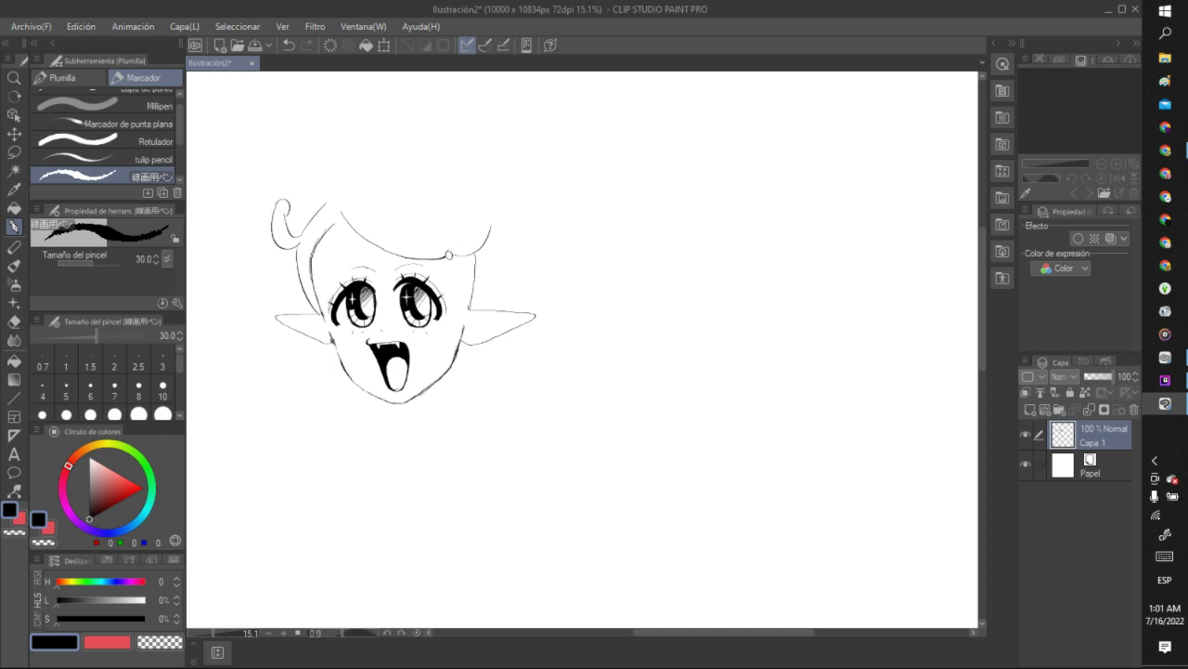
left_click(289, 45)
mouse_move(286, 220)
left_mouse_down()
mouse_move(284, 202)
mouse_move(272, 212)
left_mouse_up()
left_click_drag(343, 219, 318, 286)
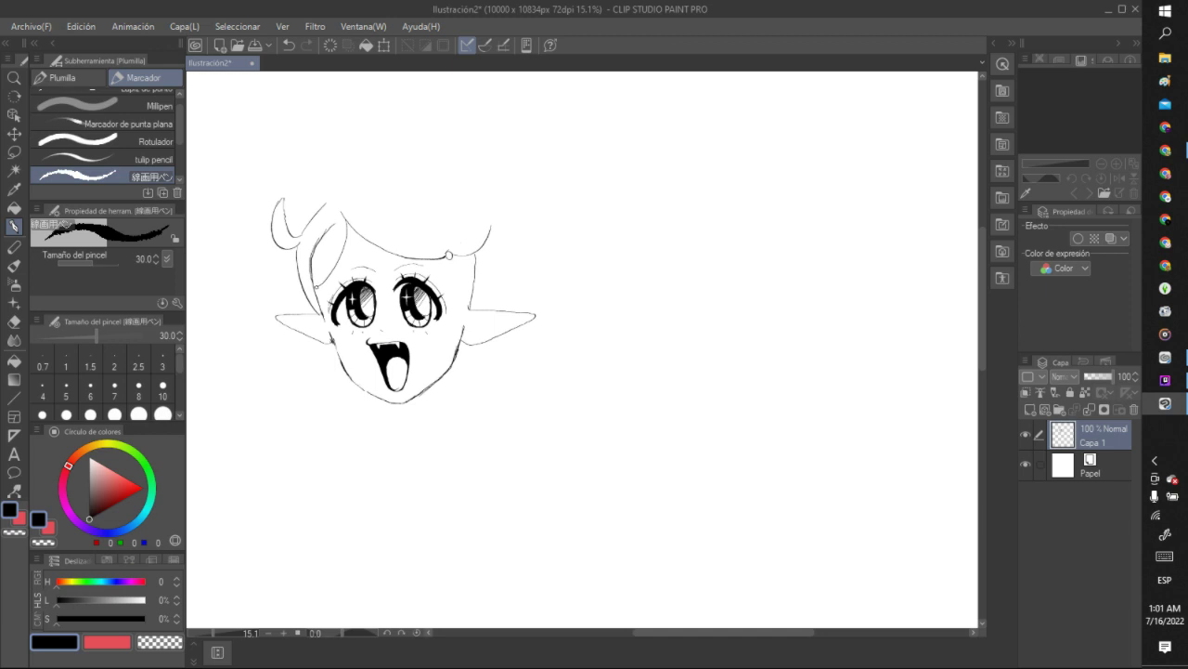
left_click(289, 45)
mouse_move(322, 312)
left_mouse_down()
mouse_move(318, 257)
mouse_move(347, 223)
left_mouse_up()
left_click(289, 45)
Draw a hair strand down the right side of the face and one long curved hairline over the head.
left_click_drag(477, 309, 494, 237)
mouse_move(335, 201)
left_mouse_down()
mouse_move(303, 224)
mouse_move(302, 199)
mouse_move(379, 166)
left_mouse_up()
left_click(289, 45)
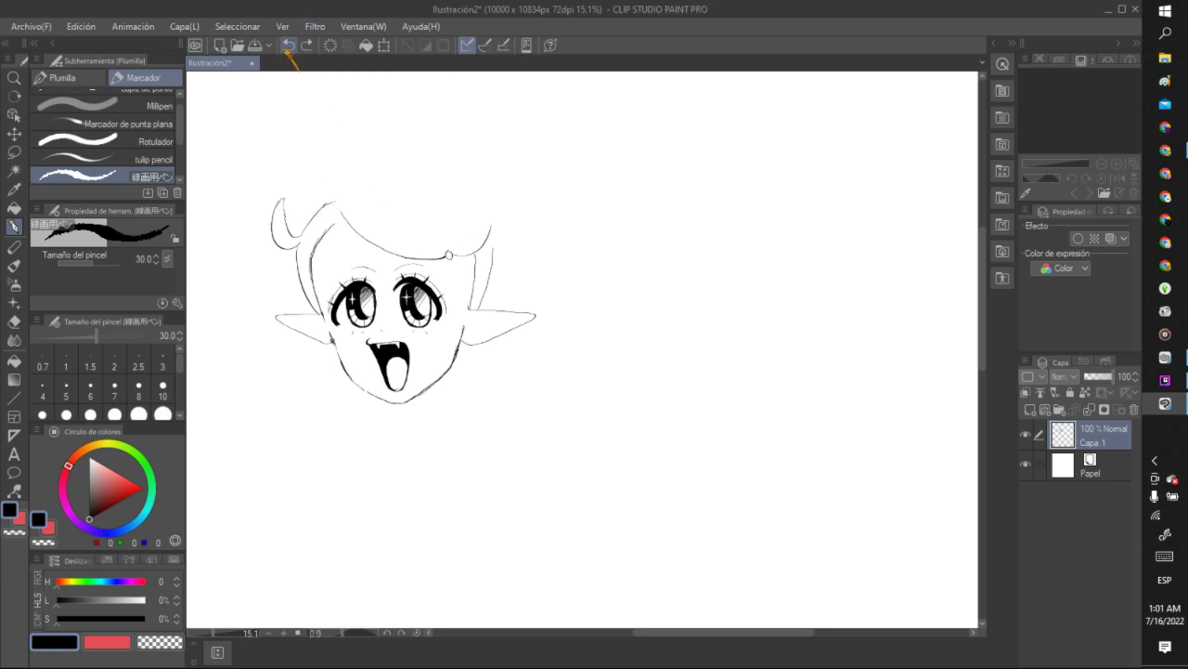
mouse_move(306, 228)
left_mouse_down()
mouse_move(306, 198)
mouse_move(388, 176)
left_mouse_up()
key("ctrl+z")
mouse_move(305, 225)
left_mouse_down()
mouse_move(323, 178)
mouse_move(368, 165)
mouse_move(447, 174)
left_mouse_up()
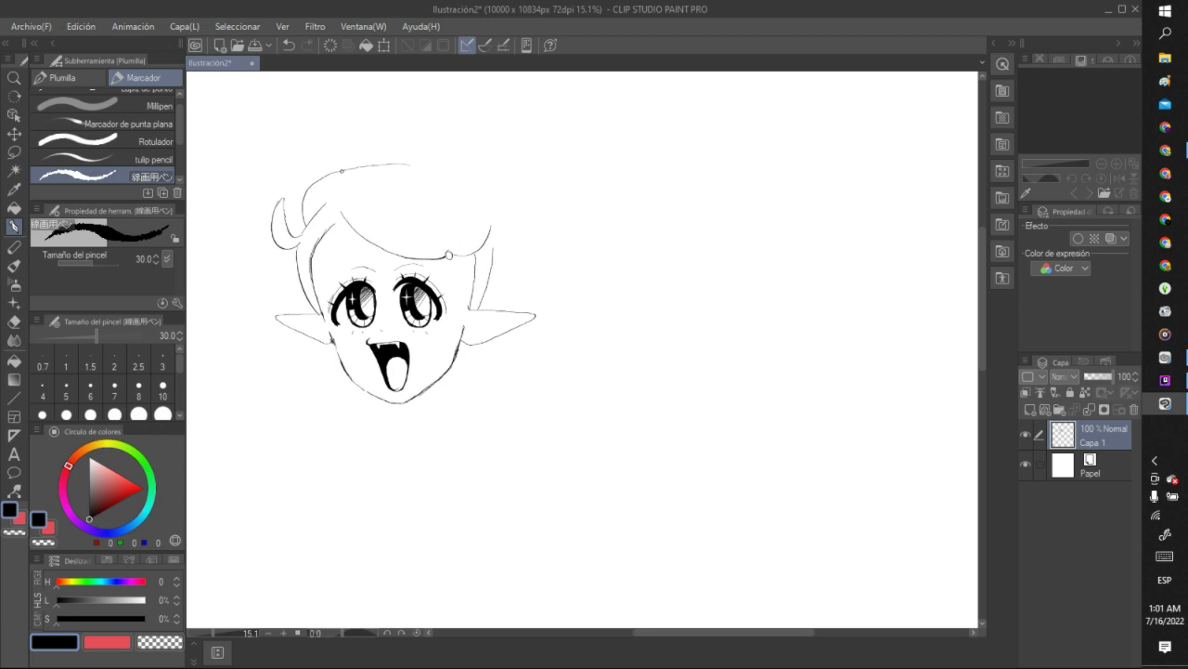
Add a rounded crown and a pointed lock above the hair, and try a lock under the left ear.
mouse_move(342, 171)
left_mouse_down()
mouse_move(381, 138)
mouse_move(420, 149)
mouse_move(445, 175)
mouse_move(482, 149)
mouse_move(466, 181)
mouse_move(435, 193)
left_mouse_up()
mouse_move(333, 340)
left_mouse_down()
mouse_move(303, 379)
mouse_move(359, 383)
left_mouse_up()
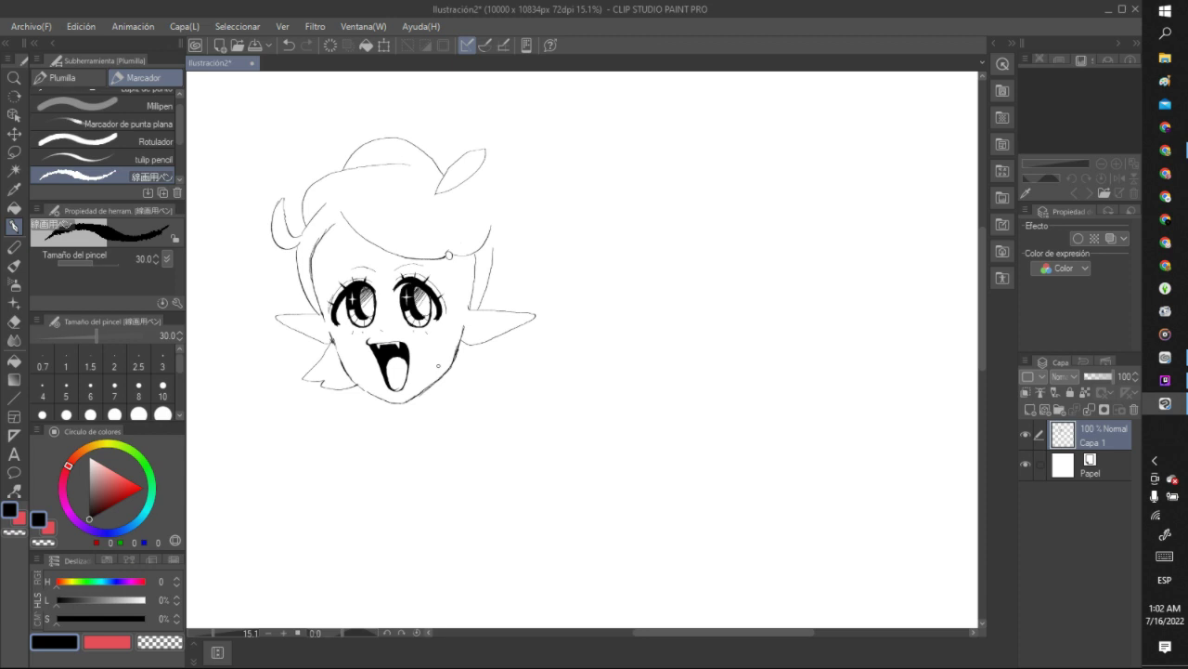
left_click(288, 45)
Lasso and delete the crown hair and hooked lock, and the upper part of the face contour on the left.
scroll(349, 195, "up", 1)
key("m")
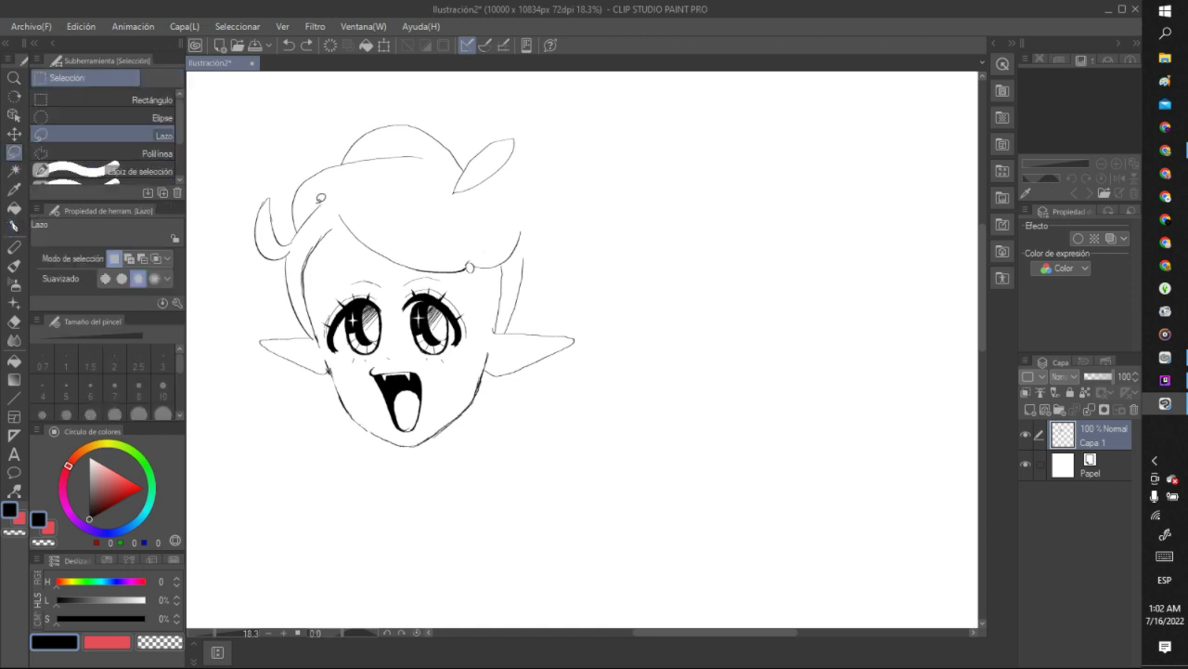
mouse_move(316, 224)
left_mouse_down()
mouse_move(271, 291)
mouse_move(269, 140)
mouse_move(505, 109)
mouse_move(556, 205)
mouse_move(485, 267)
left_mouse_up()
left_click(365, 295)
key("ctrl+d")
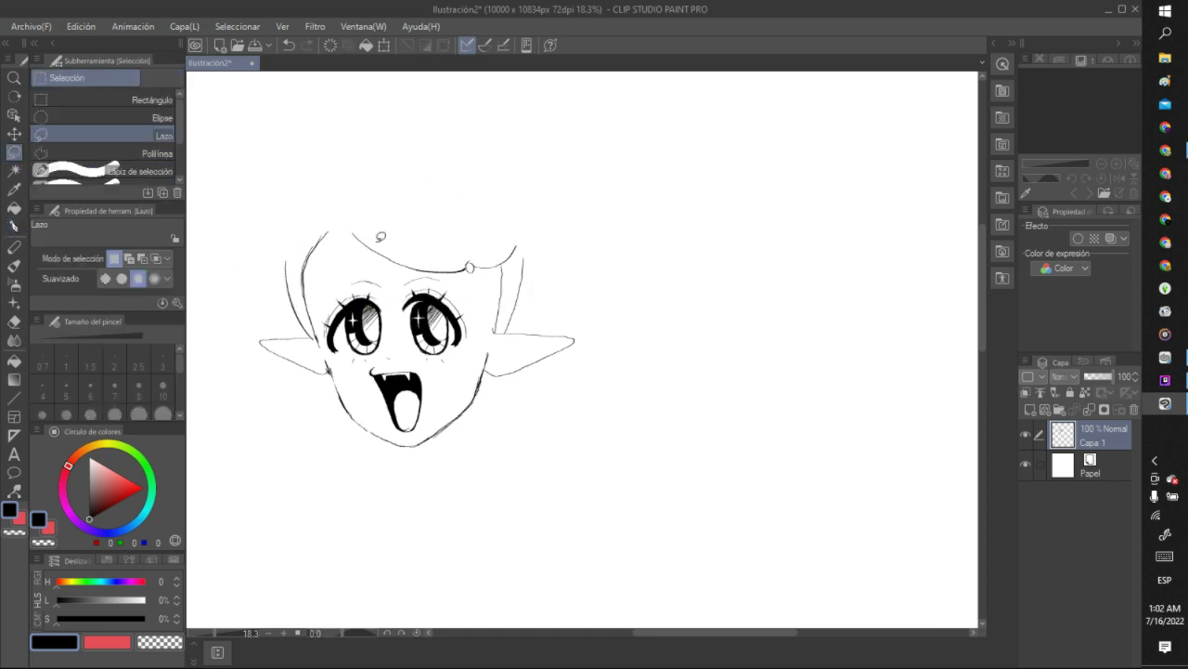
mouse_move(337, 237)
left_mouse_down()
mouse_move(313, 211)
mouse_move(303, 280)
mouse_move(305, 295)
mouse_move(318, 291)
mouse_move(301, 299)
mouse_move(294, 262)
mouse_move(358, 208)
left_mouse_up()
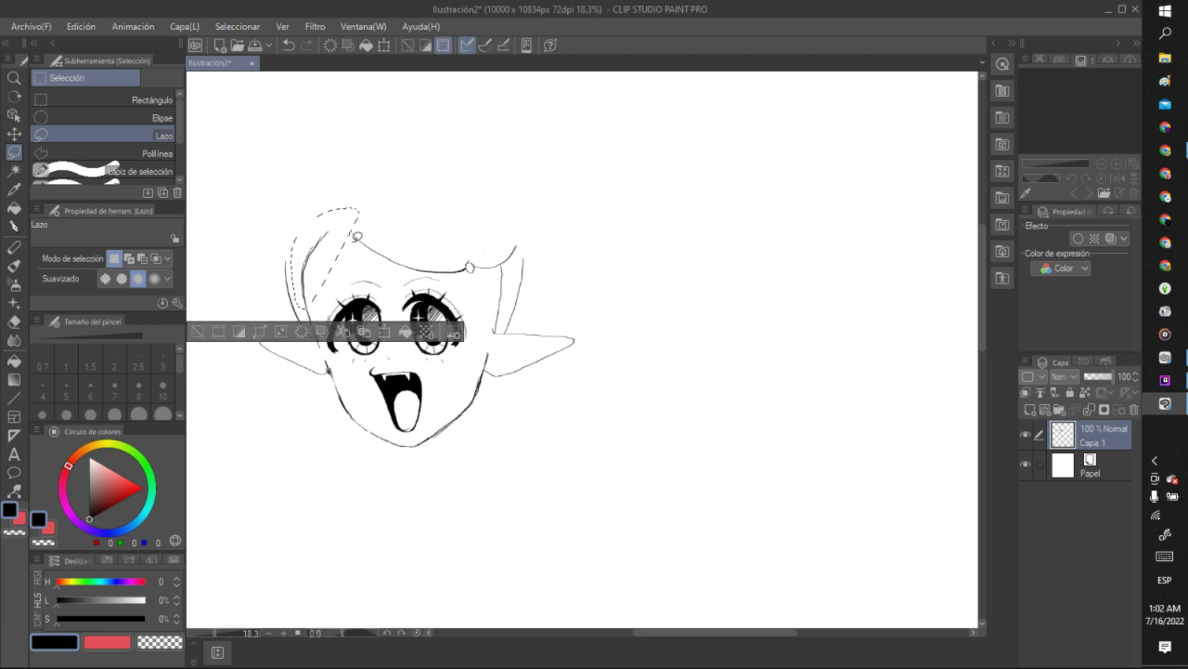
key("Delete")
key("ctrl+d")
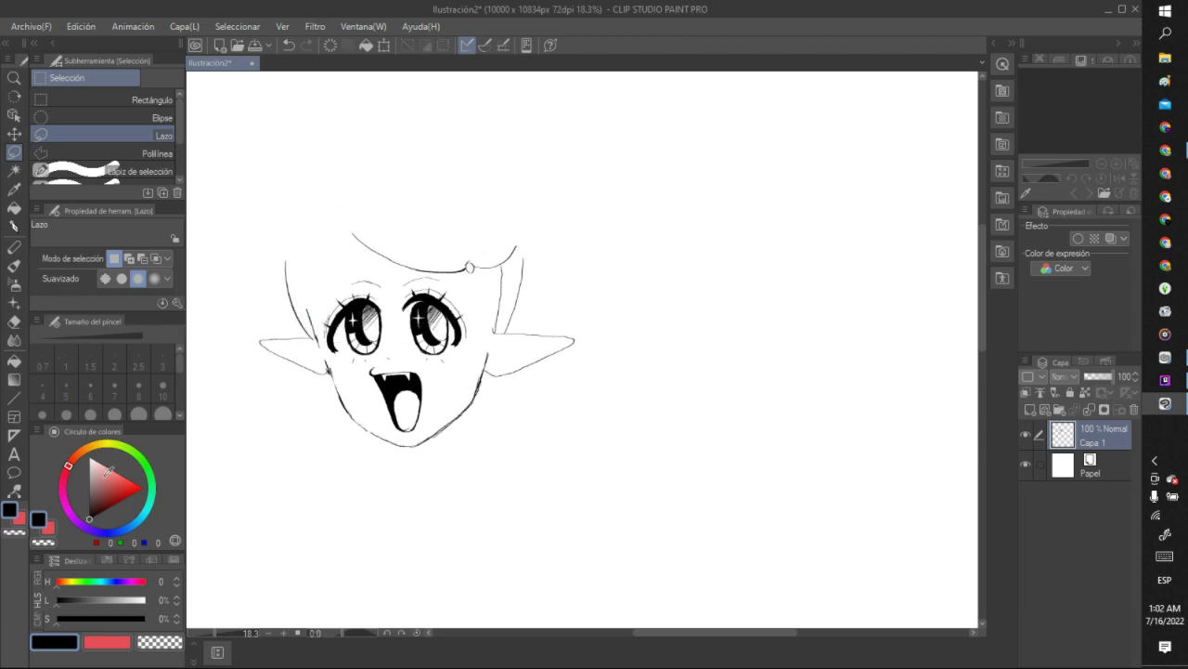
Redraw the upper-left face contour with the marker pen as a curve from the ear to the forehead.
left_click(13, 226)
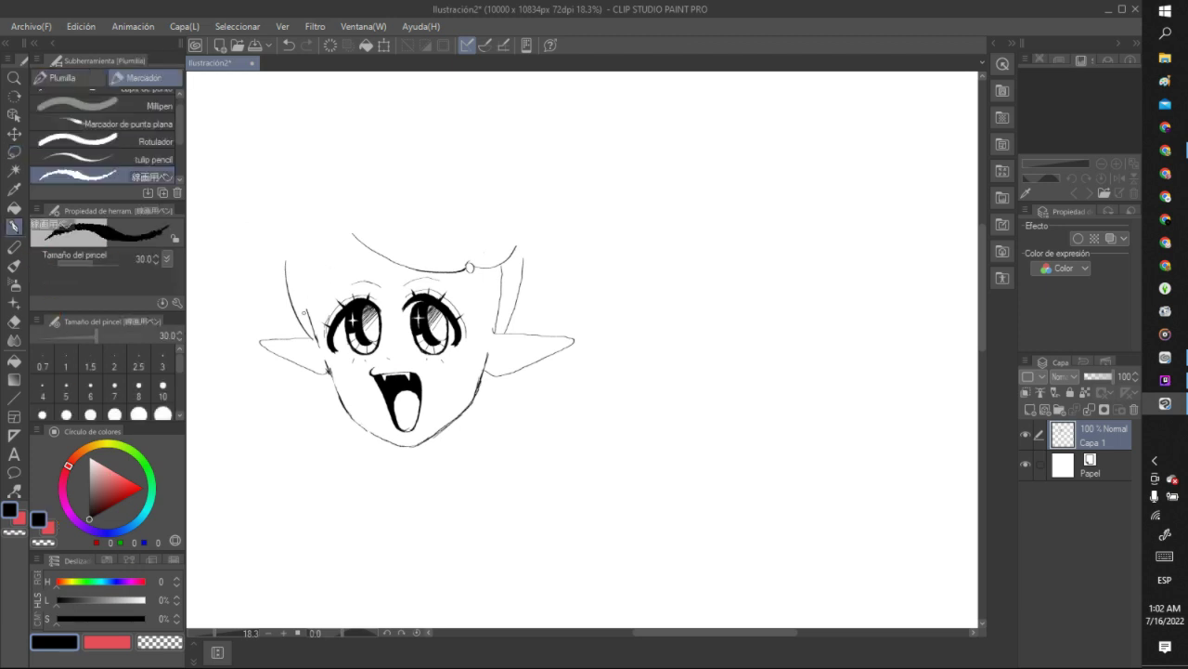
mouse_move(307, 306)
left_mouse_down()
mouse_move(308, 258)
mouse_move(326, 231)
left_mouse_up()
left_click(288, 44)
mouse_move(306, 300)
left_mouse_down()
mouse_move(311, 266)
mouse_move(352, 232)
mouse_move(311, 264)
mouse_move(309, 316)
left_mouse_up()
left_click(289, 44)
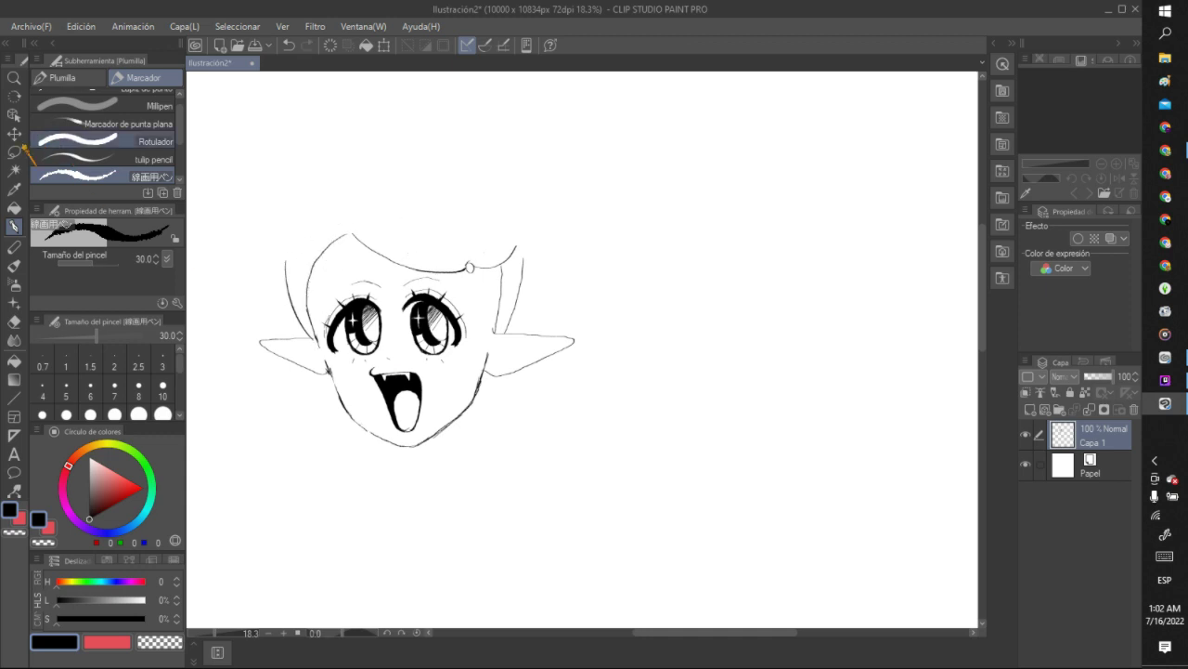
Lasso and delete the curved fringe line across the forehead and the leftover line ends beside it.
key("m")
mouse_move(366, 246)
left_mouse_down()
mouse_move(359, 205)
mouse_move(466, 202)
mouse_move(530, 240)
mouse_move(488, 274)
mouse_move(393, 274)
left_mouse_up()
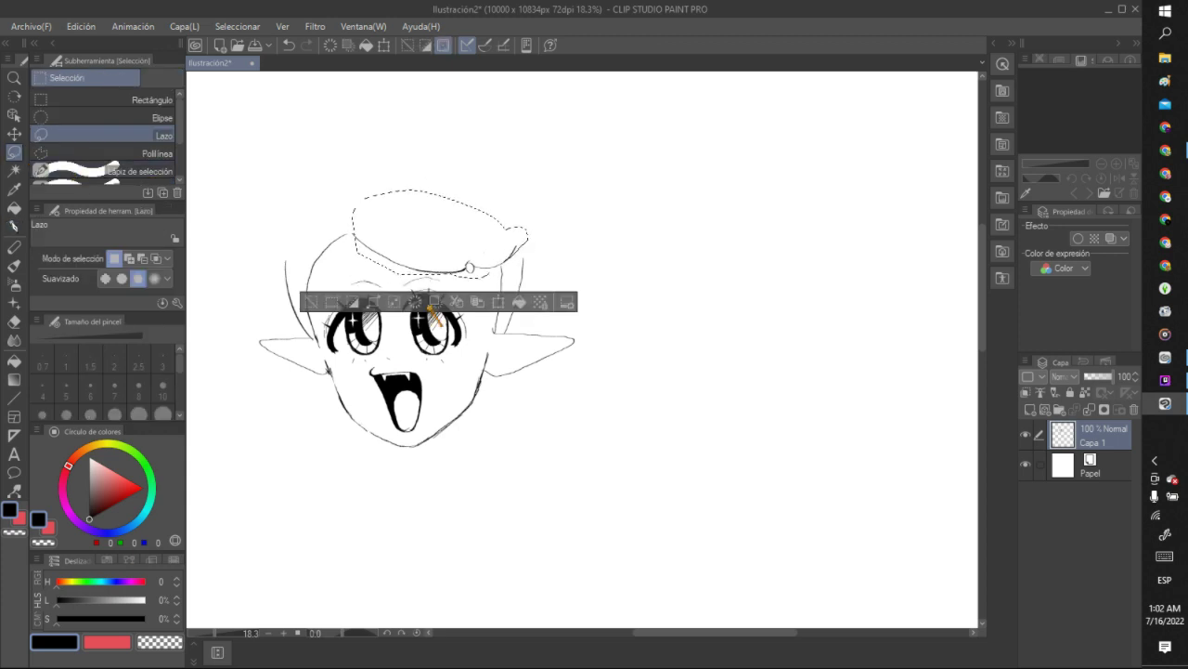
key("Delete")
key("ctrl+d")
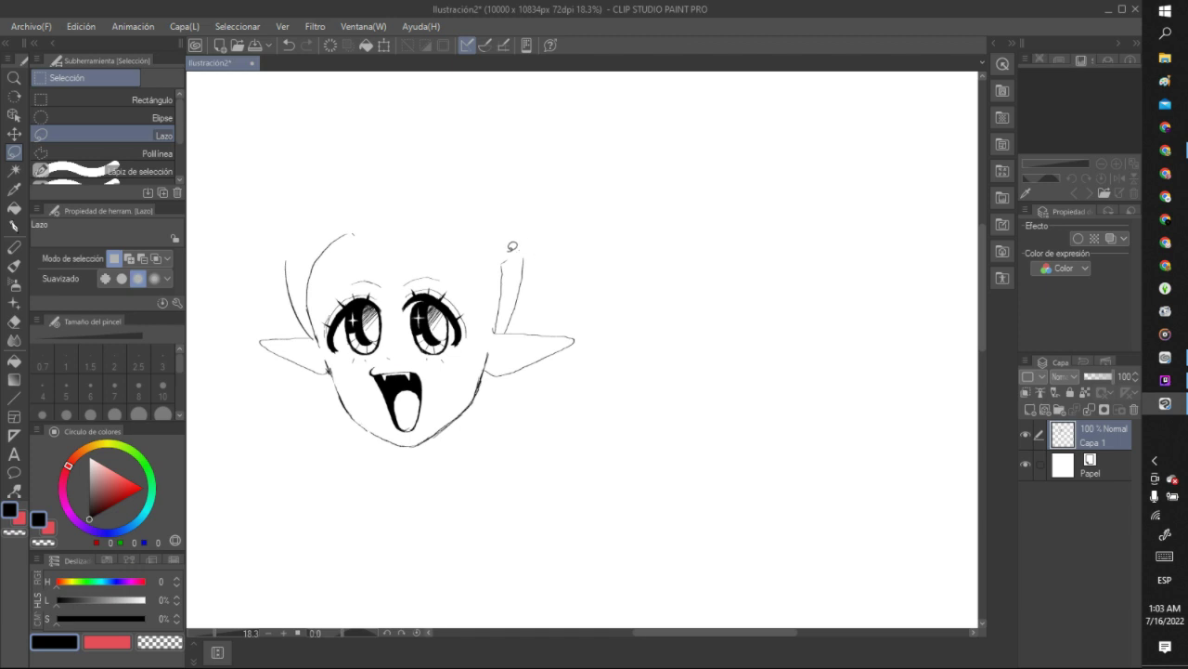
left_click_drag(514, 246, 518, 248)
mouse_move(372, 223)
left_mouse_down()
mouse_move(377, 214)
mouse_move(354, 219)
mouse_move(351, 237)
left_mouse_up()
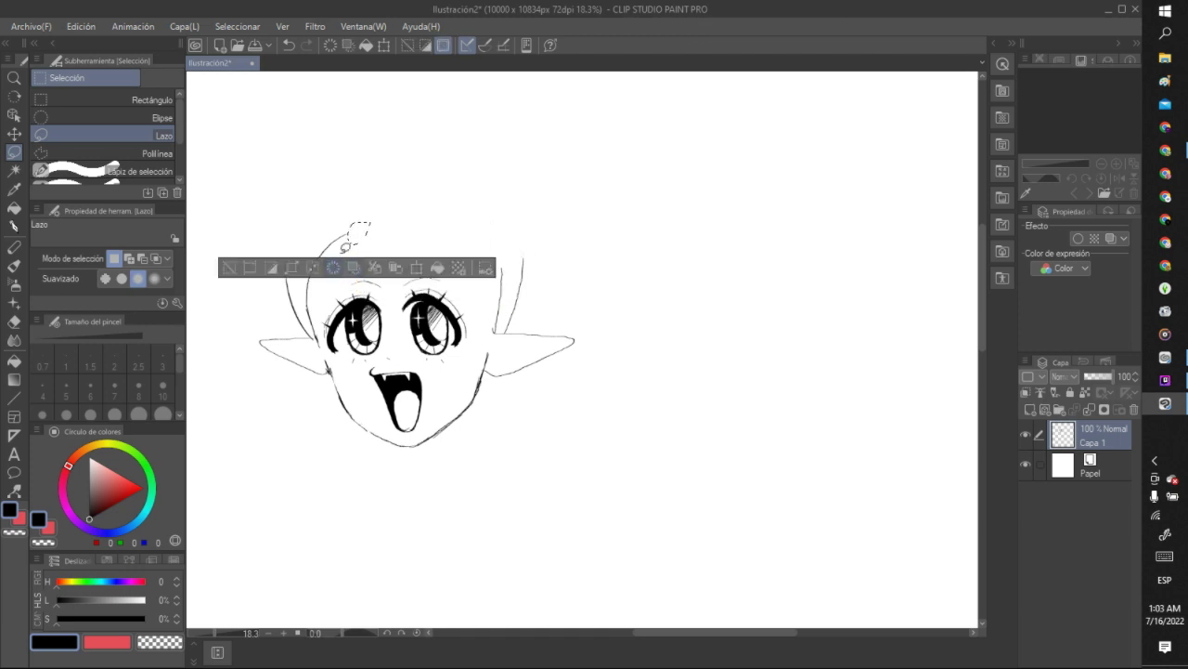
key("ctrl+d")
Draw a centre-parted fringe with the marker pen, with strands sweeping to both sides of the forehead.
left_click(13, 226)
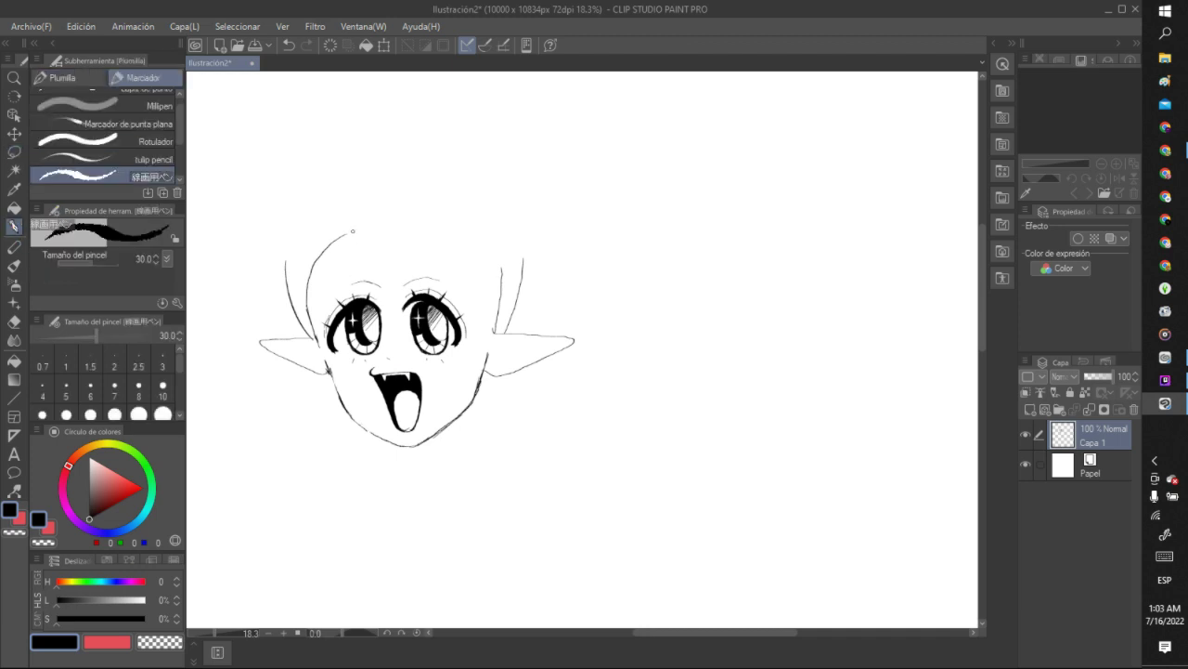
mouse_move(345, 236)
left_mouse_down()
mouse_move(318, 260)
mouse_move(356, 258)
mouse_move(390, 223)
left_mouse_up()
mouse_move(401, 196)
left_mouse_down()
mouse_move(414, 227)
mouse_move(477, 249)
left_mouse_up()
mouse_move(401, 218)
left_mouse_down()
mouse_move(469, 268)
mouse_move(489, 268)
mouse_move(512, 252)
left_mouse_up()
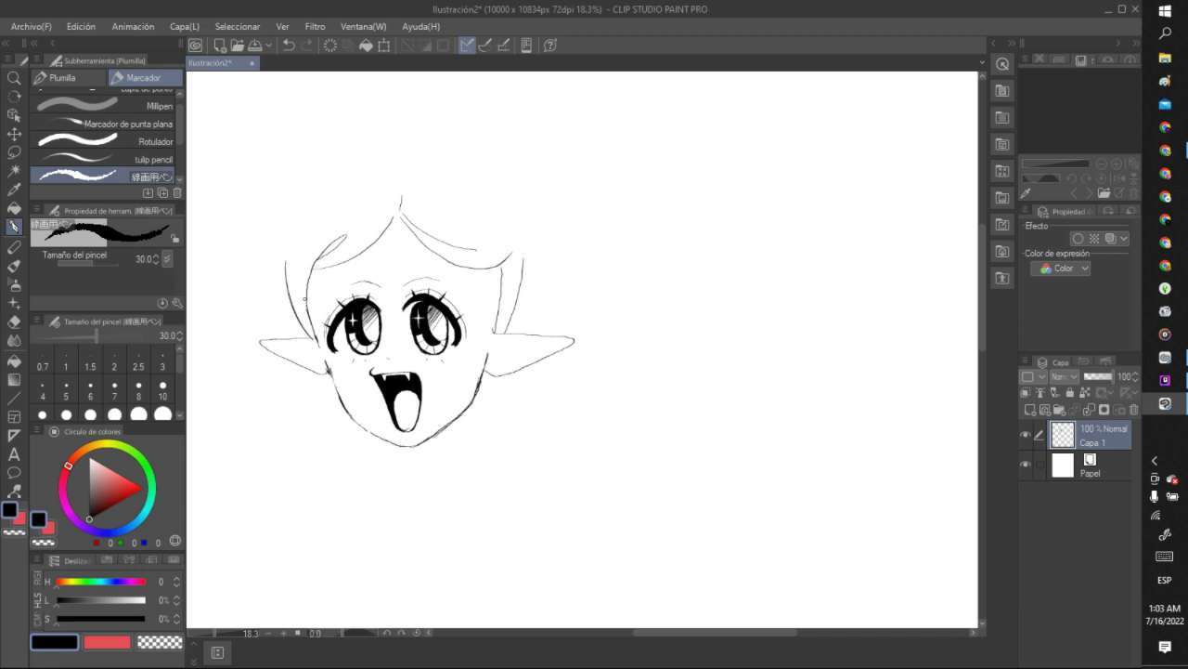
Add an outer strand on the left of the hair and three small rounded lock ends around the hairline.
mouse_move(309, 314)
left_mouse_down()
mouse_move(302, 284)
mouse_move(339, 210)
mouse_move(359, 219)
mouse_move(364, 200)
mouse_move(344, 199)
mouse_move(390, 191)
left_mouse_up()
mouse_move(479, 257)
left_mouse_down()
mouse_move(485, 211)
mouse_move(497, 219)
mouse_move(476, 255)
left_mouse_up()
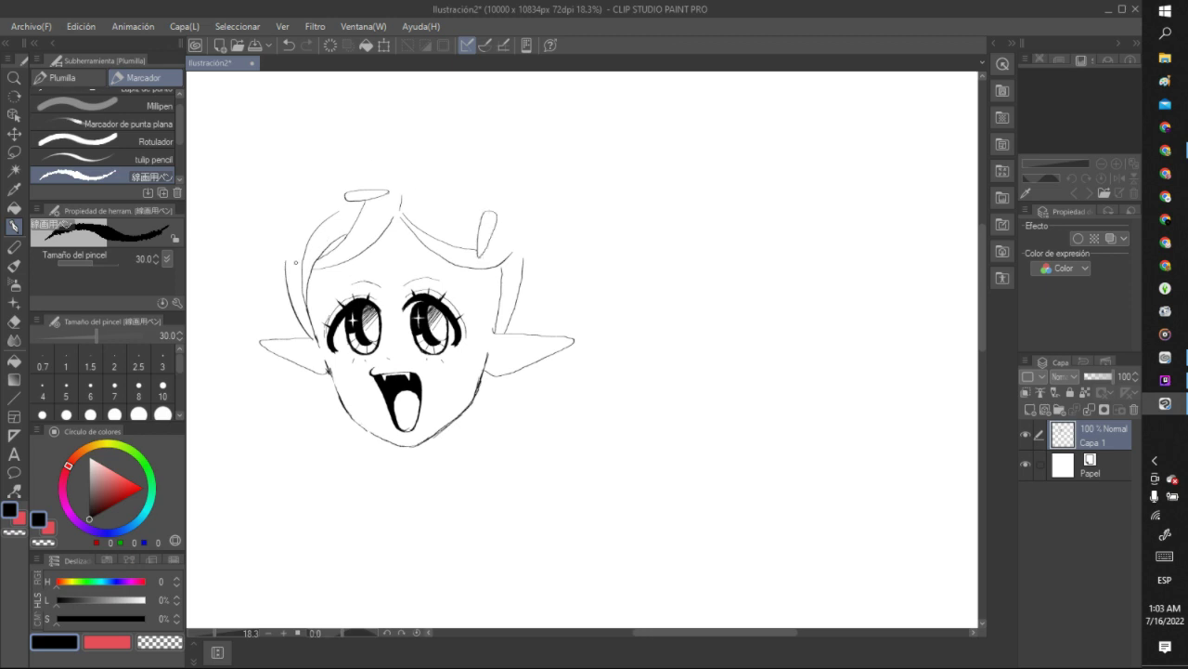
mouse_move(291, 263)
left_mouse_down()
mouse_move(277, 243)
mouse_move(286, 234)
mouse_move(298, 263)
mouse_move(284, 256)
left_mouse_up()
Draw a round loop with inner rings under the left ear, undoing the spiral and oversized attempts.
mouse_move(314, 377)
left_mouse_down()
mouse_move(288, 416)
mouse_move(325, 443)
mouse_move(338, 417)
mouse_move(312, 422)
mouse_move(326, 409)
left_mouse_up()
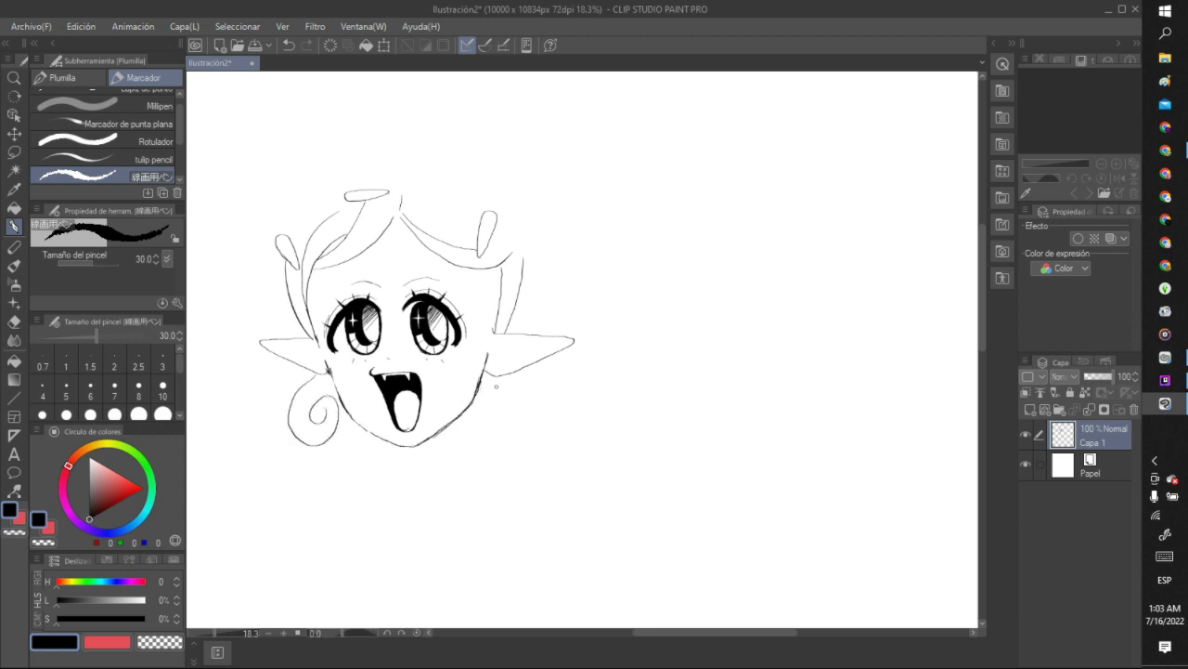
left_click(289, 44)
mouse_move(314, 369)
left_mouse_down()
mouse_move(290, 413)
mouse_move(308, 436)
mouse_move(360, 425)
left_mouse_up()
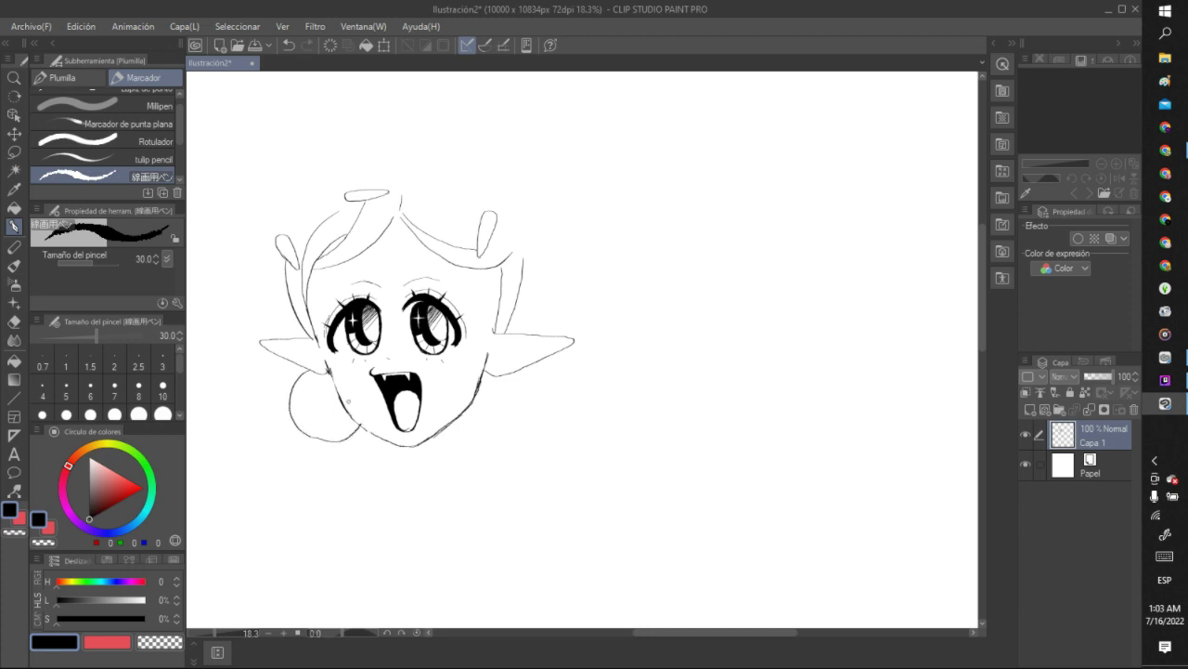
left_click(289, 45)
mouse_move(312, 369)
left_mouse_down()
mouse_move(294, 393)
mouse_move(313, 424)
mouse_move(344, 422)
left_mouse_up()
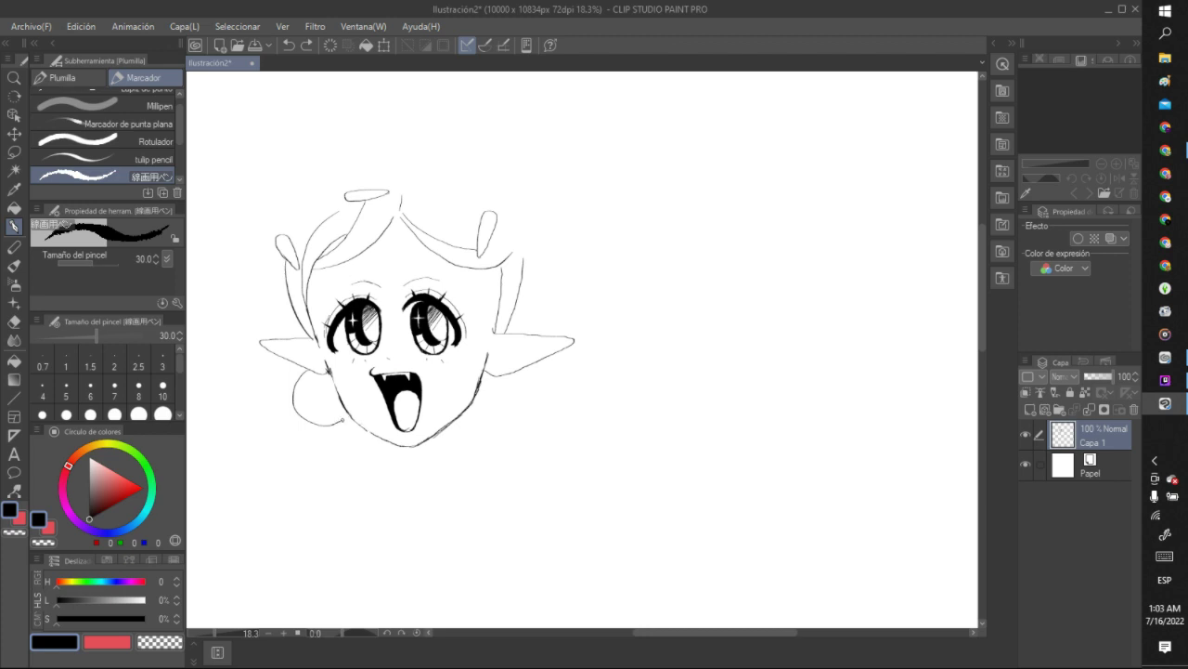
mouse_move(327, 370)
left_mouse_down()
mouse_move(313, 388)
mouse_move(321, 409)
mouse_move(326, 392)
mouse_move(336, 401)
left_mouse_up()
Draw a large round loop with inner curves under the right ear and erase stray lines at the ear joint with transparent colour.
mouse_move(475, 397)
left_mouse_down()
mouse_move(483, 418)
mouse_move(517, 420)
mouse_move(539, 394)
mouse_move(534, 369)
left_mouse_up()
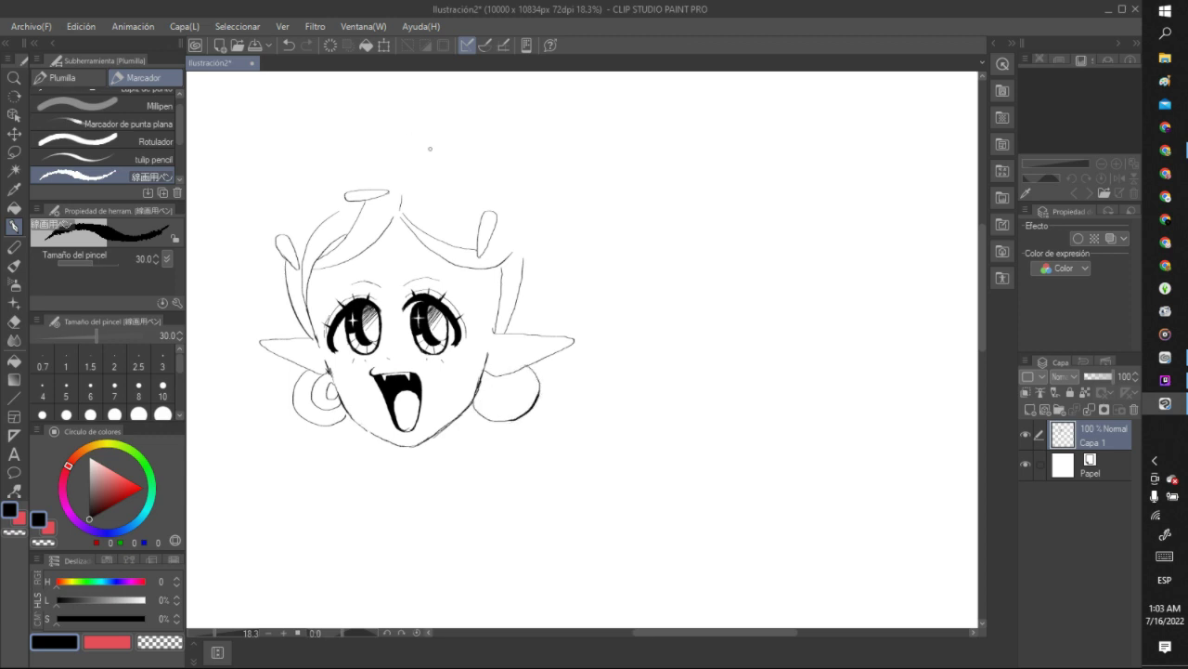
left_click(289, 44)
mouse_move(467, 405)
left_mouse_down()
mouse_move(529, 421)
mouse_move(561, 356)
left_mouse_up()
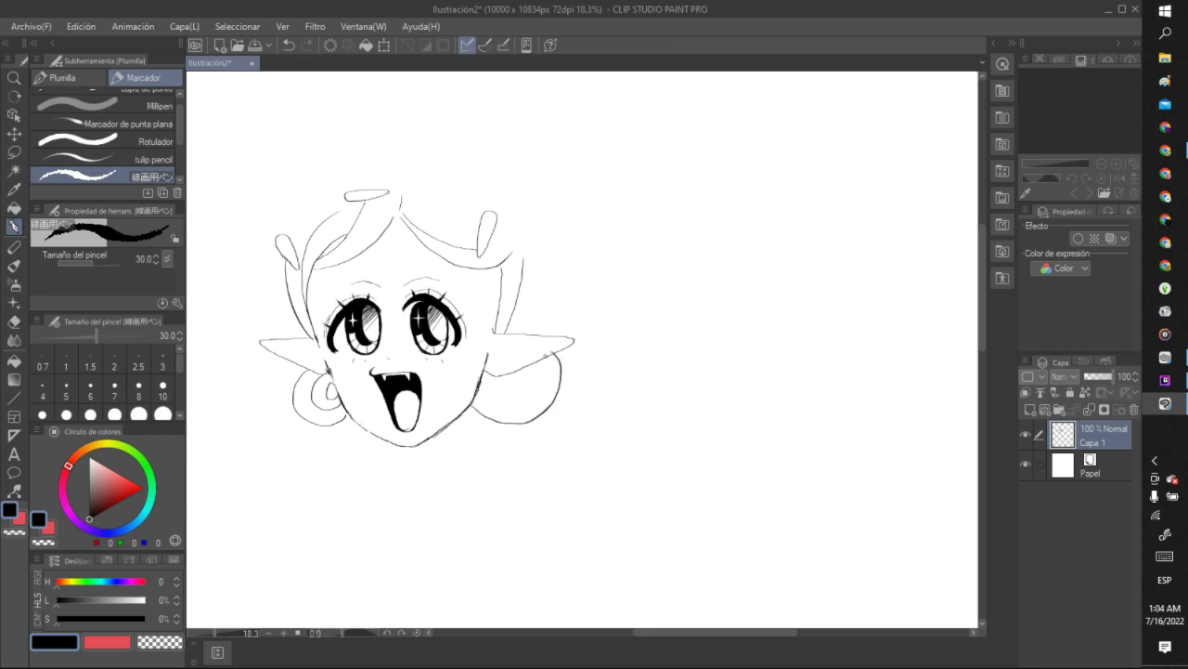
mouse_move(479, 388)
left_mouse_down()
mouse_move(494, 405)
mouse_move(523, 407)
mouse_move(535, 379)
mouse_move(496, 394)
mouse_move(520, 376)
left_mouse_up()
key("c")
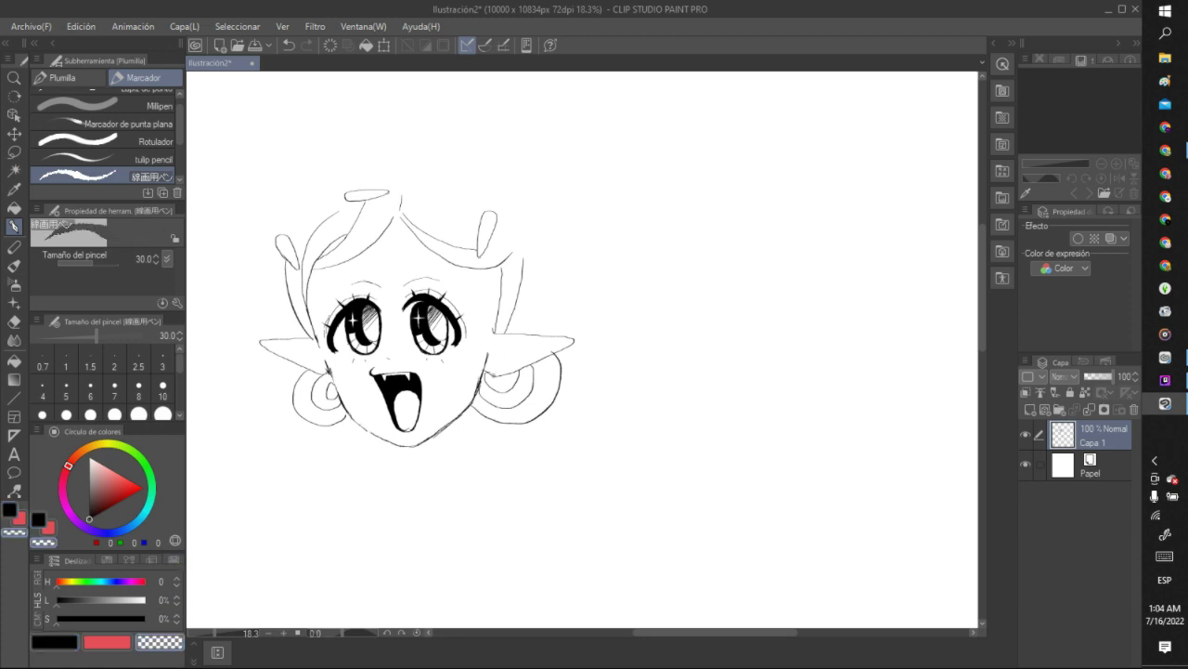
left_click_drag(488, 369, 495, 377)
key("c")
Try a higher outline for the right ear, undo it, and erase lines at the ear's base with transparent colour.
mouse_move(492, 329)
left_mouse_down()
mouse_move(546, 323)
mouse_move(544, 344)
mouse_move(490, 362)
left_mouse_up()
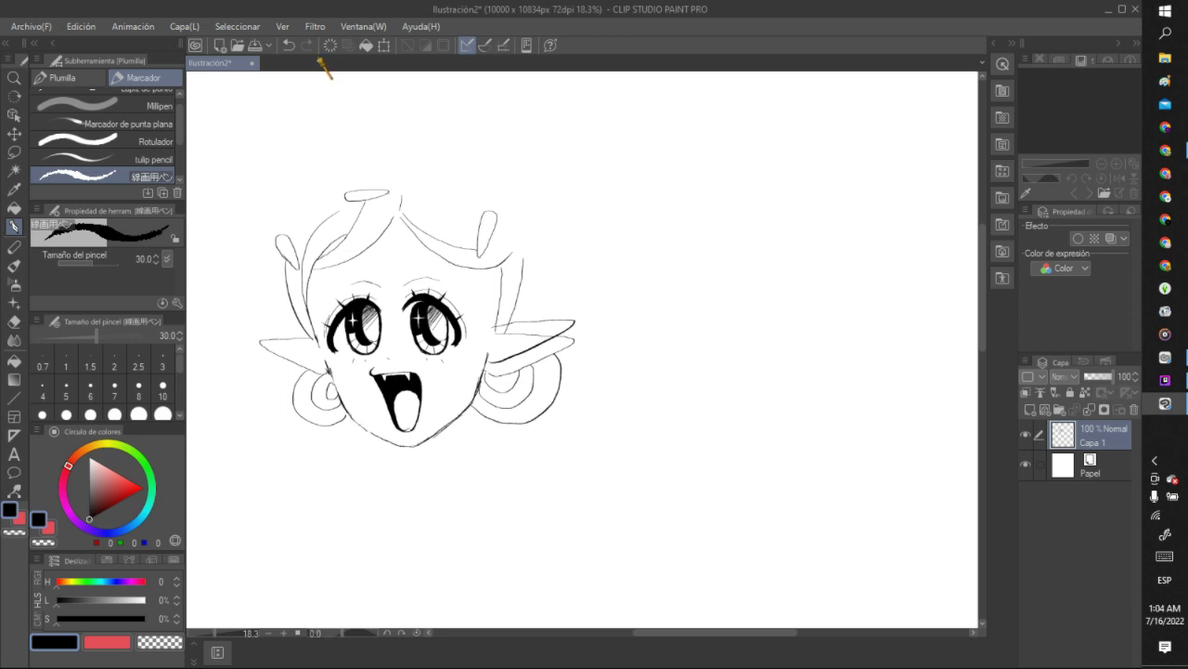
left_click(288, 44)
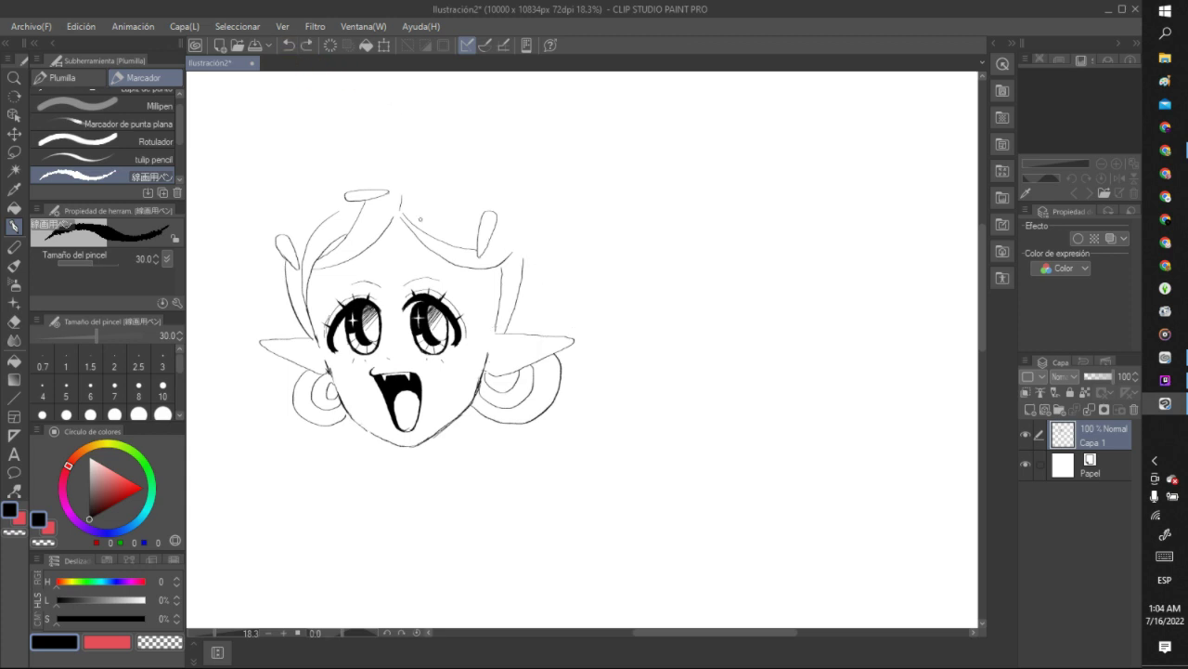
key("c")
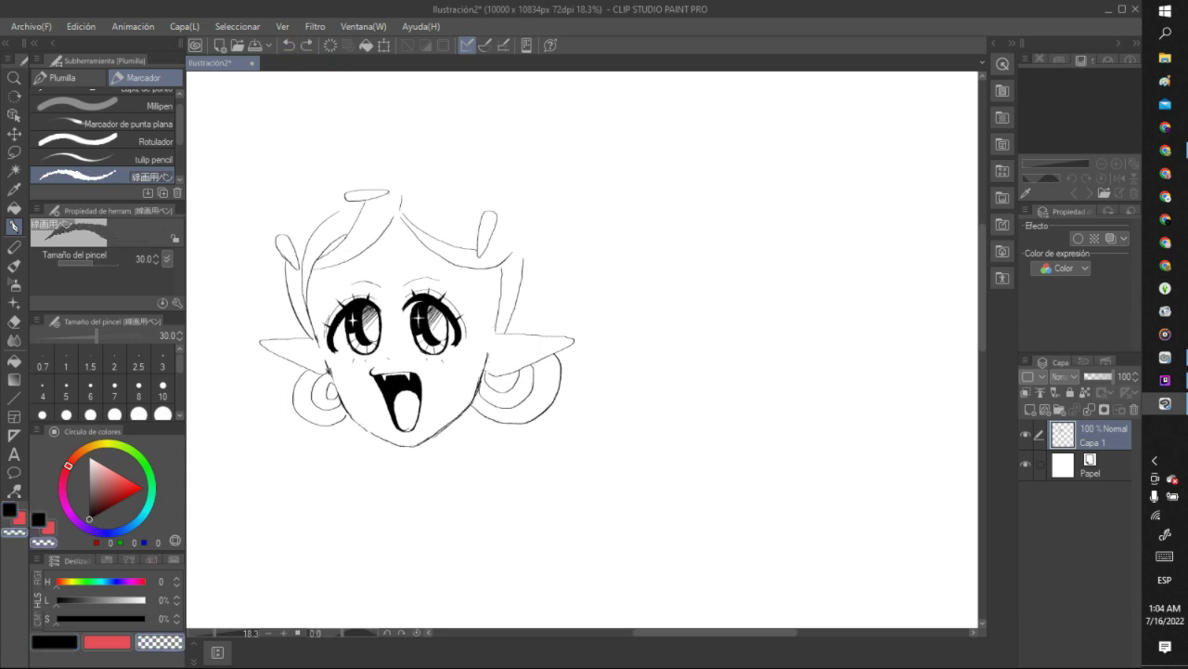
left_click_drag(479, 349, 490, 364)
Lasso the right ear, shift it slightly upward with a transform, and redraw the line joining it to the jaw.
key("m")
mouse_move(504, 327)
left_mouse_down()
mouse_move(488, 332)
mouse_move(502, 375)
mouse_move(557, 351)
mouse_move(582, 320)
mouse_move(506, 327)
left_mouse_up()
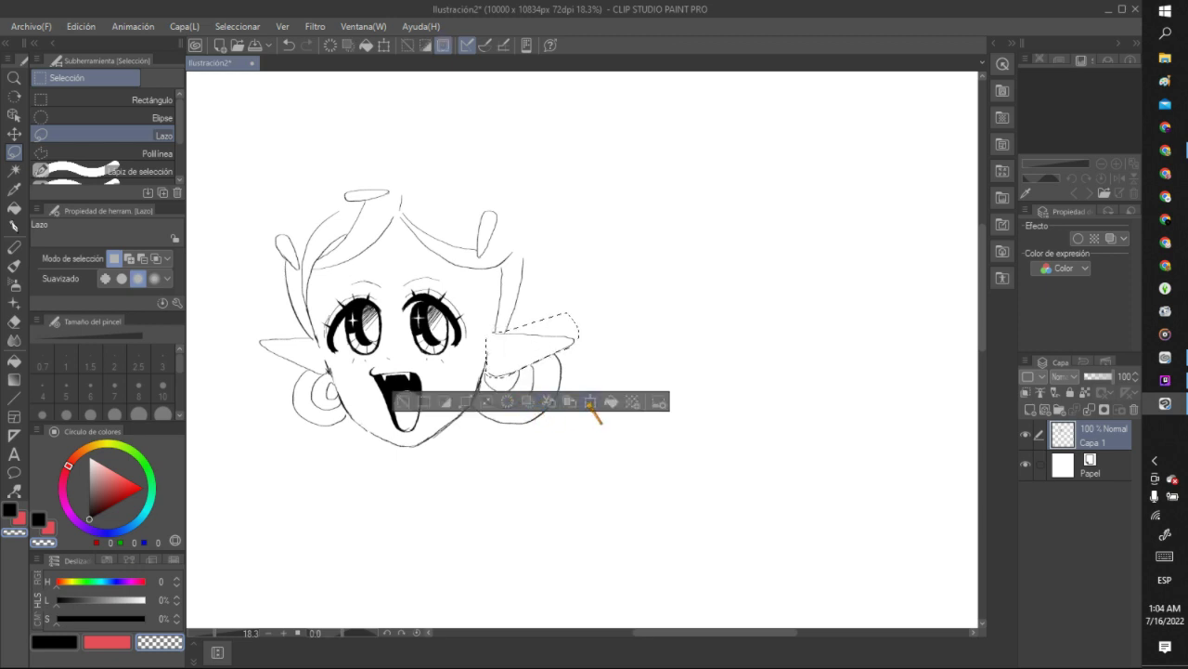
left_click(590, 402)
left_click_drag(553, 352, 549, 351)
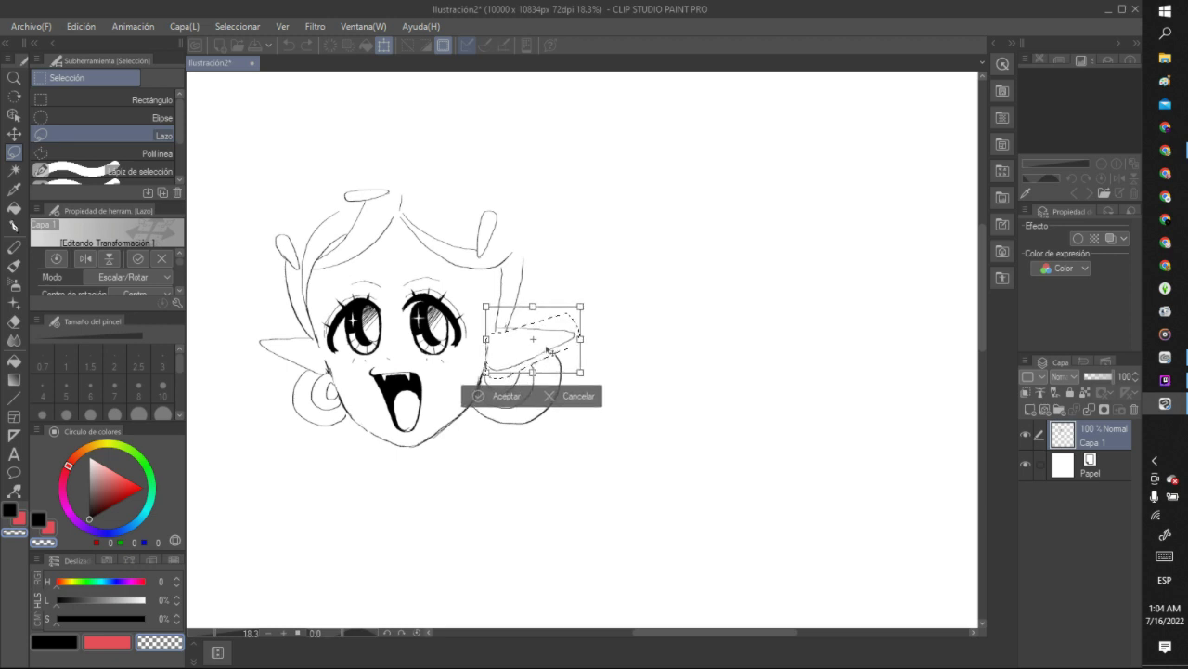
left_click(502, 395)
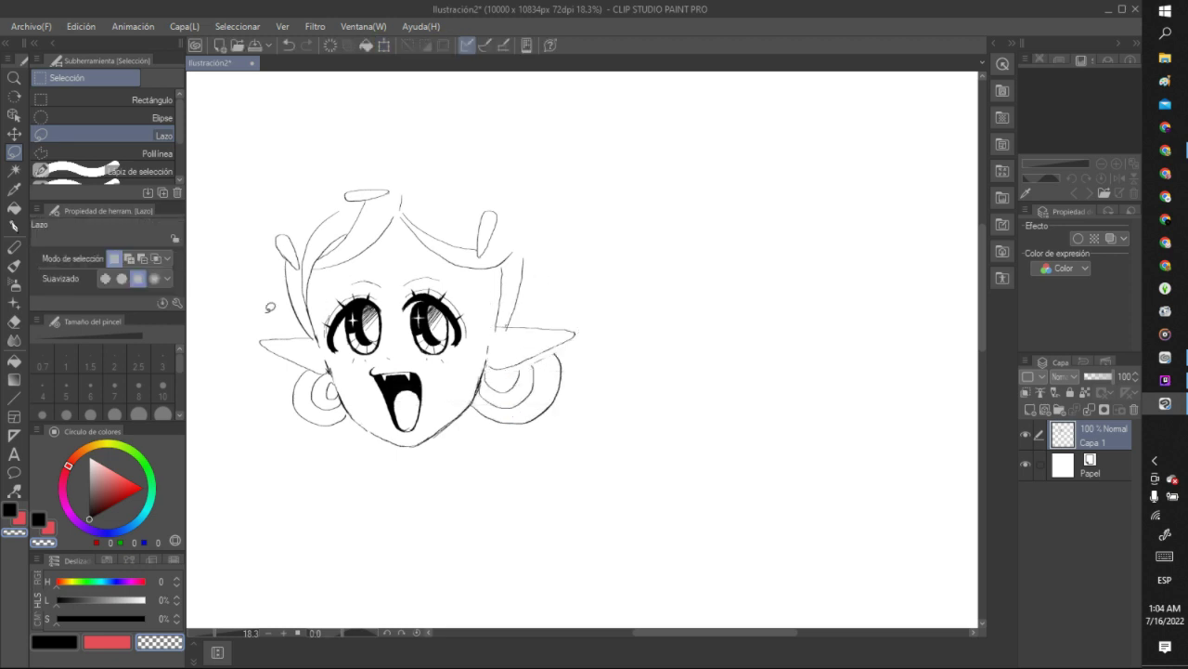
left_click(14, 226)
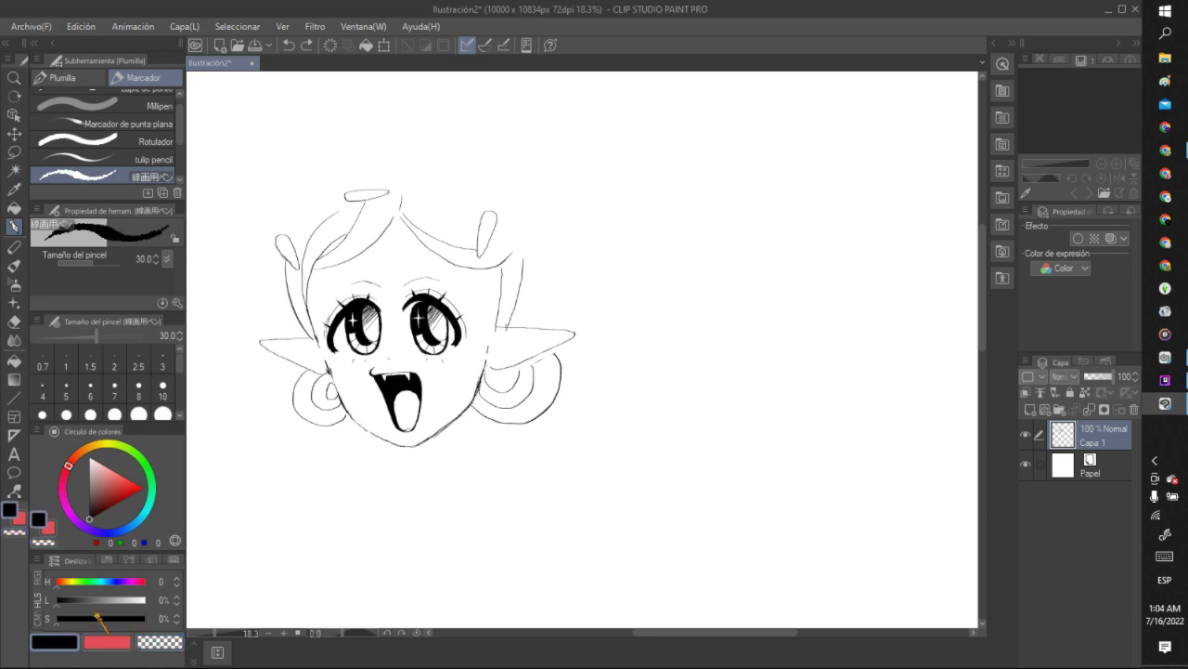
left_click_drag(484, 364, 493, 370)
Draw a small circle above the hair on the left, trying and undoing long curved strands that extend from it.
scroll(374, 133, "down", 5)
scroll(385, 141, "up", 4)
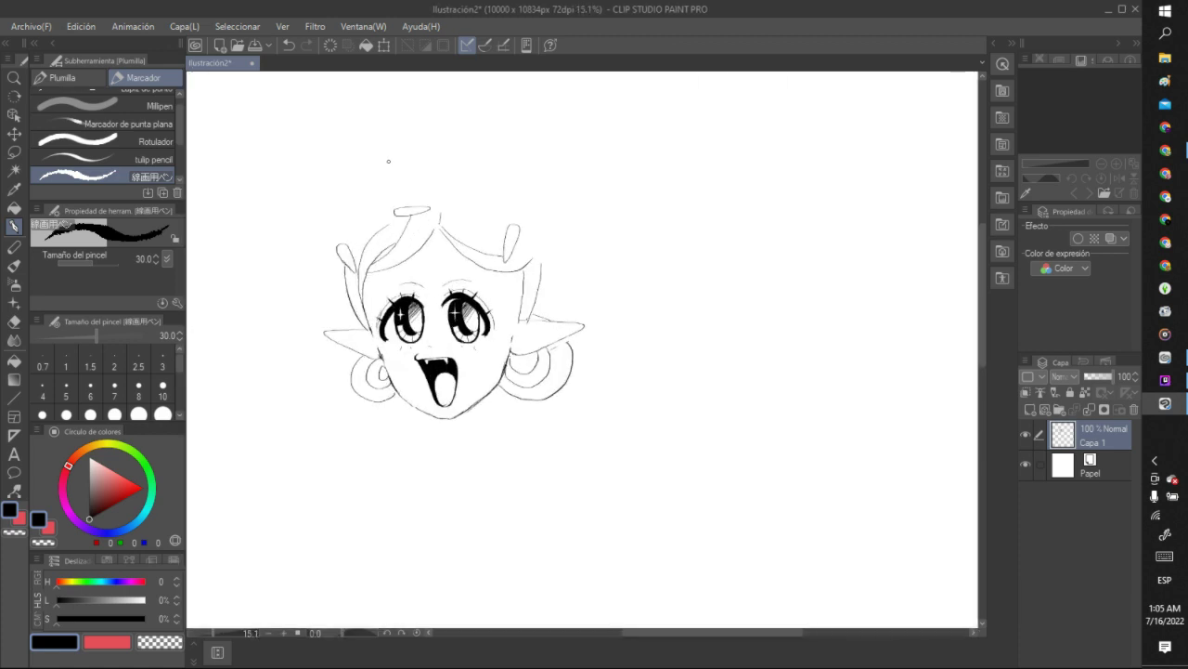
scroll(388, 161, "up", 1)
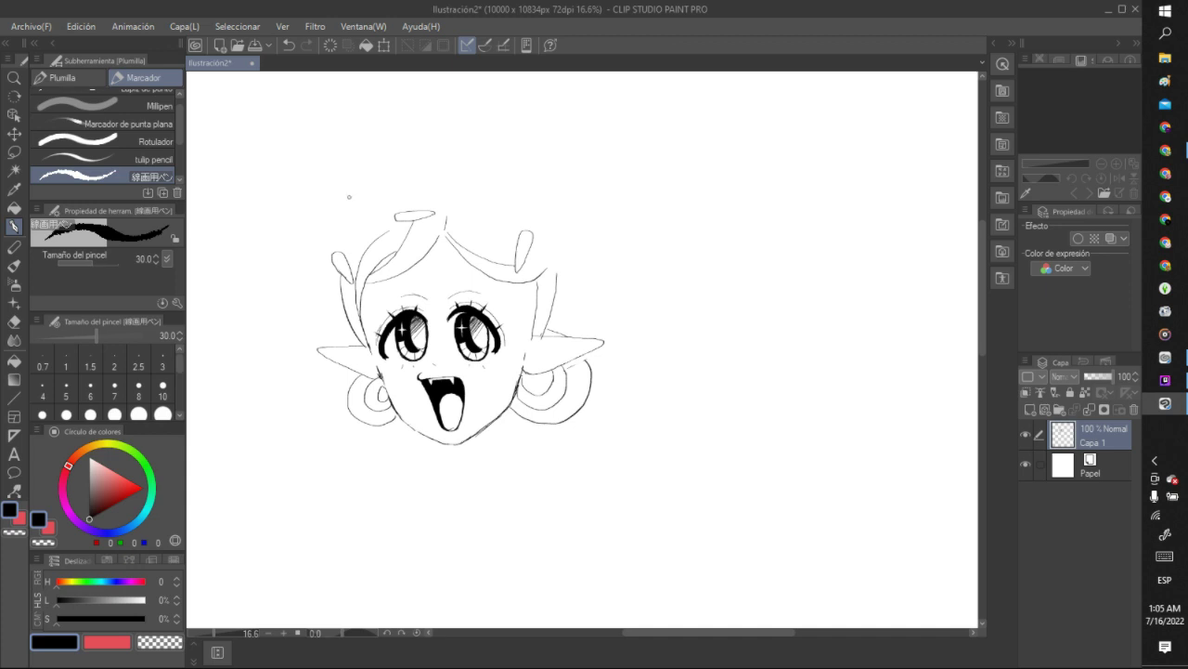
mouse_move(348, 168)
left_mouse_down()
mouse_move(353, 197)
mouse_move(372, 164)
mouse_move(339, 174)
mouse_move(254, 282)
mouse_move(284, 415)
left_mouse_up()
mouse_move(347, 202)
left_mouse_down()
mouse_move(309, 295)
mouse_move(303, 383)
mouse_move(330, 423)
left_mouse_up()
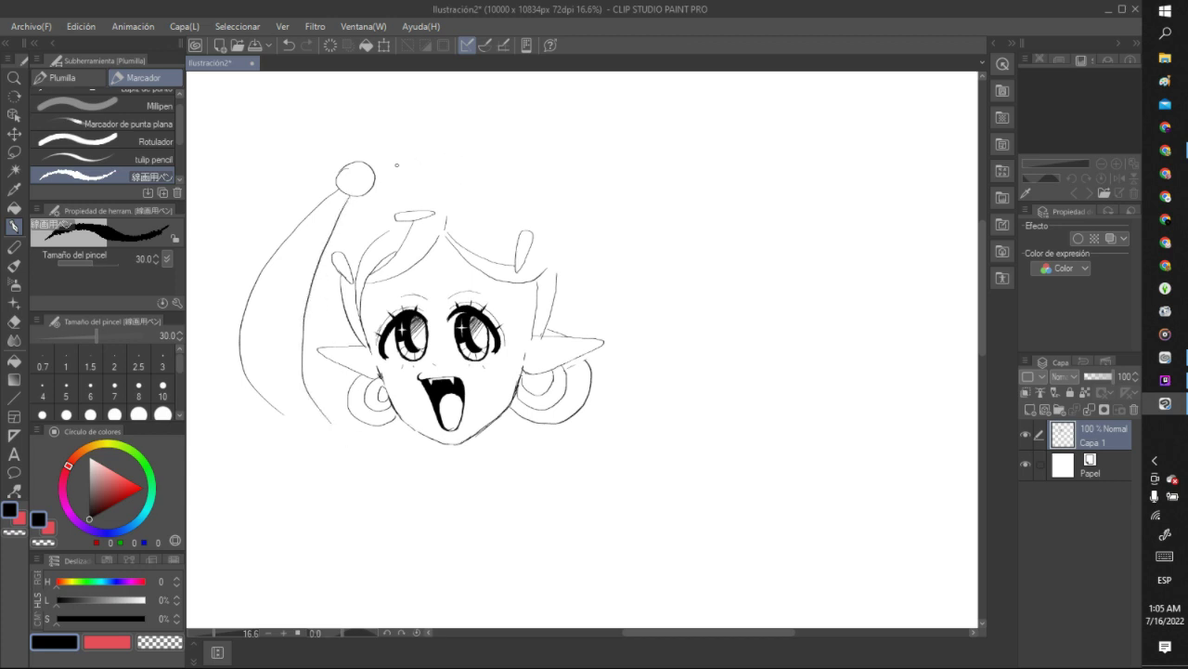
mouse_move(369, 156)
left_mouse_down()
mouse_move(519, 114)
mouse_move(409, 170)
mouse_move(535, 199)
left_mouse_up()
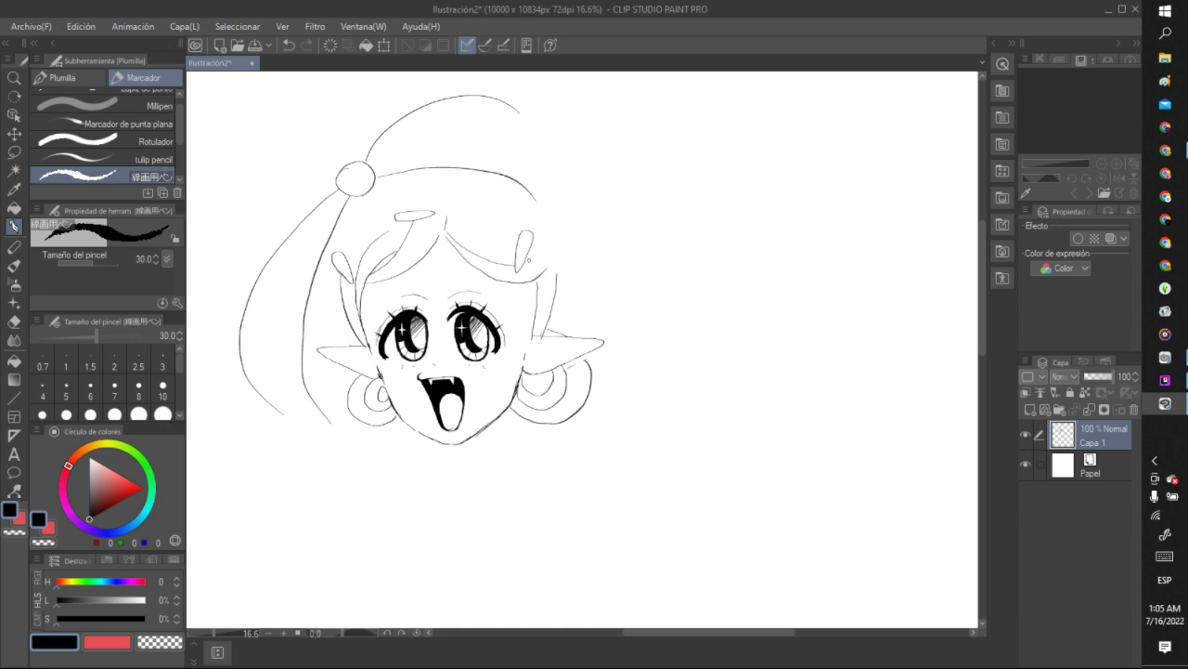
left_click(289, 44)
left_click(289, 45)
left_click(289, 44)
left_click(289, 45)
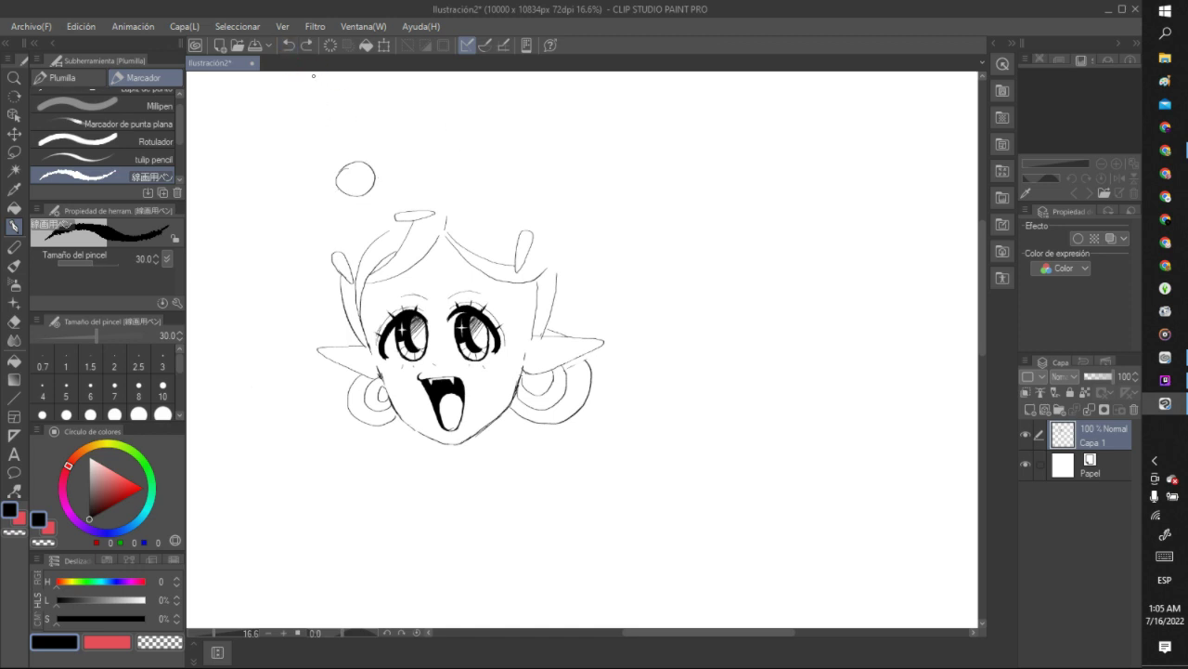
Undo the small circle and outline the hair's rounded top from side to side, with a small pointed crown in the middle.
left_click(289, 45)
mouse_move(341, 257)
left_mouse_down()
mouse_move(377, 178)
mouse_move(420, 160)
mouse_move(466, 174)
left_mouse_up()
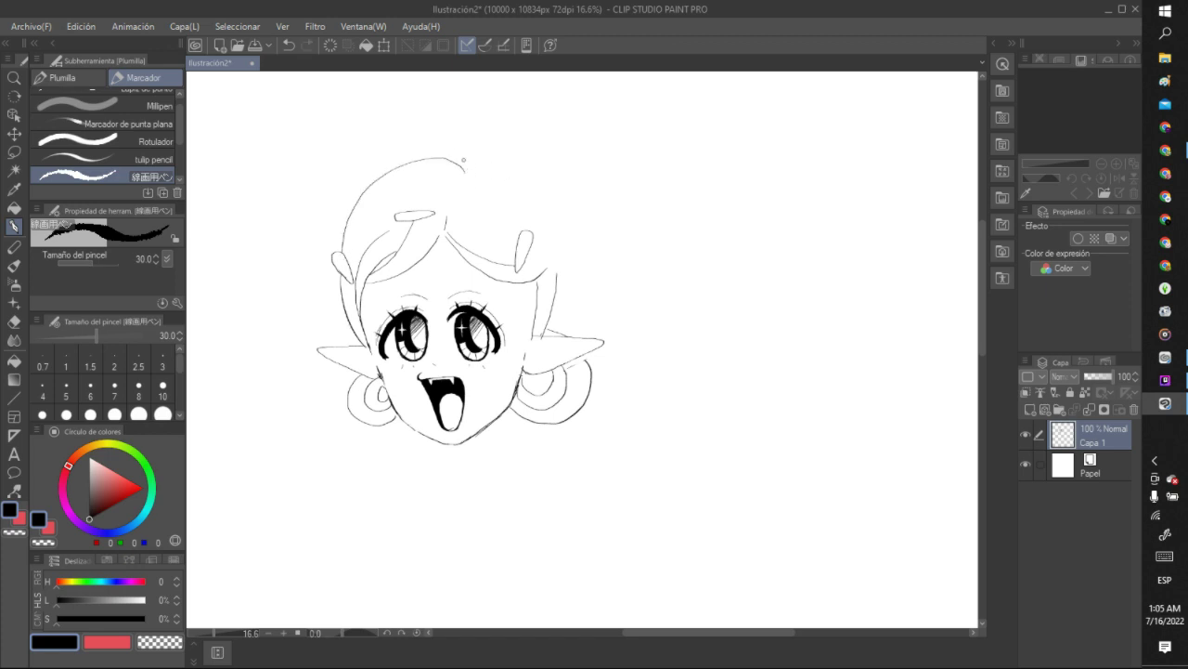
mouse_move(451, 161)
left_mouse_down()
mouse_move(449, 130)
mouse_move(517, 138)
mouse_move(506, 173)
mouse_move(558, 219)
mouse_move(569, 322)
left_mouse_up()
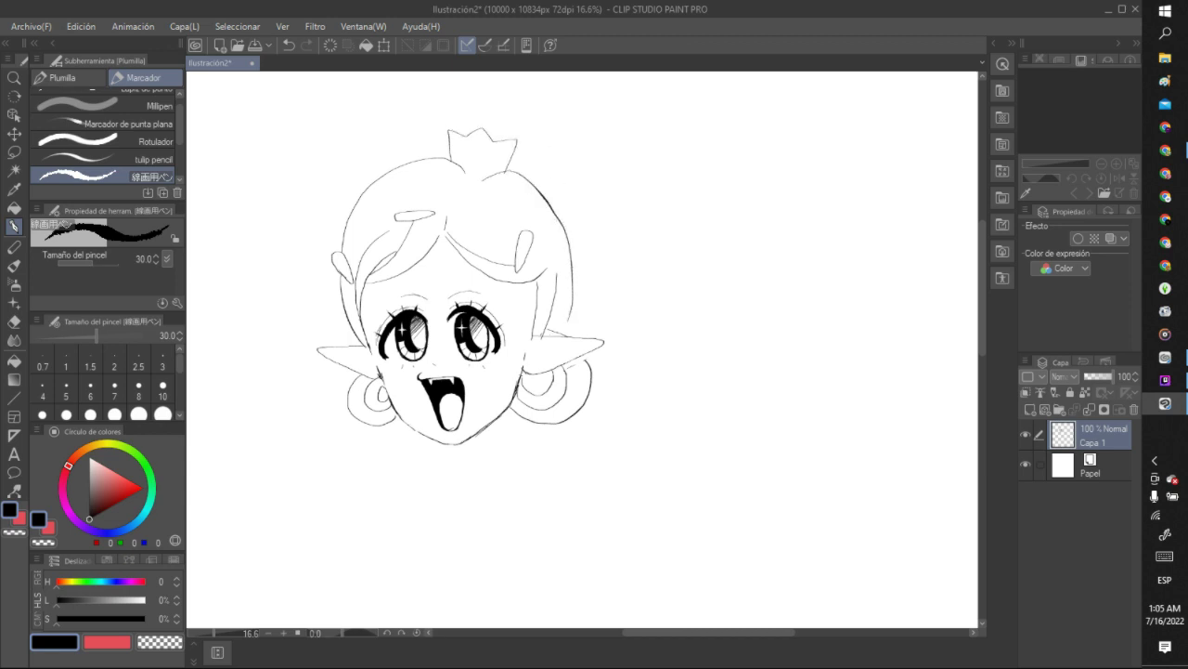
Lasso and delete the round loops under both ears.
left_click(14, 151)
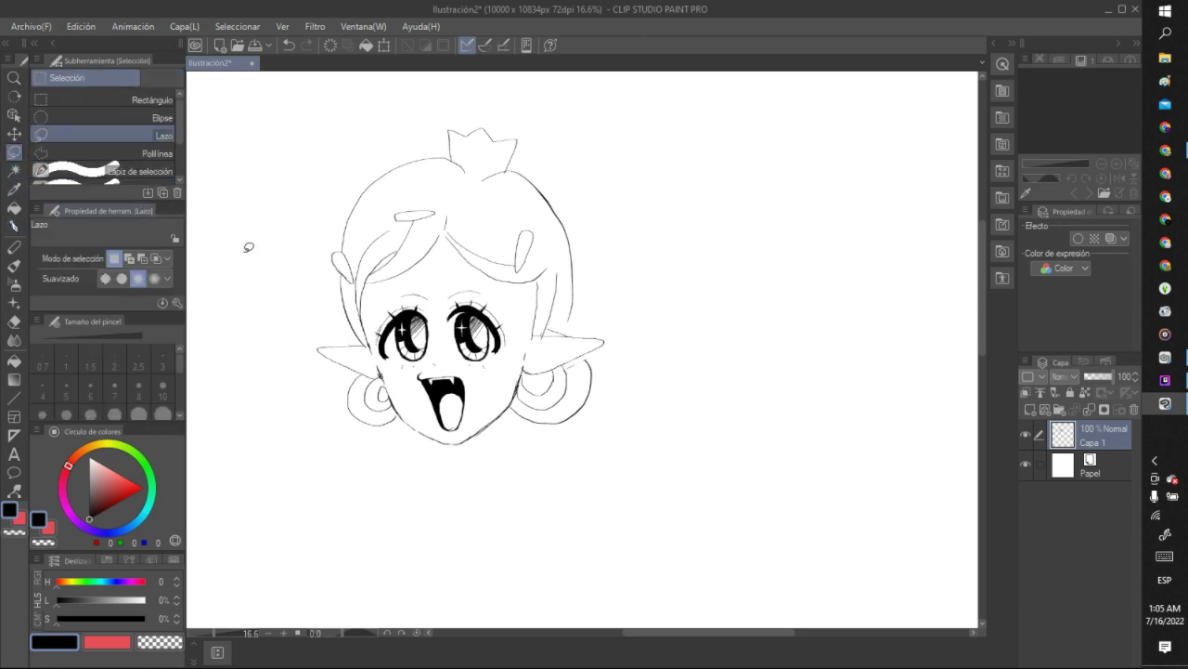
mouse_move(381, 379)
left_mouse_down()
mouse_move(356, 365)
mouse_move(377, 425)
mouse_move(401, 410)
left_mouse_up()
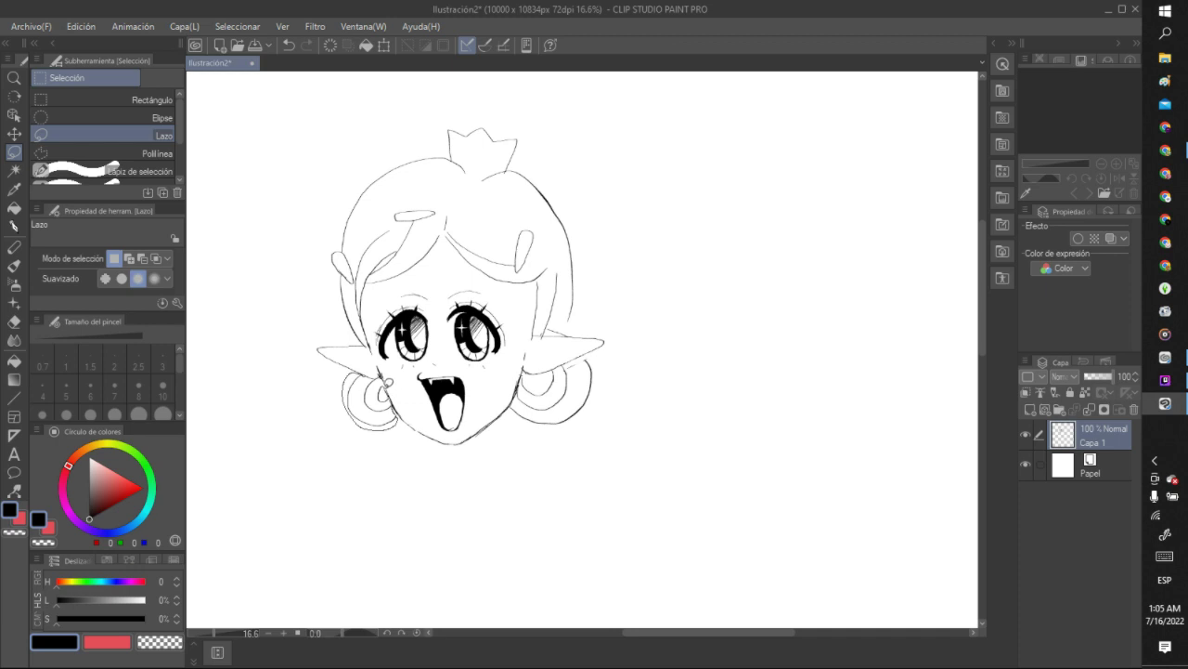
left_click_drag(374, 371, 388, 409)
left_click(347, 454)
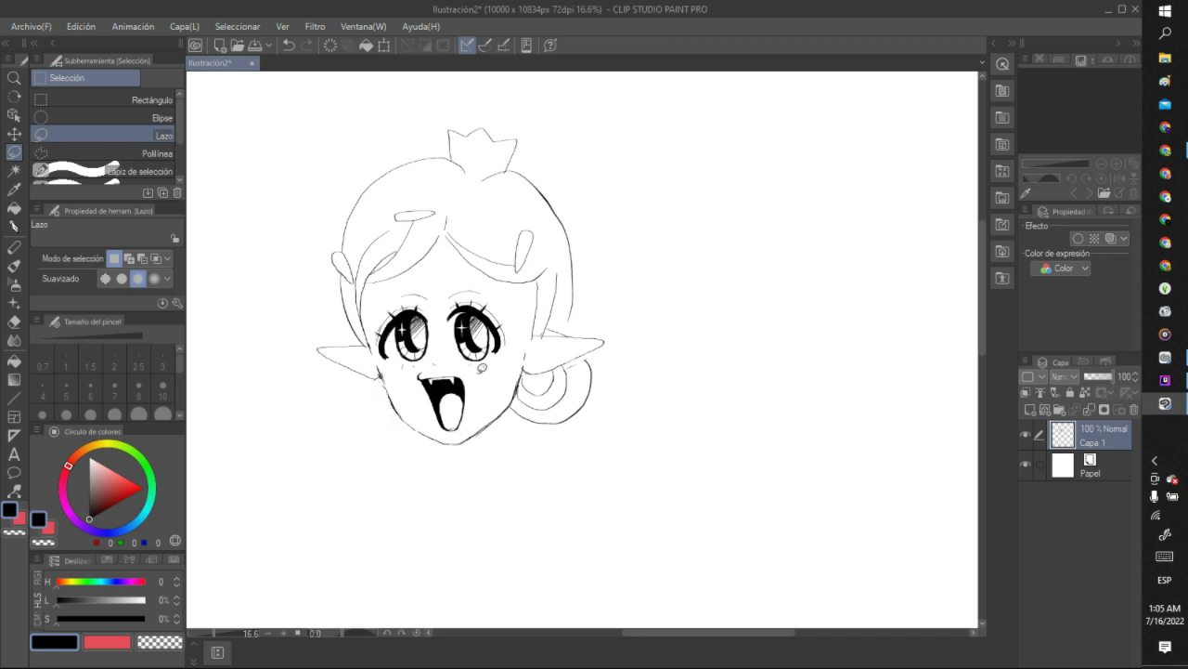
mouse_move(524, 378)
left_mouse_down()
mouse_move(512, 411)
mouse_move(591, 434)
mouse_move(614, 380)
mouse_move(596, 353)
mouse_move(546, 374)
left_mouse_up()
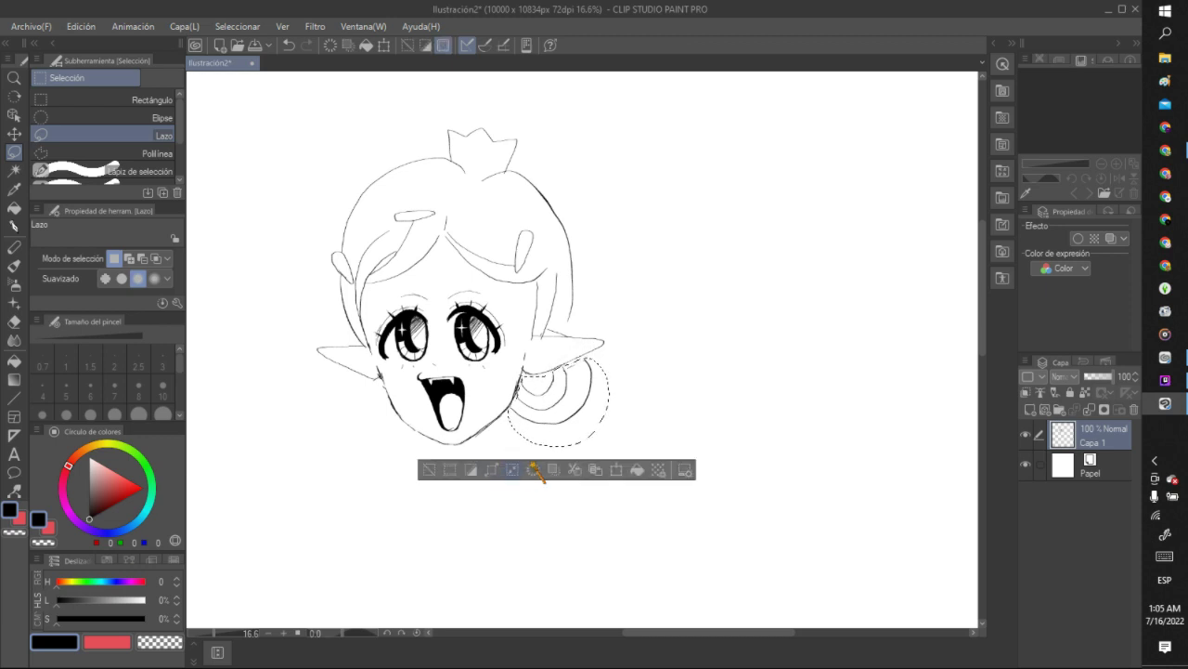
left_click(554, 470)
key("ctrl+d")
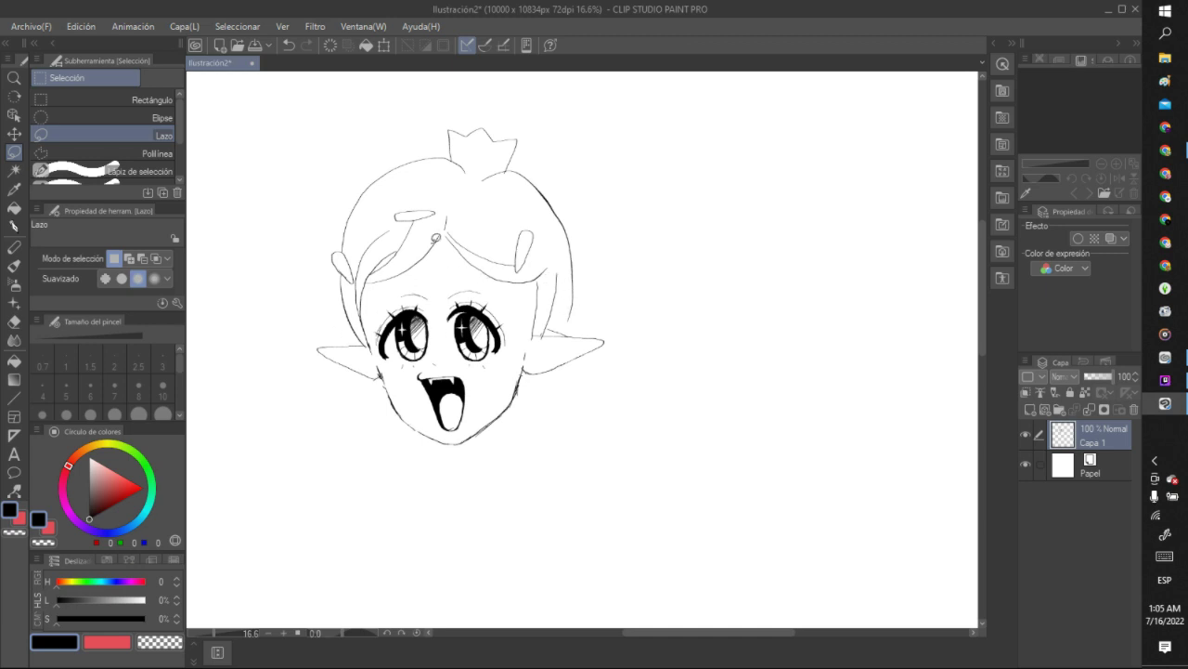
Lasso and delete the small crown on top of the head.
mouse_move(469, 158)
left_mouse_down()
mouse_move(454, 155)
mouse_move(456, 100)
mouse_move(539, 151)
mouse_move(483, 163)
left_mouse_up()
key("Delete")
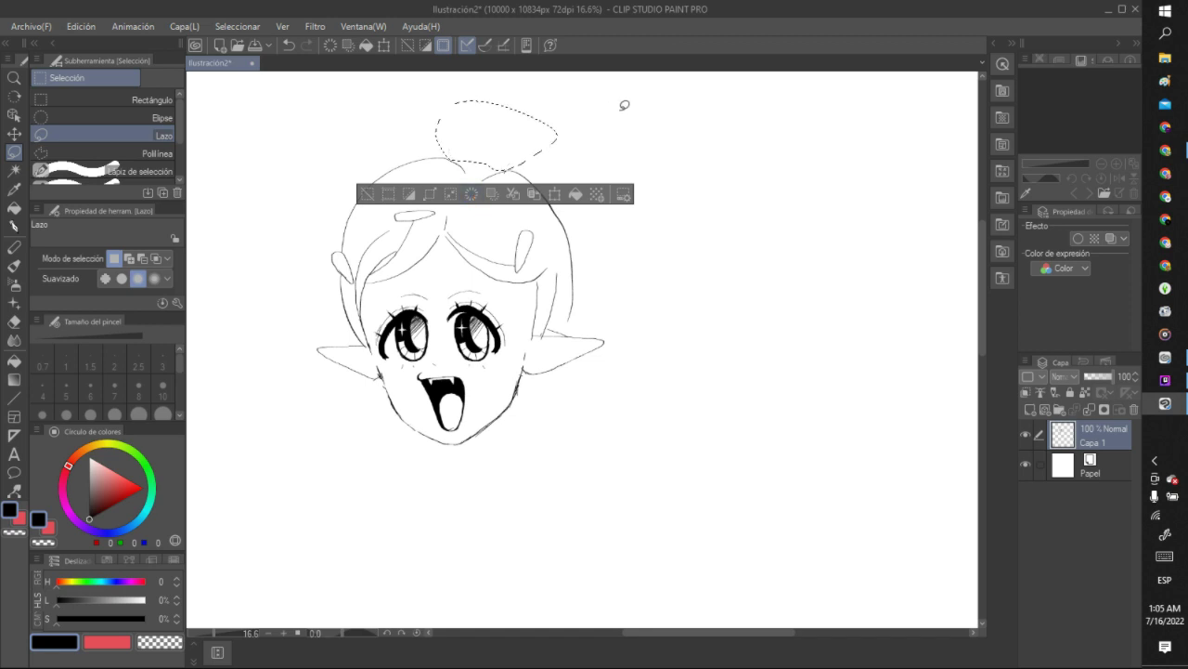
key("ctrl+d")
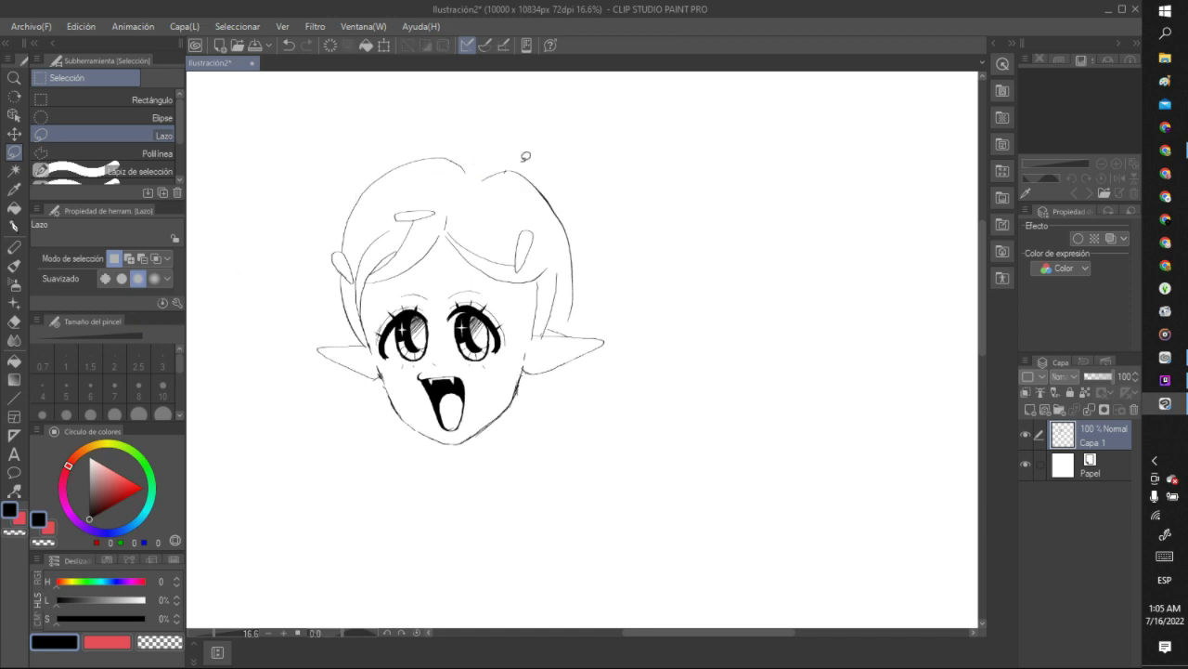
Delete the right half of the hair outline and redraw it as a fuller curve from the centre parting to the right ear.
mouse_move(520, 157)
left_mouse_down()
mouse_move(481, 166)
mouse_move(544, 216)
mouse_move(569, 277)
mouse_move(606, 276)
mouse_move(609, 180)
left_mouse_up()
key("ctrl+d")
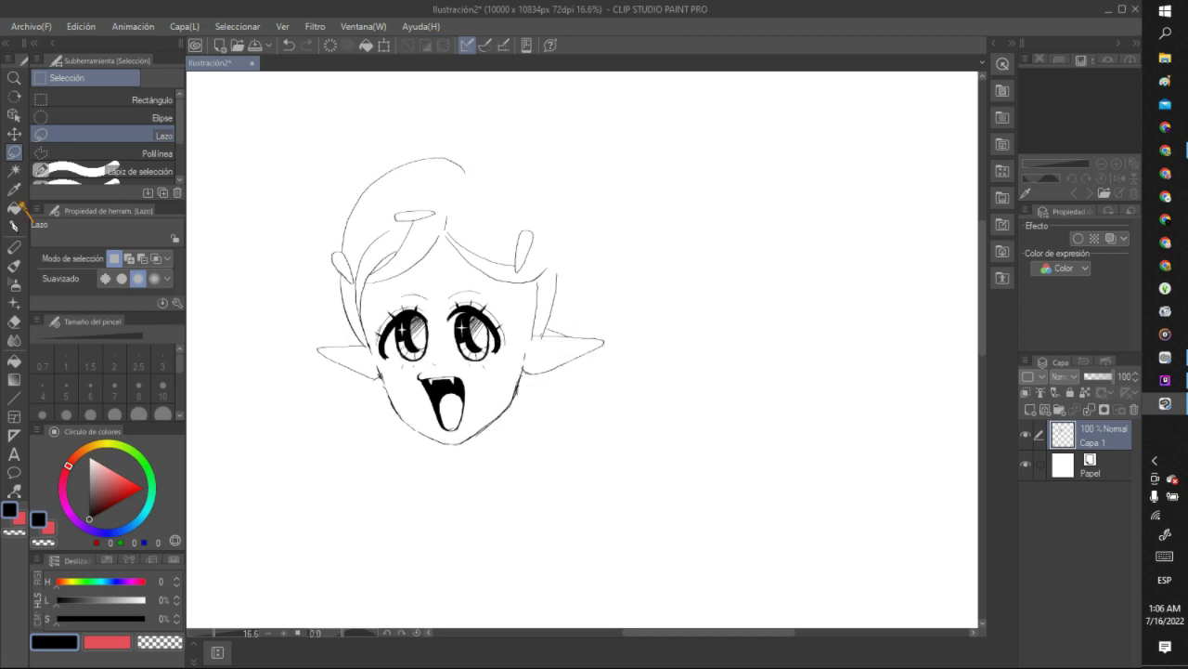
left_click(14, 226)
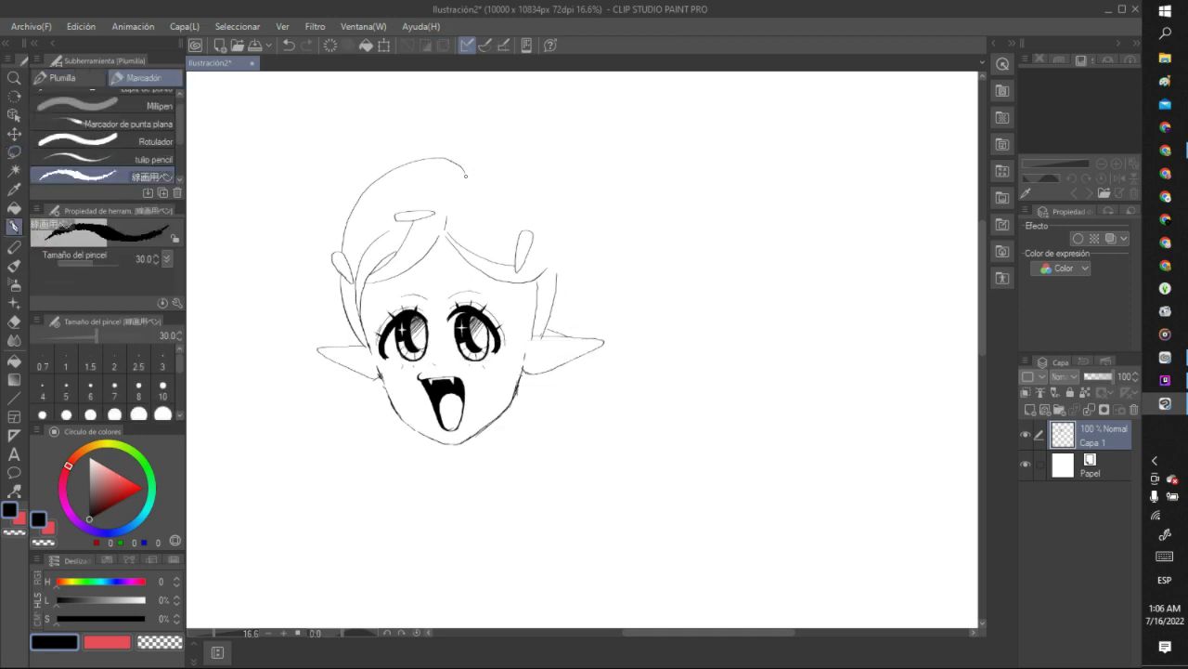
mouse_move(466, 172)
left_mouse_down()
mouse_move(499, 165)
mouse_move(567, 224)
mouse_move(578, 262)
mouse_move(570, 338)
left_mouse_up()
mouse_move(340, 302)
left_mouse_down()
mouse_move(356, 440)
mouse_move(332, 476)
mouse_move(291, 483)
mouse_move(288, 499)
mouse_move(327, 501)
mouse_move(360, 473)
left_mouse_up()
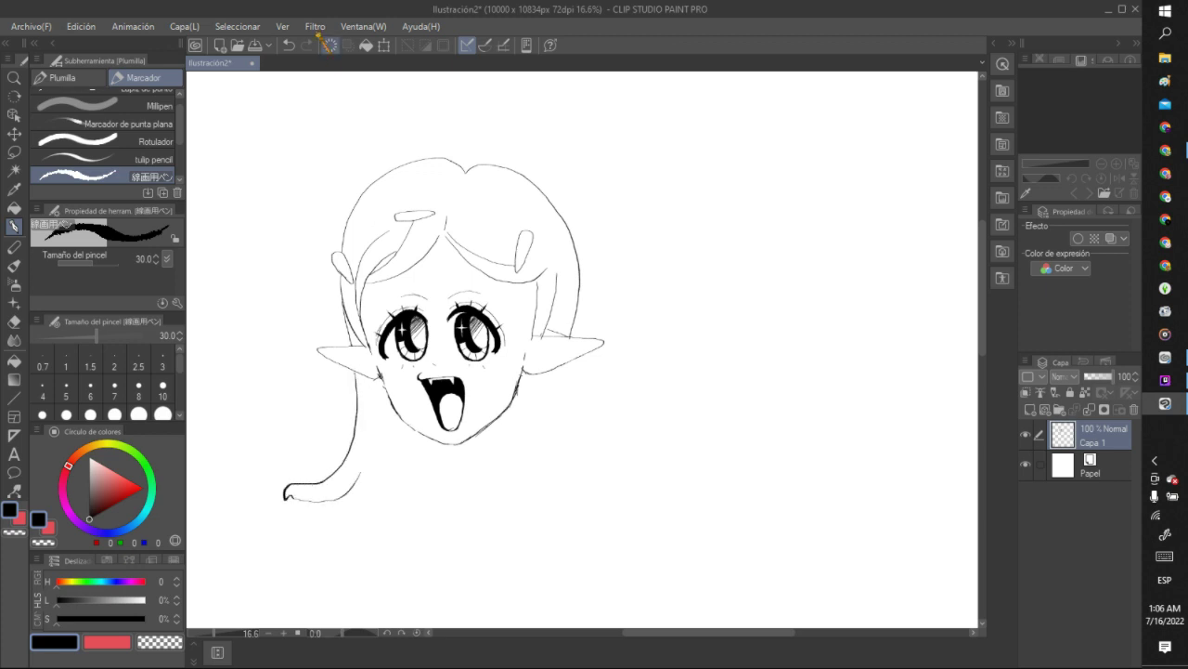
left_click(288, 44)
mouse_move(357, 375)
left_mouse_down()
mouse_move(358, 414)
mouse_move(336, 395)
mouse_move(325, 416)
mouse_move(316, 457)
mouse_move(327, 464)
left_mouse_up()
left_click(288, 45)
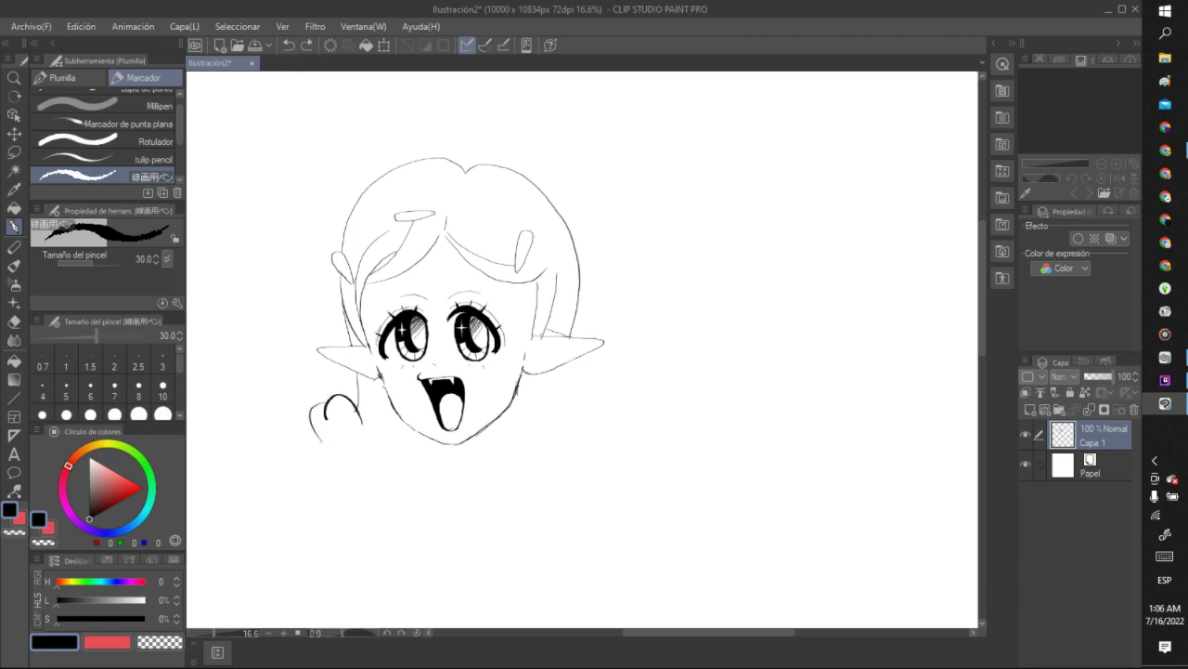
left_click(289, 44)
left_click(289, 45)
mouse_move(394, 405)
left_mouse_down()
mouse_move(368, 418)
mouse_move(354, 406)
left_mouse_up()
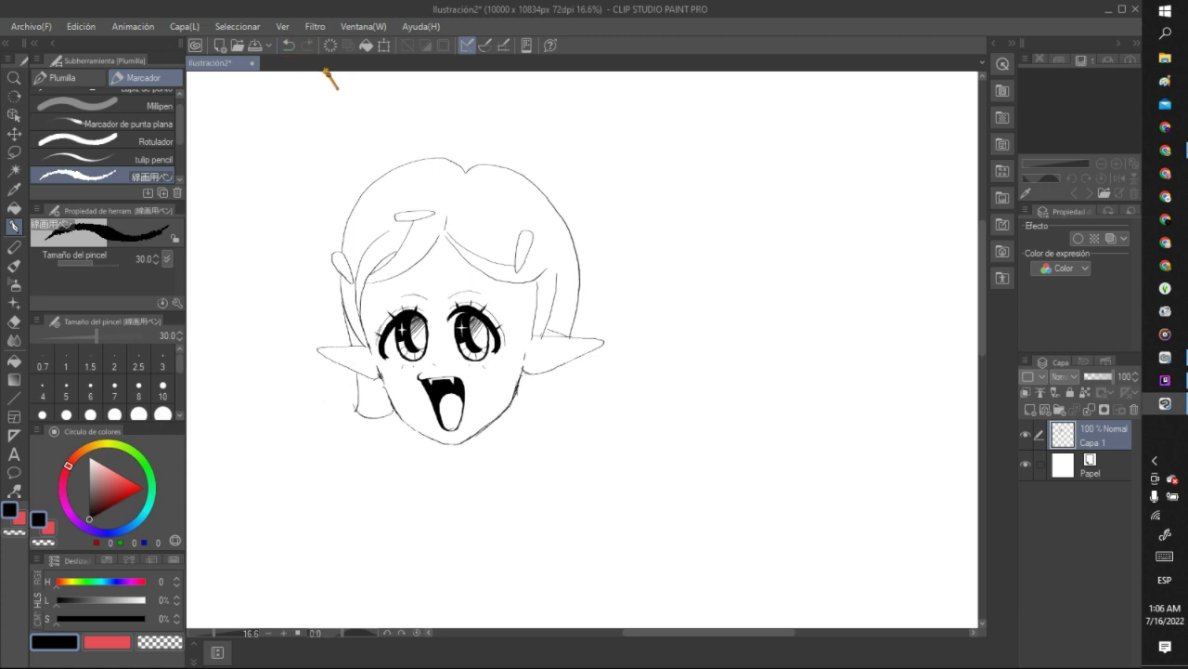
left_click(289, 44)
left_click(289, 45)
Draw long wavy hair strands below both ears and clean up the right ear's base and the jaw with transparent colour.
mouse_move(352, 373)
left_mouse_down()
mouse_move(333, 427)
mouse_move(361, 471)
mouse_move(341, 517)
left_mouse_up()
mouse_move(581, 355)
left_mouse_down()
mouse_move(633, 408)
mouse_move(595, 510)
left_mouse_up()
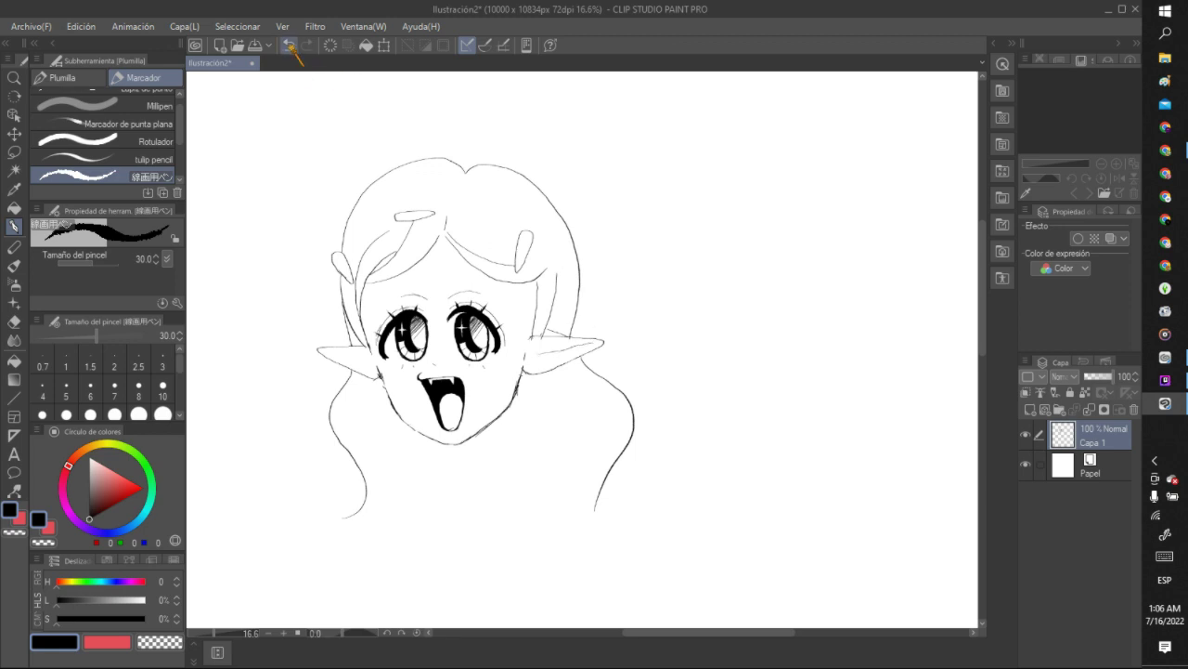
key("ctrl+z")
mouse_move(534, 350)
left_mouse_down()
mouse_move(537, 363)
mouse_move(575, 352)
mouse_move(538, 353)
left_mouse_up()
left_click(289, 45)
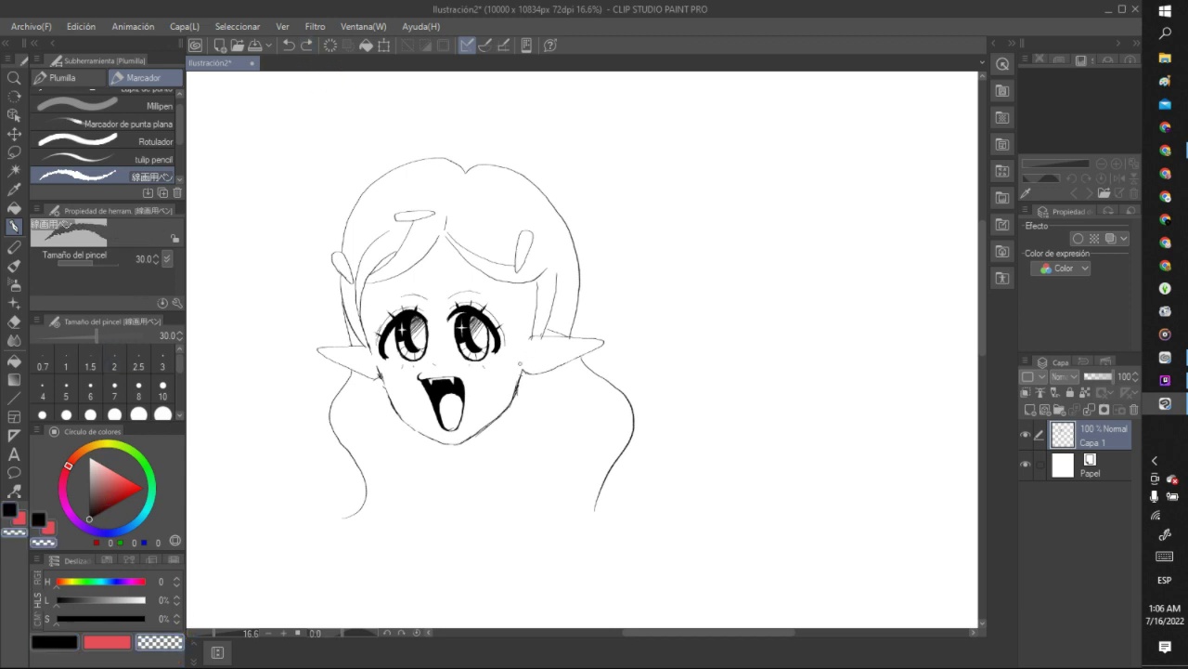
left_click_drag(512, 384, 516, 396)
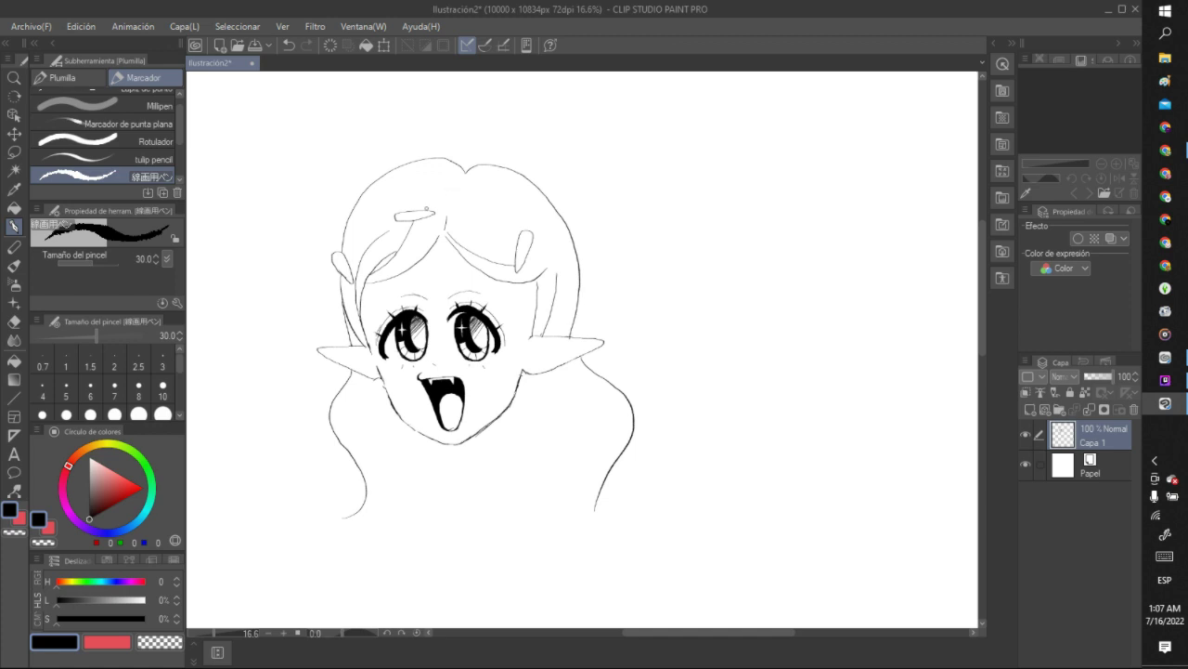
Draw curved inner strands from the parting across both sides of the hair, above the fringe.
left_click_drag(422, 209, 453, 187)
left_click_drag(462, 196, 511, 254)
mouse_move(467, 186)
left_mouse_down()
mouse_move(506, 184)
mouse_move(543, 238)
left_mouse_up()
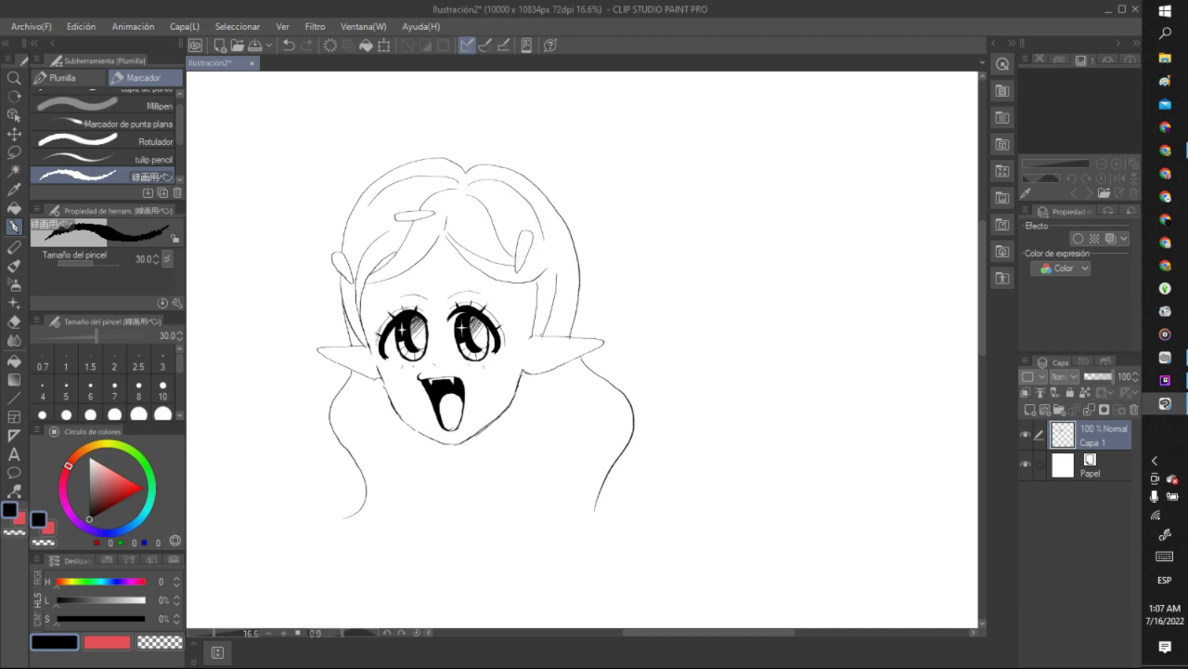
Draw a bumpy, segmented horn curving up from the left side of the hair, with a rounded end and cross lines between segments.
mouse_move(339, 221)
left_mouse_down()
mouse_move(290, 167)
mouse_move(310, 106)
left_mouse_up()
mouse_move(325, 249)
left_mouse_down()
mouse_move(278, 216)
mouse_move(291, 203)
mouse_move(279, 207)
mouse_move(268, 189)
mouse_move(299, 105)
left_mouse_up()
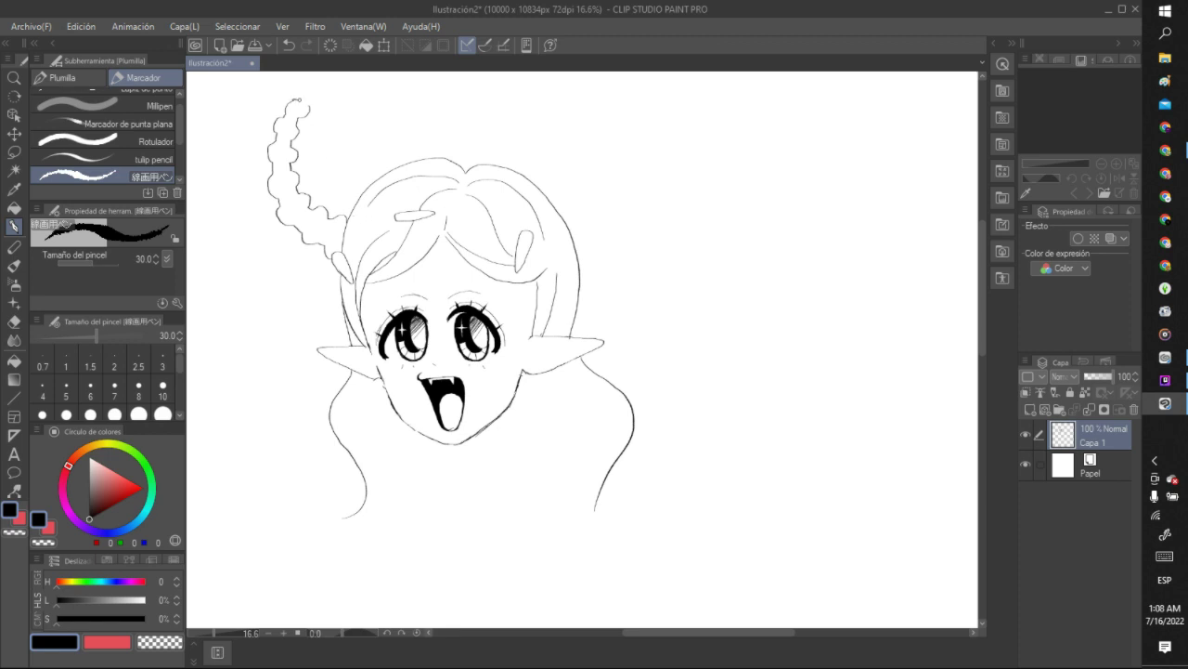
mouse_move(302, 92)
left_mouse_down()
mouse_move(312, 81)
mouse_move(320, 103)
mouse_move(325, 91)
left_mouse_up()
mouse_move(325, 243)
left_mouse_down()
mouse_move(333, 223)
mouse_move(281, 195)
left_mouse_up()
left_click_drag(284, 121, 294, 118)
Thicken the outline of the left segmented horn along both bumpy edges up to its rounded end.
scroll(561, 151, "down", 4)
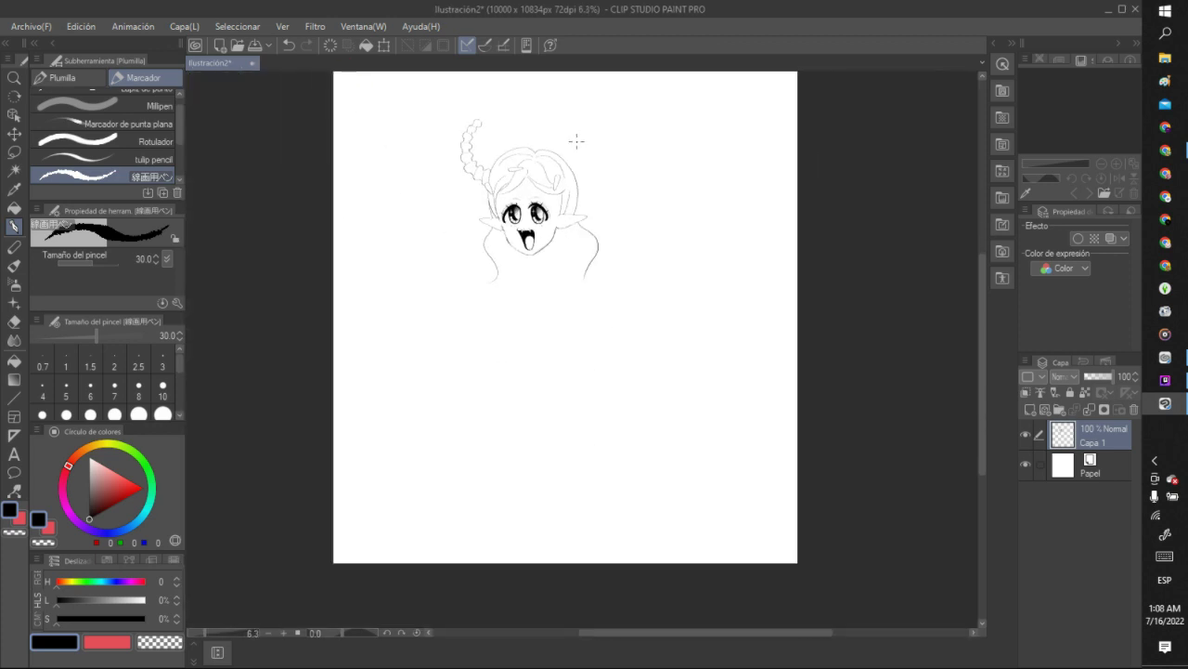
scroll(568, 114, "up", 4)
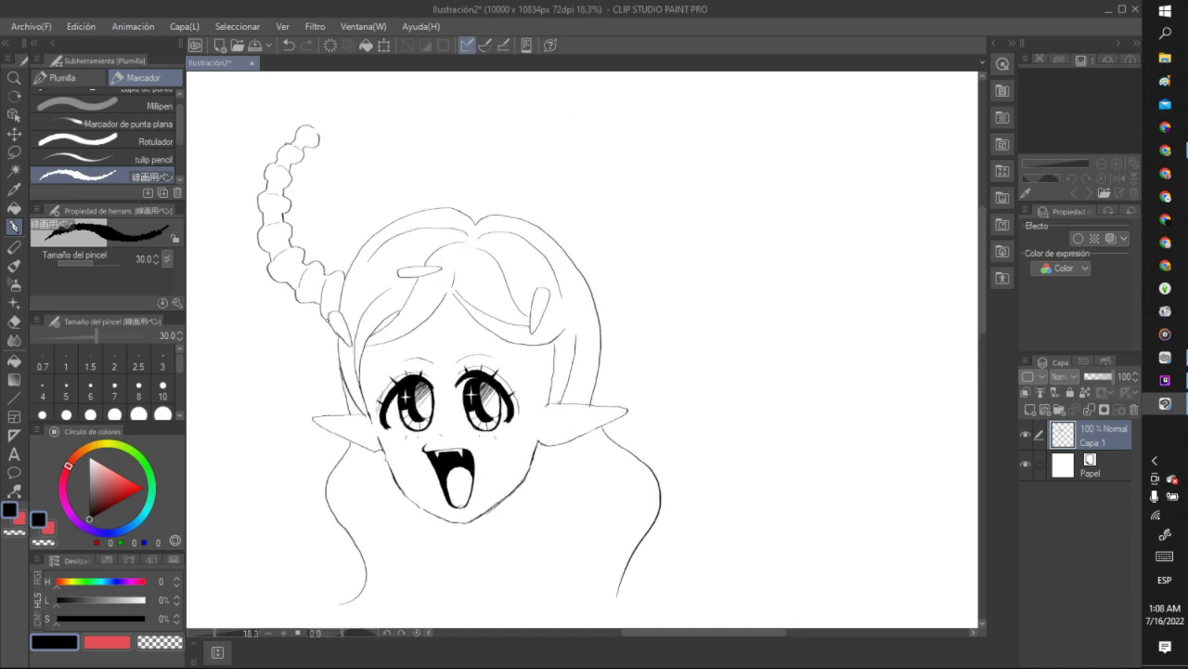
mouse_move(315, 300)
left_mouse_down()
mouse_move(322, 308)
mouse_move(287, 283)
left_mouse_up()
left_click_drag(270, 264, 268, 254)
mouse_move(263, 253)
left_mouse_down()
mouse_move(254, 203)
mouse_move(268, 180)
left_mouse_up()
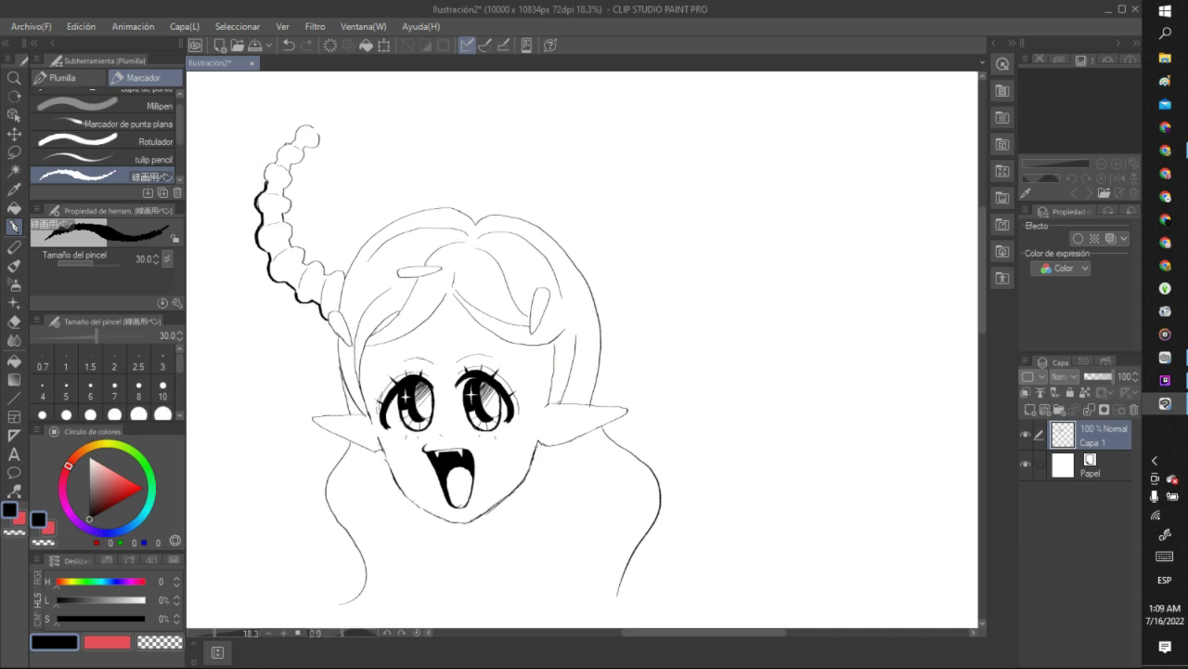
left_click_drag(265, 175, 281, 153)
left_click_drag(294, 139, 304, 123)
left_click_drag(344, 272, 333, 277)
left_click_drag(287, 231, 292, 242)
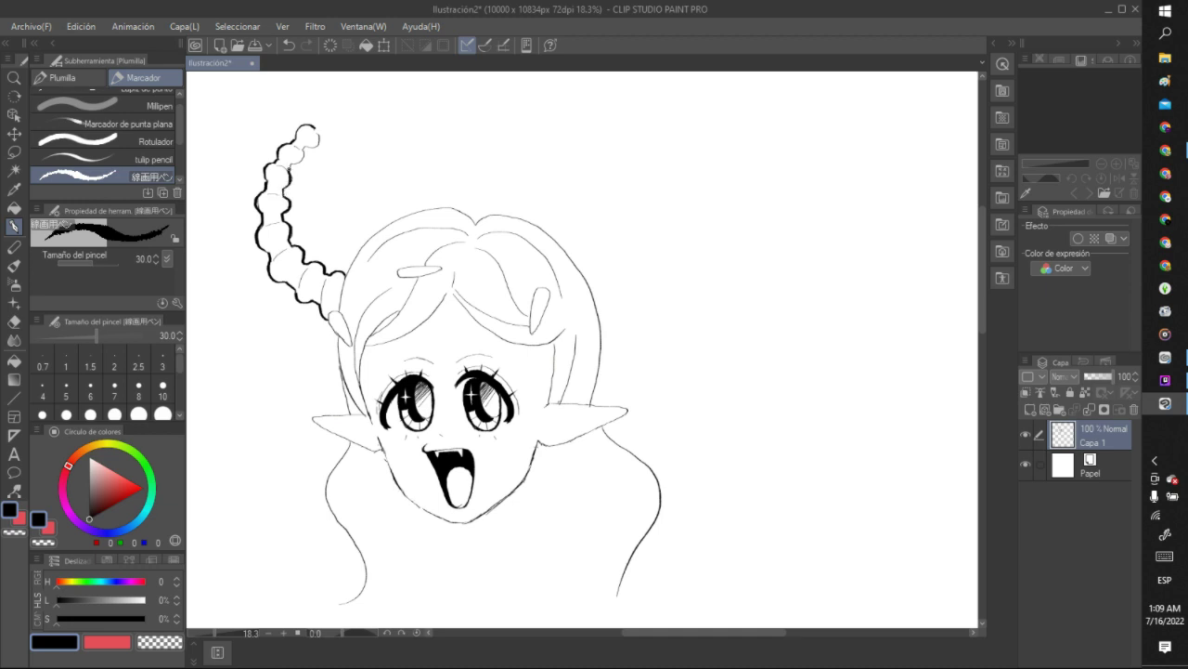
left_click_drag(288, 166, 303, 158)
left_click_drag(316, 126, 321, 143)
Add a sharp pointed tip to the left horn and extra curved cross lines between its segments.
scroll(319, 145, "down", 2)
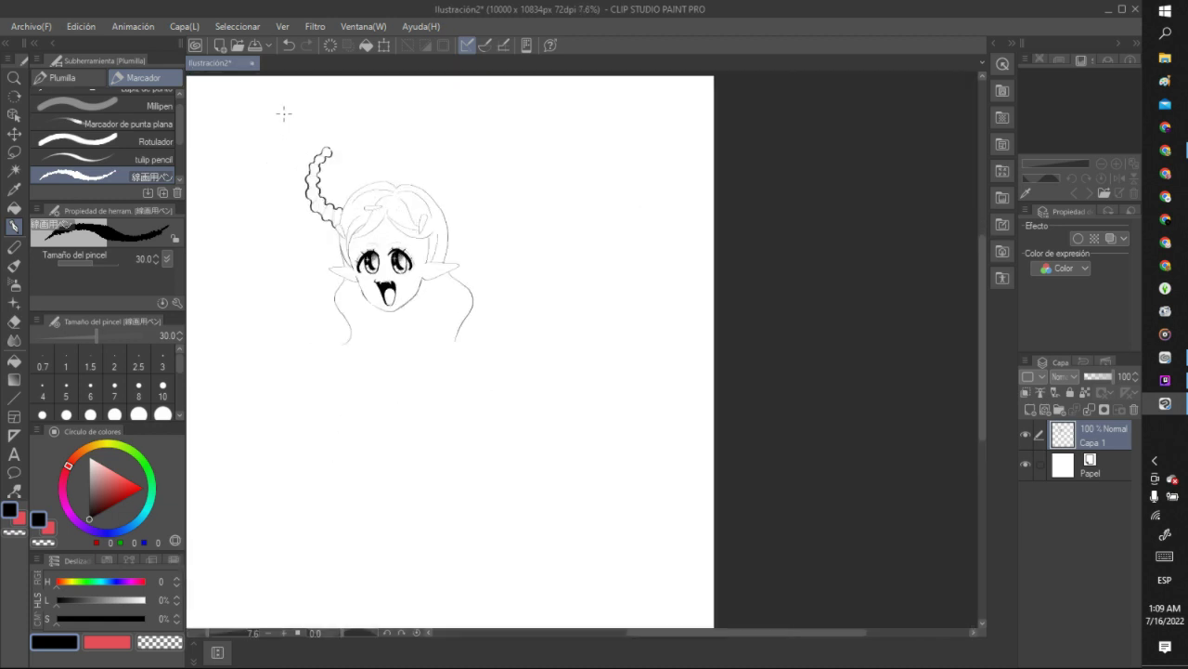
scroll(316, 151, "up", 2)
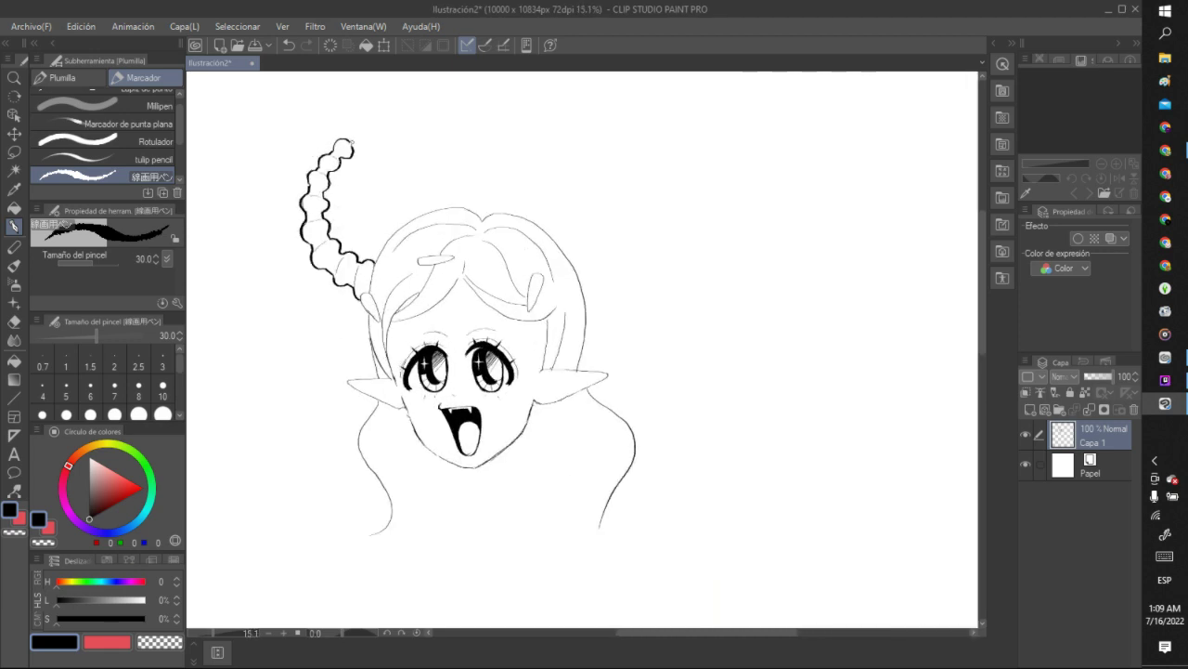
mouse_move(345, 143)
left_mouse_down()
mouse_move(377, 134)
mouse_move(353, 148)
left_mouse_up()
mouse_move(355, 281)
left_mouse_down()
mouse_move(362, 258)
mouse_move(315, 241)
left_mouse_up()
Outline a smooth, tapering horn curving up from the right side of the head.
key("XF86AudioRaiseVolume")
mouse_move(583, 249)
left_mouse_down()
mouse_move(615, 221)
mouse_move(630, 188)
mouse_move(626, 142)
mouse_move(577, 118)
mouse_move(631, 145)
mouse_move(646, 204)
mouse_move(617, 259)
mouse_move(586, 271)
left_mouse_up()
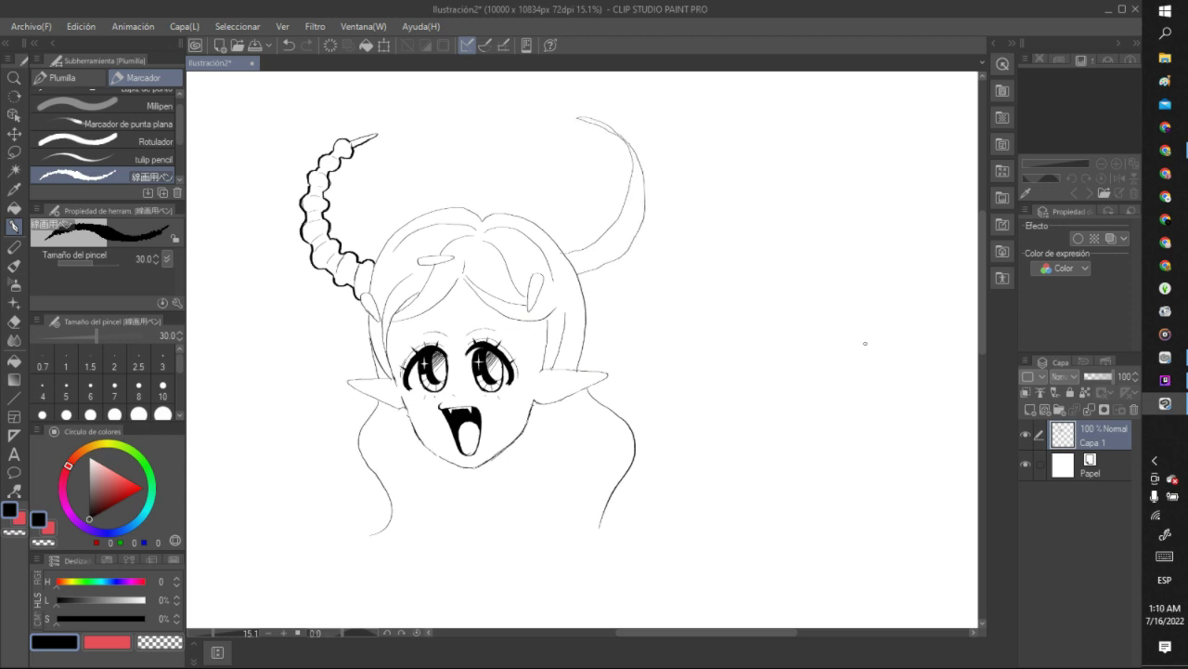
Lasso the right horn sketch, copy it to its own layer and clear the original from Capa 1.
key("m")
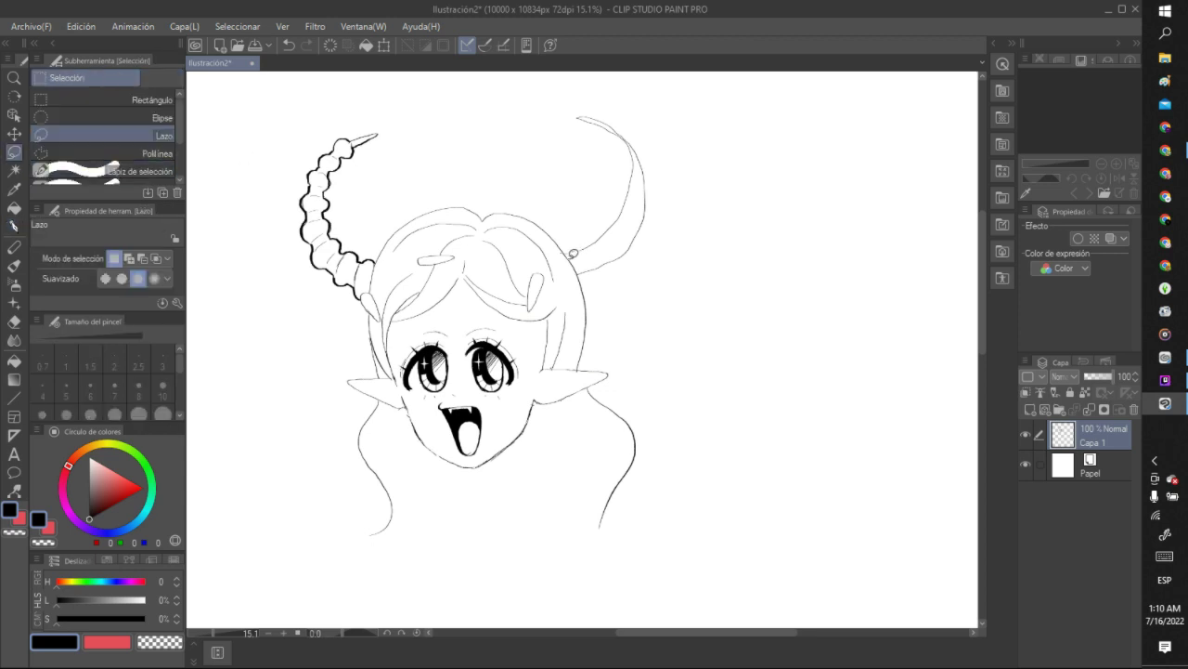
mouse_move(570, 249)
left_mouse_down()
mouse_move(609, 197)
mouse_move(568, 136)
mouse_move(713, 157)
mouse_move(647, 277)
mouse_move(581, 266)
left_mouse_up()
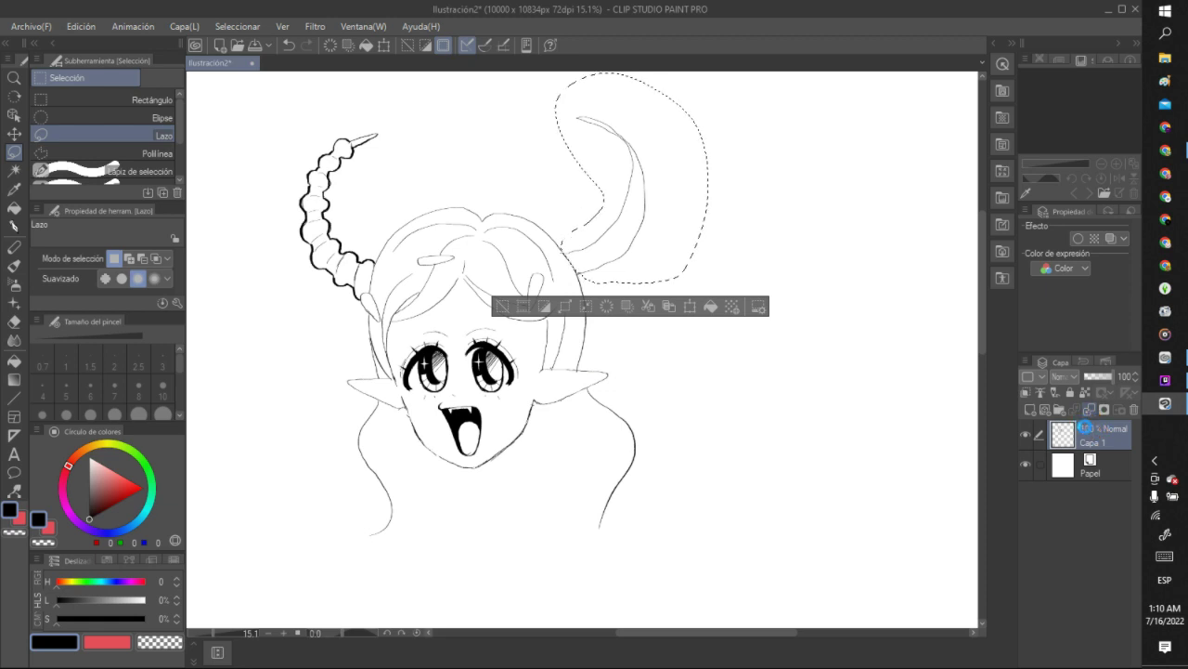
key("ctrl+e")
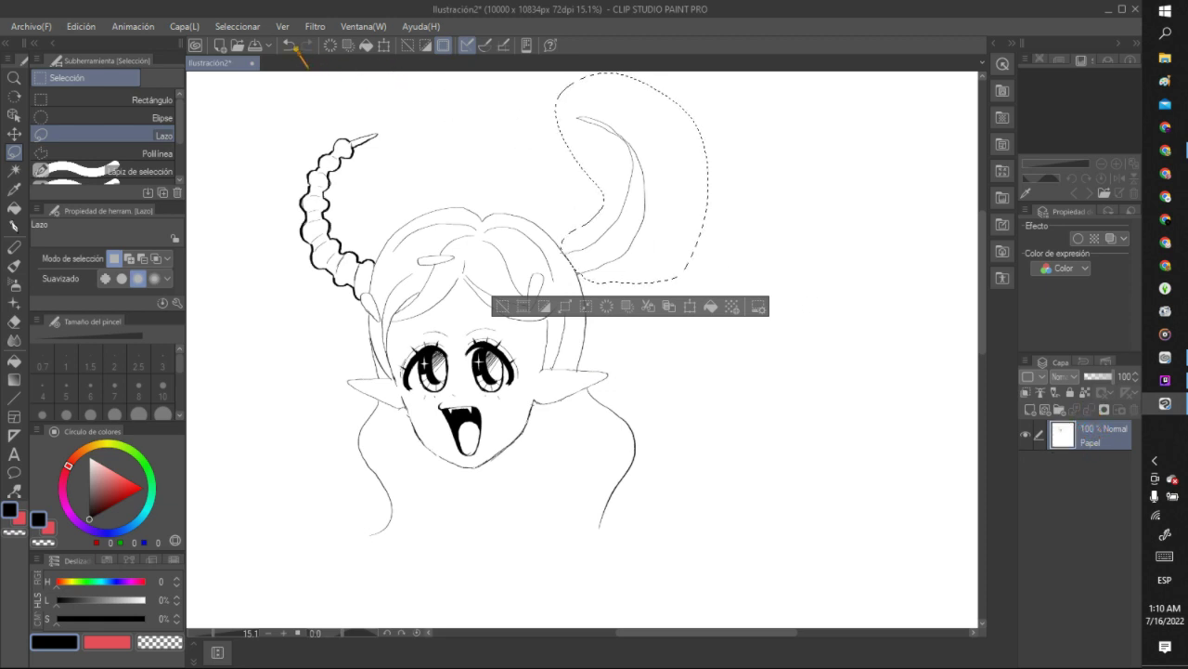
key("ctrl+z")
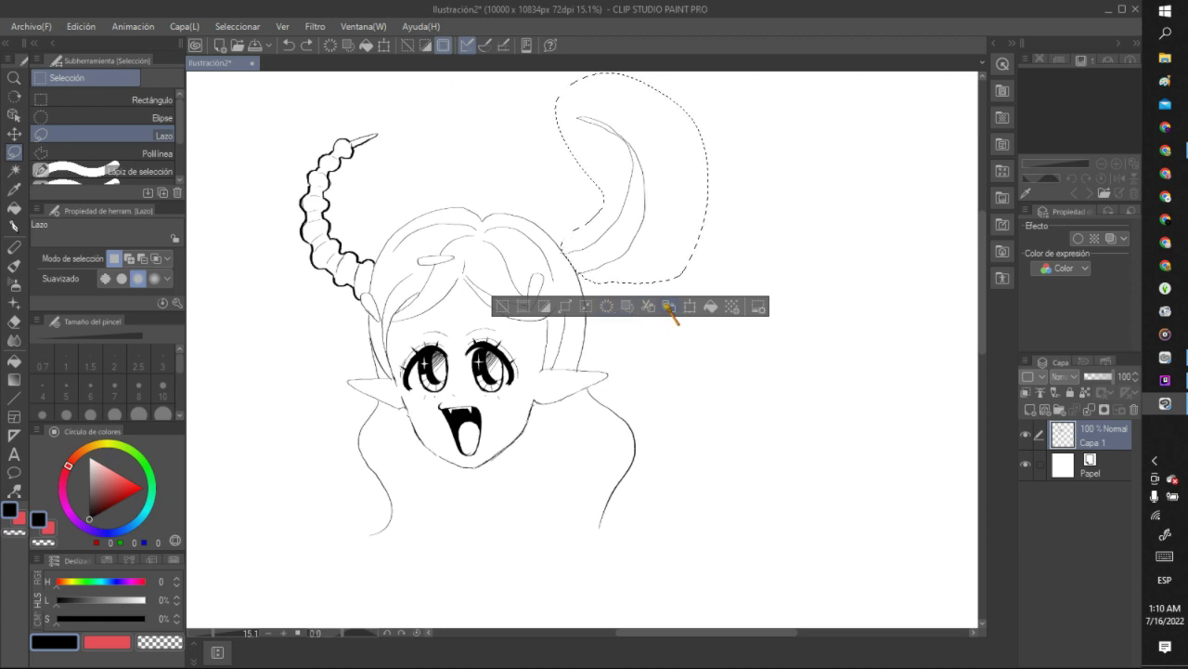
key("ctrl+c")
key("ctrl+v")
left_click(1096, 465)
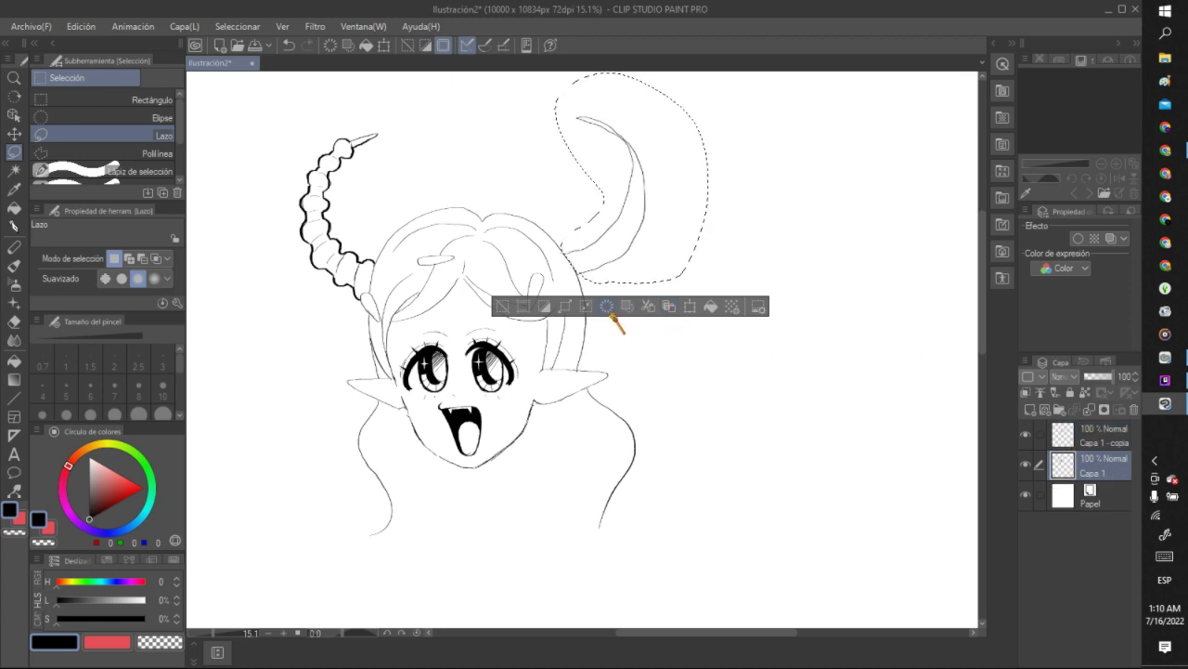
left_click(758, 258)
Turn on the blue layer colour for the copied horn's layer and move it beneath Capa 1.
left_click(1075, 433)
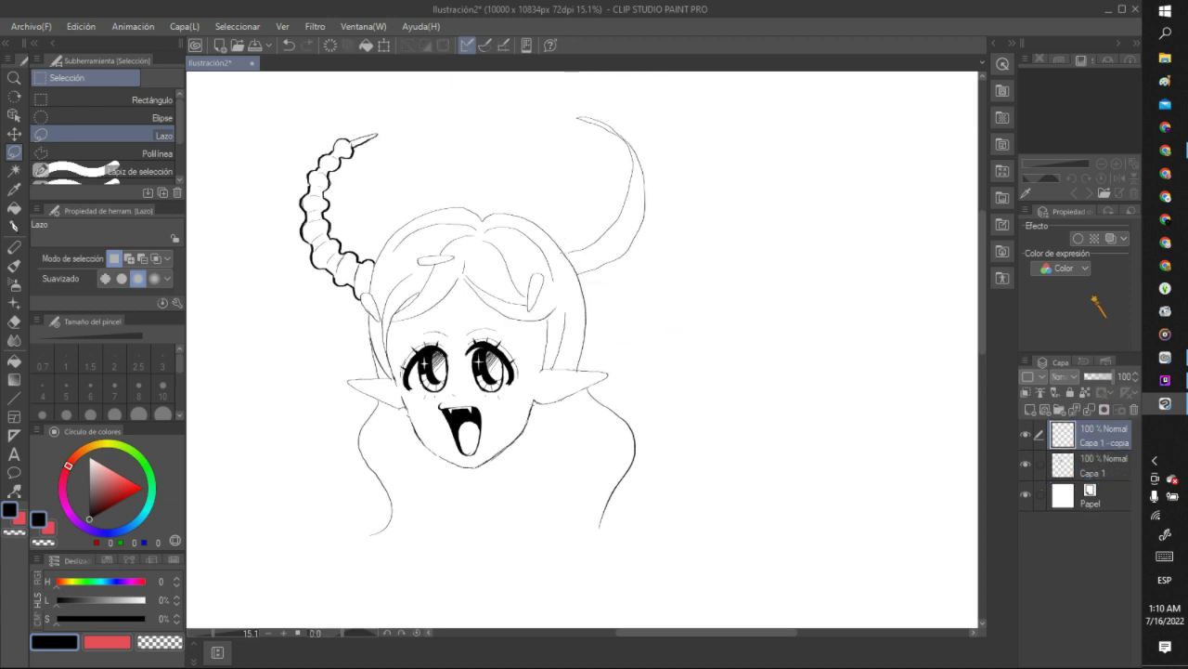
left_click(1110, 239)
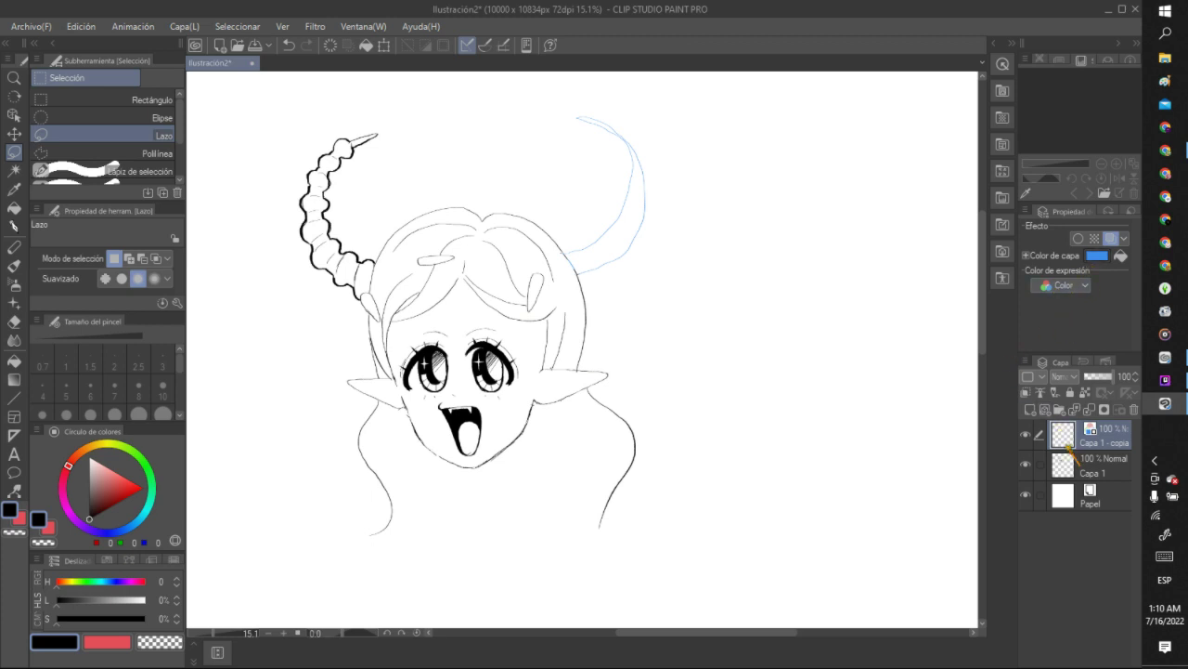
left_click_drag(1090, 426, 1082, 469)
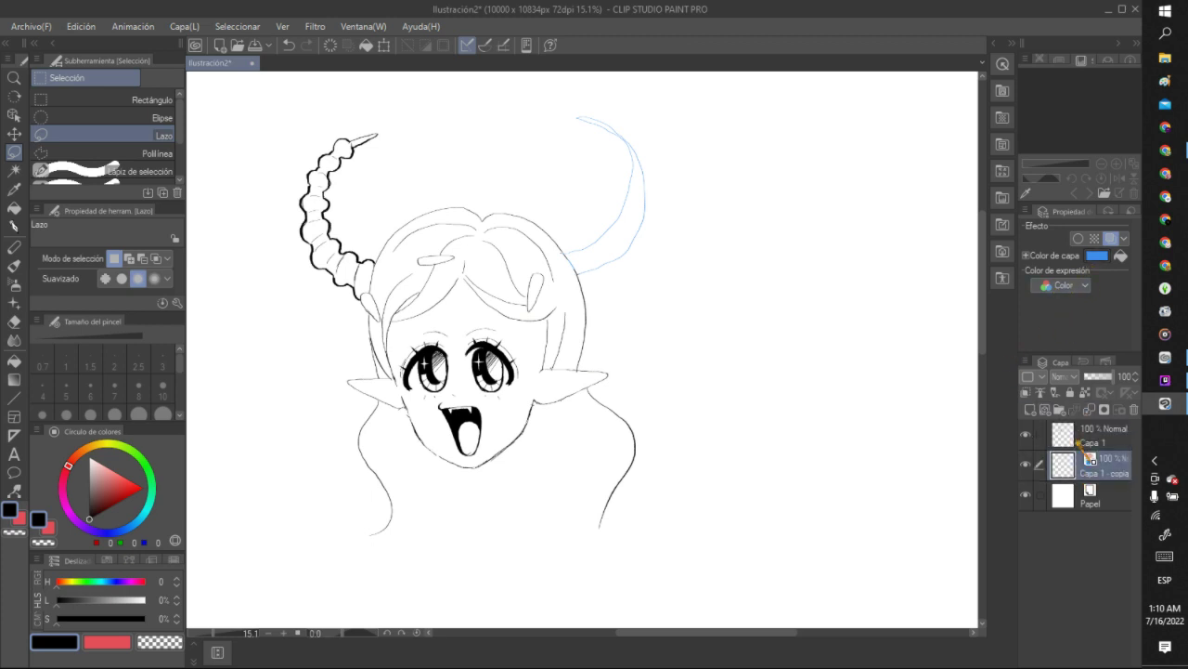
Hide Capa 1 to check the horn sketch on its own layer.
left_click(1027, 434)
double_click(1027, 435)
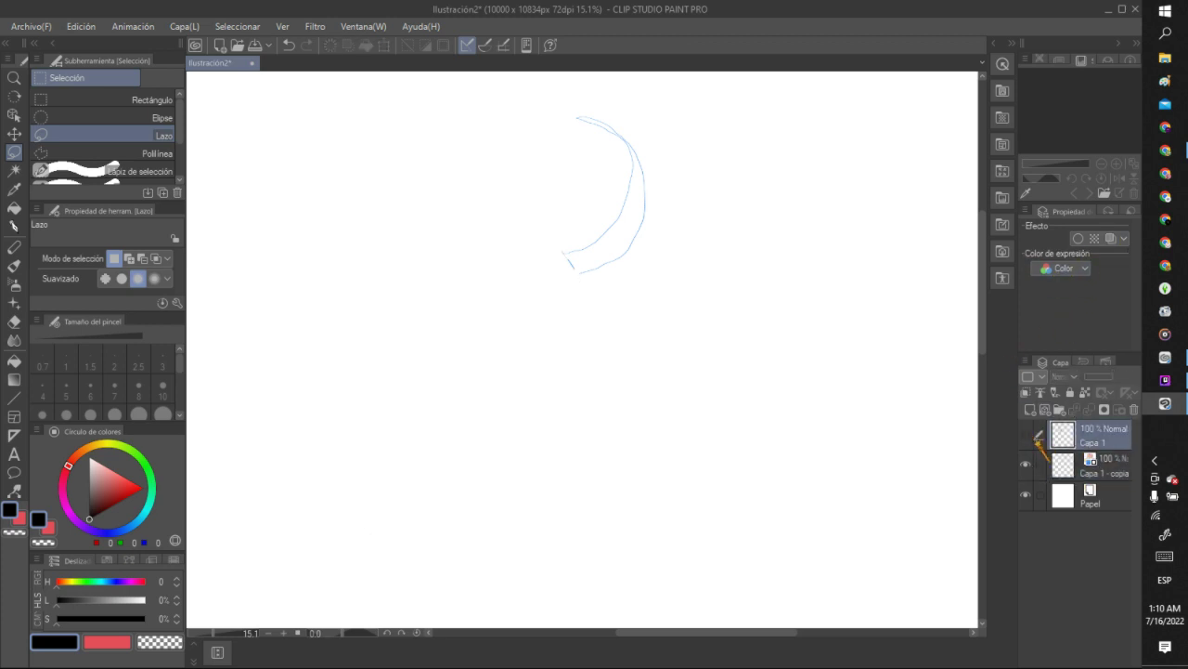
Show Capa 1 and ink the right horn's bumpy, segmented outline and pointed tip over the blue sketch with the 線画用ペン pen.
left_click(1027, 435)
left_click(14, 225)
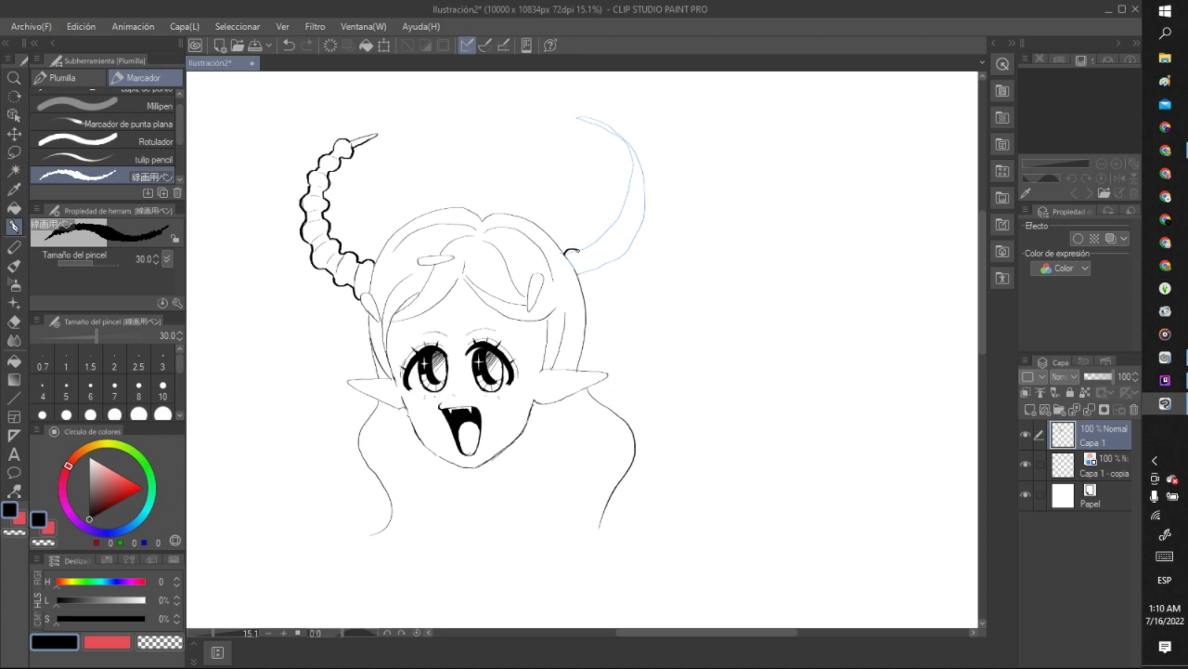
mouse_move(589, 246)
left_mouse_down()
mouse_move(627, 172)
mouse_move(611, 134)
mouse_move(588, 129)
mouse_move(599, 114)
mouse_move(654, 162)
mouse_move(653, 221)
mouse_move(625, 266)
mouse_move(577, 289)
left_mouse_up()
scroll(565, 213, "down", 5)
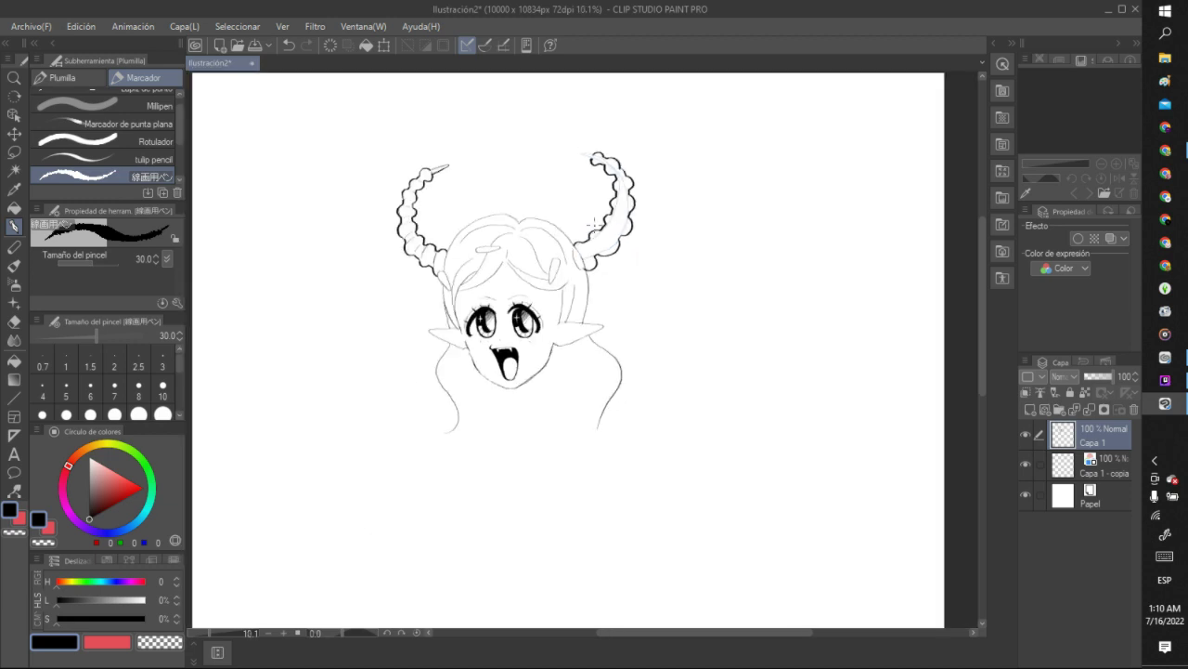
scroll(565, 212, "up", 4)
scroll(565, 213, "up", 1)
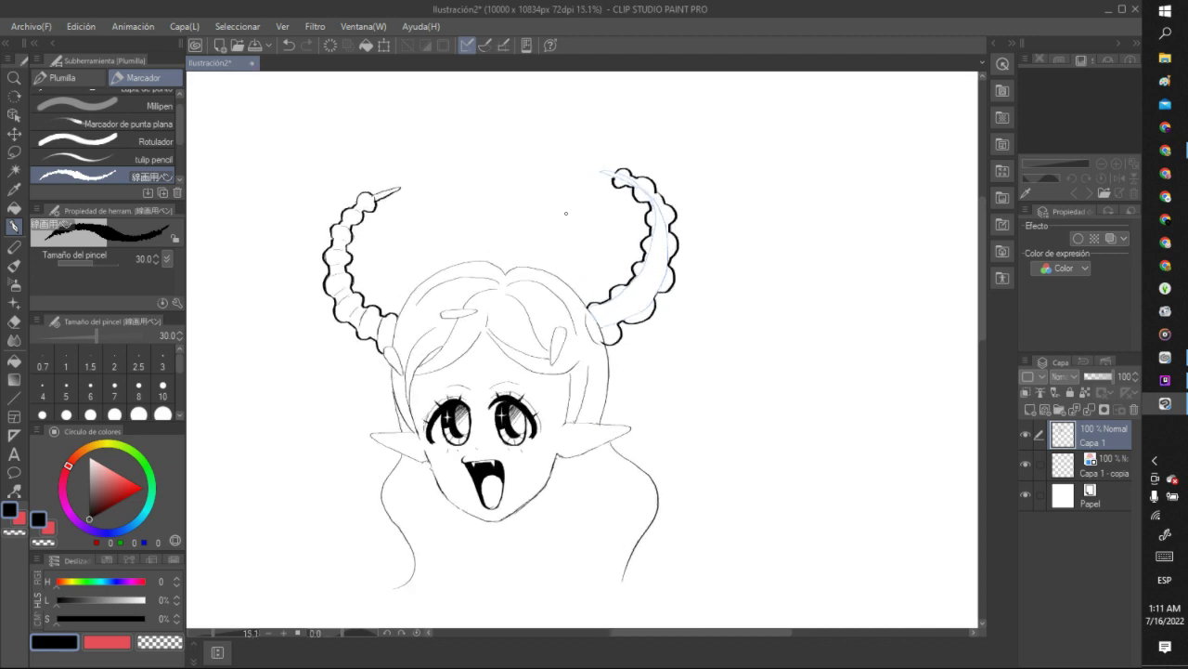
mouse_move(609, 176)
left_mouse_down()
mouse_move(595, 170)
mouse_move(614, 175)
left_mouse_up()
Delete the blue horn sketch layer Capa 1 - copia and make Capa 1 the active layer.
left_click(1064, 468)
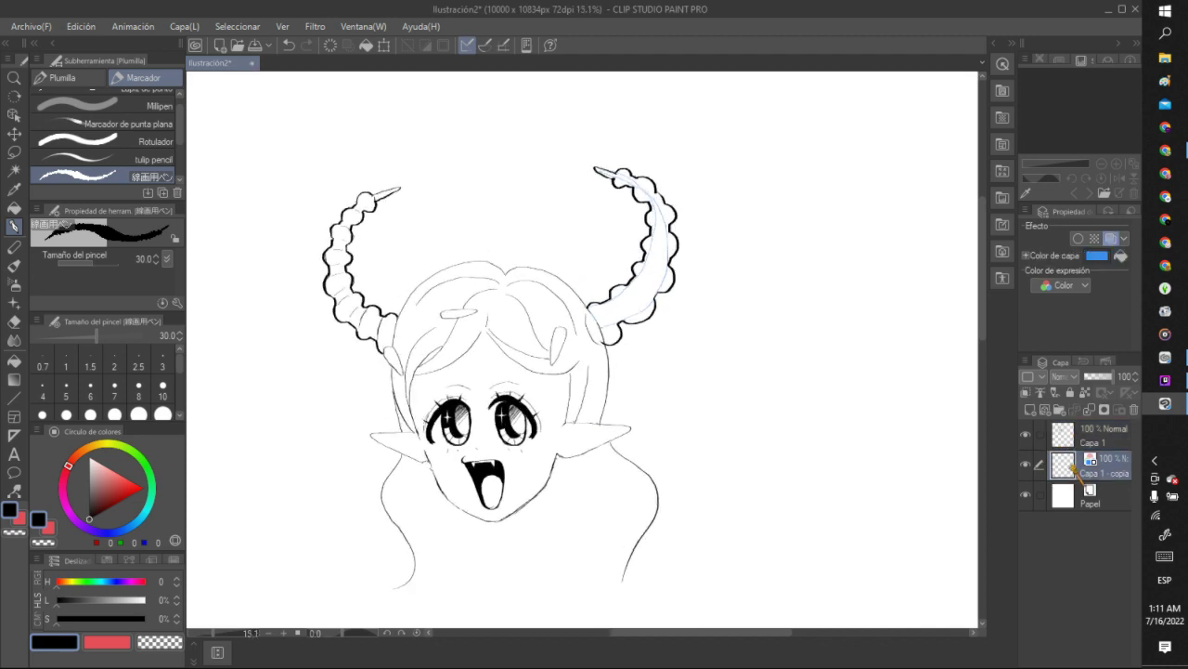
left_click(1134, 409)
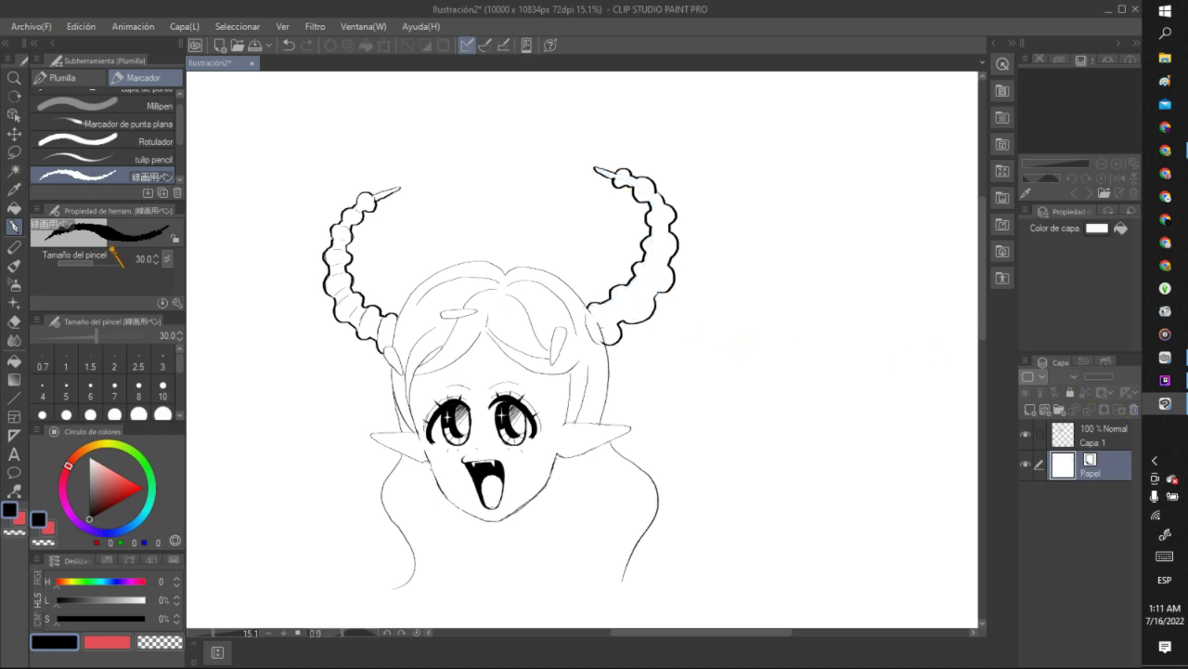
left_click(1088, 448)
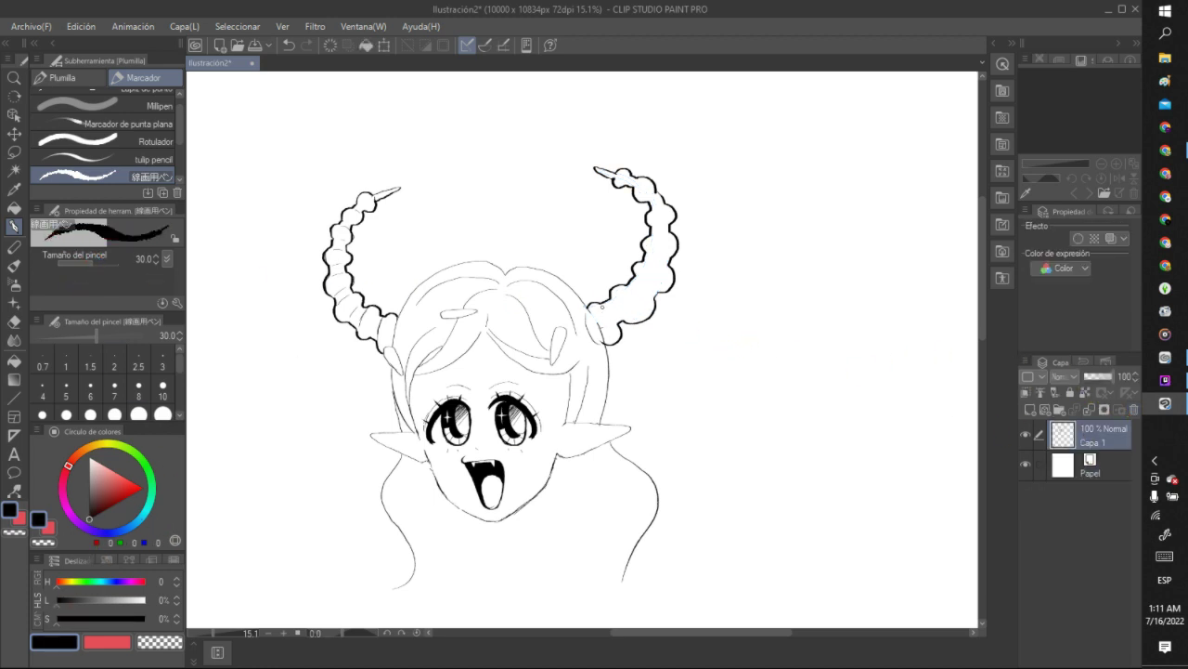
Draw curved segment lines across the right horn and touch up the outline at its base.
mouse_move(602, 307)
left_mouse_down()
mouse_move(622, 319)
mouse_move(652, 298)
mouse_move(670, 254)
left_mouse_up()
left_click_drag(654, 210, 669, 204)
scroll(640, 172, "down", 5)
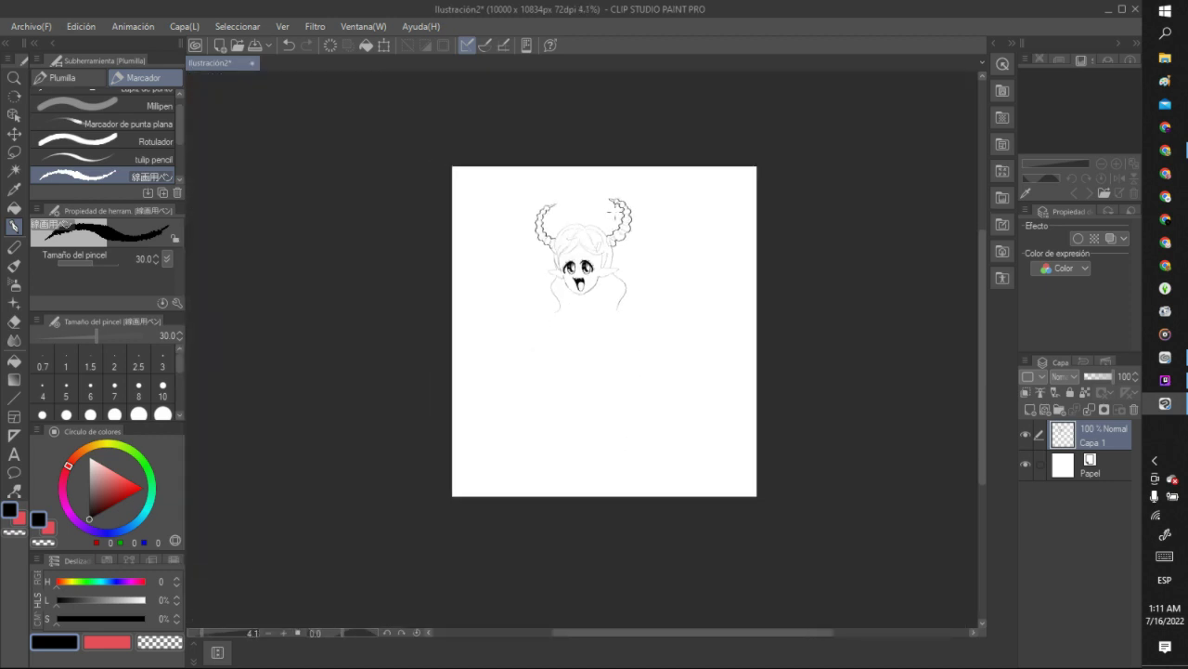
scroll(598, 217, "up", 3)
scroll(598, 217, "up", 2)
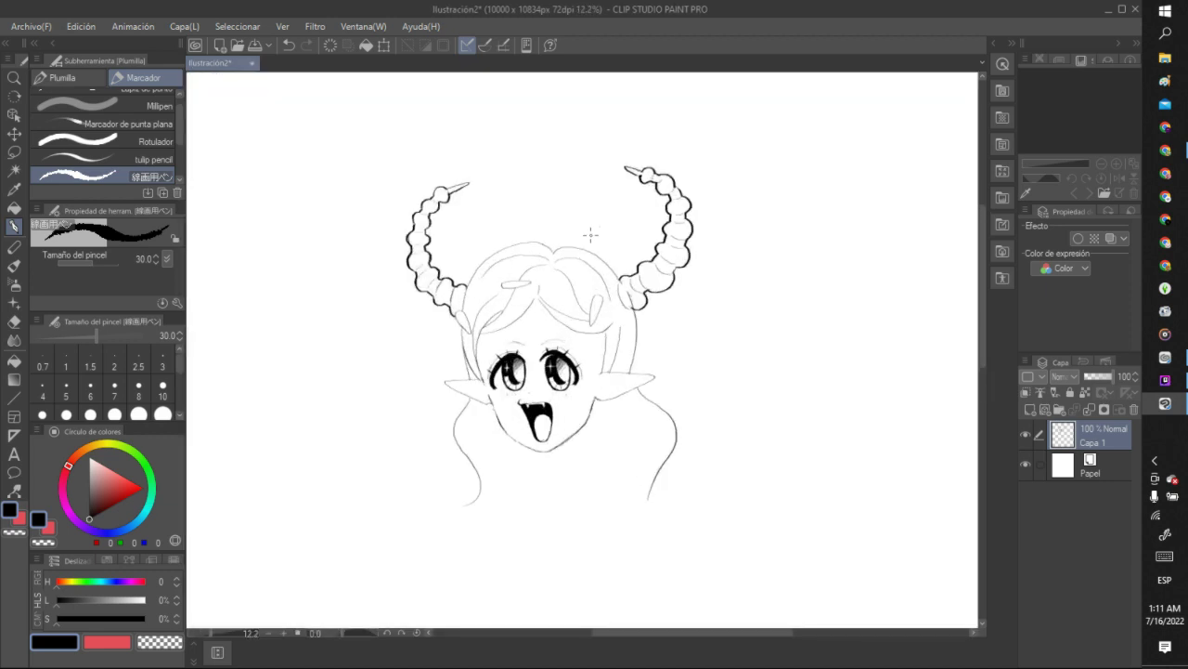
left_click_drag(628, 269, 616, 284)
mouse_move(527, 240)
left_mouse_down()
mouse_move(556, 202)
mouse_move(580, 216)
mouse_move(575, 239)
mouse_move(544, 226)
mouse_move(561, 221)
mouse_move(559, 233)
mouse_move(549, 236)
mouse_move(549, 204)
mouse_move(576, 217)
left_mouse_up()
left_click(289, 44)
left_click(289, 45)
mouse_move(517, 244)
left_mouse_down()
mouse_move(572, 246)
mouse_move(517, 242)
mouse_move(508, 215)
mouse_move(534, 210)
mouse_move(543, 188)
mouse_move(571, 244)
left_mouse_up()
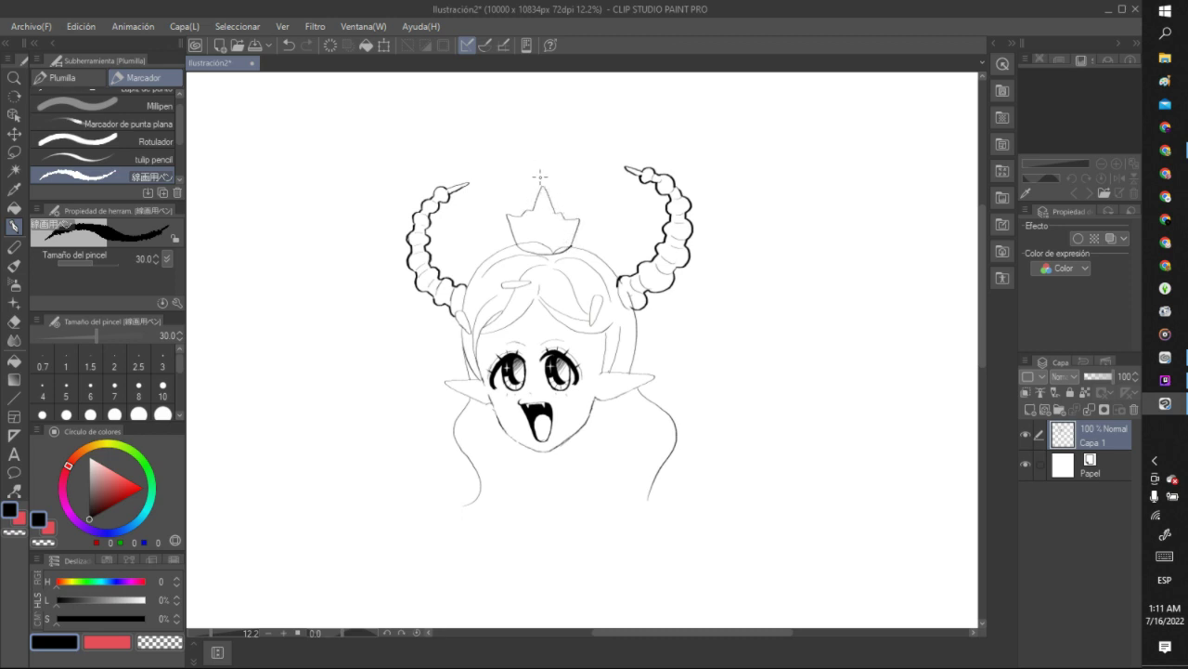
scroll(544, 232, "down", 5)
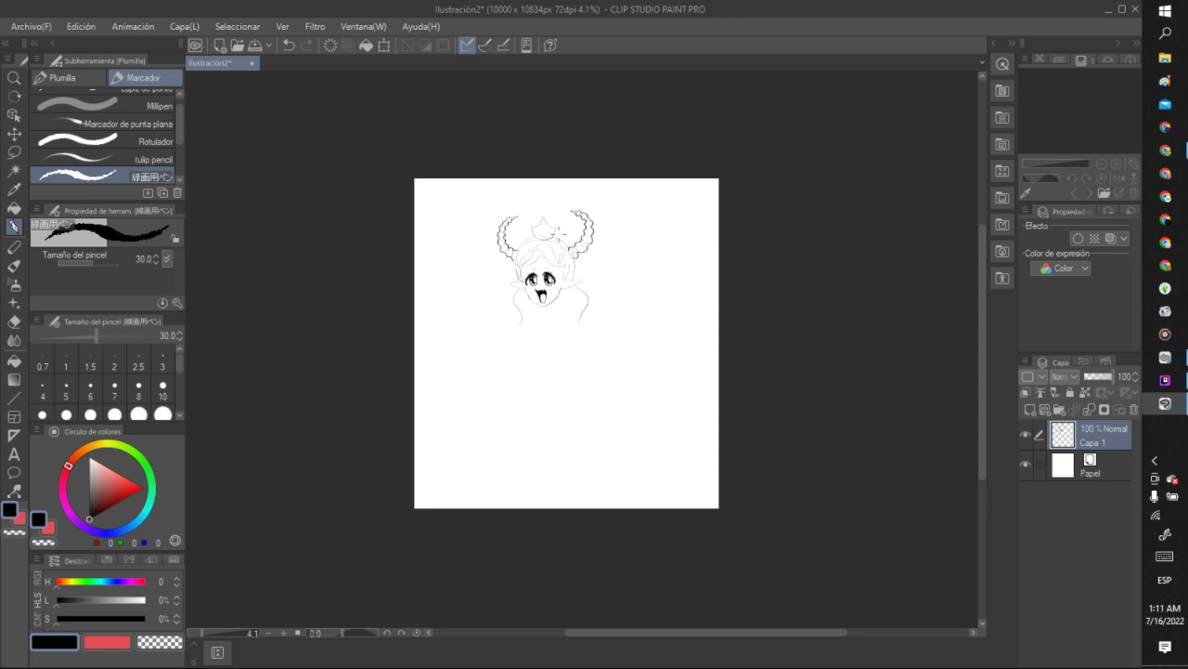
scroll(558, 232, "up", 5)
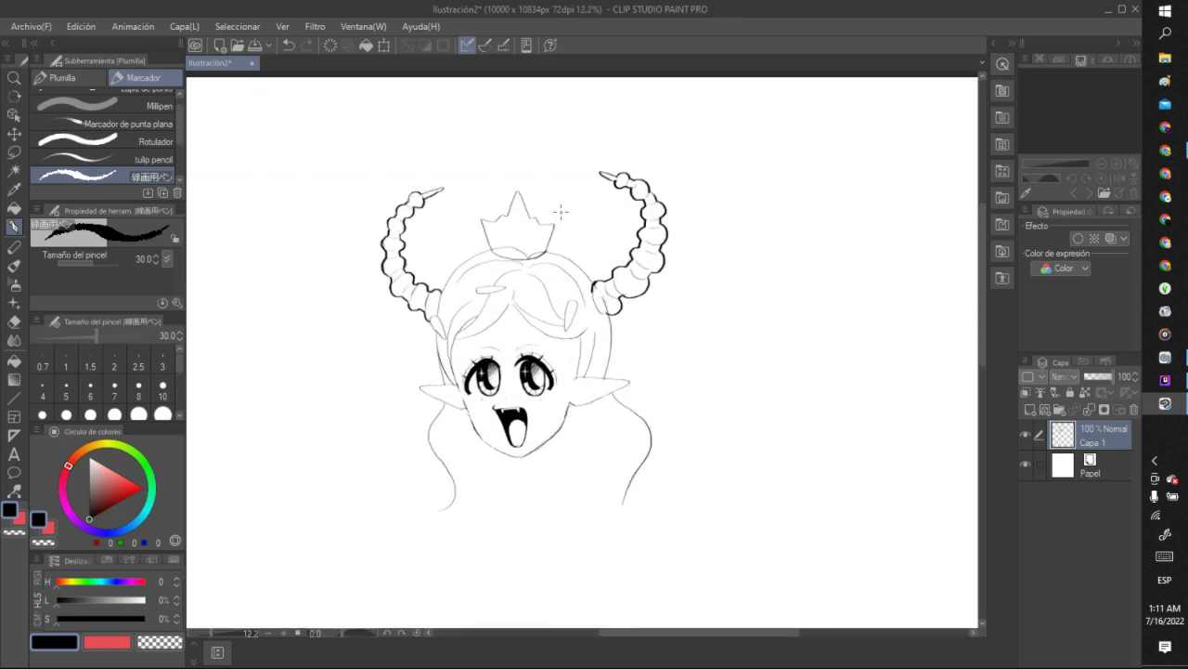
left_click(288, 45)
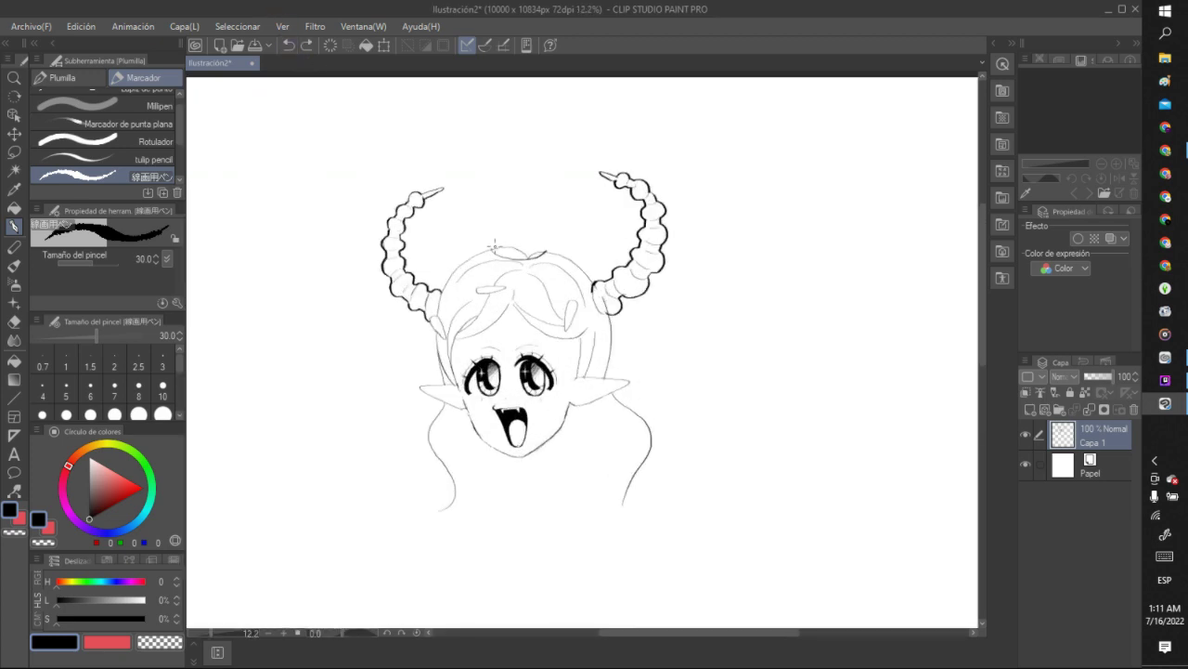
Draw a small, low crown with a tall central spike and shorter side points on top of the head.
mouse_move(489, 249)
left_mouse_down()
mouse_move(512, 227)
mouse_move(537, 245)
mouse_move(549, 236)
mouse_move(546, 252)
left_mouse_up()
scroll(549, 231, "down", 2)
scroll(548, 228, "up", 3)
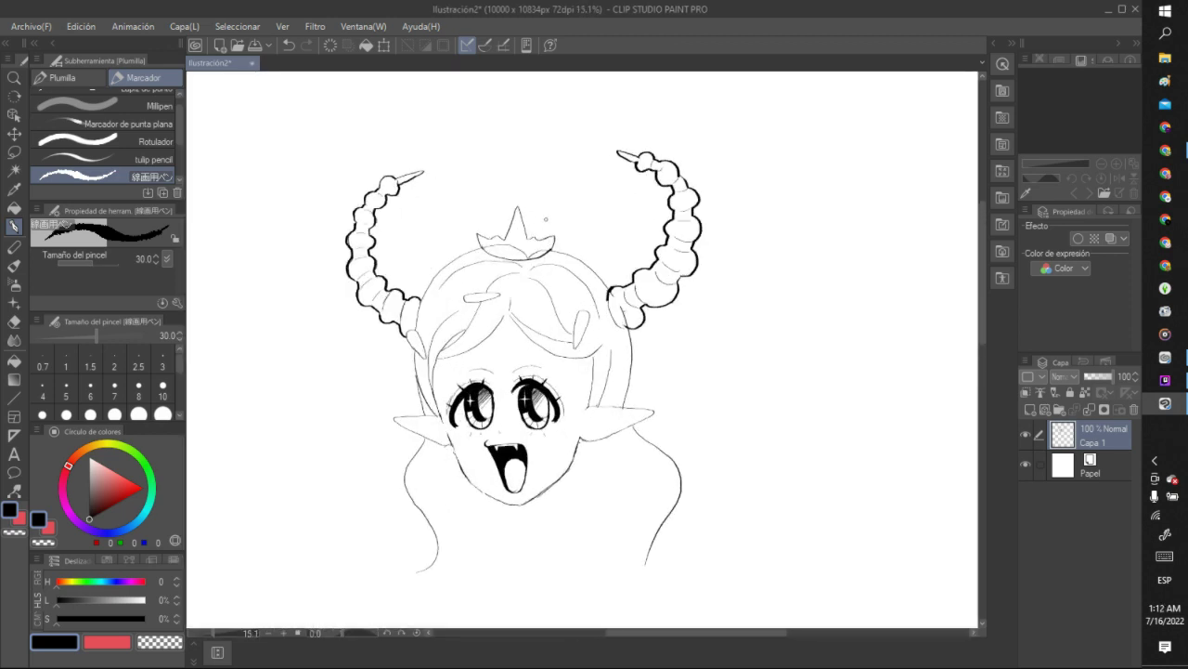
scroll(545, 219, "up", 3)
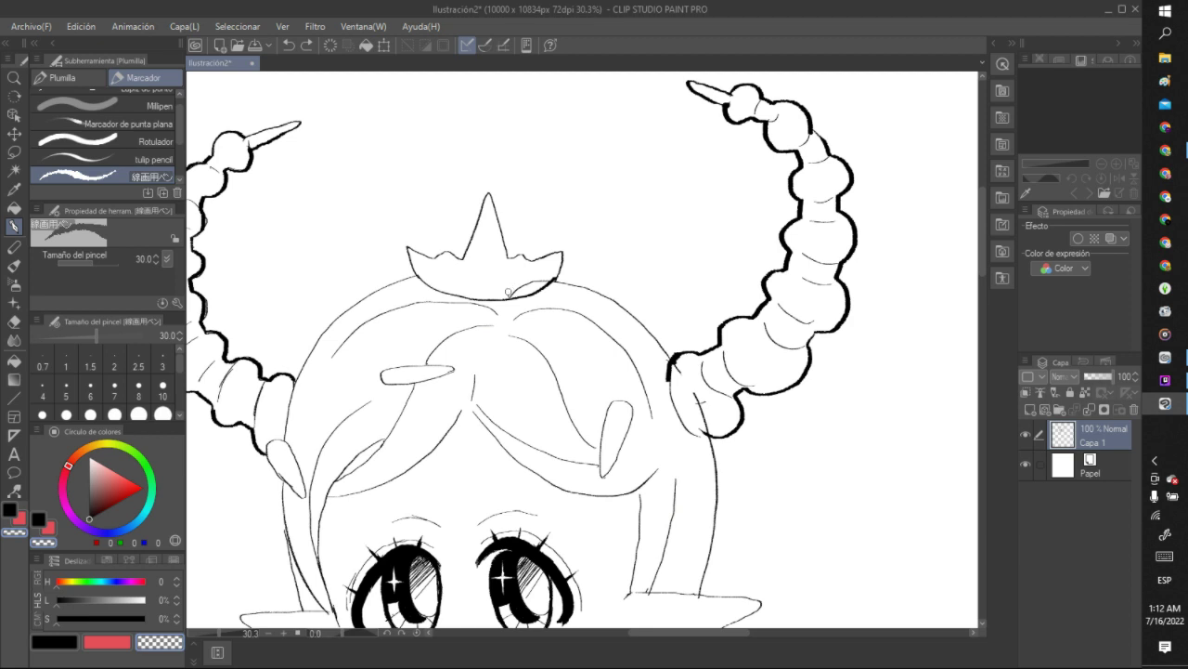
Erase the hair line overlapping the crown with transparent colour and redraw the right part of the crown's lower edge in black.
mouse_move(516, 291)
left_mouse_down()
mouse_move(548, 276)
mouse_move(515, 297)
mouse_move(546, 287)
left_mouse_up()
key("c")
left_click(289, 45)
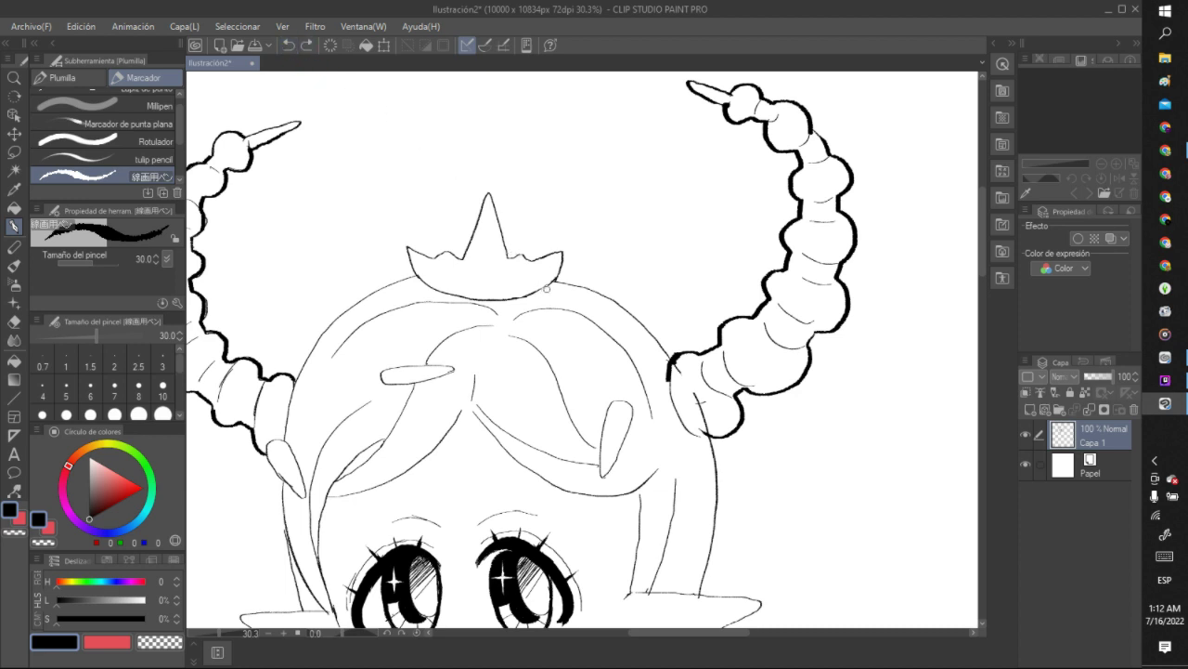
left_click_drag(536, 291, 546, 285)
left_click(290, 48)
left_click_drag(531, 295, 546, 286)
left_click(288, 45)
left_click(289, 45)
left_click_drag(520, 296, 535, 291)
scroll(551, 276, "down", 1)
scroll(551, 276, "down", 4)
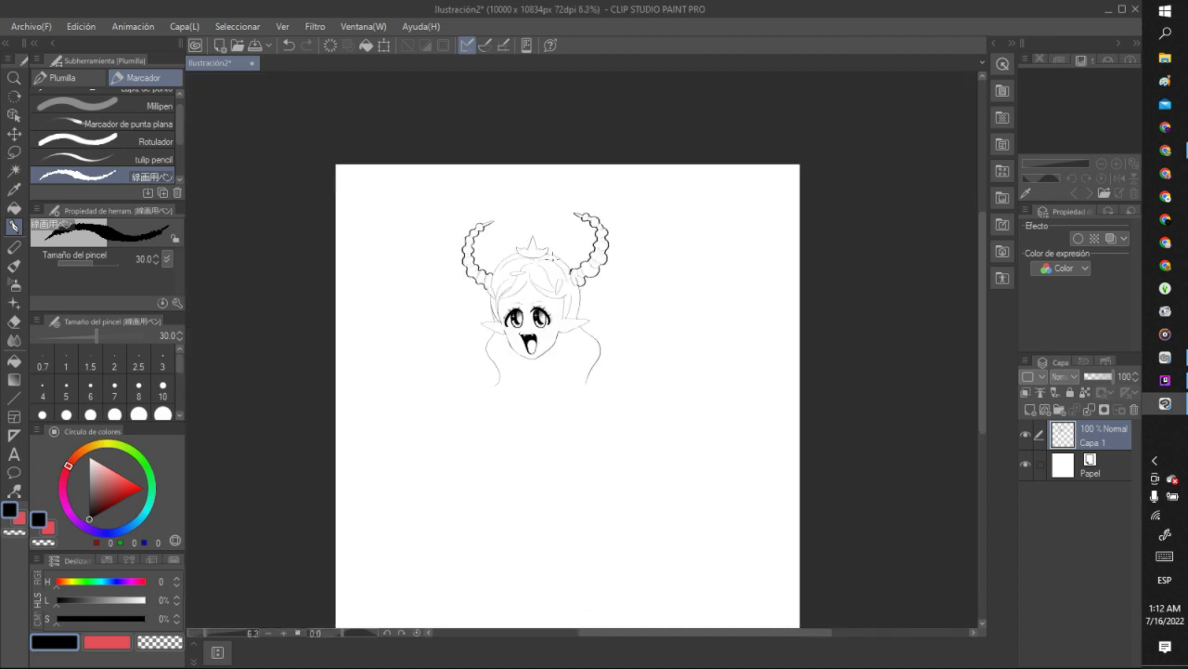
scroll(541, 344, "up", 1)
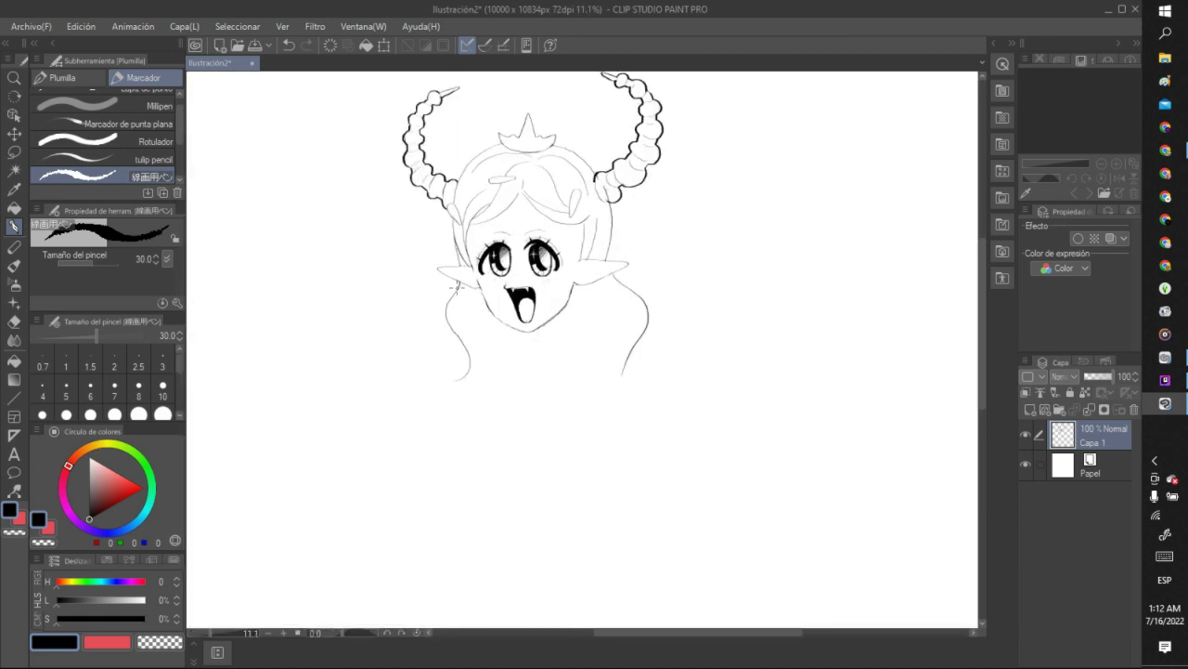
mouse_move(445, 295)
left_mouse_down()
mouse_move(433, 320)
mouse_move(451, 349)
mouse_move(423, 352)
mouse_move(459, 351)
mouse_move(447, 372)
mouse_move(421, 371)
mouse_move(419, 346)
mouse_move(428, 356)
left_mouse_up()
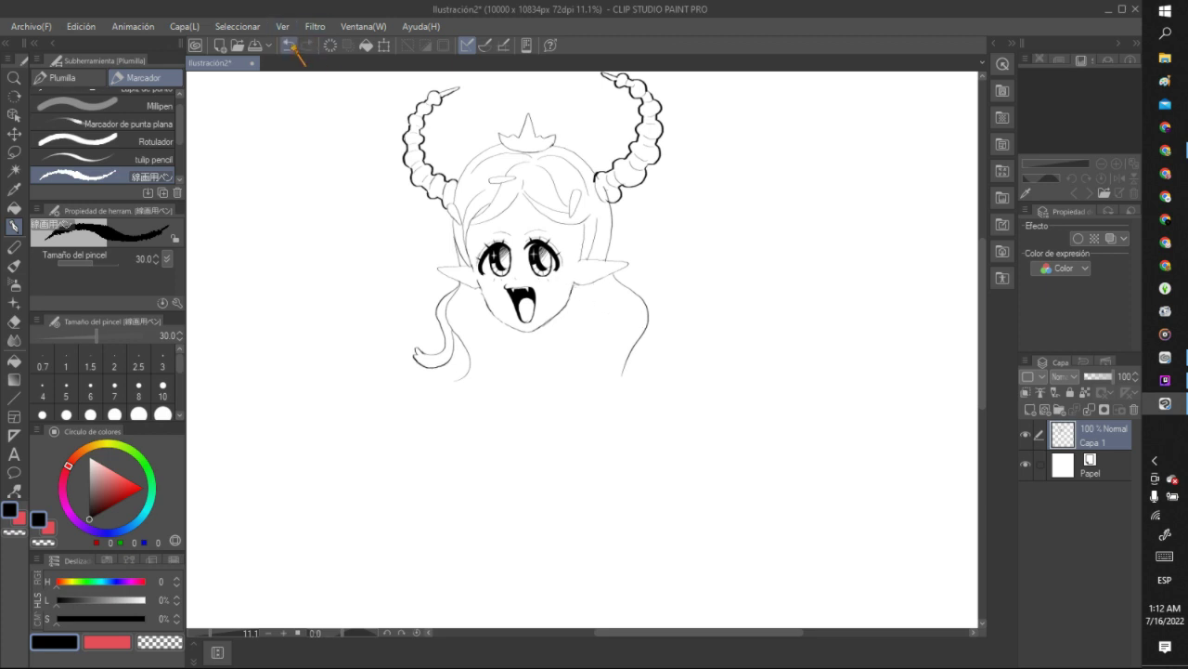
scroll(452, 347, "up", 2)
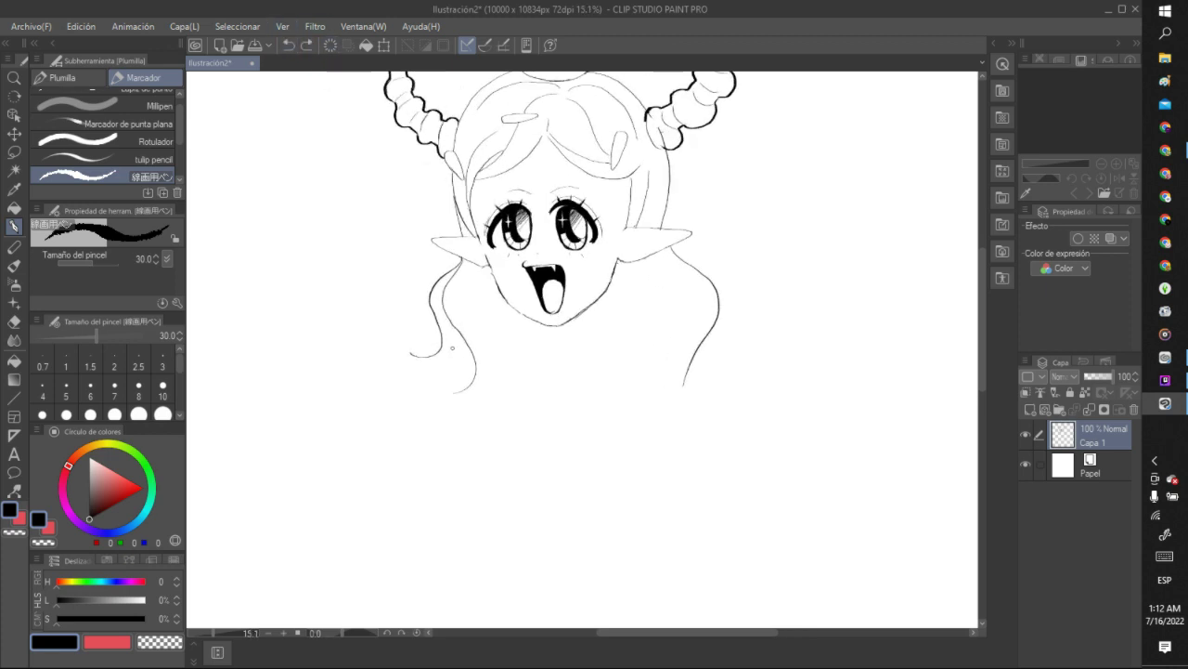
left_click(289, 45)
mouse_move(453, 275)
left_mouse_down()
mouse_move(433, 297)
mouse_move(442, 332)
mouse_move(405, 362)
mouse_move(427, 370)
mouse_move(450, 340)
mouse_move(441, 303)
left_mouse_up()
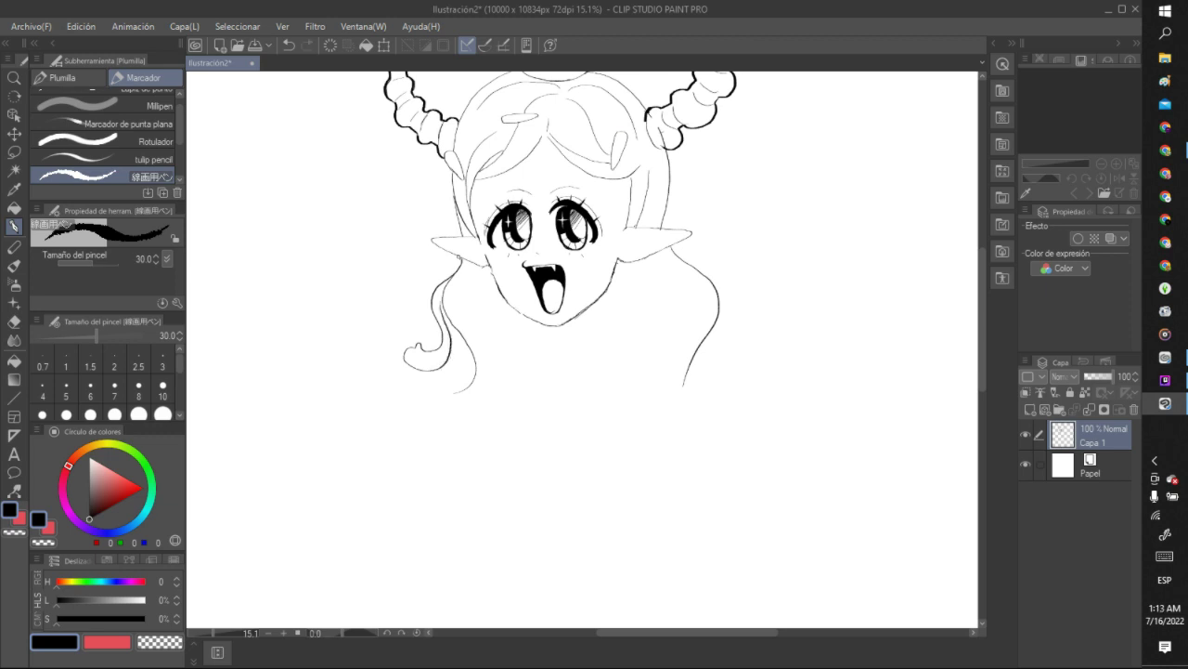
left_click(289, 44)
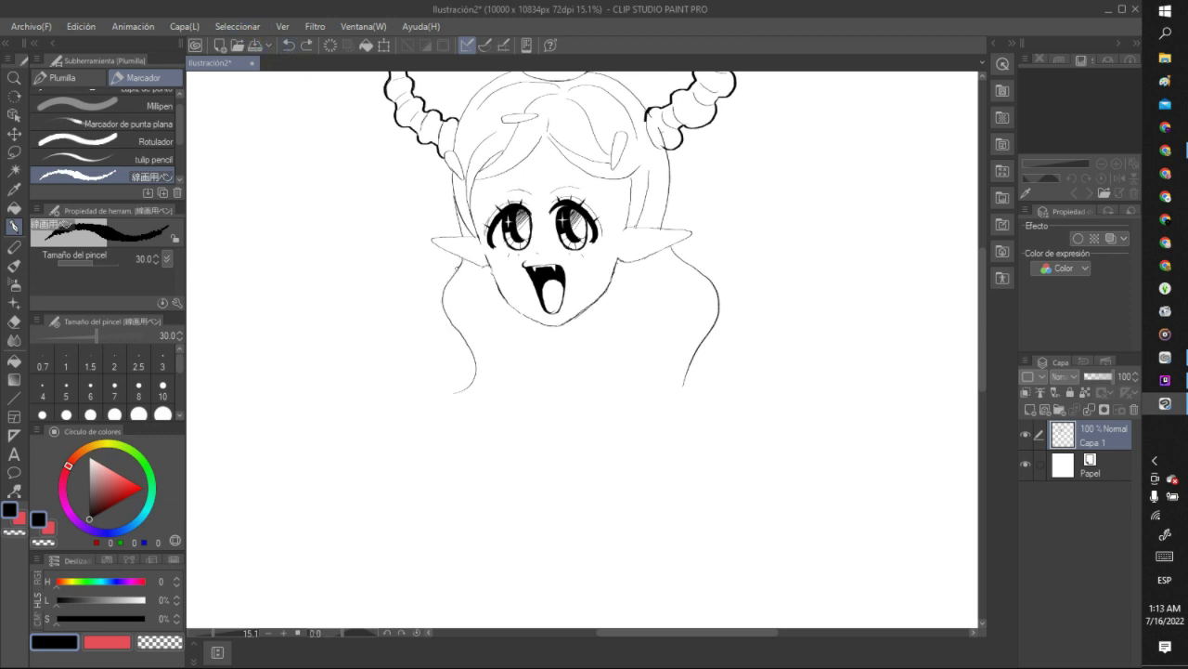
mouse_move(460, 264)
left_mouse_down()
mouse_move(426, 305)
mouse_move(438, 350)
mouse_move(420, 369)
mouse_move(448, 360)
mouse_move(443, 308)
left_mouse_up()
left_click(289, 44)
Draw wavy outer locks with flicked ends below both ears, plus inner strand lines falling from each side of the jaw.
mouse_move(459, 260)
left_mouse_down()
mouse_move(429, 299)
mouse_move(442, 331)
mouse_move(435, 350)
mouse_move(463, 345)
mouse_move(460, 327)
left_mouse_up()
mouse_move(669, 244)
left_mouse_down()
mouse_move(719, 269)
mouse_move(734, 307)
mouse_move(708, 353)
mouse_move(723, 357)
left_mouse_up()
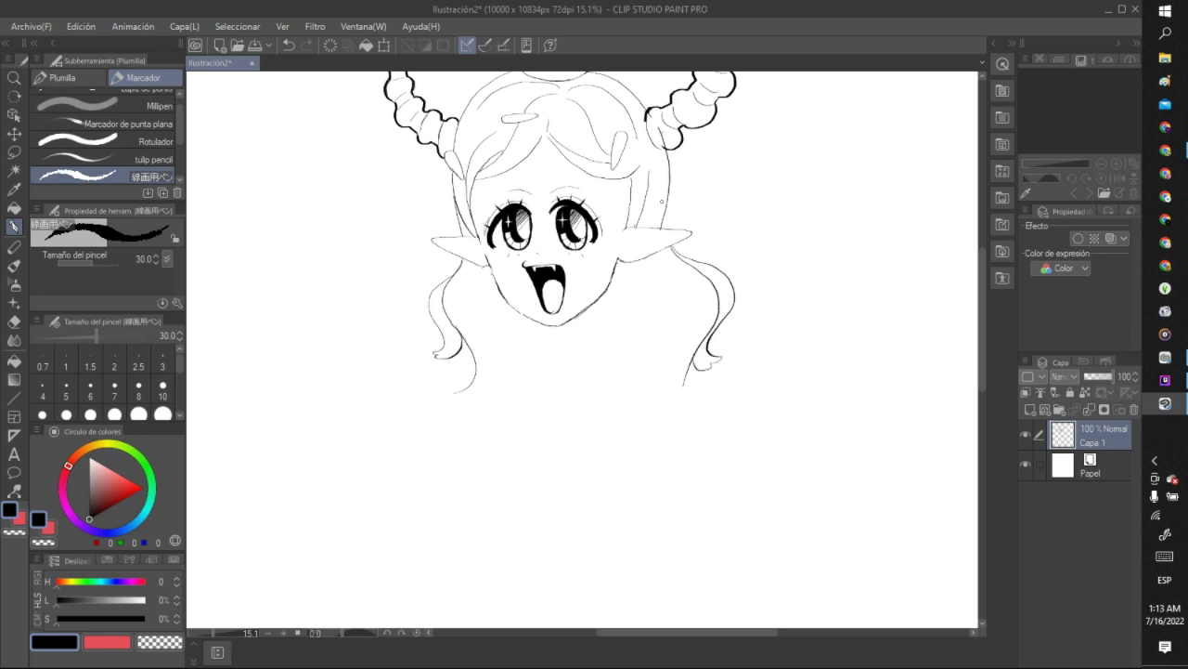
mouse_move(613, 270)
left_mouse_down()
mouse_move(643, 297)
mouse_move(669, 355)
mouse_move(669, 434)
left_mouse_up()
left_click_drag(501, 290, 484, 414)
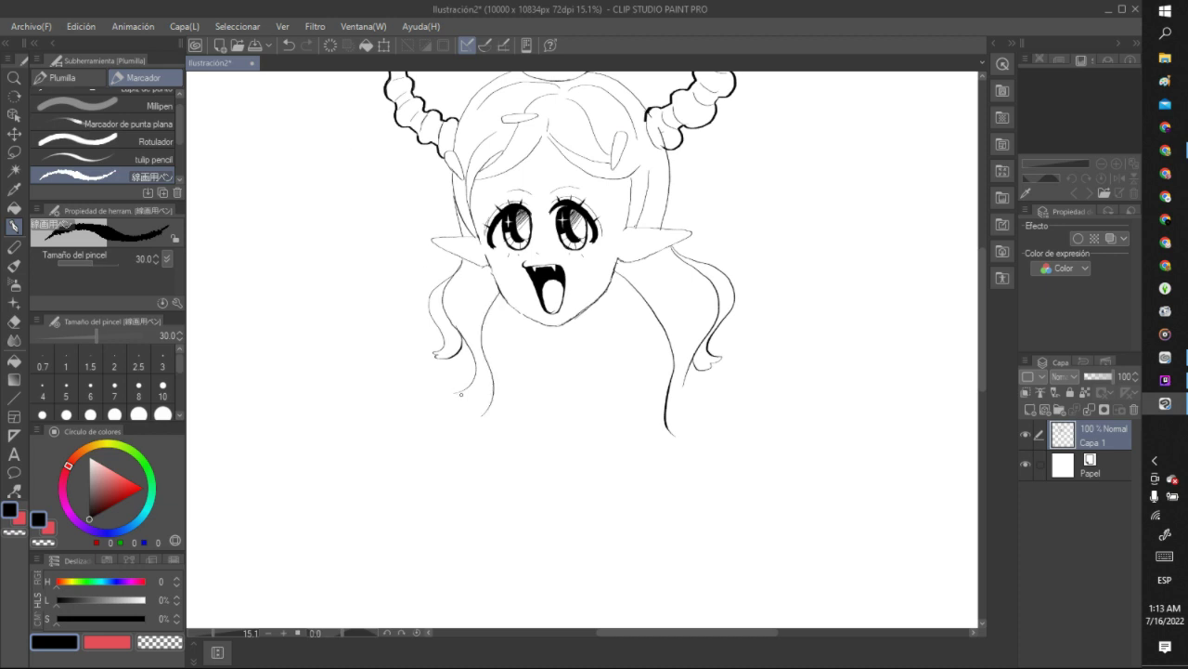
left_click_drag(453, 395, 492, 372)
mouse_move(502, 295)
left_mouse_down()
mouse_move(525, 436)
mouse_move(450, 423)
mouse_move(477, 409)
mouse_move(451, 424)
left_mouse_up()
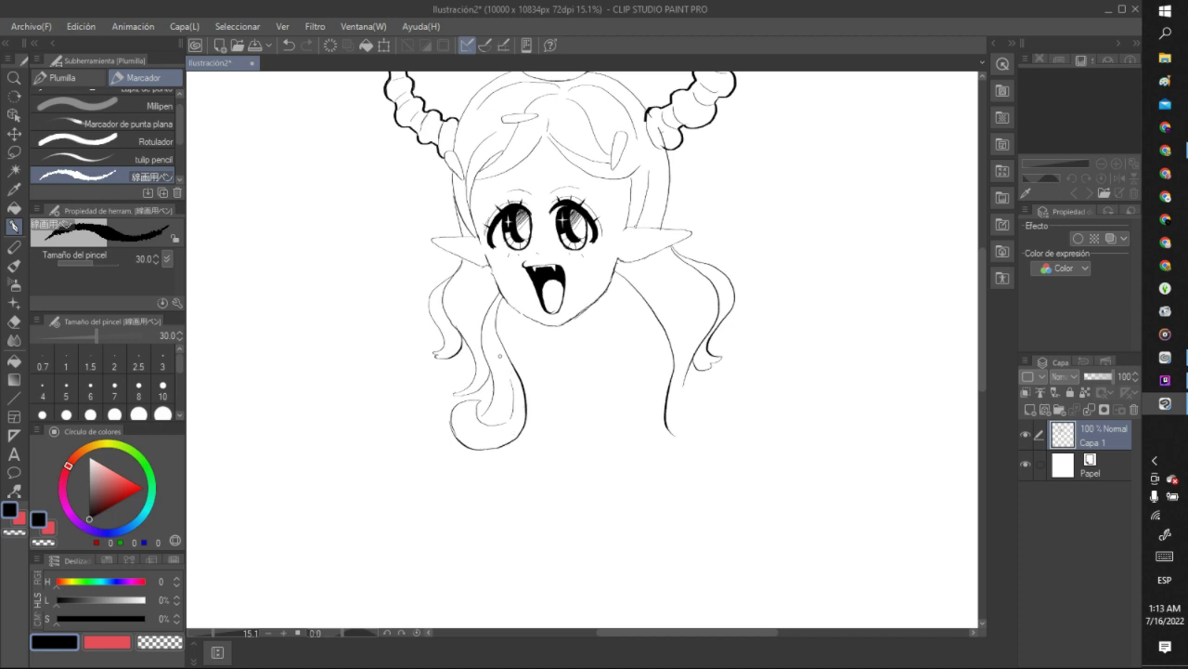
left_click(288, 45)
mouse_move(613, 274)
left_mouse_down()
mouse_move(632, 319)
mouse_move(620, 400)
mouse_move(655, 489)
mouse_move(687, 433)
mouse_move(688, 477)
mouse_move(641, 451)
left_mouse_up()
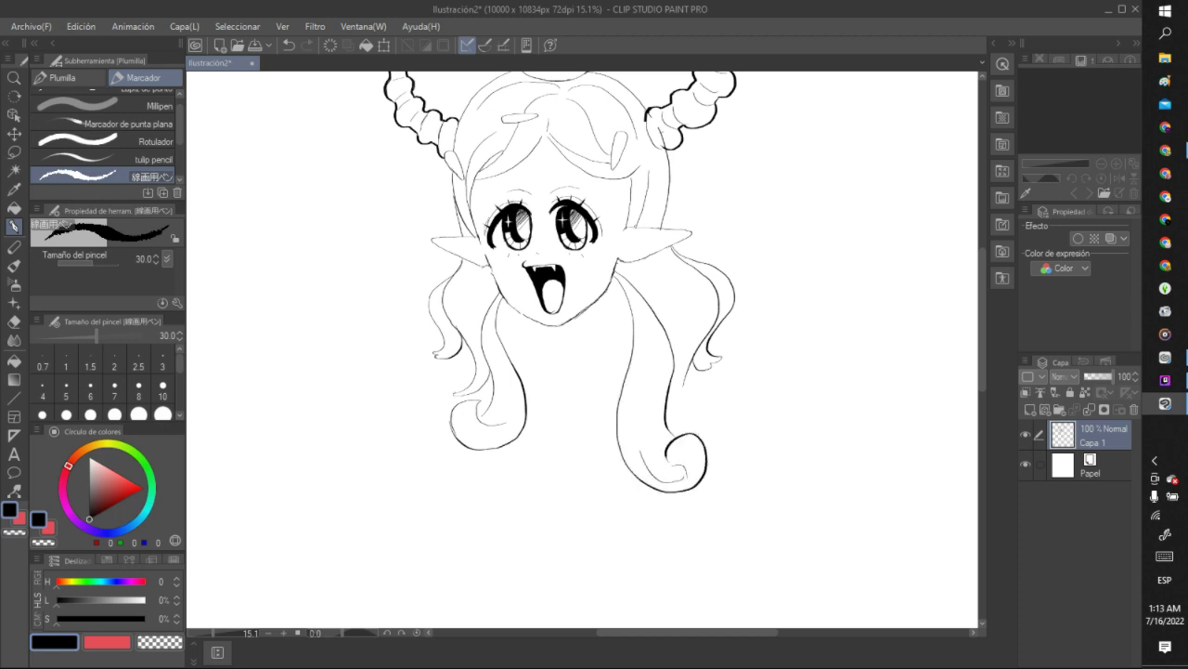
left_click(290, 46)
left_click(289, 46)
left_click(290, 45)
left_click(289, 45)
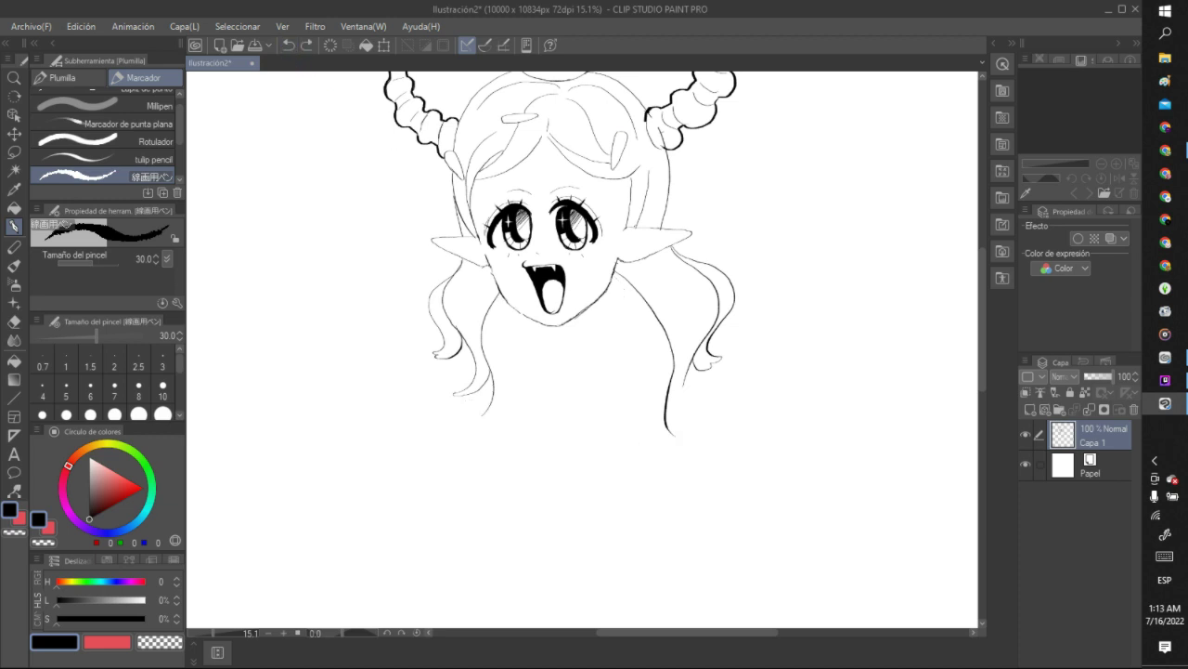
Draw slim front locks from both sides of the jaw, curling outward at their ends, the right one longer.
left_click_drag(506, 299, 482, 368)
mouse_move(493, 323)
left_mouse_down()
mouse_move(513, 398)
mouse_move(509, 425)
mouse_move(466, 423)
left_mouse_up()
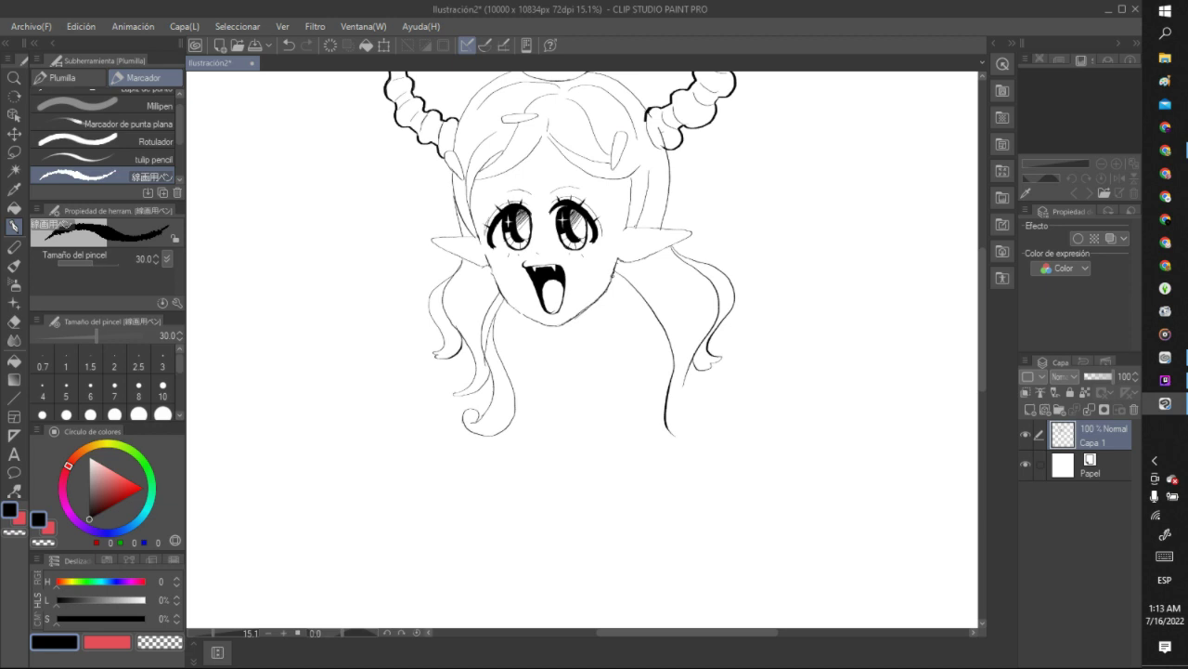
mouse_move(611, 275)
left_mouse_down()
mouse_move(652, 321)
mouse_move(674, 392)
left_mouse_up()
mouse_move(655, 340)
left_mouse_down()
mouse_move(640, 407)
mouse_move(709, 435)
mouse_move(699, 401)
mouse_move(721, 409)
mouse_move(708, 442)
mouse_move(720, 414)
left_mouse_up()
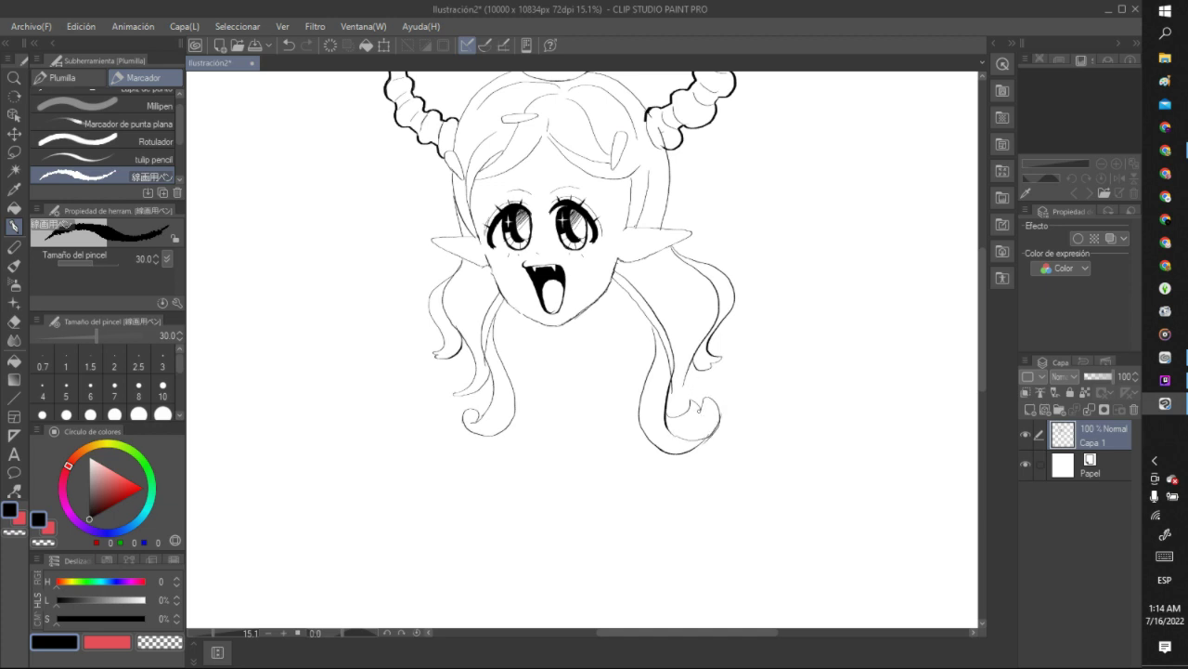
Fill both sides of the hair with flowing inner strand lines running down from beneath the ears.
scroll(706, 314, "down", 5)
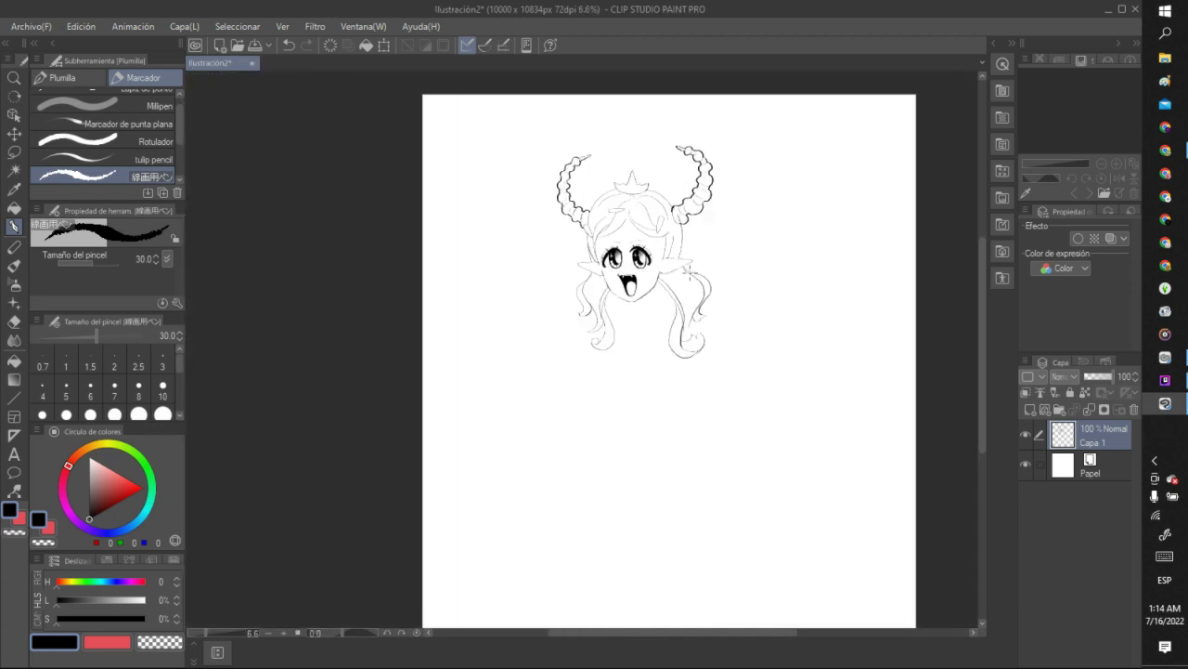
scroll(685, 288, "up", 2)
scroll(685, 288, "up", 2)
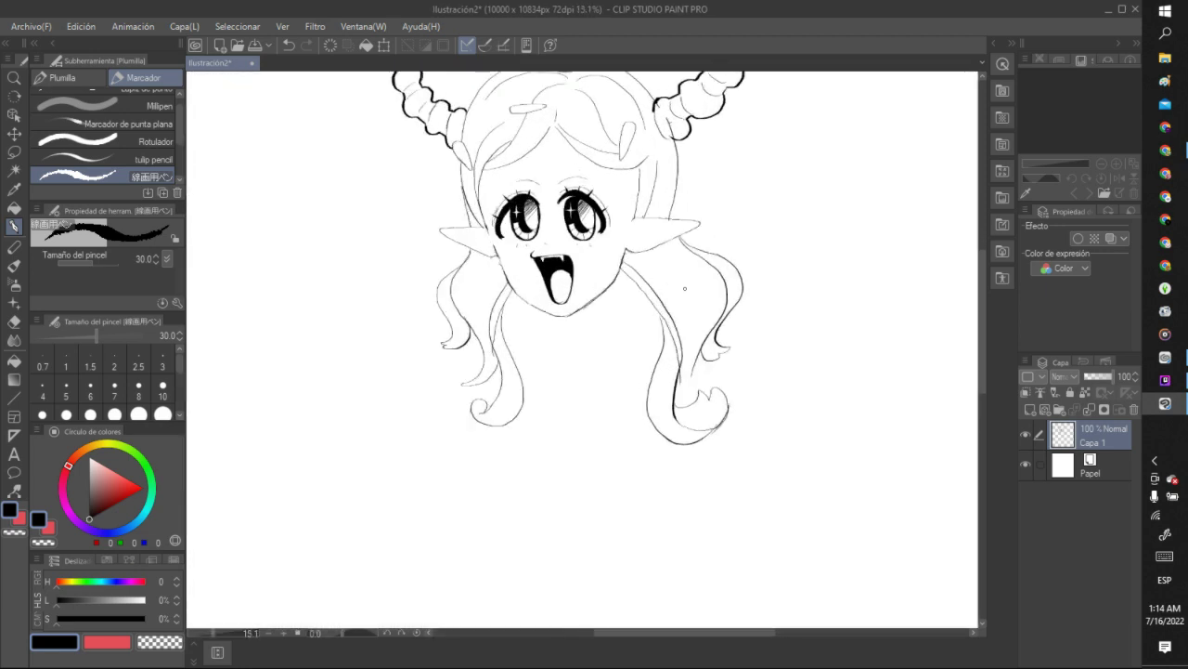
mouse_move(496, 254)
left_mouse_down()
mouse_move(481, 293)
mouse_move(491, 327)
left_mouse_up()
left_click_drag(491, 262, 464, 312)
left_click_drag(628, 247, 669, 308)
left_click_drag(652, 268, 709, 328)
mouse_move(670, 239)
left_mouse_down()
mouse_move(692, 289)
mouse_move(711, 286)
mouse_move(722, 316)
left_mouse_up()
left_click_drag(654, 247, 685, 288)
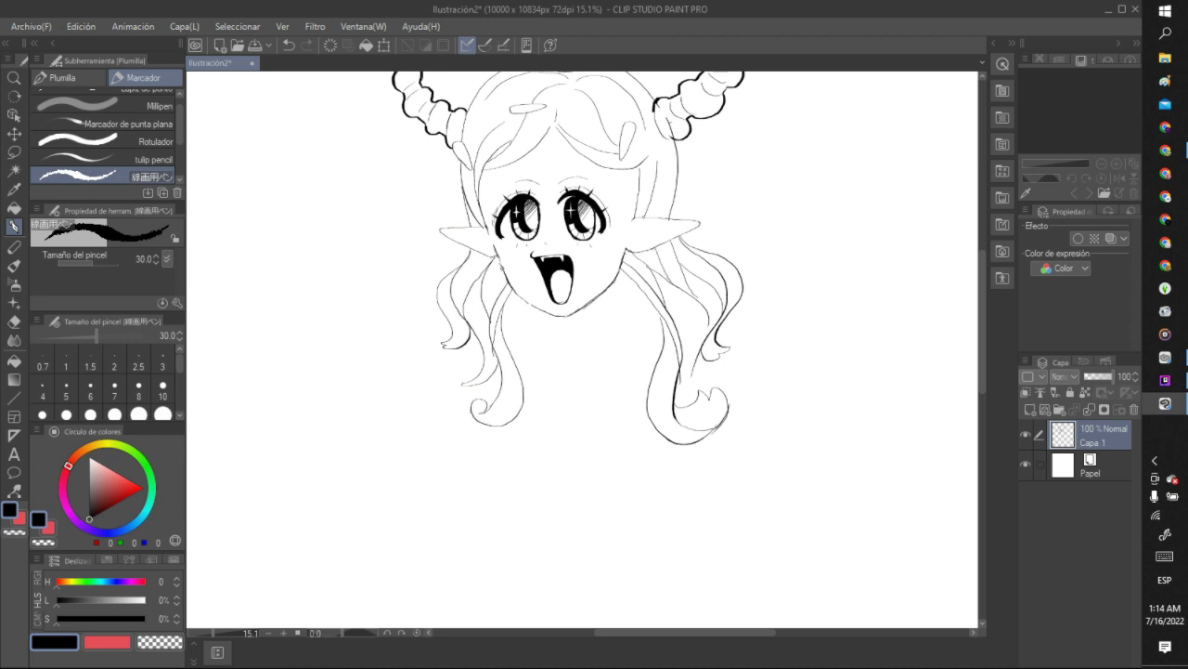
left_click_drag(503, 268, 481, 302)
Retrace the outlines of both pointed ears with a heavier black line using the size 30 brush.
scroll(621, 242, "down", 5)
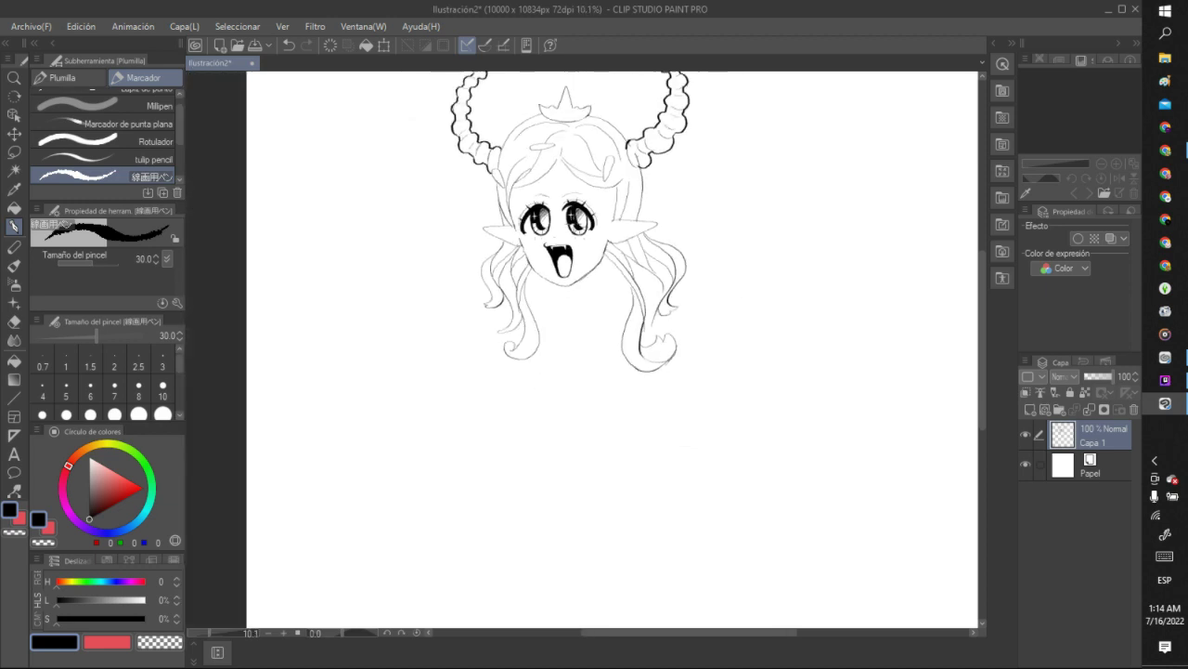
scroll(634, 228, "up", 3)
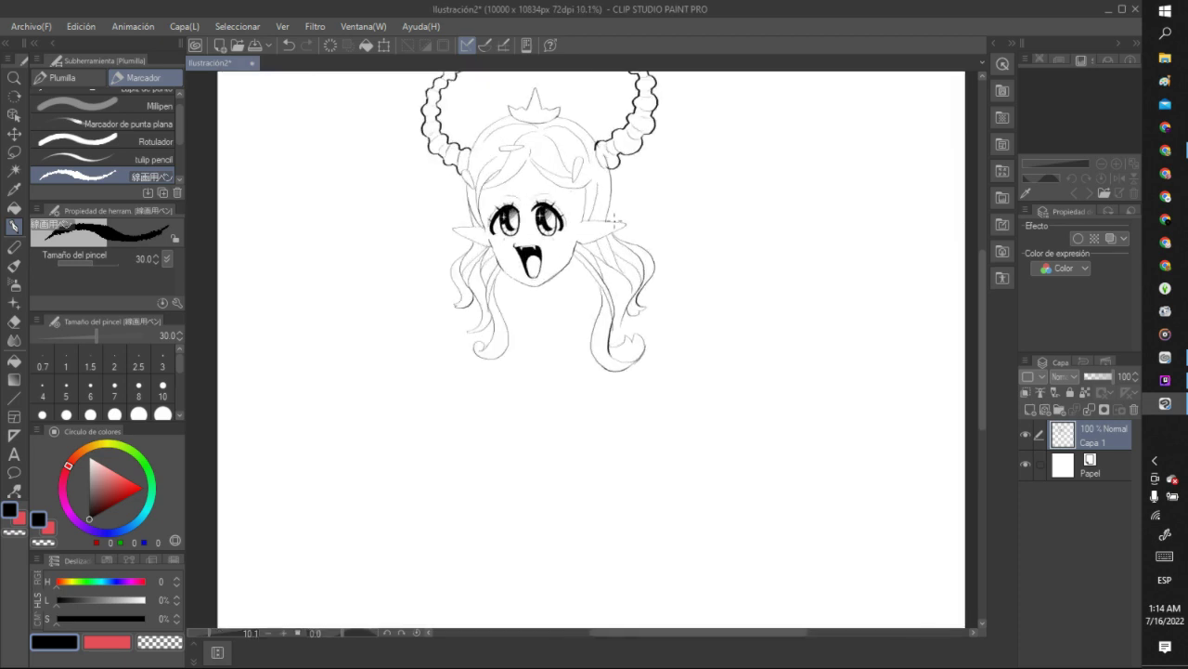
scroll(508, 206, "up", 3)
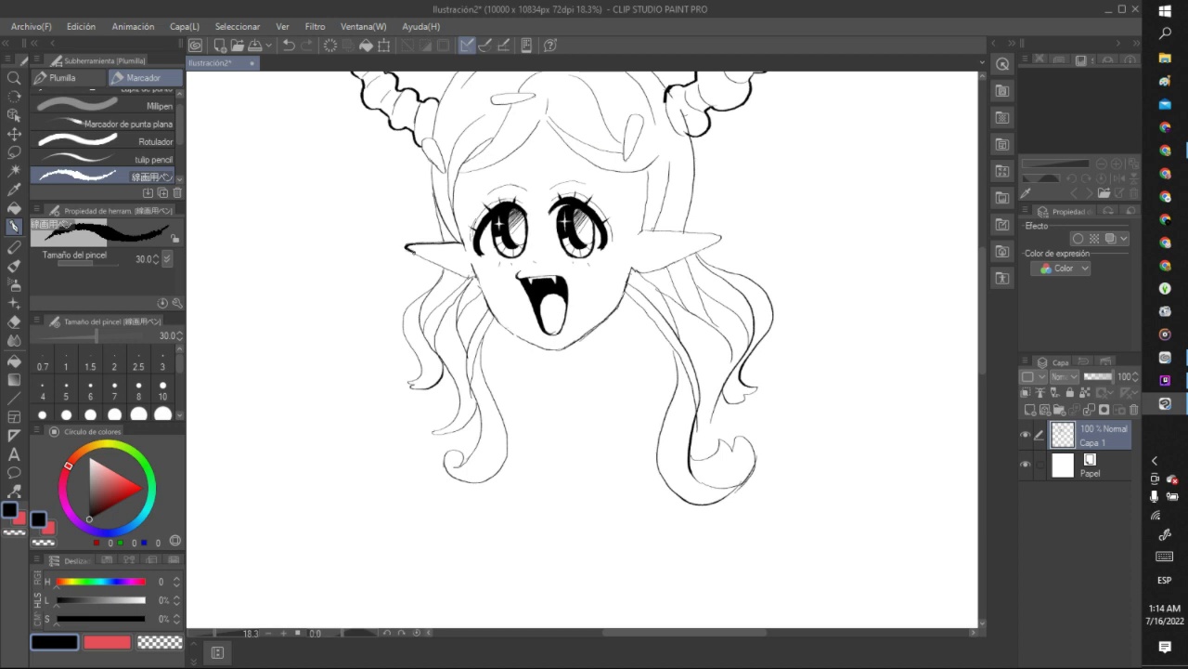
left_click_drag(410, 251, 475, 278)
mouse_move(660, 231)
left_mouse_down()
mouse_move(704, 233)
mouse_move(699, 252)
mouse_move(650, 276)
mouse_move(636, 262)
left_mouse_up()
left_click(289, 45)
left_click_drag(661, 267, 724, 237)
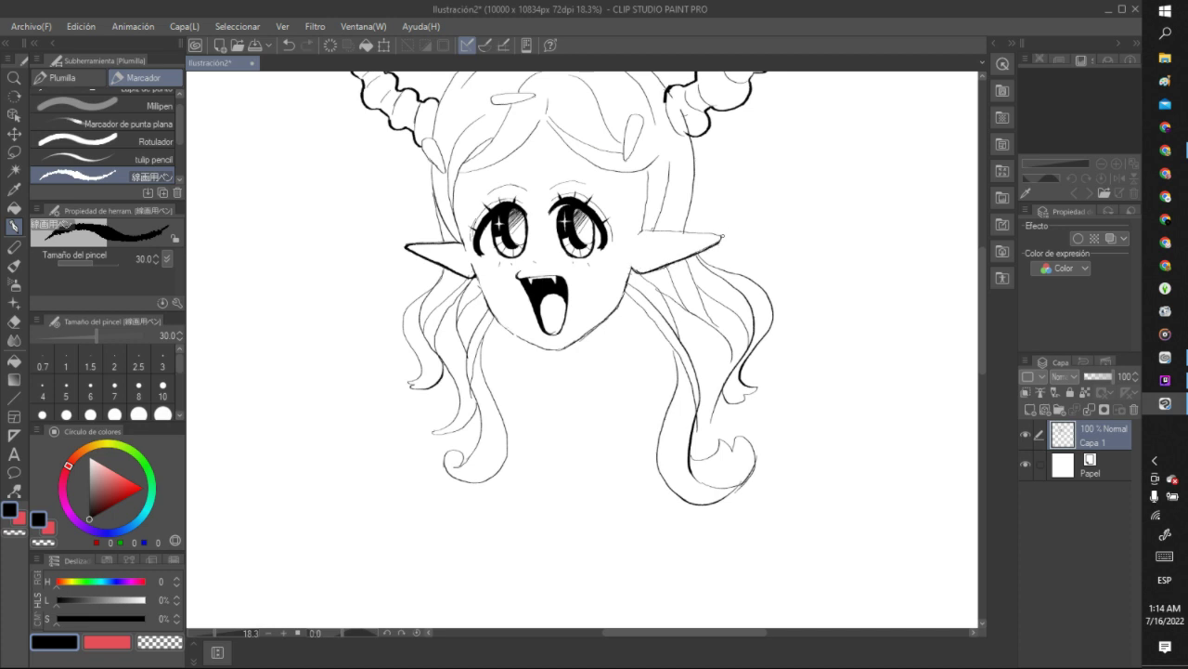
left_click_drag(639, 236, 675, 232)
Clean up the left ear's lower edge with transparent colour and redraw the gap near its tip in black.
scroll(527, 146, "down", 3)
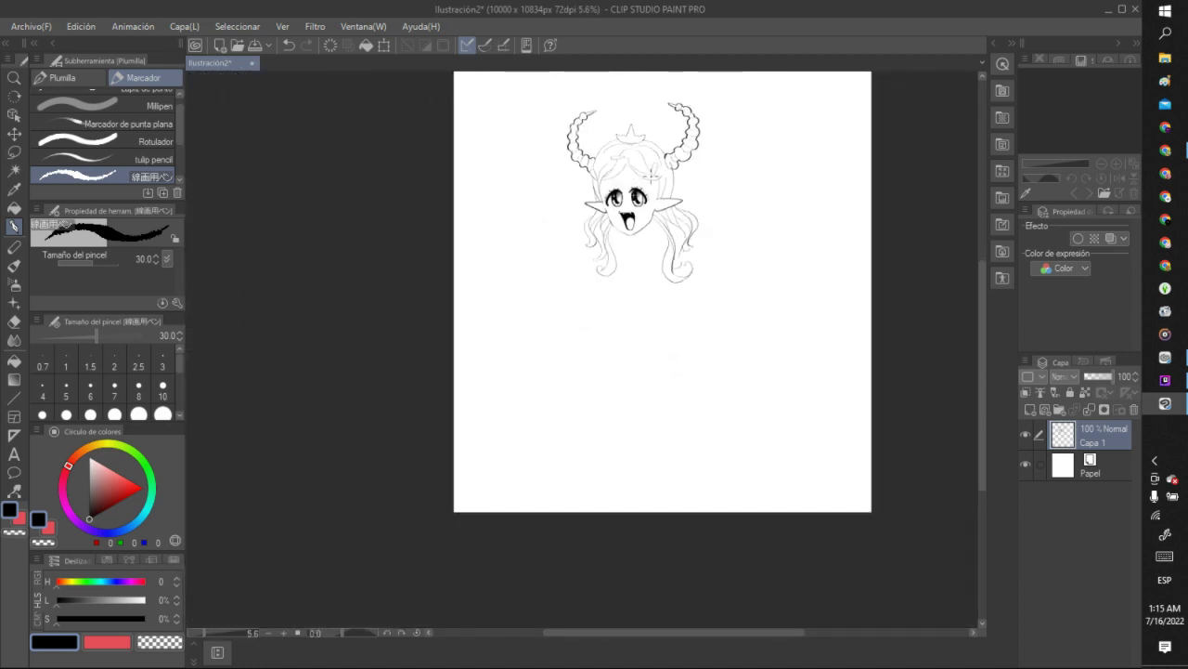
scroll(527, 147, "up", 2)
scroll(526, 147, "up", 5)
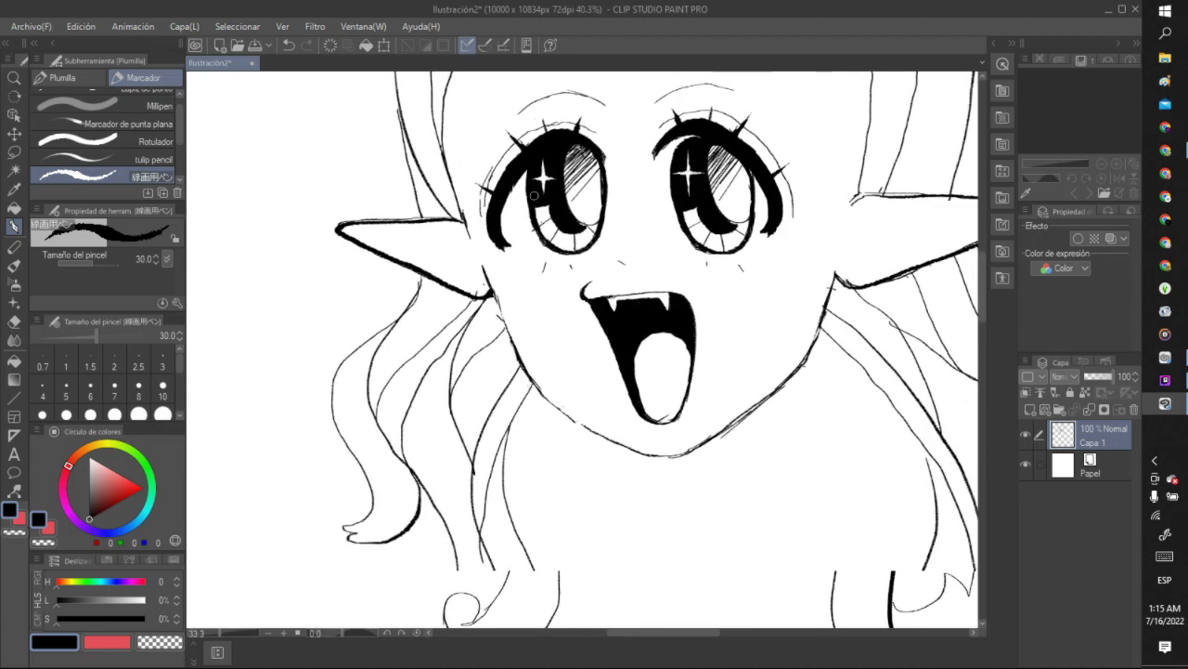
key("c")
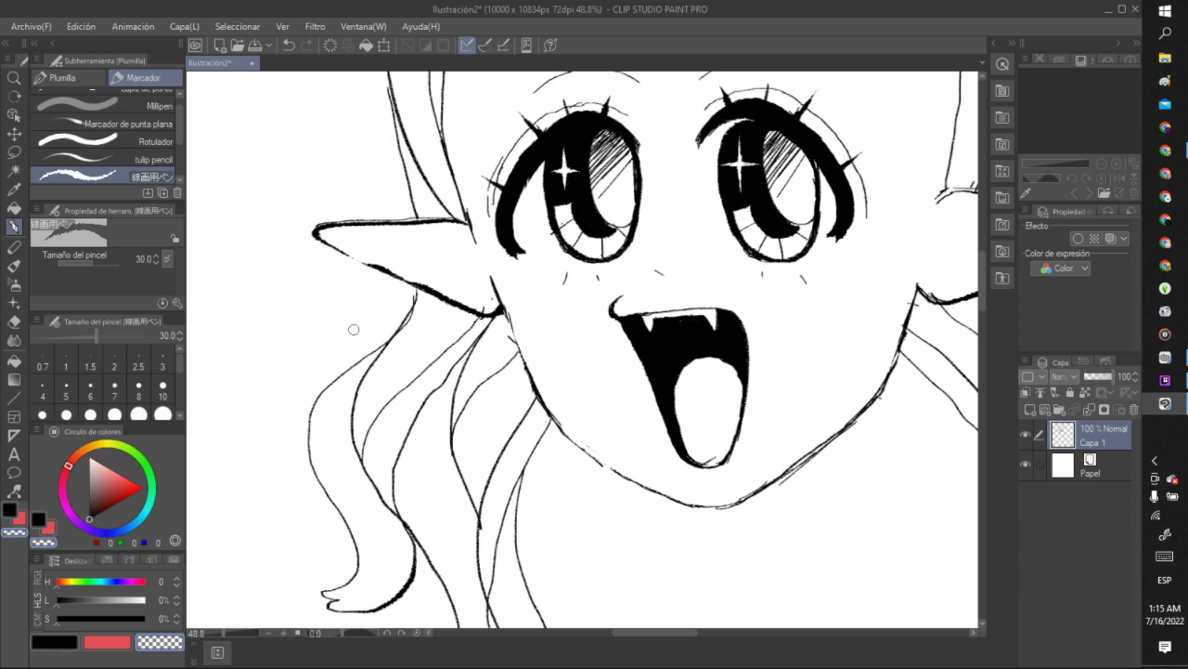
key("c")
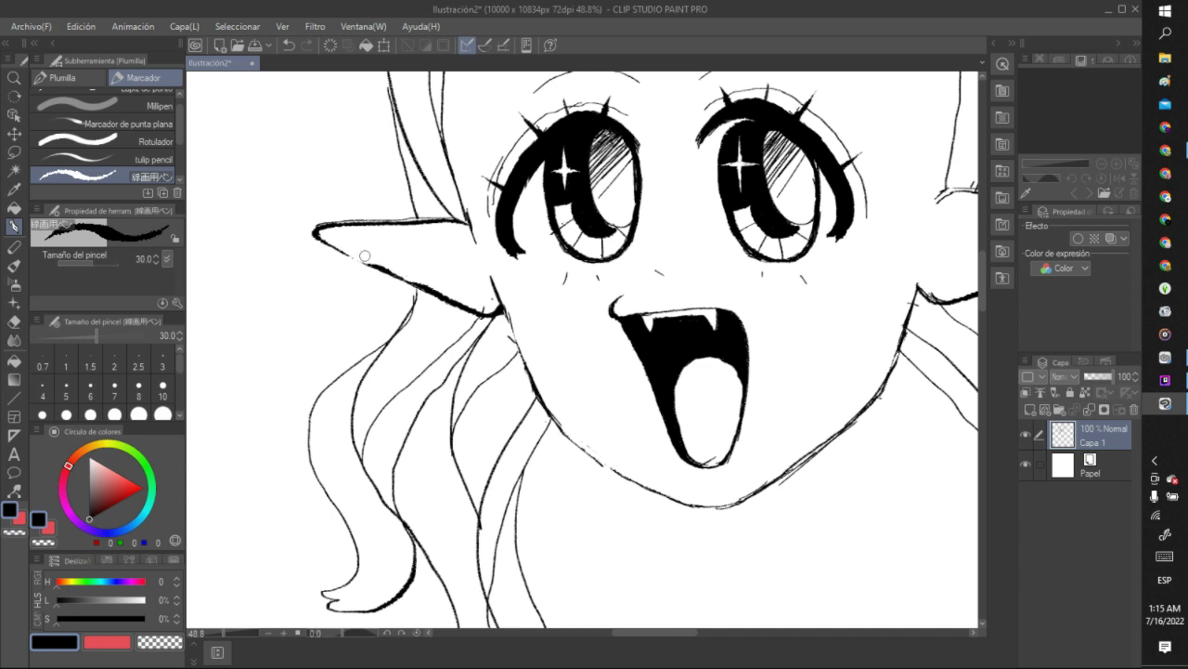
mouse_move(346, 254)
left_mouse_down()
mouse_move(372, 265)
mouse_move(336, 248)
mouse_move(425, 283)
left_mouse_up()
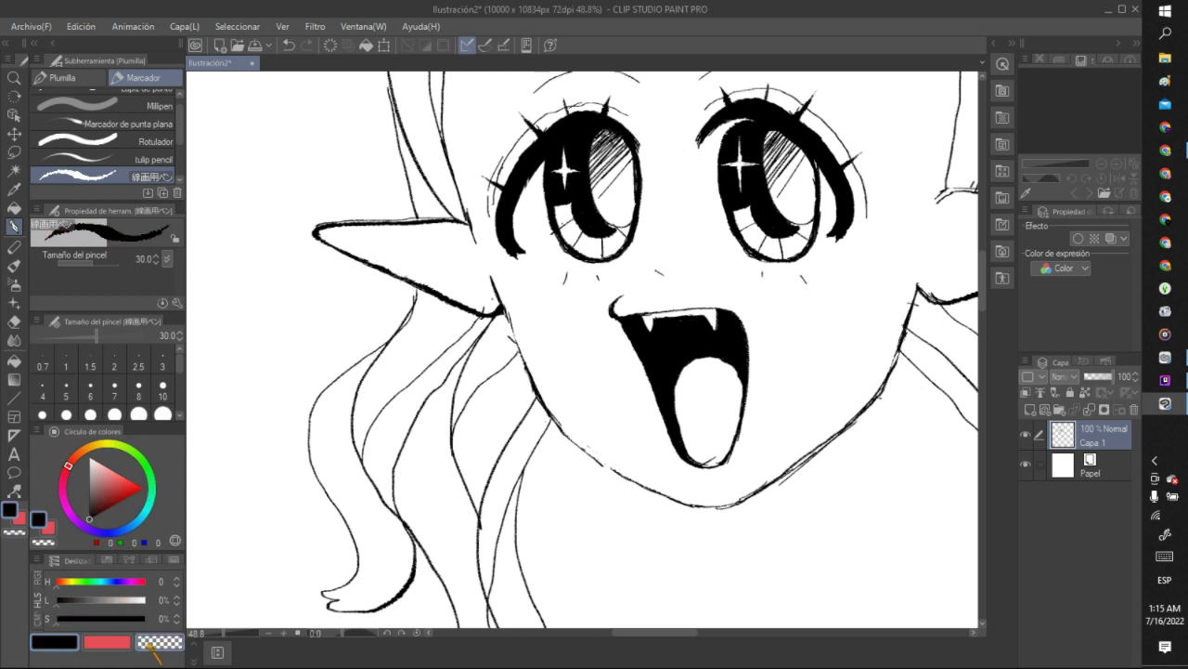
Touch up the base of the left ear in black and thin its lower outline with transparent colour.
left_click(159, 641)
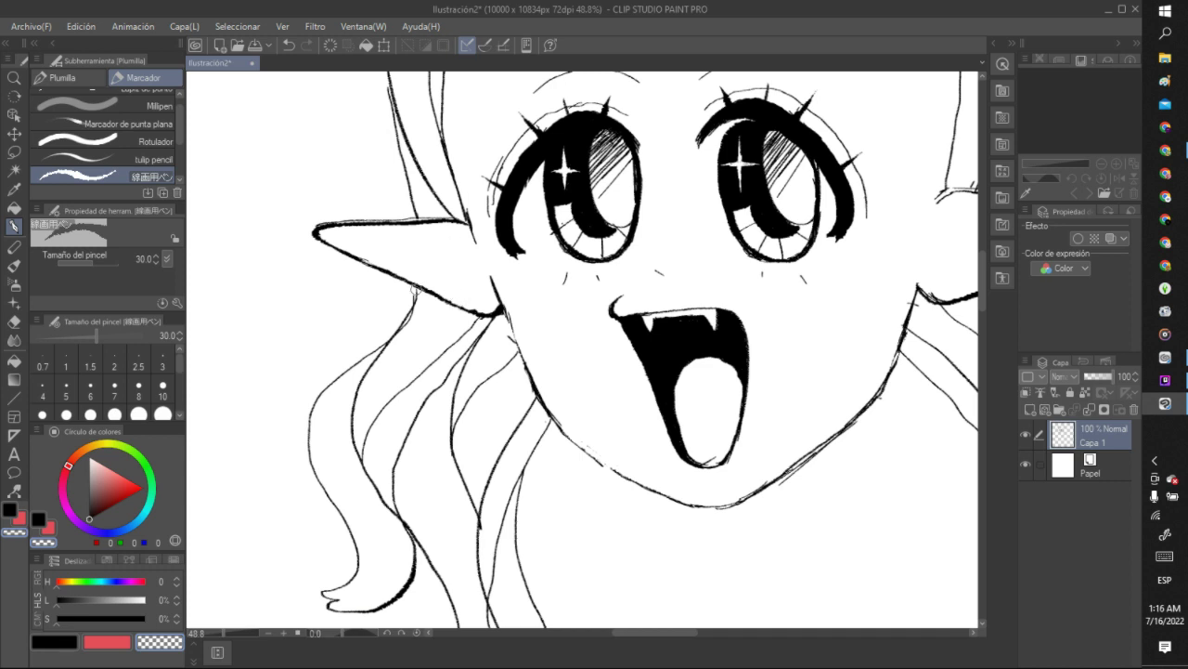
left_click(114, 488)
left_click(83, 522)
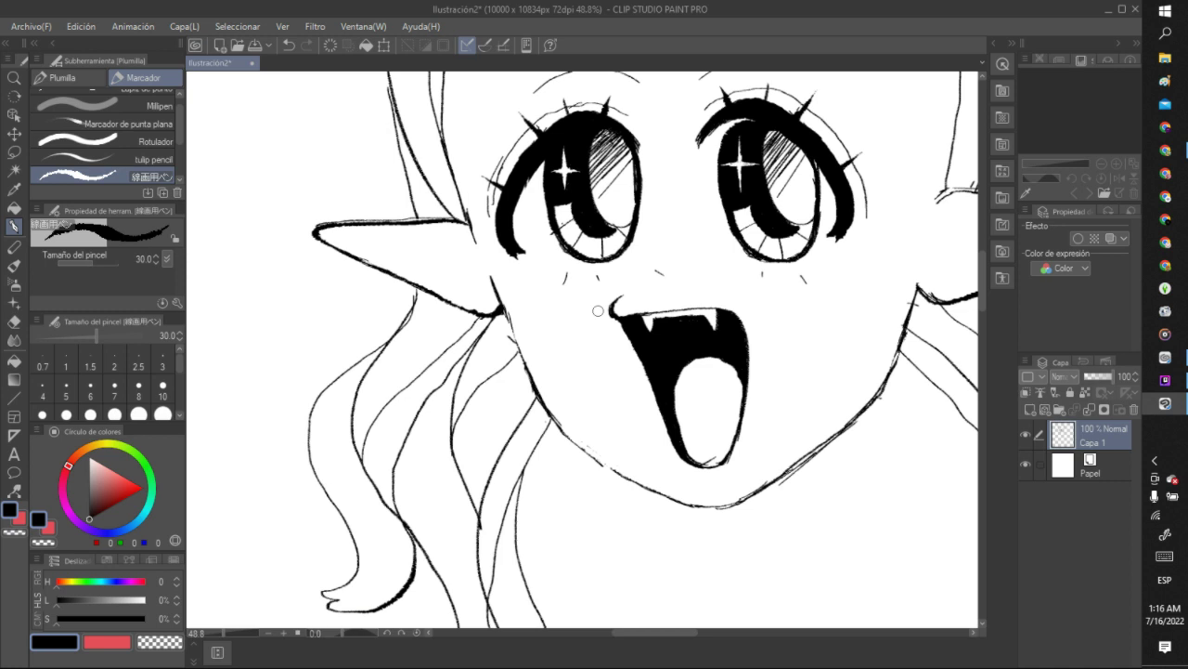
left_click(493, 275)
mouse_move(446, 297)
left_mouse_down()
mouse_move(483, 313)
mouse_move(507, 306)
left_mouse_up()
left_click(160, 641)
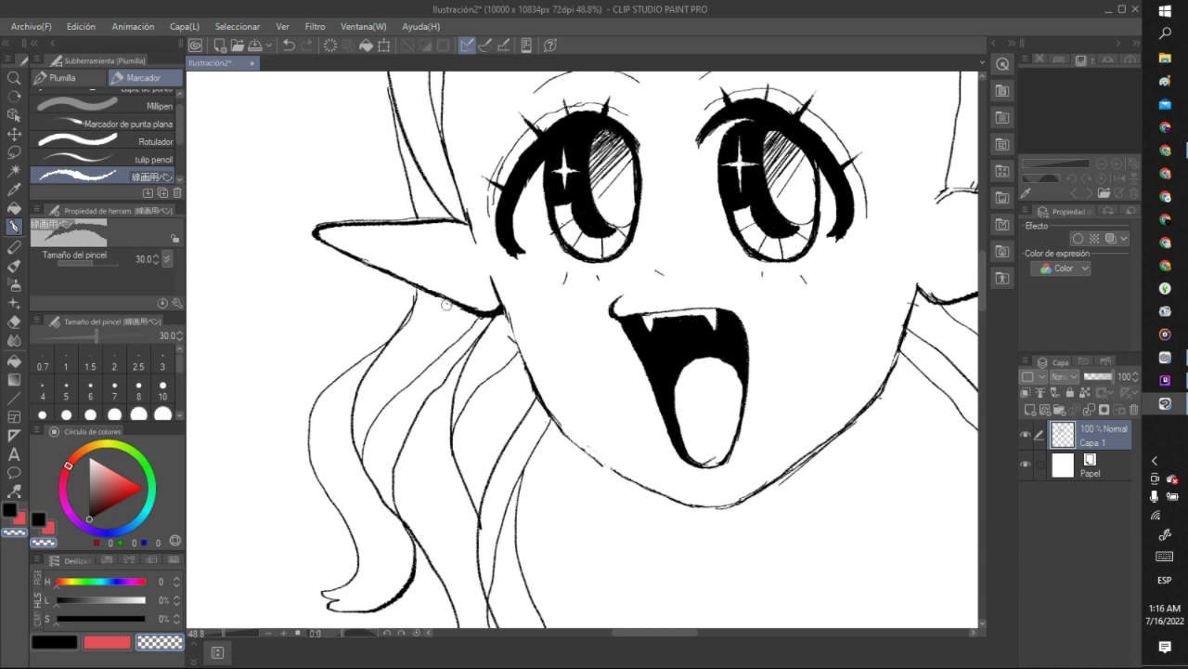
mouse_move(434, 297)
left_mouse_down()
mouse_move(504, 317)
mouse_move(492, 317)
left_mouse_up()
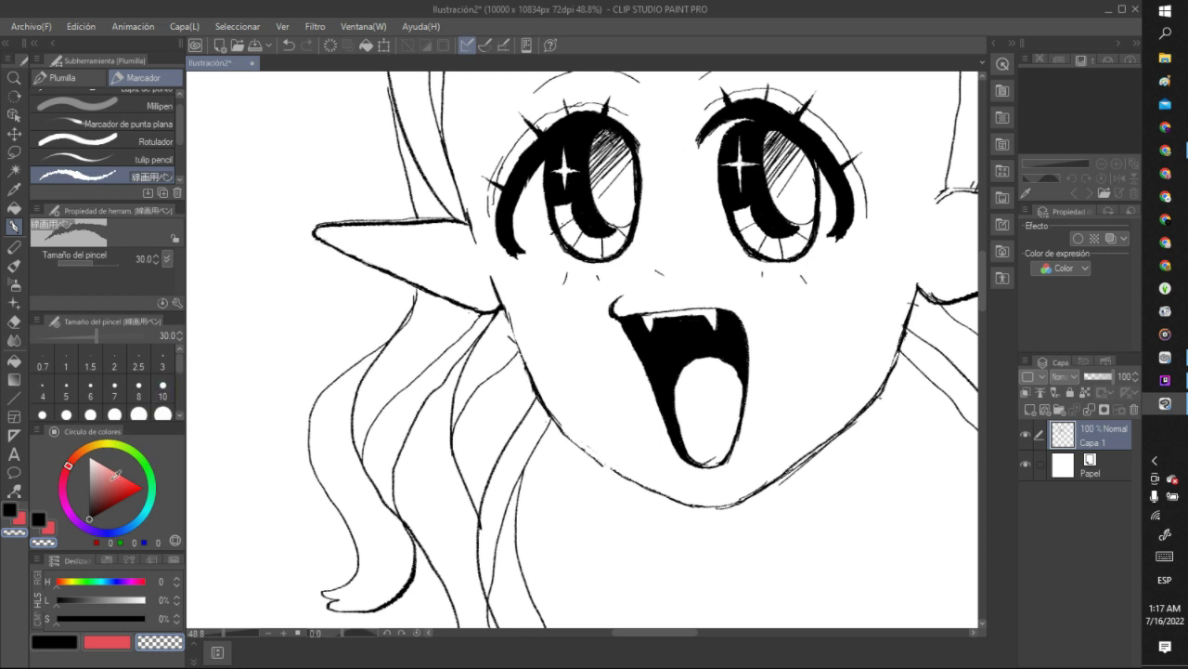
key("c")
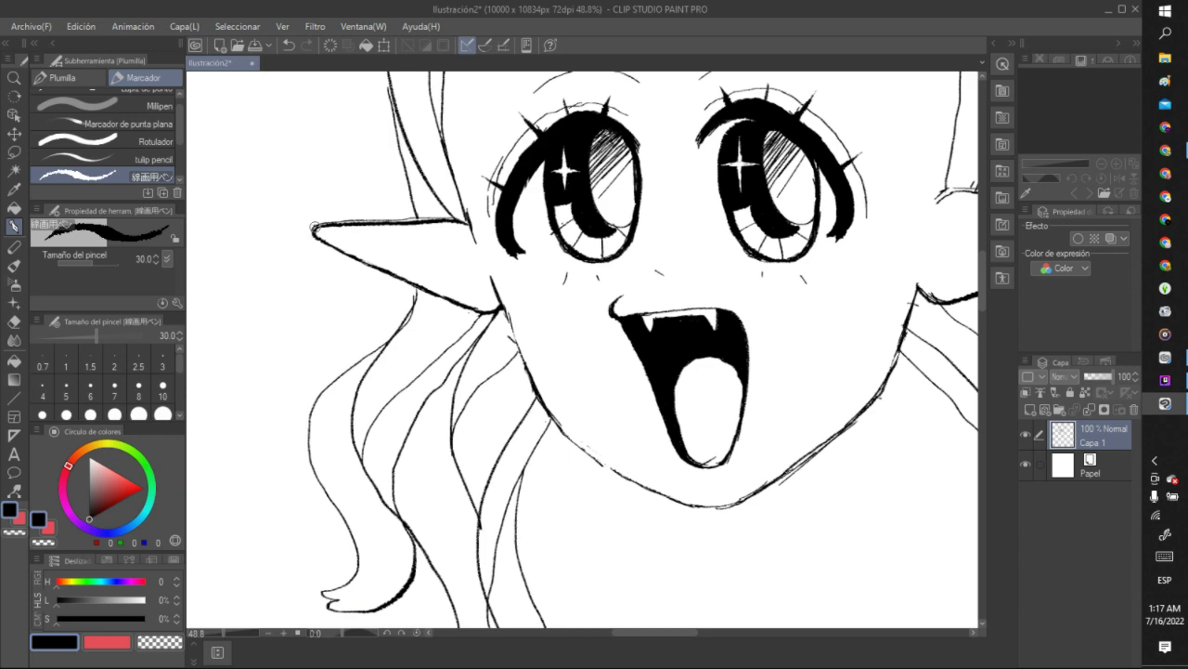
Draw the hair edges framing both sides of the face in black, from the fringe down to the ears.
scroll(326, 224, "down", 10)
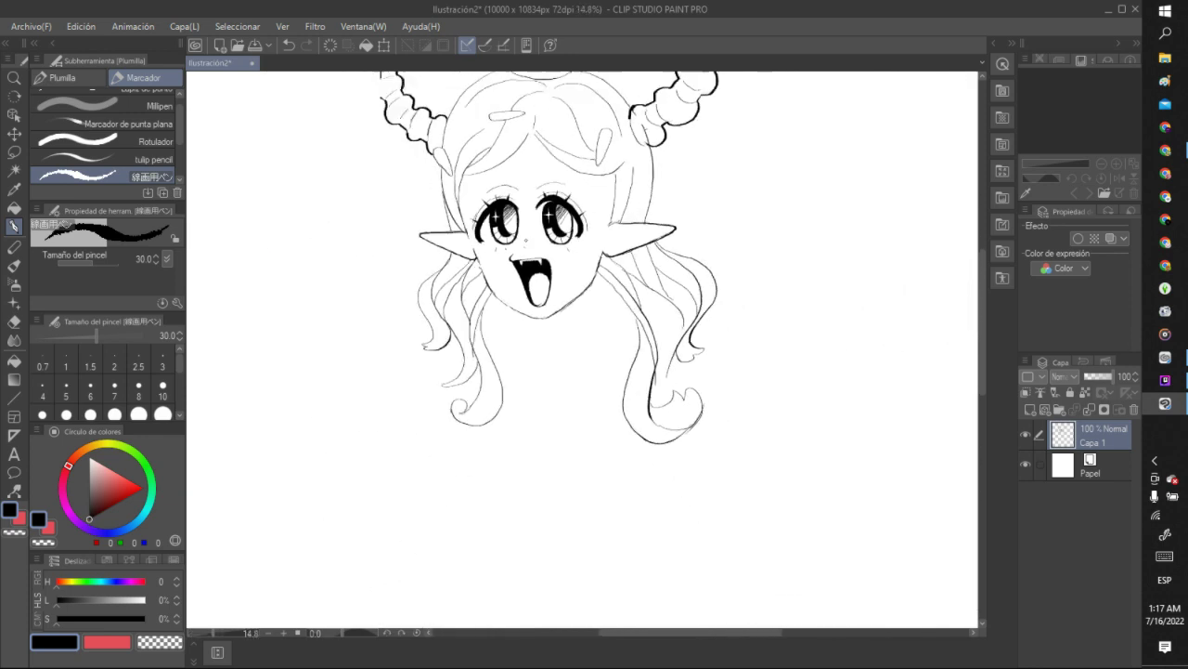
scroll(515, 342, "up", 7)
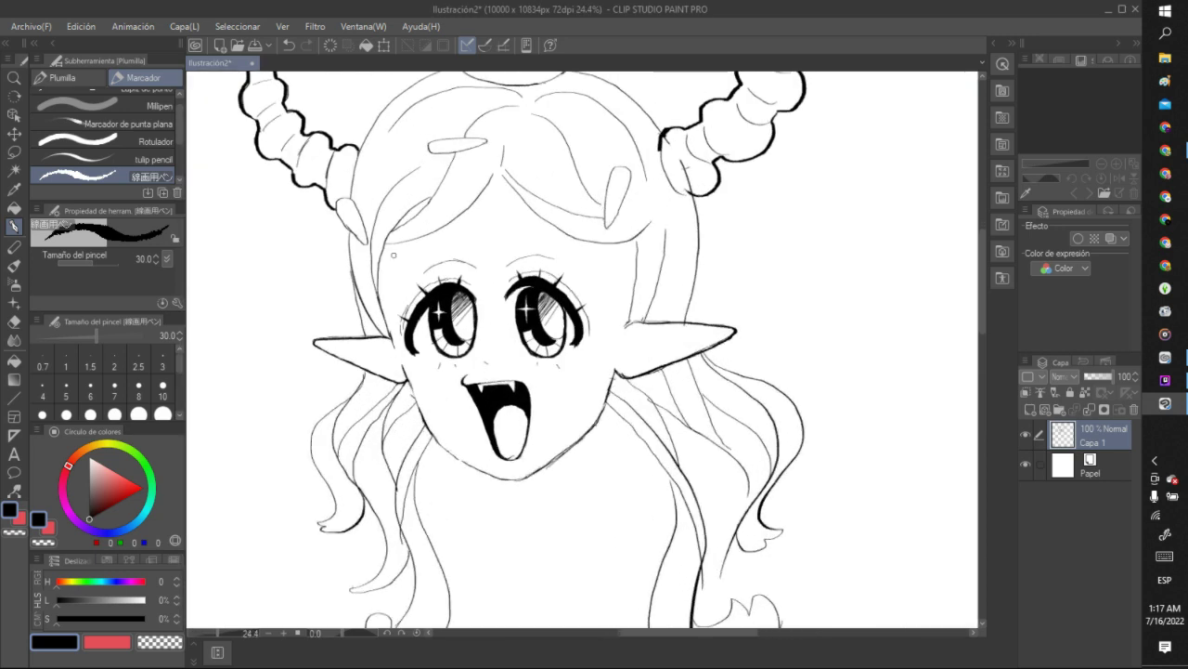
left_click_drag(384, 249, 396, 342)
left_click_drag(638, 271, 627, 336)
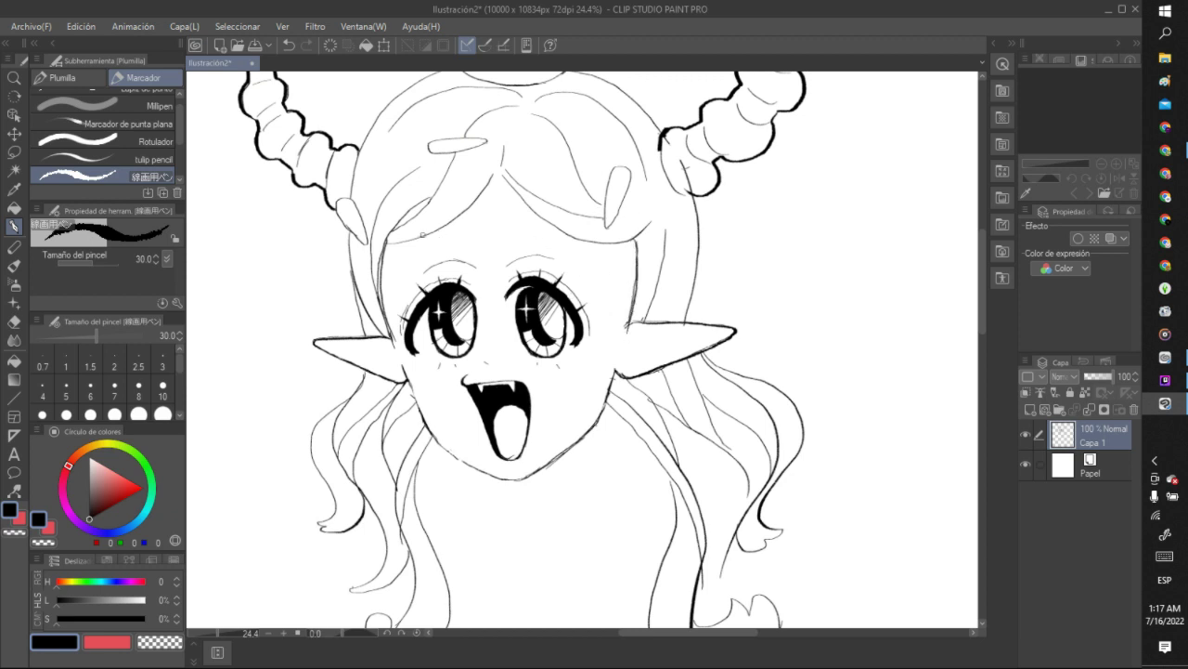
Shade the forehead under the left part of the fringe with fine black hatching.
mouse_move(386, 262)
left_mouse_down()
mouse_move(422, 251)
mouse_move(487, 183)
left_mouse_up()
mouse_move(394, 240)
left_mouse_down()
mouse_move(421, 249)
mouse_move(451, 225)
left_mouse_up()
scroll(582, 349, "down", 5)
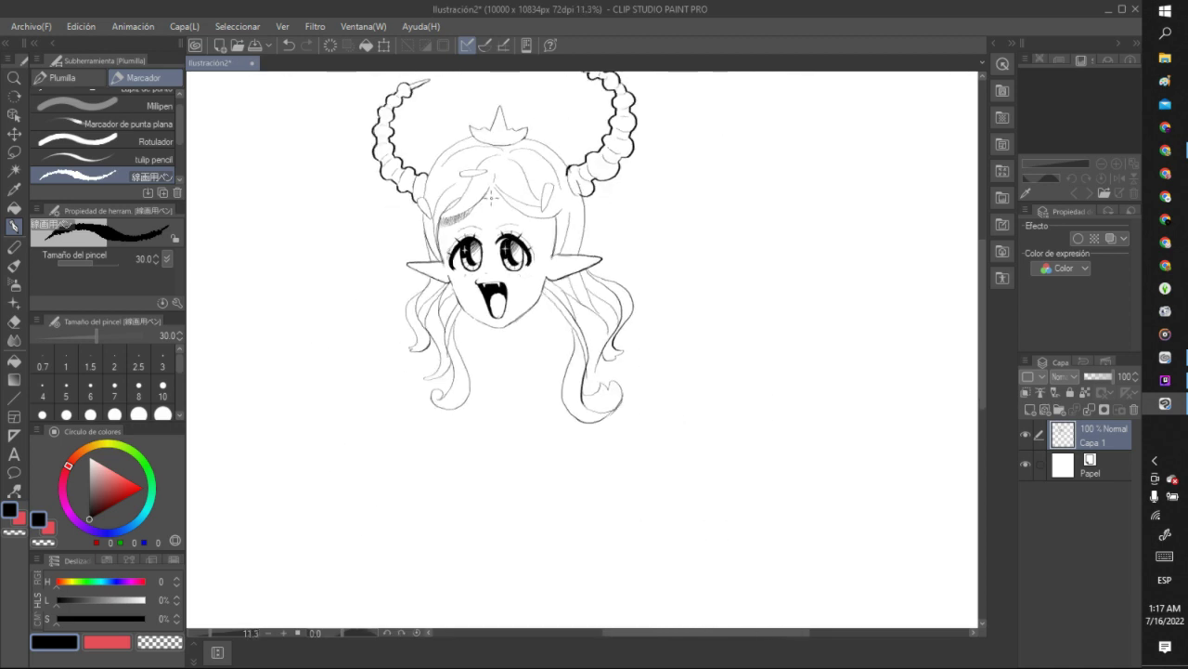
scroll(582, 349, "up", 2)
scroll(492, 182, "up", 1)
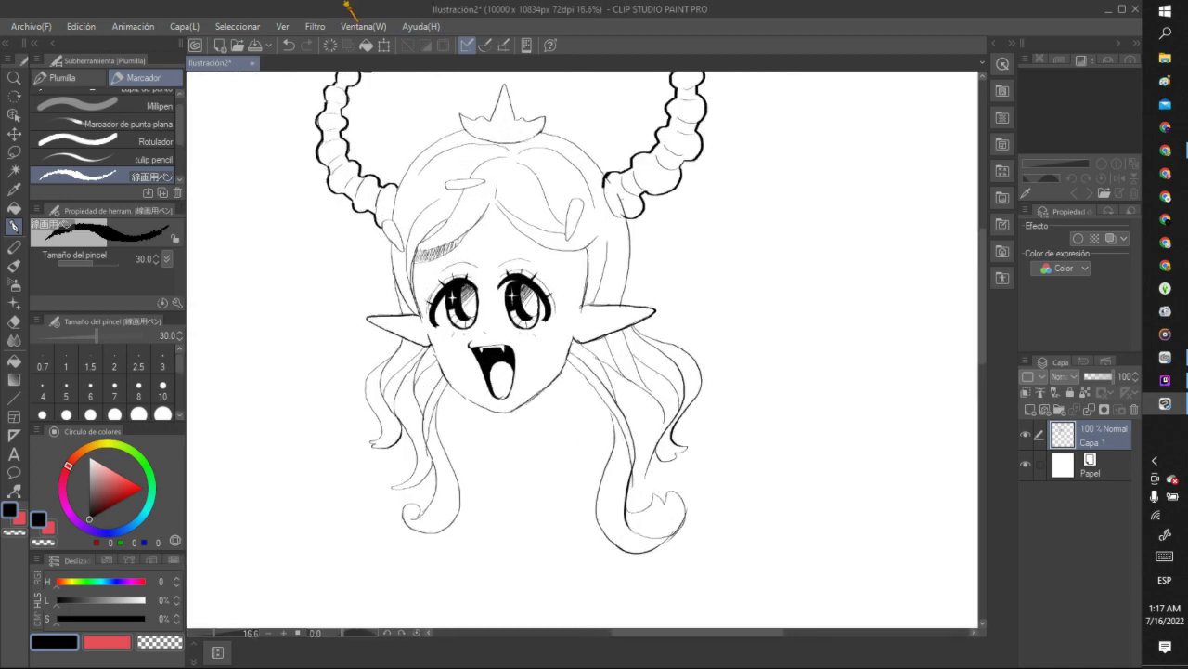
Undo all the hatching strokes under the fringe.
left_click(289, 46)
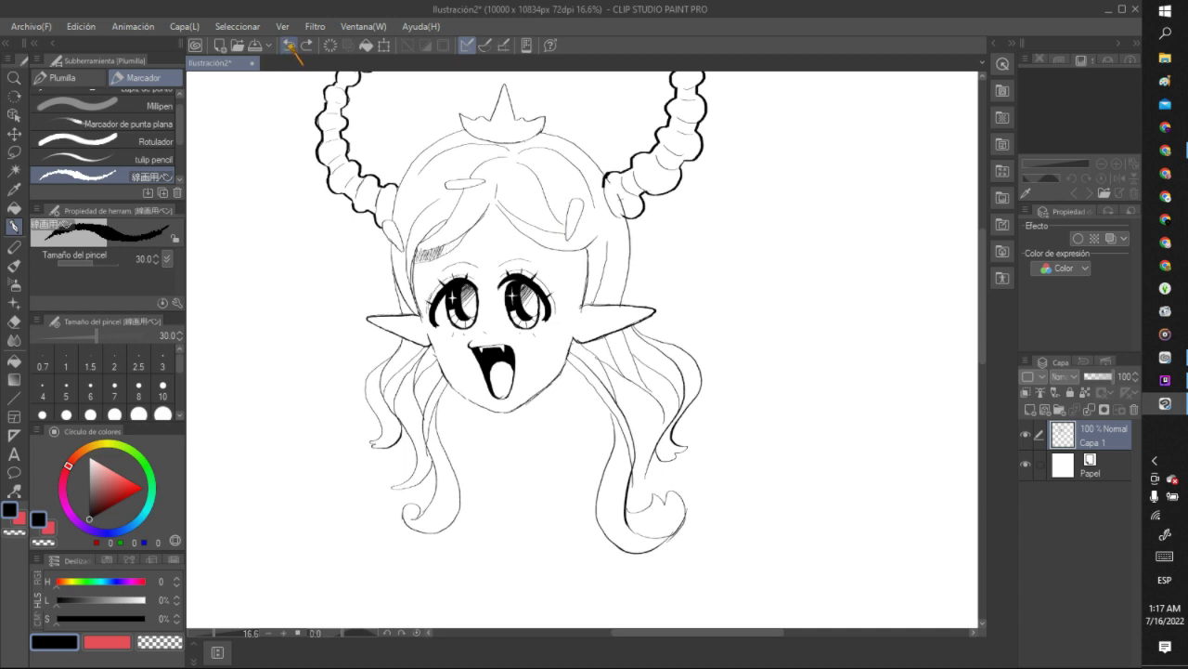
left_click(289, 47)
left_click(290, 47)
left_click(290, 47)
left_click(289, 46)
left_click(290, 46)
left_click(290, 47)
left_click(290, 46)
left_click(290, 46)
left_click(289, 46)
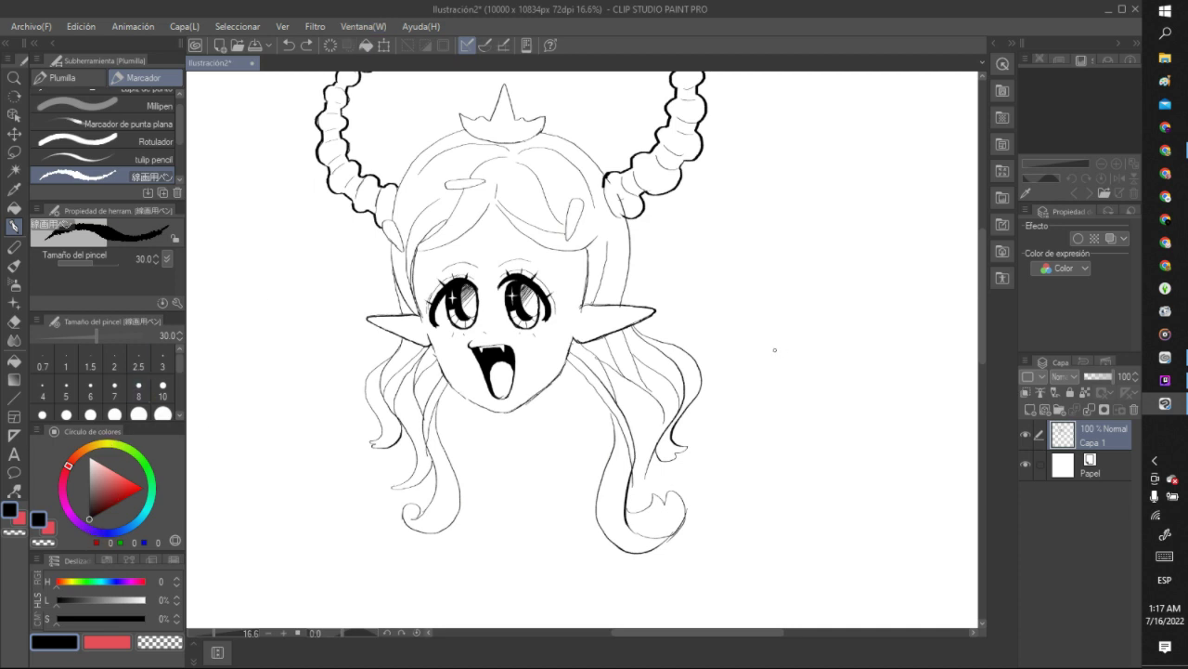
Set the drawing colour to pure red (RGB 255, 0, 0).
left_click(139, 488)
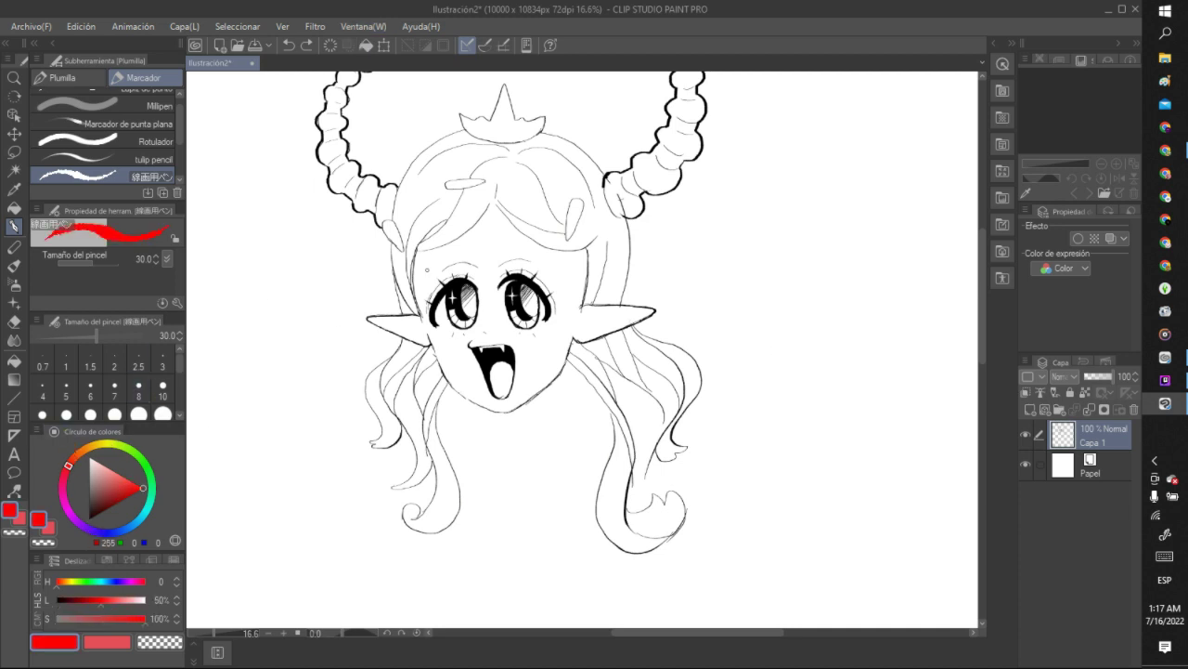
Paint a red four-pointed star with a round centre and a long upper ray on the forehead.
left_click_drag(486, 242, 485, 240)
left_click_drag(485, 249, 487, 300)
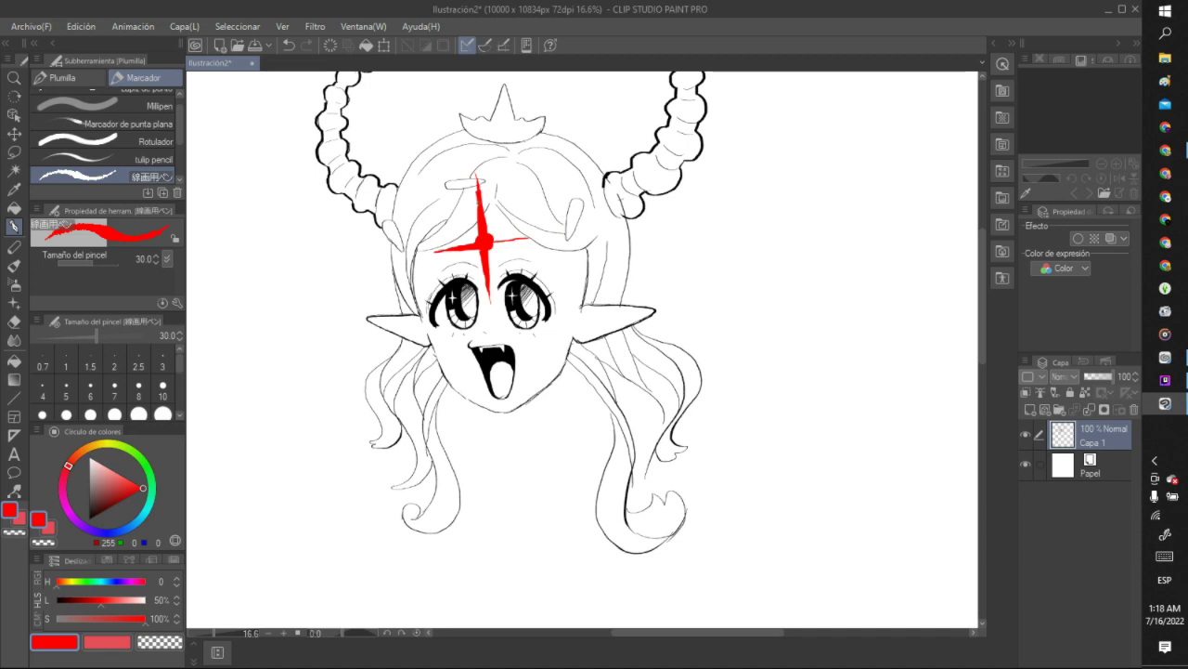
scroll(493, 166, "down", 6)
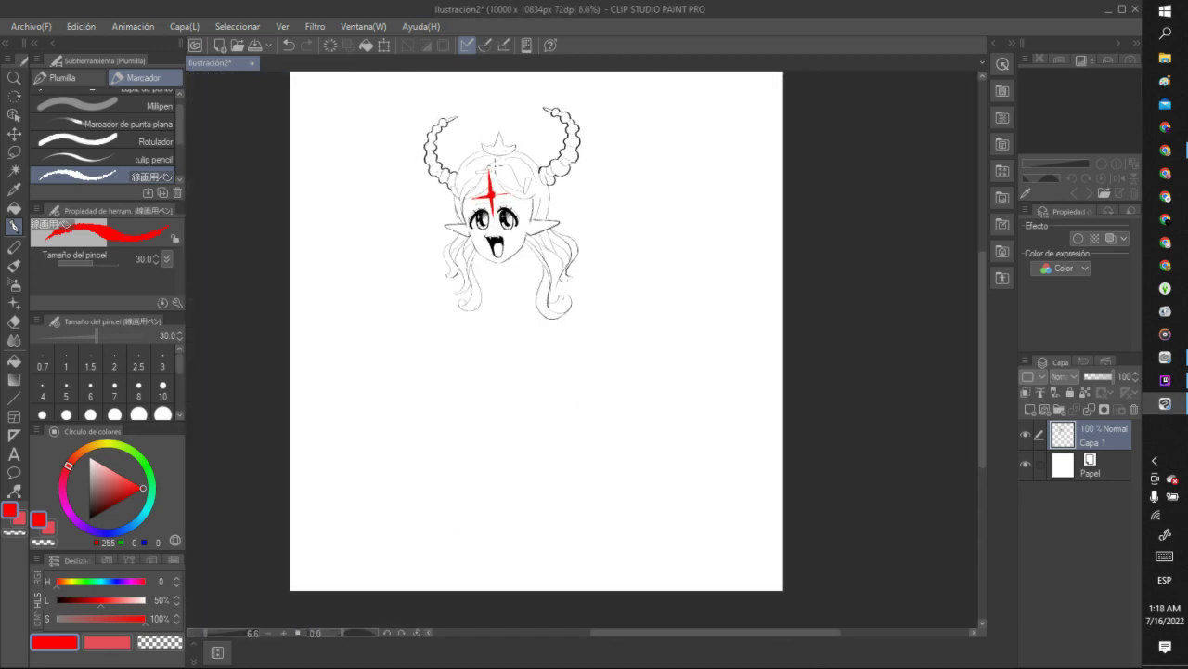
scroll(497, 162, "up", 7)
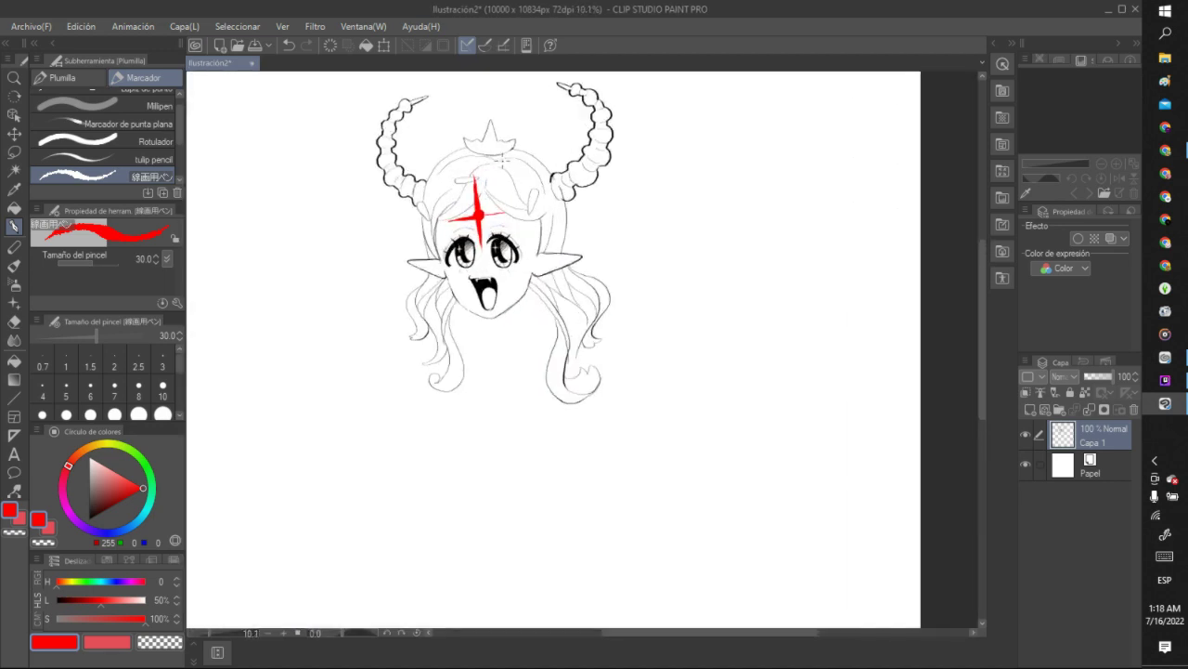
Undo the red star's strokes, including its round centre.
left_click(290, 46)
left_click(290, 46)
left_click(289, 46)
left_click(290, 46)
left_click(290, 45)
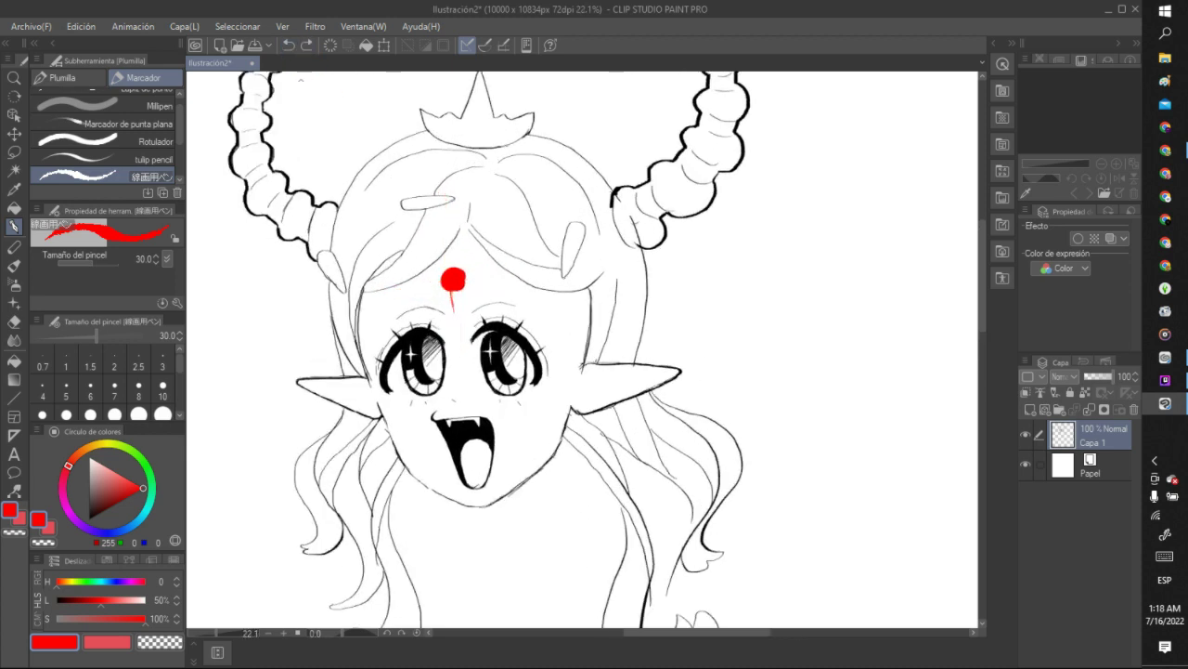
left_click(290, 45)
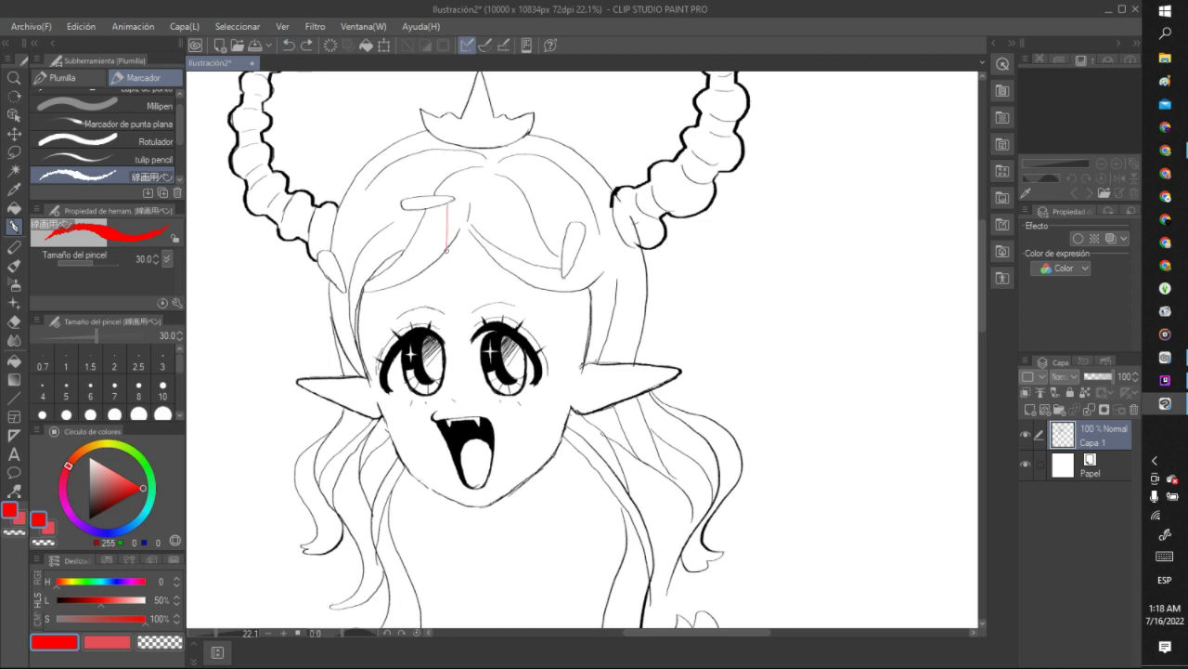
Outline a slim four-pointed star in red on the forehead and fill all its sections with red.
left_click_drag(447, 250, 459, 323)
left_click_drag(455, 256, 447, 217)
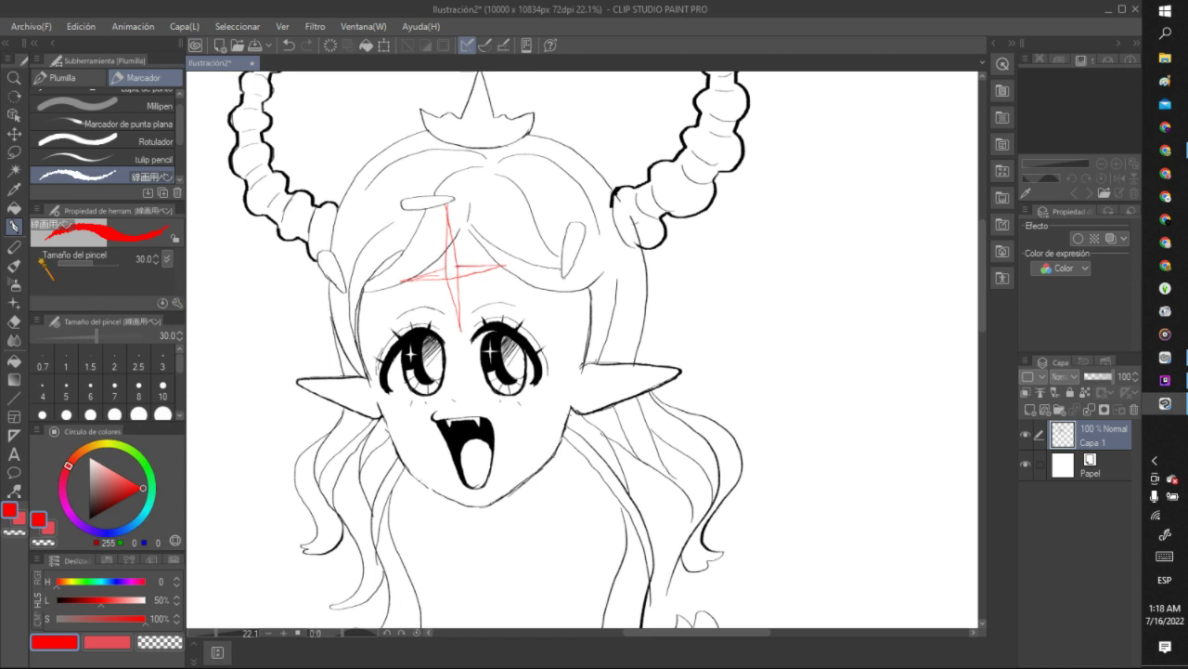
left_click(14, 208)
left_click(443, 271)
left_click(454, 261)
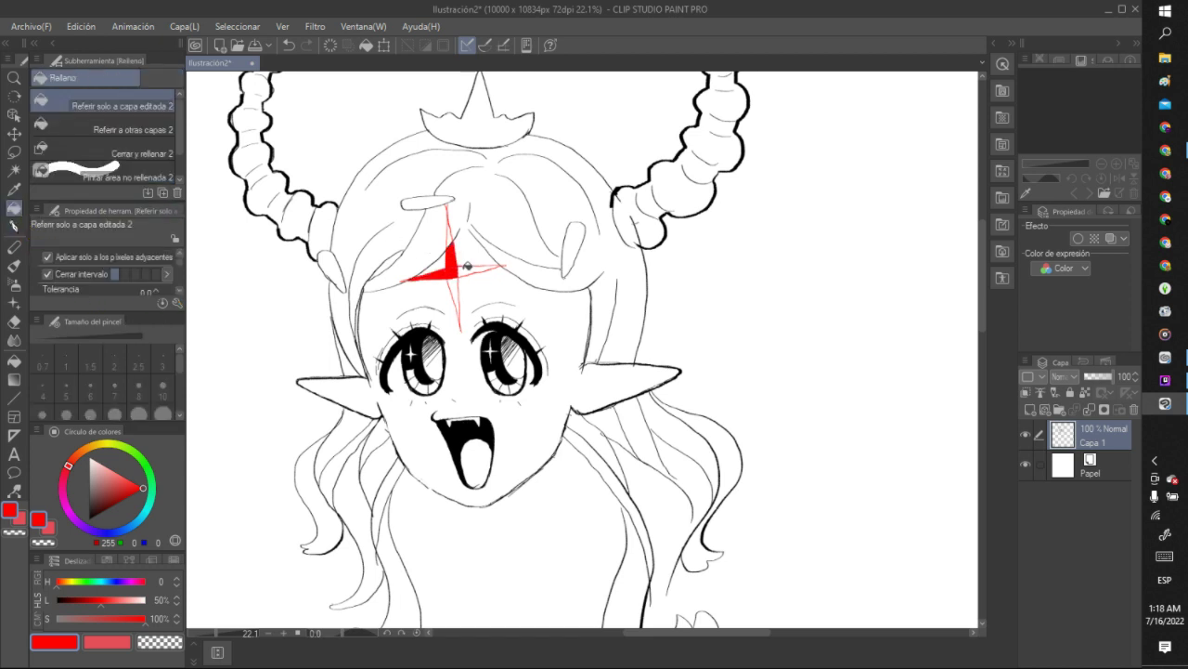
left_click(464, 266)
left_click(452, 249)
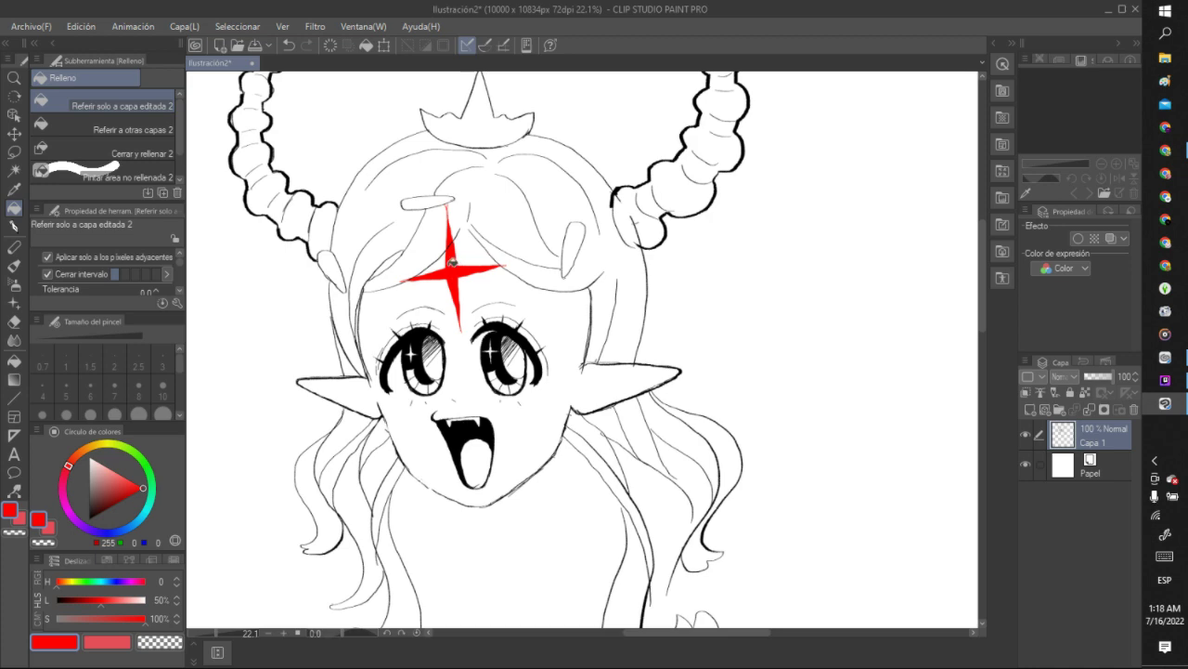
scroll(487, 314, "down", 5)
scroll(486, 314, "down", 1)
scroll(487, 314, "up", 6)
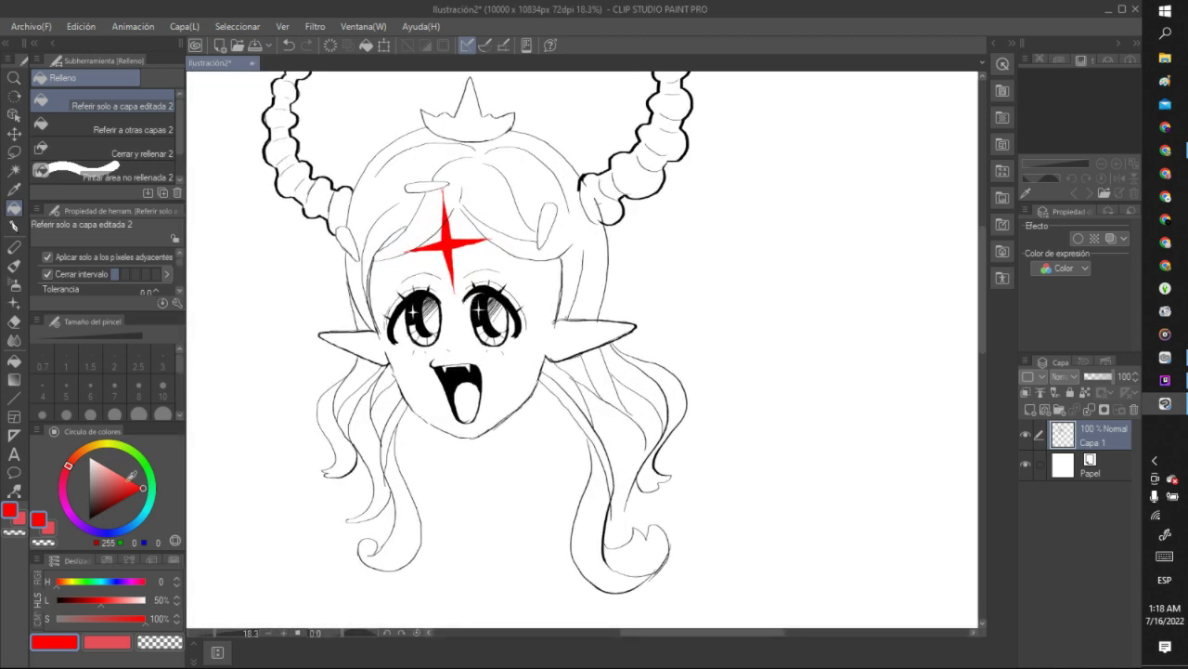
Try filling the forehead star with white, and undo the fill.
left_click_drag(132, 476, 90, 455)
left_click(457, 240)
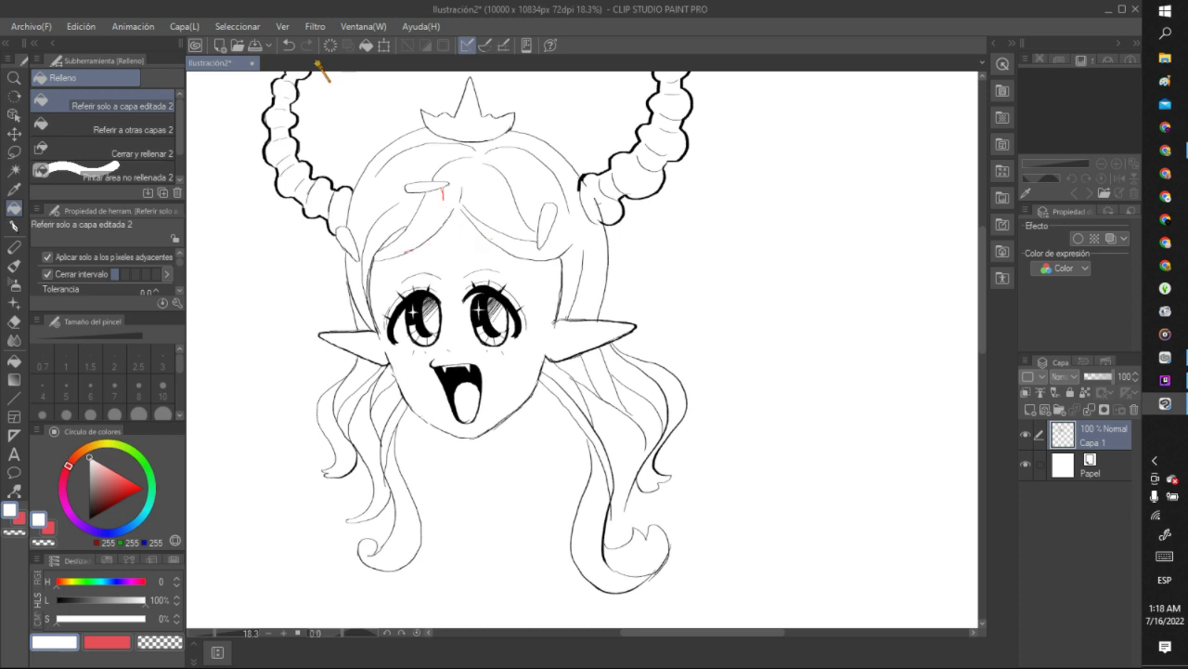
left_click(289, 45)
Refill the forehead star with pale pink (RGB 255, 188, 188).
left_click(103, 465)
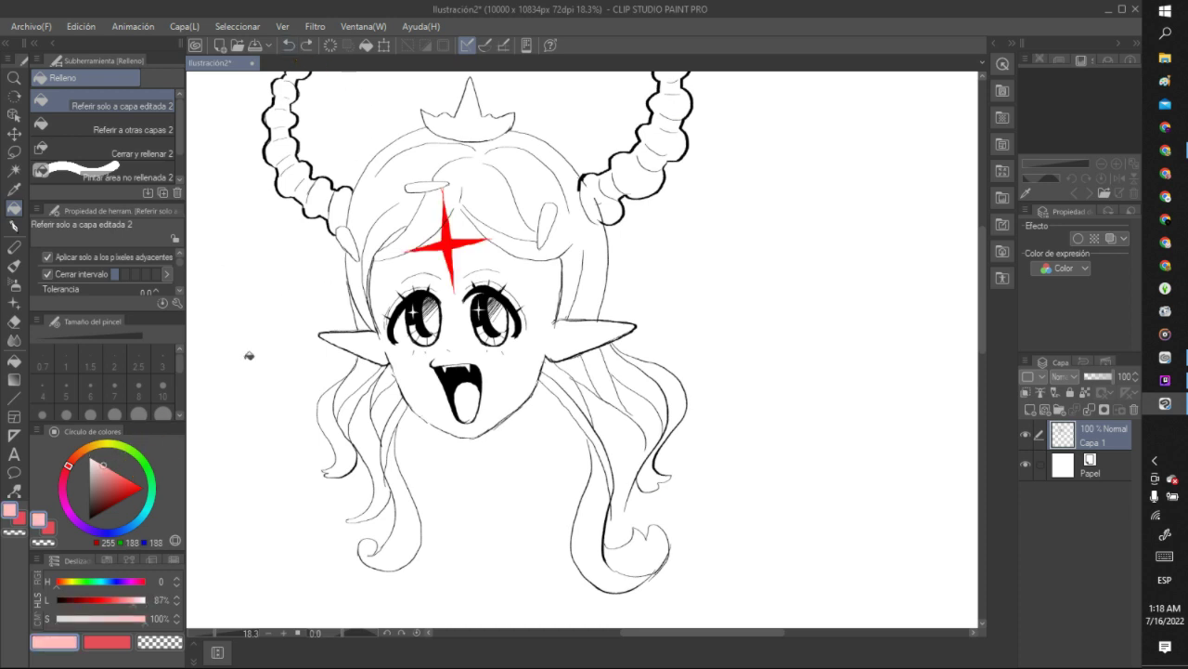
left_click(452, 227)
scroll(455, 243, "down", 5)
scroll(461, 251, "down", 2)
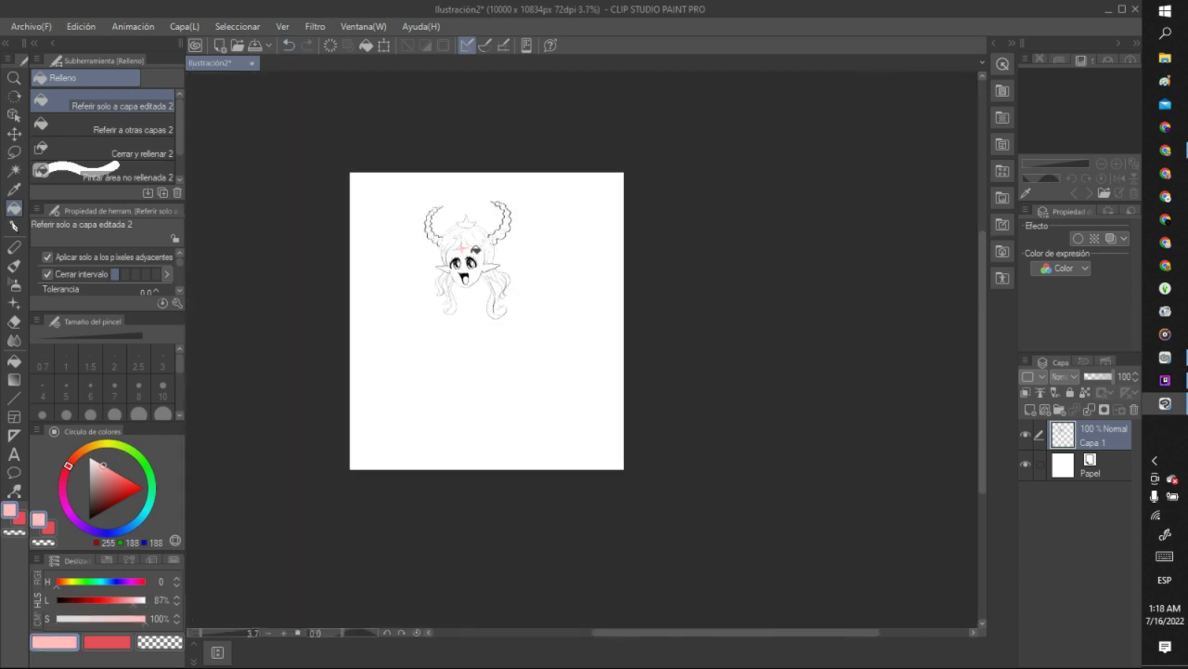
scroll(461, 250, "up", 5)
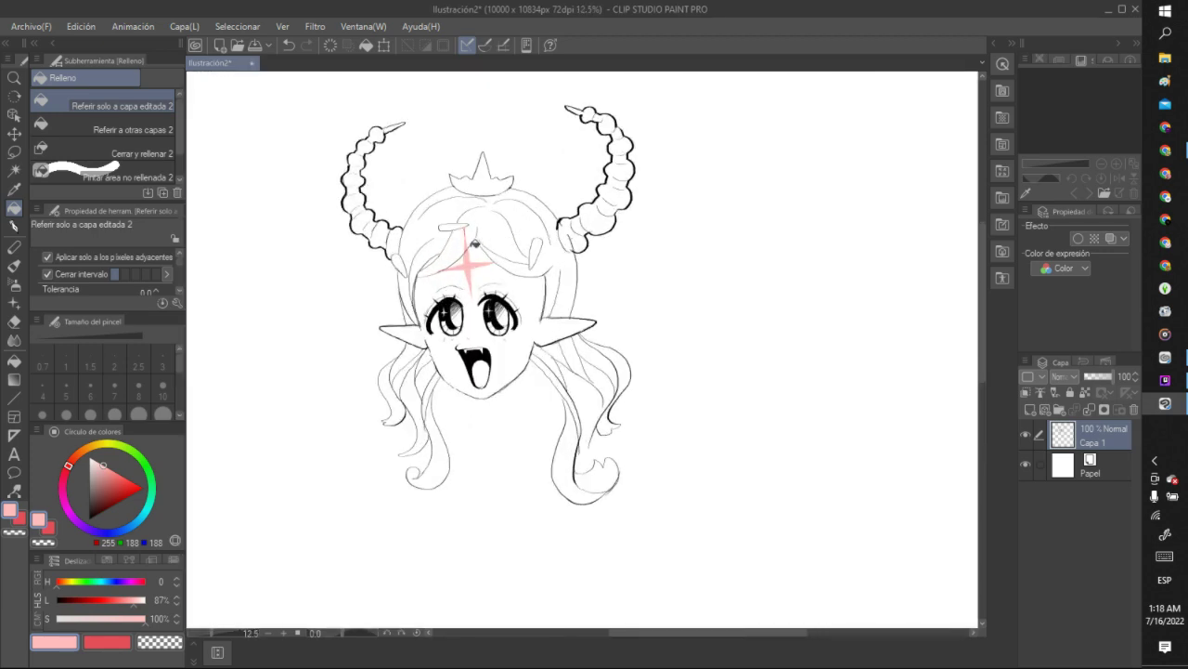
Undo the forehead star's pale pink fill and its red outline.
left_click(289, 45)
left_click(288, 45)
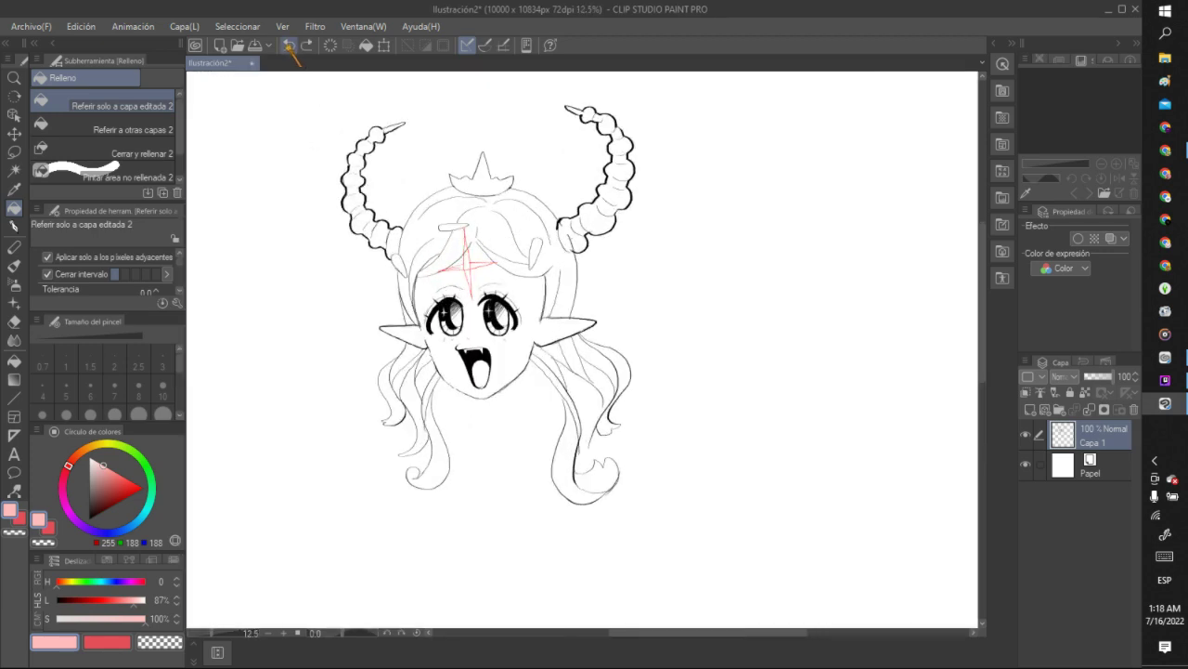
left_click(288, 44)
left_click(288, 44)
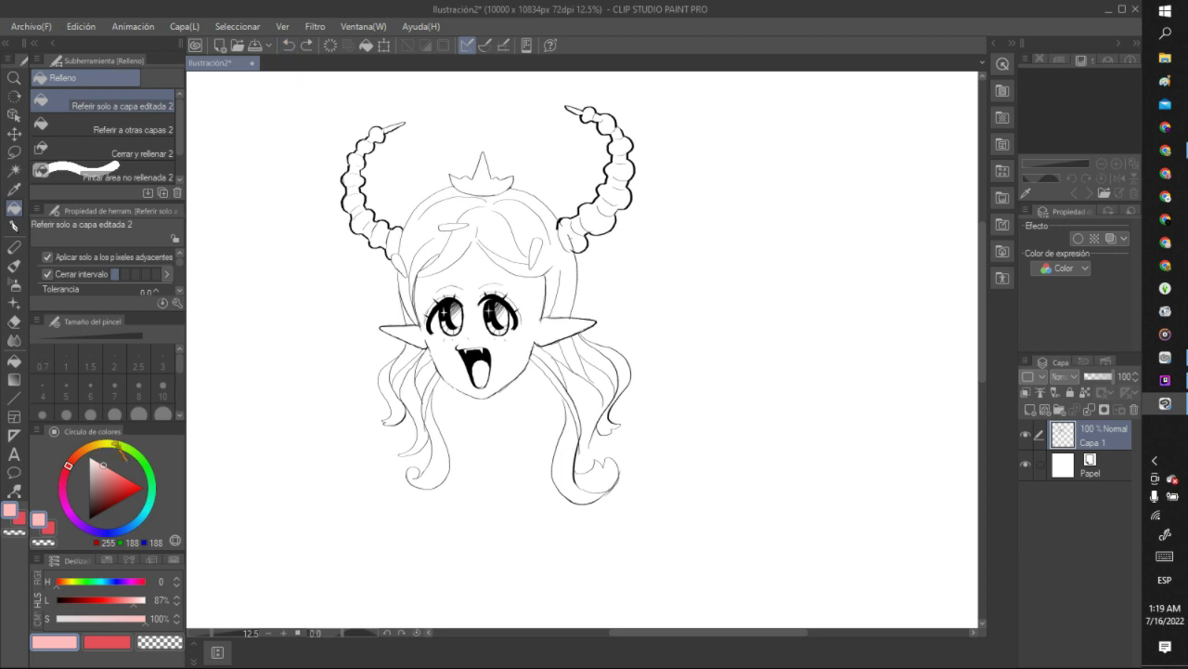
Thicken the outer hair outline above the left-side ear in black with the size 30 marker, undoing the last stroke.
left_click(90, 518)
scroll(486, 241, "down", 3)
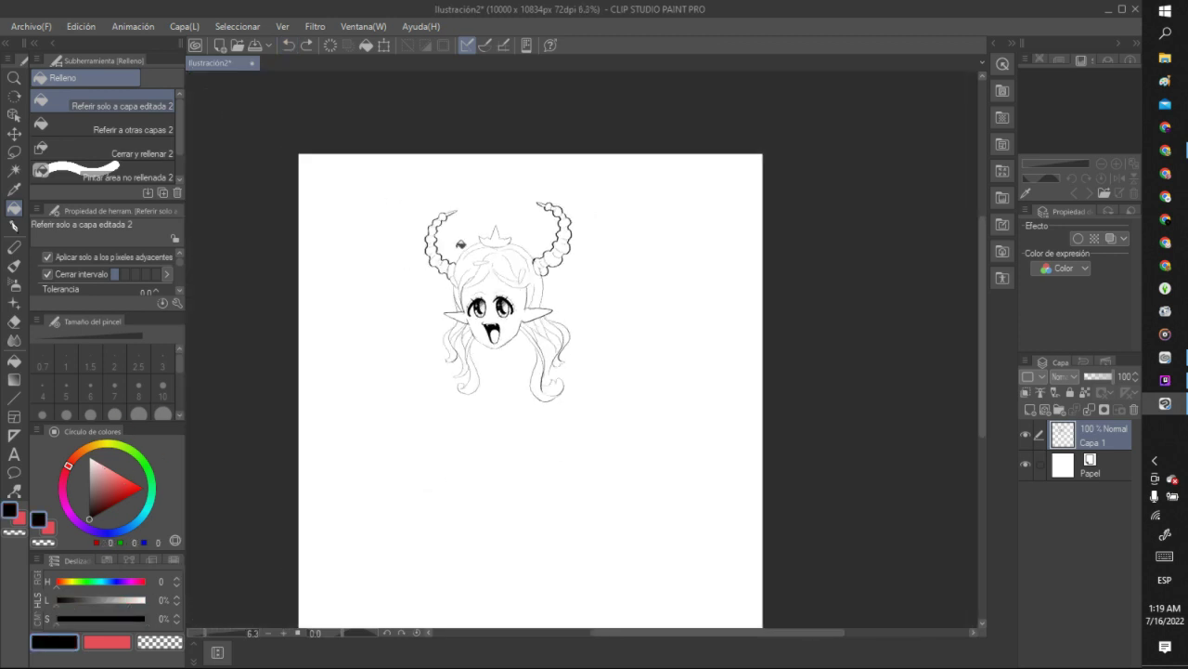
scroll(486, 240, "up", 4)
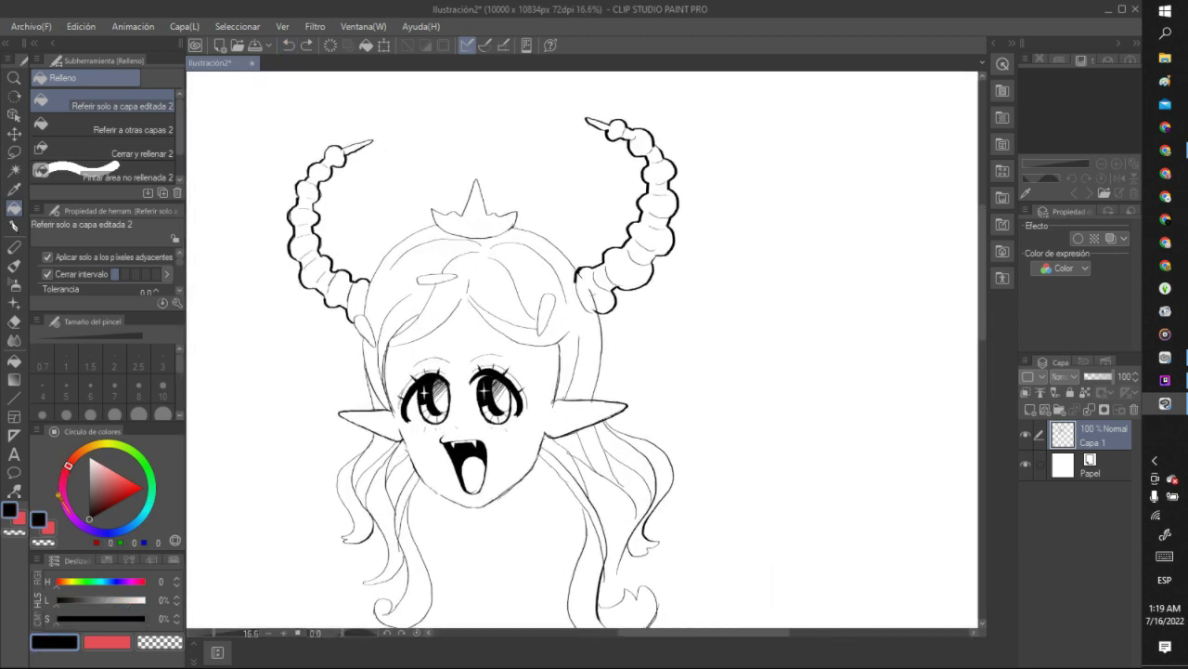
left_click(16, 228)
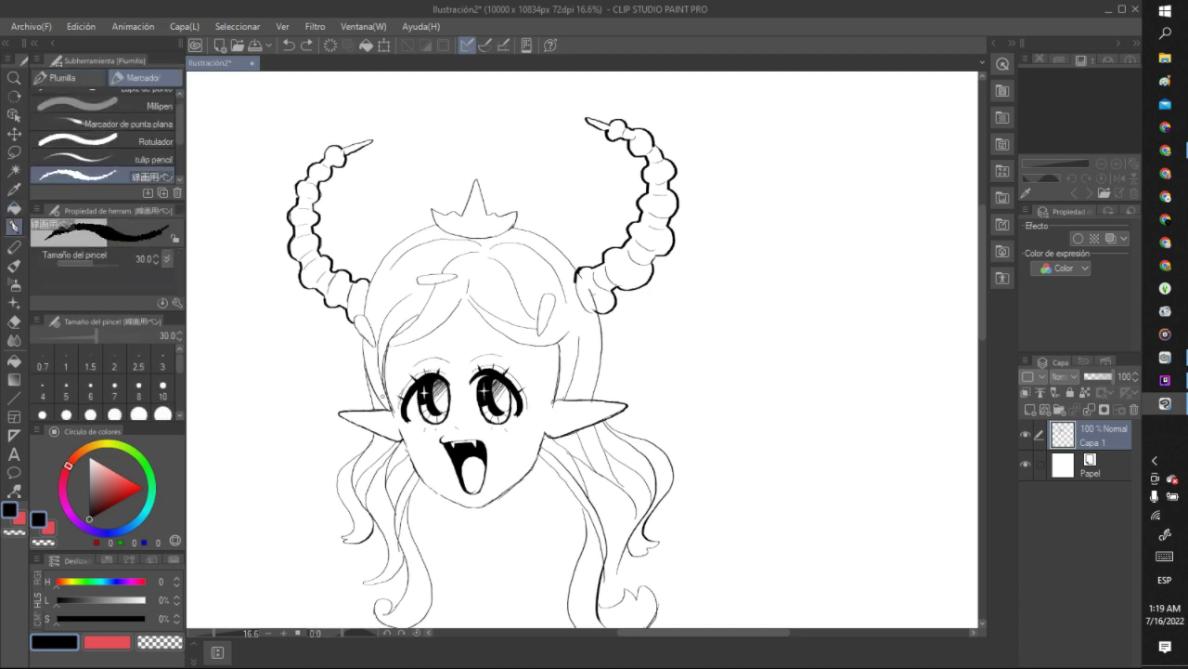
mouse_move(373, 410)
left_mouse_down()
mouse_move(365, 288)
mouse_move(394, 245)
left_mouse_up()
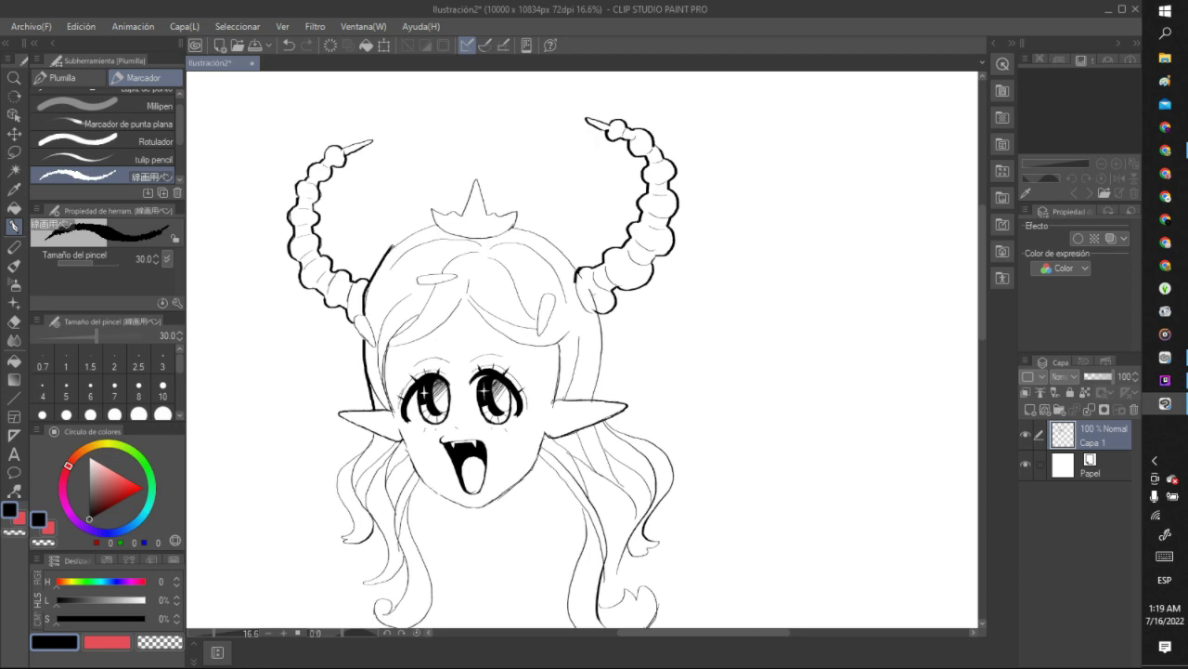
left_click(289, 44)
Ink the hair's upper contour with a thicker line from the crown down to the base of the left-side horn.
scroll(406, 197, "up", 3)
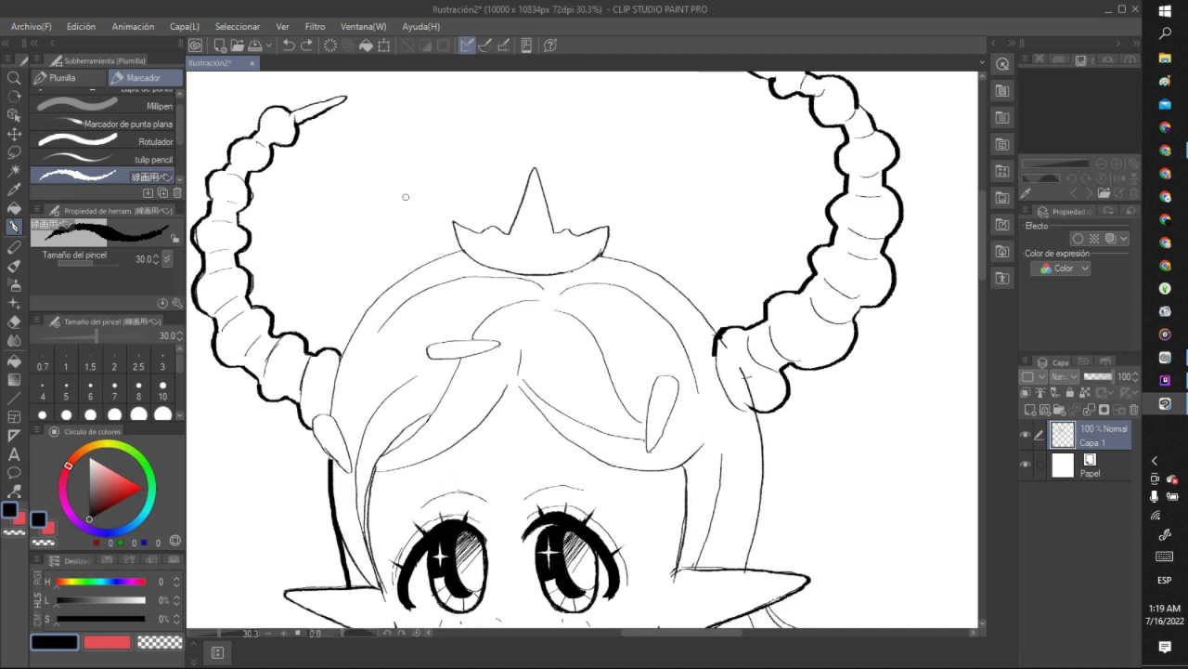
mouse_move(331, 420)
left_mouse_down()
mouse_move(360, 321)
mouse_move(459, 247)
mouse_move(406, 269)
mouse_move(352, 343)
left_mouse_up()
left_click(289, 44)
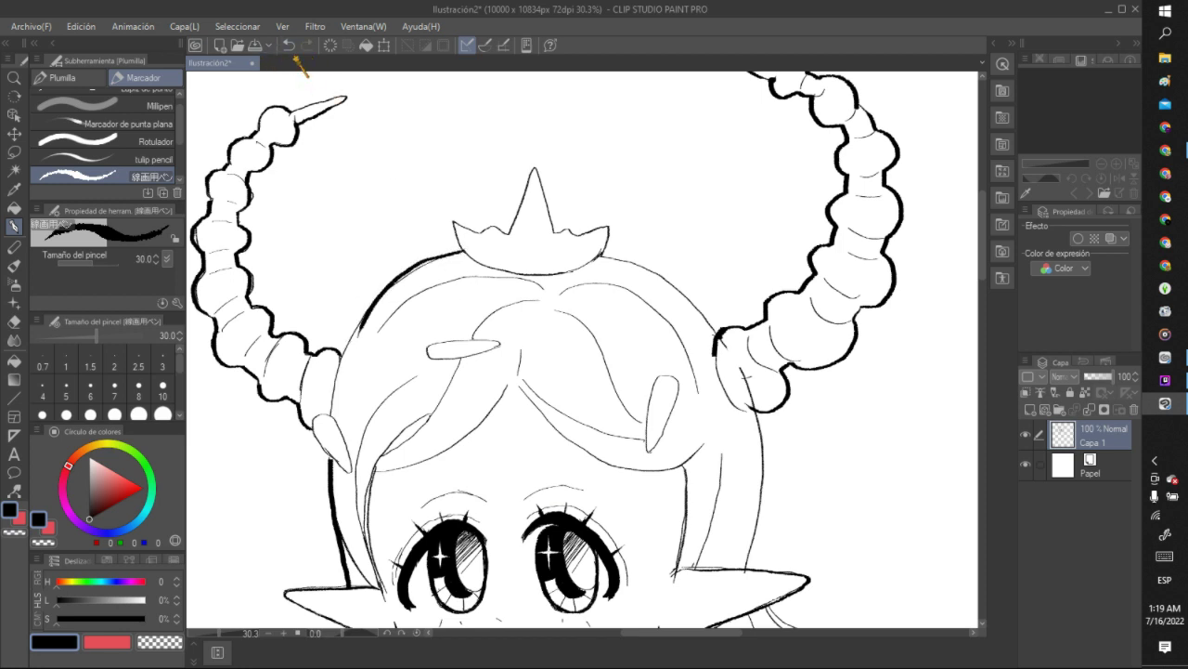
left_click(289, 45)
mouse_move(466, 252)
left_mouse_down()
mouse_move(418, 265)
mouse_move(371, 306)
mouse_move(330, 418)
mouse_move(340, 360)
left_mouse_up()
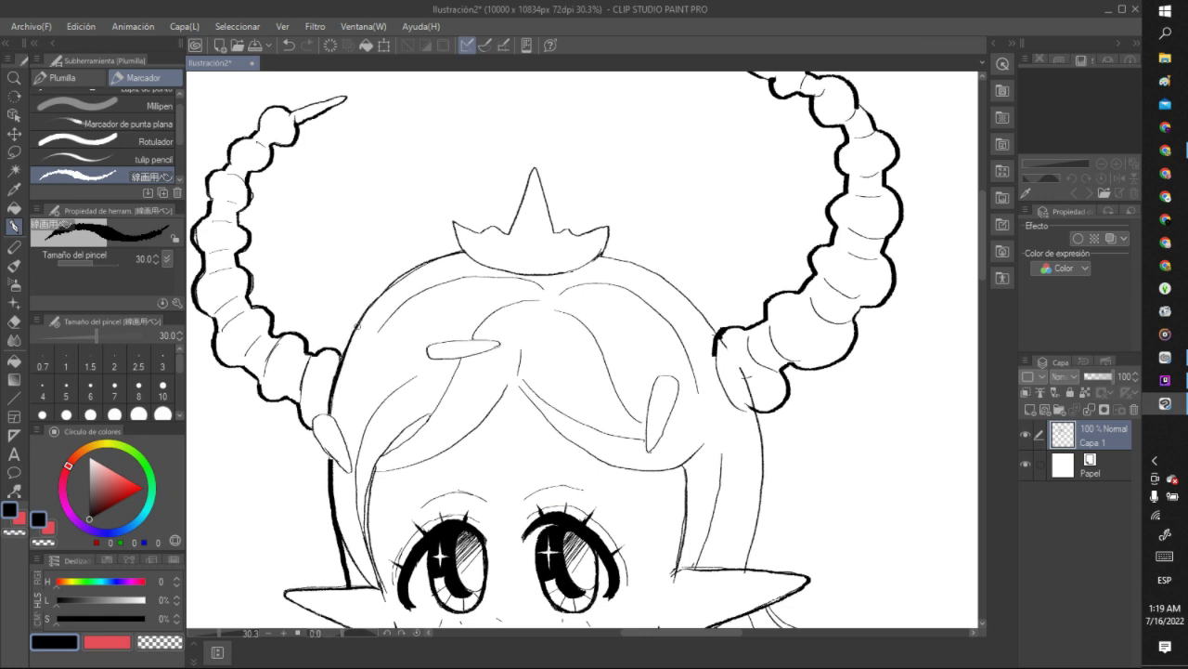
mouse_move(382, 296)
left_mouse_down()
mouse_move(405, 277)
mouse_move(372, 303)
mouse_move(412, 269)
mouse_move(399, 278)
mouse_move(458, 252)
mouse_move(426, 265)
left_mouse_up()
Draw a small hooked strand of hair hanging from the parting over the centre of the forehead.
scroll(521, 273, "down", 6)
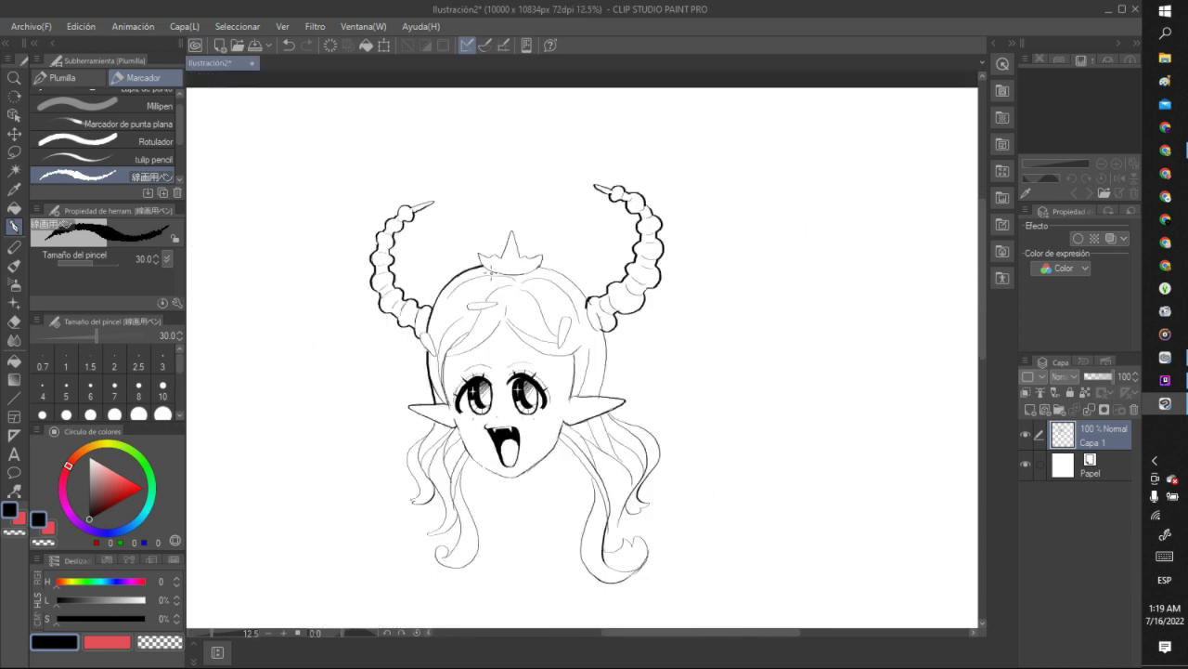
scroll(498, 275, "up", 5)
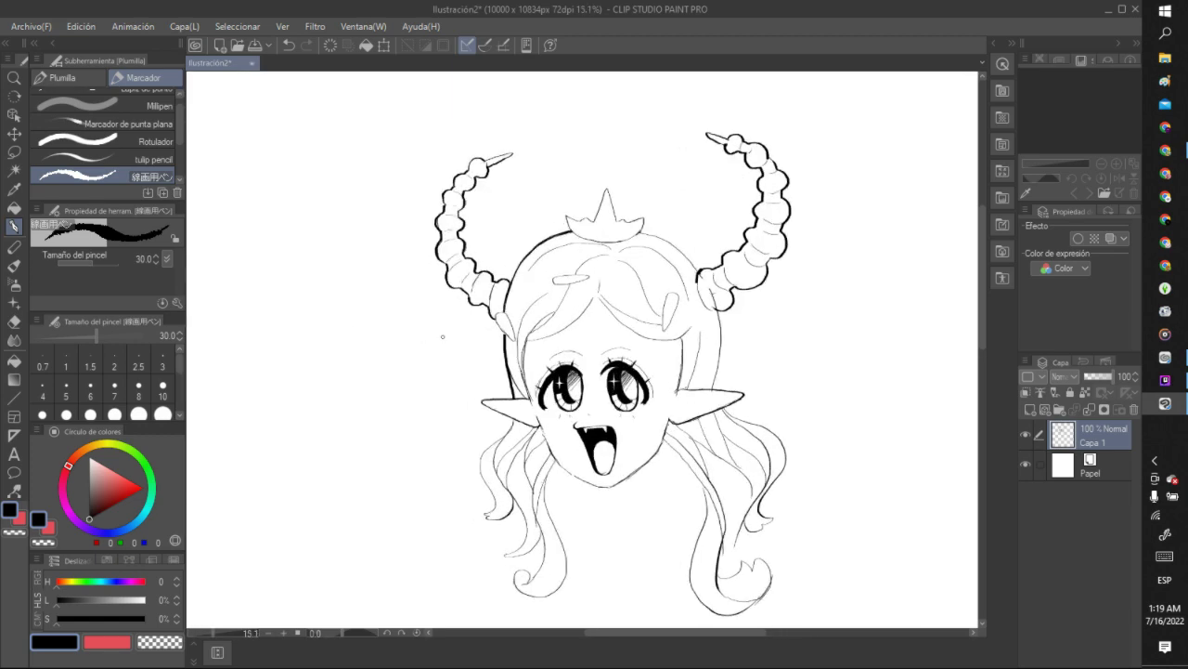
scroll(552, 309, "up", 1)
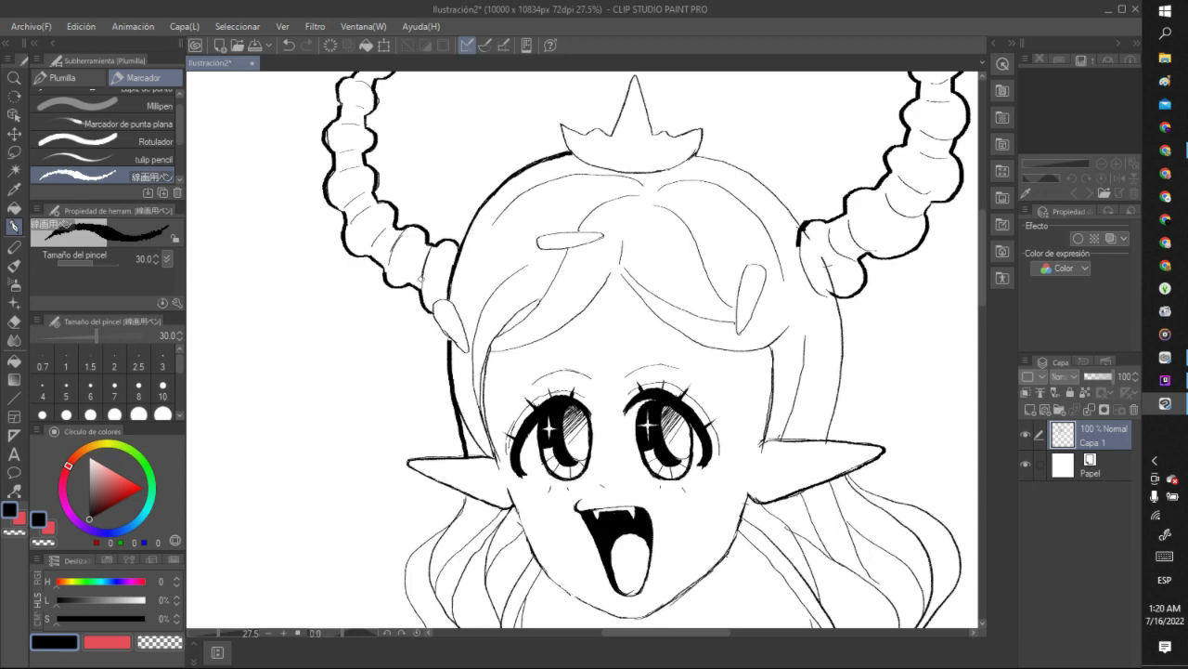
scroll(422, 278, "down", 4)
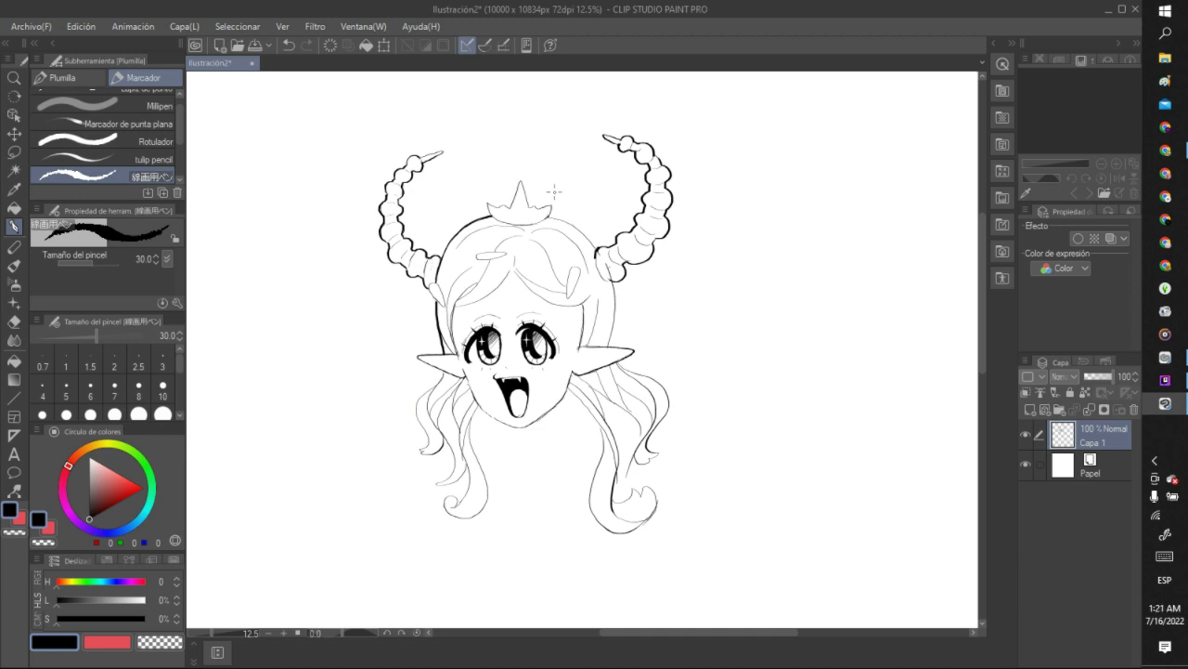
scroll(470, 285, "up", 2)
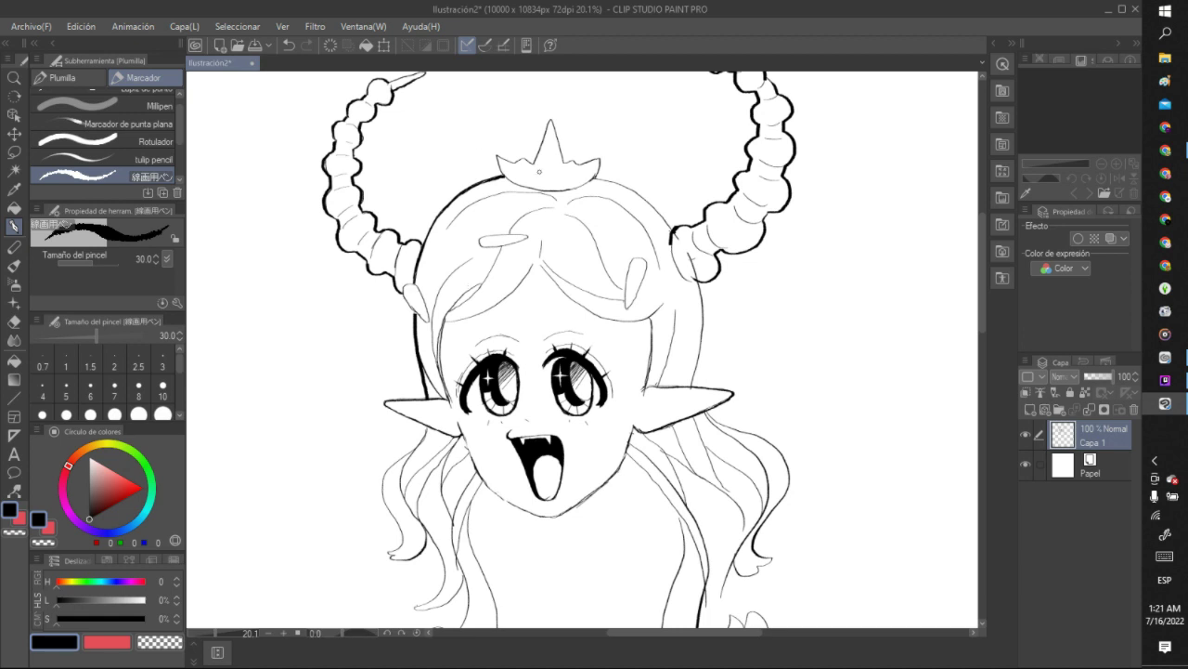
mouse_move(533, 263)
left_mouse_down()
mouse_move(526, 305)
mouse_move(511, 318)
mouse_move(534, 332)
mouse_move(533, 263)
left_mouse_up()
left_click(289, 45)
mouse_move(535, 263)
left_mouse_down()
mouse_move(515, 311)
mouse_move(517, 327)
mouse_move(537, 330)
mouse_move(536, 272)
left_mouse_up()
Thicken the long curved strands framing the left side of the face, and undo the last stroke along the fringe.
scroll(584, 249, "down", 4)
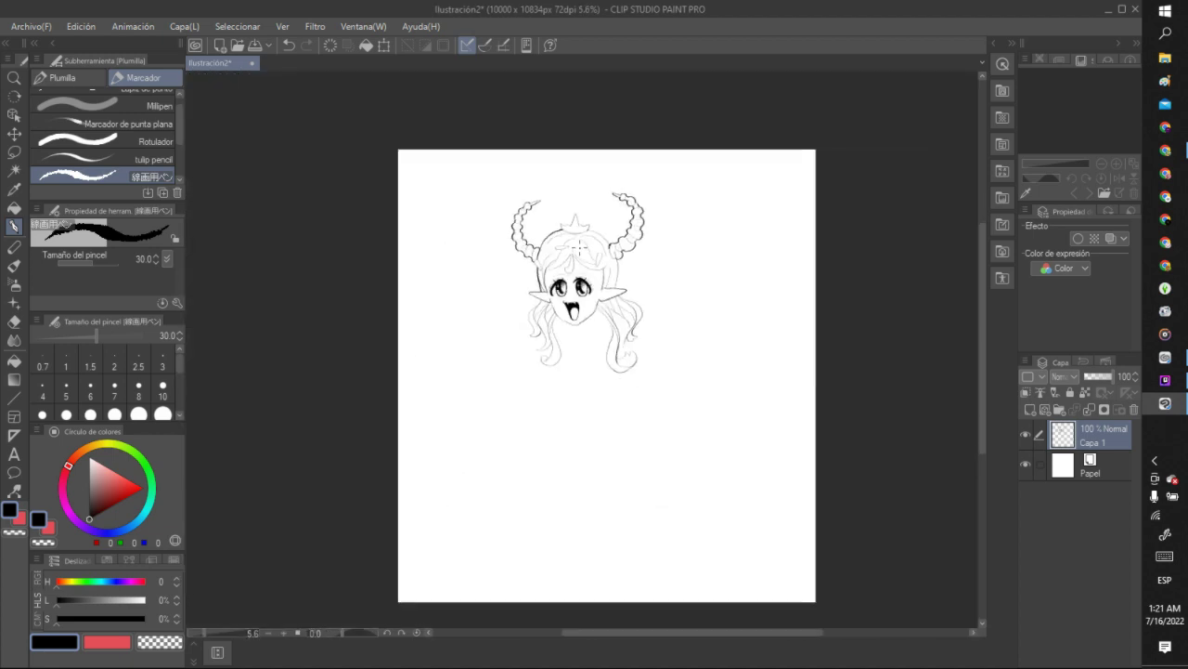
scroll(578, 250, "up", 8)
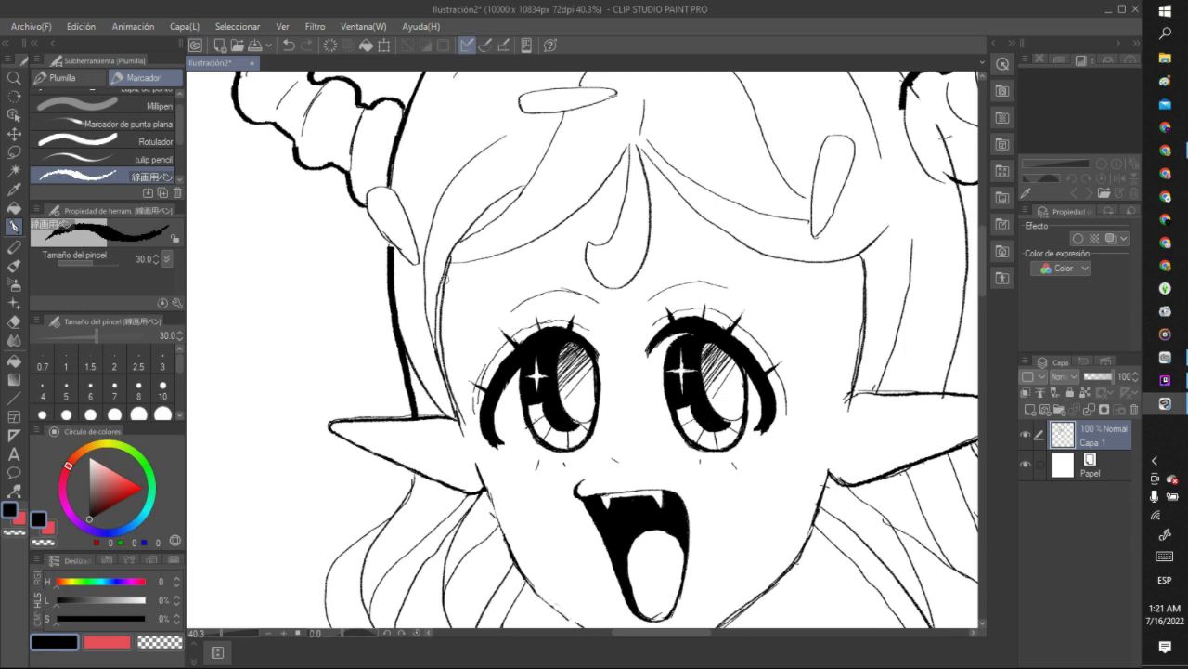
mouse_move(451, 264)
left_mouse_down()
mouse_move(444, 349)
mouse_move(464, 427)
left_mouse_up()
mouse_move(434, 348)
left_mouse_down()
mouse_move(421, 263)
mouse_move(447, 188)
mouse_move(535, 123)
left_mouse_up()
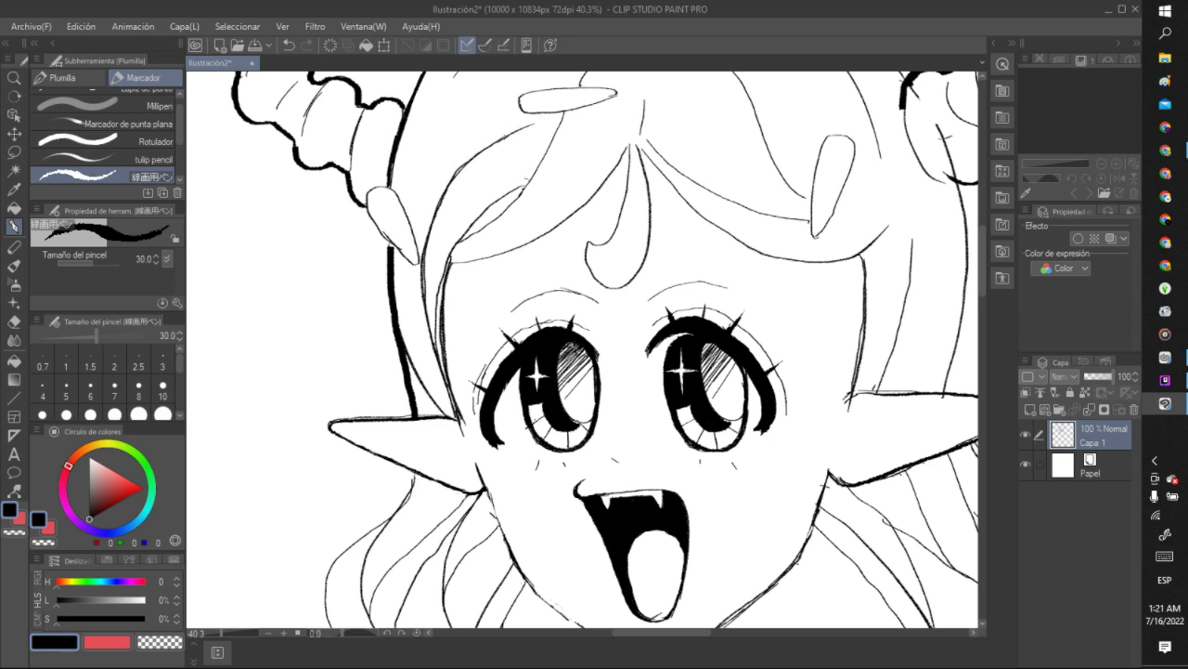
mouse_move(453, 254)
left_mouse_down()
mouse_move(481, 208)
mouse_move(531, 175)
left_mouse_up()
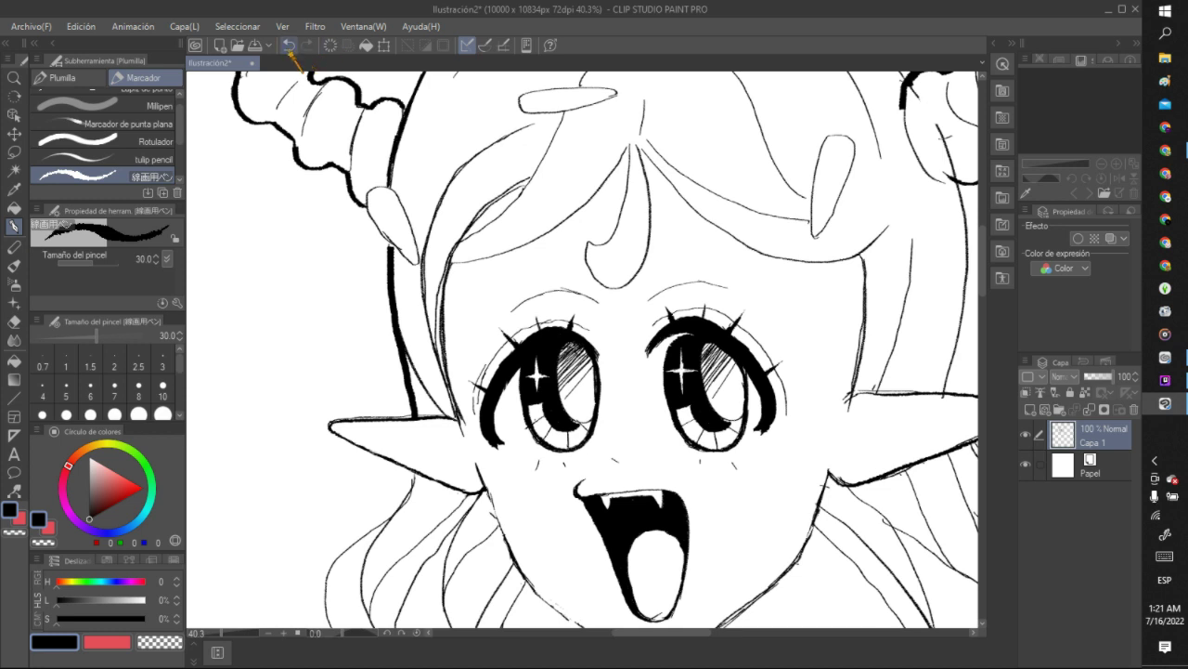
key("ctrl+z")
key("XF86AudioLowerVolume")
key("XF86AudioLowerVolume")
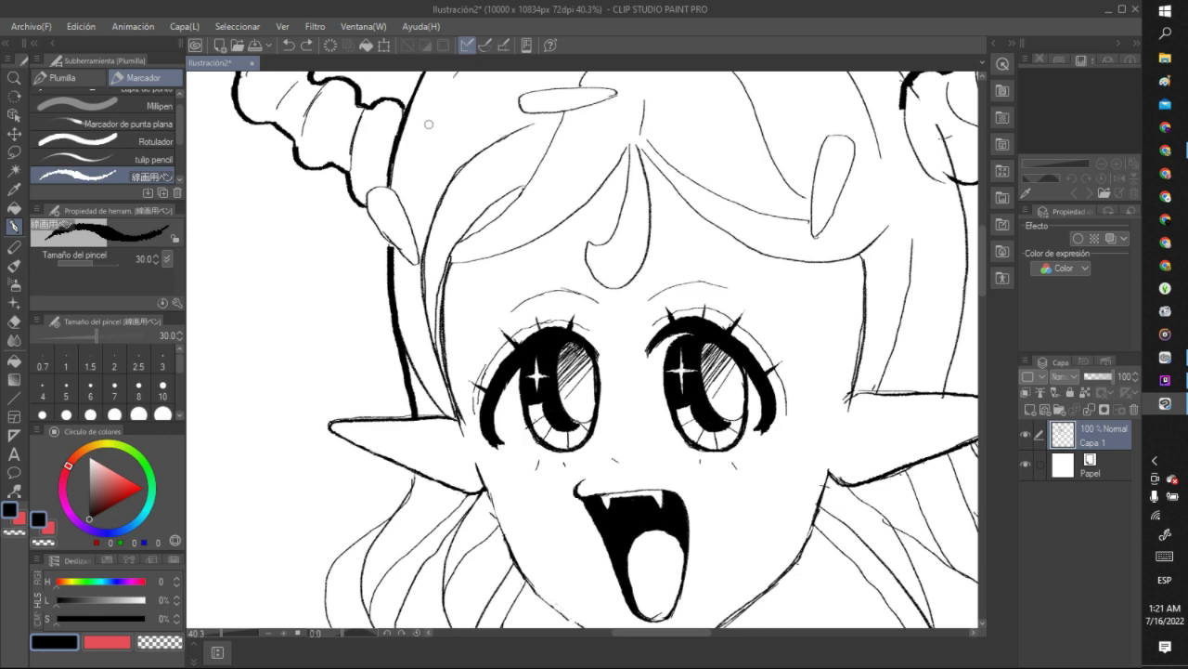
Thicken the right-side outer hair outline, the strand edge beside the face and the fringe's lower edge.
scroll(431, 124, "down", 8)
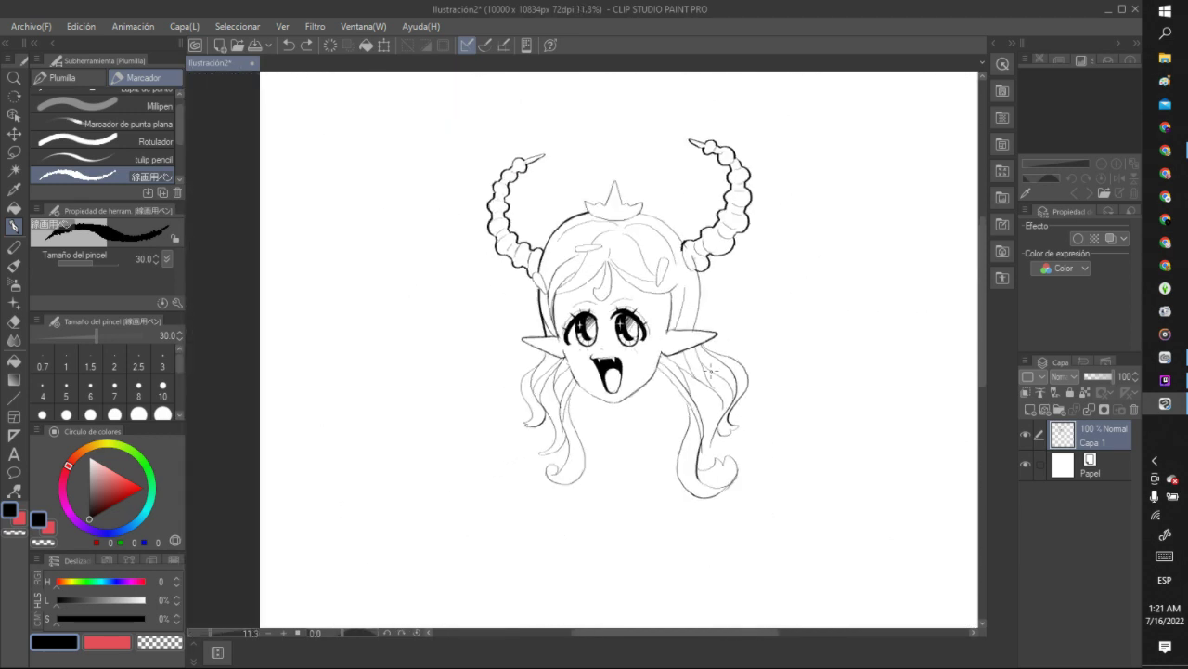
scroll(747, 311, "up", 6)
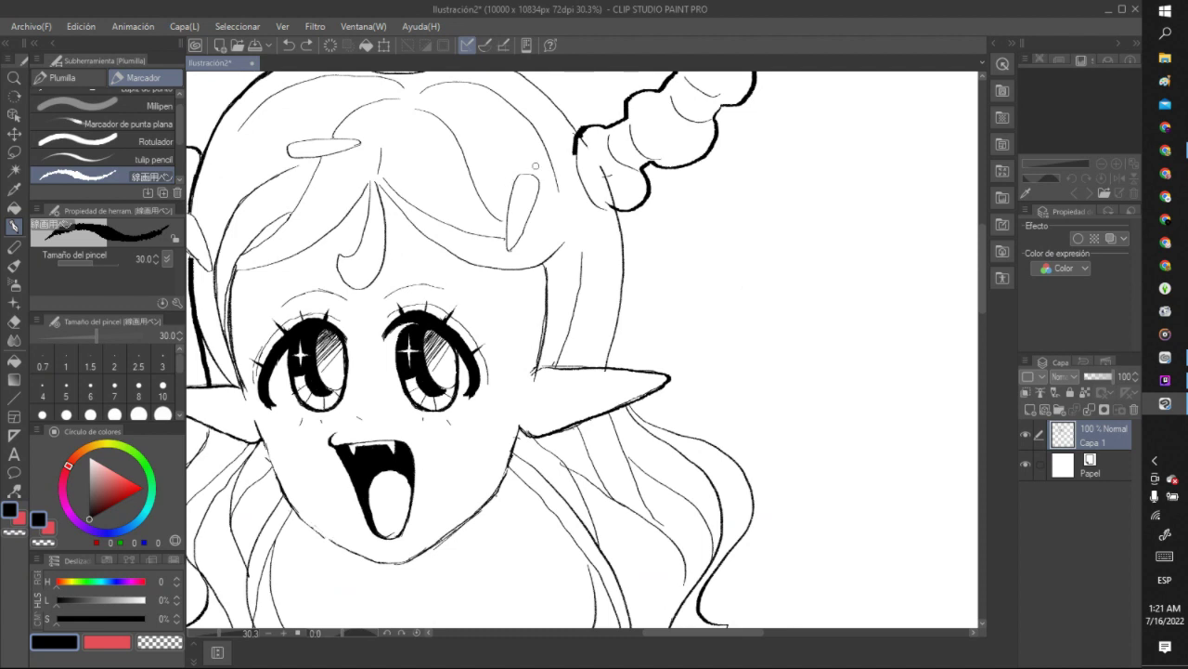
mouse_move(614, 207)
left_mouse_down()
mouse_move(623, 268)
mouse_move(608, 370)
left_mouse_up()
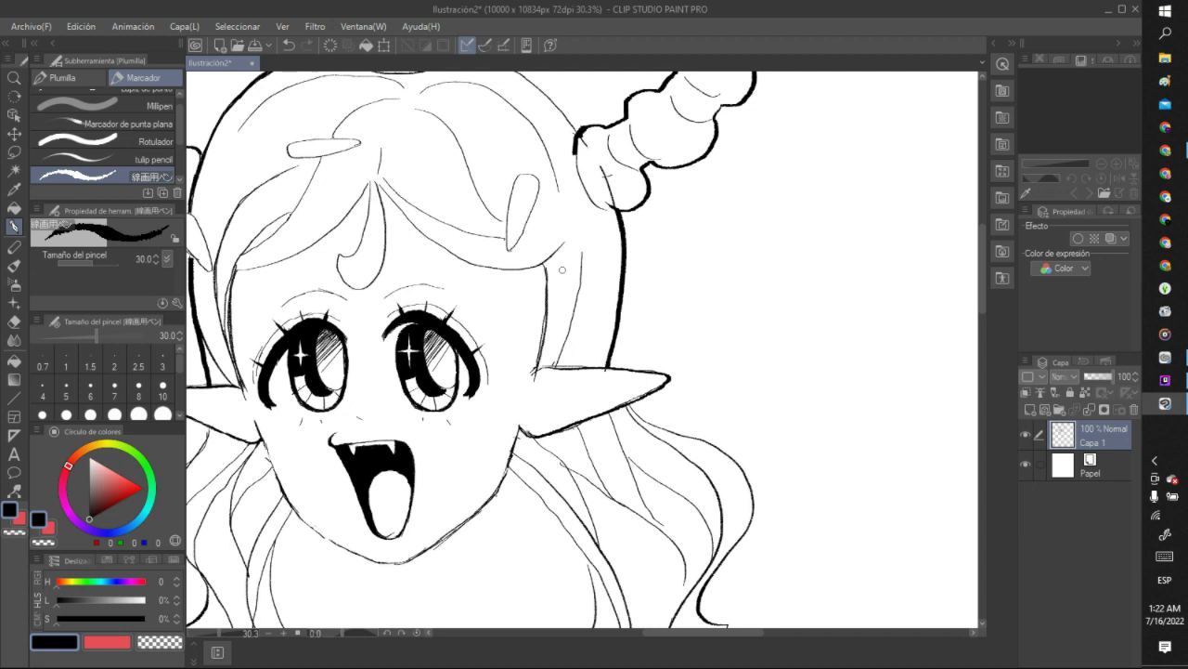
left_click_drag(546, 263, 537, 368)
left_click_drag(524, 269, 434, 255)
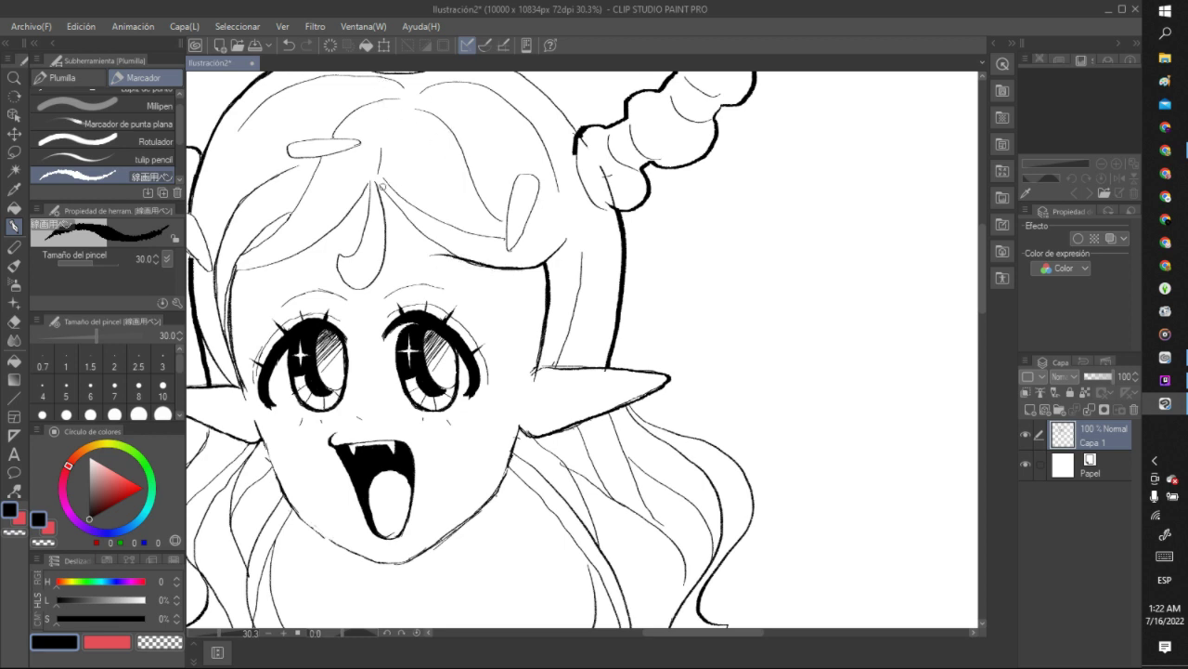
left_click_drag(381, 182, 446, 257)
scroll(438, 240, "down", 5)
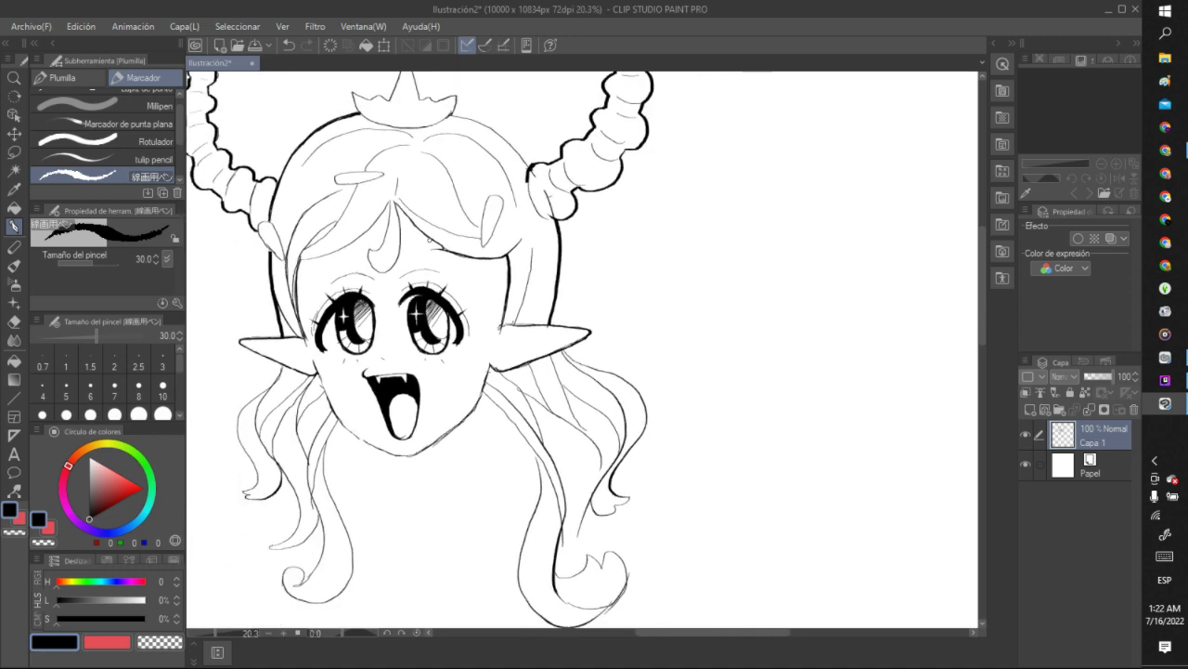
scroll(396, 171, "up", 5)
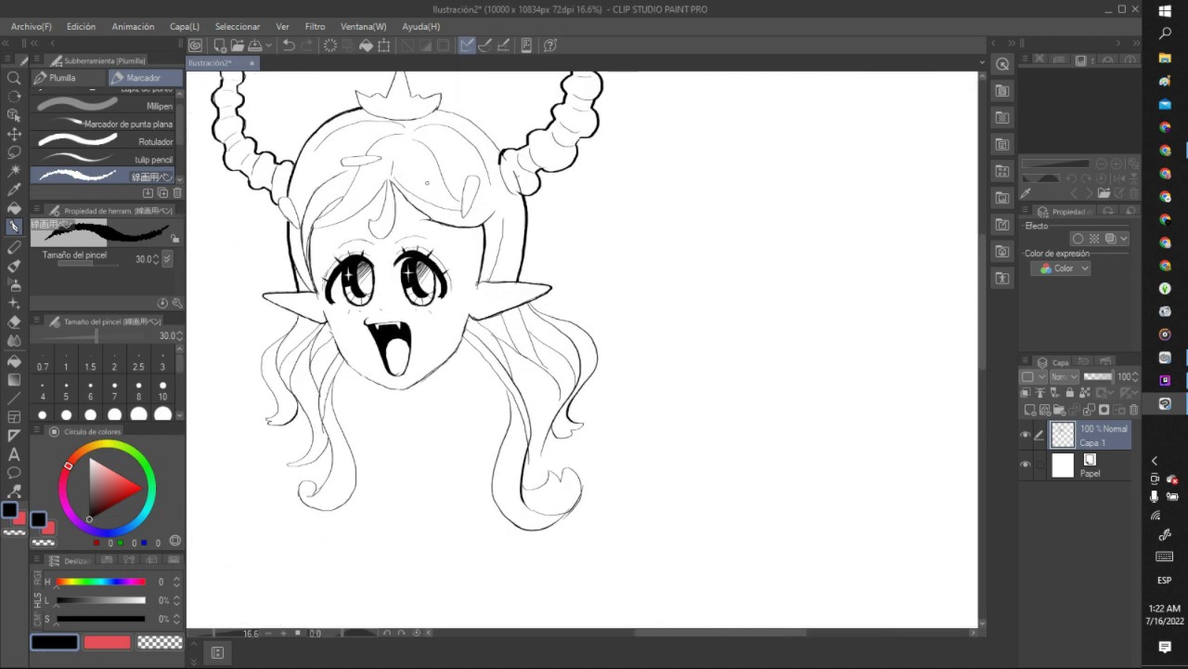
scroll(396, 172, "up", 1)
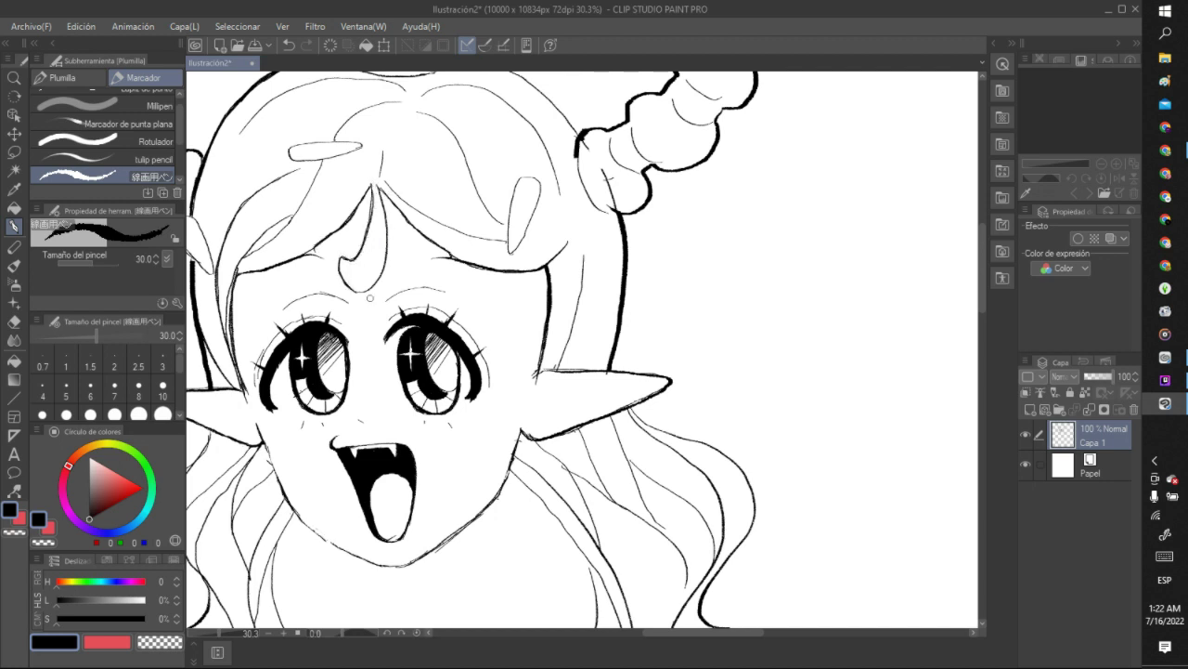
Thicken the face outline along both cheeks and add an inner contour line to each pointed ear.
scroll(372, 295, "down", 4)
scroll(367, 297, "down", 4)
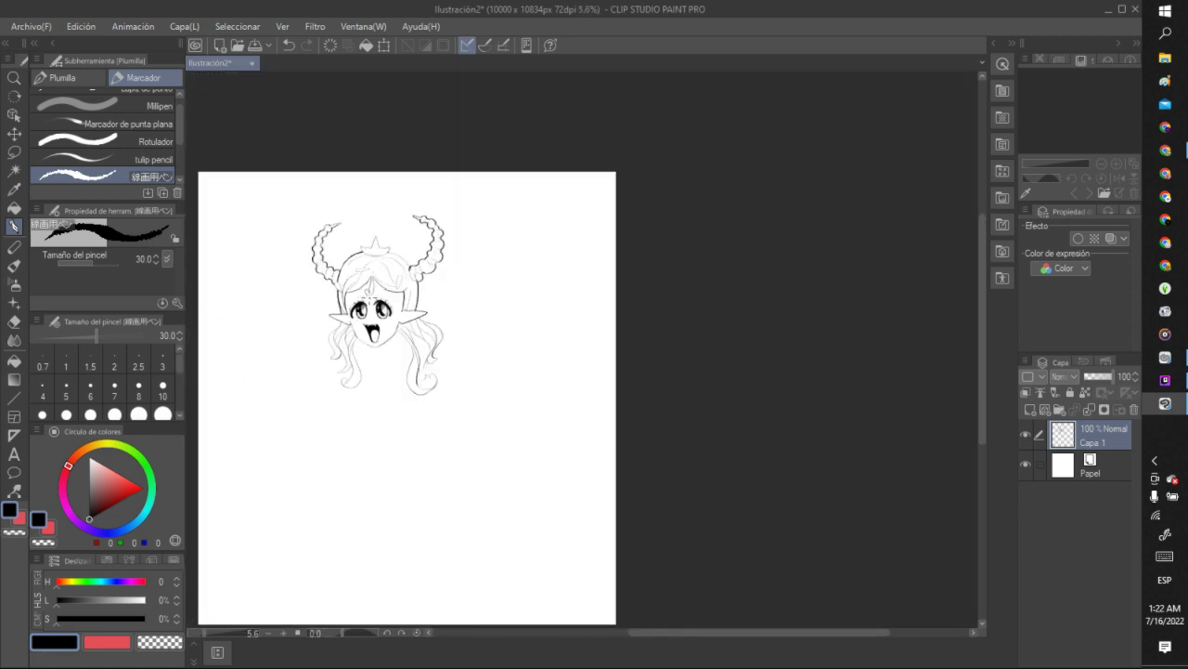
scroll(360, 316, "up", 8)
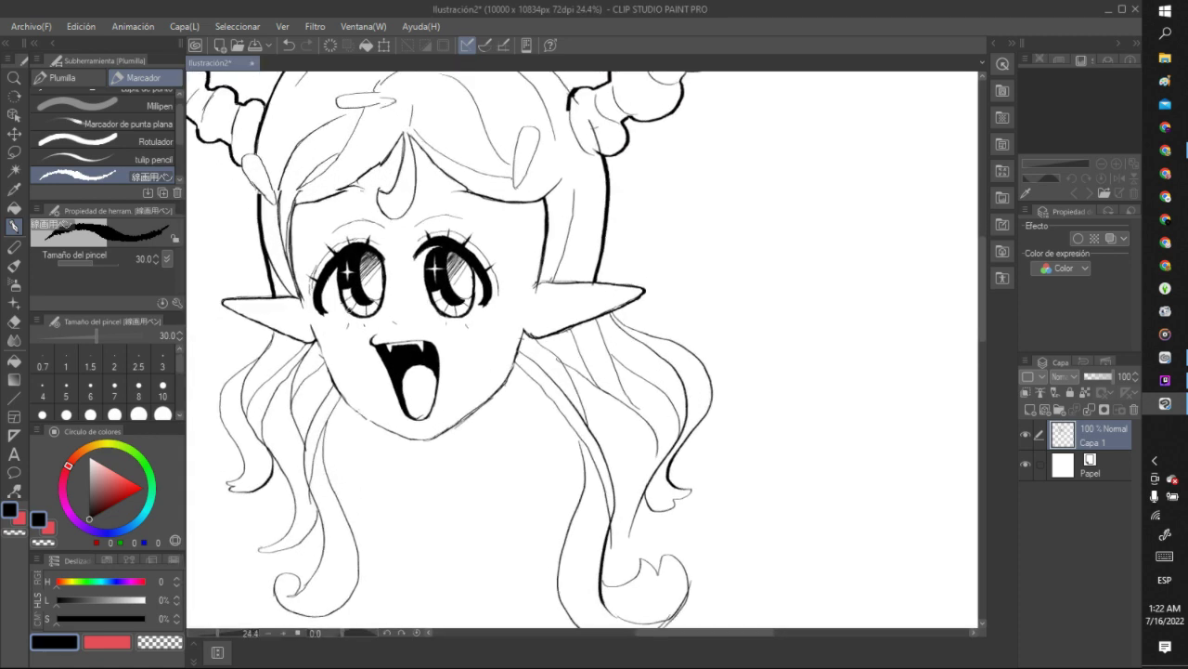
scroll(350, 312, "up", 1)
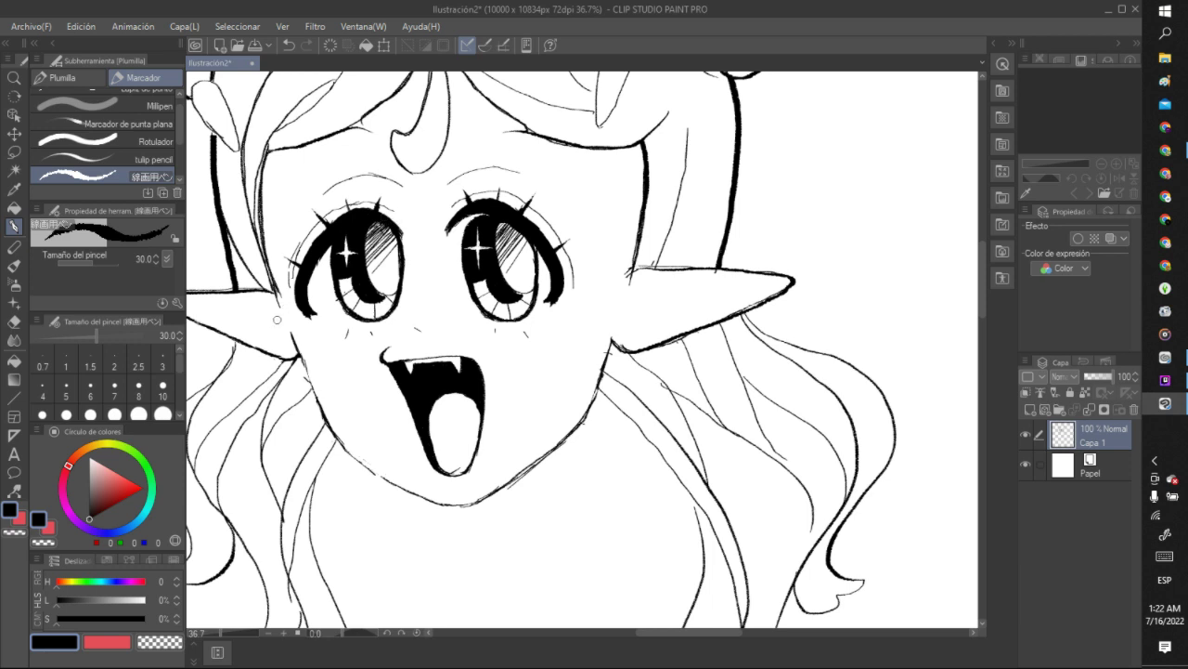
mouse_move(276, 295)
left_mouse_down()
mouse_move(294, 336)
mouse_move(283, 307)
mouse_move(321, 412)
left_mouse_up()
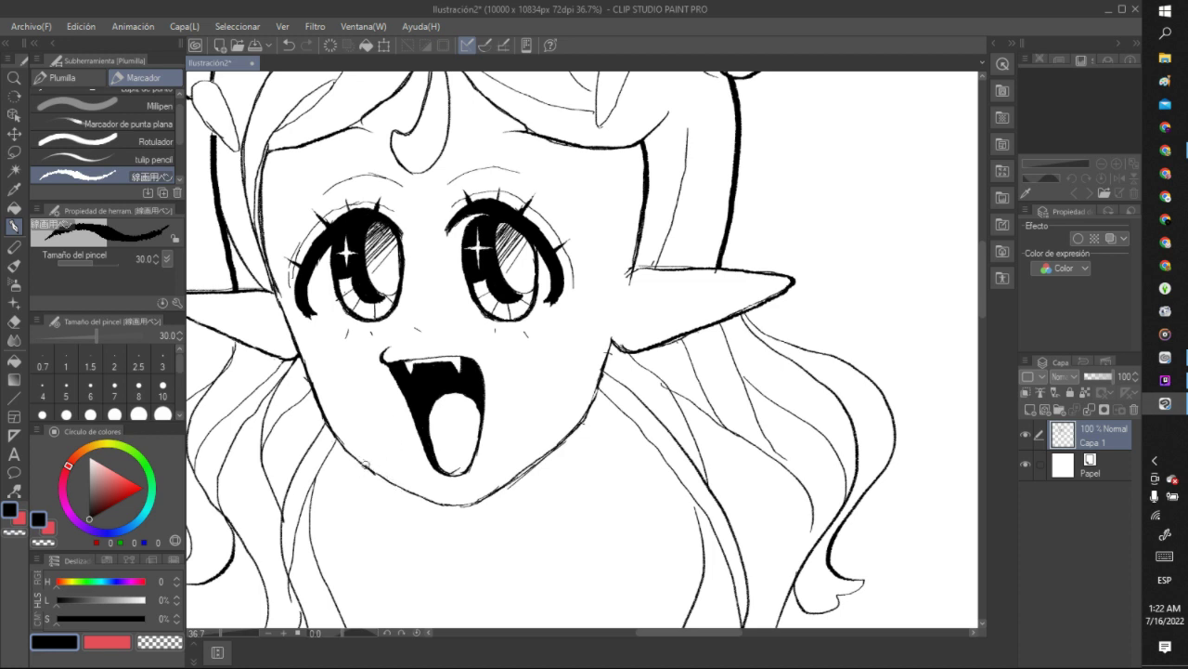
left_click_drag(353, 456, 341, 442)
left_click_drag(611, 345, 602, 389)
mouse_move(635, 328)
left_mouse_down()
mouse_move(634, 300)
mouse_move(730, 283)
left_mouse_up()
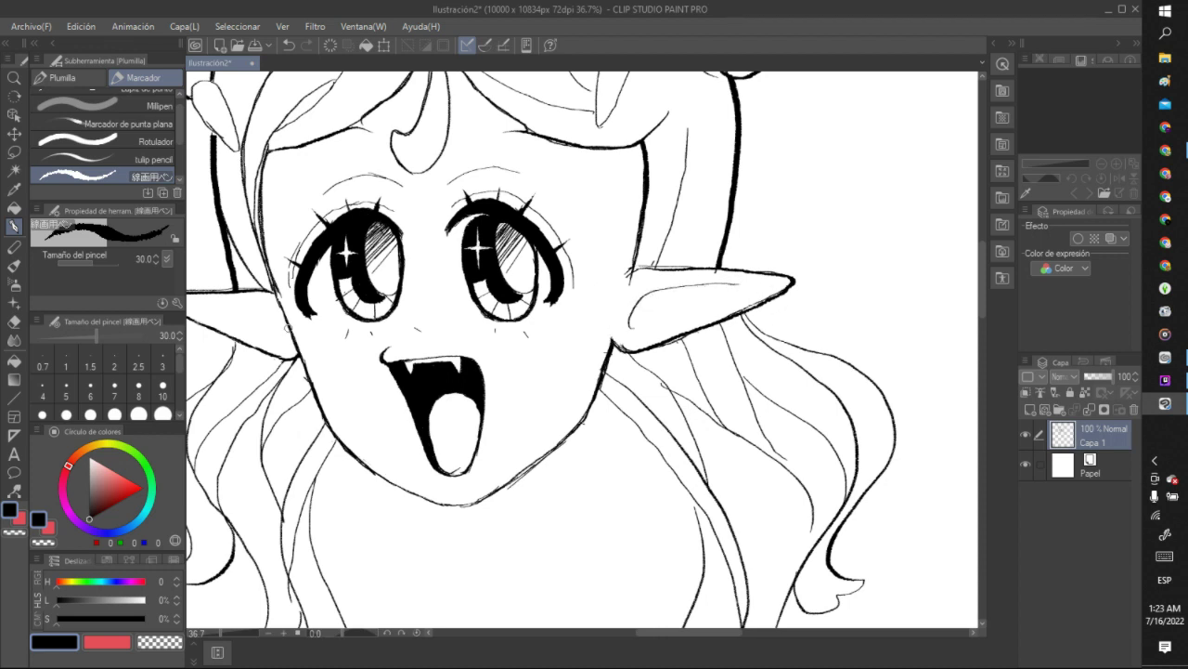
left_click_drag(286, 325, 200, 304)
Hatch the hair section between the right side of the face and the outer strand with short diagonal shading strokes.
left_click_drag(637, 163, 636, 230)
mouse_move(664, 124)
left_mouse_down()
mouse_move(641, 149)
mouse_move(655, 186)
mouse_move(641, 210)
left_mouse_up()
left_click_drag(694, 181, 637, 240)
left_click_drag(678, 210, 637, 251)
left_click_drag(682, 219, 646, 258)
left_click_drag(678, 234, 648, 262)
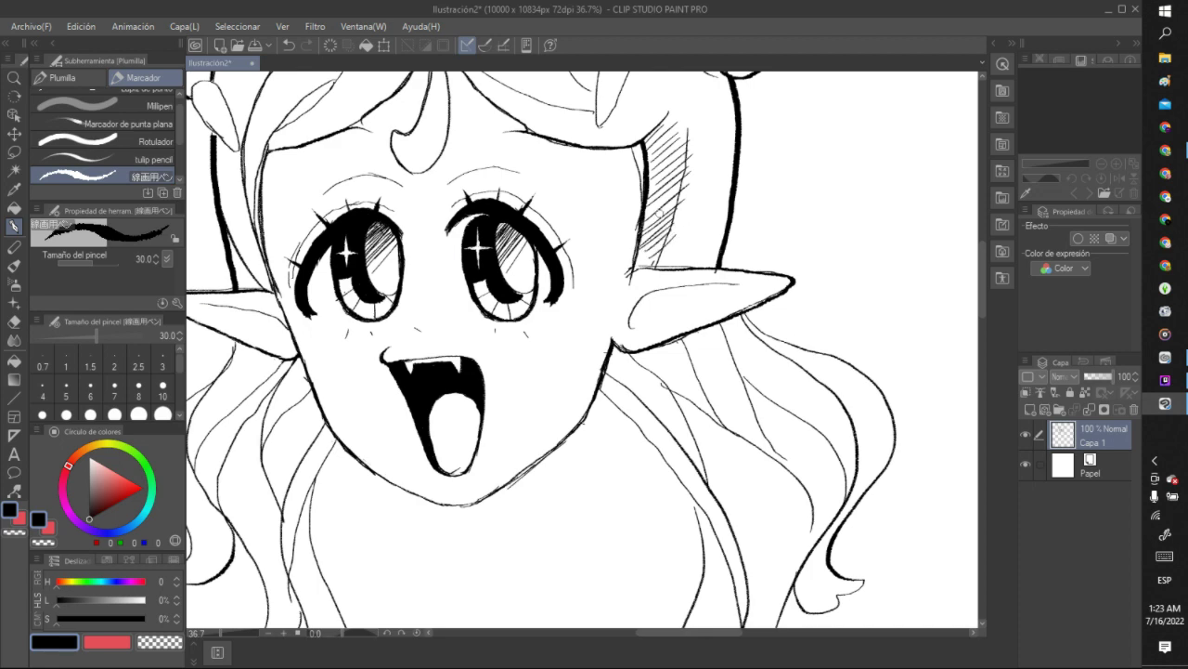
Undo the diagonal shading strokes in the hair section between the right side of the face and the outer strand.
scroll(583, 349, "down", 5)
scroll(650, 349, "up", 1)
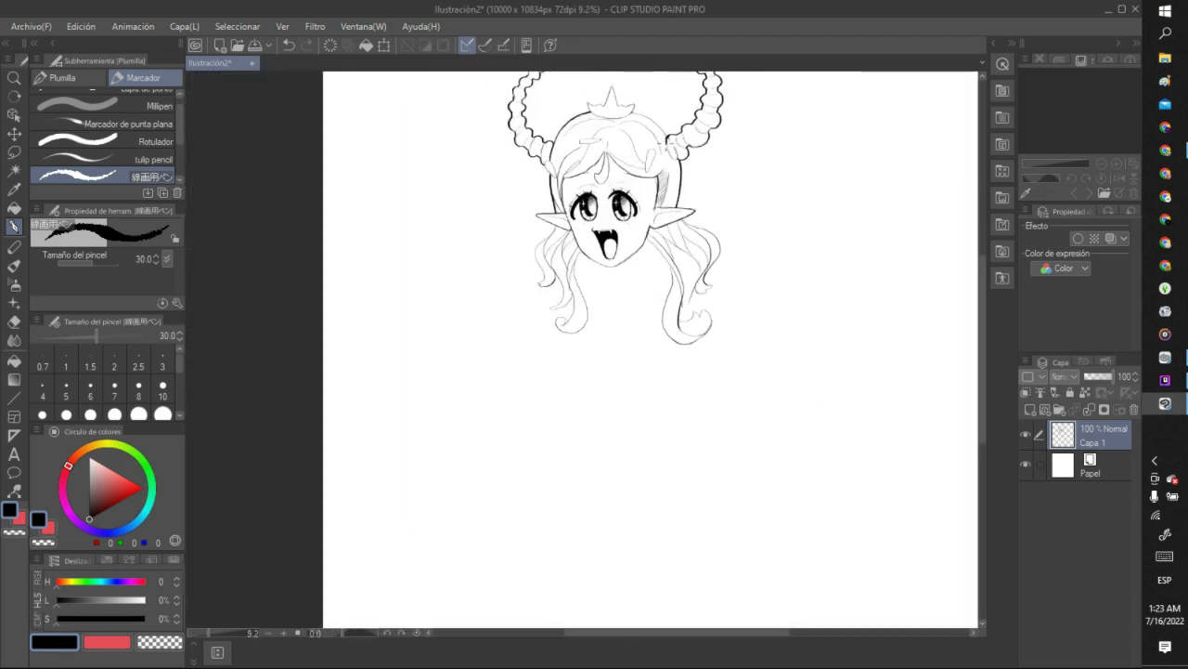
scroll(658, 129, "up", 4)
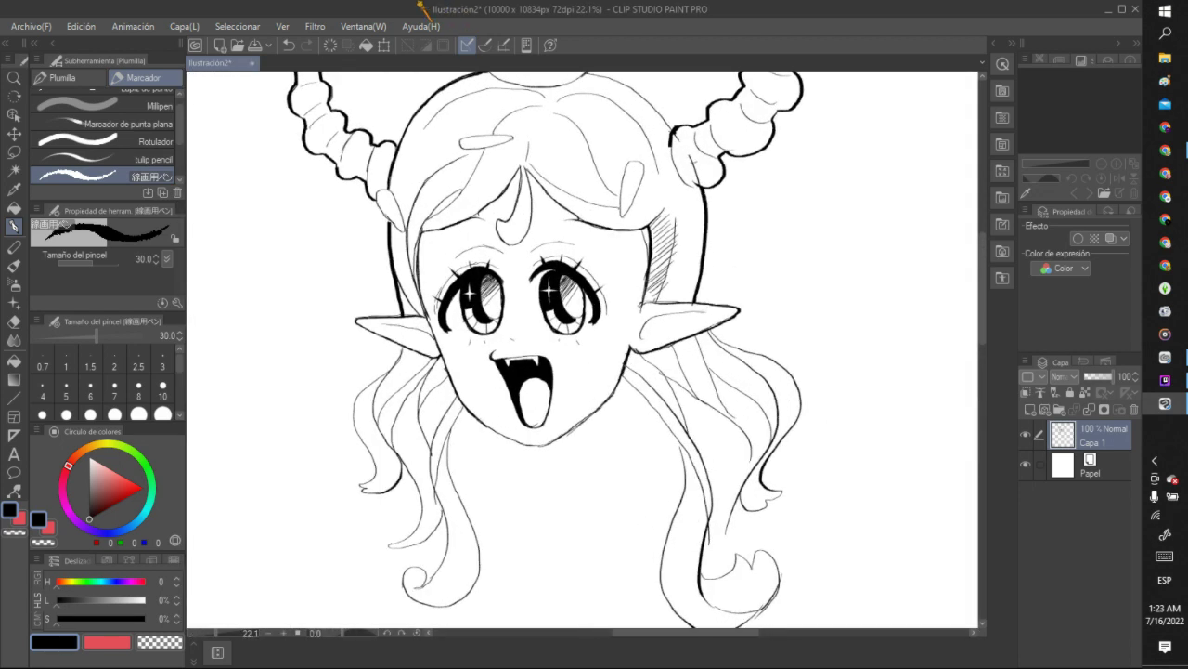
left_click(290, 46)
left_click(290, 47)
left_click(289, 47)
left_click(290, 47)
left_click(290, 47)
left_click(290, 48)
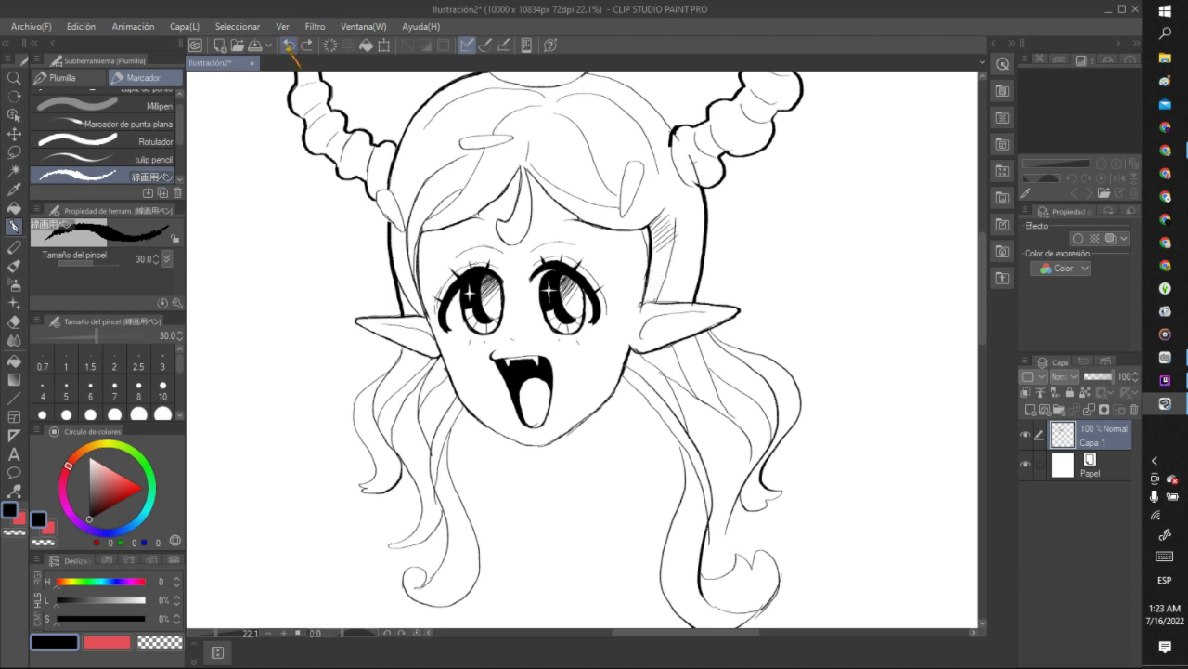
left_click(290, 46)
left_click(289, 46)
left_click(289, 46)
left_click(290, 47)
left_click(289, 46)
left_click(290, 46)
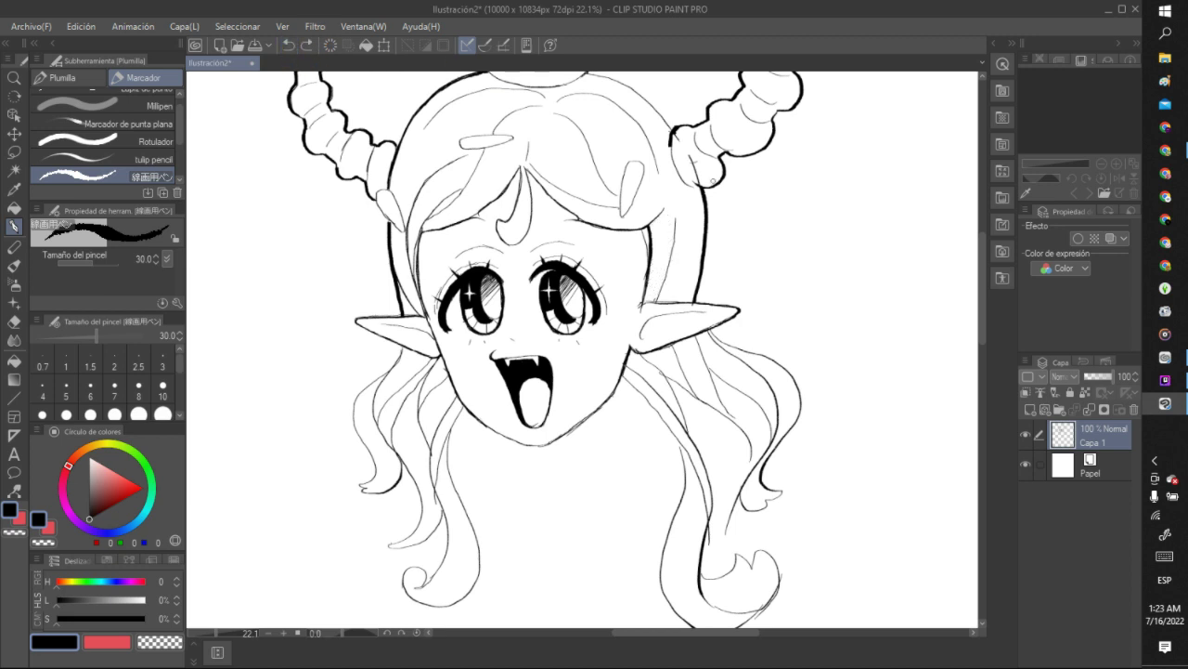
mouse_move(699, 196)
left_mouse_down()
mouse_move(650, 233)
mouse_move(663, 256)
mouse_move(652, 290)
left_mouse_up()
mouse_move(706, 262)
left_mouse_down()
mouse_move(653, 298)
mouse_move(678, 295)
left_mouse_up()
scroll(719, 275, "down", 4)
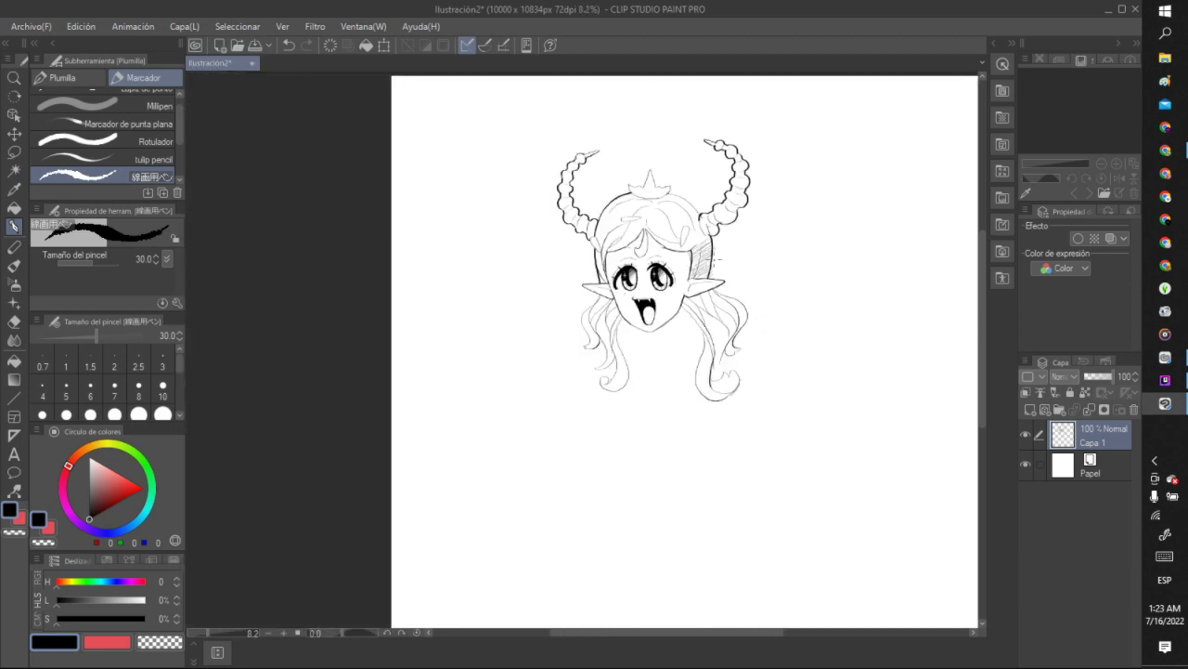
scroll(751, 260, "up", 4)
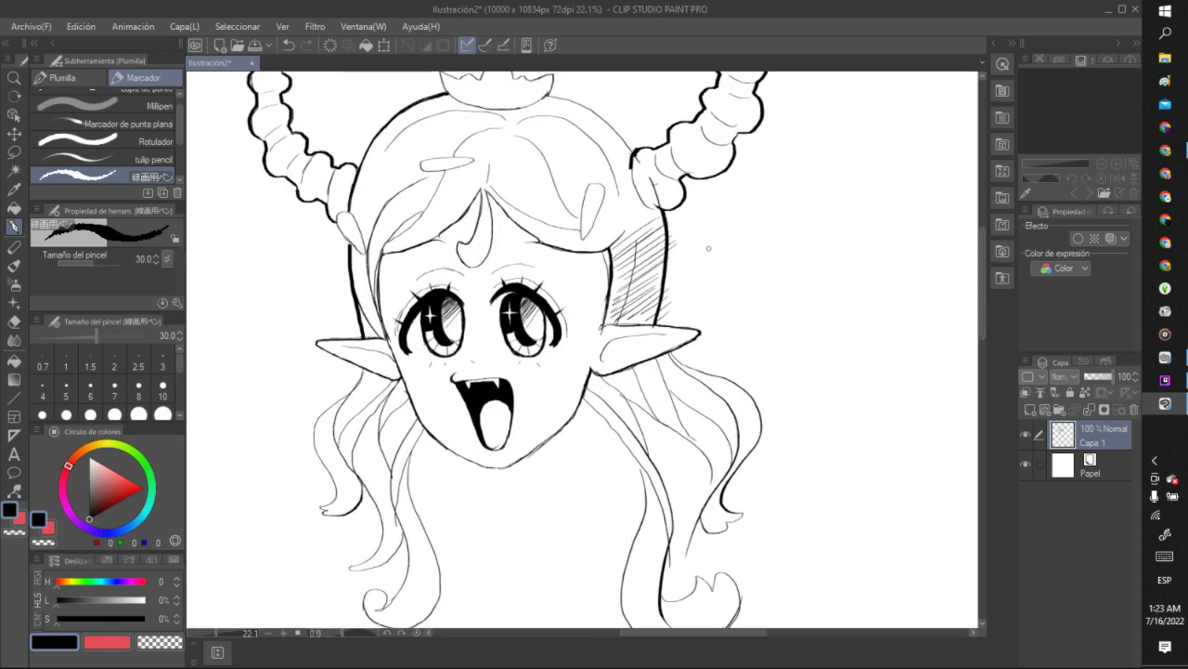
left_click(291, 46)
left_click(292, 47)
left_click(292, 47)
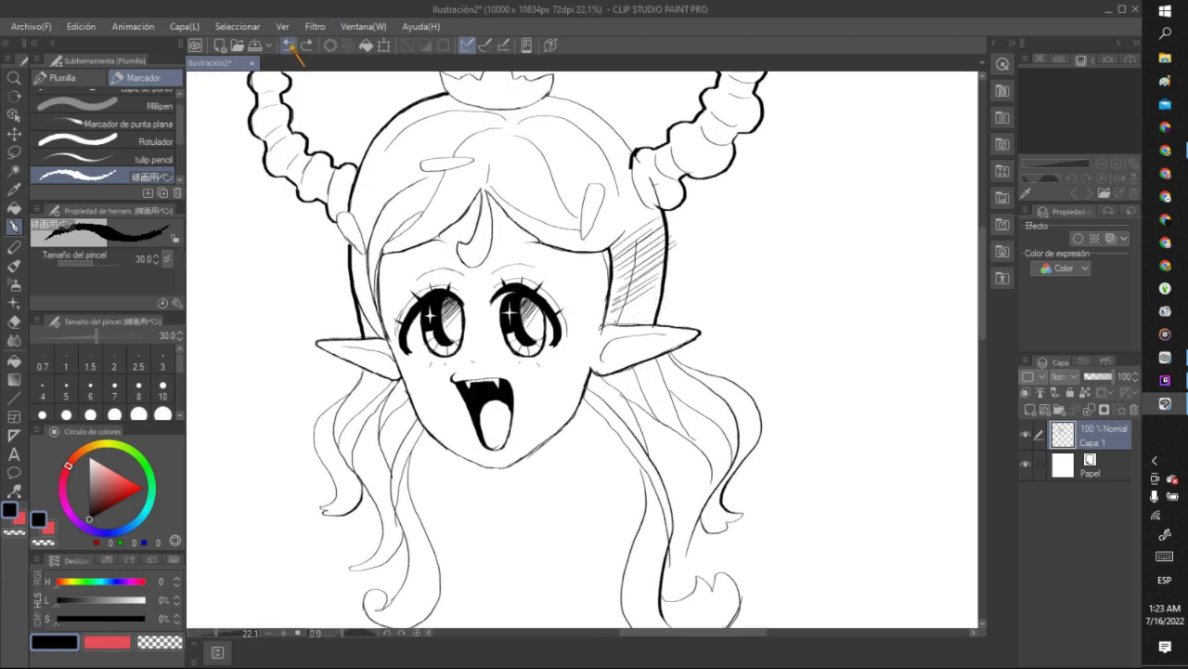
left_click(291, 46)
left_click(291, 46)
left_click(293, 48)
left_click(294, 50)
left_click(291, 46)
left_click(291, 46)
left_click(292, 46)
left_click(291, 46)
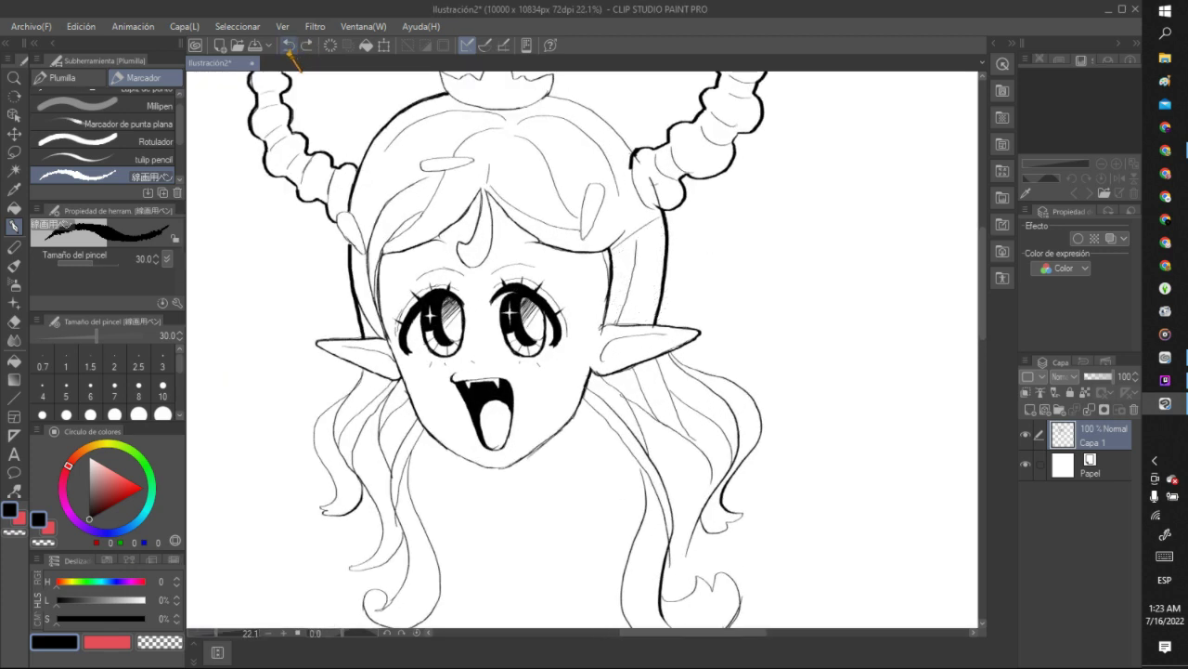
left_click(291, 46)
Hatch the hair section right of the face with closely spaced diagonal strokes running from the face edge to the outer hair outline.
scroll(652, 275, "up", 2)
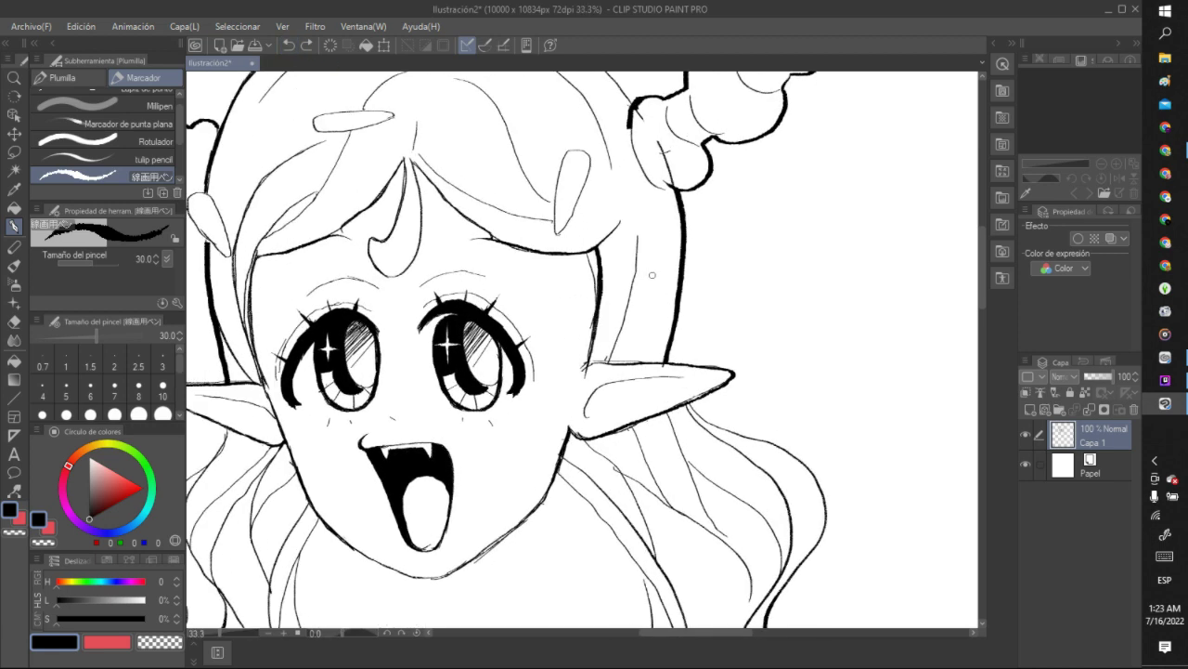
left_click_drag(595, 251, 674, 187)
left_click_drag(599, 254, 677, 190)
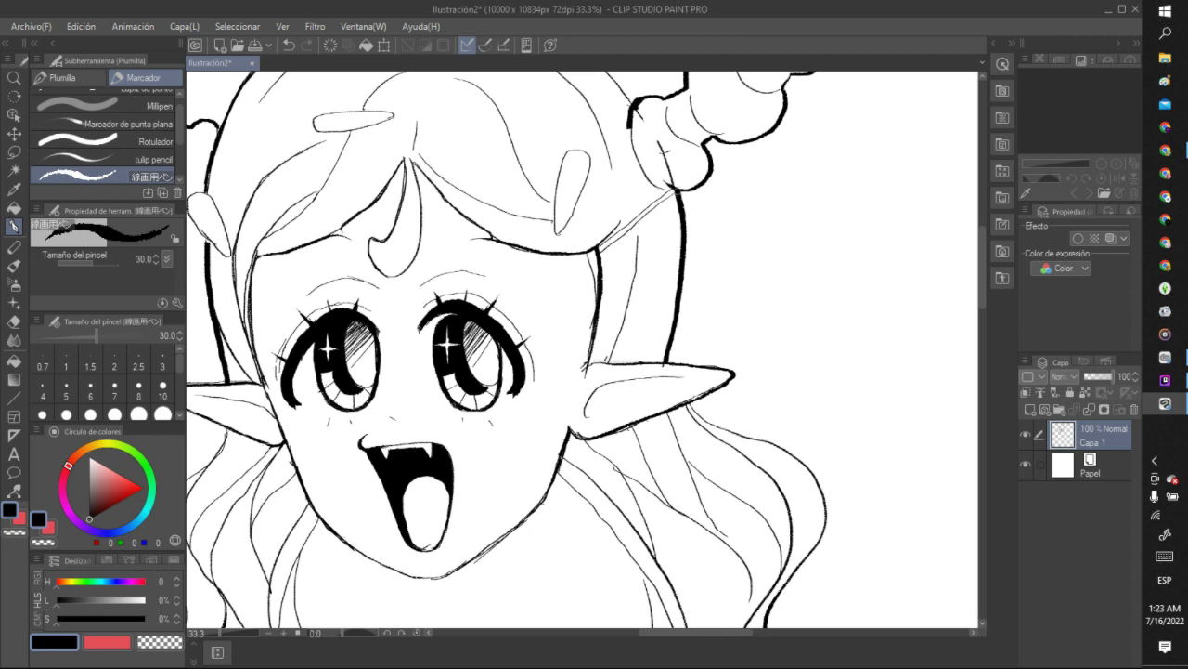
mouse_move(599, 259)
left_mouse_down()
mouse_move(678, 199)
mouse_move(619, 251)
mouse_move(672, 216)
left_mouse_up()
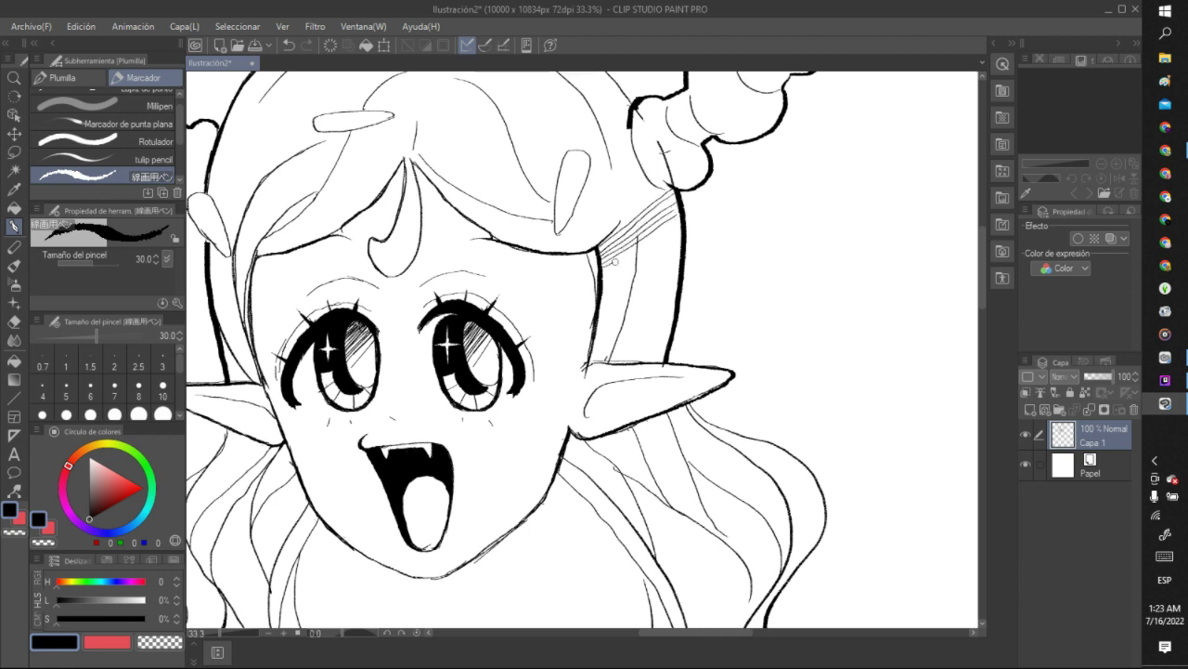
left_click_drag(615, 262, 677, 221)
left_click_drag(606, 271, 677, 225)
left_click_drag(599, 279, 674, 238)
left_click_drag(603, 281, 673, 243)
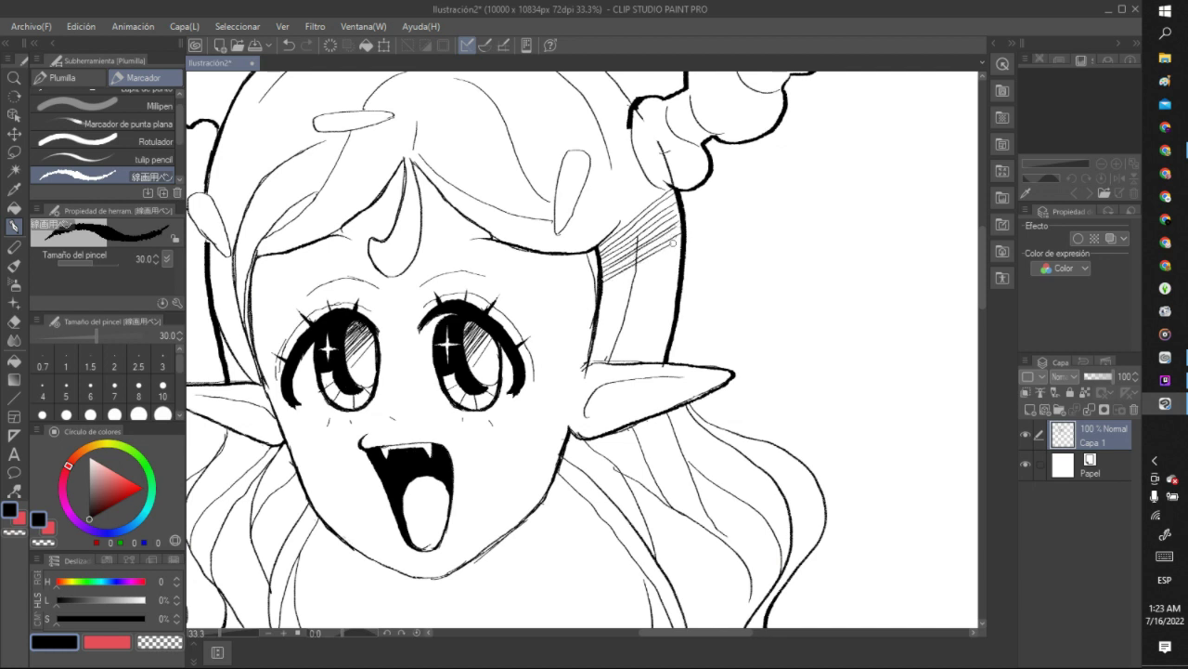
left_click_drag(599, 285, 663, 254)
left_click_drag(603, 293, 687, 247)
left_click_drag(599, 299, 684, 250)
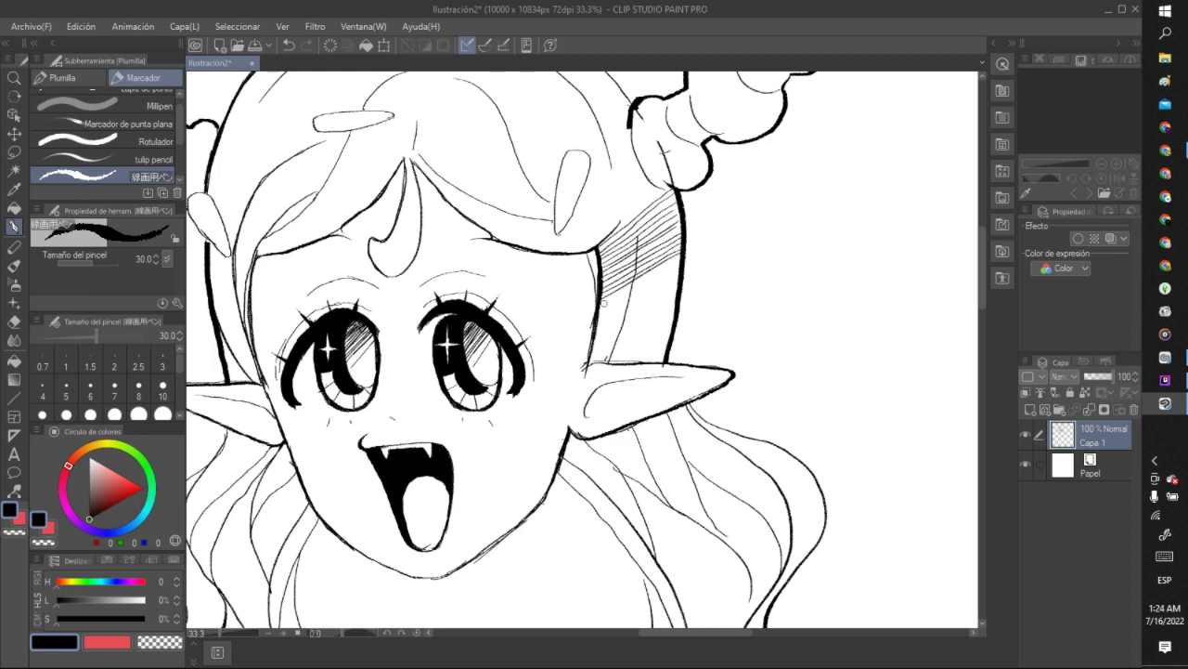
left_click_drag(604, 303, 661, 267)
left_click_drag(592, 314, 682, 260)
left_click_drag(600, 315, 678, 267)
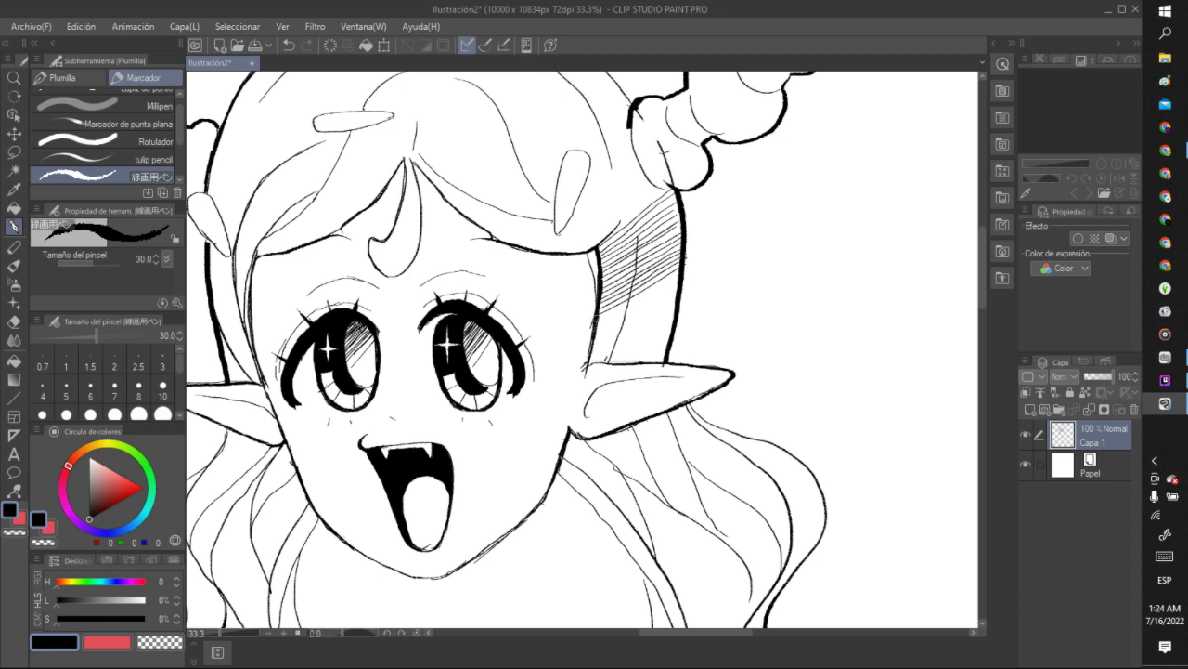
left_click_drag(594, 321, 668, 278)
left_click_drag(592, 325, 685, 272)
left_click_drag(592, 332, 682, 281)
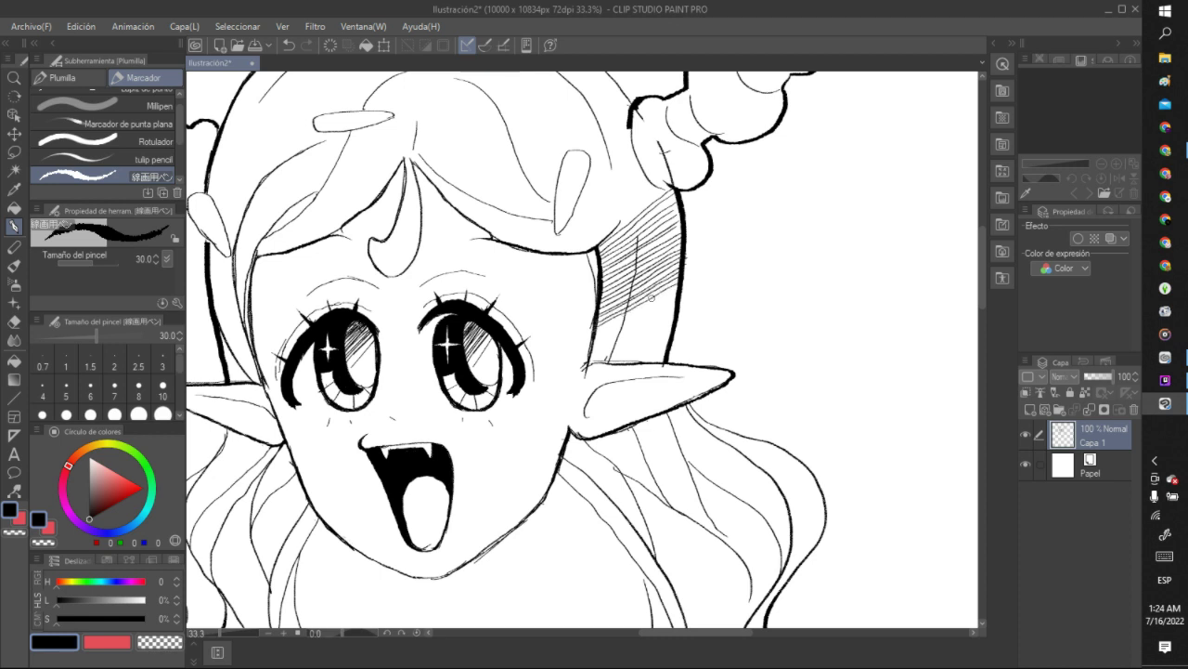
left_click_drag(592, 337, 679, 285)
left_click_drag(595, 332, 686, 290)
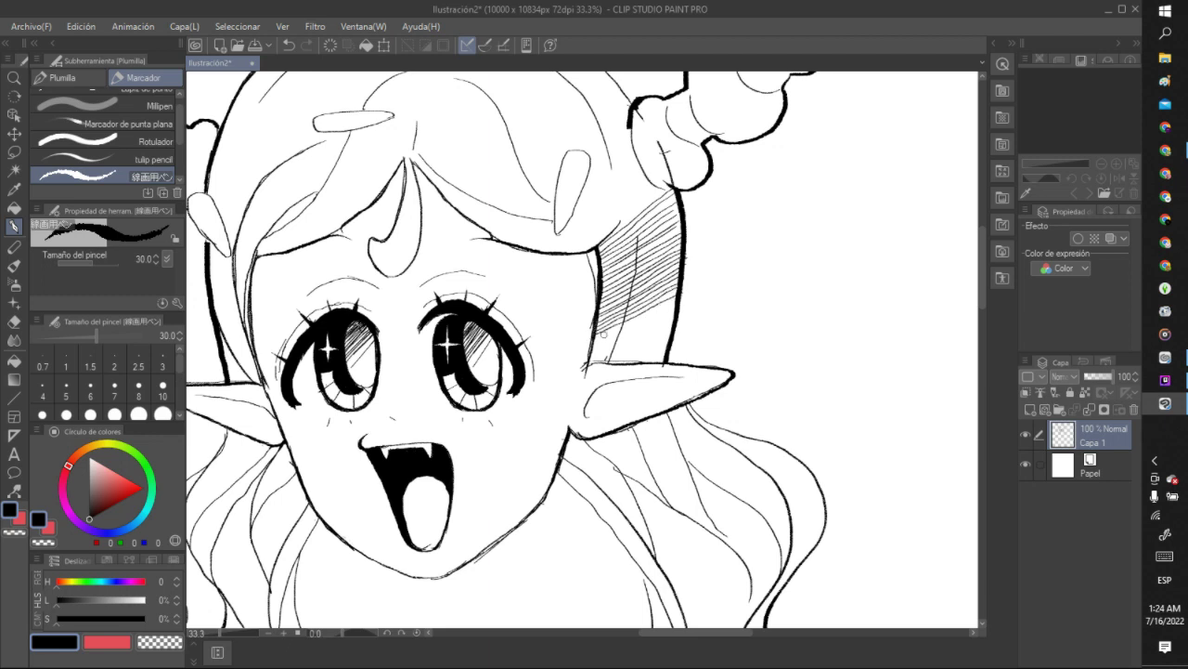
left_click_drag(595, 340, 652, 311)
left_click_drag(591, 344, 678, 297)
left_click_drag(591, 350, 653, 316)
left_click_drag(592, 355, 674, 308)
Fill the remaining gap just above the right ear with short diagonal hatching strokes, redoing the strokes that miss.
scroll(610, 322, "down", 8)
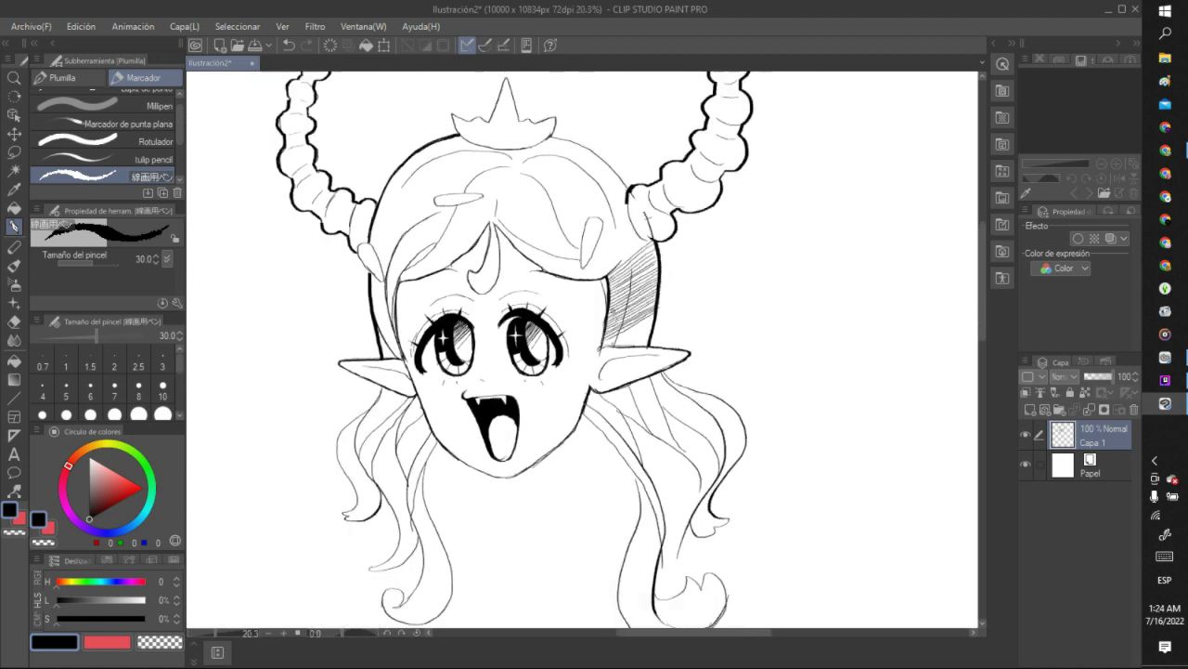
scroll(612, 303, "up", 8)
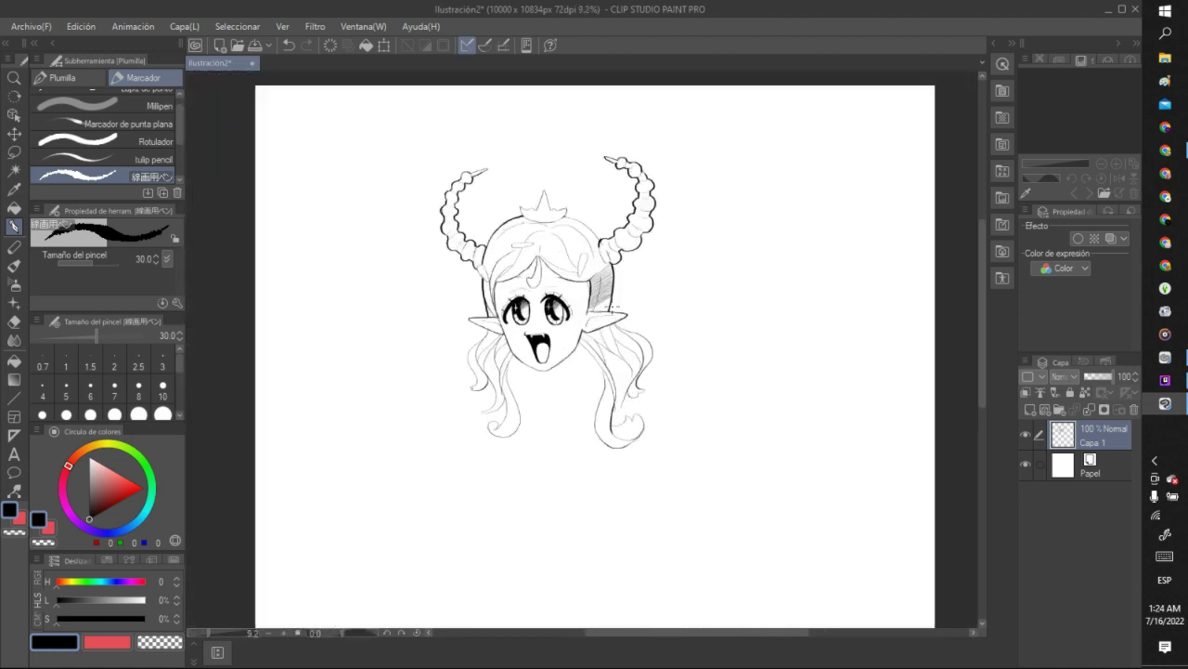
scroll(611, 302, "up", 1)
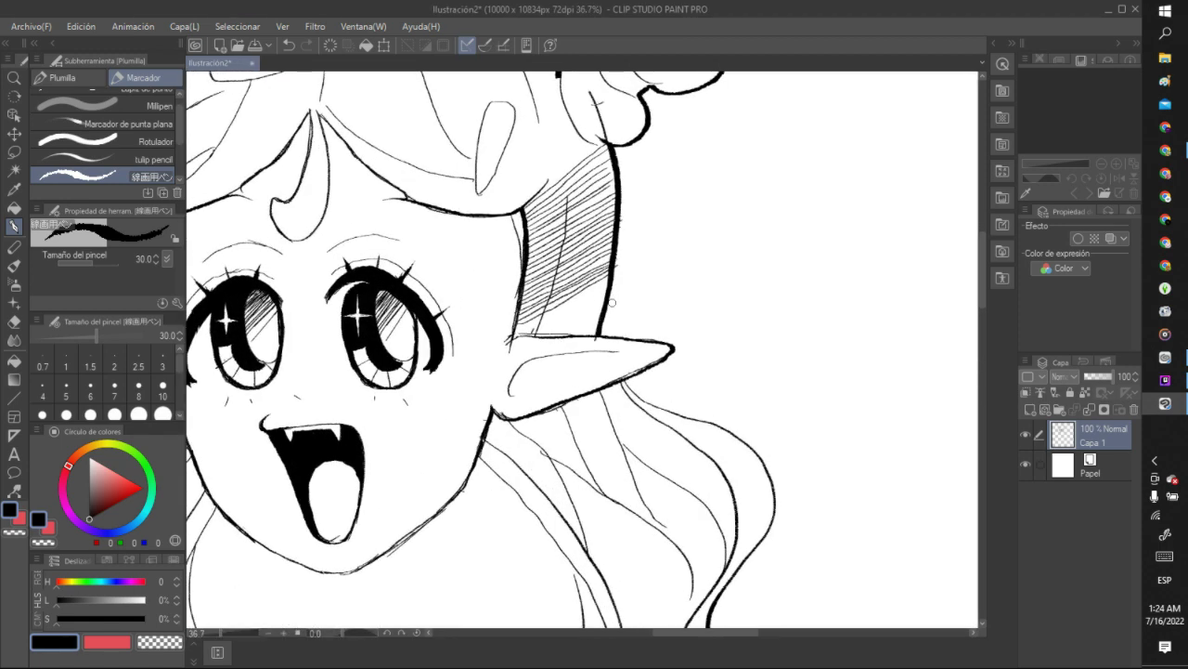
left_click_drag(518, 333, 622, 284)
left_click(291, 44)
left_click_drag(511, 336, 607, 285)
key("ctrl+z")
left_click_drag(520, 340, 603, 295)
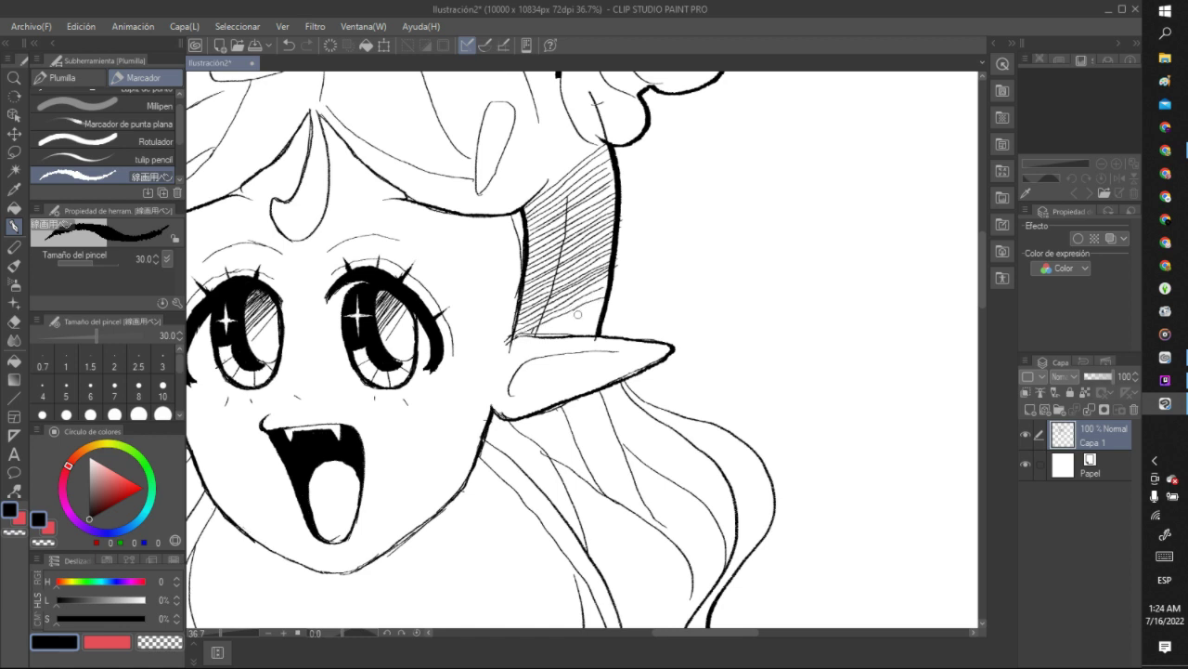
left_click_drag(537, 332, 598, 303)
left_click_drag(536, 338, 600, 312)
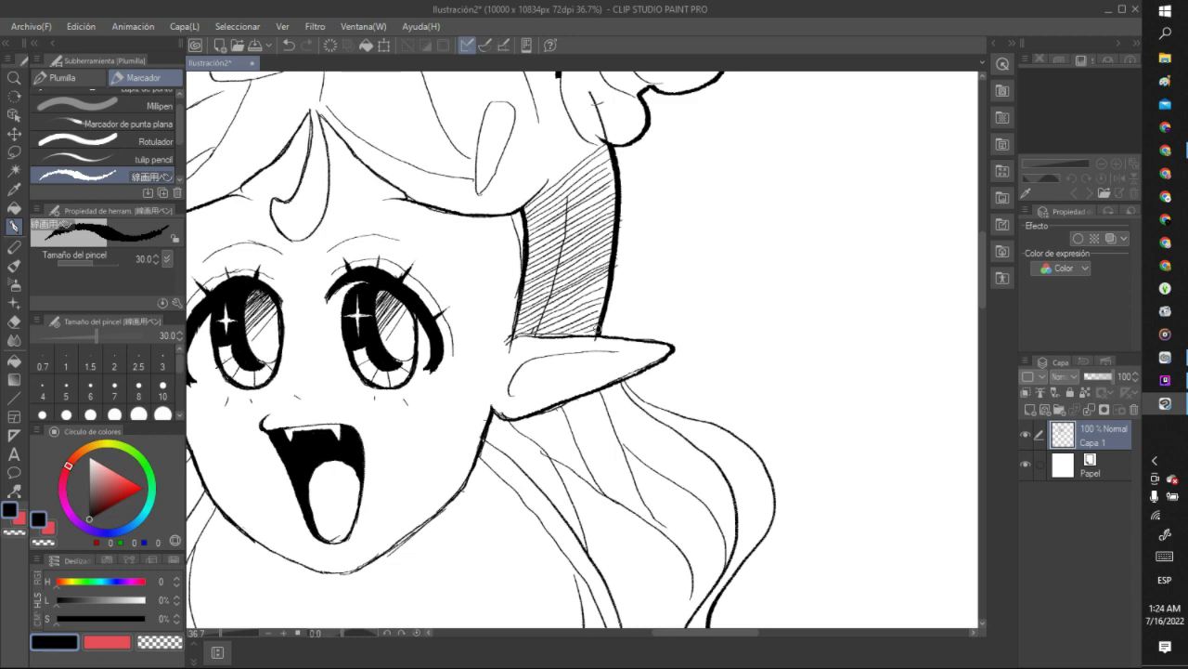
Hatch the narrow hair section between the left outer hair outline and the inner strand, down to the left ear, with diagonal strokes.
scroll(548, 282, "down", 4)
scroll(456, 268, "down", 1)
scroll(456, 267, "up", 4)
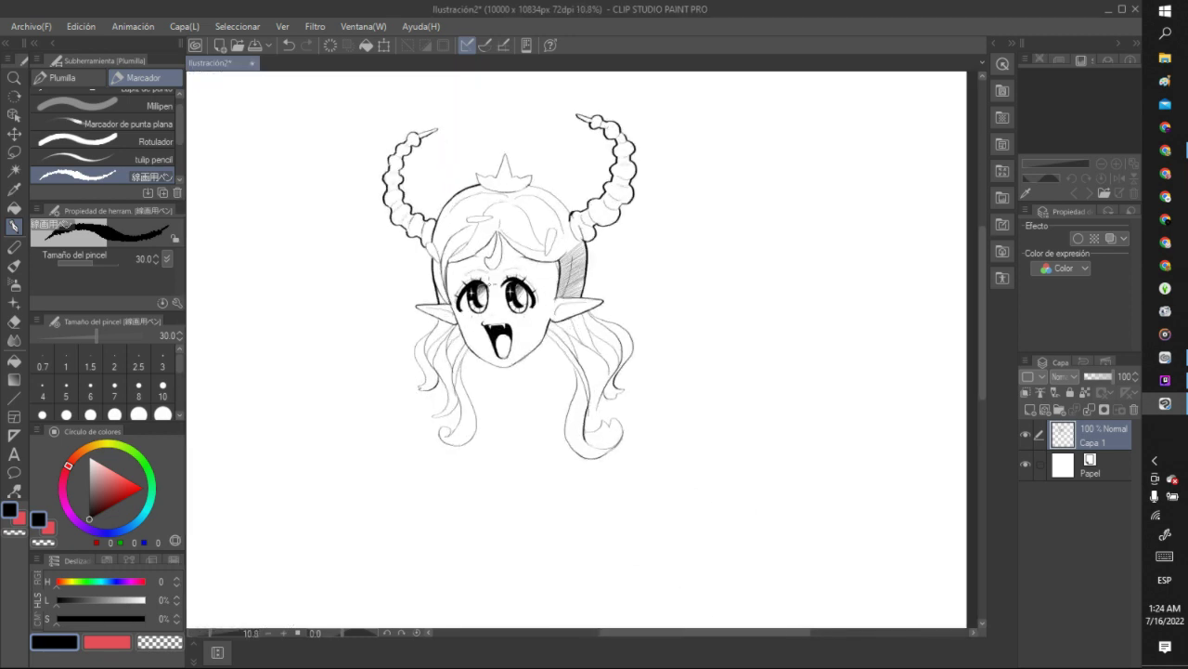
scroll(456, 268, "up", 2)
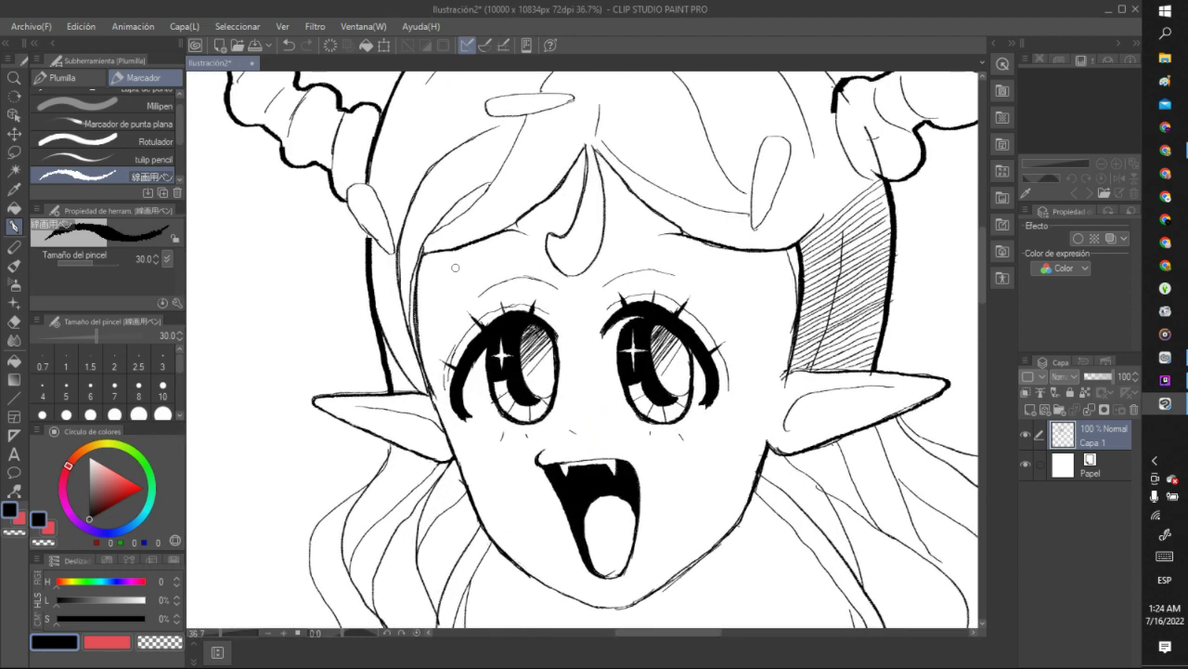
scroll(456, 267, "up", 1)
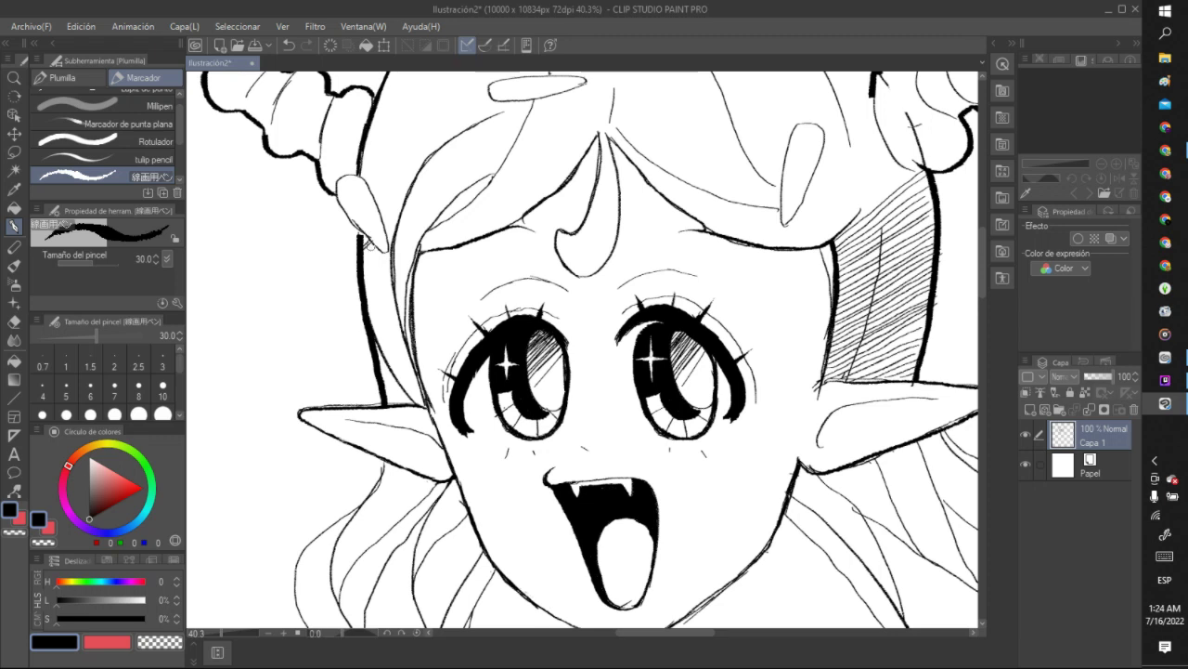
left_click_drag(377, 246, 361, 282)
mouse_move(380, 277)
left_mouse_down()
mouse_move(364, 289)
mouse_move(375, 299)
mouse_move(362, 318)
mouse_move(377, 302)
left_mouse_up()
mouse_move(386, 295)
left_mouse_down()
mouse_move(370, 314)
mouse_move(380, 331)
mouse_move(371, 366)
left_mouse_up()
left_click_drag(407, 327, 377, 386)
mouse_move(409, 346)
left_mouse_down()
mouse_move(380, 384)
mouse_move(379, 401)
mouse_move(395, 397)
mouse_move(383, 411)
left_mouse_up()
mouse_move(420, 371)
left_mouse_down()
mouse_move(392, 411)
mouse_move(409, 408)
left_mouse_up()
Shade the top of the hair just beneath the left ear with short diagonal hatching strokes.
scroll(432, 377, "down", 10)
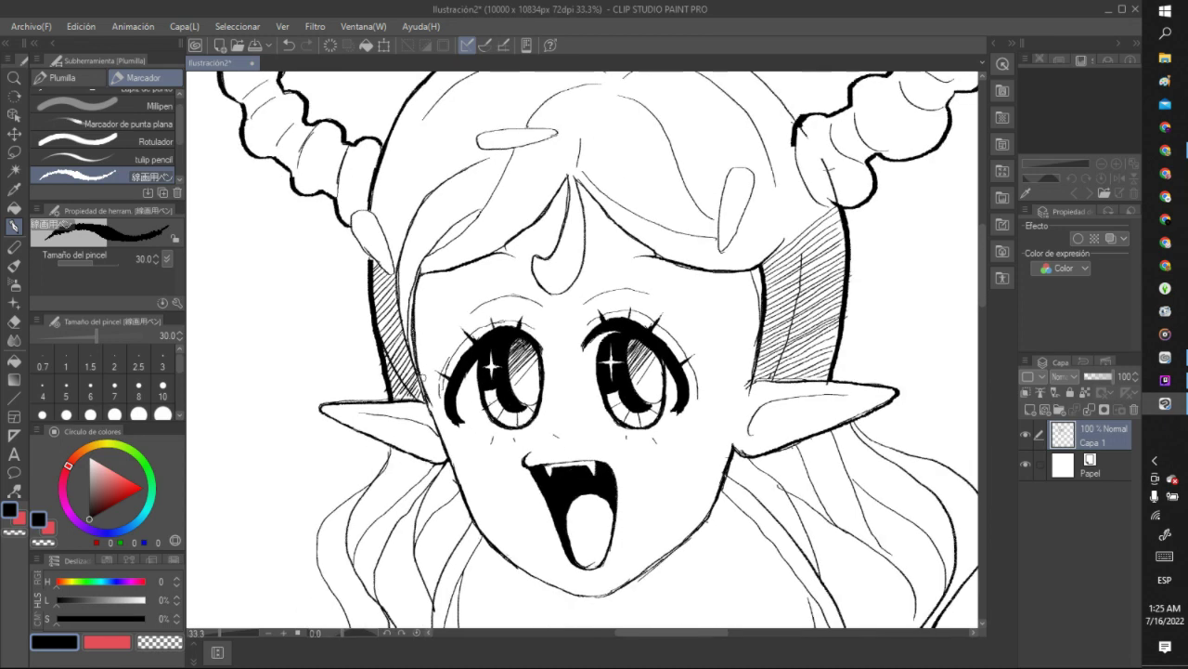
scroll(427, 394, "up", 10)
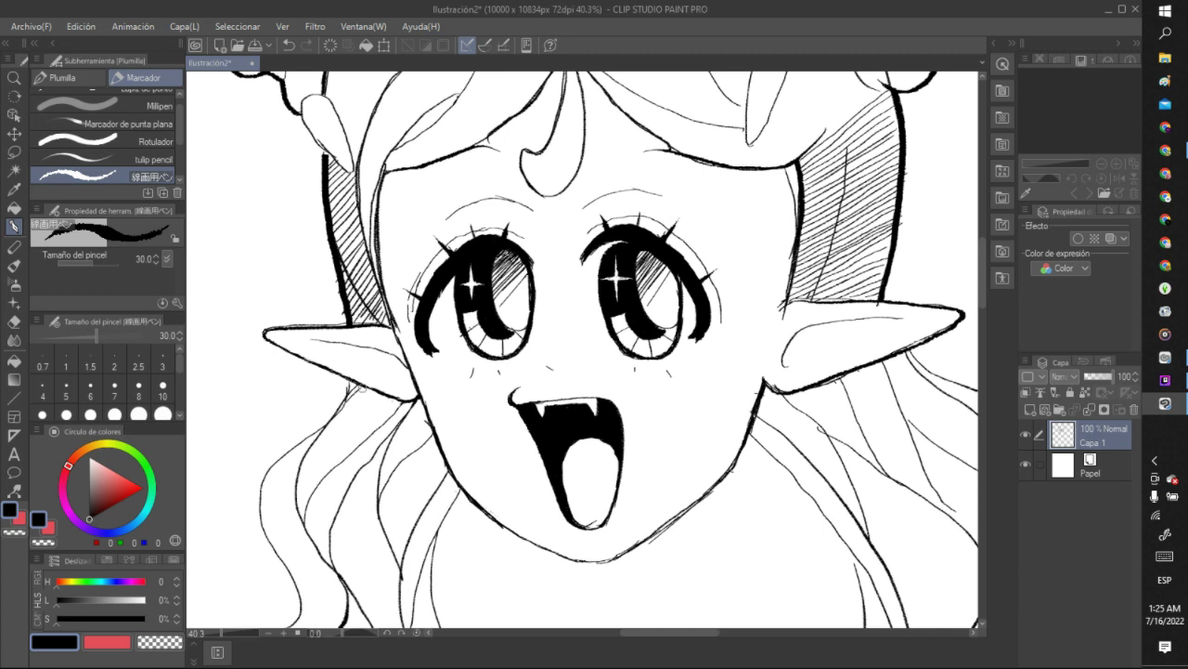
mouse_move(383, 386)
left_mouse_down()
mouse_move(342, 415)
mouse_move(379, 396)
mouse_move(347, 428)
mouse_move(392, 398)
mouse_move(401, 404)
left_mouse_up()
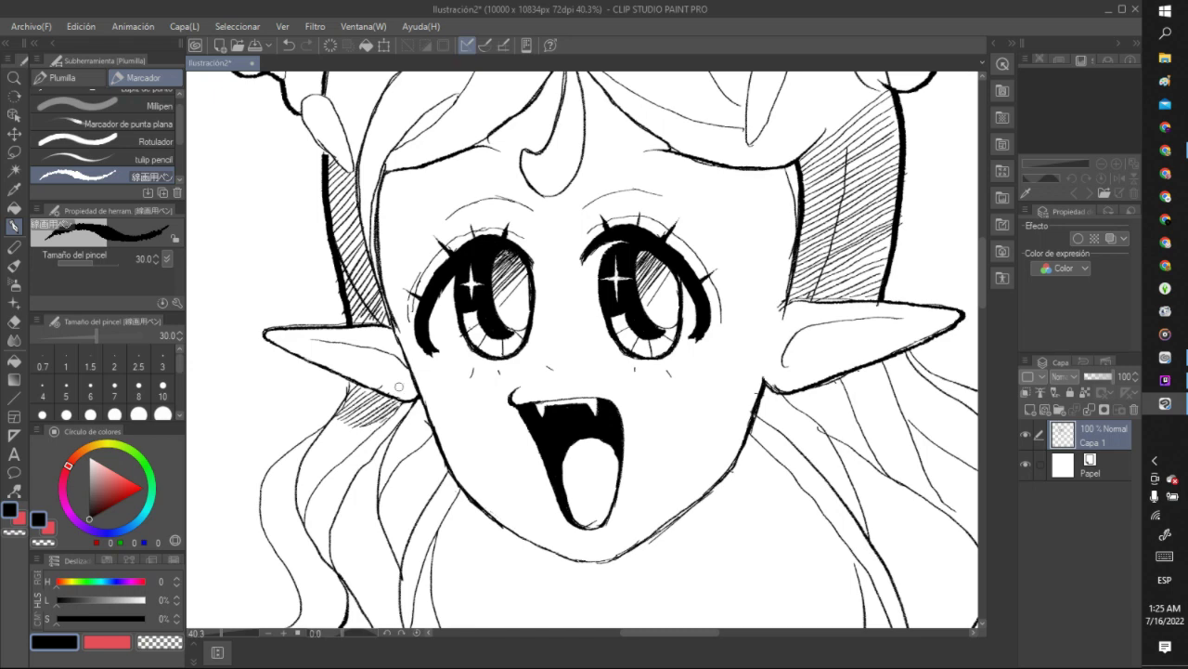
Hatch the inside of the right ear with short diagonal strokes below its inner contour line.
scroll(399, 386, "down", 10)
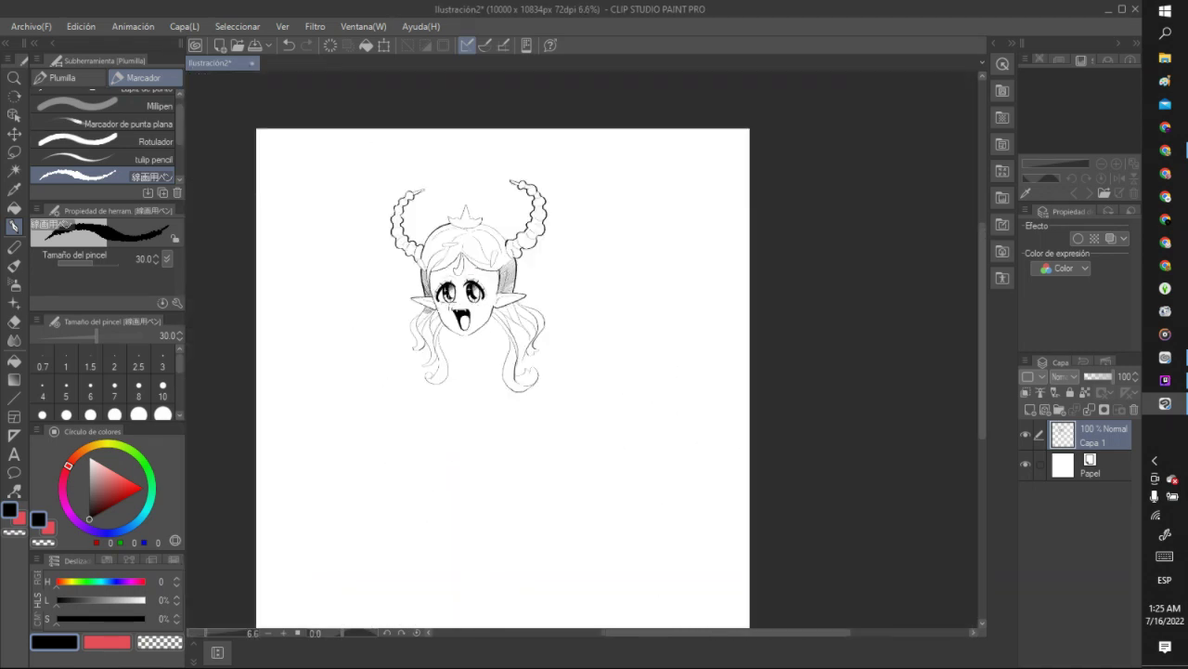
scroll(557, 310, "down", 1)
scroll(557, 310, "up", 7)
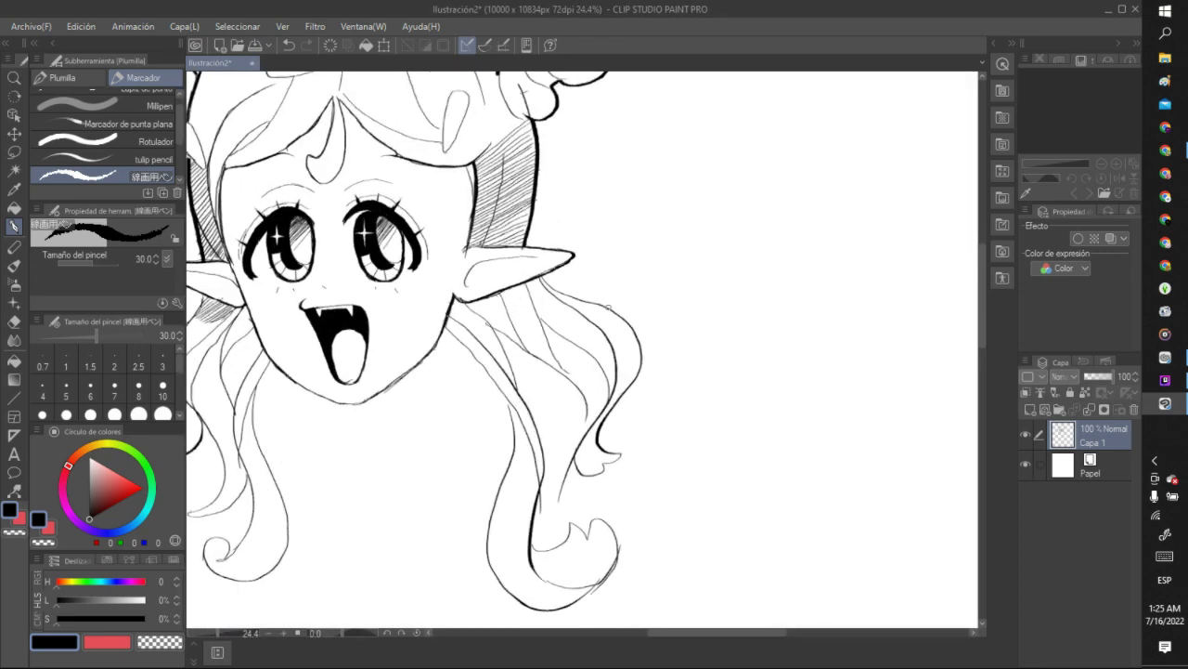
scroll(435, 266, "up", 4)
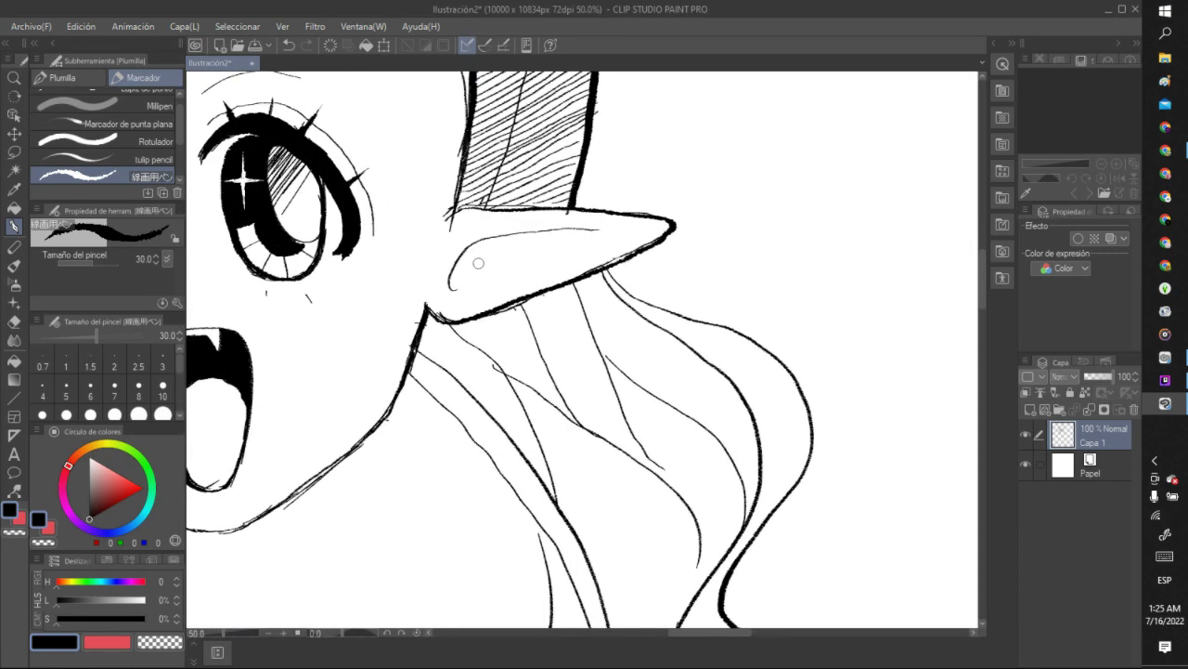
mouse_move(462, 251)
left_mouse_down()
mouse_move(485, 242)
mouse_move(460, 288)
left_mouse_up()
mouse_move(497, 238)
left_mouse_down()
mouse_move(465, 286)
mouse_move(492, 275)
left_mouse_up()
mouse_move(535, 229)
left_mouse_down()
mouse_move(507, 267)
mouse_move(576, 227)
left_mouse_up()
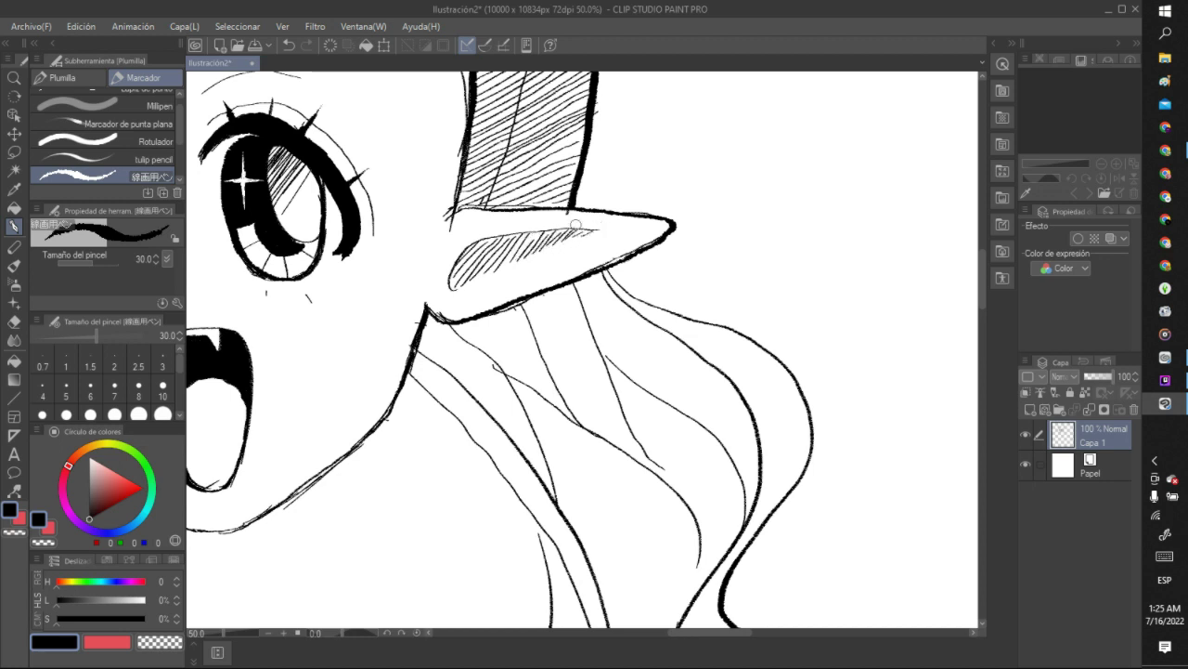
Hatch the inside of the left ear with short diagonal strokes below its inner contour line.
scroll(576, 225, "down", 10)
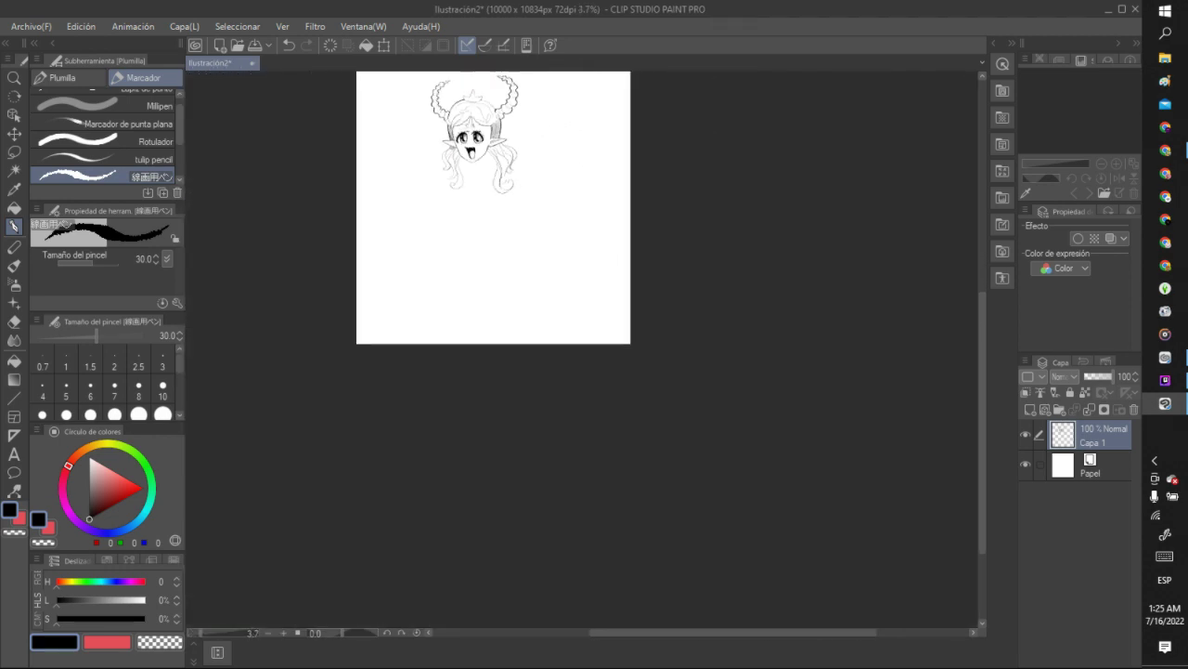
scroll(467, 129, "up", 7)
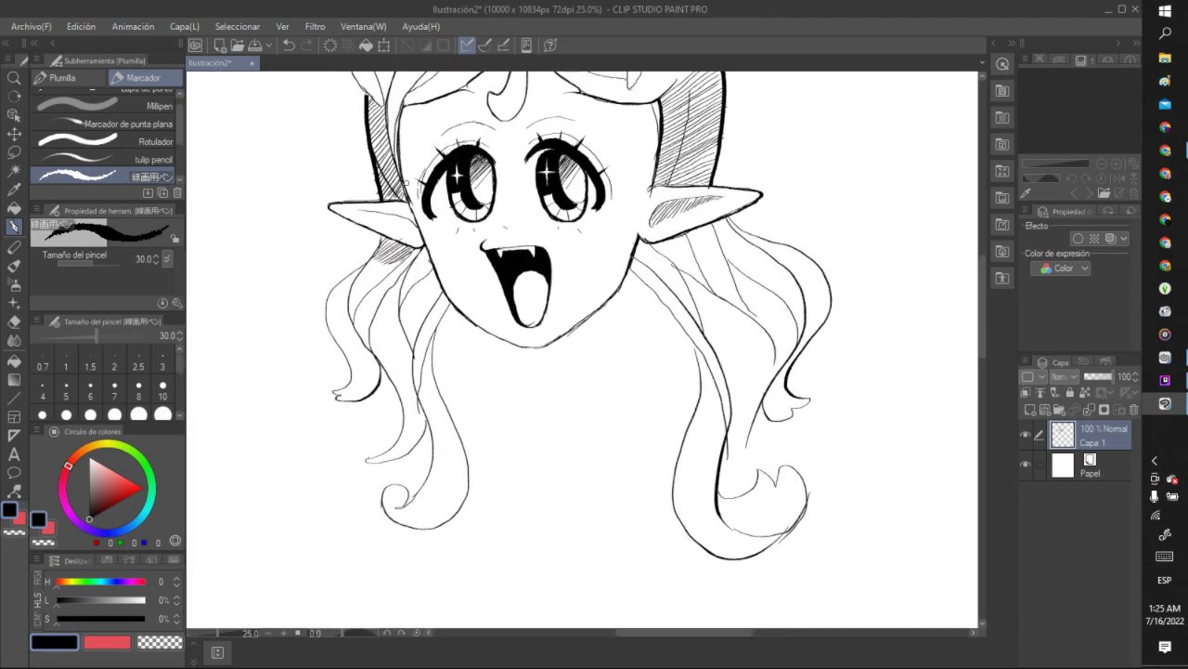
scroll(406, 182, "up", 3)
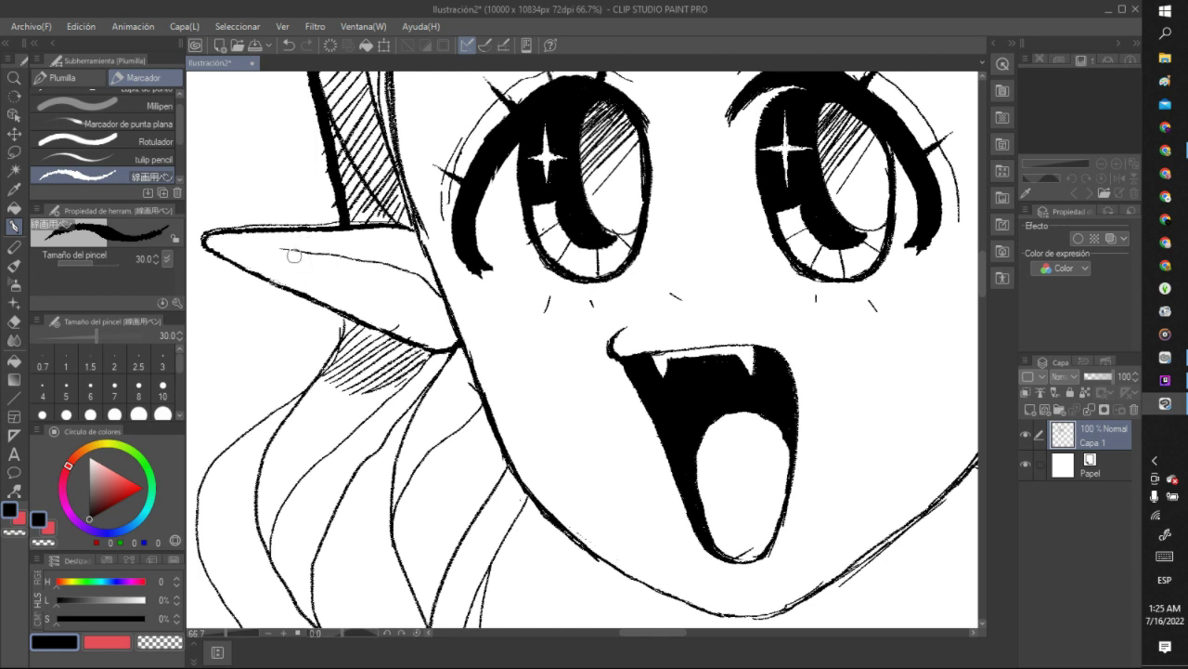
mouse_move(293, 249)
left_mouse_down()
mouse_move(331, 256)
mouse_move(328, 268)
mouse_move(358, 260)
mouse_move(351, 276)
mouse_move(381, 264)
mouse_move(368, 281)
mouse_move(402, 270)
mouse_move(390, 288)
mouse_move(409, 272)
mouse_move(392, 292)
mouse_move(437, 290)
left_mouse_up()
scroll(456, 292, "down", 1)
scroll(456, 291, "down", 6)
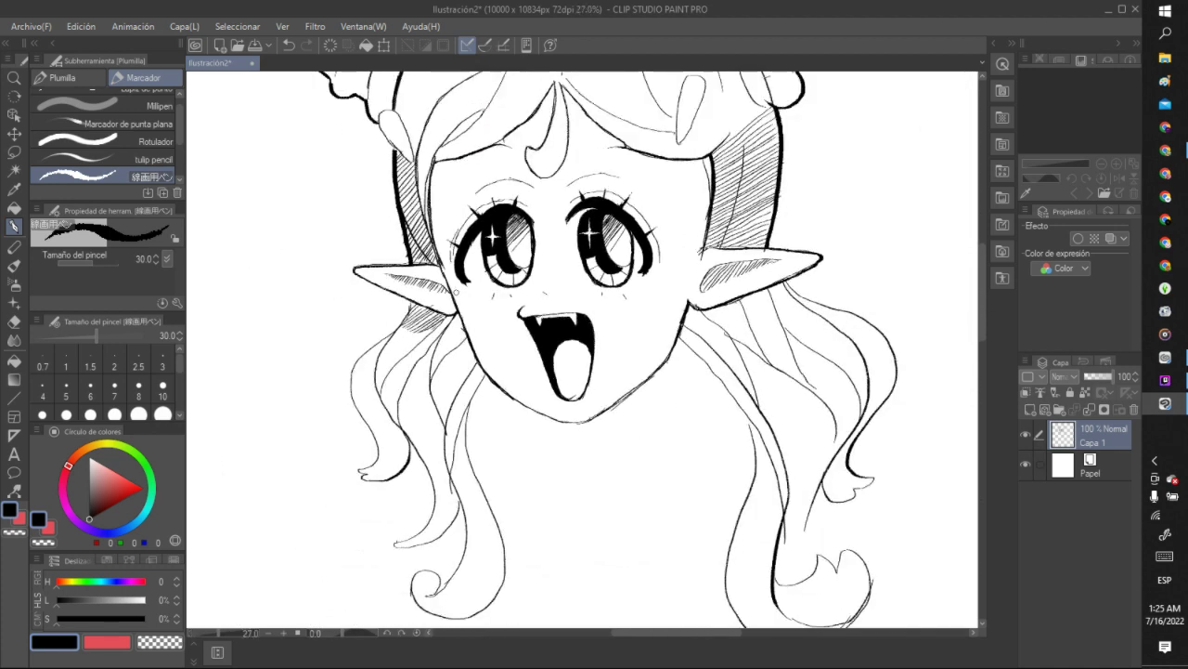
Hatch the tongue inside the open mouth with diagonal strokes from its upper edge down to the tip.
scroll(514, 315, "up", 6)
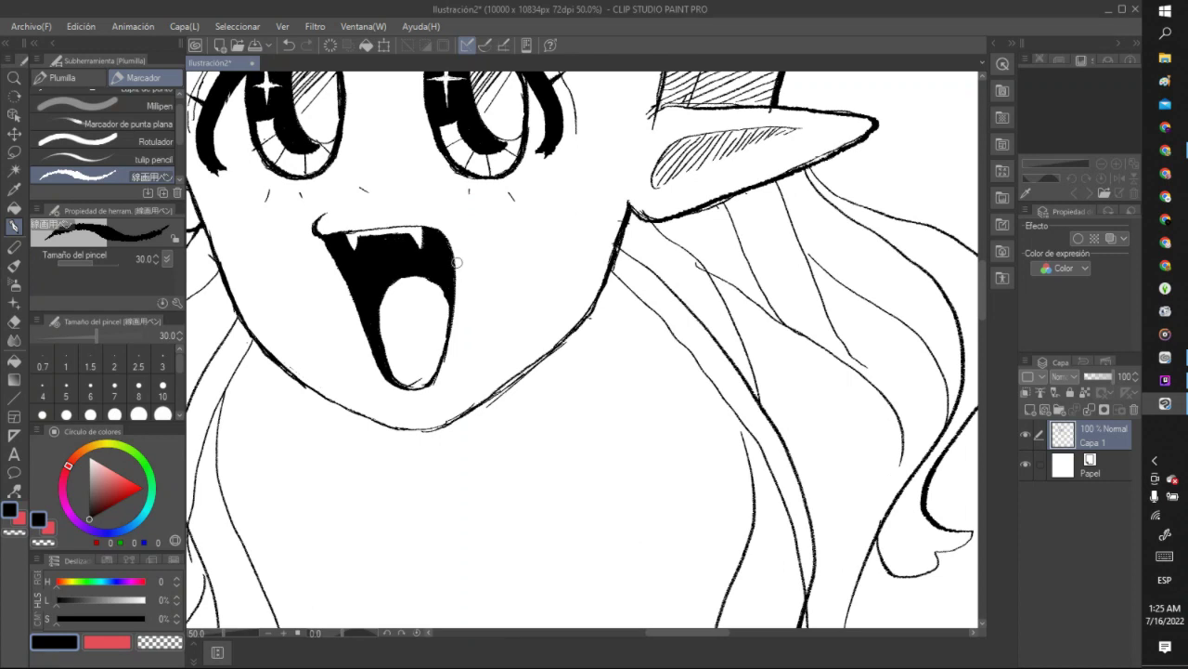
mouse_move(381, 309)
left_mouse_down()
mouse_move(429, 265)
mouse_move(372, 344)
mouse_move(429, 282)
left_mouse_up()
mouse_move(387, 337)
left_mouse_down()
mouse_move(415, 314)
mouse_move(397, 337)
mouse_move(451, 288)
left_mouse_up()
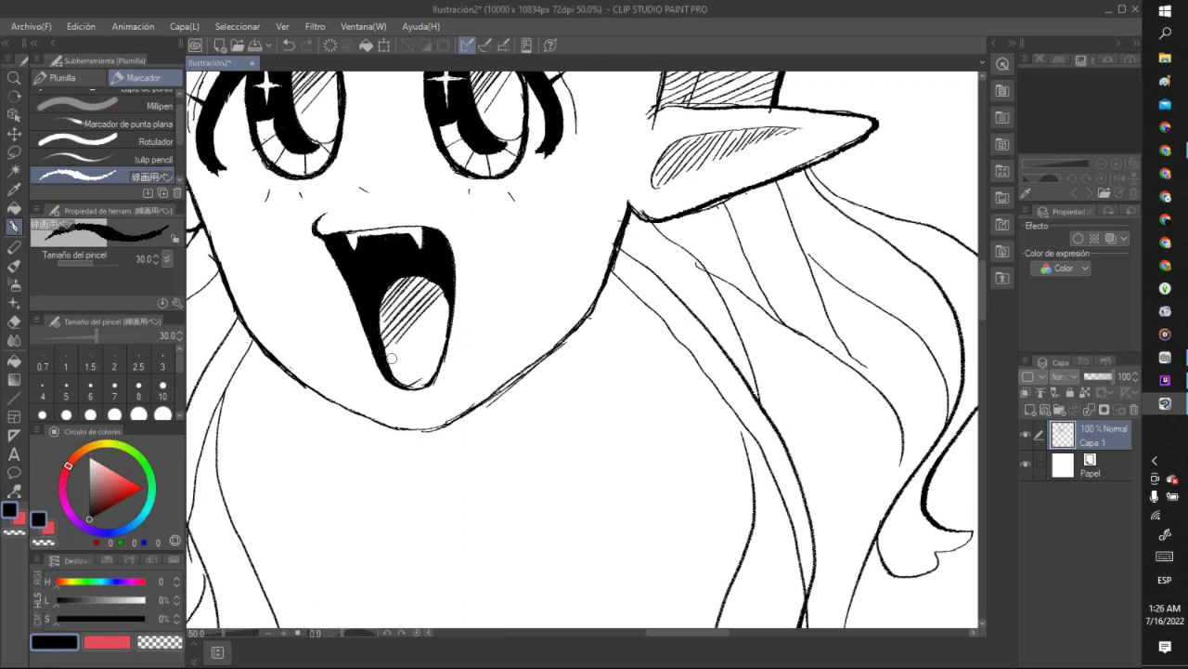
mouse_move(385, 364)
left_mouse_down()
mouse_move(446, 304)
mouse_move(445, 318)
left_mouse_up()
left_click_drag(402, 384, 446, 337)
Try hatching the upper eyelids of both eyes with short strokes between the crease lines and the lashes.
scroll(477, 310, "down", 6)
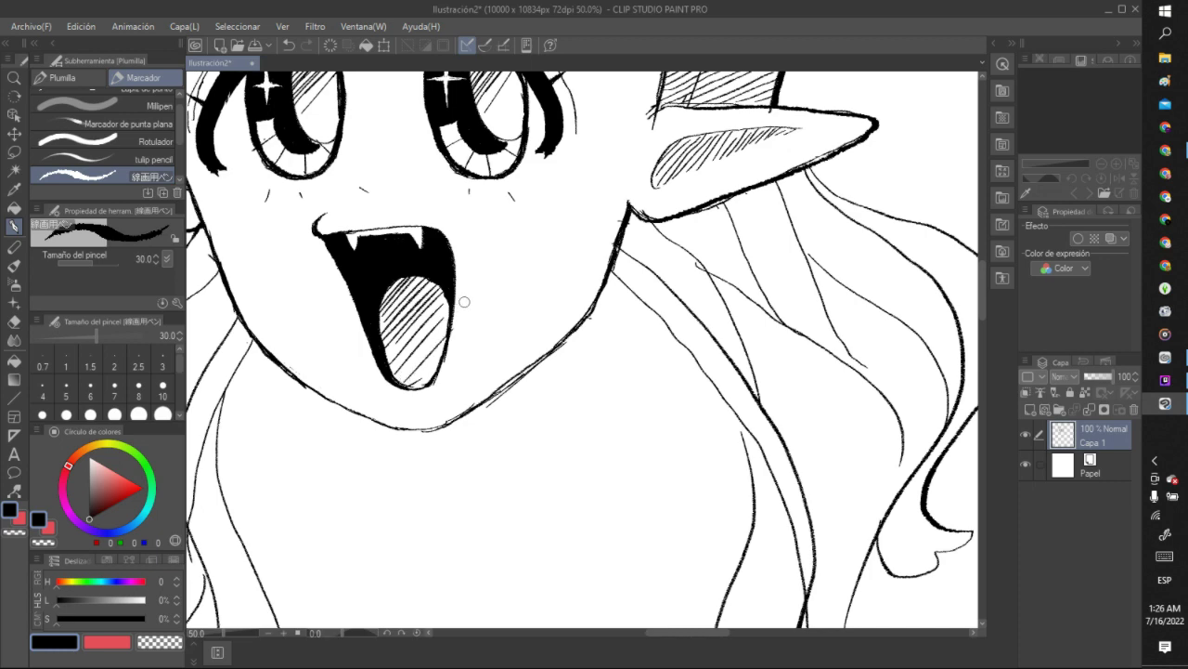
scroll(536, 298, "down", 1)
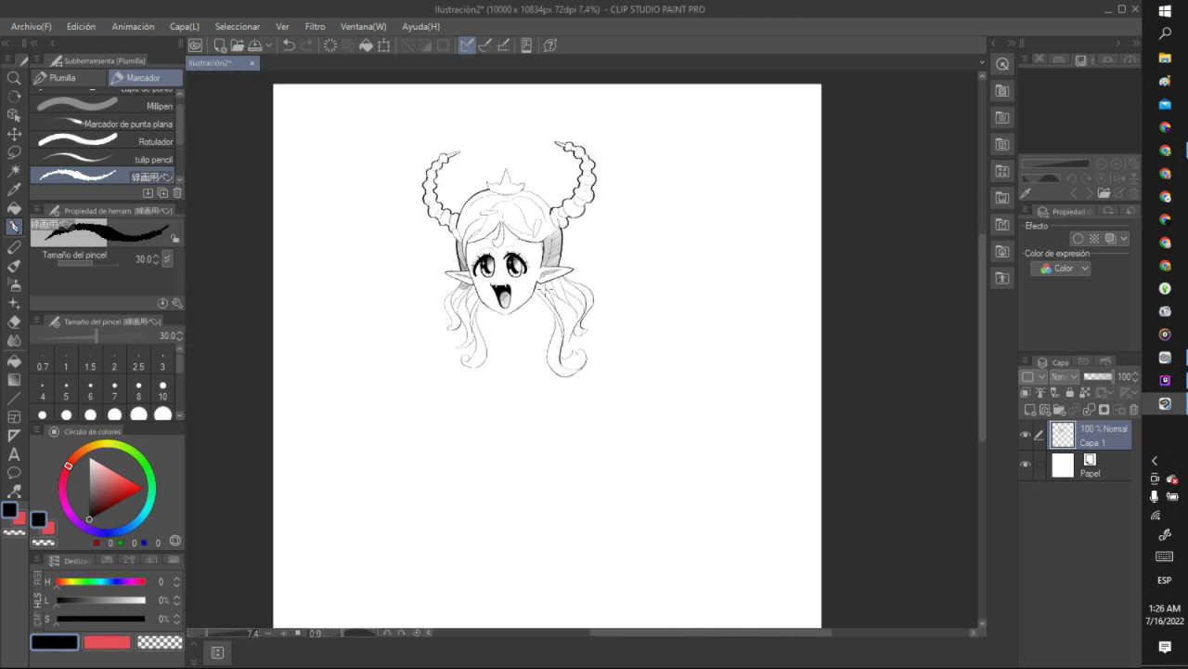
scroll(458, 231, "down", 2)
scroll(513, 239, "up", 4)
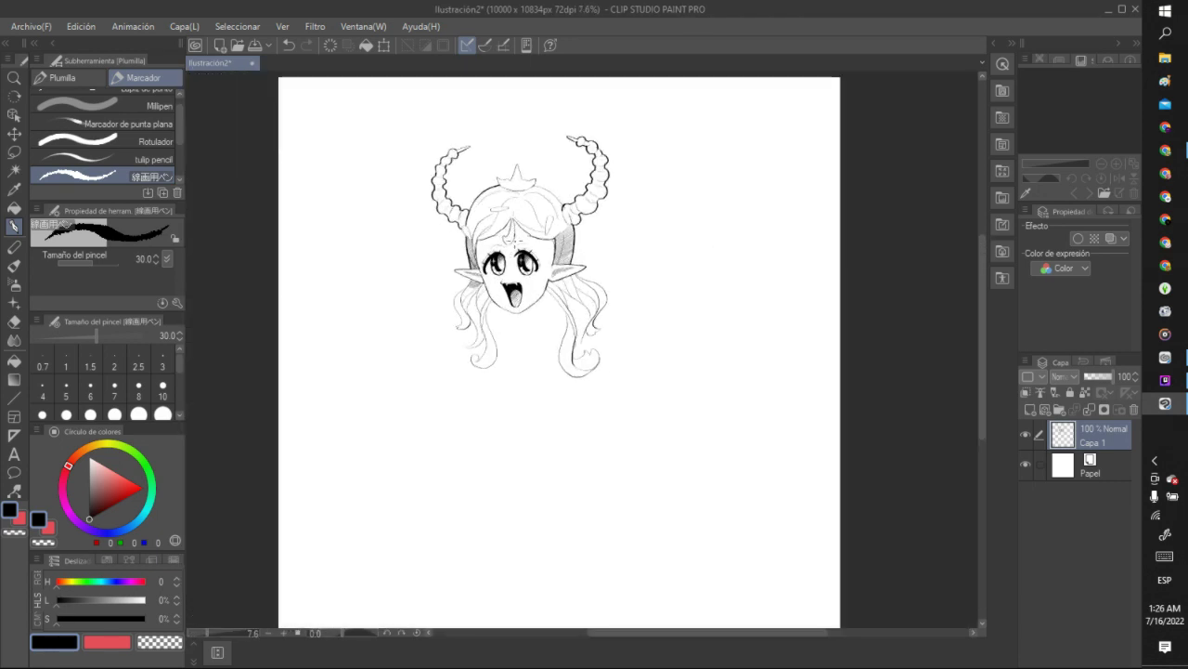
scroll(513, 240, "up", 5)
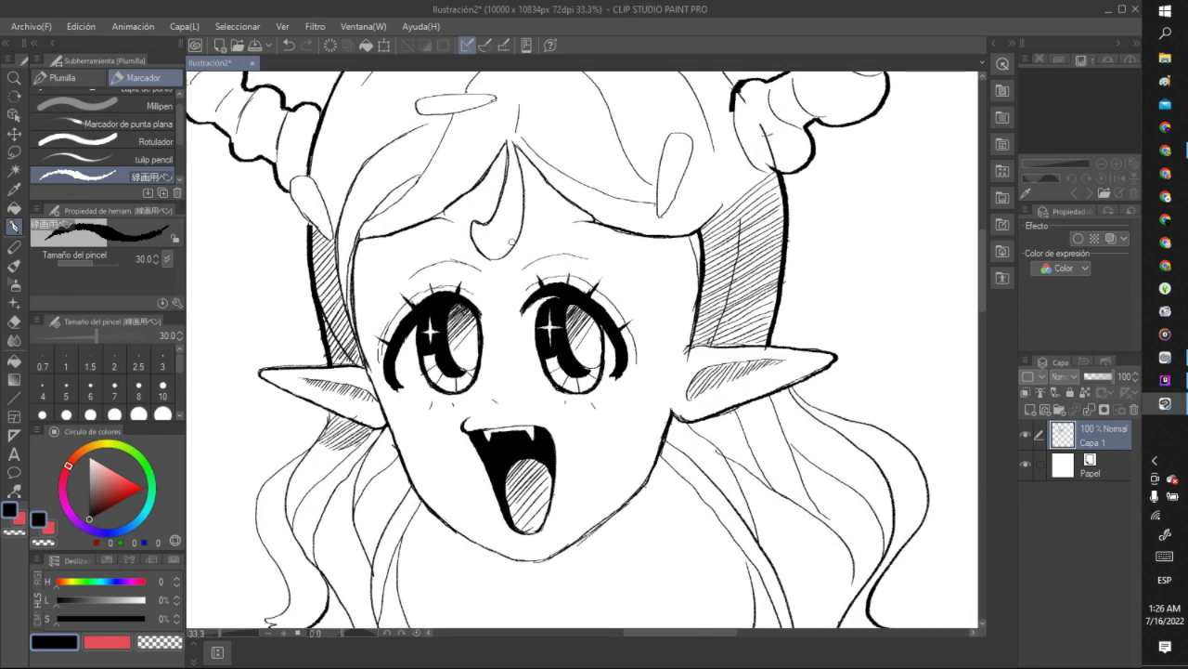
mouse_move(407, 275)
left_mouse_down()
mouse_move(418, 286)
mouse_move(409, 306)
left_mouse_up()
mouse_move(440, 260)
left_mouse_down()
mouse_move(416, 303)
mouse_move(442, 290)
mouse_move(468, 301)
left_mouse_up()
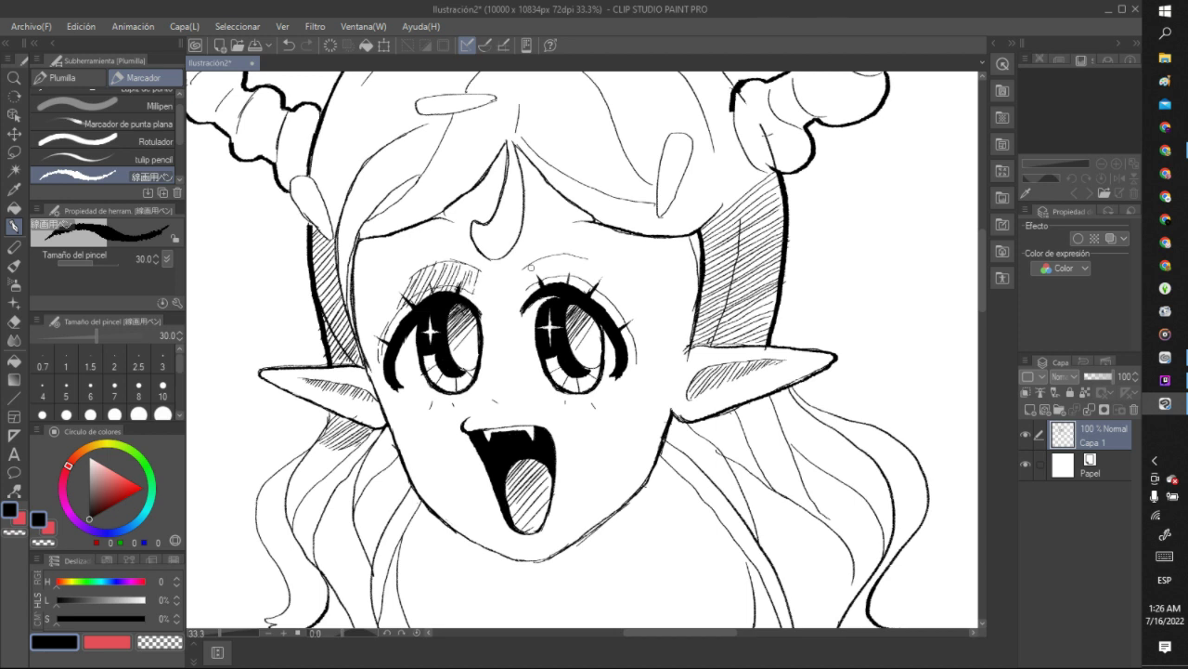
left_click_drag(531, 260, 530, 284)
mouse_move(546, 257)
left_mouse_down()
mouse_move(535, 288)
mouse_move(571, 271)
left_mouse_up()
left_click_drag(585, 254, 574, 282)
left_click_drag(592, 263, 585, 293)
Undo the hatching strokes on both upper eyelids.
scroll(557, 327, "down", 6)
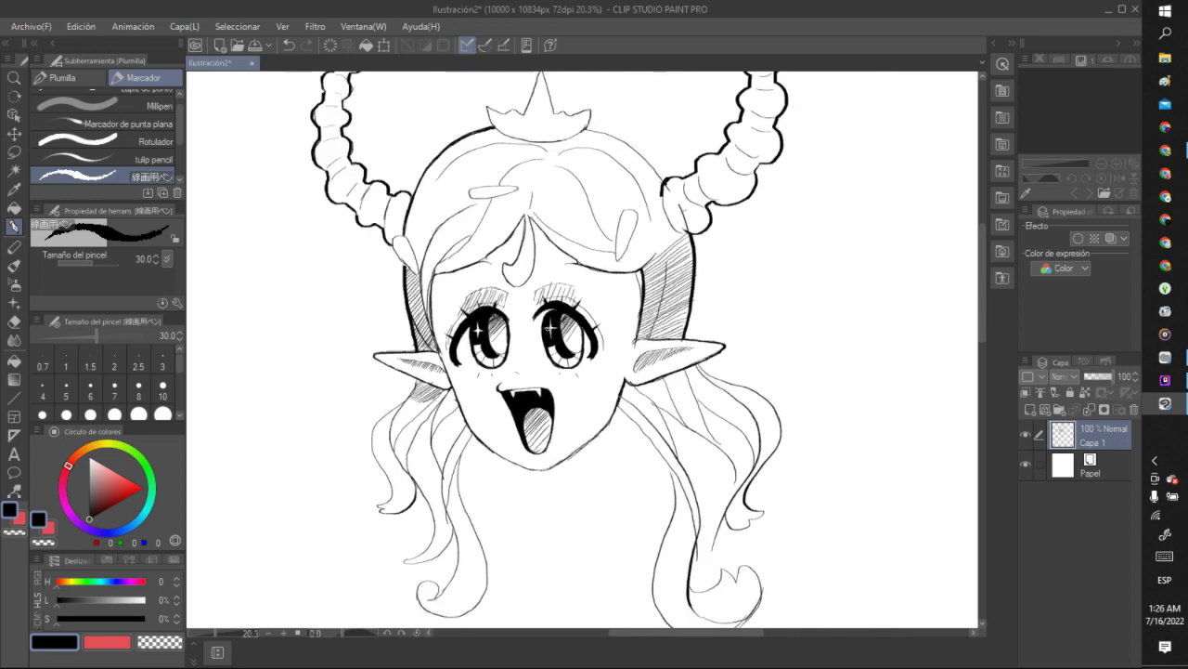
scroll(561, 350, "down", 2)
scroll(560, 349, "down", 3)
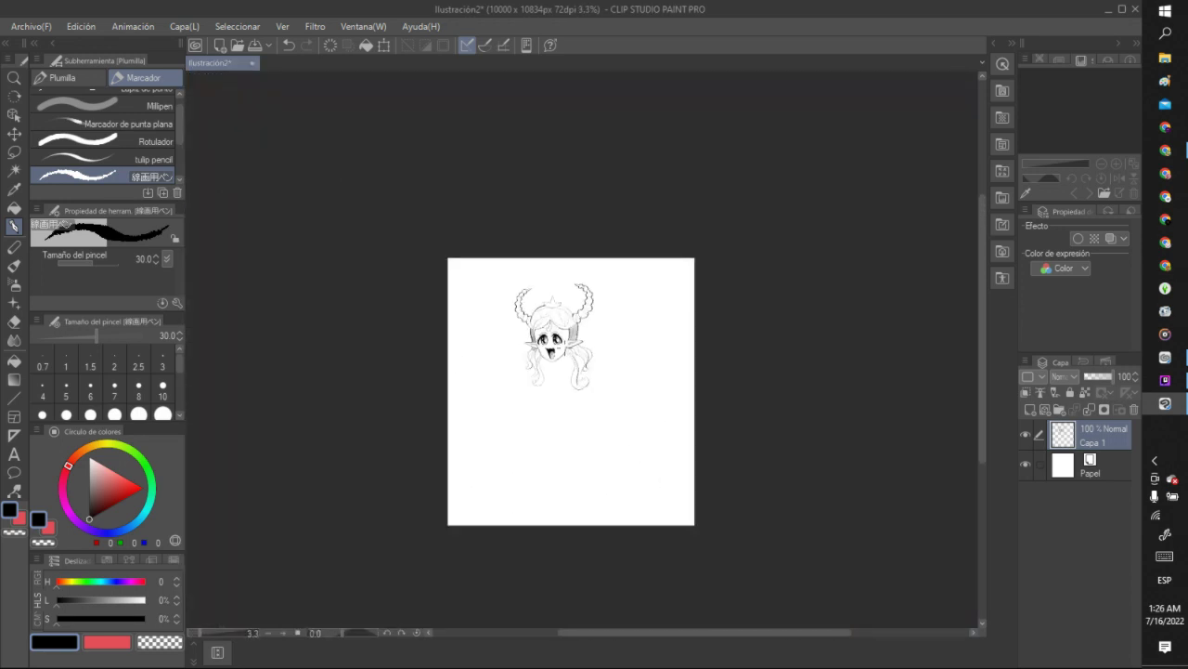
scroll(561, 350, "up", 3)
scroll(561, 349, "up", 3)
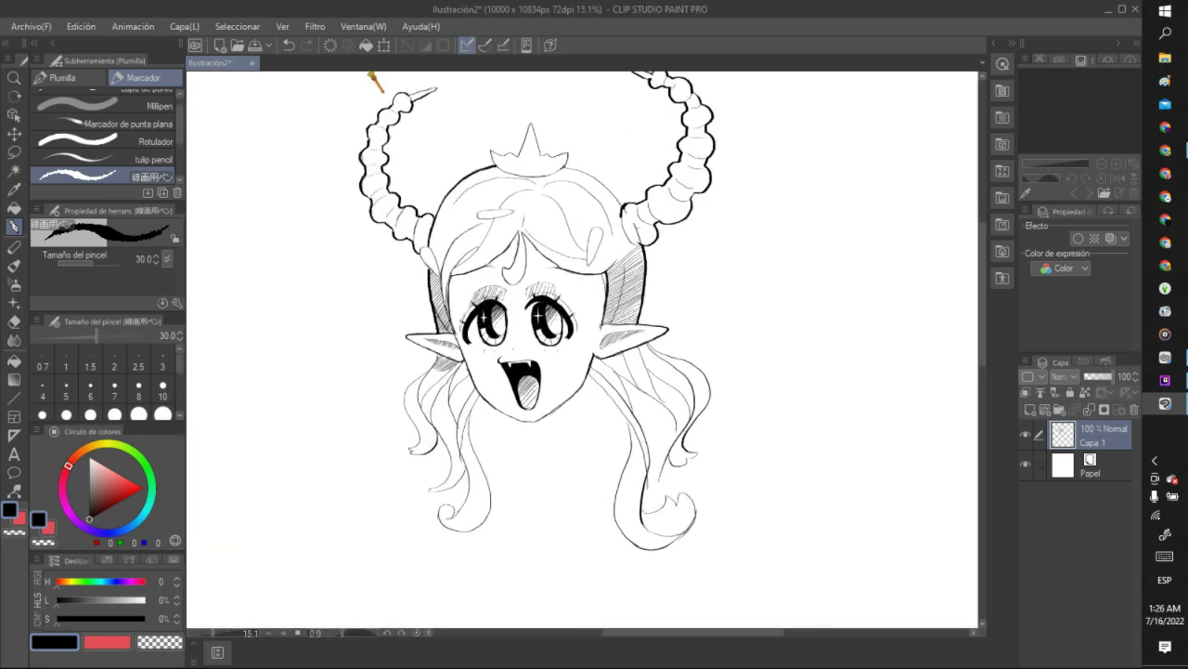
left_click(291, 46)
left_click(291, 46)
left_click(291, 46)
left_click(290, 47)
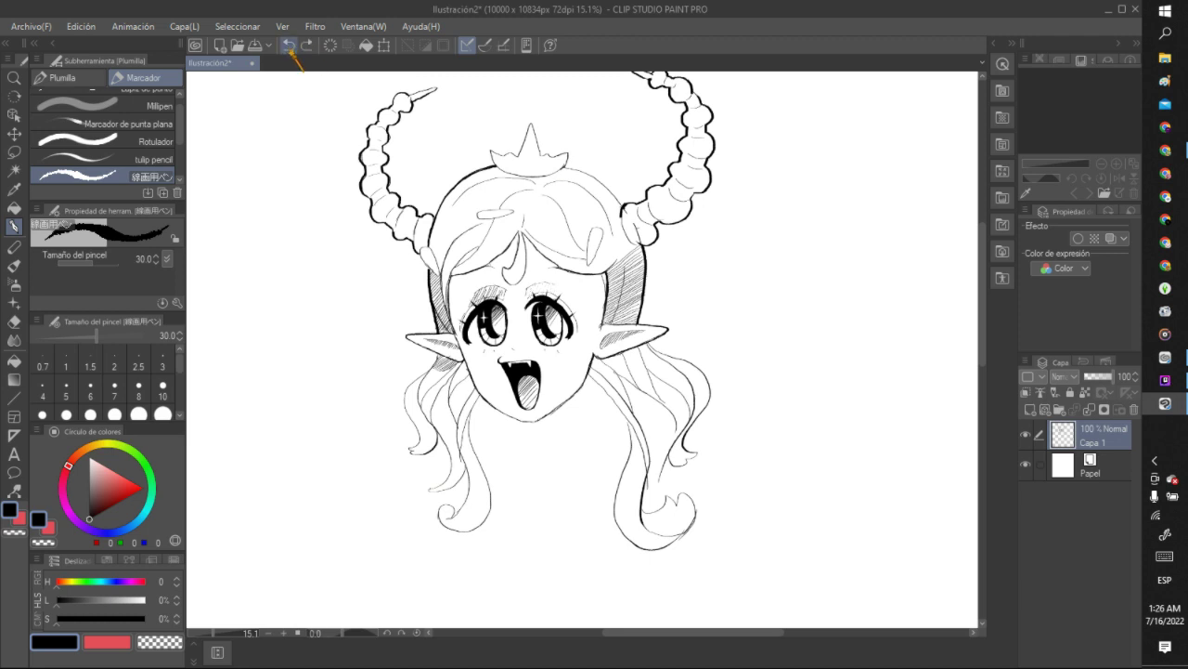
left_click(290, 47)
left_click(290, 47)
left_click(291, 46)
left_click(291, 47)
left_click(290, 47)
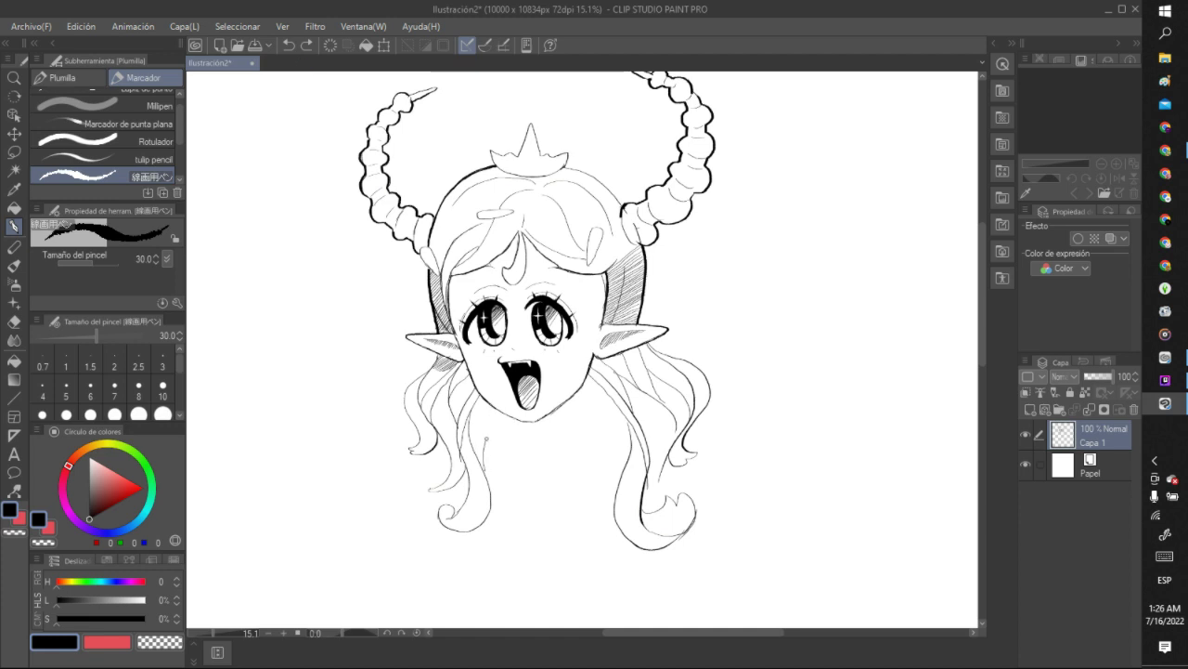
Draw a small wavy line beneath the chin and the wrist and upper outline of a raised hand beside the left hair.
left_click(520, 429)
left_click_drag(524, 422, 535, 427)
mouse_move(404, 390)
left_mouse_down()
mouse_move(364, 327)
mouse_move(299, 362)
mouse_move(291, 400)
left_mouse_up()
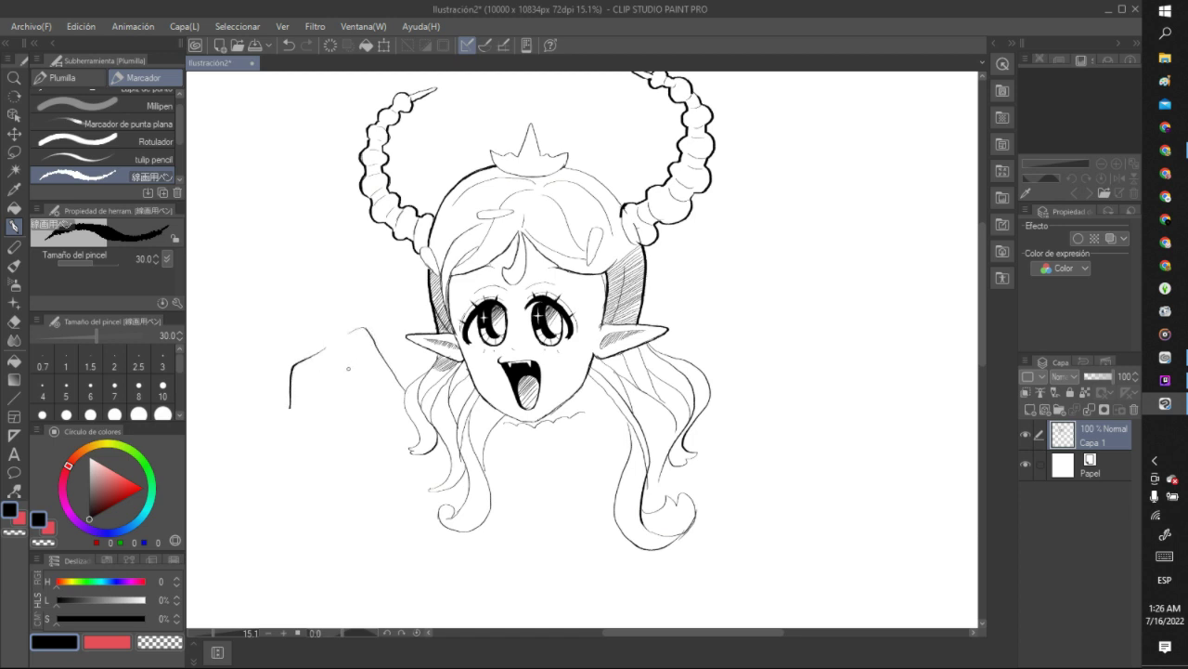
left_click_drag(343, 381, 332, 415)
mouse_move(333, 371)
left_mouse_down()
mouse_move(322, 390)
mouse_move(334, 438)
left_mouse_up()
left_click(288, 45)
left_click(289, 44)
Draw the left hand's knuckle line and its long, thin drooping fingers, with one finger curled inside the palm.
mouse_move(335, 341)
left_mouse_down()
mouse_move(289, 337)
mouse_move(260, 403)
left_mouse_up()
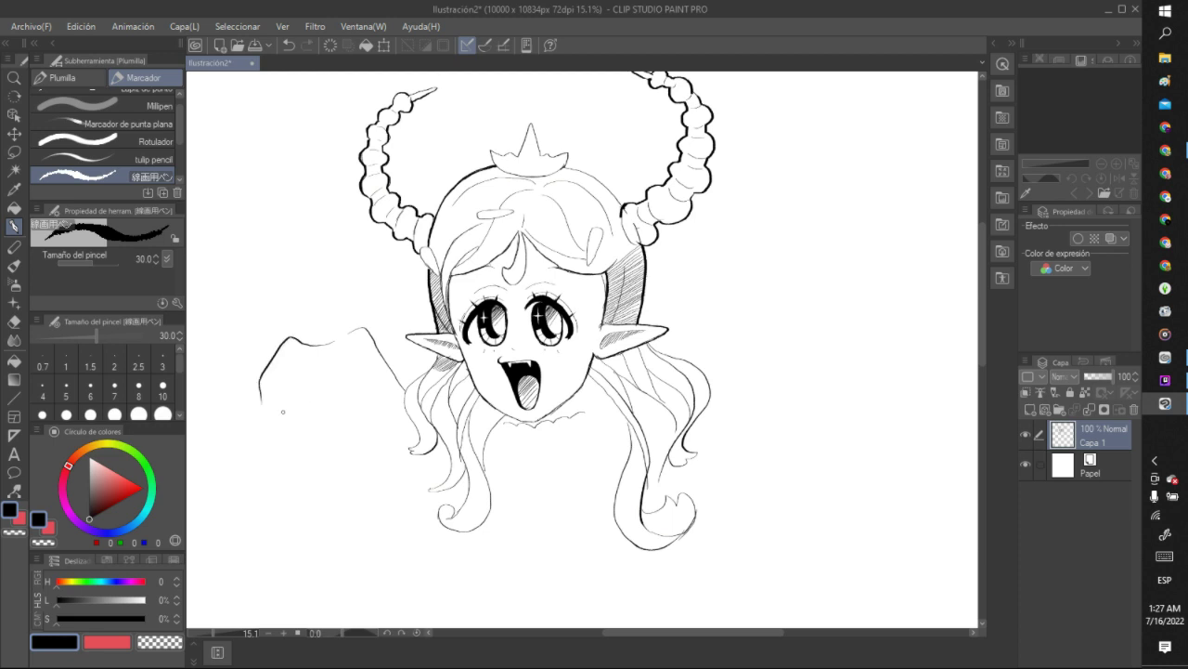
left_click_drag(347, 380, 337, 399)
left_click_drag(249, 410, 232, 420)
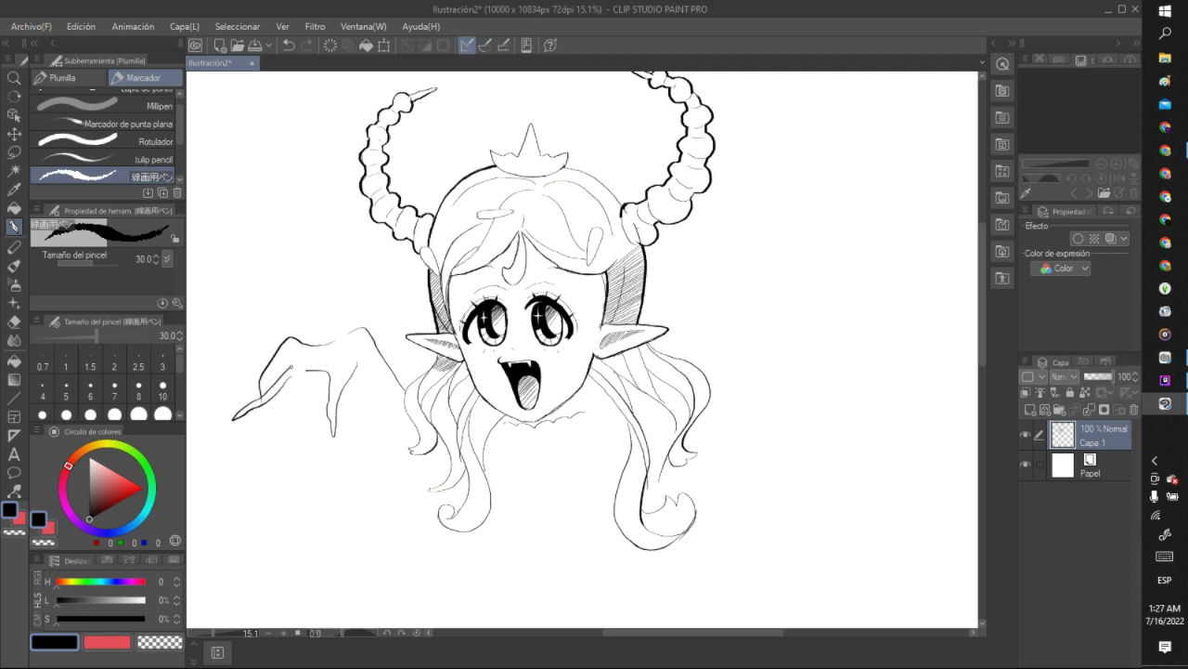
mouse_move(262, 409)
left_mouse_down()
mouse_move(268, 442)
mouse_move(273, 415)
left_mouse_up()
left_click_drag(285, 361, 276, 370)
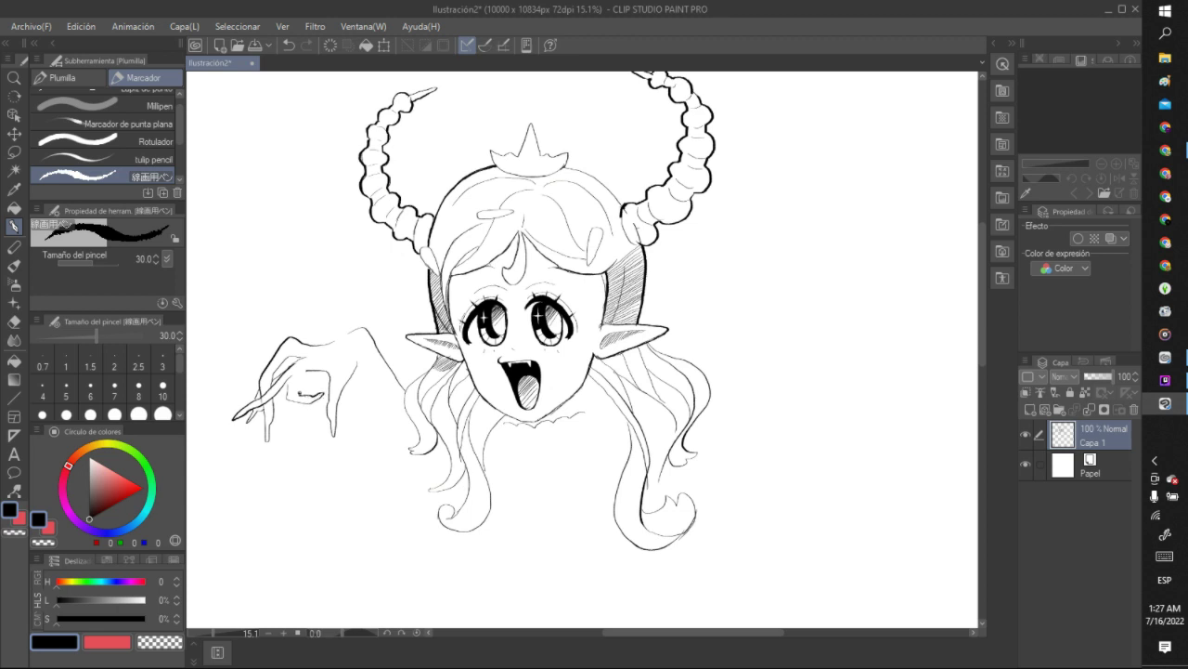
left_click_drag(300, 396, 303, 375)
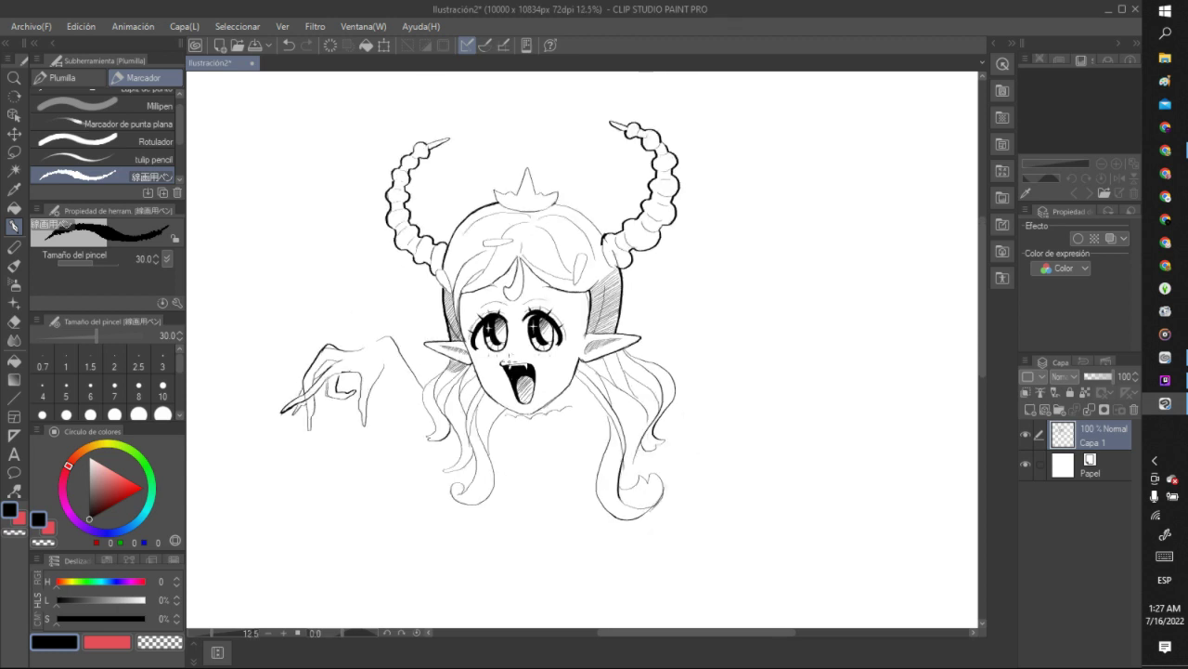
Draw the matching raised hand beside the right hair, with its wrist, forearm edge and long drooping fingers.
scroll(525, 390, "down", 4)
scroll(525, 390, "up", 4)
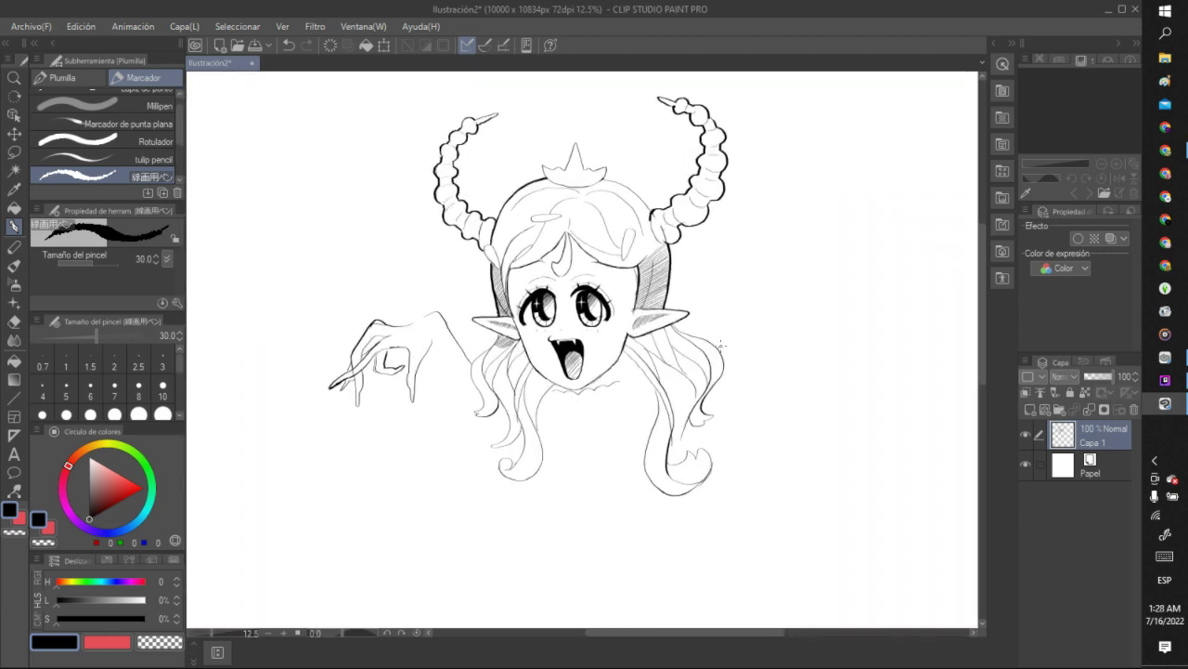
mouse_move(719, 349)
left_mouse_down()
mouse_move(744, 314)
mouse_move(758, 328)
mouse_move(759, 390)
mouse_move(775, 343)
mouse_move(809, 328)
mouse_move(845, 344)
mouse_move(797, 321)
left_mouse_up()
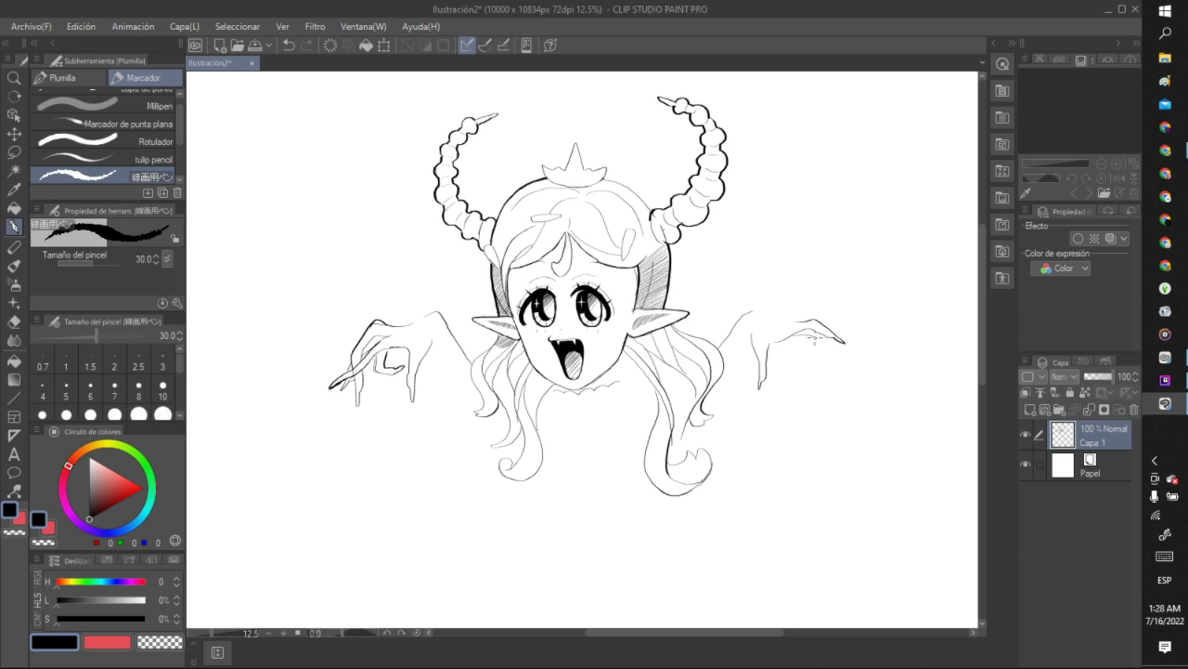
left_click_drag(814, 337, 816, 375)
mouse_move(837, 354)
left_mouse_down()
mouse_move(843, 366)
mouse_move(838, 340)
left_mouse_up()
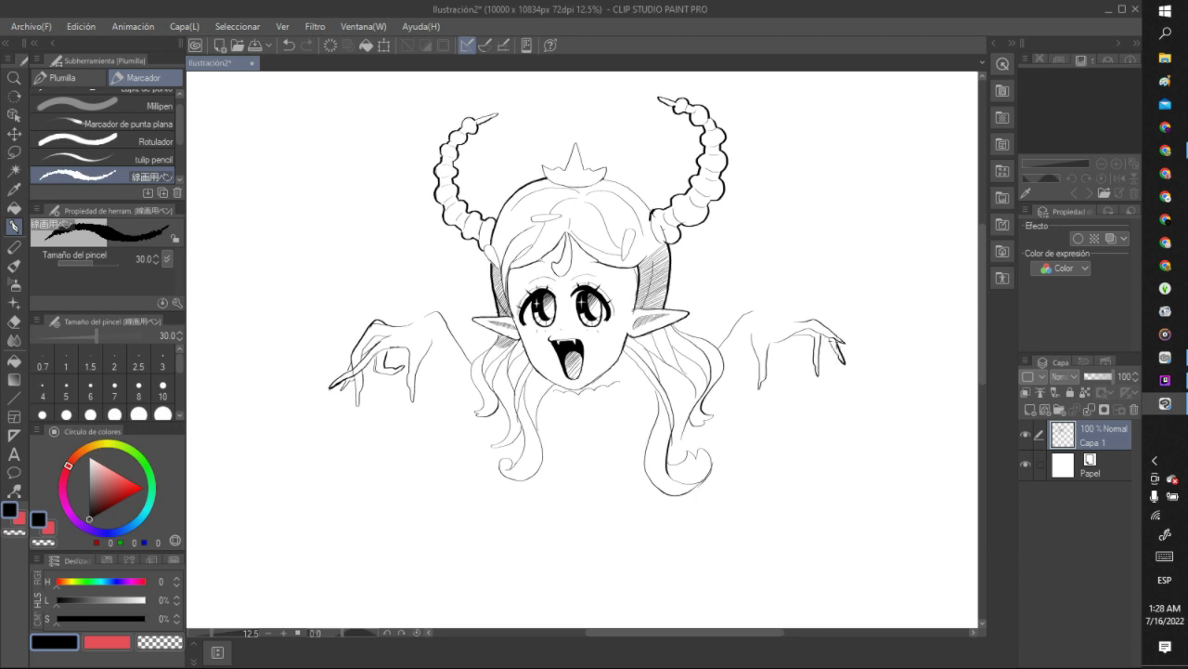
left_click(289, 45)
left_click_drag(834, 341, 847, 353)
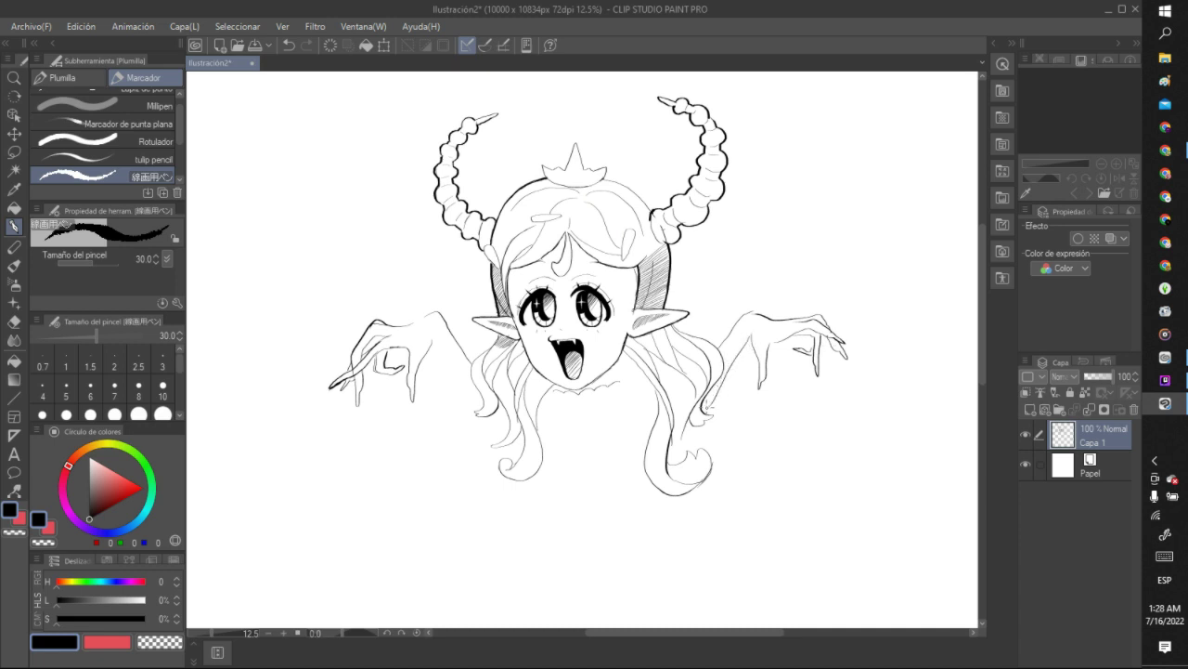
Draw the left forearm's lower edge slanting from the wrist down to the hair ends, redoing the stroke until it fits.
left_click_drag(431, 340, 481, 413)
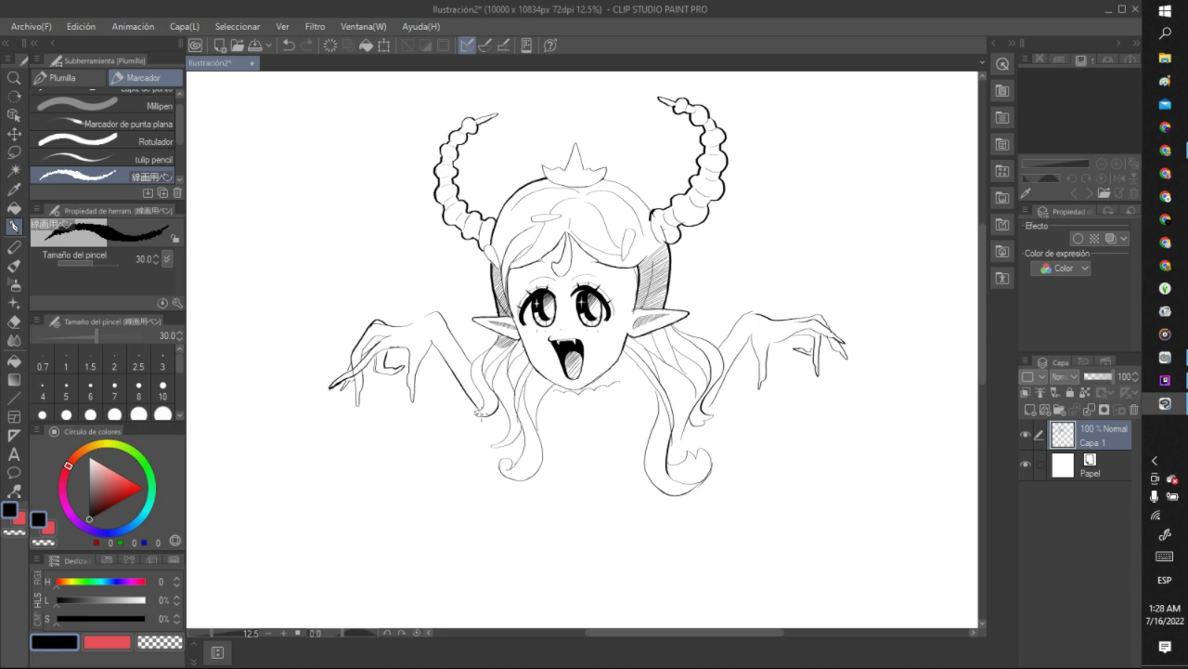
left_click(289, 45)
left_click_drag(432, 342, 483, 412)
left_click(288, 44)
left_click_drag(432, 342, 479, 418)
mouse_move(418, 324)
left_mouse_down()
mouse_move(397, 307)
mouse_move(409, 282)
mouse_move(427, 328)
mouse_move(408, 290)
mouse_move(410, 301)
left_mouse_up()
left_click(288, 45)
Examine the proportions and placement of the head and both raised hands on the whole canvas.
key("ctrl+minus")
key("ctrl+minus")
key("ctrl+minus")
key("ctrl+minus")
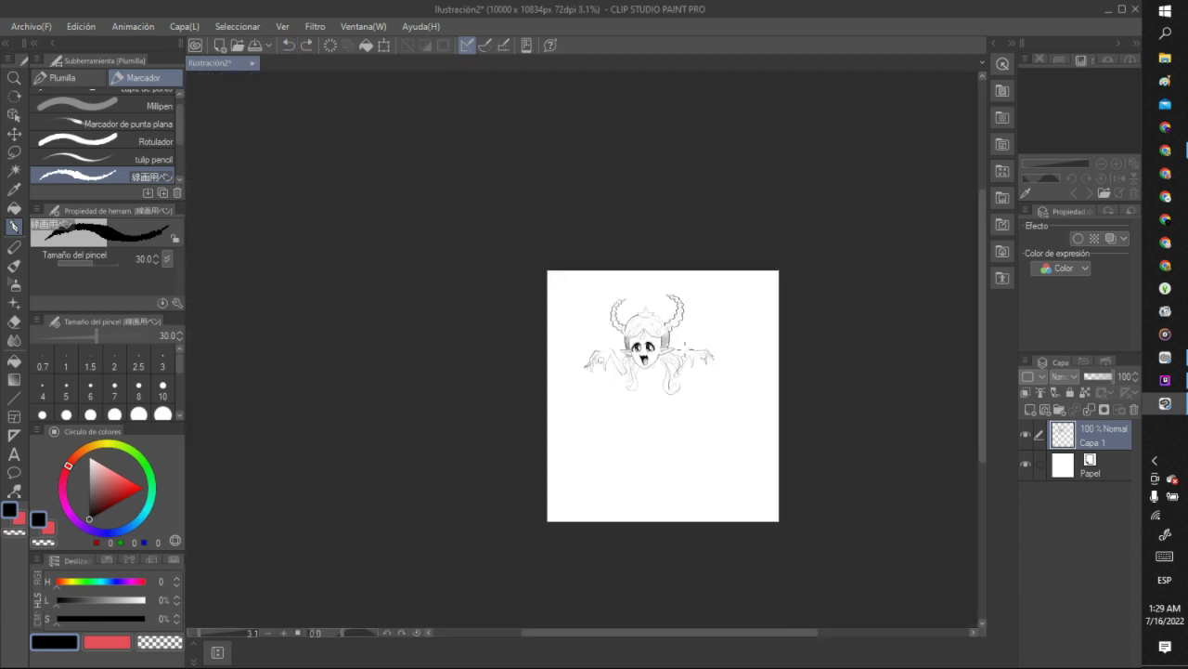
key("ctrl+plus")
key("ctrl+plus")
scroll(635, 375, "up", 3)
scroll(613, 395, "down", 4)
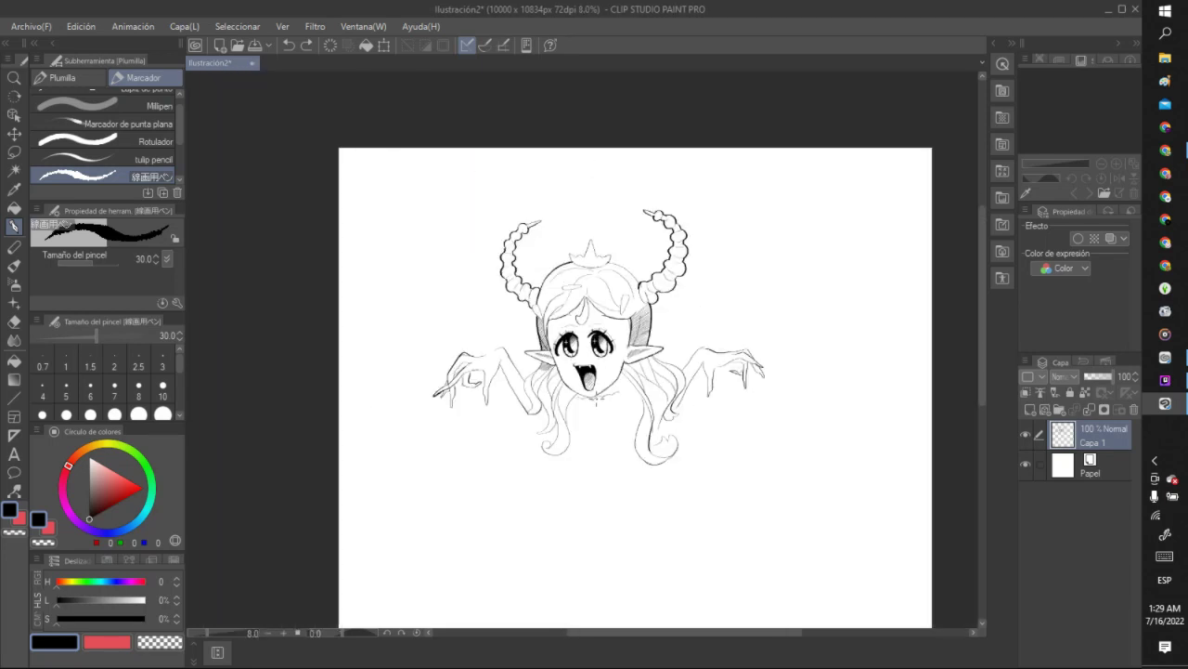
scroll(601, 406, "down", 4)
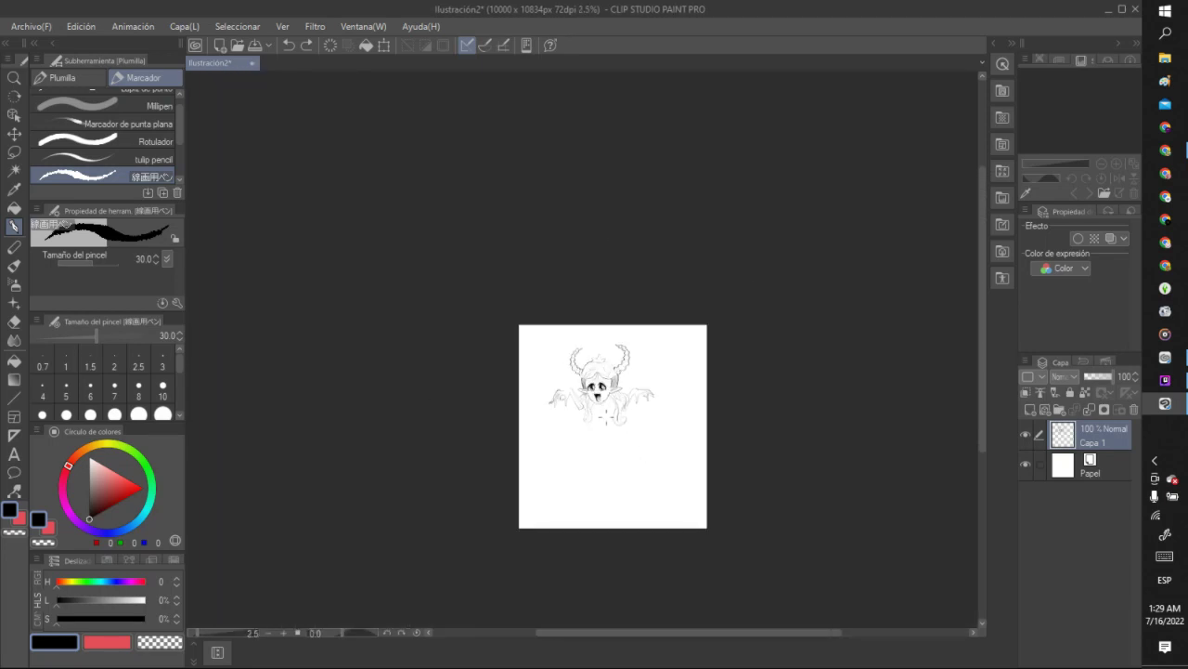
scroll(604, 420, "up", 4)
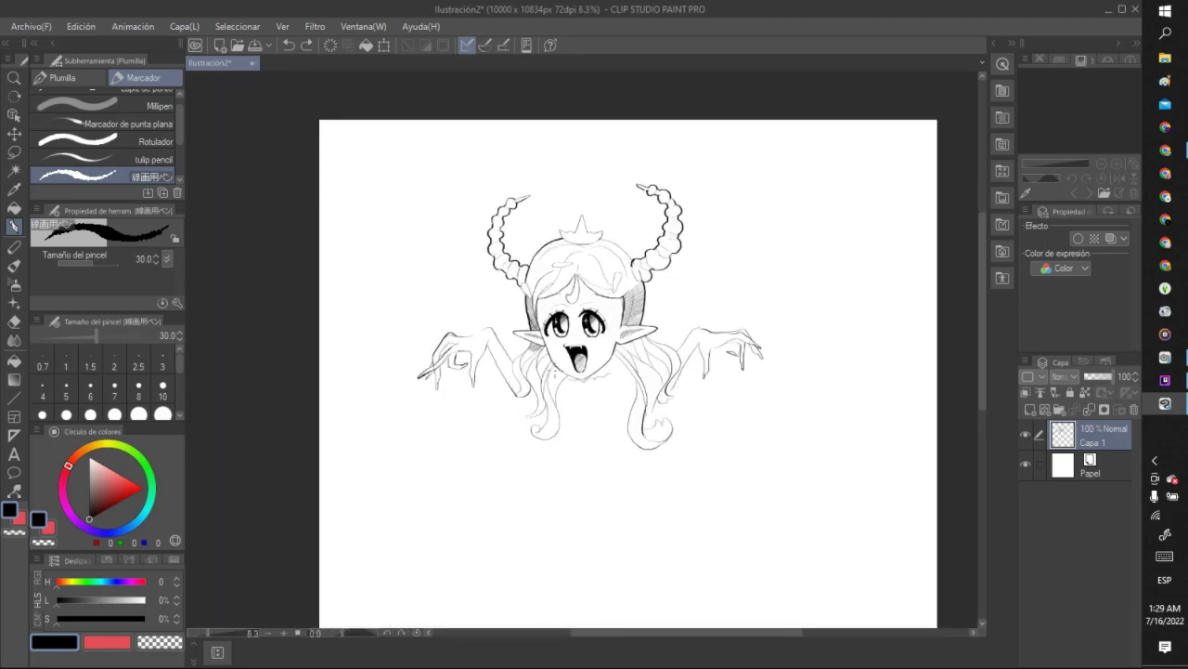
scroll(547, 369, "up", 3)
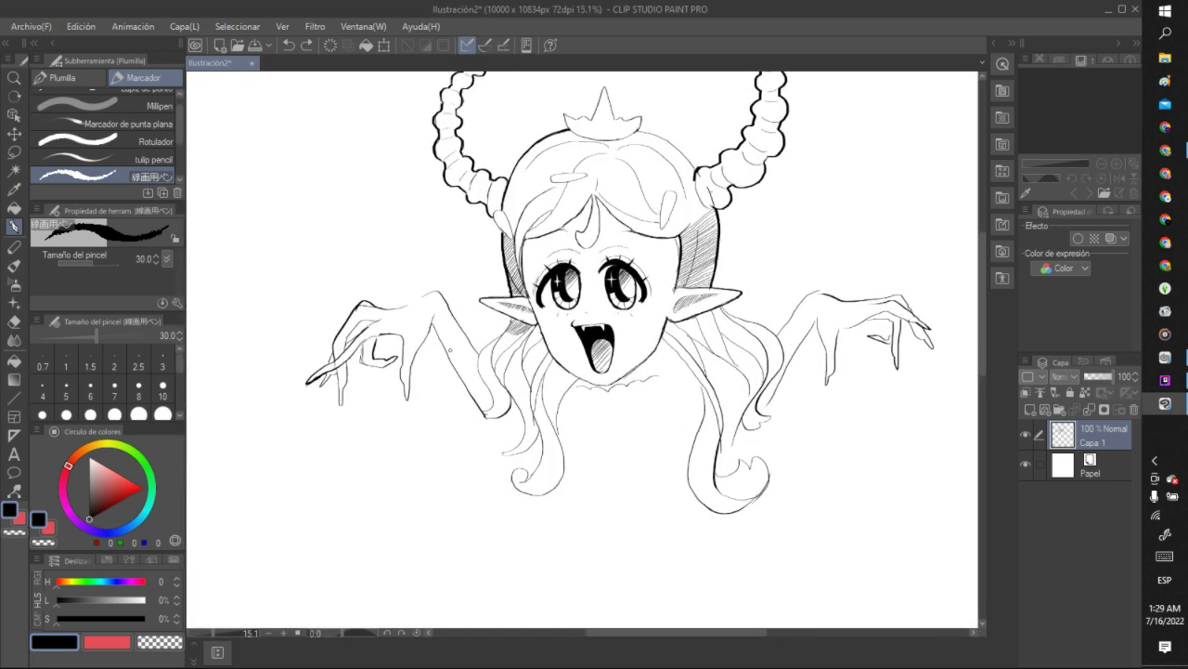
Draw a long wavy hair lock with a curled end hanging below the left forearm, plus its inner strand lines.
mouse_move(440, 353)
left_mouse_down()
mouse_move(440, 419)
mouse_move(401, 452)
left_mouse_up()
mouse_move(453, 383)
left_mouse_down()
mouse_move(455, 420)
mouse_move(468, 419)
mouse_move(449, 479)
mouse_move(369, 460)
mouse_move(380, 443)
mouse_move(354, 462)
mouse_move(381, 492)
mouse_move(392, 478)
mouse_move(396, 493)
left_mouse_up()
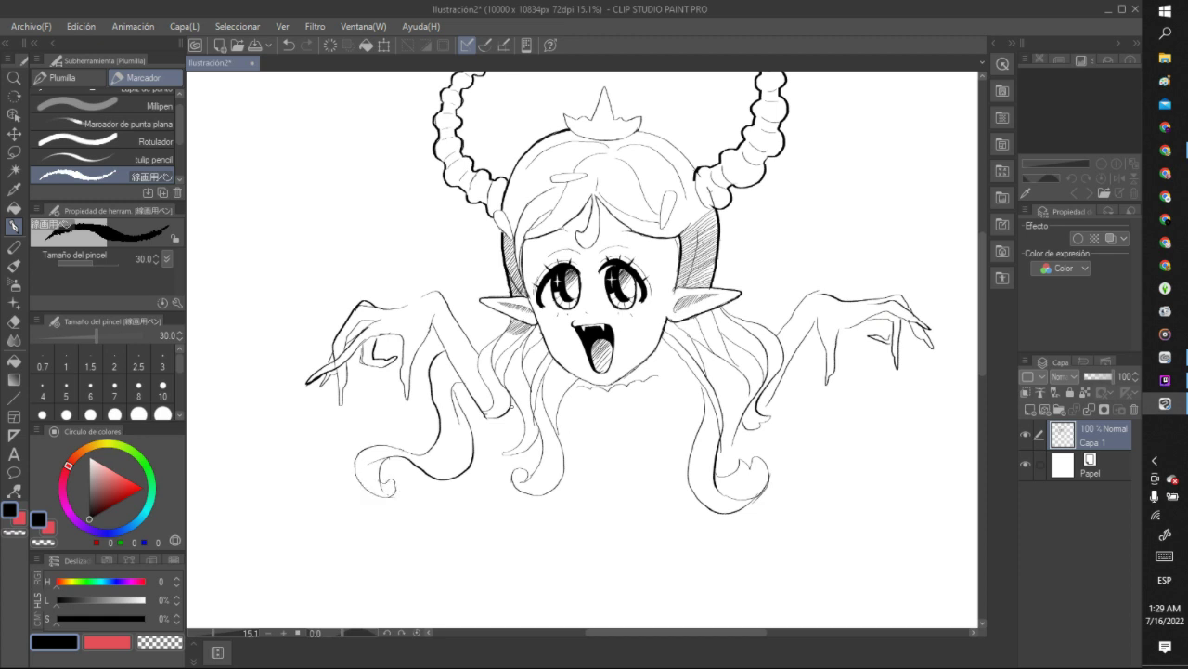
mouse_move(455, 466)
left_mouse_down()
mouse_move(442, 422)
mouse_move(446, 359)
mouse_move(510, 322)
left_mouse_up()
Draw short hair strands beside the right ear and a curled hair lock hanging below the right forearm.
left_click_drag(721, 313, 745, 315)
mouse_move(816, 327)
left_mouse_down()
mouse_move(813, 371)
mouse_move(831, 416)
left_mouse_up()
mouse_move(794, 362)
left_mouse_down()
mouse_move(801, 404)
mouse_move(827, 405)
mouse_move(795, 388)
mouse_move(841, 425)
mouse_move(828, 423)
mouse_move(832, 433)
mouse_move(846, 404)
mouse_move(831, 435)
left_mouse_up()
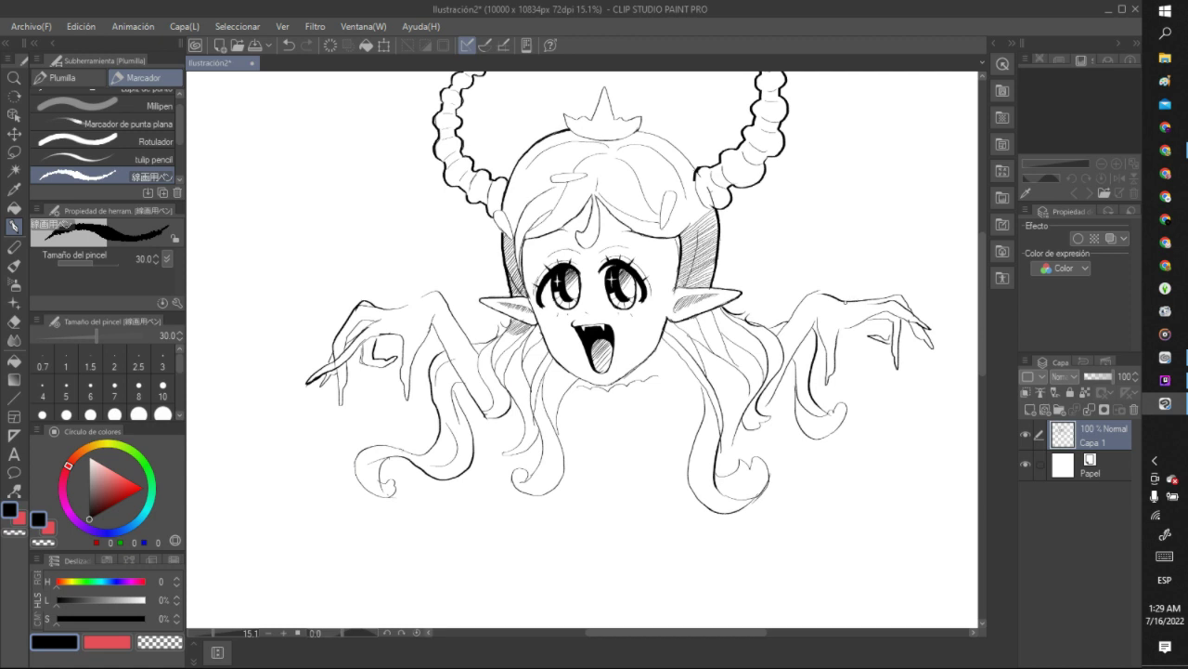
Draw a bent finger arching over the back of the right hand, ending with black as the drawing colour.
mouse_move(839, 303)
left_mouse_down()
mouse_move(864, 288)
mouse_move(860, 355)
left_mouse_up()
mouse_move(839, 301)
left_mouse_down()
mouse_move(848, 283)
mouse_move(876, 282)
mouse_move(868, 351)
mouse_move(880, 364)
left_mouse_up()
left_click(159, 641)
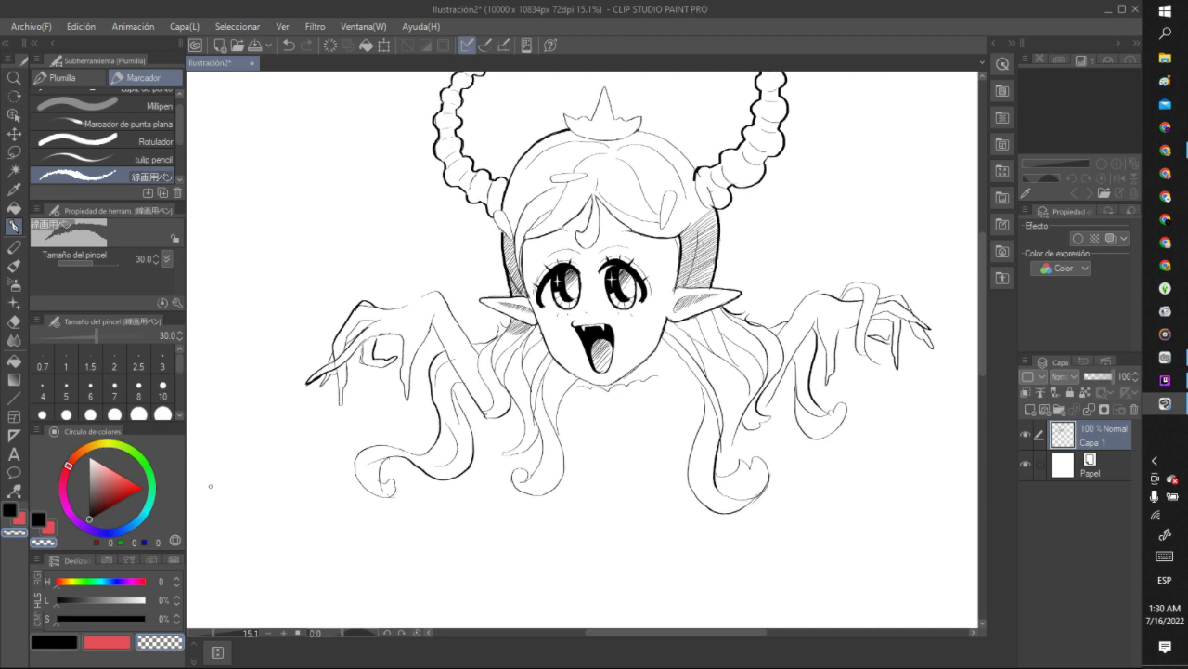
left_click(61, 642)
Draw the chest outline between the long hair locks, a collarbone accent below the neck, and the curved waist line under the right side.
scroll(458, 441, "down", 5)
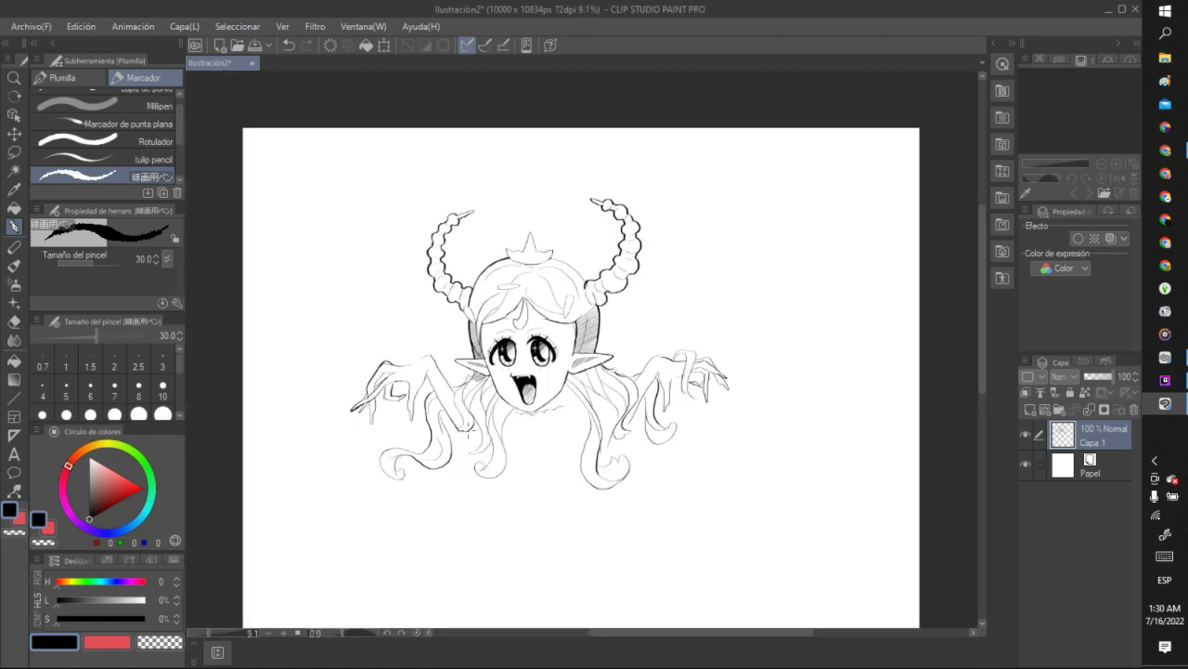
scroll(458, 450, "up", 4)
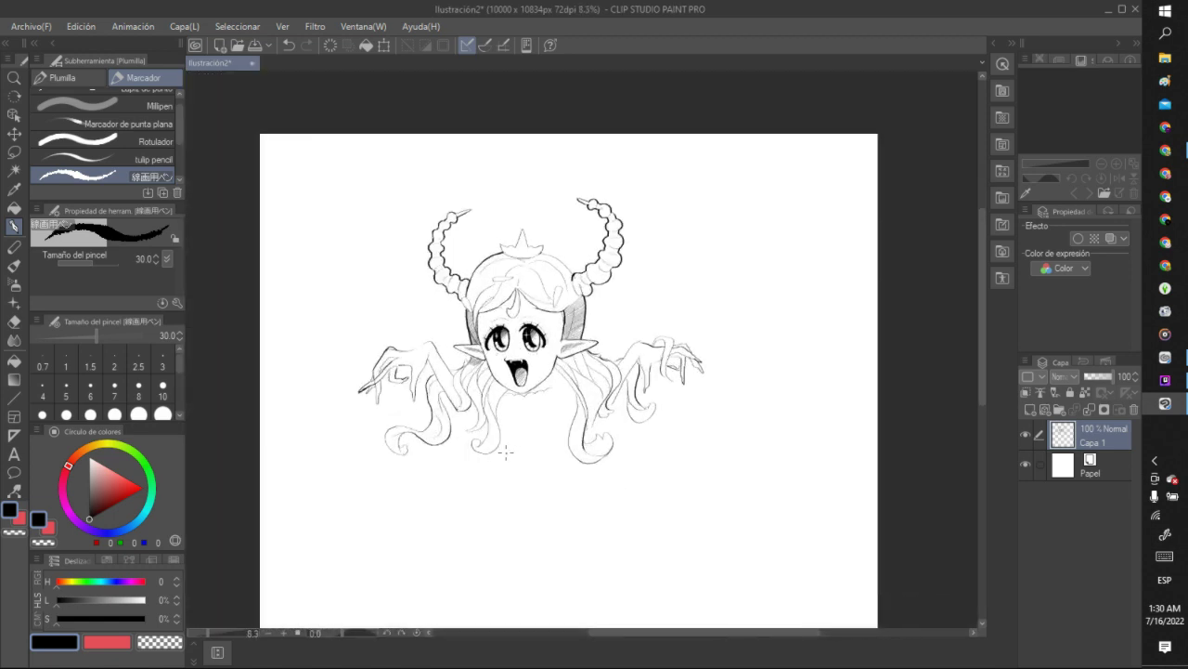
mouse_move(475, 409)
left_mouse_down()
mouse_move(454, 442)
mouse_move(472, 463)
mouse_move(530, 433)
mouse_move(520, 447)
mouse_move(537, 460)
mouse_move(570, 460)
left_mouse_up()
left_click_drag(530, 407, 534, 414)
left_click_drag(554, 462, 568, 501)
scroll(568, 500, "down", 5)
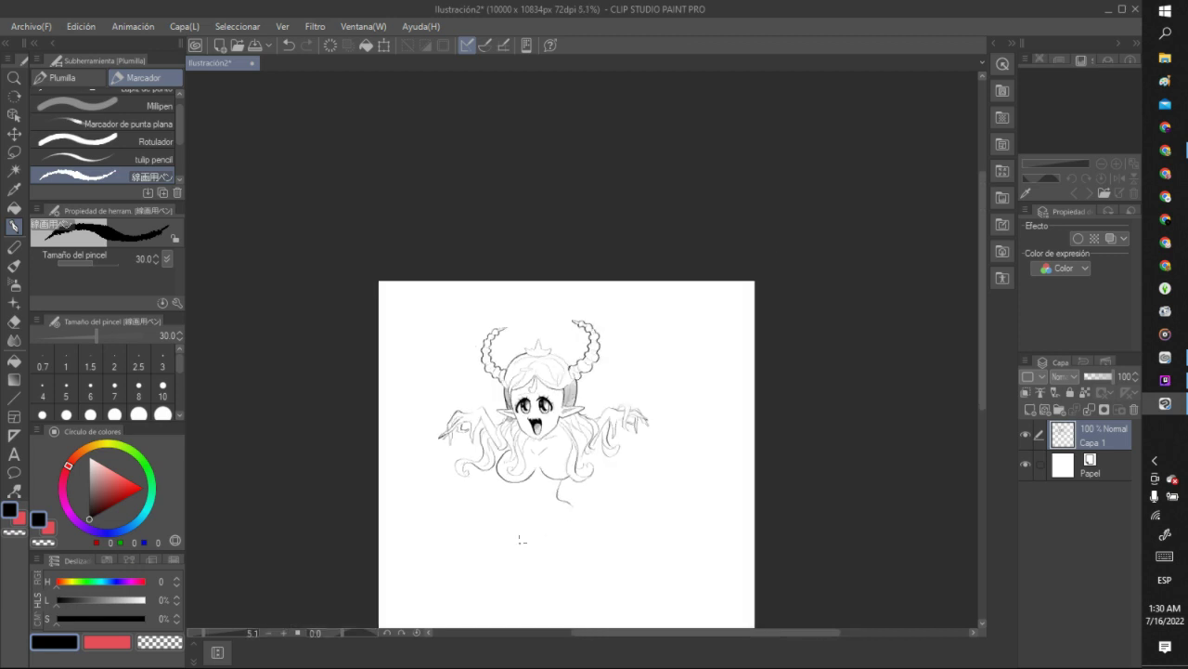
Draw the left waist line and try out two straight, spread legs below it, undoing all the leg strokes.
scroll(511, 603, "up", 4)
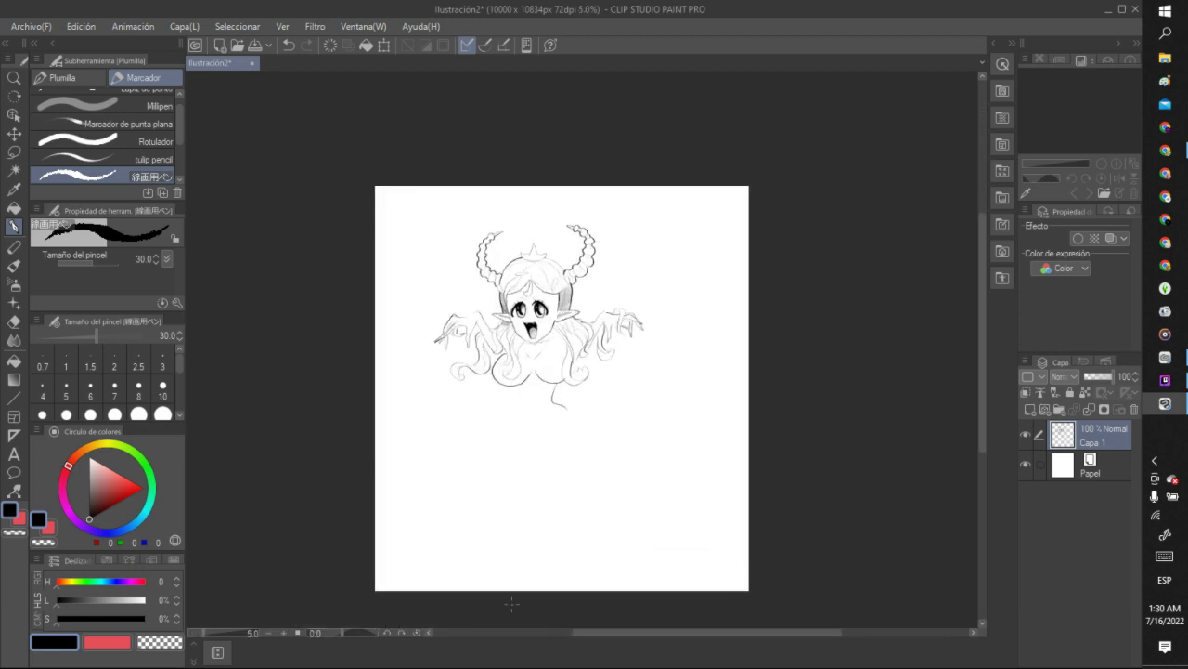
scroll(510, 605, "up", 1)
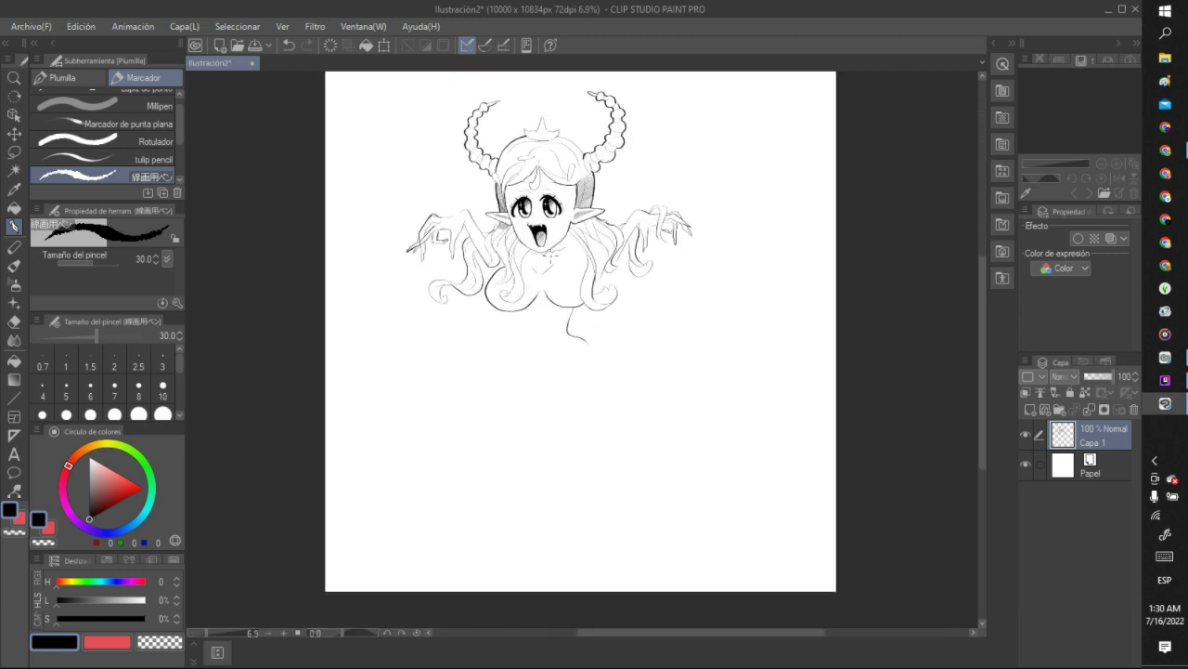
mouse_move(522, 314)
left_mouse_down()
mouse_move(545, 374)
mouse_move(525, 361)
mouse_move(512, 371)
mouse_move(501, 442)
left_mouse_up()
left_click_drag(554, 381, 523, 452)
mouse_move(557, 379)
left_mouse_down()
mouse_move(597, 348)
mouse_move(640, 372)
mouse_move(649, 442)
mouse_move(605, 406)
mouse_move(635, 444)
left_mouse_up()
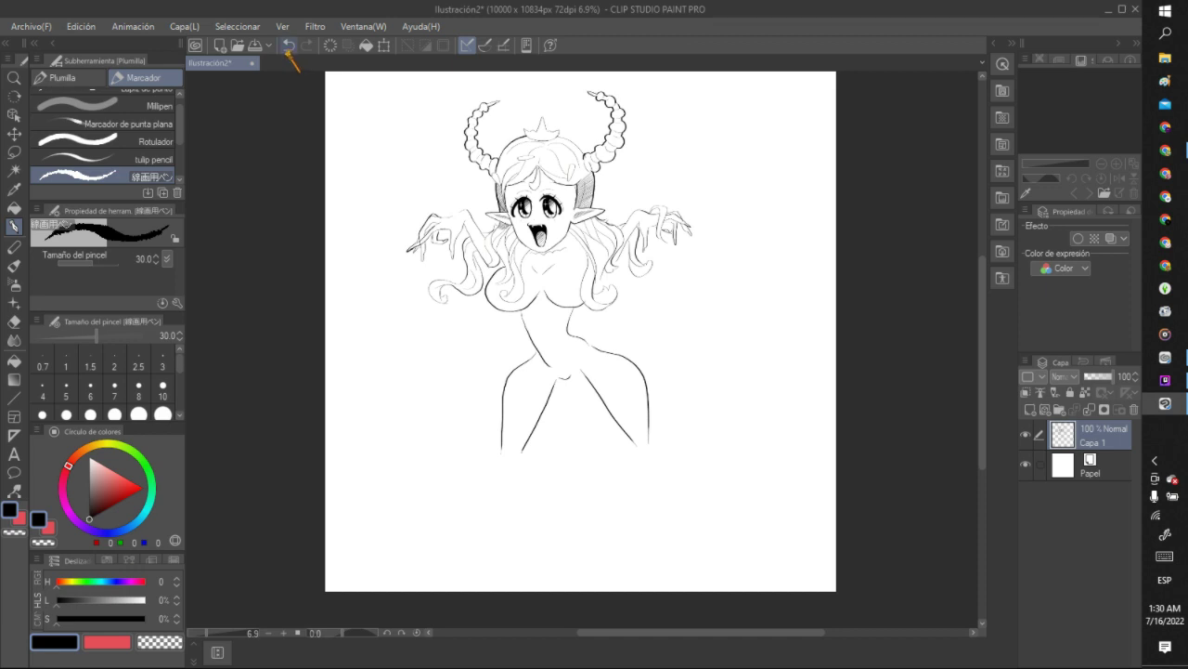
left_click(288, 45)
left_click(288, 45)
mouse_move(583, 338)
left_mouse_down()
mouse_move(605, 383)
mouse_move(587, 444)
left_mouse_up()
left_click(288, 45)
left_click(288, 45)
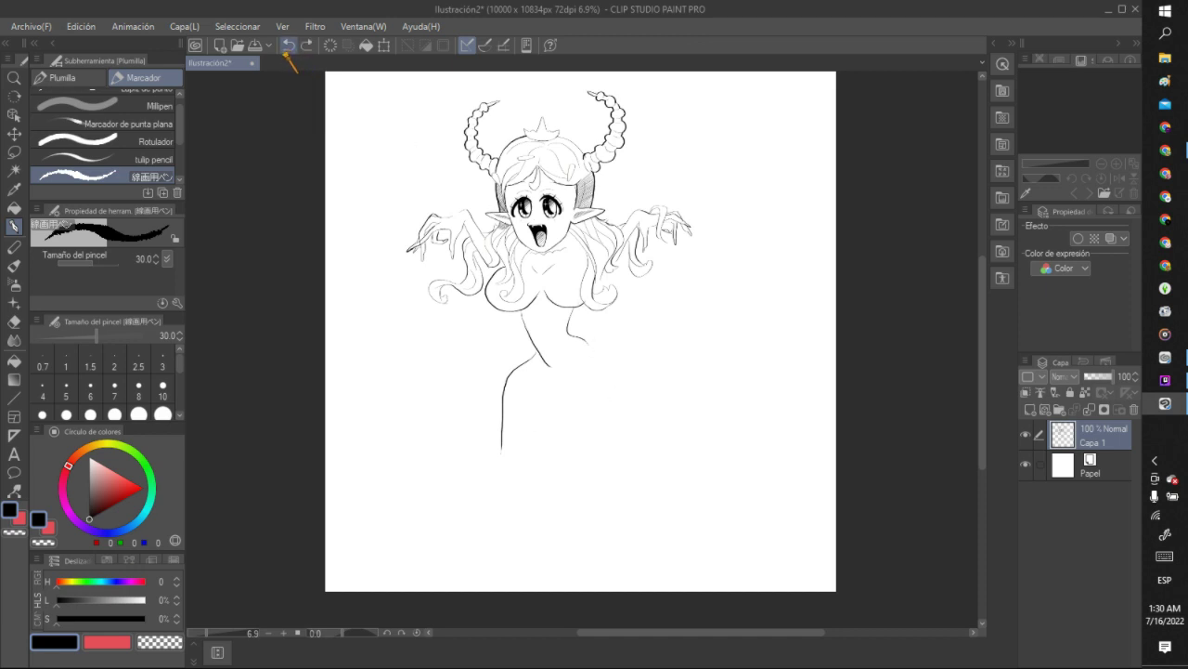
left_click(288, 45)
Try a pose with a raised, bent front leg on a heeled foot and a curved back thigh, then undo it.
mouse_move(585, 340)
left_mouse_down()
mouse_move(602, 350)
mouse_move(610, 384)
mouse_move(585, 428)
left_mouse_up()
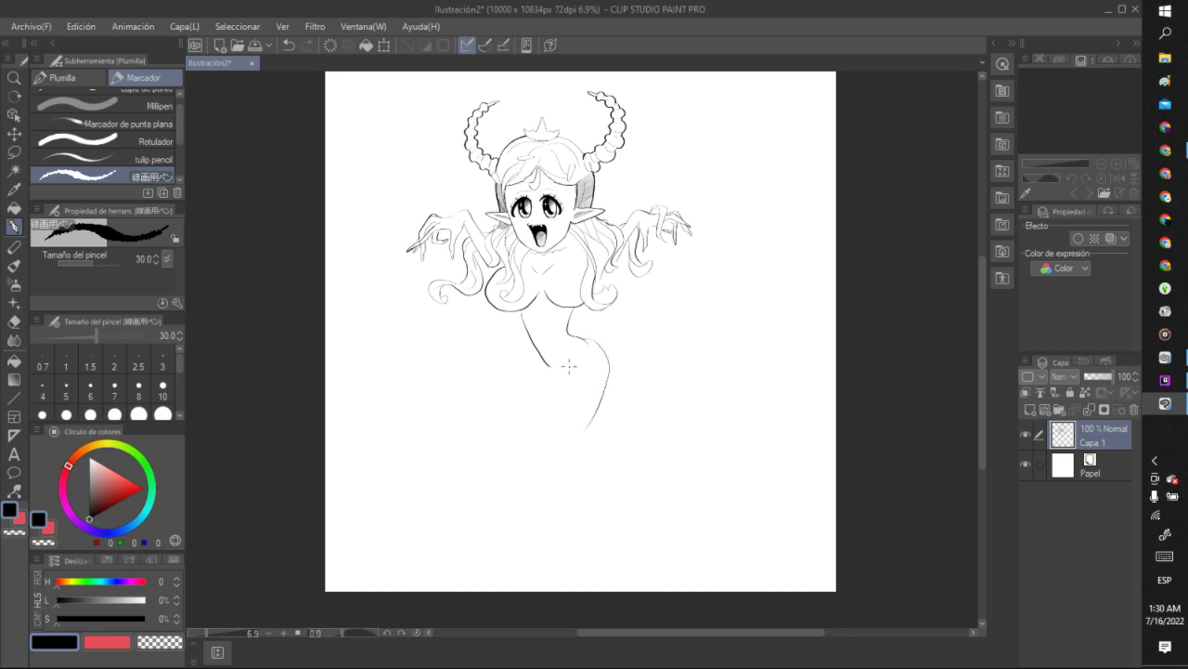
left_click_drag(568, 370, 555, 433)
mouse_move(529, 337)
left_mouse_down()
mouse_move(458, 362)
mouse_move(473, 479)
left_mouse_up()
mouse_move(481, 391)
left_mouse_down()
mouse_move(477, 472)
mouse_move(464, 516)
mouse_move(443, 534)
mouse_move(460, 537)
mouse_move(488, 491)
mouse_move(489, 523)
mouse_move(492, 454)
mouse_move(471, 498)
mouse_move(457, 388)
left_mouse_up()
mouse_move(488, 459)
left_mouse_down()
mouse_move(471, 385)
mouse_move(512, 360)
left_mouse_up()
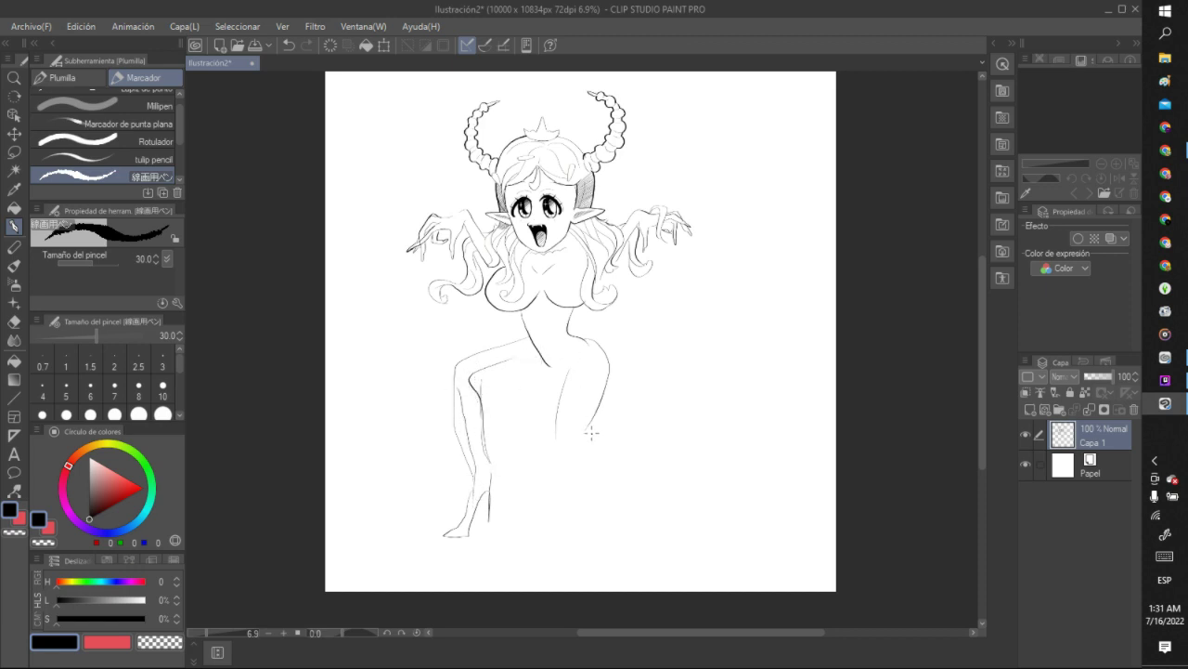
mouse_move(591, 432)
left_mouse_down()
mouse_move(715, 401)
mouse_move(632, 436)
left_mouse_up()
left_click(288, 47)
left_click(287, 47)
left_click(287, 46)
left_click(288, 46)
left_click(287, 46)
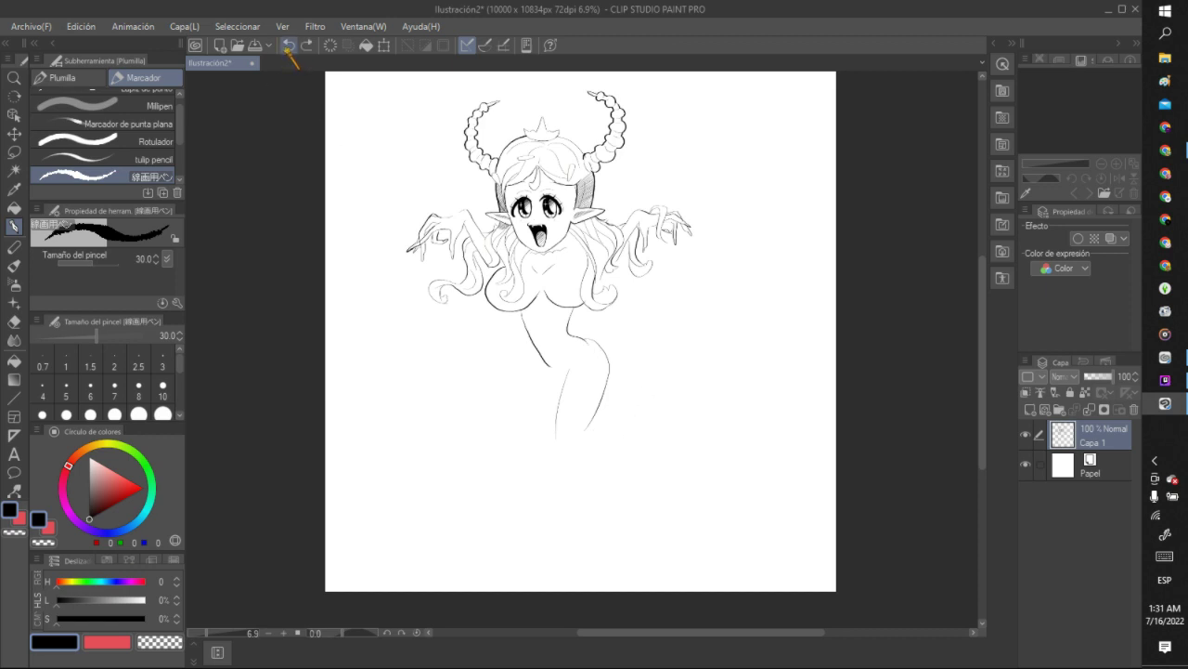
left_click(288, 46)
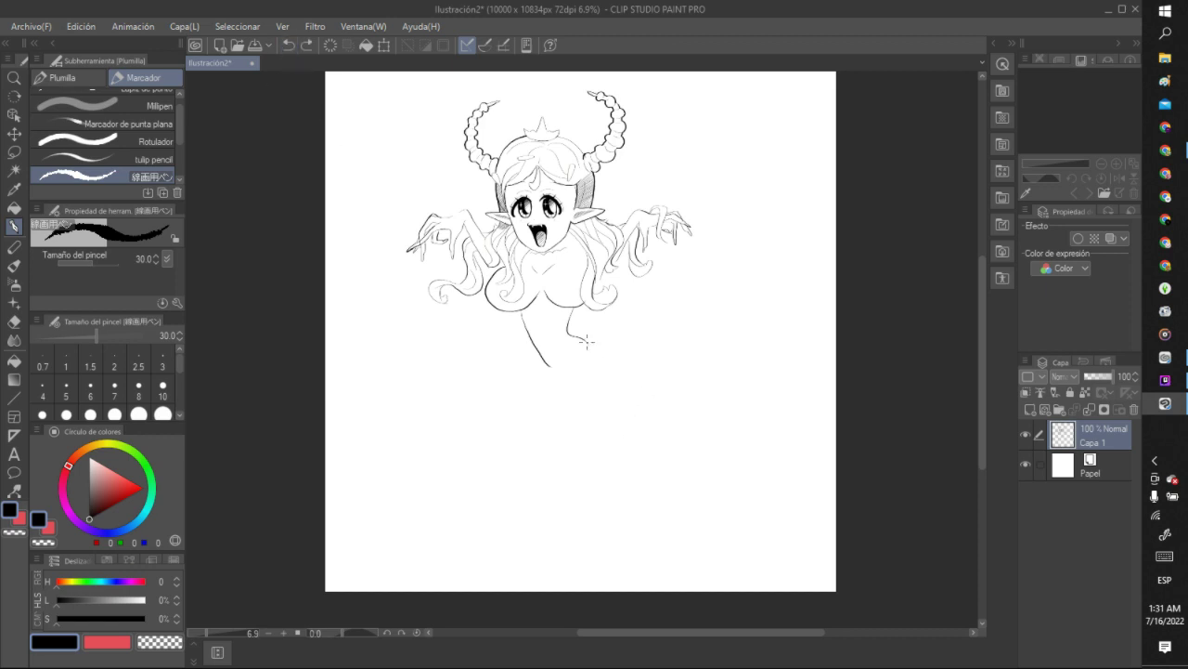
Draw the curve of the right hip and try a bent front leg with a heeled shoe, undoing the leg strokes.
mouse_move(582, 340)
left_mouse_down()
mouse_move(612, 367)
mouse_move(527, 358)
mouse_move(467, 393)
mouse_move(509, 492)
mouse_move(499, 518)
mouse_move(474, 530)
mouse_move(517, 531)
mouse_move(526, 500)
mouse_move(529, 529)
mouse_move(535, 494)
left_mouse_up()
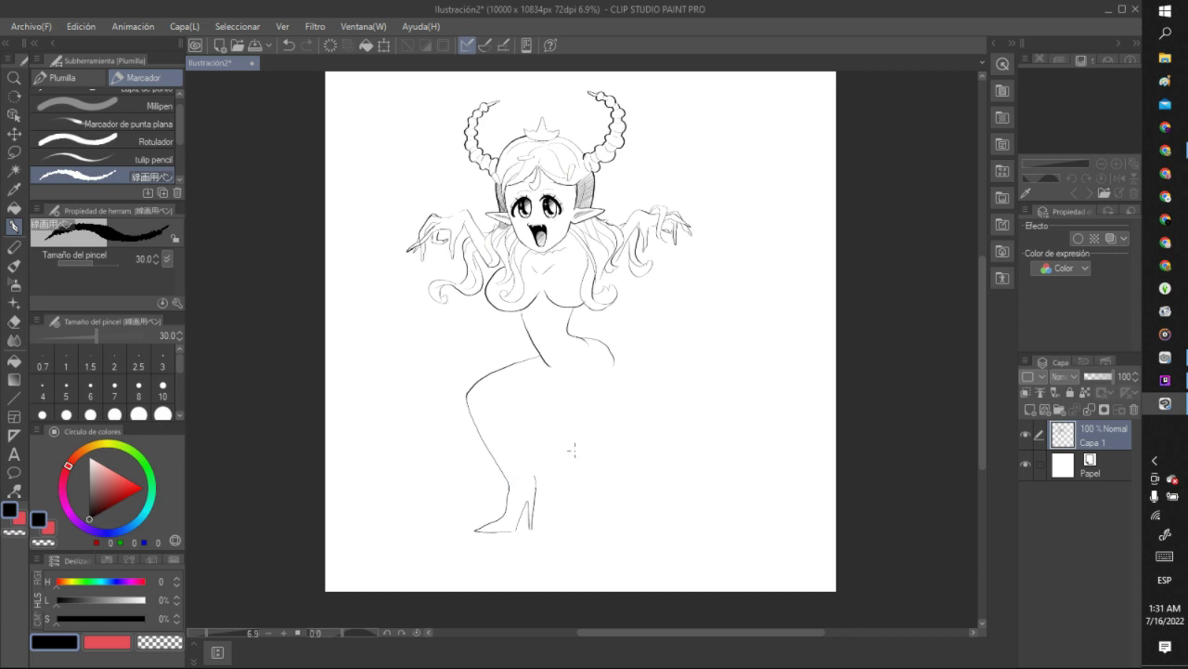
left_click(289, 44)
left_click(289, 44)
left_click(289, 45)
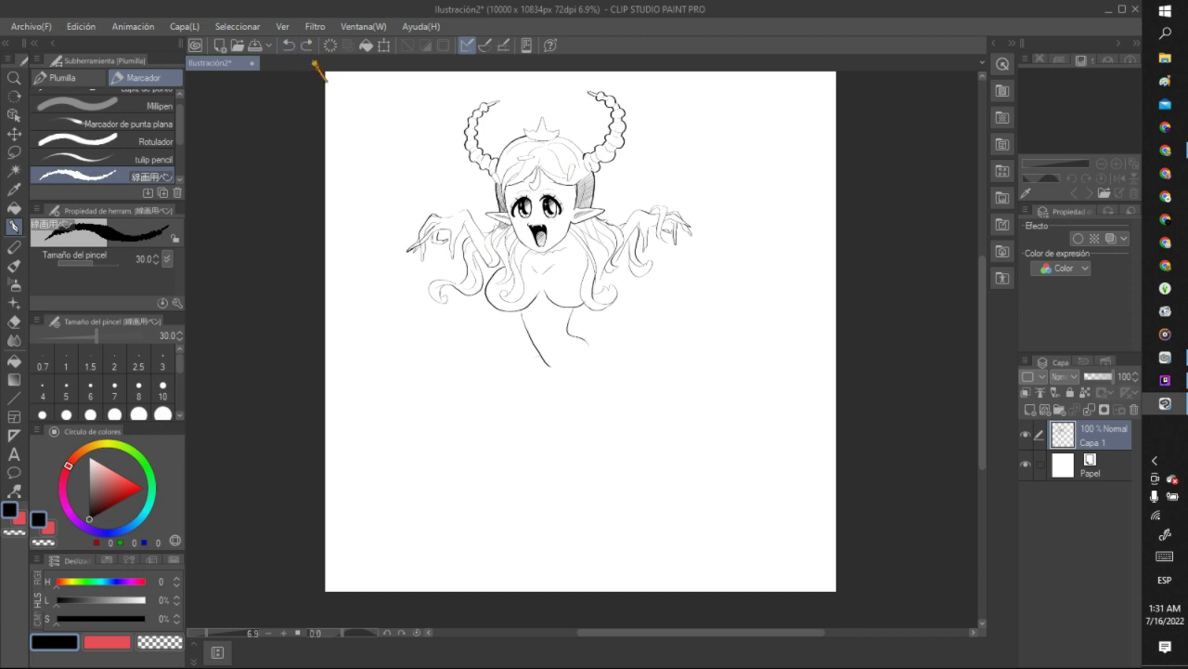
left_click(305, 45)
Draw the bent front leg stepping forward, with thigh, shin and calf lines ending in a pointed high-heeled shoe.
mouse_move(542, 361)
left_mouse_down()
mouse_move(463, 392)
mouse_move(493, 495)
mouse_move(478, 533)
mouse_move(445, 541)
mouse_move(497, 551)
mouse_move(516, 526)
mouse_move(522, 542)
mouse_move(527, 495)
mouse_move(491, 406)
mouse_move(561, 378)
left_mouse_up()
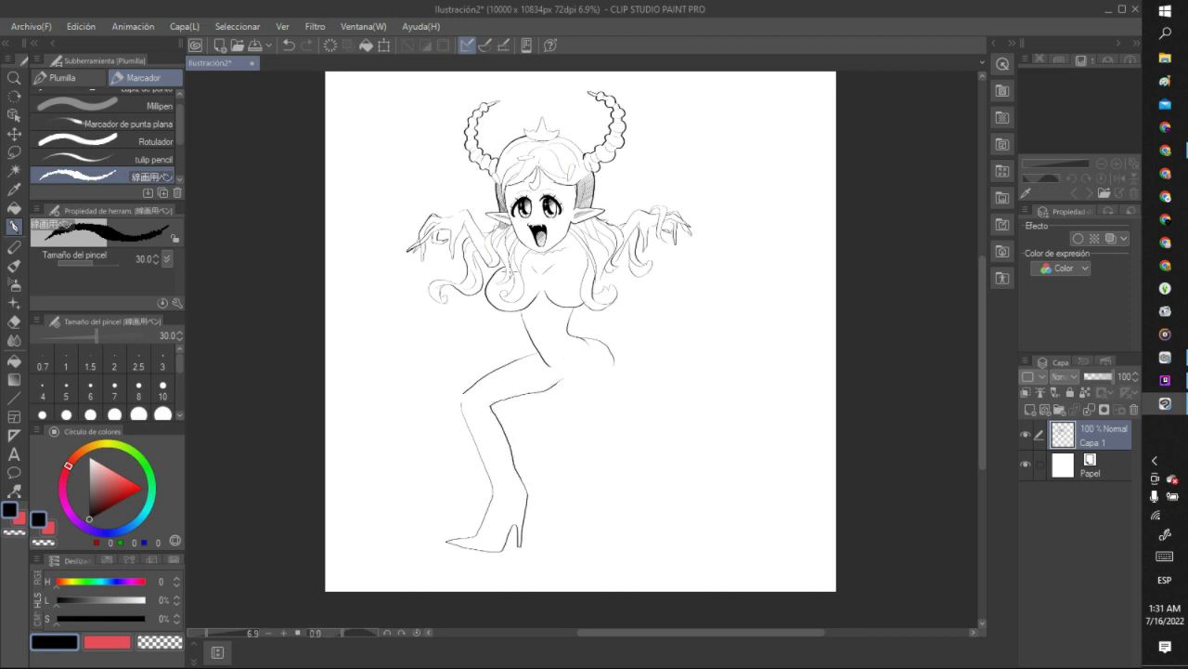
left_click(289, 45)
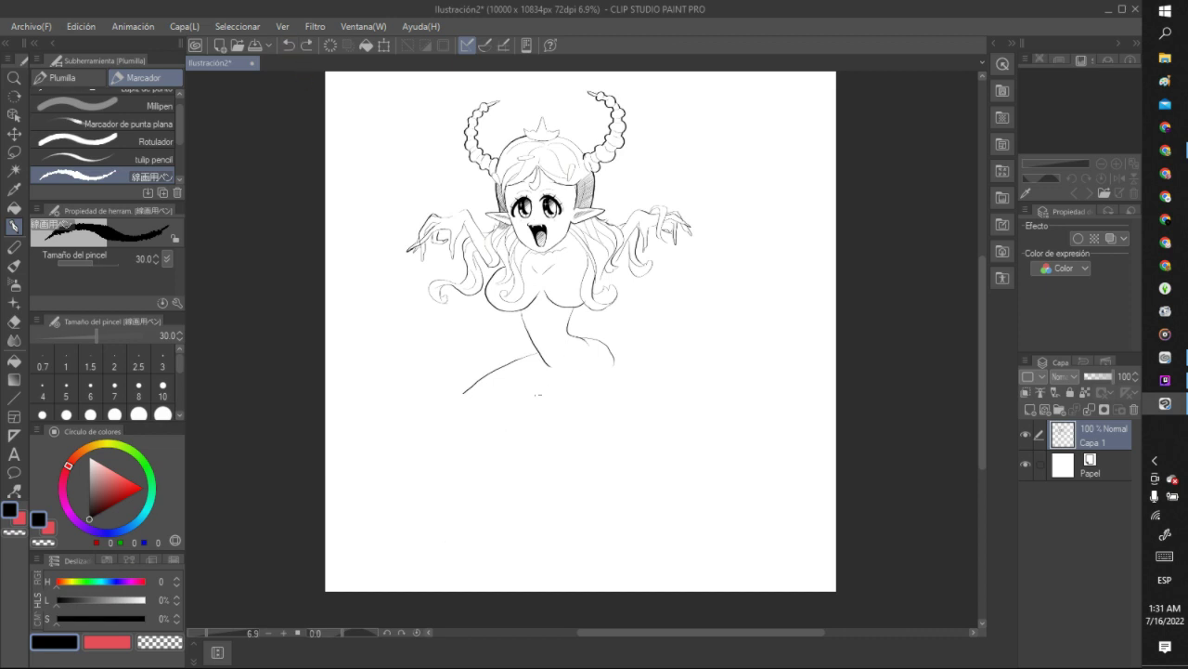
left_click_drag(461, 411, 497, 481)
mouse_move(553, 398)
left_mouse_down()
mouse_move(501, 411)
mouse_move(523, 486)
left_mouse_up()
left_click(282, 26)
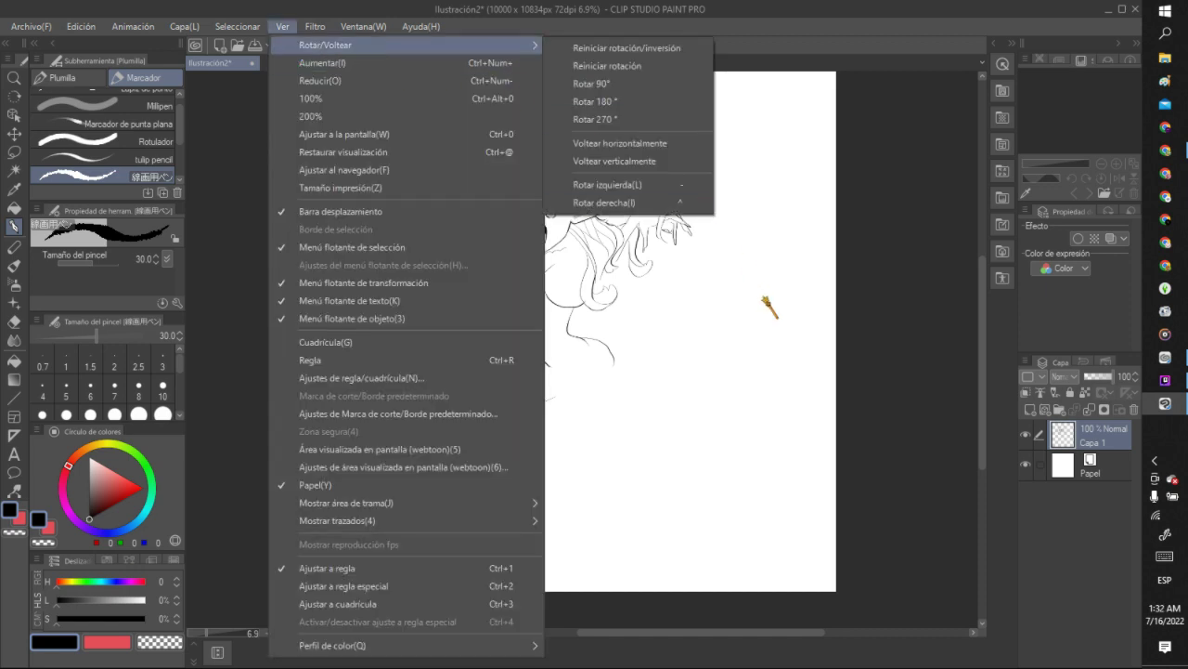
left_click(440, 194)
left_click(288, 45)
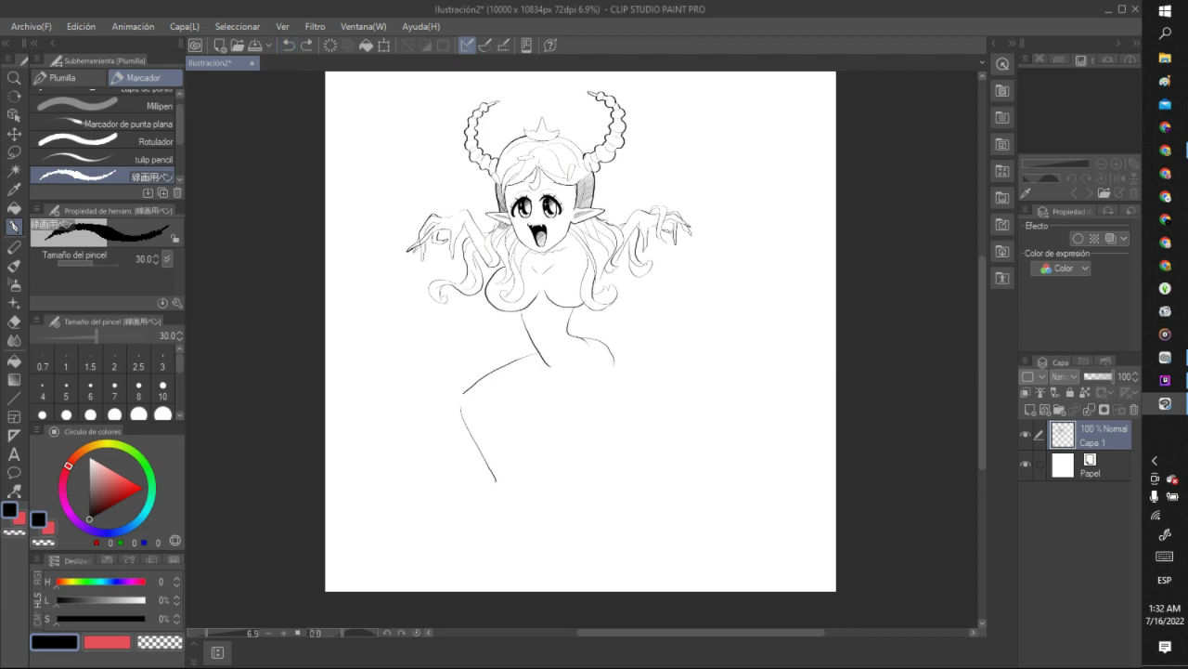
left_click_drag(482, 406, 556, 392)
mouse_move(486, 407)
left_mouse_down()
mouse_move(511, 444)
mouse_move(517, 497)
mouse_move(497, 490)
mouse_move(478, 530)
mouse_move(447, 536)
mouse_move(490, 536)
mouse_move(508, 521)
mouse_move(517, 540)
mouse_move(516, 484)
mouse_move(521, 503)
left_mouse_up()
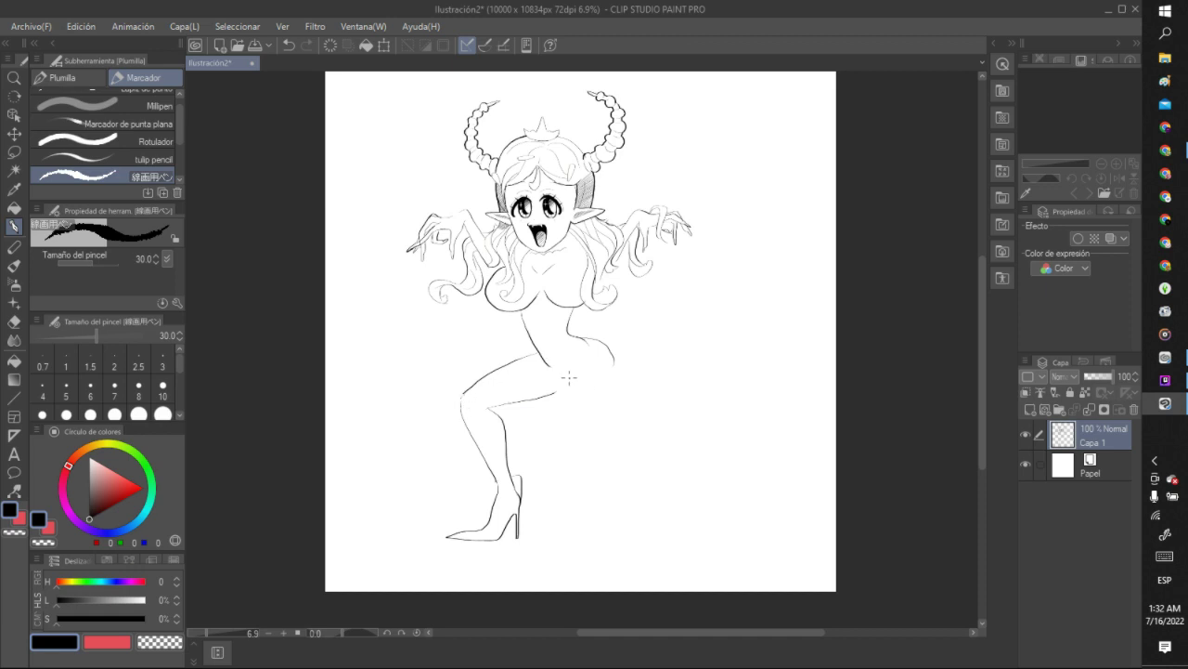
Draw the short crotch line and try a back leg slanting down behind the figure, undoing the leg outlines.
mouse_move(563, 383)
left_mouse_down()
mouse_move(584, 381)
mouse_move(579, 398)
left_mouse_up()
left_click_drag(578, 451, 648, 499)
mouse_move(614, 368)
left_mouse_down()
mouse_move(615, 429)
mouse_move(653, 464)
mouse_move(660, 497)
left_mouse_up()
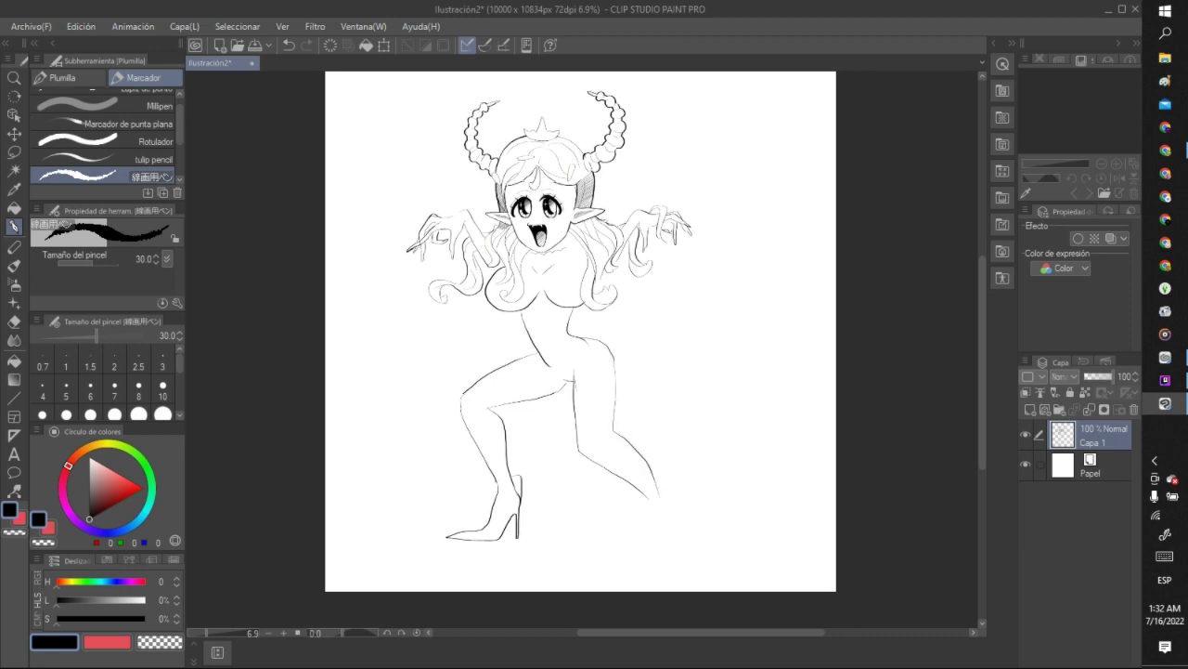
left_click(289, 44)
left_click(288, 44)
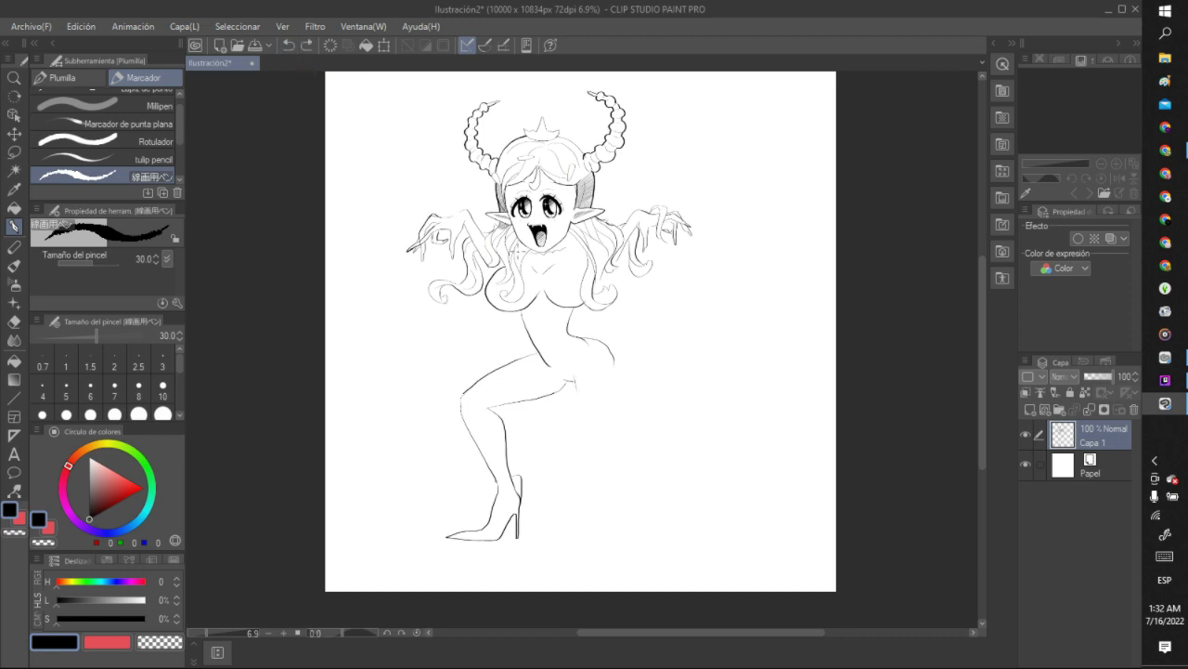
Draw the back leg bent at the knee, with the lower leg stretched out behind and ending in a pointed foot.
mouse_move(614, 366)
left_mouse_down()
mouse_move(624, 458)
mouse_move(647, 439)
mouse_move(710, 436)
left_mouse_up()
mouse_move(571, 375)
left_mouse_down()
mouse_move(598, 478)
mouse_move(666, 470)
mouse_move(722, 487)
mouse_move(712, 500)
mouse_move(738, 495)
mouse_move(745, 445)
mouse_move(730, 444)
mouse_move(746, 431)
mouse_move(723, 436)
left_mouse_up()
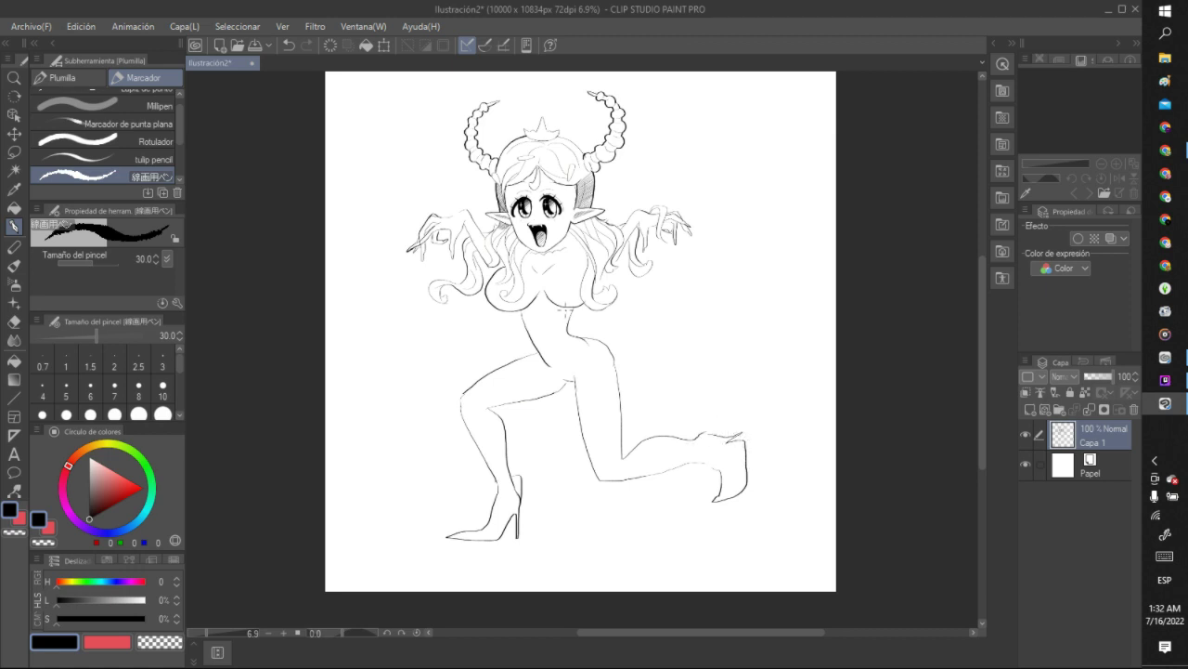
left_click(289, 45)
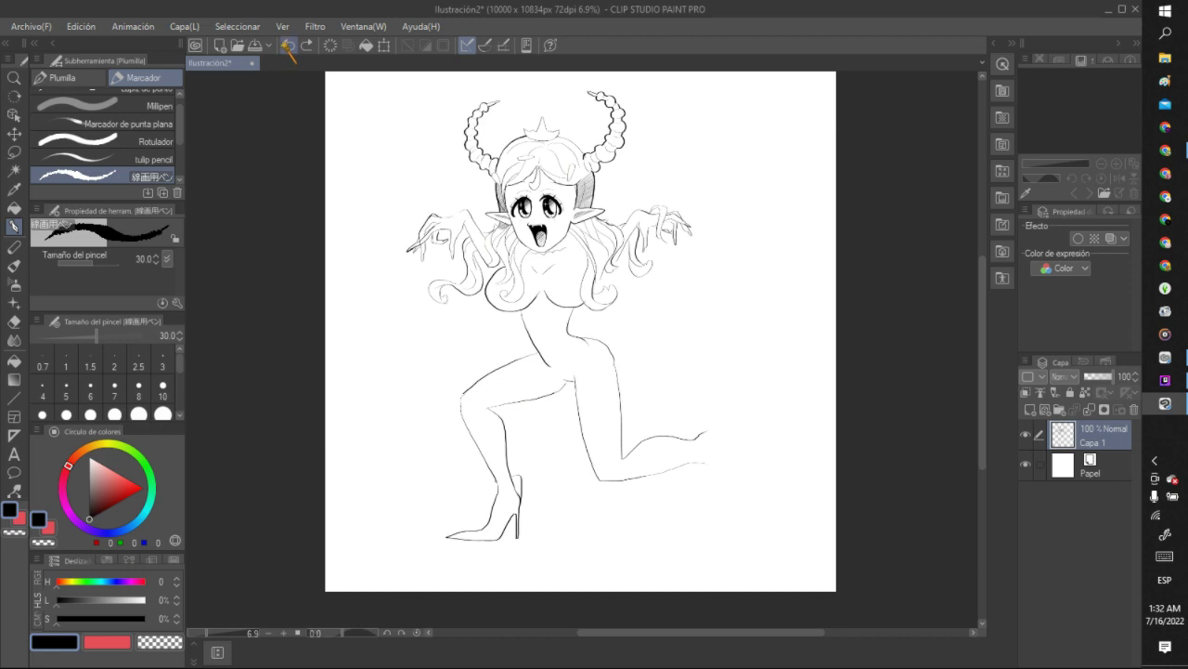
left_click(289, 44)
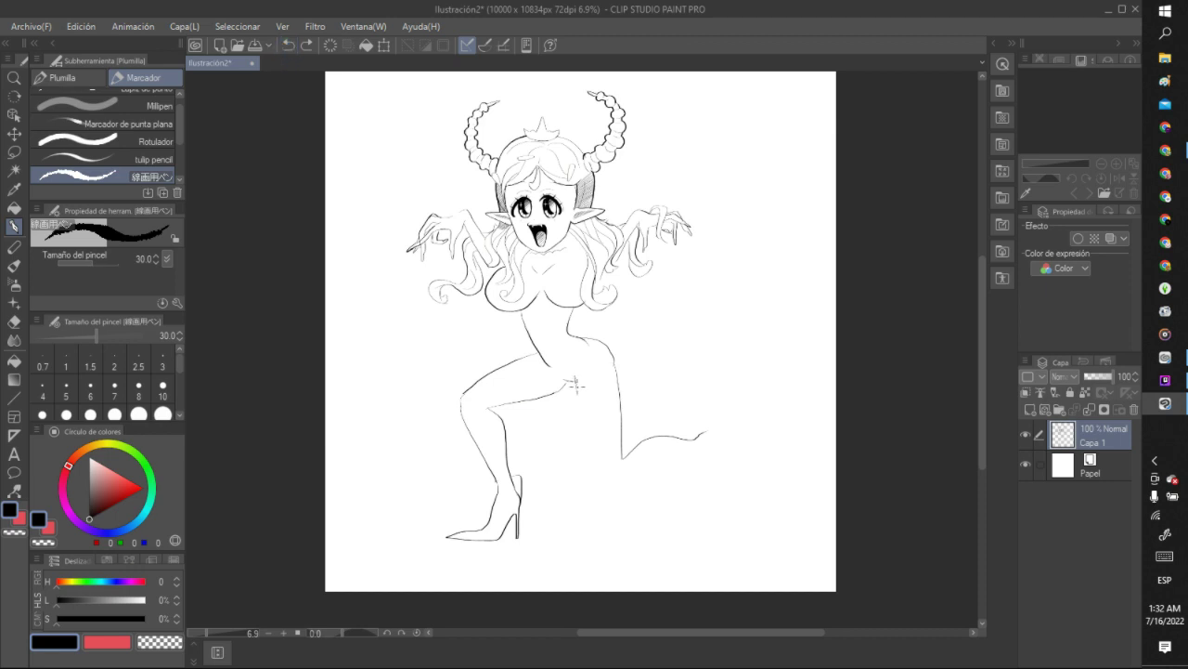
mouse_move(575, 384)
left_mouse_down()
mouse_move(618, 470)
mouse_move(668, 457)
left_mouse_up()
left_click(289, 45)
left_click_drag(577, 391, 613, 479)
mouse_move(713, 433)
left_mouse_down()
mouse_move(742, 419)
mouse_move(774, 437)
mouse_move(621, 483)
left_mouse_up()
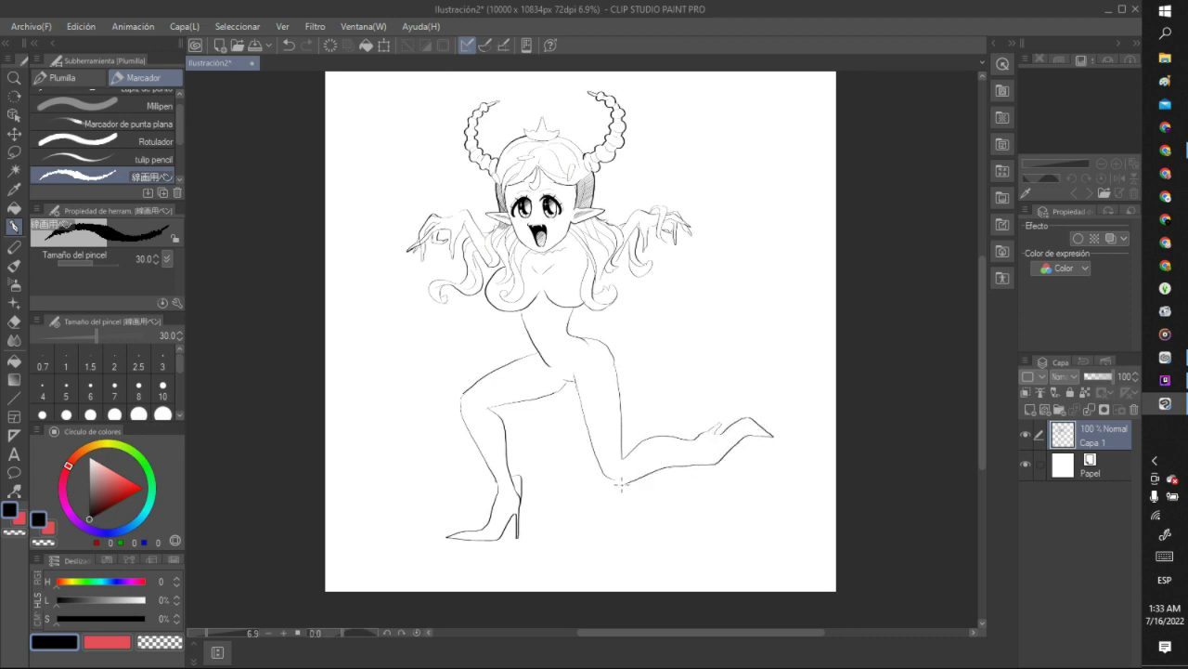
Draw a thick curving tail rising behind the hips to a pointed tip, with a small spike at its bend and a line between the thighs.
scroll(621, 483, "down", 4)
scroll(626, 488, "up", 3)
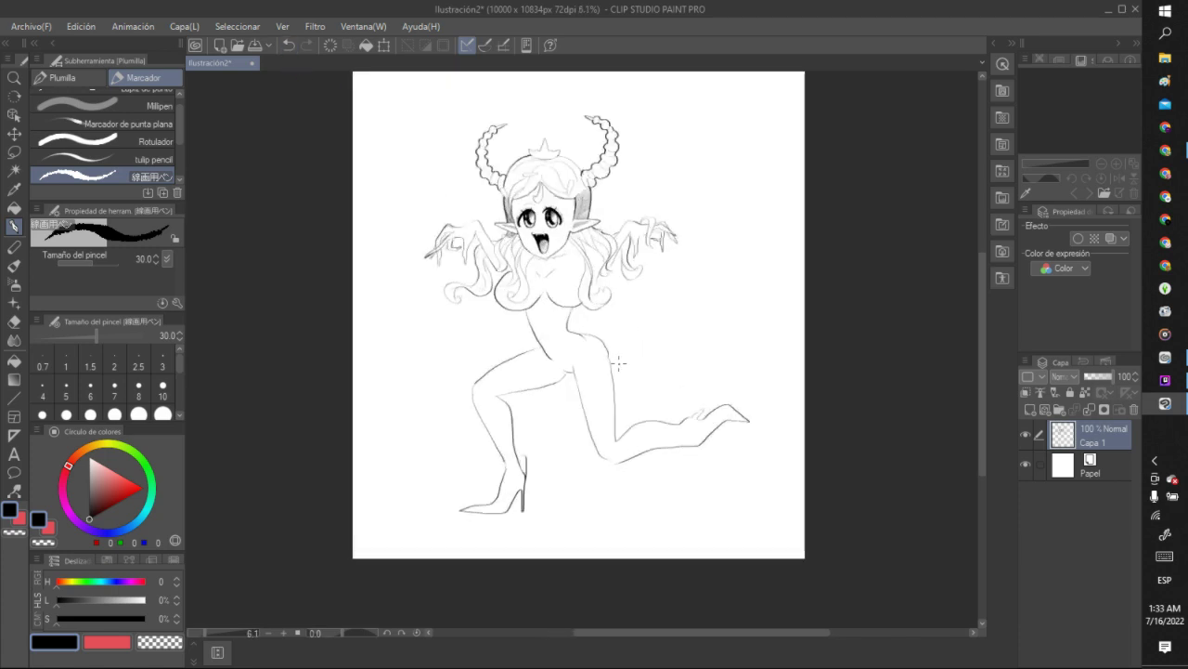
left_click_drag(618, 373, 648, 323)
mouse_move(613, 415)
left_mouse_down()
mouse_move(650, 410)
mouse_move(669, 333)
left_mouse_up()
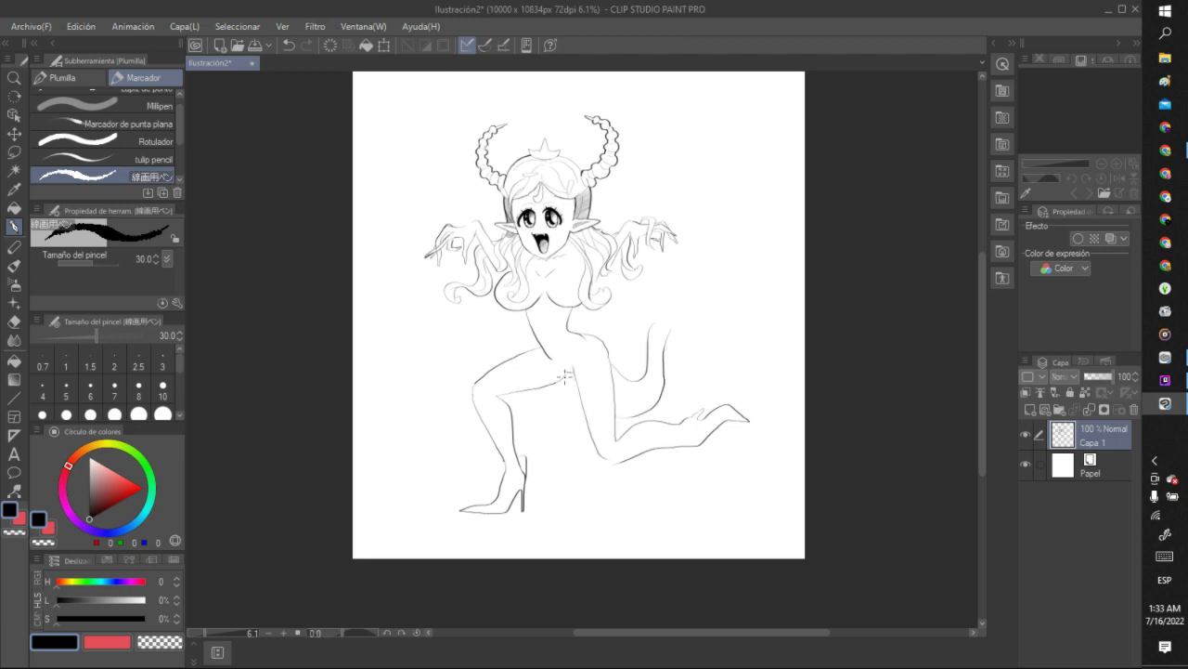
left_click_drag(566, 376, 583, 405)
left_click_drag(647, 331, 659, 307)
mouse_move(693, 324)
left_mouse_down()
mouse_move(743, 340)
mouse_move(704, 301)
mouse_move(753, 328)
mouse_move(764, 321)
mouse_move(739, 323)
mouse_move(772, 304)
mouse_move(751, 336)
left_mouse_up()
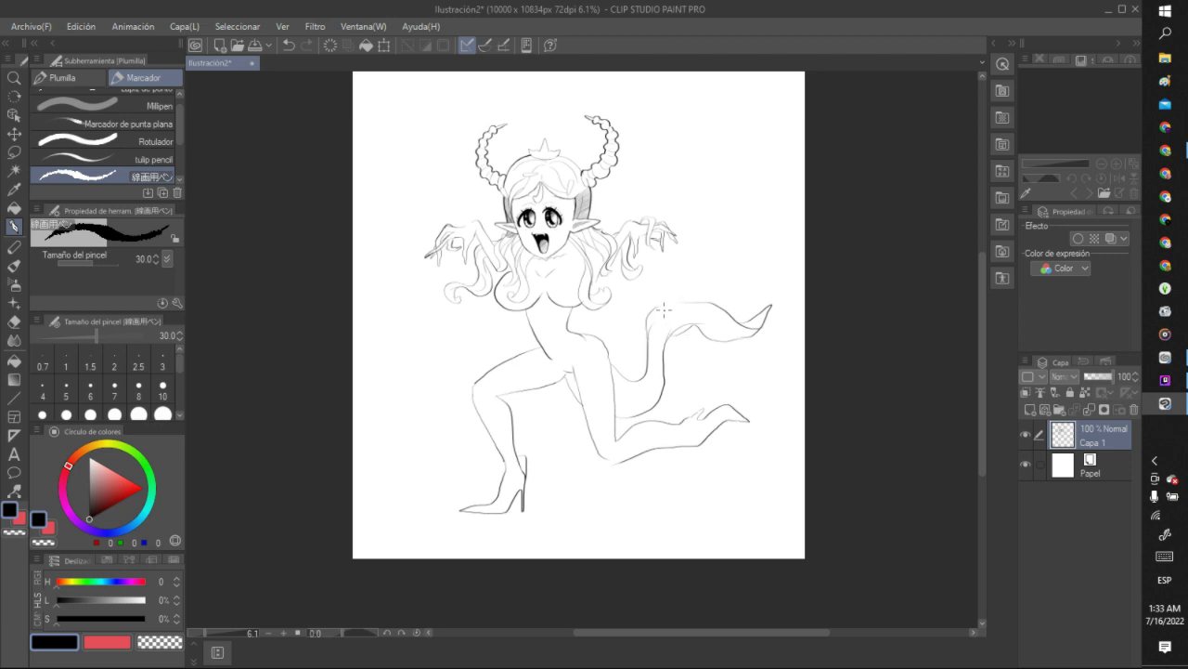
left_click_drag(660, 301, 669, 302)
left_click_drag(529, 313, 530, 321)
Erase the lower outline of the right side of the bust with the transparent colour and redraw it as a rounder black curve.
scroll(578, 279, "up", 3)
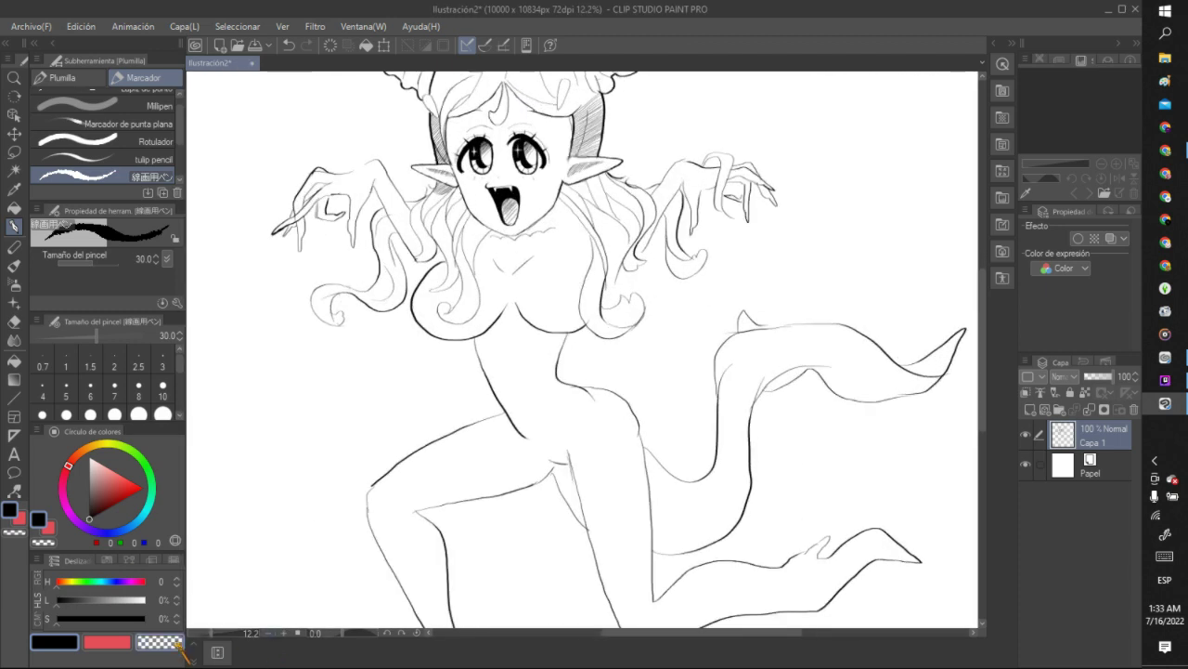
left_click(176, 642)
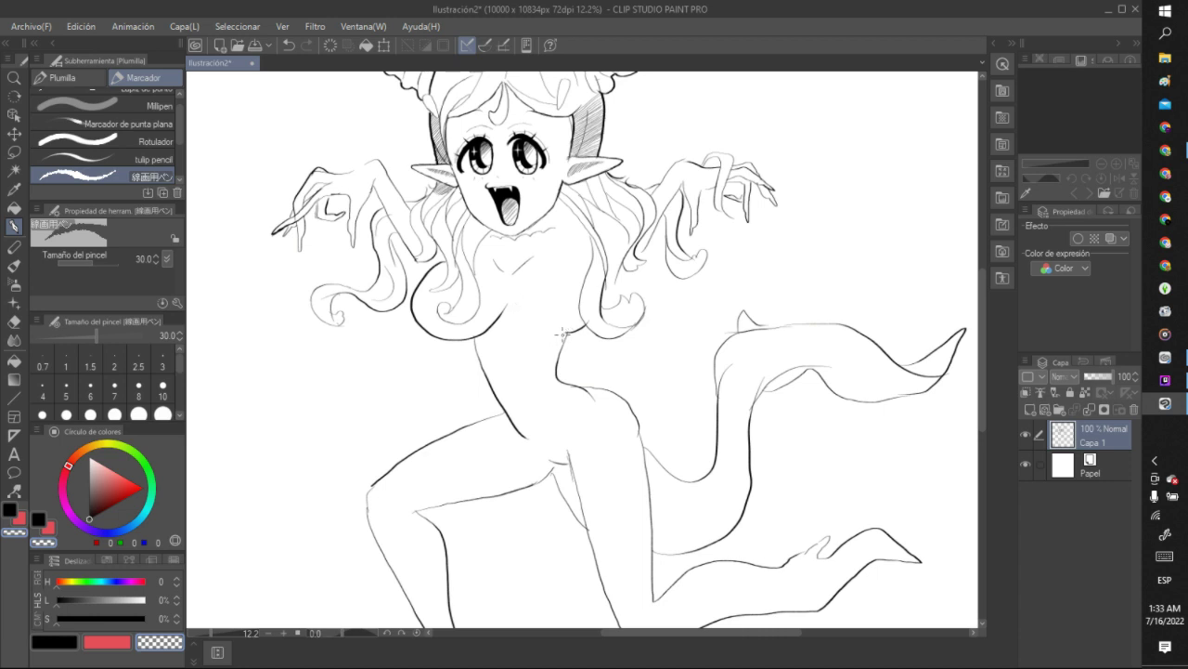
left_click_drag(576, 329, 591, 338)
key("ctrl+z")
key("ctrl+z")
key("c")
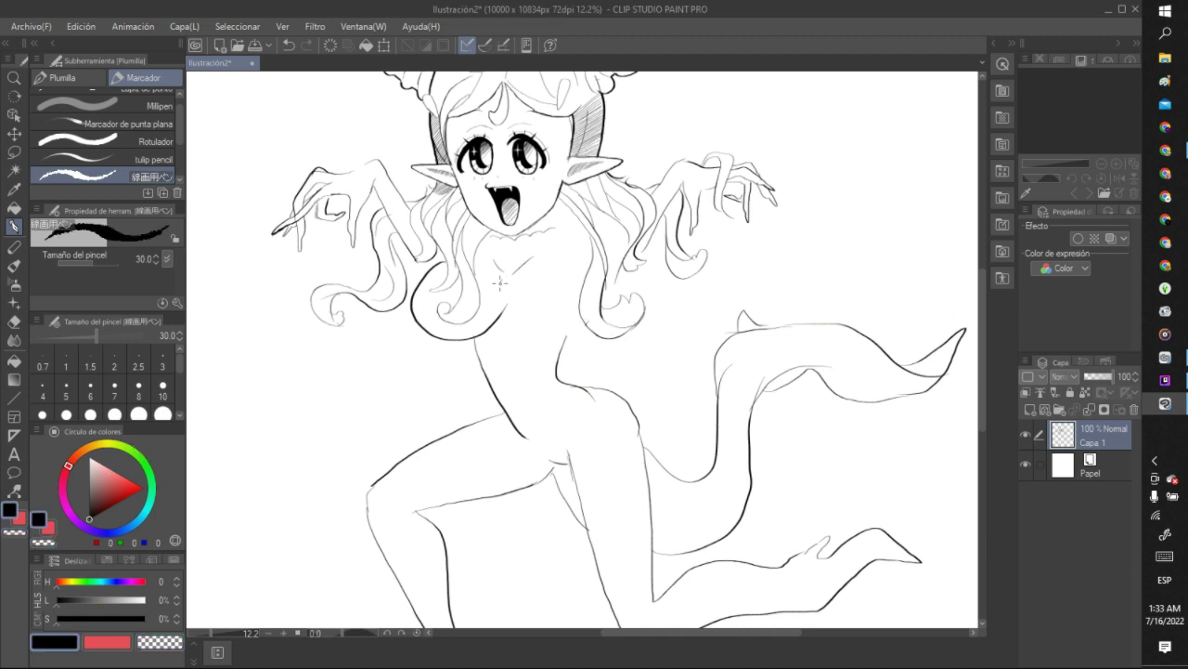
mouse_move(498, 284)
left_mouse_down()
mouse_move(497, 330)
mouse_move(537, 336)
mouse_move(561, 323)
left_mouse_up()
key("ctrl+z")
mouse_move(510, 289)
left_mouse_down()
mouse_move(495, 325)
mouse_move(522, 349)
mouse_move(563, 346)
mouse_move(579, 290)
left_mouse_up()
Undo the last bust stroke, redraw the overlapping bust curves across the chest, and check them against the whole figure.
scroll(494, 291, "down", 4)
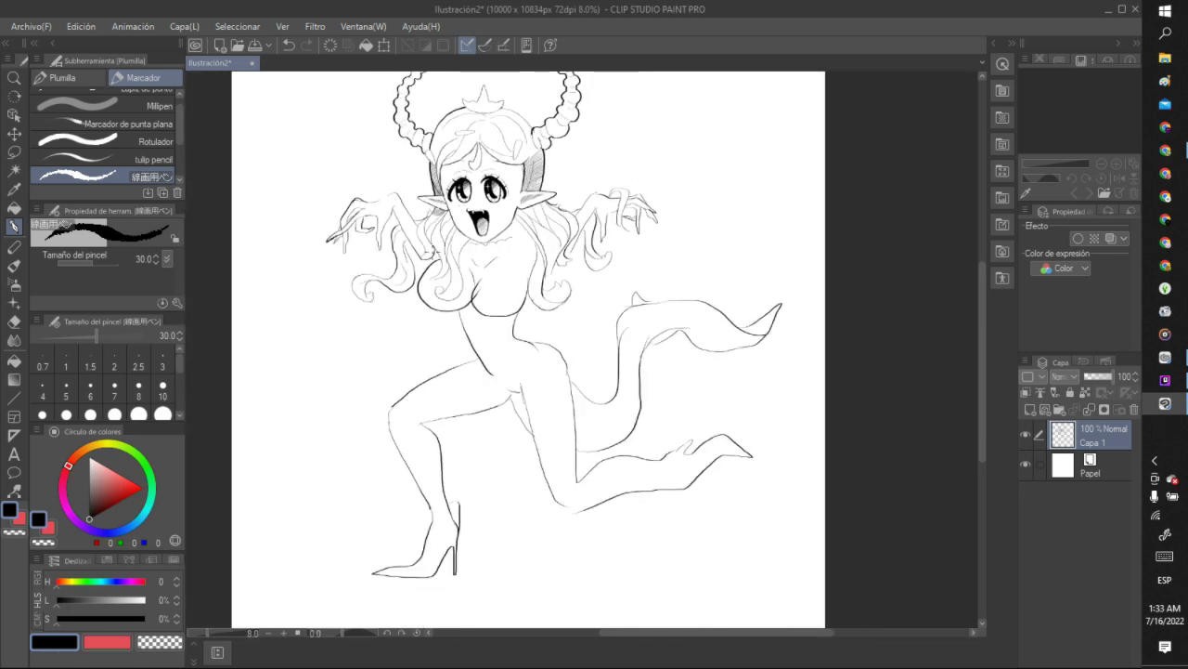
scroll(483, 274, "up", 4)
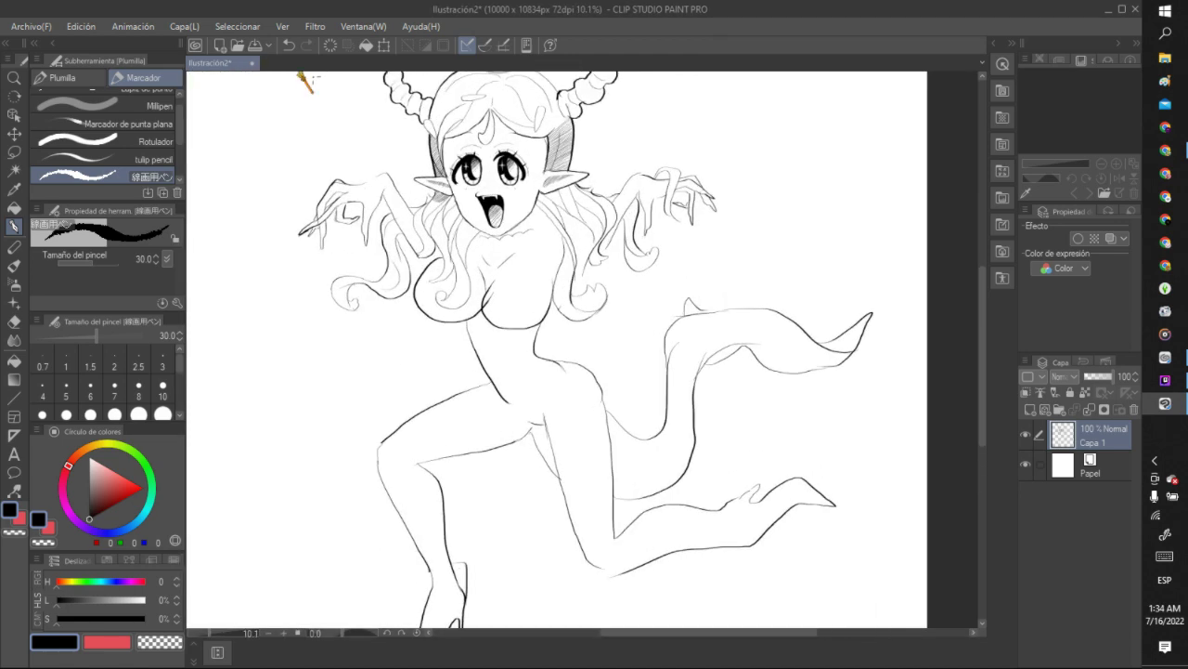
left_click(290, 44)
mouse_move(447, 264)
left_mouse_down()
mouse_move(416, 317)
mouse_move(469, 336)
mouse_move(486, 312)
mouse_move(492, 333)
mouse_move(536, 338)
mouse_move(560, 302)
mouse_move(504, 272)
left_mouse_up()
scroll(485, 285, "down", 4)
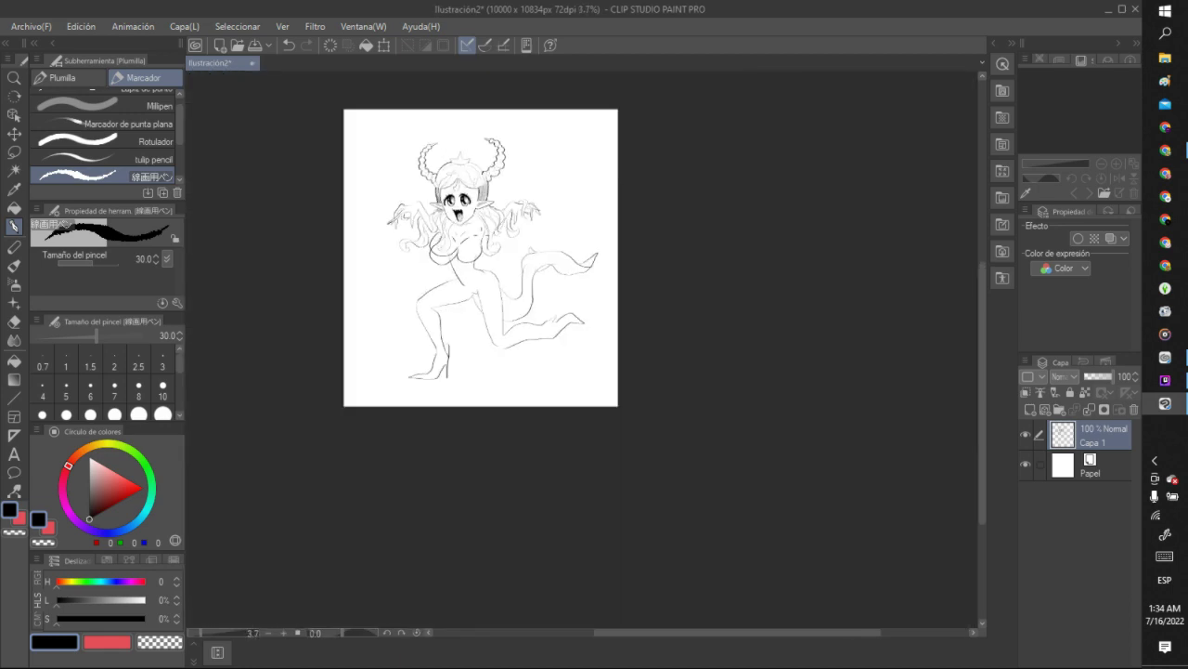
scroll(566, 273, "up", 3)
scroll(566, 272, "down", 2)
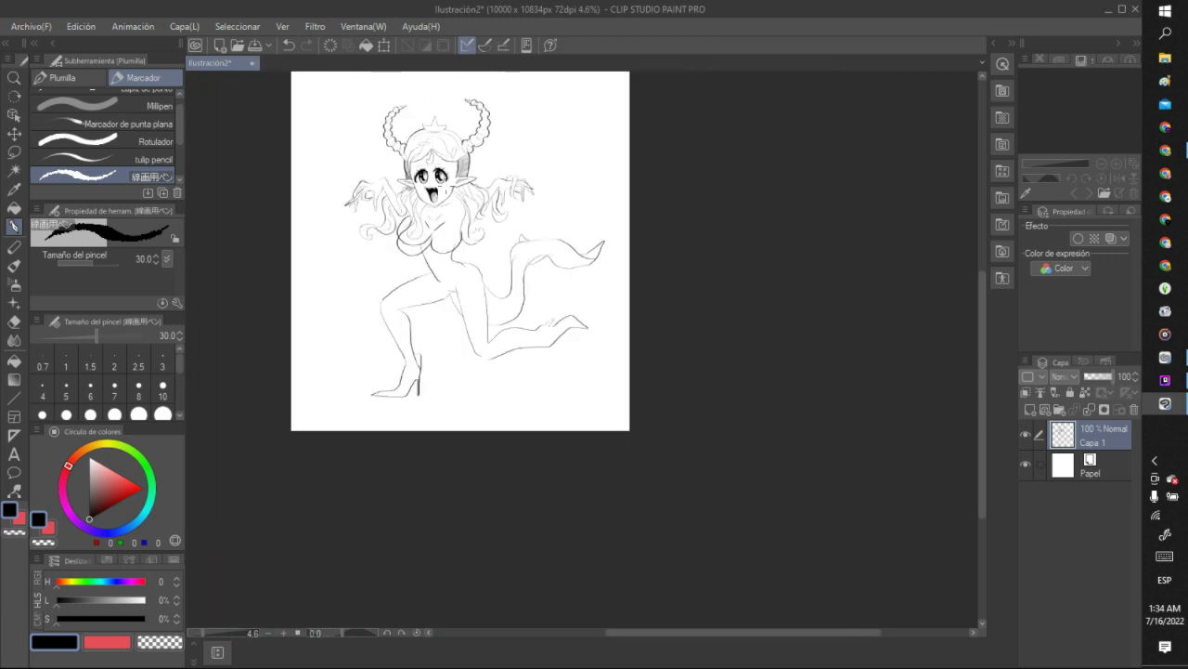
scroll(436, 214, "up", 3)
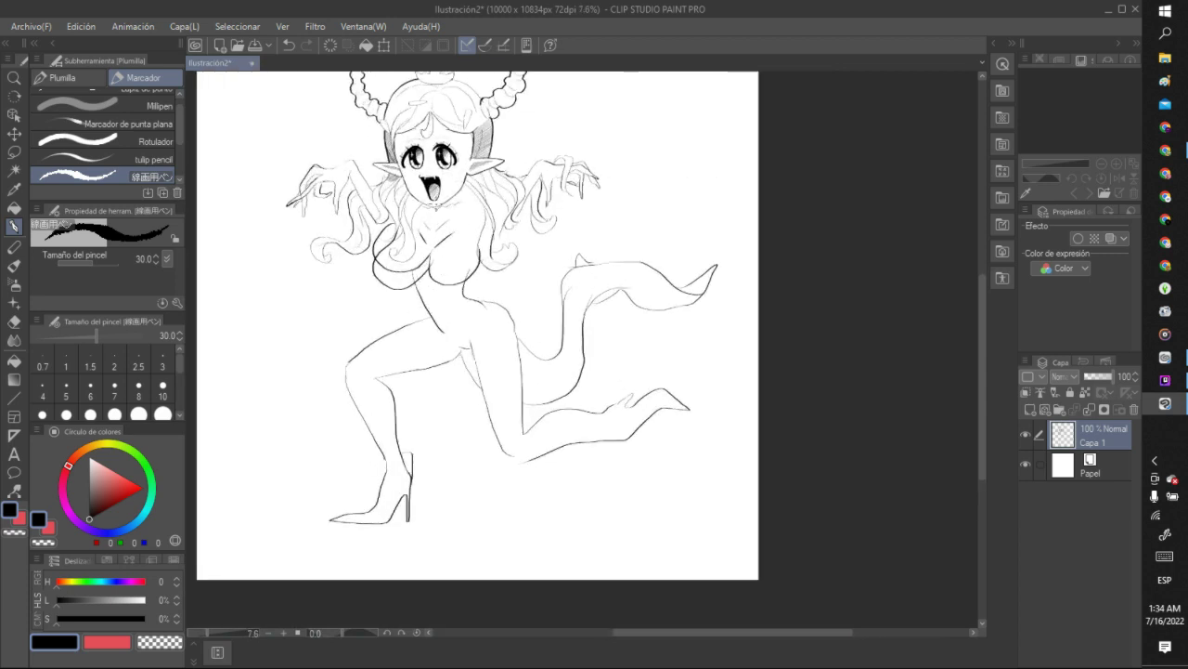
Erase the stray lines overlapping inside the lower bust outline using the transparent colour.
scroll(437, 214, "down", 2)
scroll(429, 186, "up", 4)
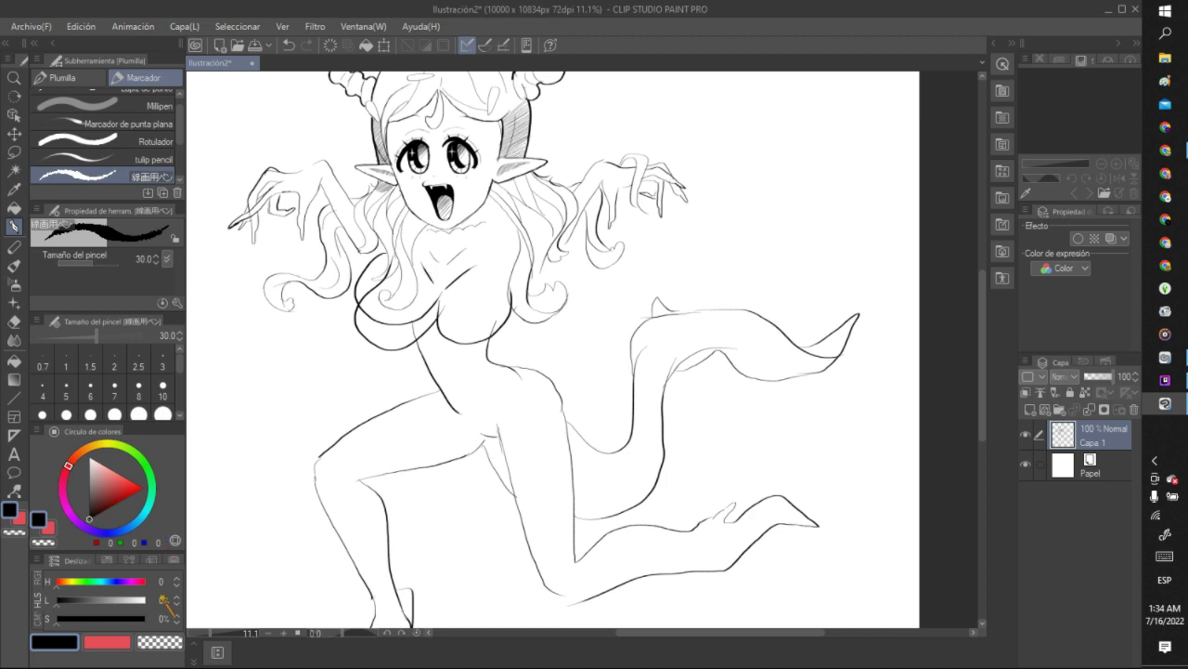
left_click(159, 641)
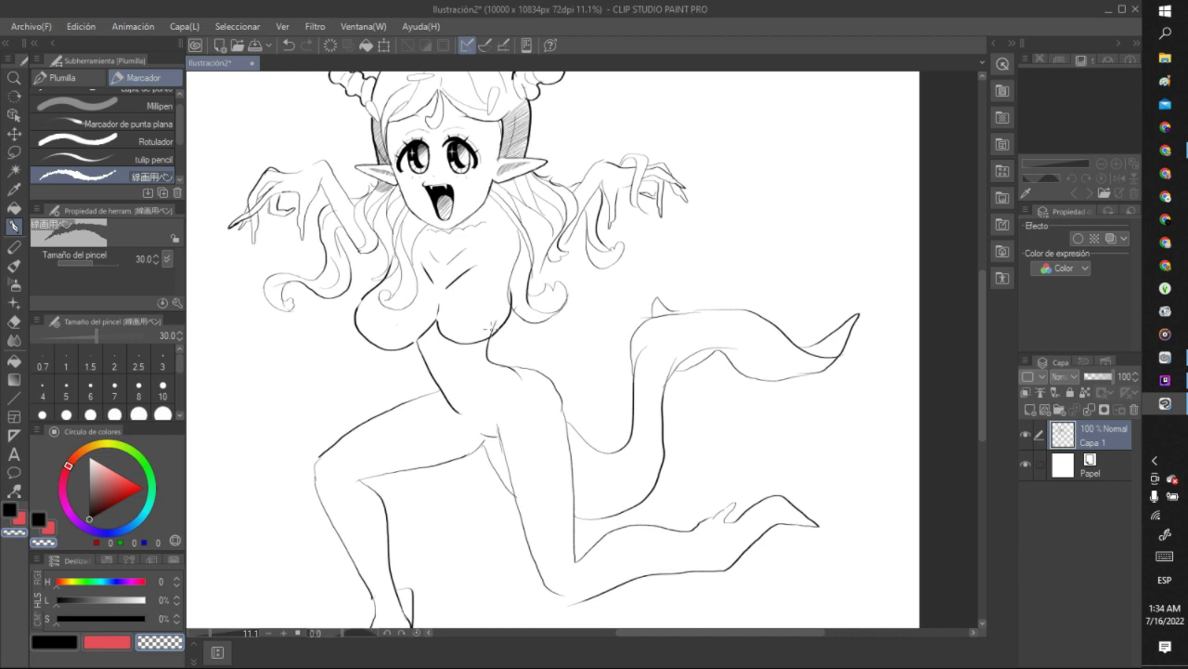
left_click_drag(488, 331, 495, 329)
scroll(457, 274, "down", 5)
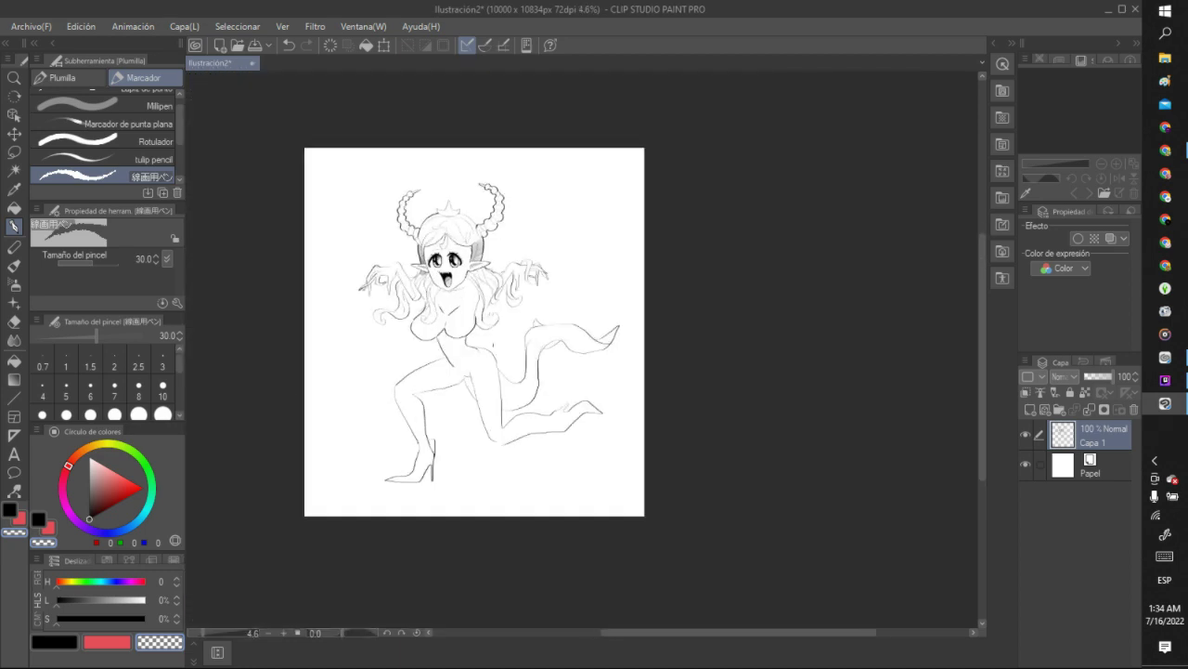
Draw a bent lower arm extending left from beneath the bust in black, ending in a hand with long clawed fingers.
scroll(465, 334, "up", 3)
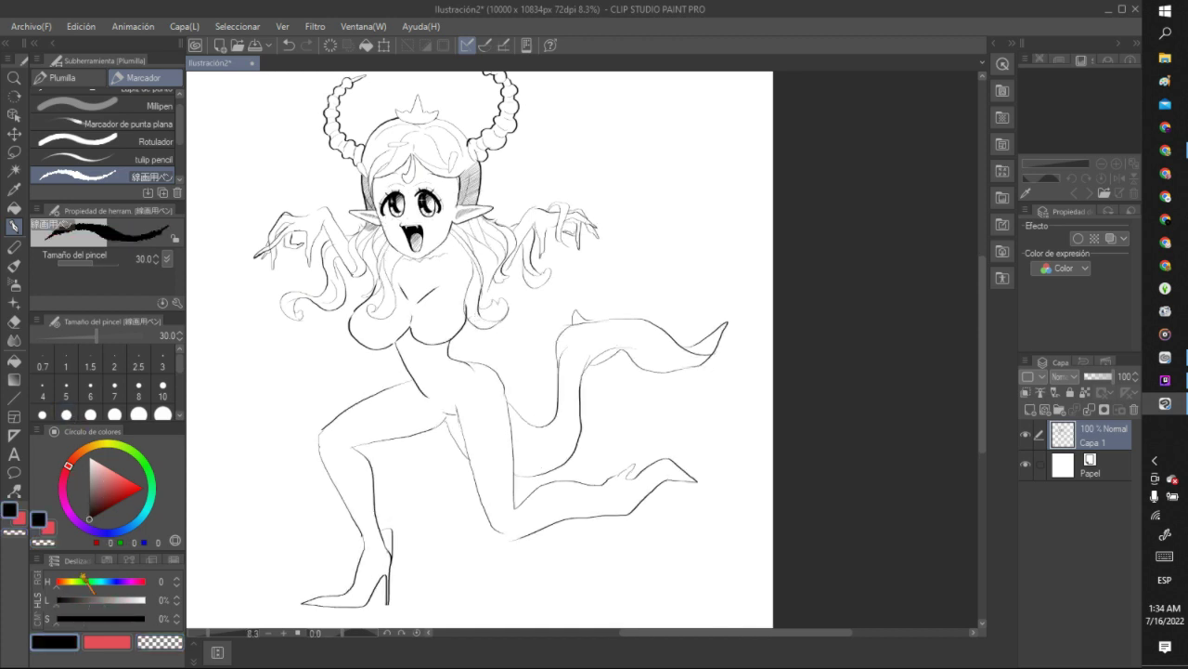
mouse_move(356, 349)
left_mouse_down()
mouse_move(300, 334)
mouse_move(241, 351)
mouse_move(282, 361)
mouse_move(281, 390)
mouse_move(250, 360)
mouse_move(295, 345)
mouse_move(281, 391)
mouse_move(278, 355)
mouse_move(254, 369)
mouse_move(250, 416)
left_mouse_up()
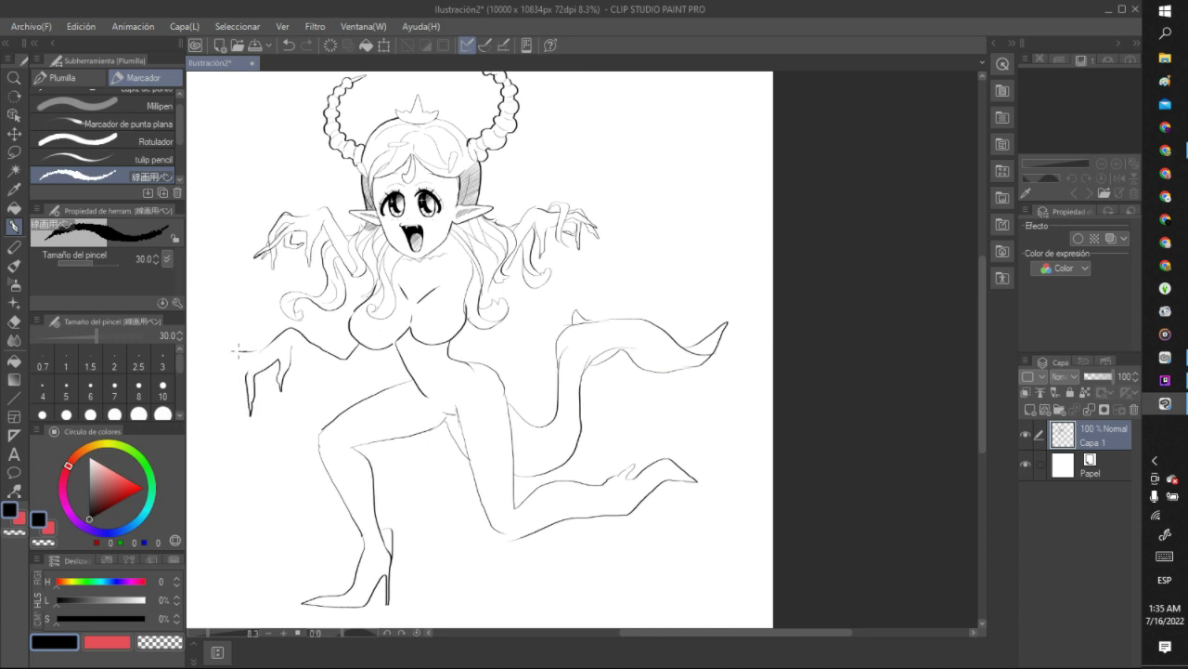
mouse_move(237, 351)
left_mouse_down()
mouse_move(212, 375)
mouse_move(232, 366)
left_mouse_up()
left_click_drag(265, 387, 240, 372)
left_click_drag(225, 395, 224, 370)
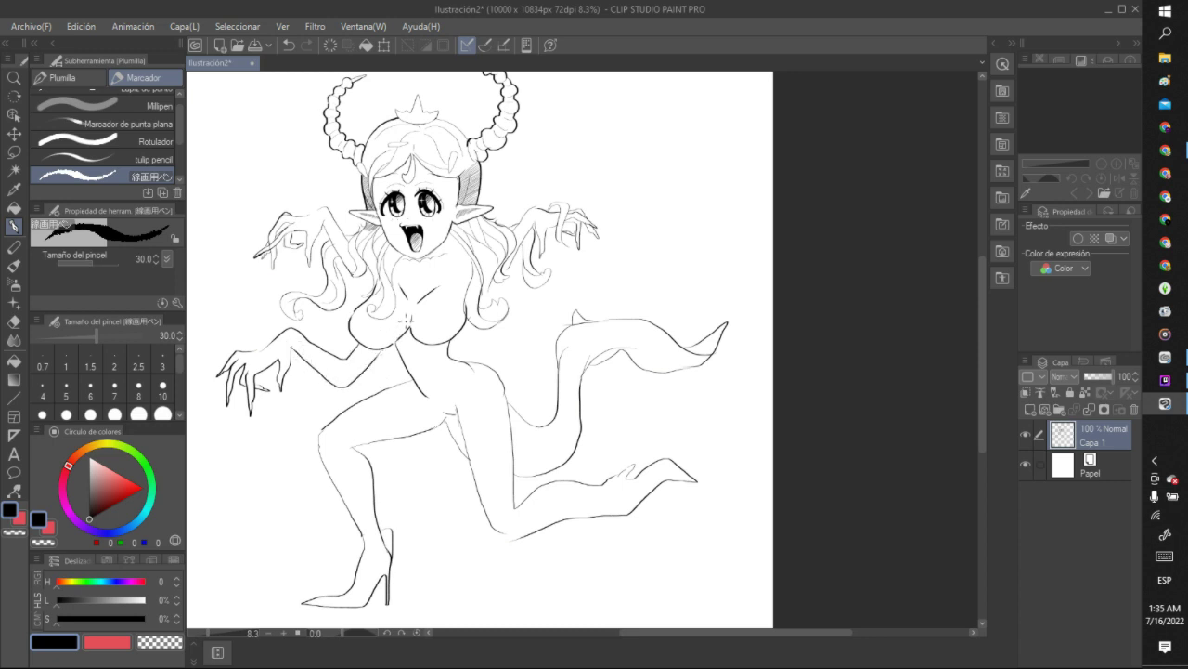
scroll(406, 317, "down", 5)
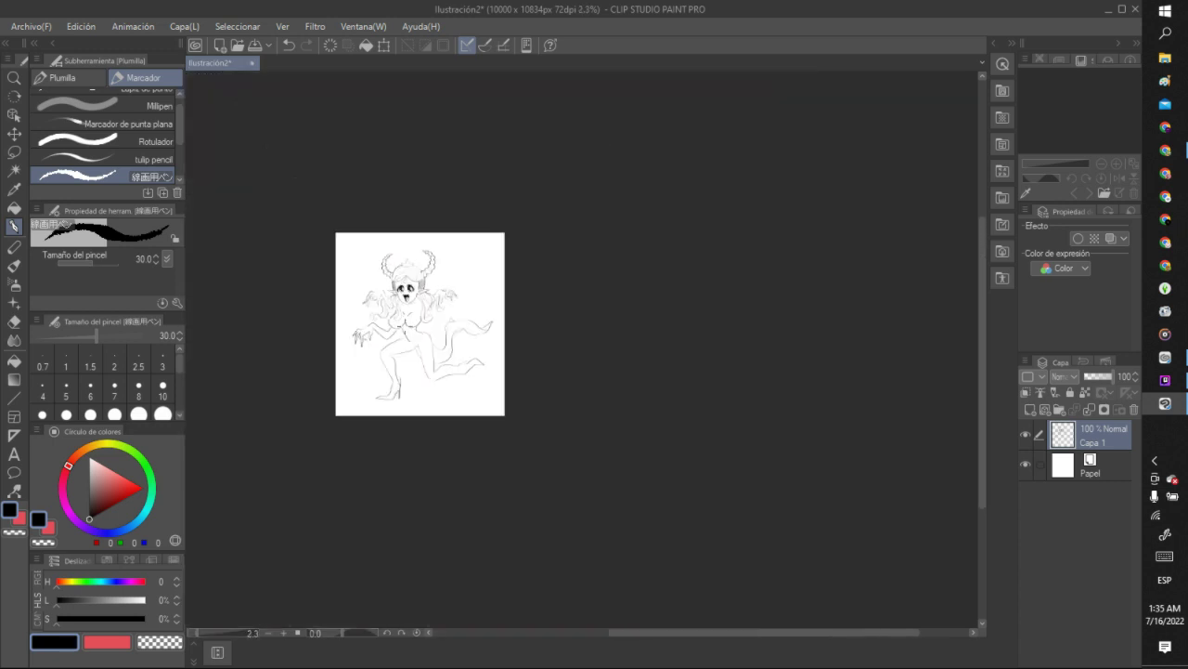
scroll(408, 292, "up", 4)
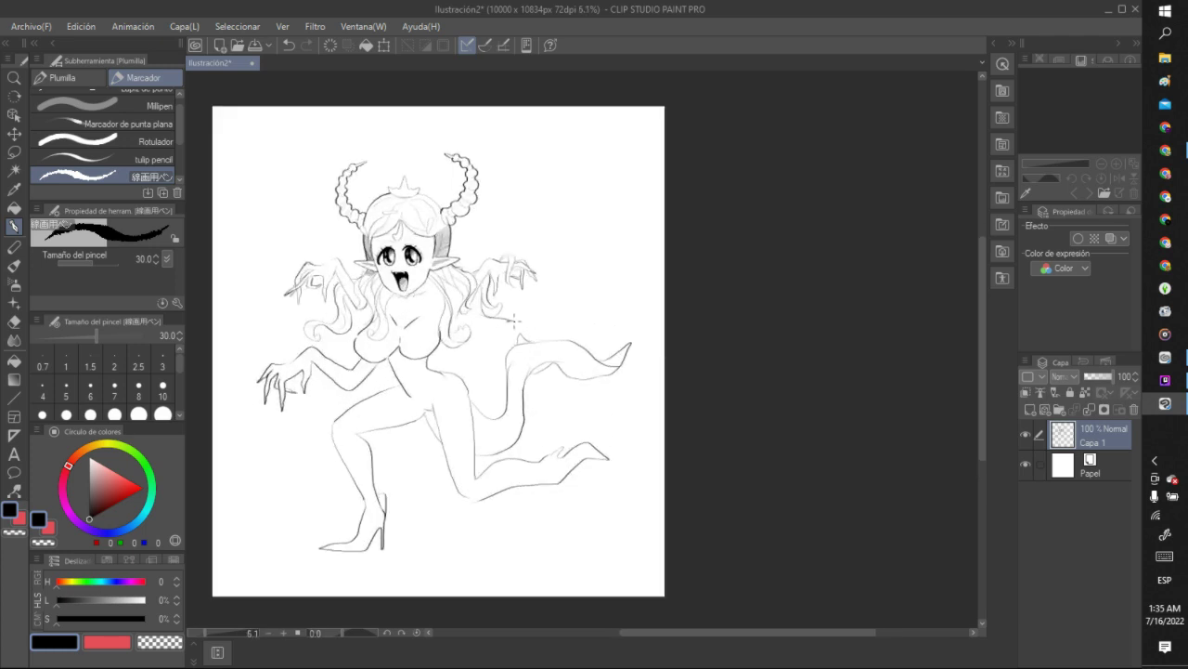
mouse_move(523, 320)
left_mouse_down()
mouse_move(548, 291)
mouse_move(550, 218)
mouse_move(568, 225)
mouse_move(572, 266)
mouse_move(553, 305)
left_mouse_up()
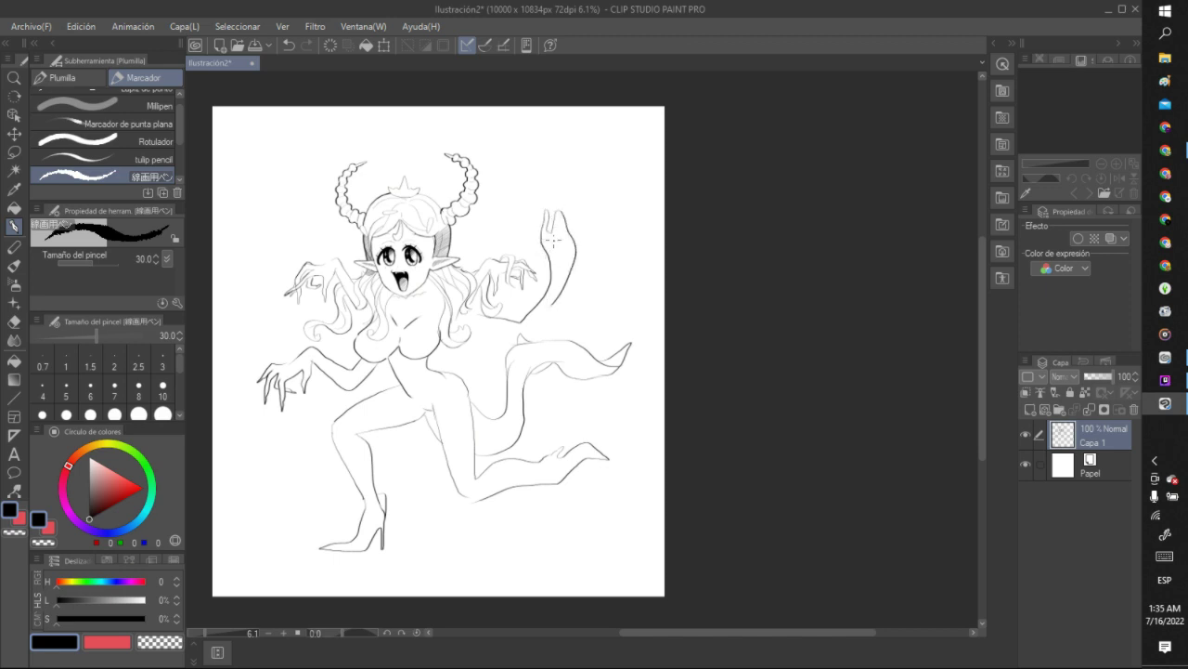
left_click_drag(553, 240, 580, 301)
scroll(588, 267, "down", 3)
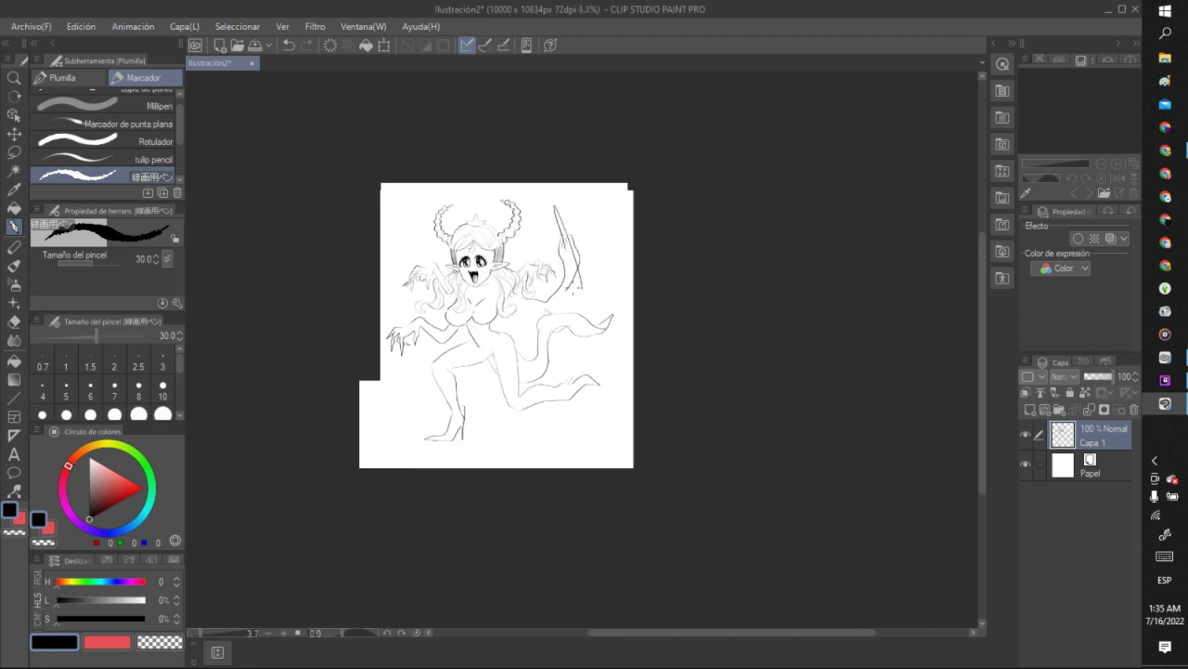
scroll(588, 267, "up", 4)
scroll(583, 232, "up", 1)
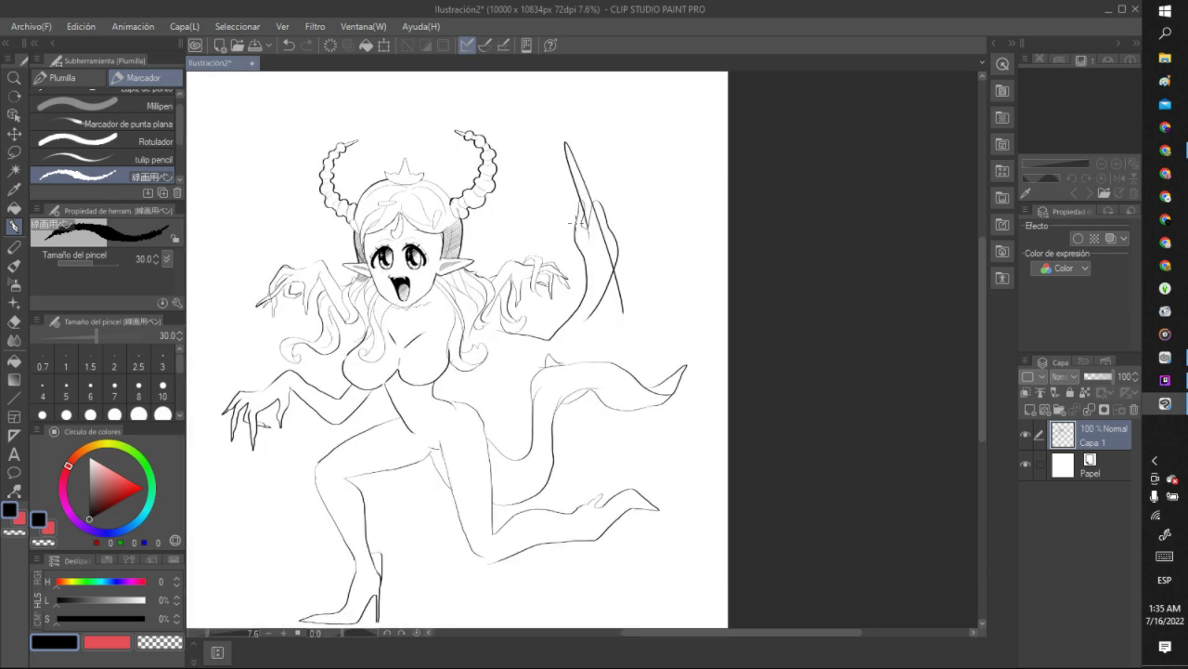
left_click(289, 45)
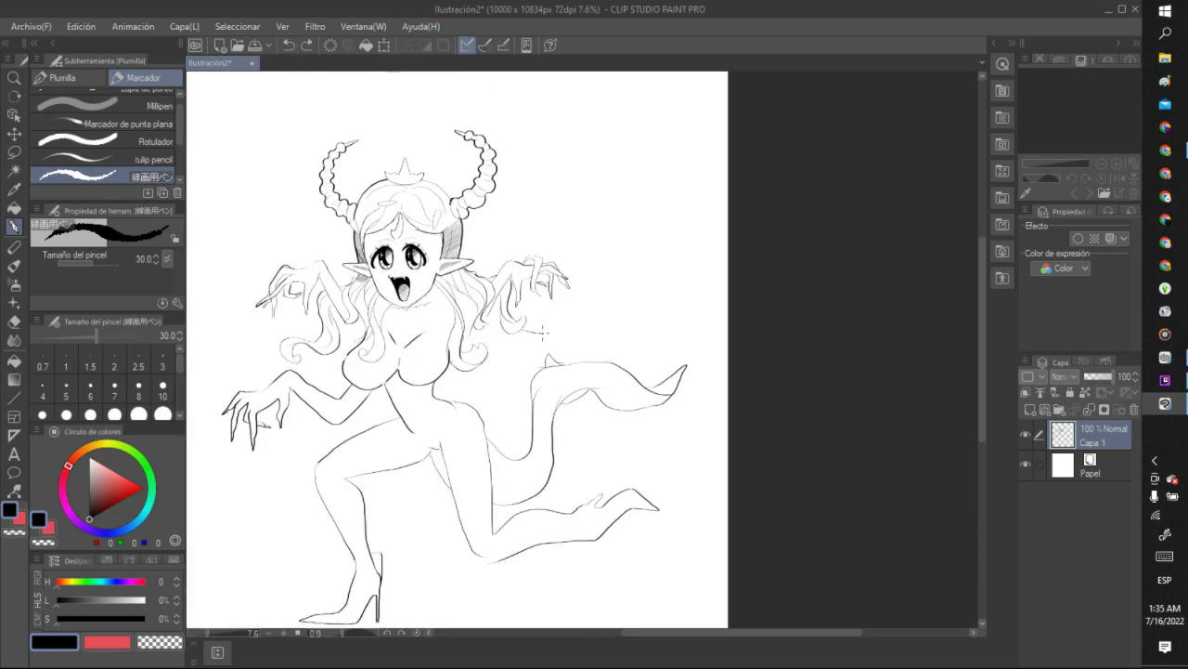
Draw a raised forearm bending upward on the right of the figure, with a pointed, wavy thumb at its wrist.
left_click_drag(548, 333, 589, 254)
mouse_move(593, 314)
left_mouse_down()
mouse_move(624, 257)
mouse_move(572, 198)
left_mouse_up()
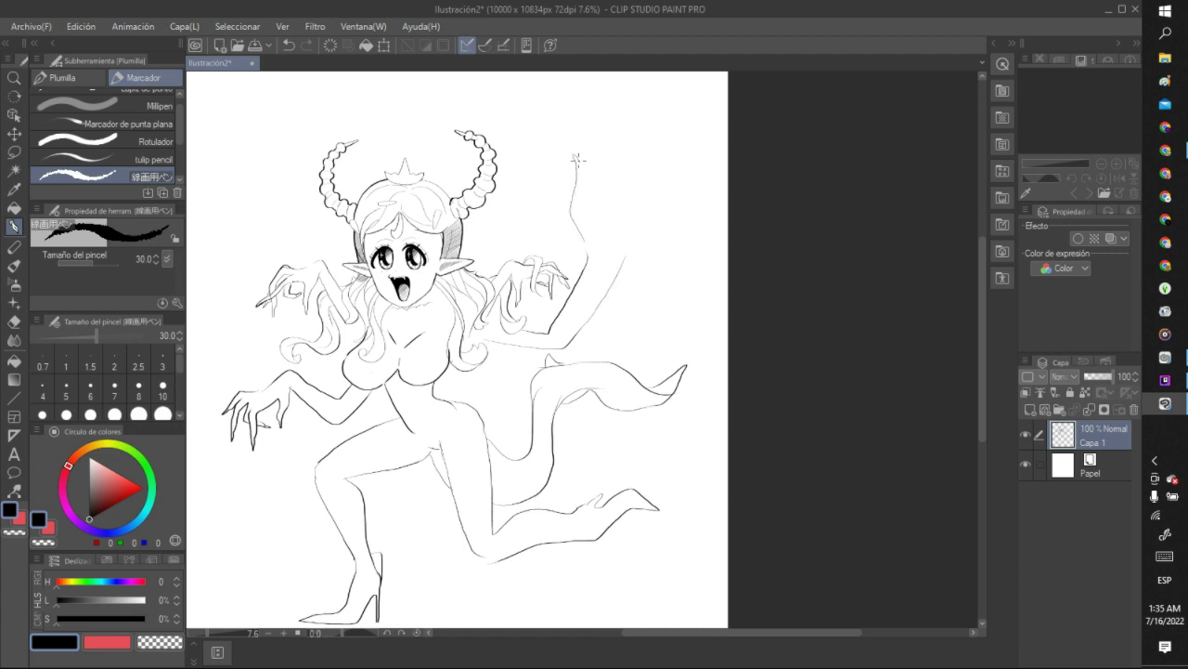
left_click_drag(575, 155, 585, 180)
mouse_move(634, 221)
left_mouse_down()
mouse_move(647, 197)
mouse_move(640, 168)
left_mouse_up()
left_click_drag(621, 173, 640, 179)
left_click(289, 45)
left_click(288, 45)
Draw the raised hand's long wavy fingers with pointed tips and a deep V-shaped gap down to the palm.
left_click_drag(634, 225, 647, 194)
left_click_drag(631, 177, 625, 213)
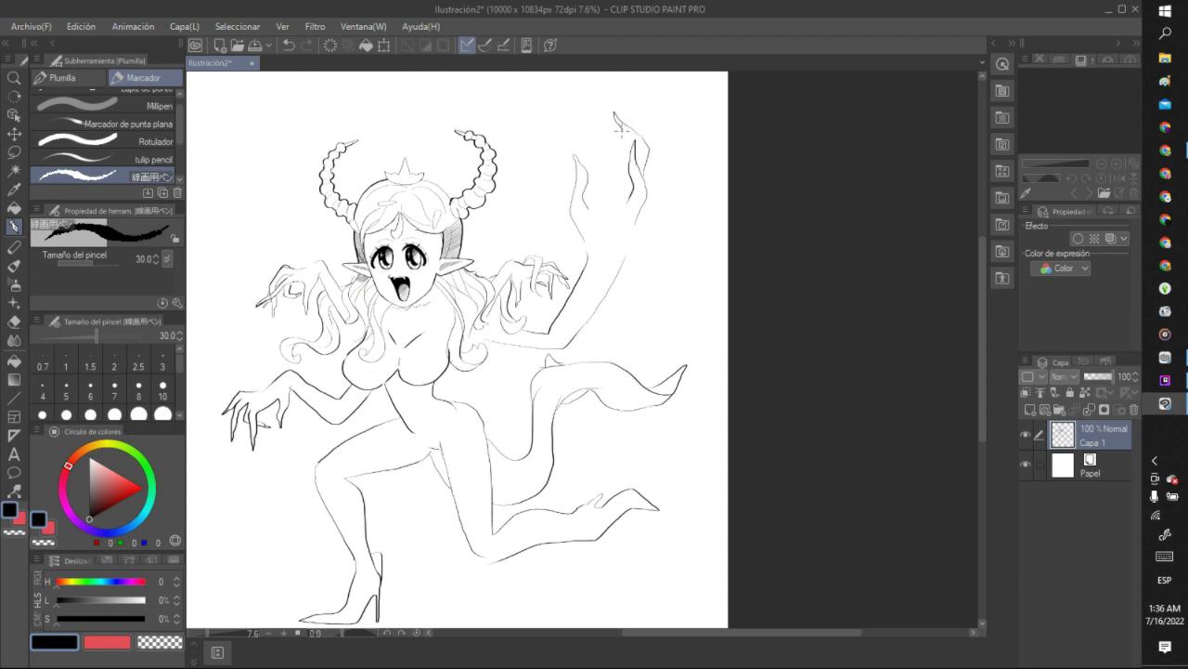
left_click_drag(621, 130, 632, 143)
mouse_move(589, 204)
left_mouse_down()
mouse_move(589, 239)
mouse_move(608, 275)
mouse_move(624, 174)
left_mouse_up()
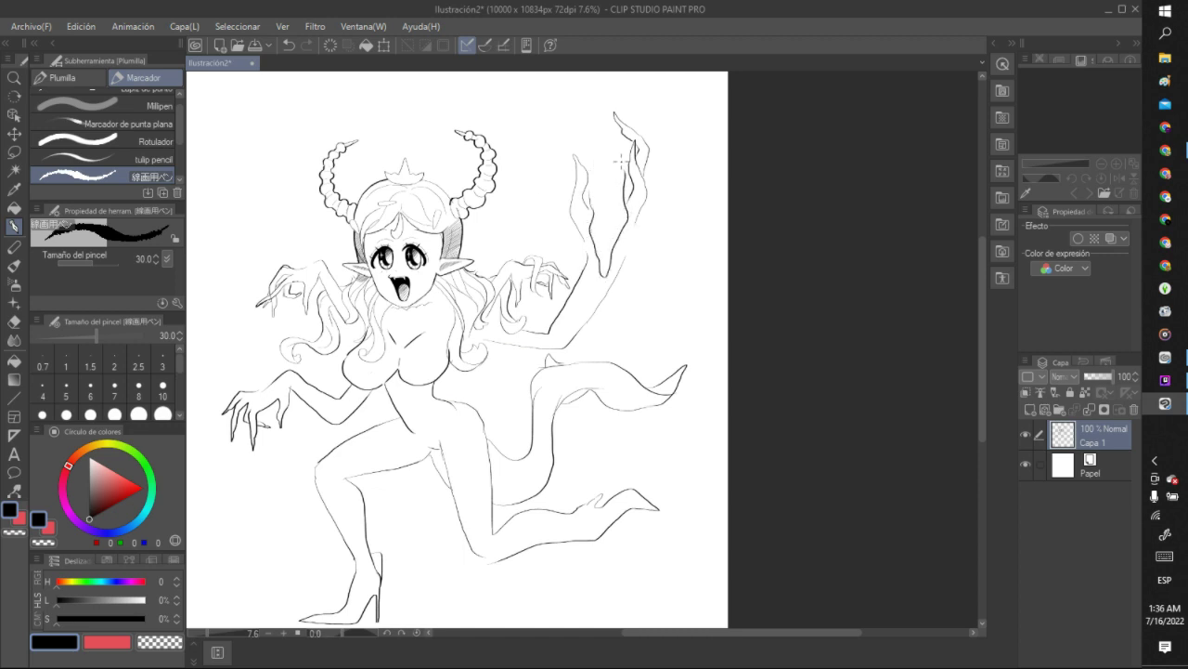
key("ctrl+minus")
scroll(487, 221, "up", 2)
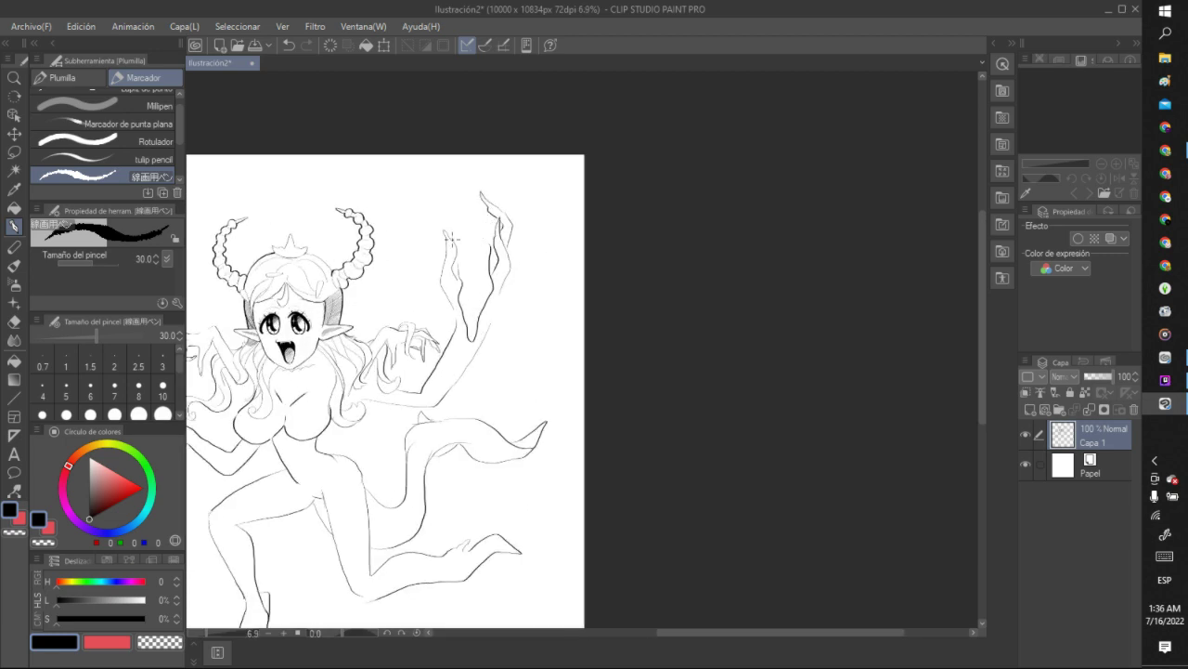
mouse_move(451, 239)
left_mouse_down()
mouse_move(456, 196)
mouse_move(469, 211)
mouse_move(473, 176)
mouse_move(496, 205)
left_mouse_up()
Add an outward-pointing claw to the raised hand's outer finger and complete the outline towards the wrist.
scroll(418, 314, "down", 4)
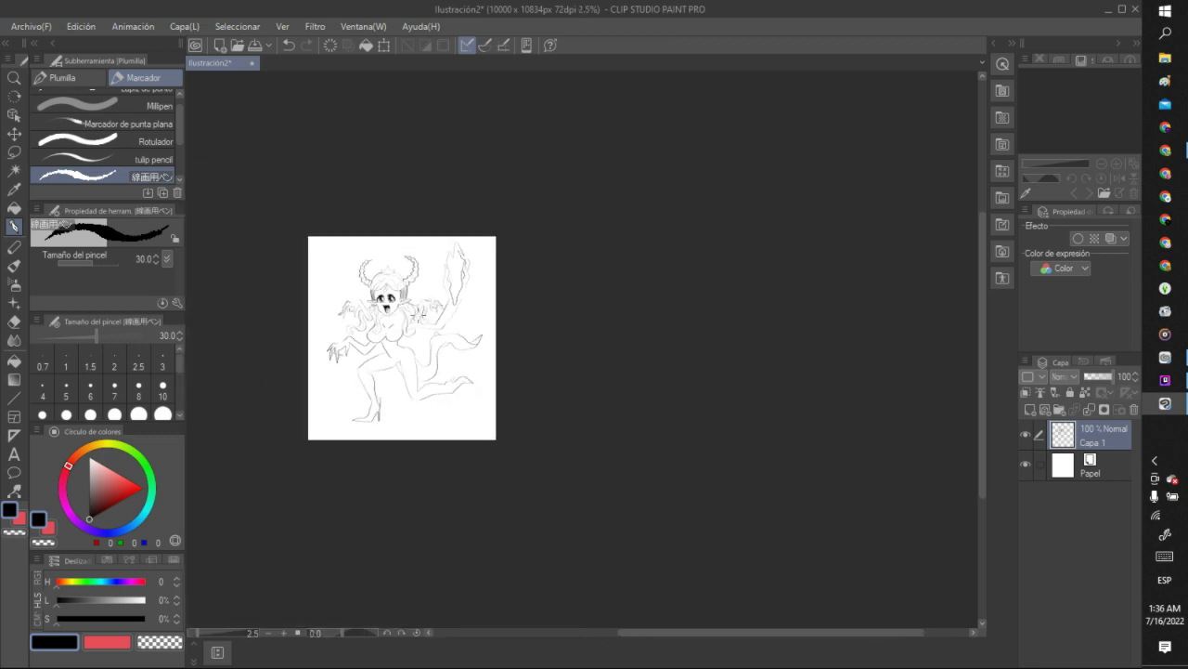
scroll(400, 343, "up", 2)
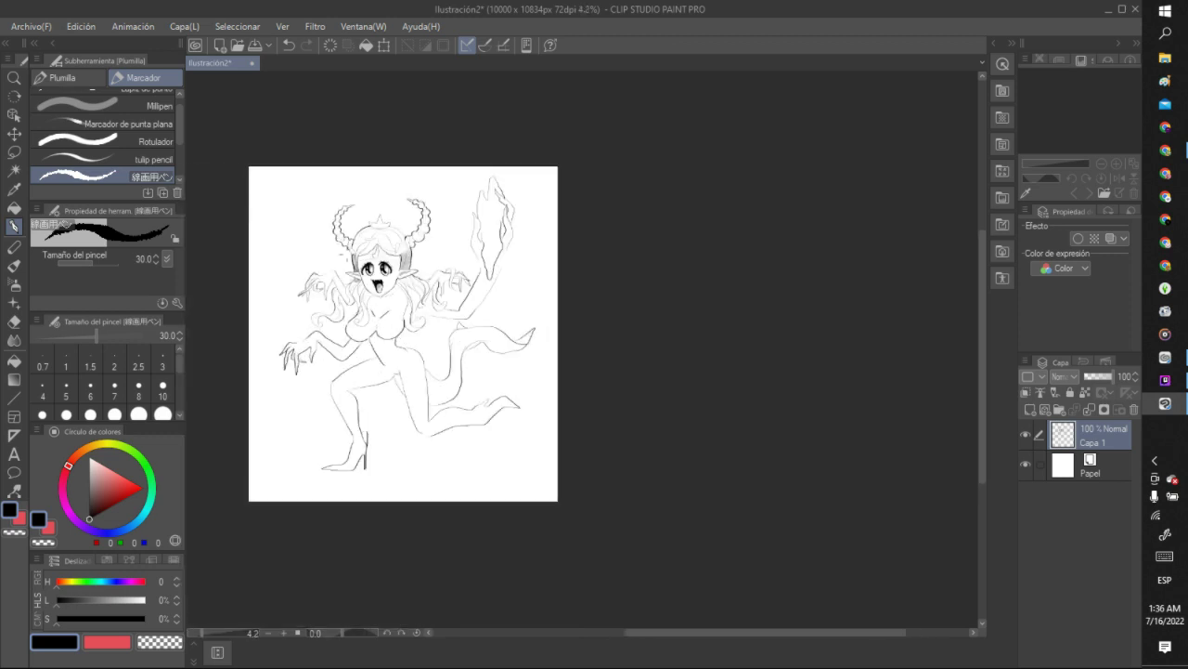
scroll(356, 270, "up", 1)
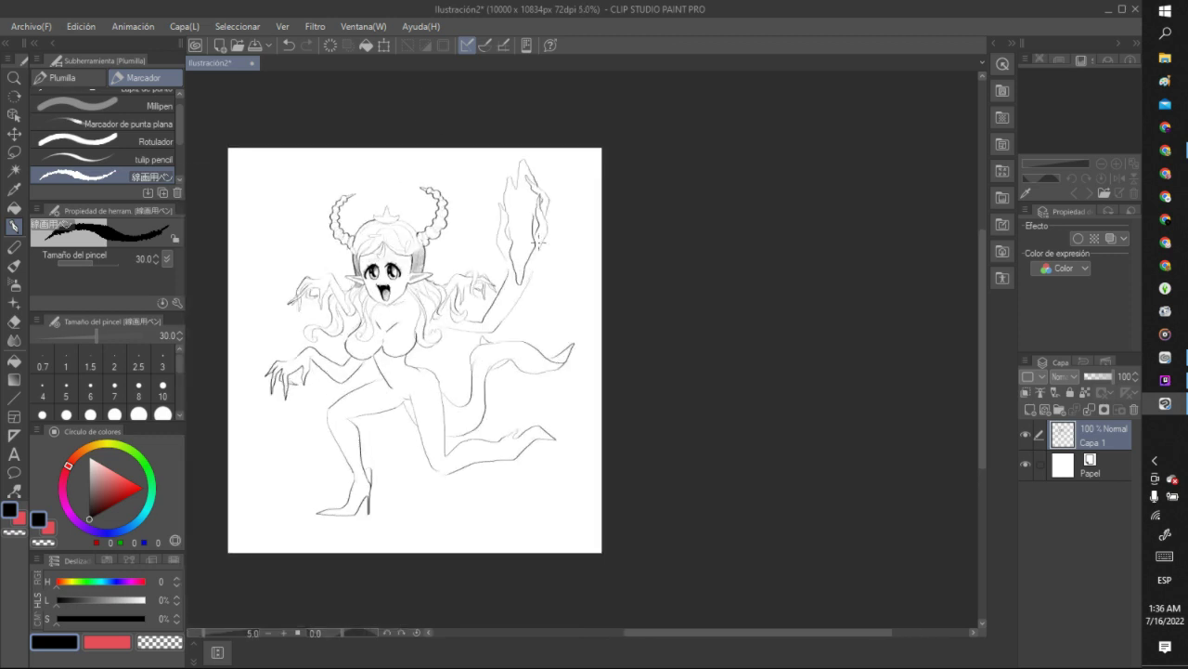
scroll(546, 243, "up", 3)
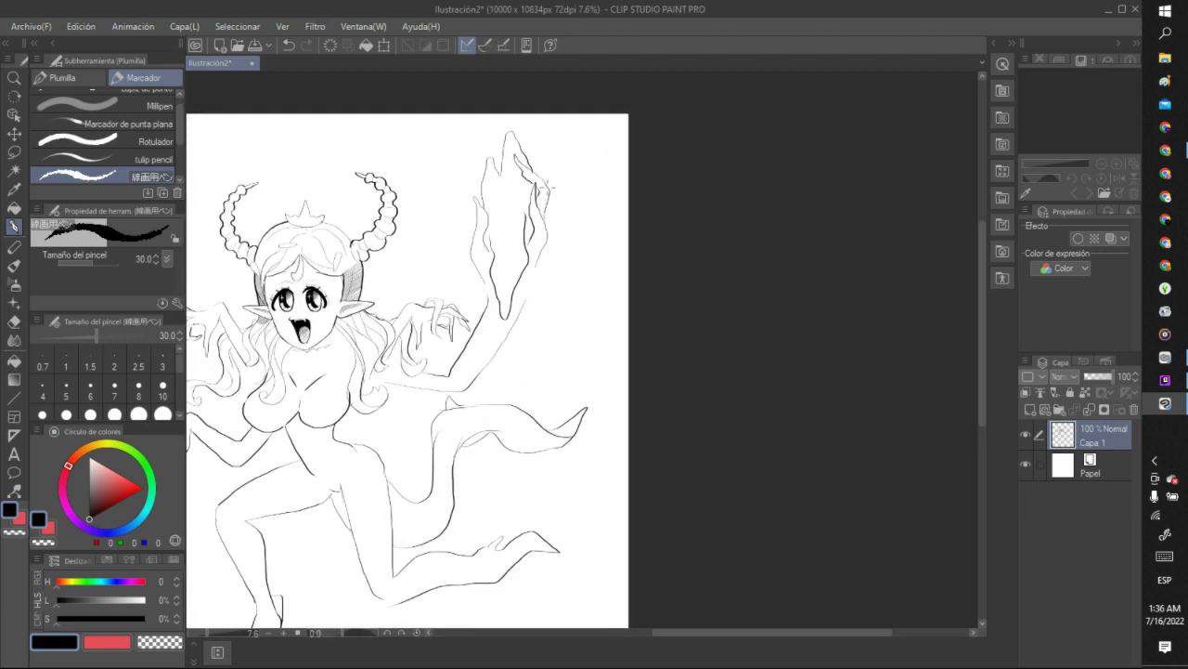
left_click_drag(546, 185, 561, 147)
left_click_drag(544, 248, 518, 315)
Lasso the front foot with its high heel, delete it, clear the selection and return to the marker pen.
scroll(517, 317, "down", 5)
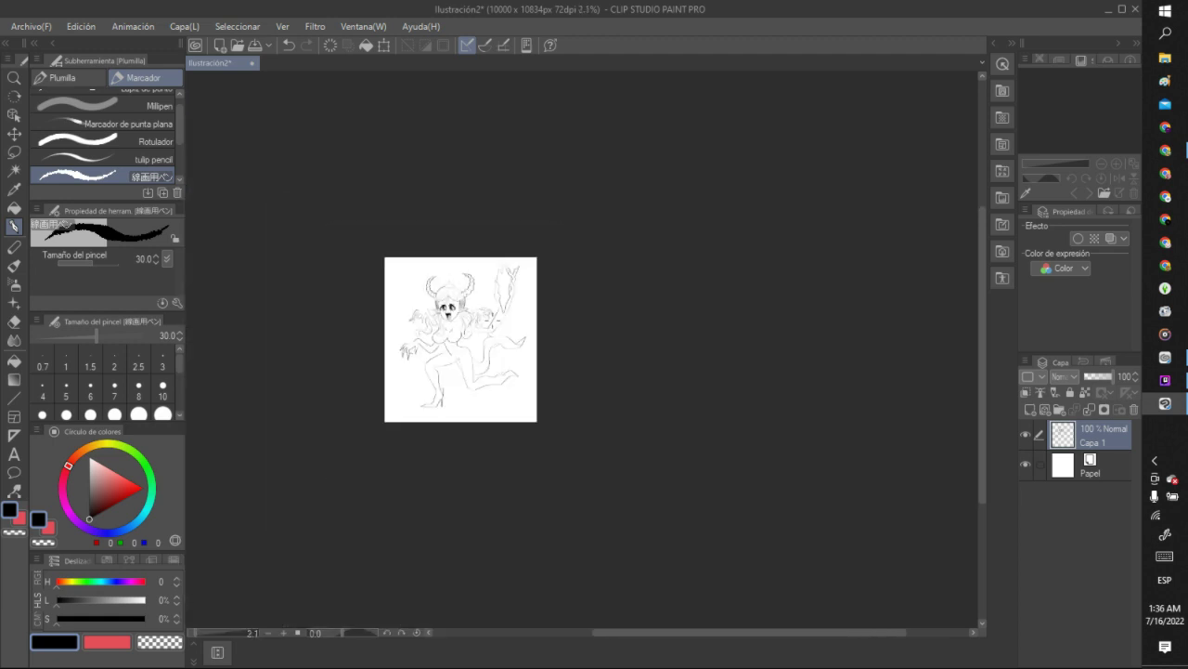
scroll(462, 330, "up", 3)
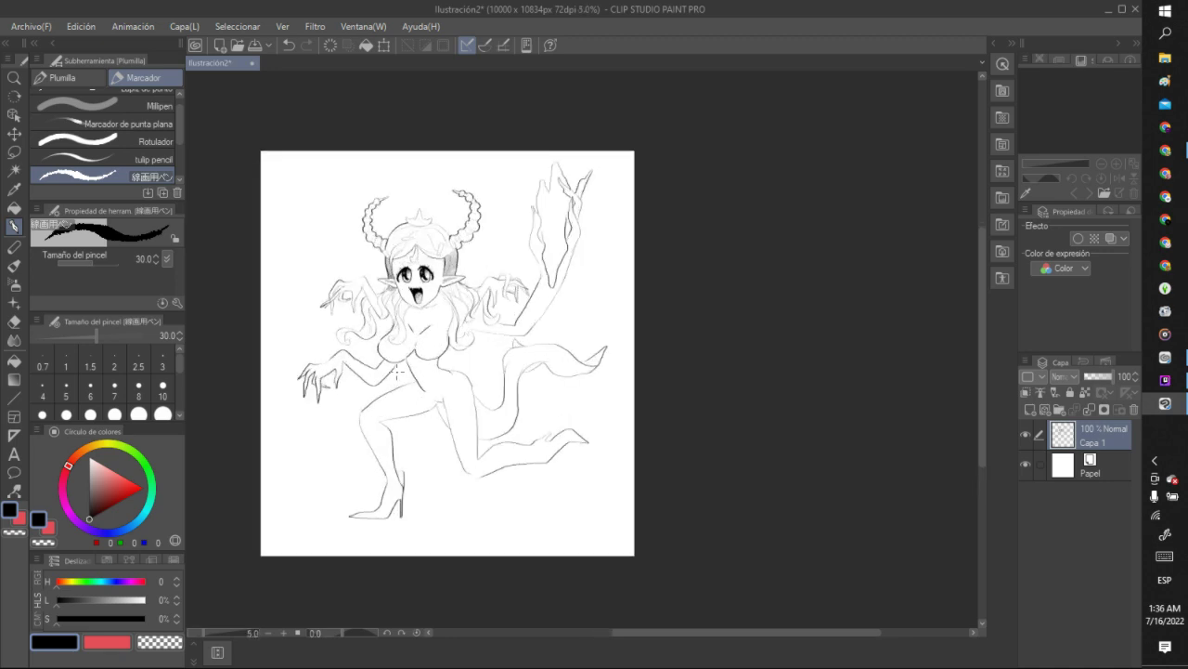
scroll(398, 372, "up", 3)
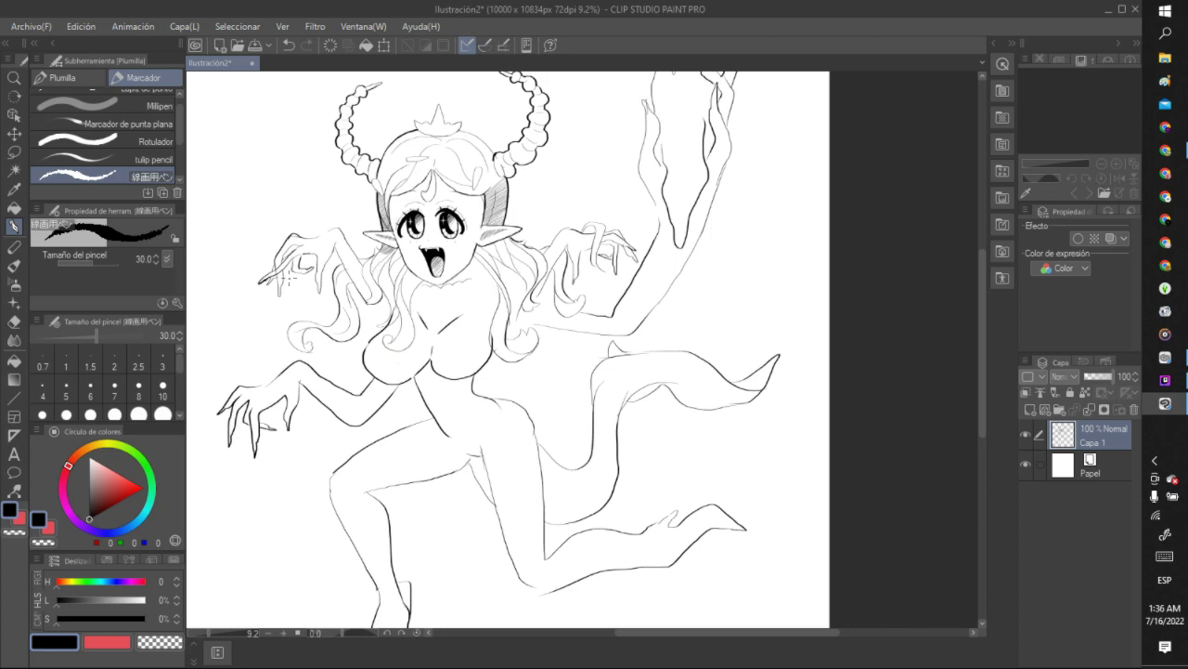
scroll(399, 473, "down", 5)
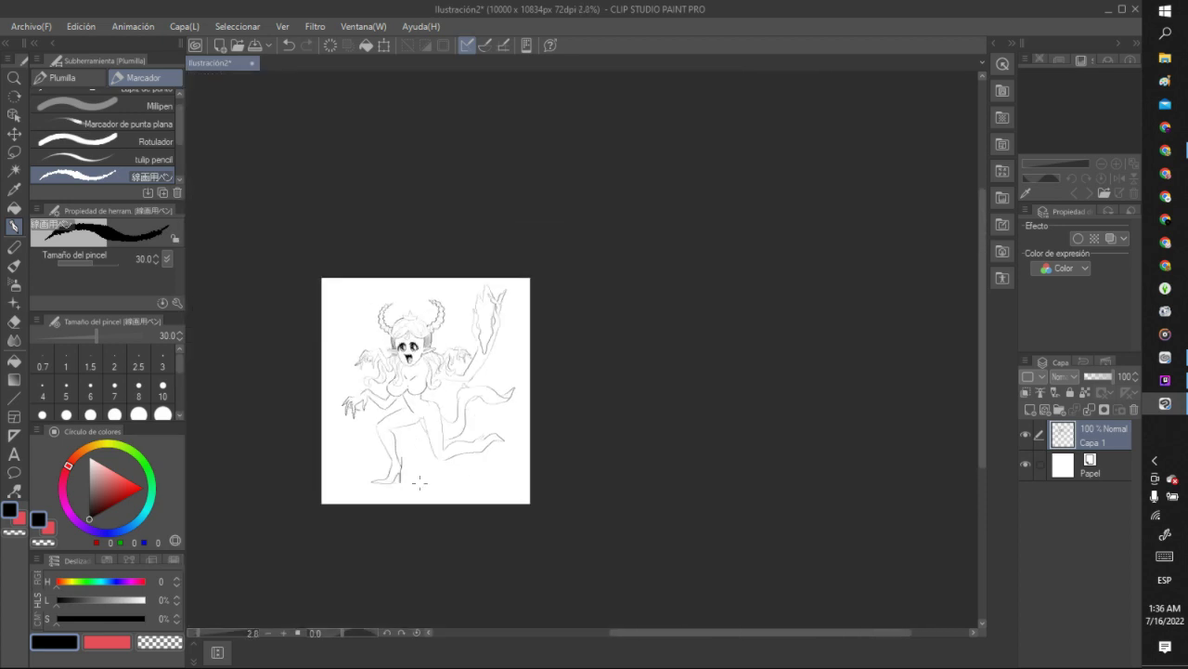
scroll(399, 473, "up", 3)
scroll(399, 473, "up", 3)
key("m")
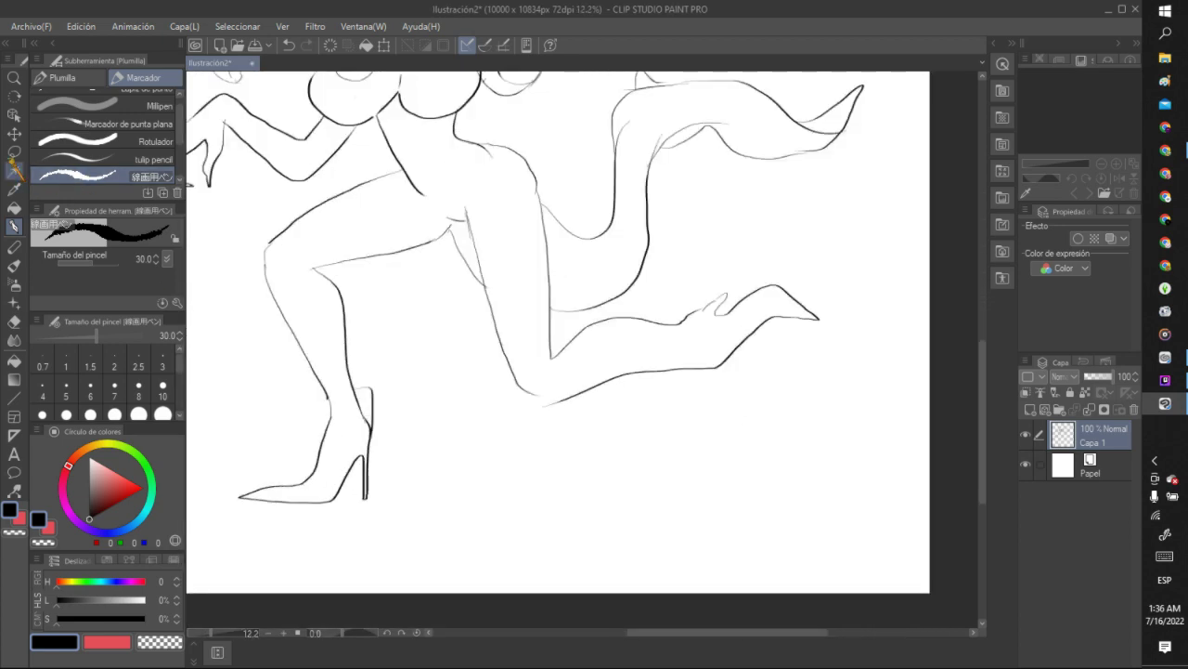
mouse_move(360, 371)
left_mouse_down()
mouse_move(236, 473)
mouse_move(442, 349)
left_mouse_up()
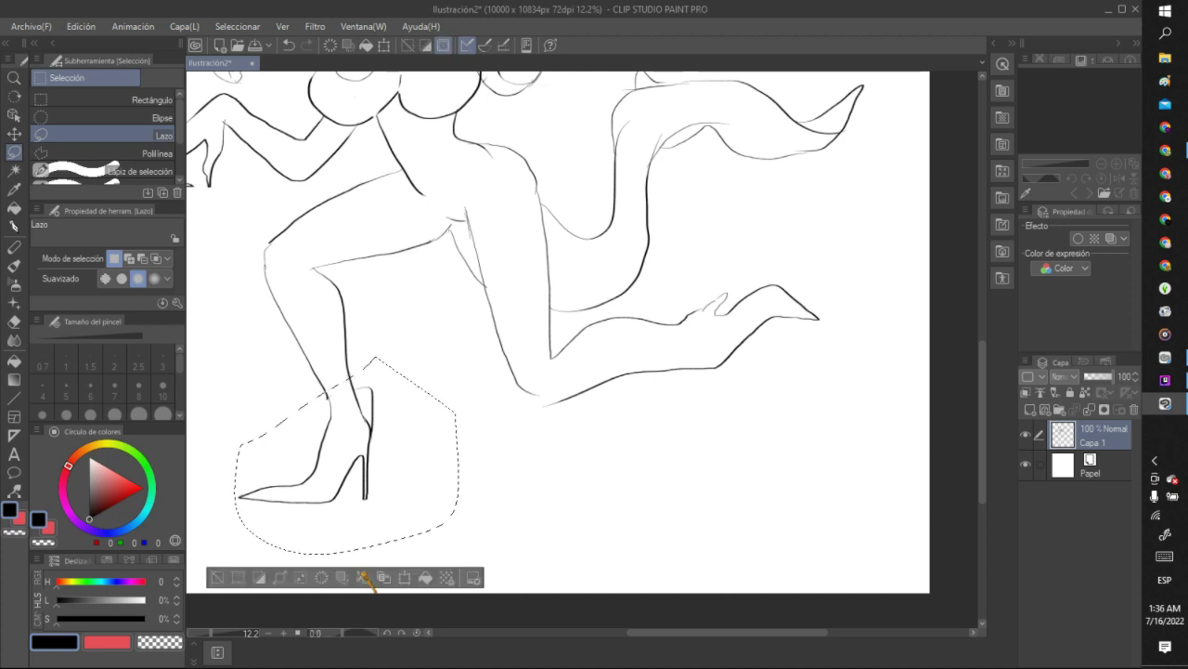
left_click(322, 577)
key("ctrl+d")
key("p")
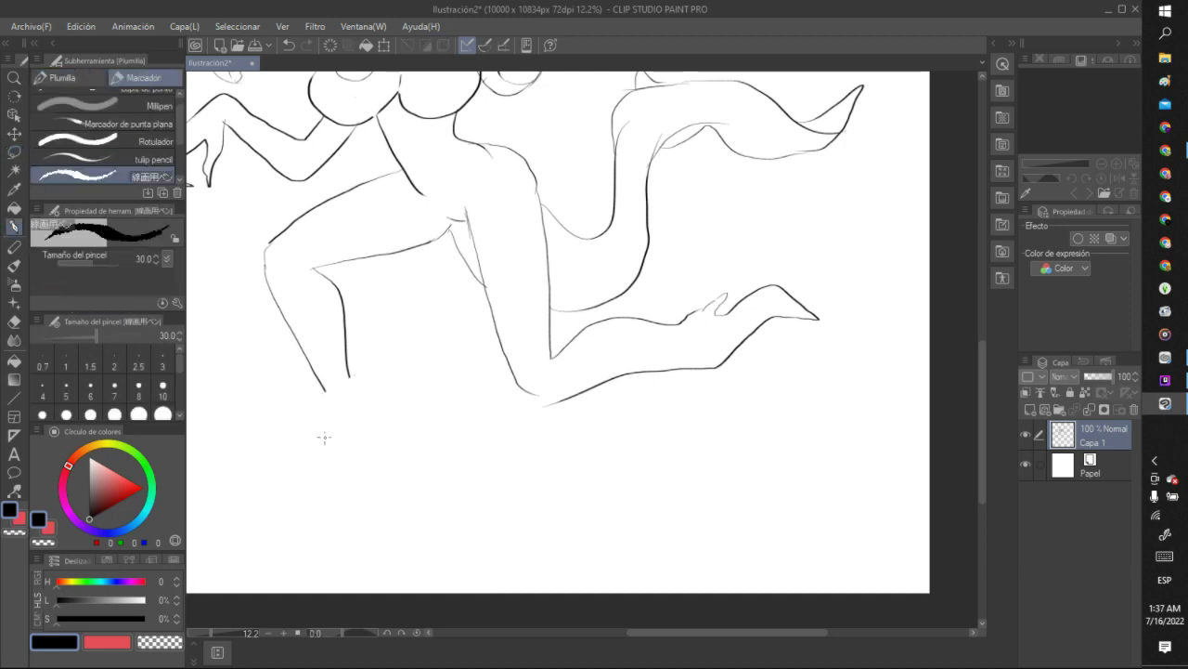
Redraw the front foot as a high-heeled shoe with a rounded toe and a thin slanted heel, joined to the lower leg.
mouse_move(324, 390)
left_mouse_down()
mouse_move(360, 499)
mouse_move(323, 507)
mouse_move(400, 512)
mouse_move(388, 428)
mouse_move(419, 475)
mouse_move(396, 398)
mouse_move(366, 387)
mouse_move(353, 330)
left_mouse_up()
scroll(353, 330, "down", 5)
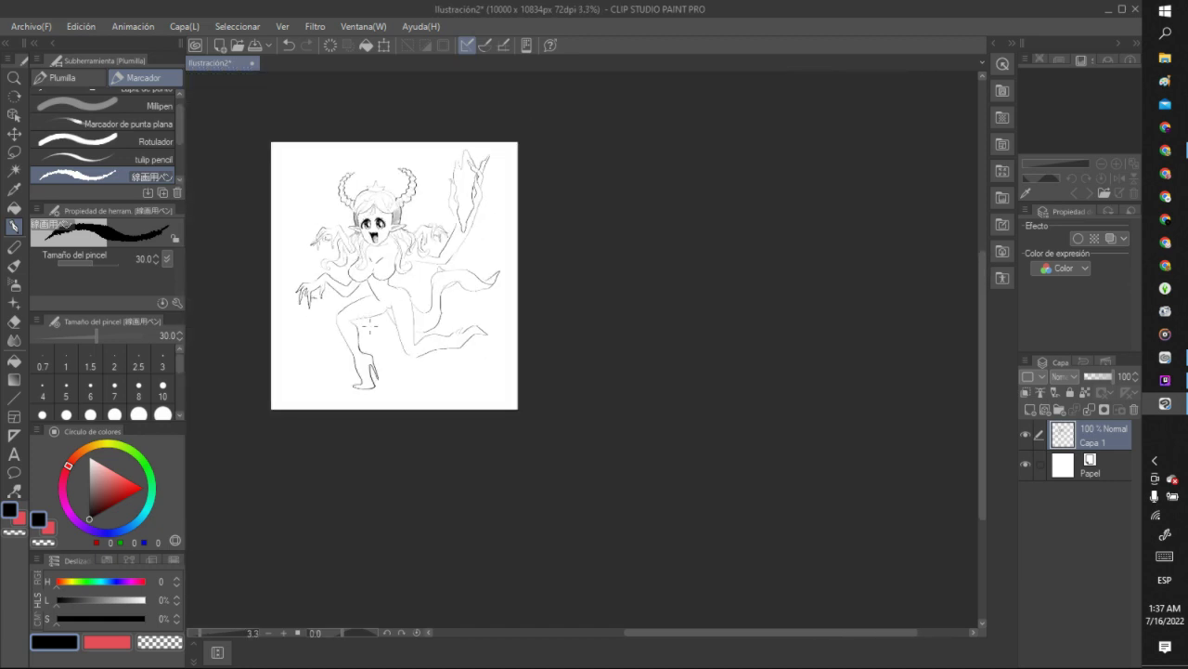
scroll(369, 329, "up", 5)
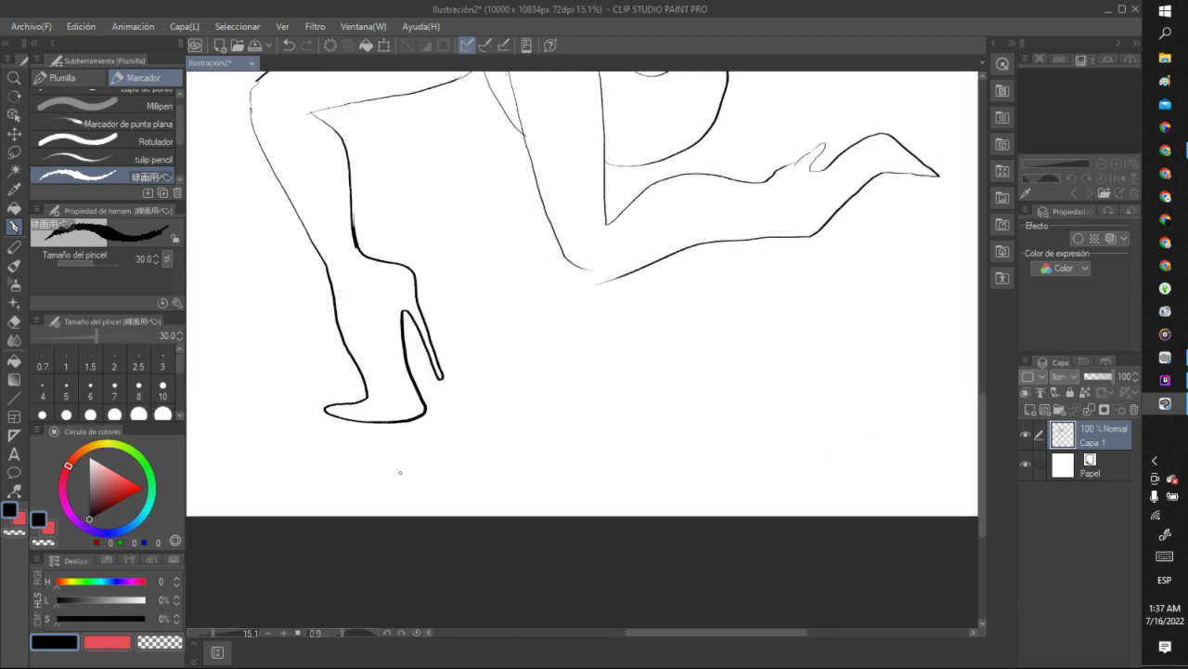
mouse_move(325, 407)
left_mouse_down()
mouse_move(315, 448)
mouse_move(340, 468)
mouse_move(393, 469)
mouse_move(430, 433)
mouse_move(425, 409)
left_mouse_up()
scroll(405, 396, "down", 5)
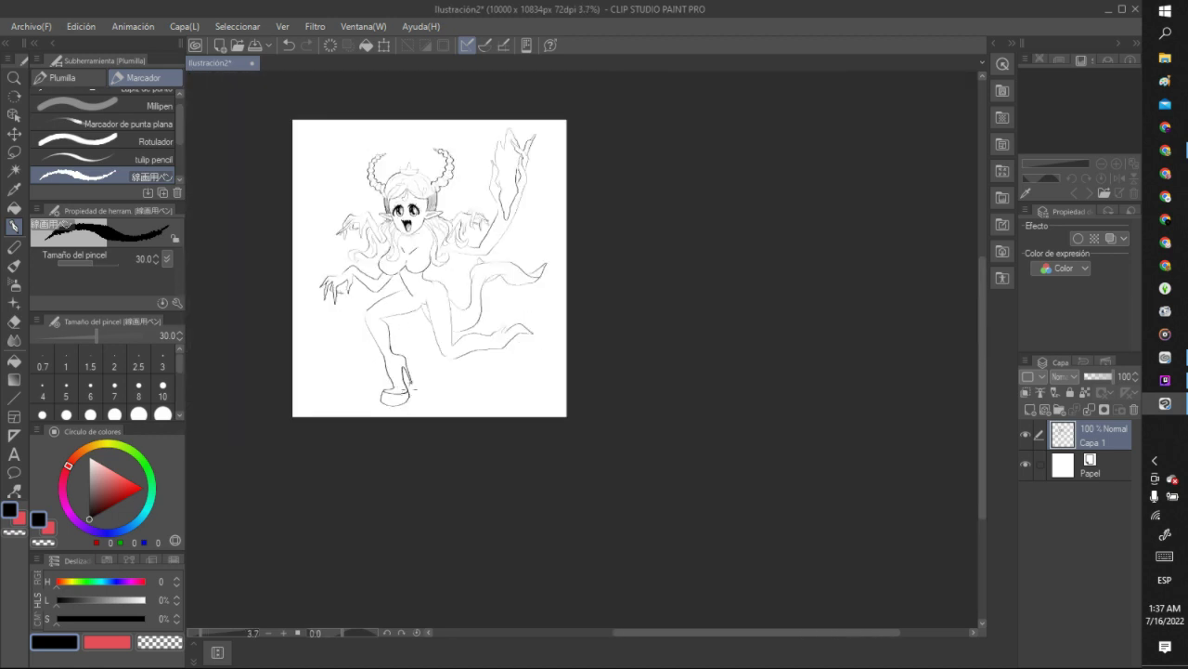
scroll(408, 390, "up", 4)
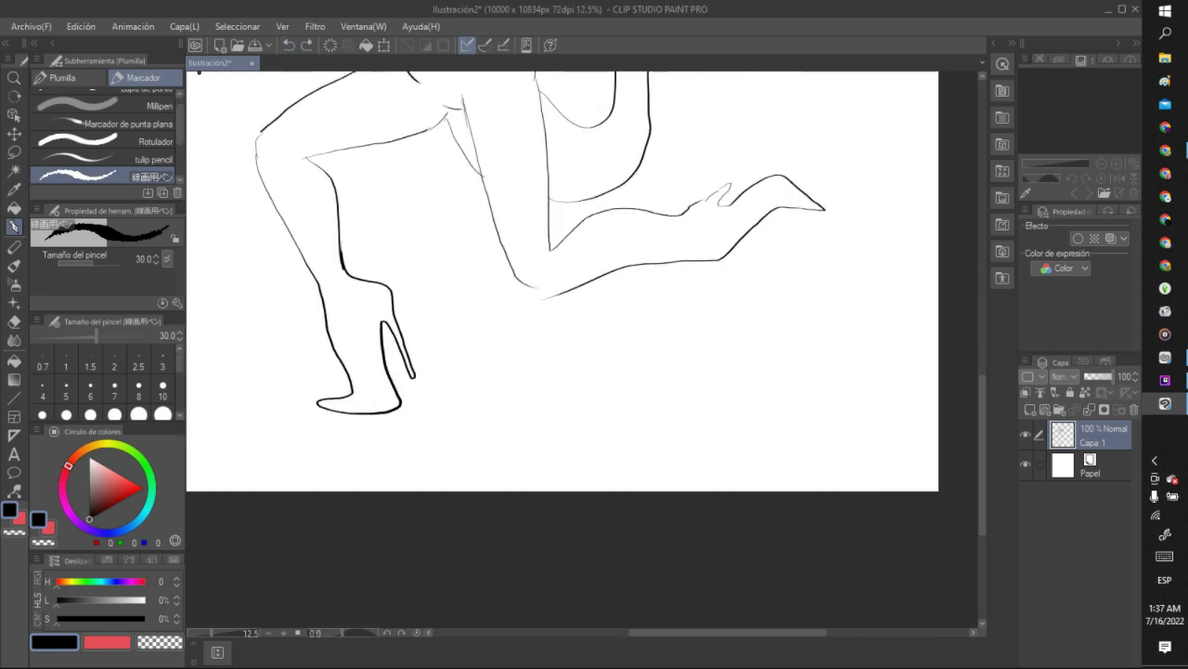
Draw a platform sole with small cleats under the front shoe, then erase and redraw the curve where the foot meets the sole.
mouse_move(317, 401)
left_mouse_down()
mouse_move(325, 444)
mouse_move(400, 431)
mouse_move(386, 353)
mouse_move(377, 372)
mouse_move(398, 379)
mouse_move(404, 407)
mouse_move(386, 370)
left_mouse_up()
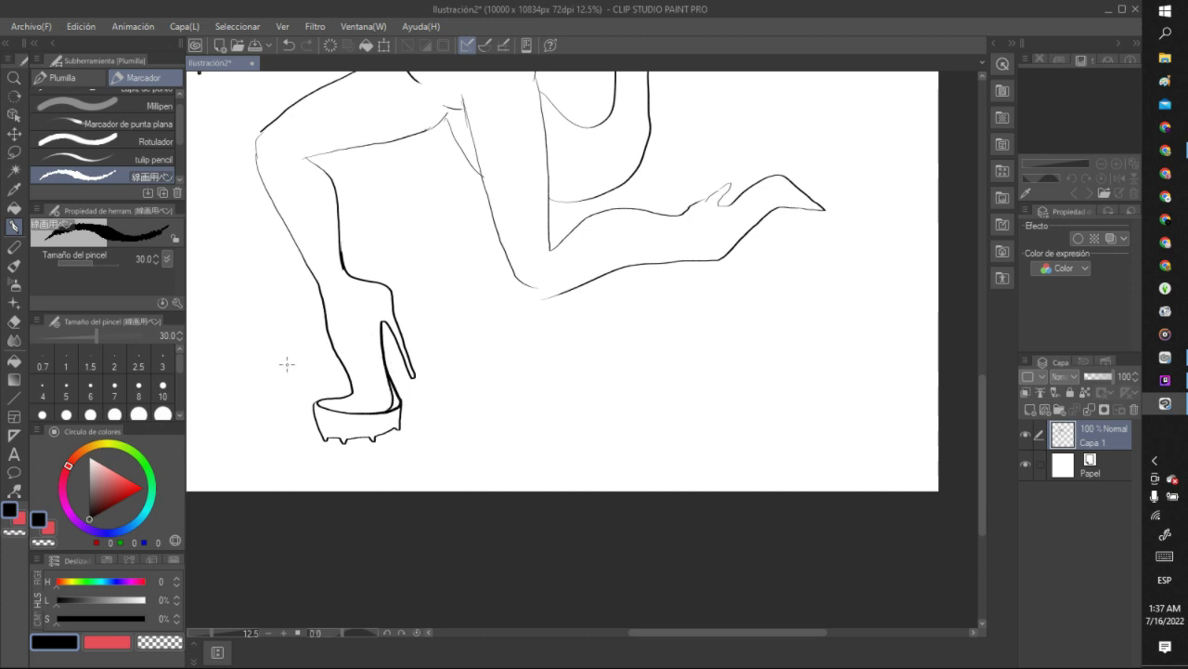
left_click(160, 640)
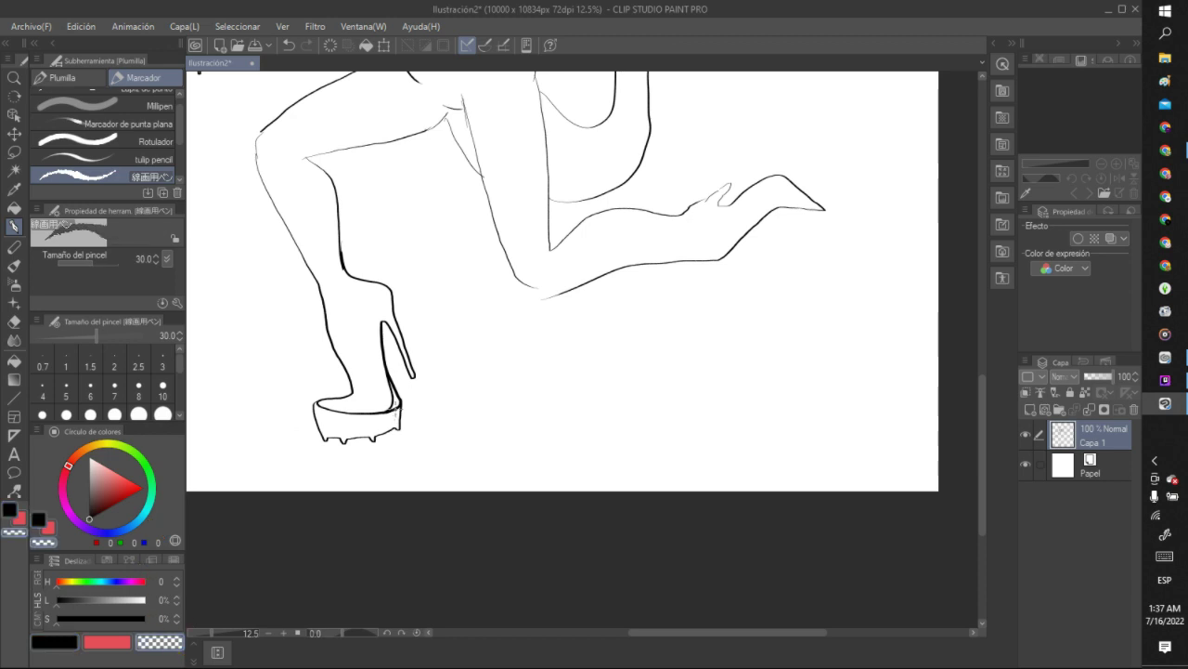
mouse_move(400, 410)
left_mouse_down()
mouse_move(373, 416)
mouse_move(399, 405)
left_mouse_up()
left_click(54, 640)
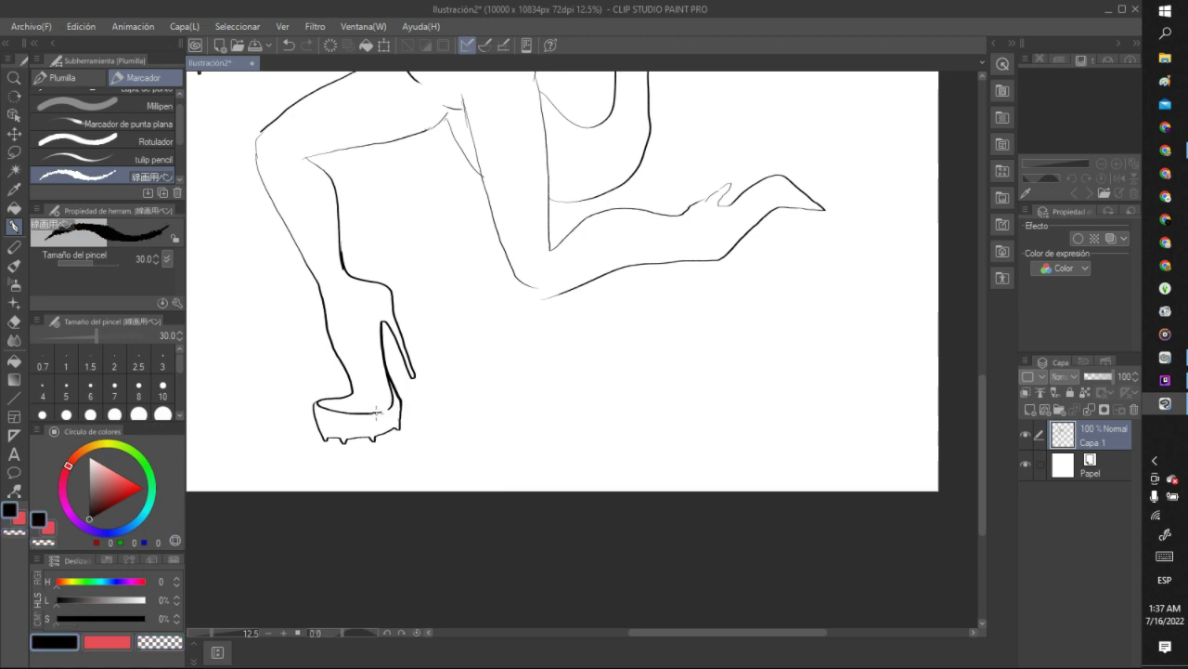
left_click_drag(372, 413, 381, 409)
scroll(406, 417, "up", 5)
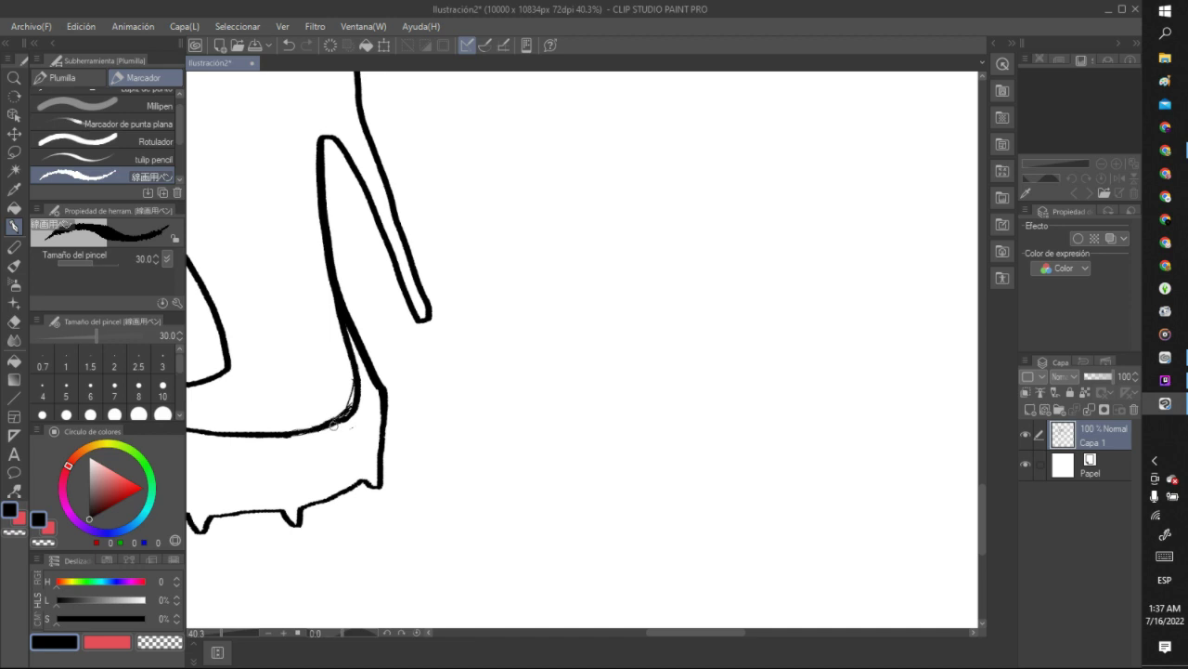
Switch to the transparent colour and trim the thick curve where the front foot meets the platform sole into a thin, clean line.
left_click(160, 641)
mouse_move(334, 414)
left_mouse_down()
mouse_move(278, 429)
mouse_move(327, 420)
left_mouse_up()
left_click(289, 44)
mouse_move(352, 381)
left_mouse_down()
mouse_move(347, 412)
mouse_move(289, 430)
left_mouse_up()
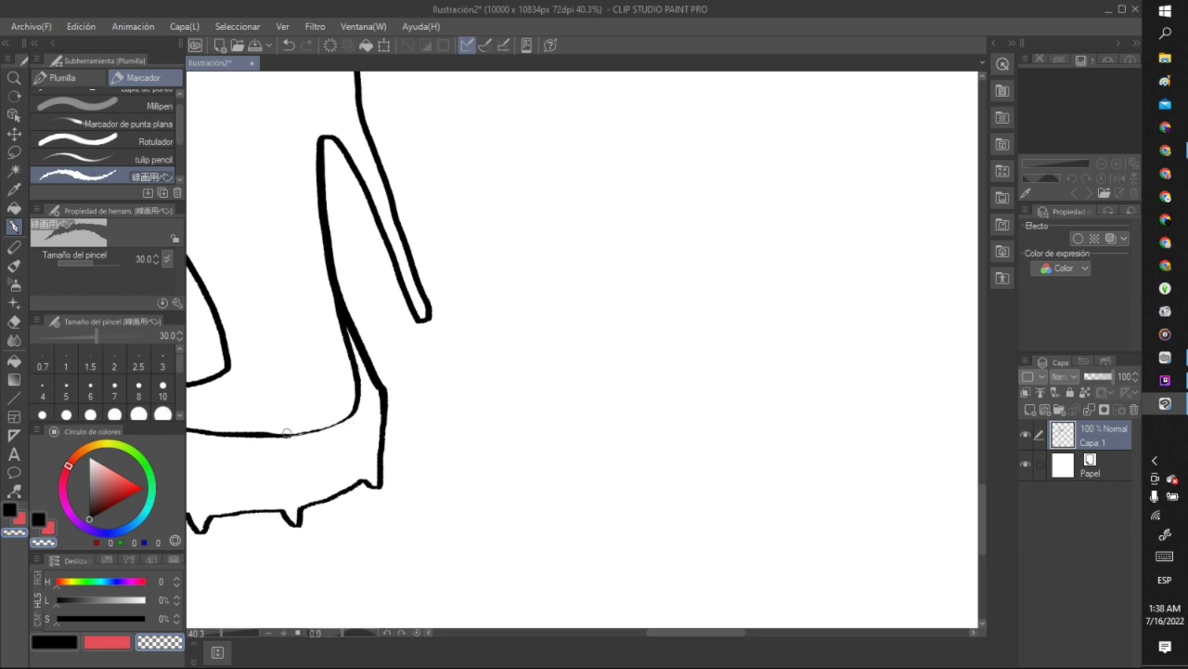
mouse_move(290, 431)
left_mouse_down()
mouse_move(262, 432)
mouse_move(273, 430)
left_mouse_up()
mouse_move(386, 384)
left_mouse_down()
mouse_move(350, 304)
mouse_move(383, 374)
mouse_move(377, 400)
mouse_move(360, 359)
left_mouse_up()
scroll(418, 310, "down", 12)
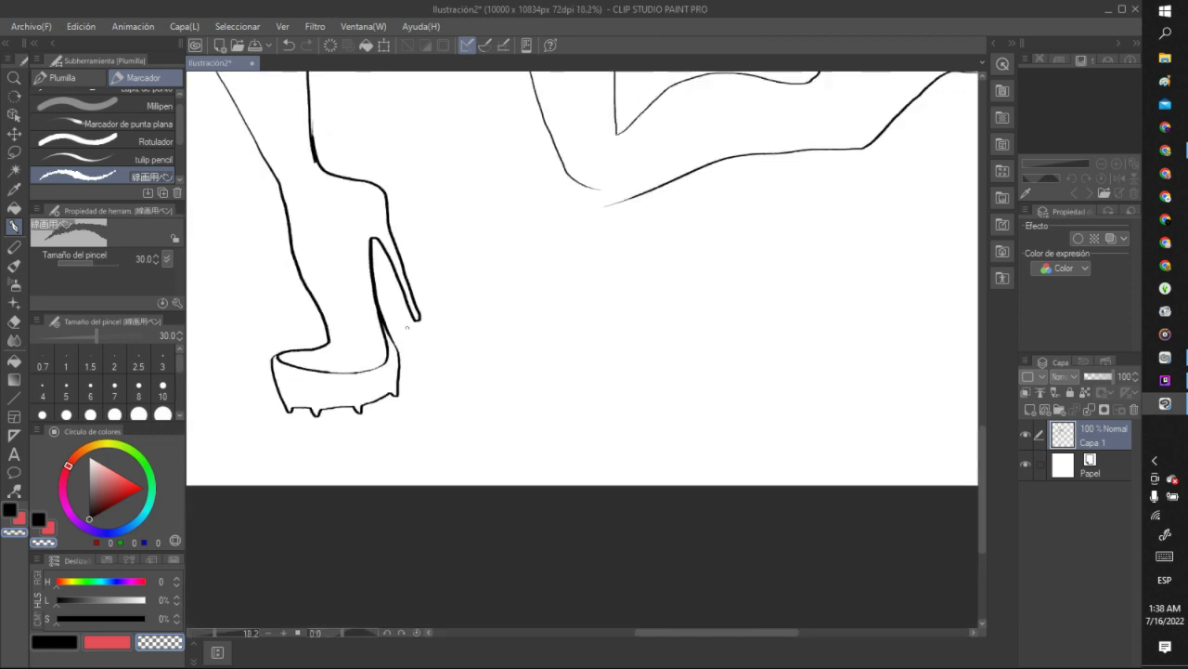
scroll(397, 314, "up", 6)
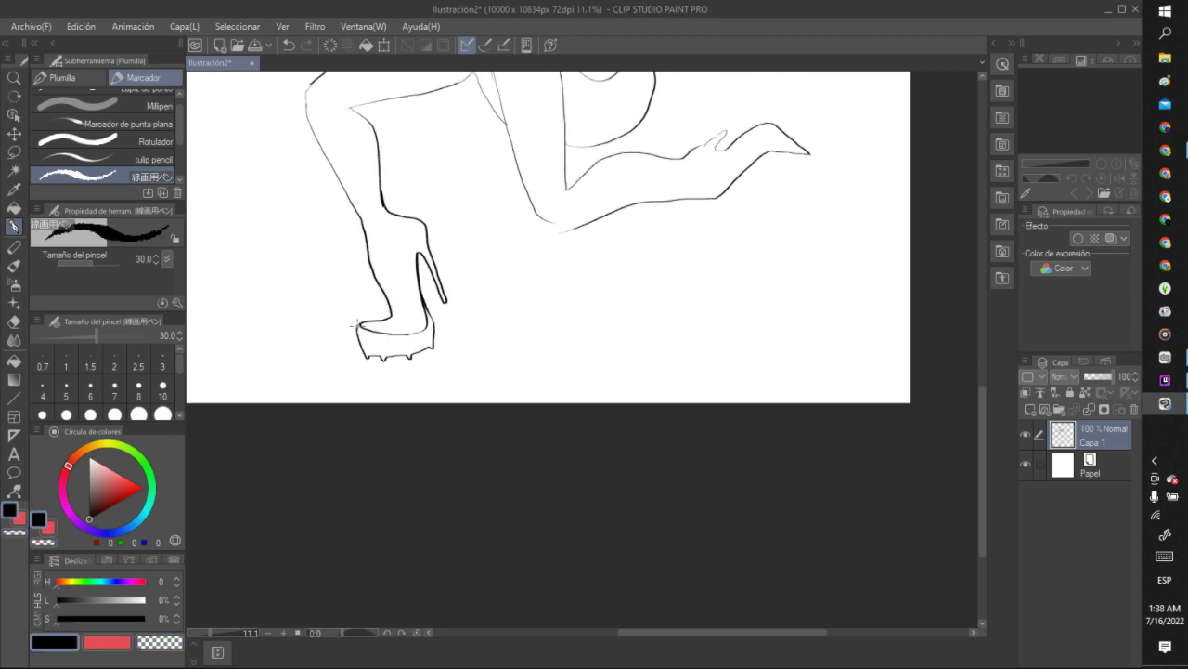
mouse_move(352, 326)
left_mouse_down()
mouse_move(307, 327)
mouse_move(332, 351)
mouse_move(357, 344)
left_mouse_up()
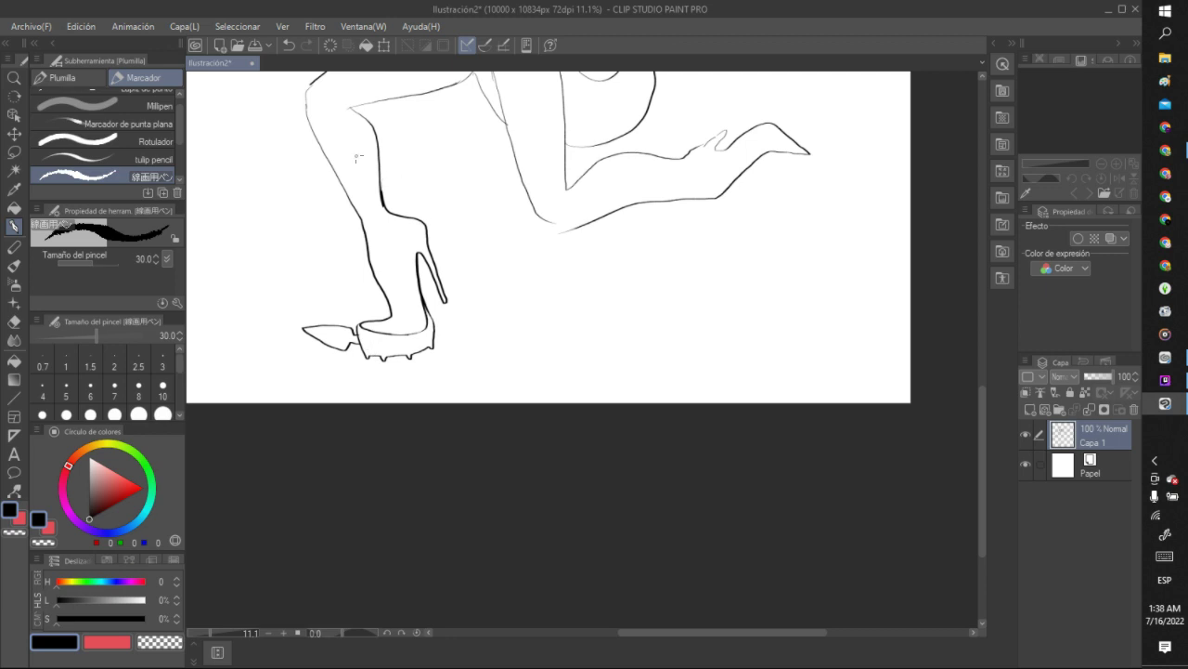
scroll(391, 132, "down", 8)
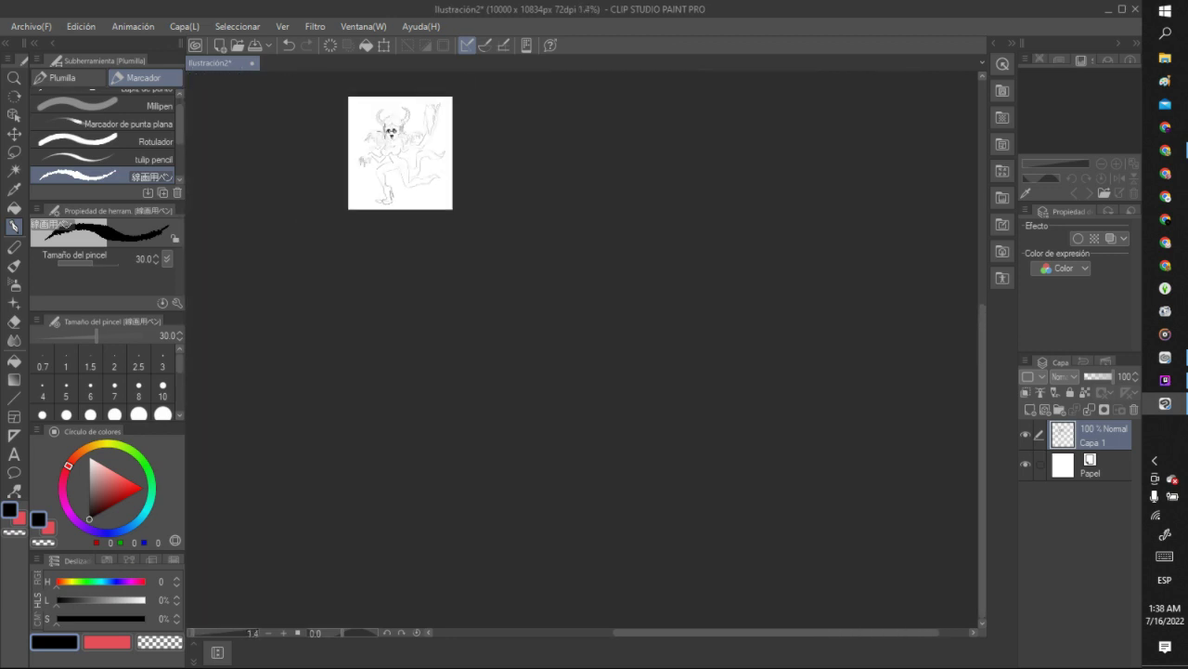
scroll(391, 133, "up", 8)
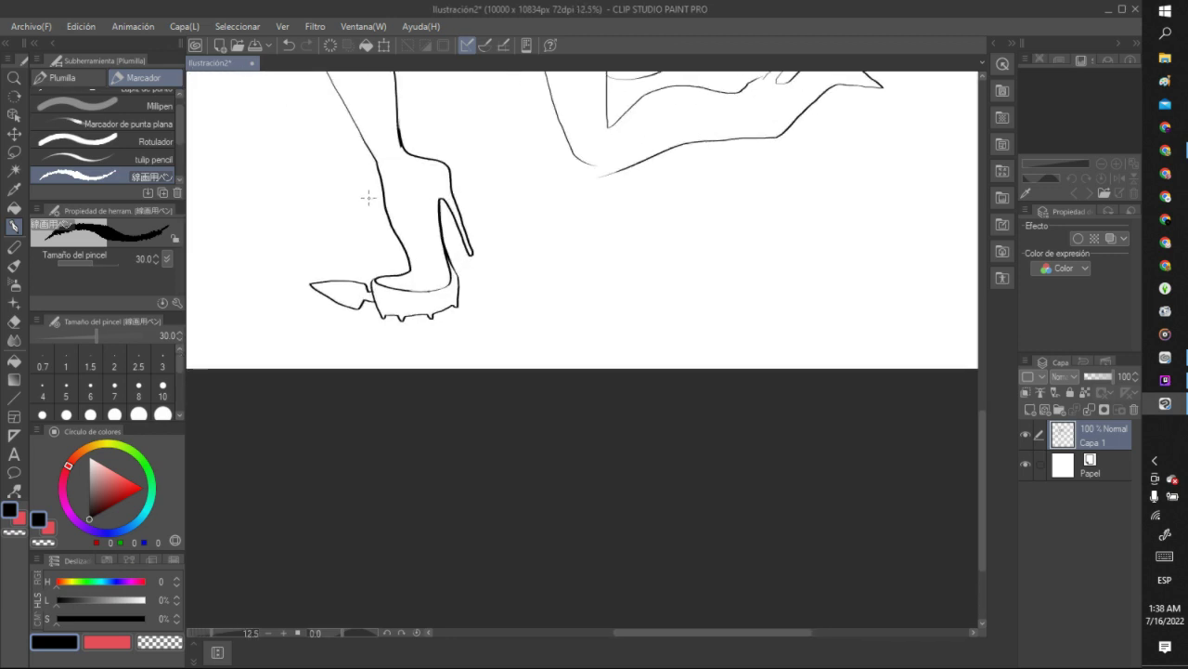
left_click(288, 45)
Extend the front of the platform sole with a curved outer edge and a small cleat joined to the toe.
left_click_drag(365, 311, 372, 277)
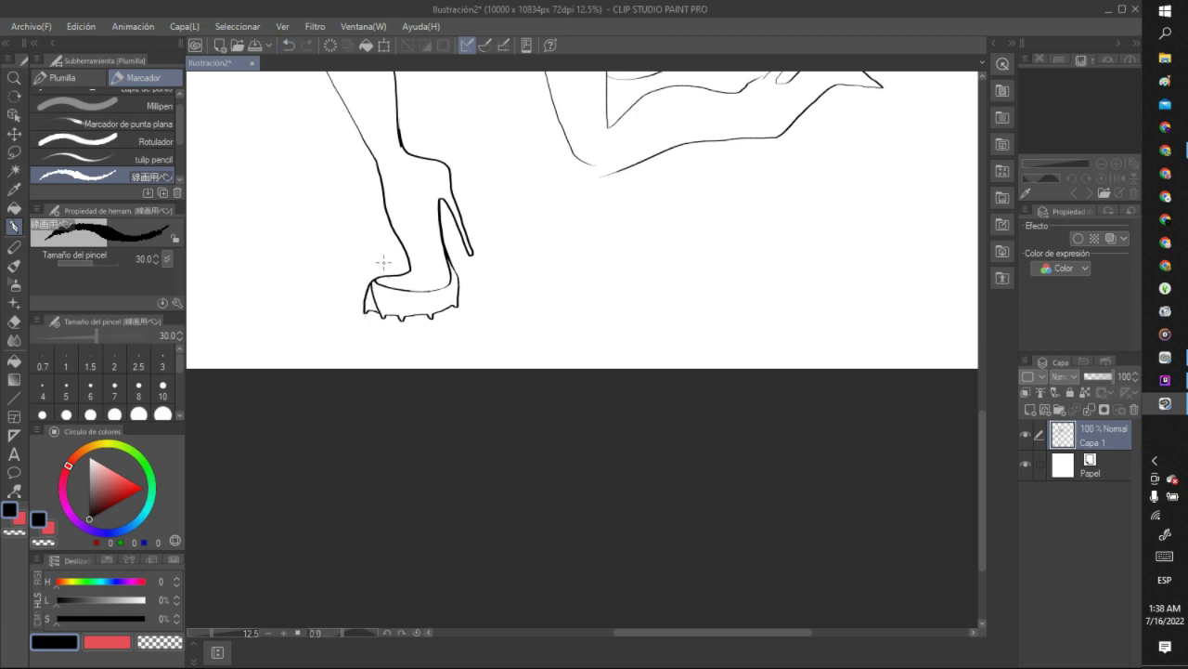
Erase the inner line at the toe of the shoe's platform sole using the transparent colour.
left_click(159, 640)
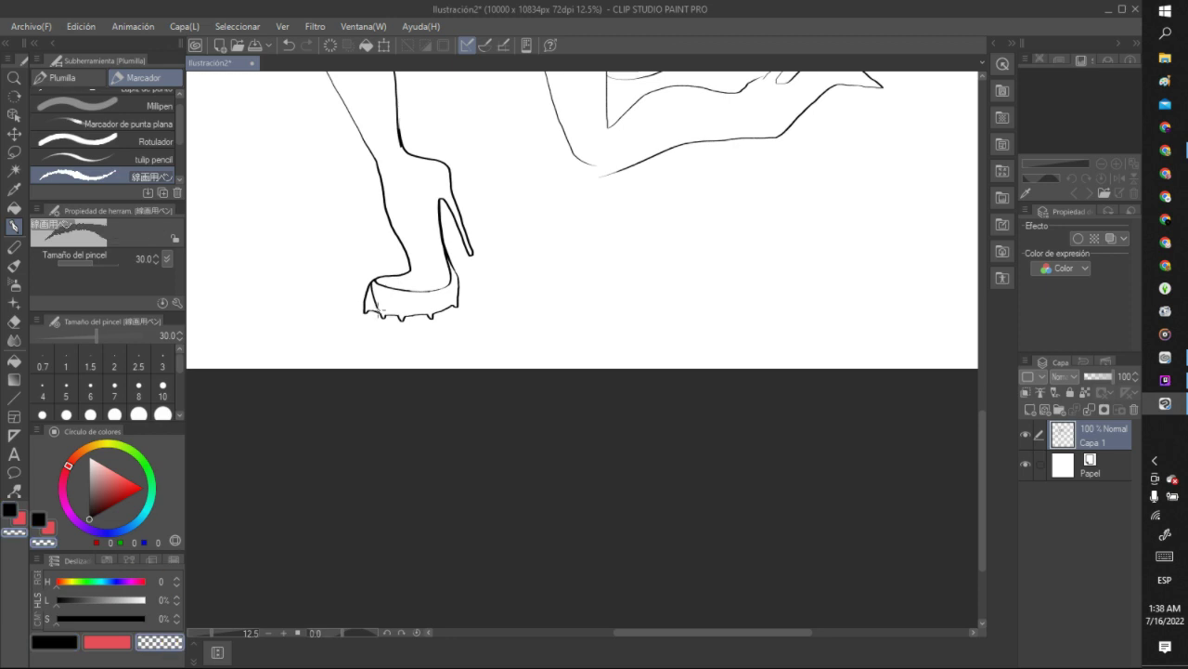
left_click_drag(376, 304, 375, 290)
scroll(465, 230, "down", 6)
scroll(469, 216, "up", 8)
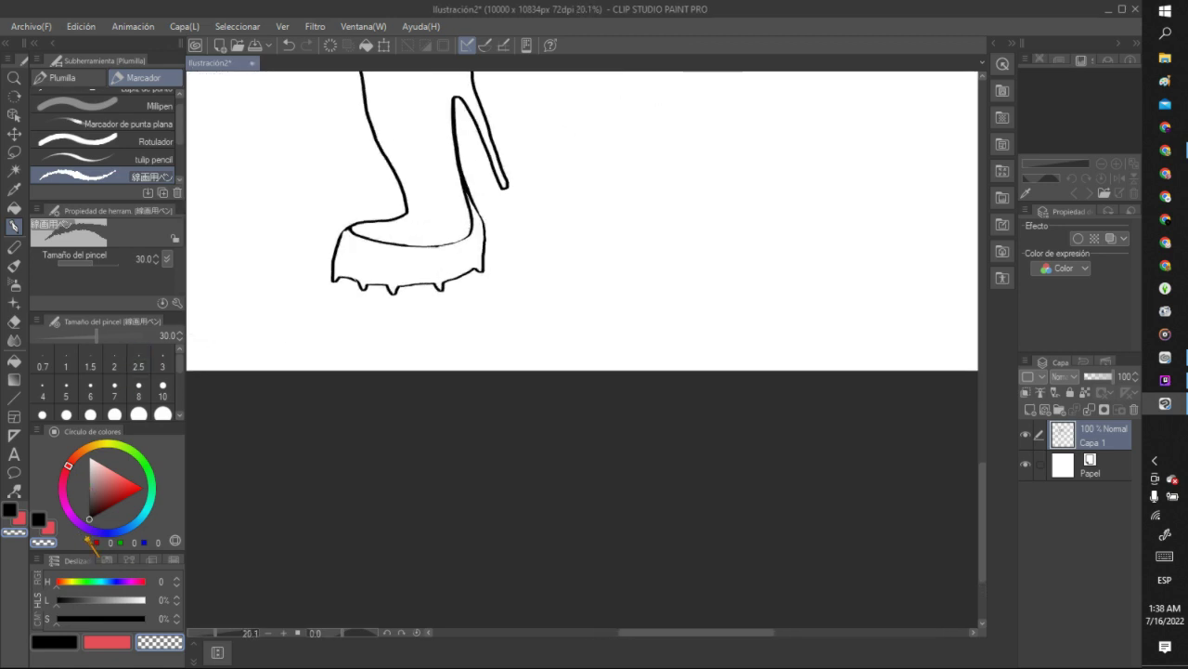
Draw thin black vertical ribs across the platform sole, running from its upper rim down to the treads.
key("c")
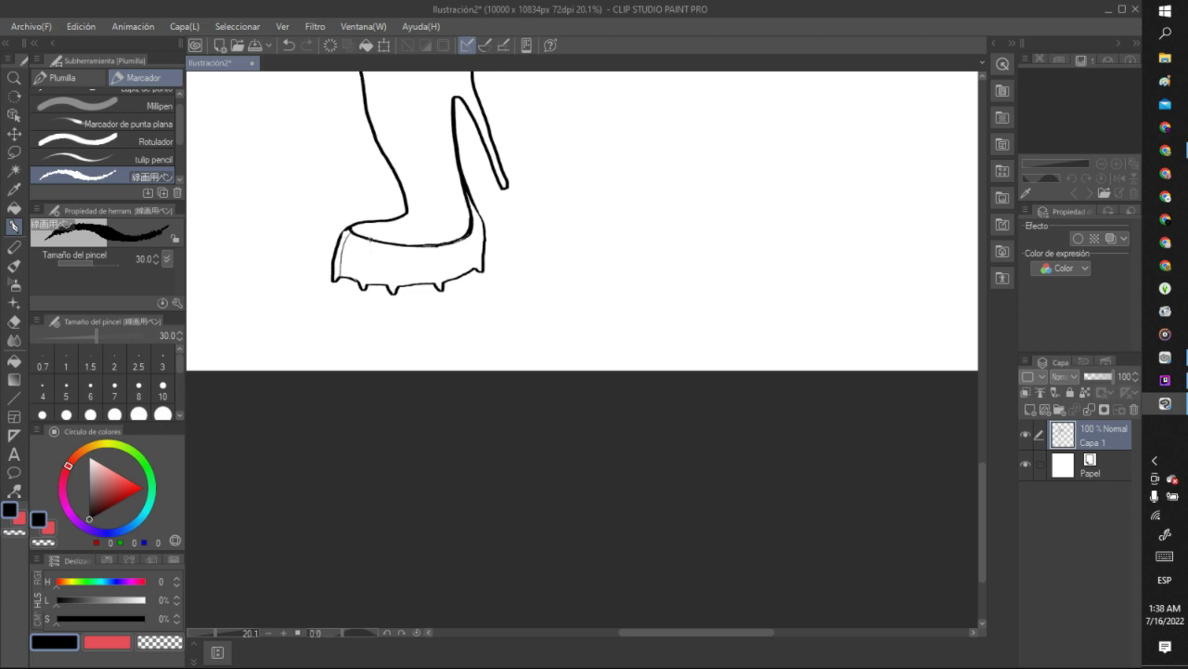
mouse_move(365, 240)
left_mouse_down()
mouse_move(362, 281)
mouse_move(374, 240)
left_mouse_up()
mouse_move(390, 264)
left_mouse_down()
mouse_move(387, 290)
mouse_move(399, 250)
left_mouse_up()
mouse_move(442, 290)
left_mouse_down()
mouse_move(440, 260)
mouse_move(479, 269)
mouse_move(469, 217)
left_mouse_up()
scroll(465, 221, "down", 10)
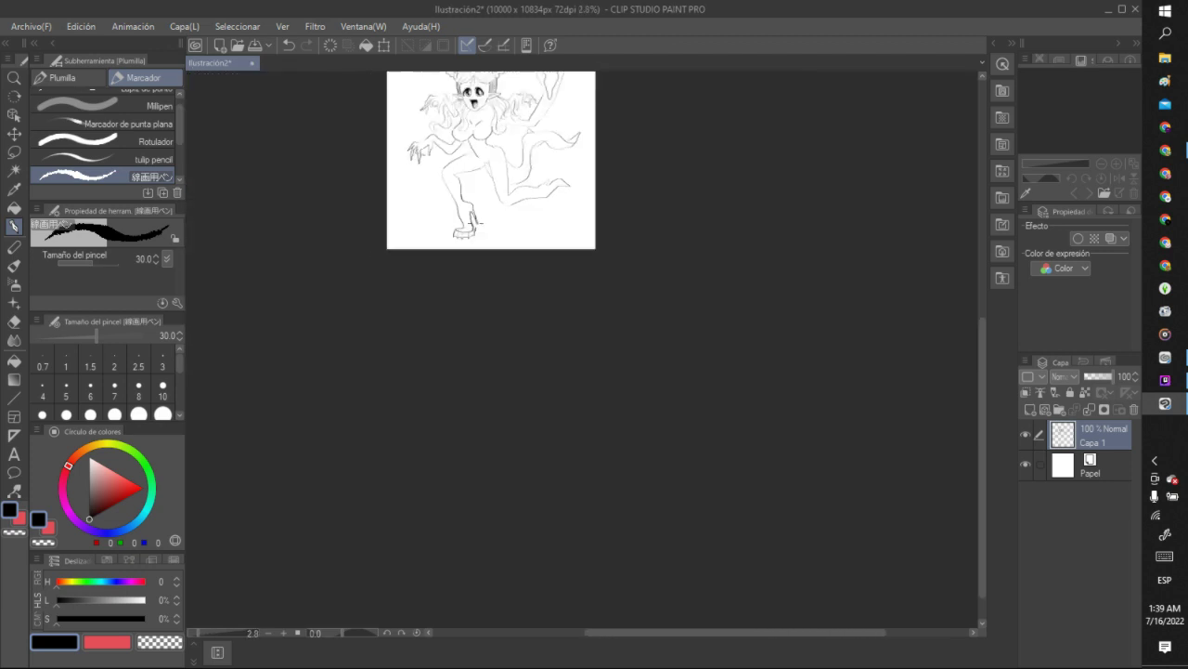
Draw two solid black straps around the shoe, one above the instep and one higher at the ankle.
scroll(478, 200, "up", 8)
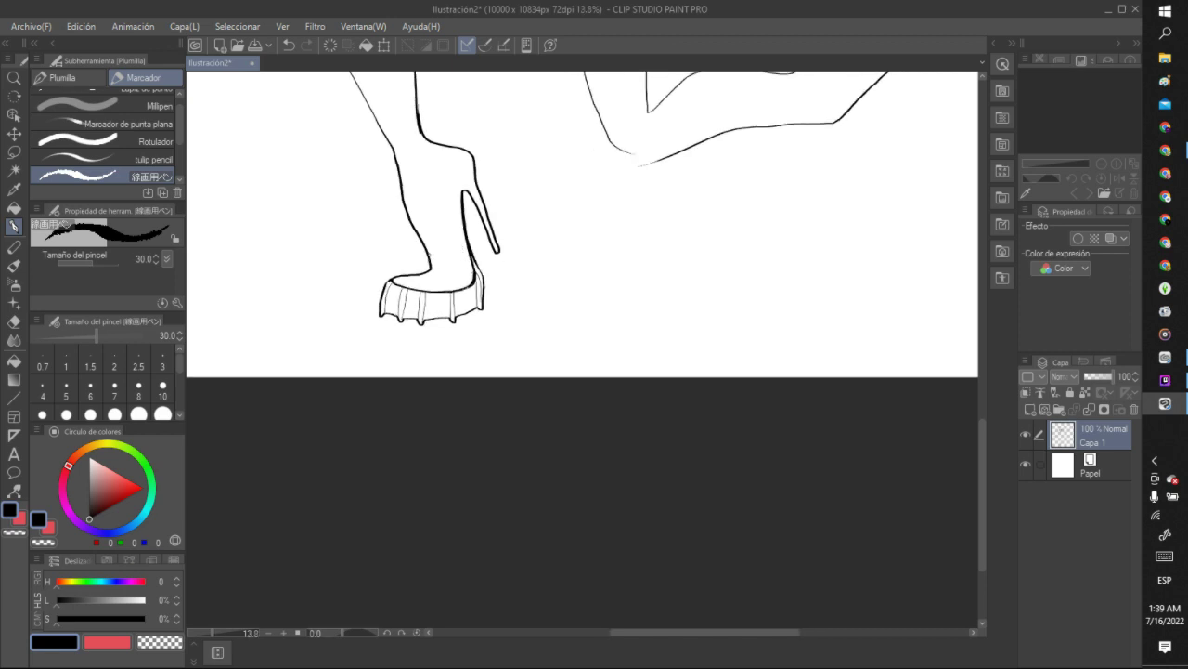
left_click_drag(426, 266, 449, 263)
left_click_drag(428, 257, 466, 251)
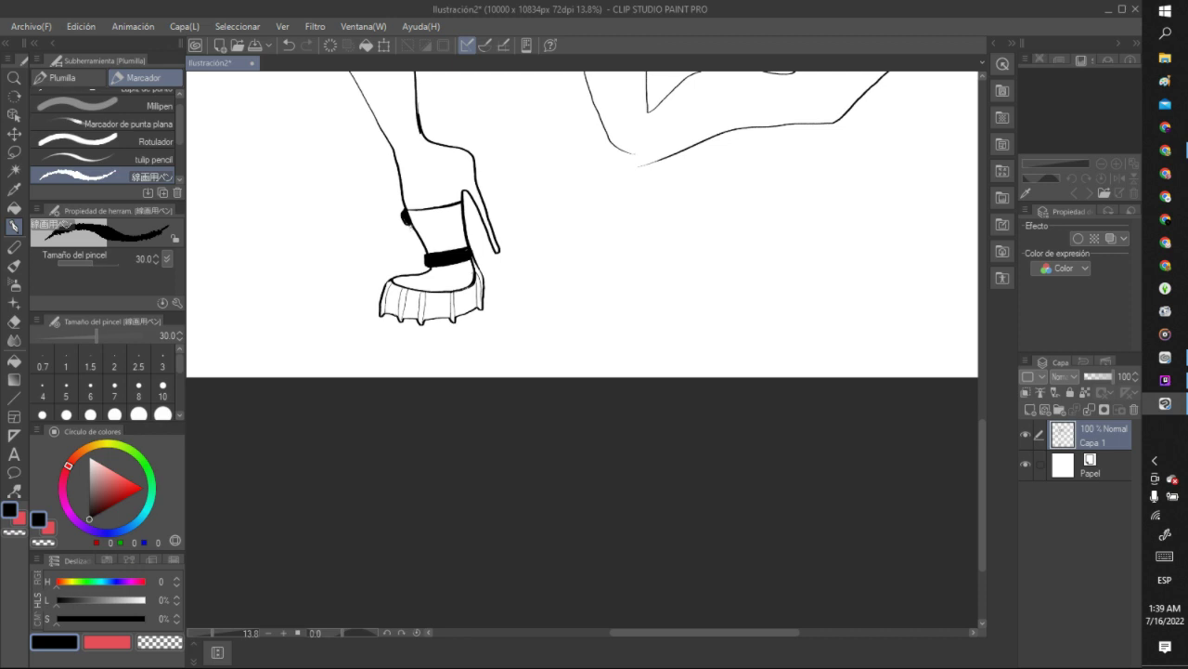
mouse_move(420, 219)
left_mouse_down()
mouse_move(462, 208)
mouse_move(418, 223)
left_mouse_up()
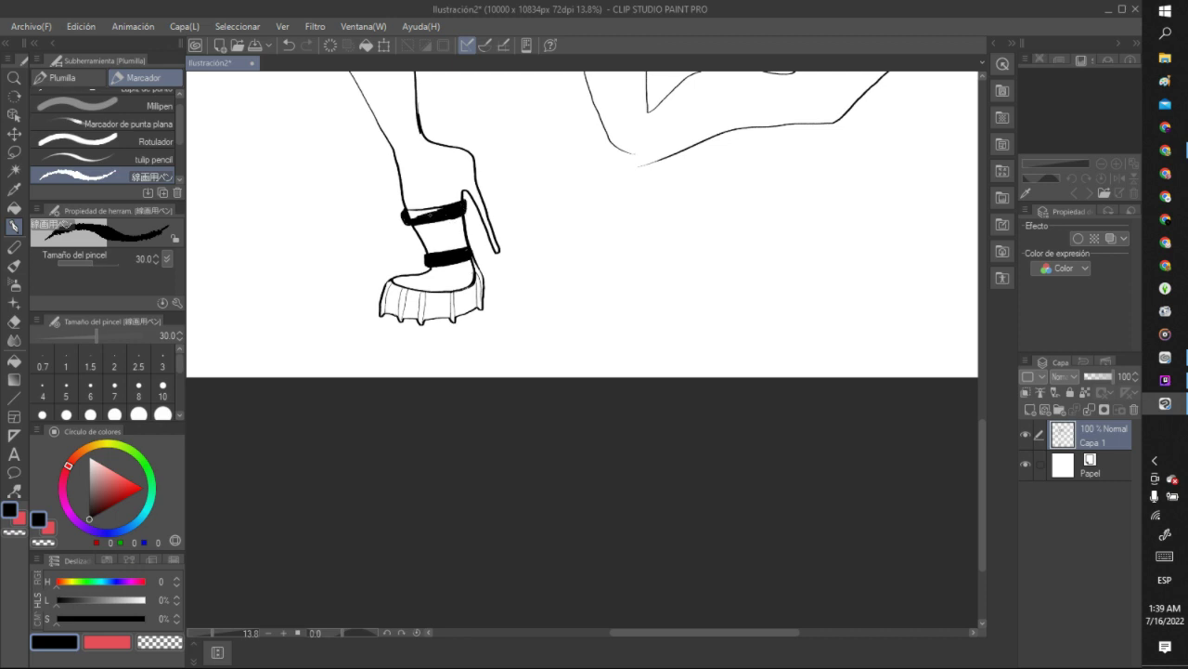
mouse_move(432, 214)
left_mouse_down()
mouse_move(409, 217)
mouse_move(421, 213)
left_mouse_up()
Trim the upper edge of the higher ankle strap with the transparent colour.
key("c")
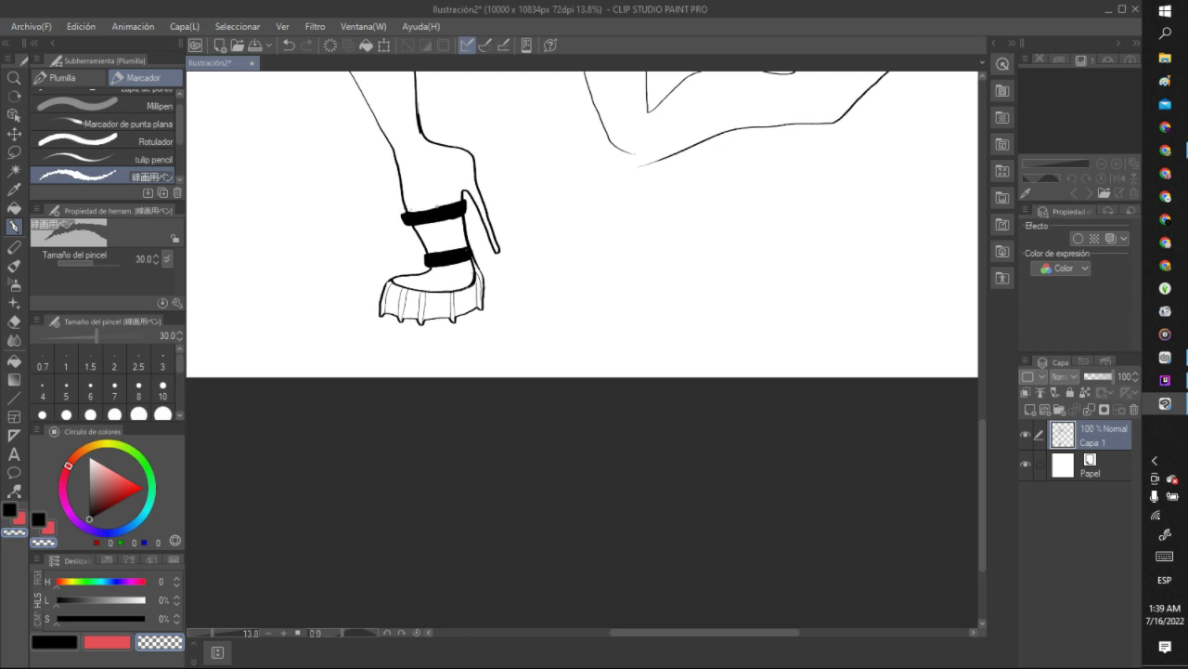
left_click_drag(437, 206, 461, 200)
left_click_drag(428, 209, 440, 206)
scroll(481, 179, "down", 10)
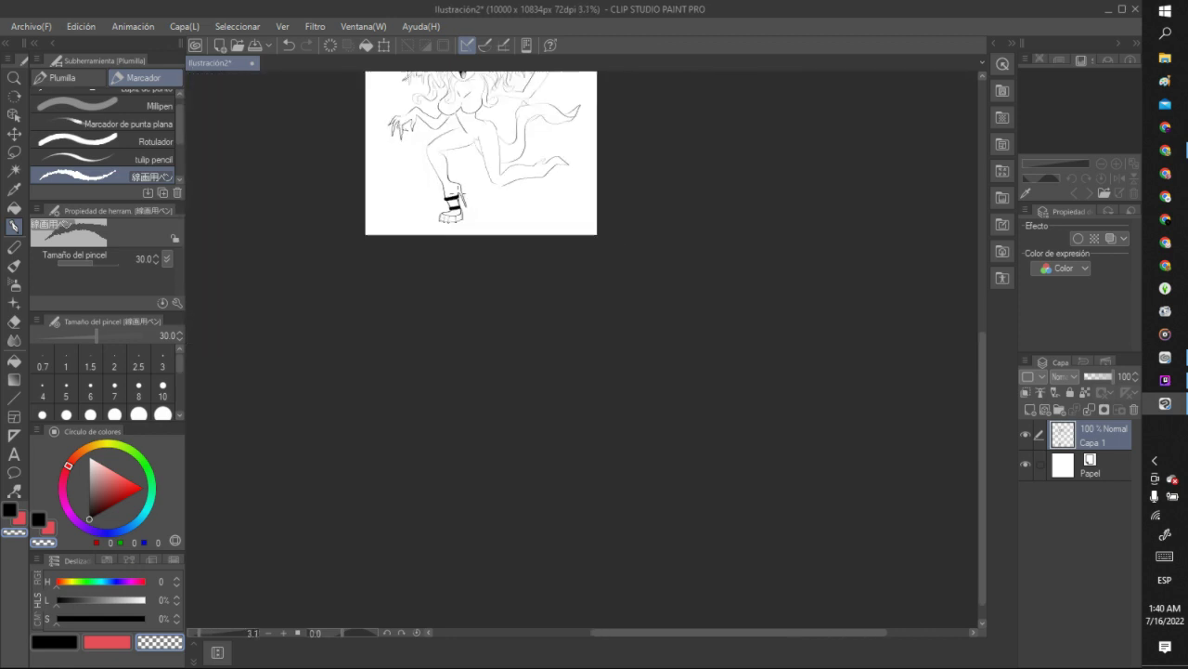
Erase a gap through the rear of both straps and ink the shoe's inner back contour from the sole up to the heel.
scroll(448, 199, "up", 10)
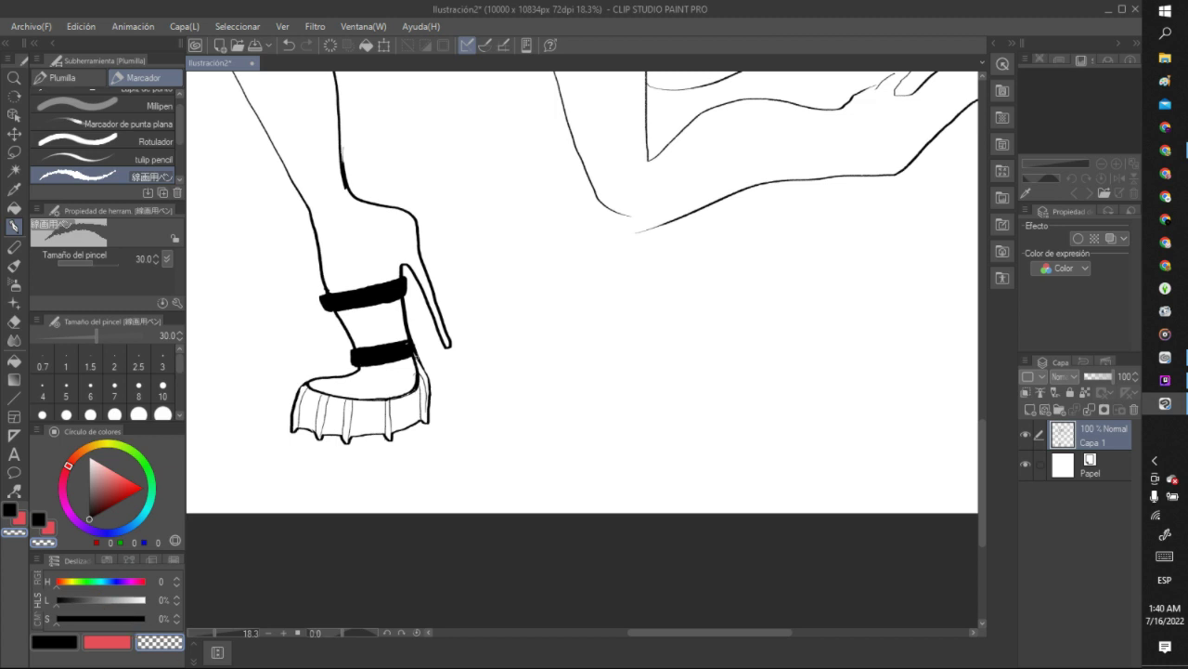
left_click_drag(395, 272, 413, 356)
key("c")
left_click_drag(414, 390, 389, 208)
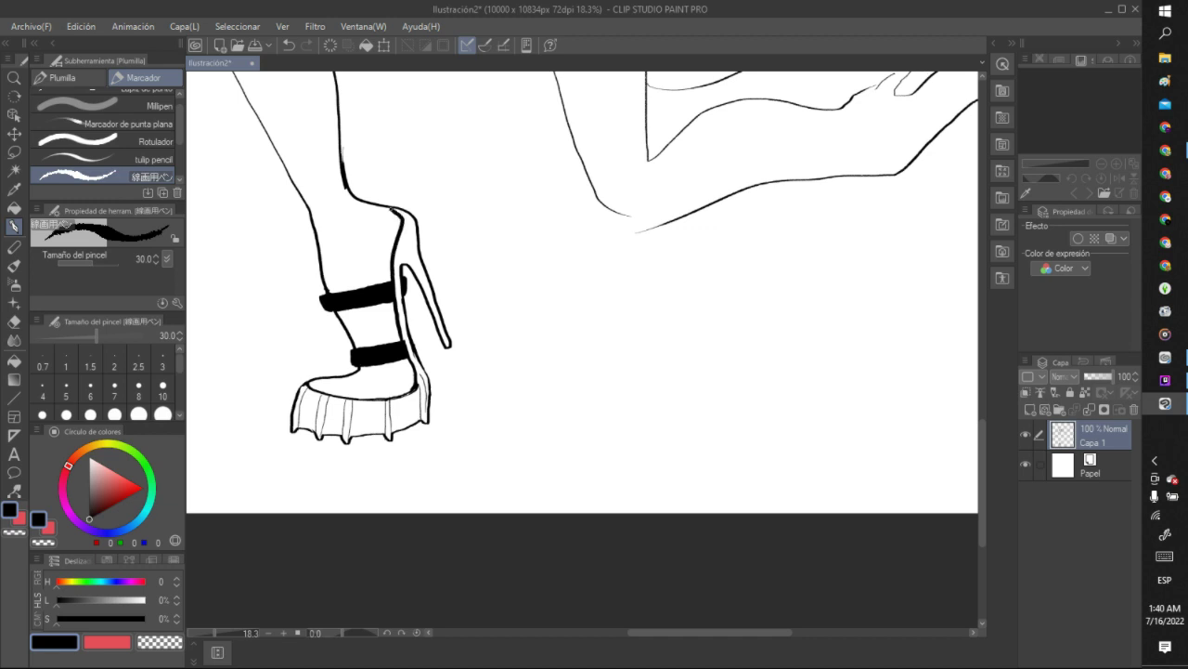
scroll(425, 205, "down", 10)
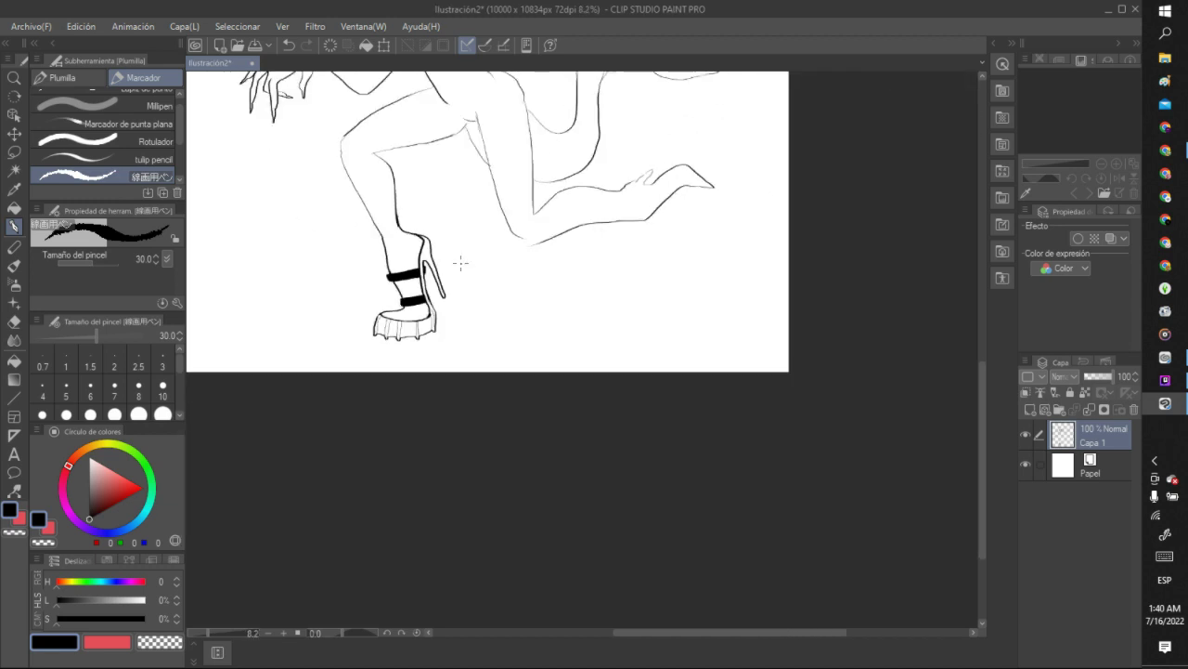
Cut zigzag lines through both black straps with the transparent colour.
scroll(488, 274, "up", 10)
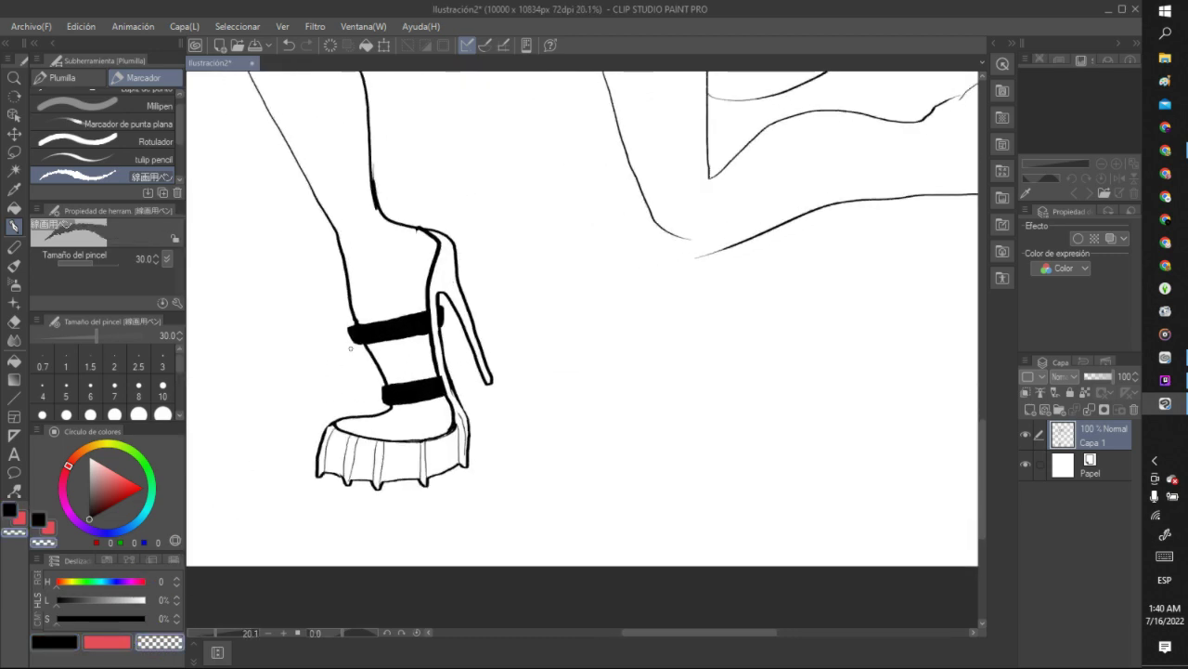
mouse_move(343, 325)
left_mouse_down()
mouse_move(380, 346)
mouse_move(386, 319)
mouse_move(397, 340)
left_mouse_up()
mouse_move(397, 340)
left_mouse_down()
mouse_move(416, 315)
mouse_move(421, 340)
left_mouse_up()
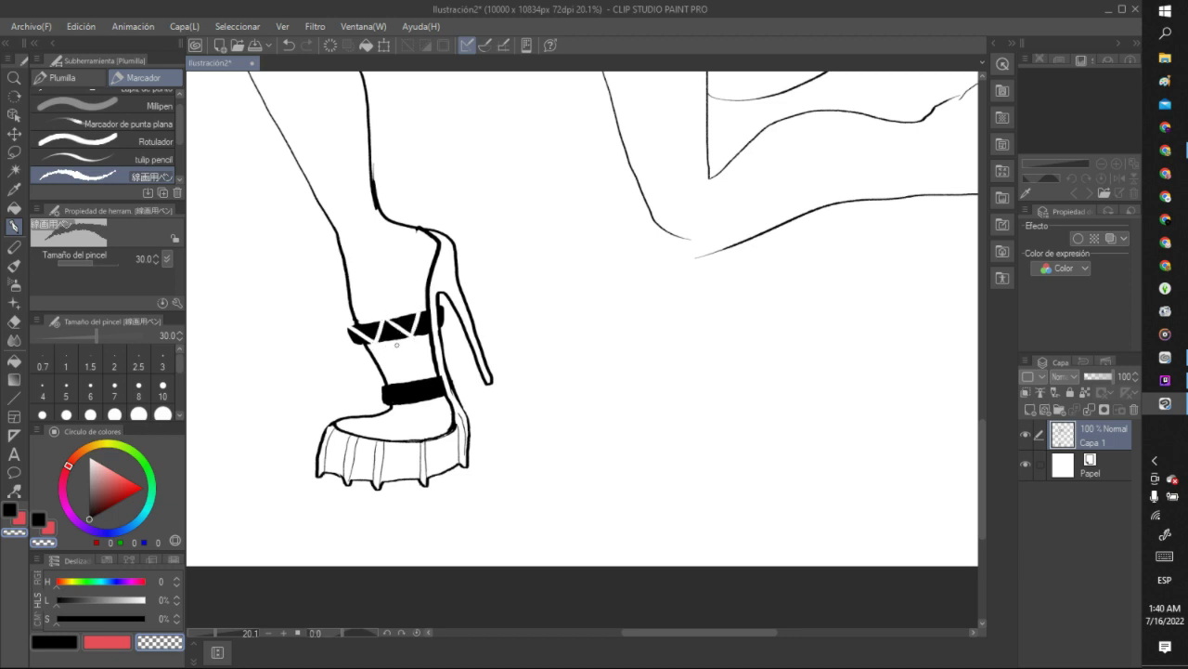
mouse_move(392, 406)
left_mouse_down()
mouse_move(400, 376)
mouse_move(429, 401)
mouse_move(433, 371)
left_mouse_up()
scroll(419, 340, "down", 6)
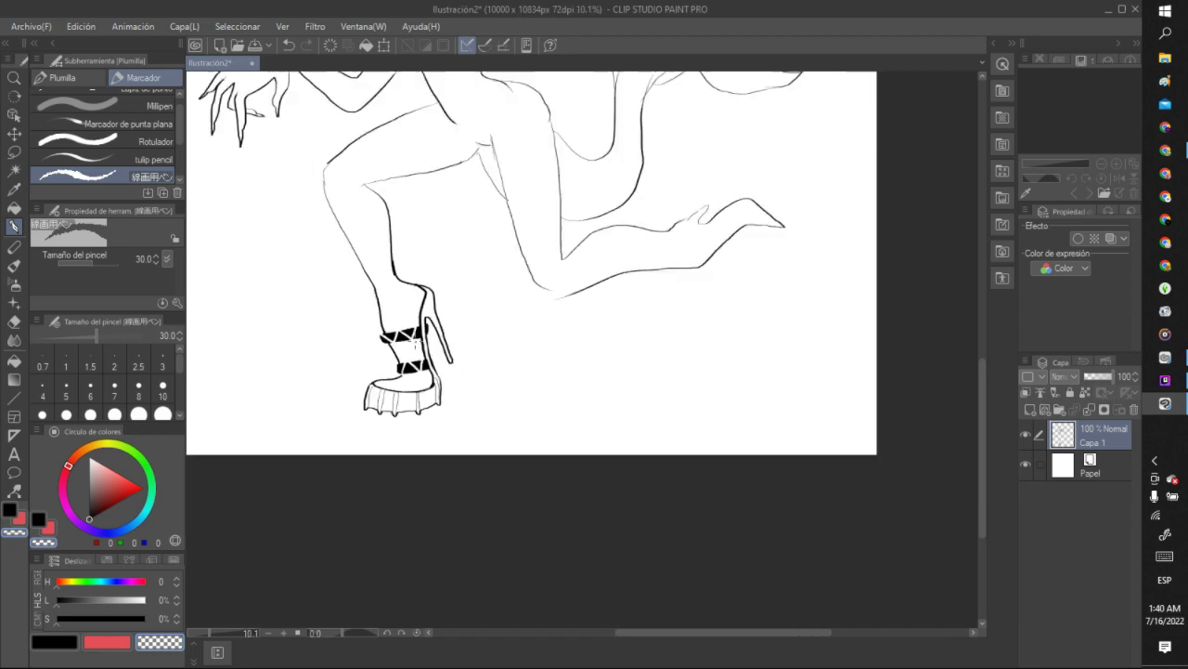
Draw a black fishnet pattern of diamond cells on the ankle above the upper strap.
scroll(409, 327, "up", 7)
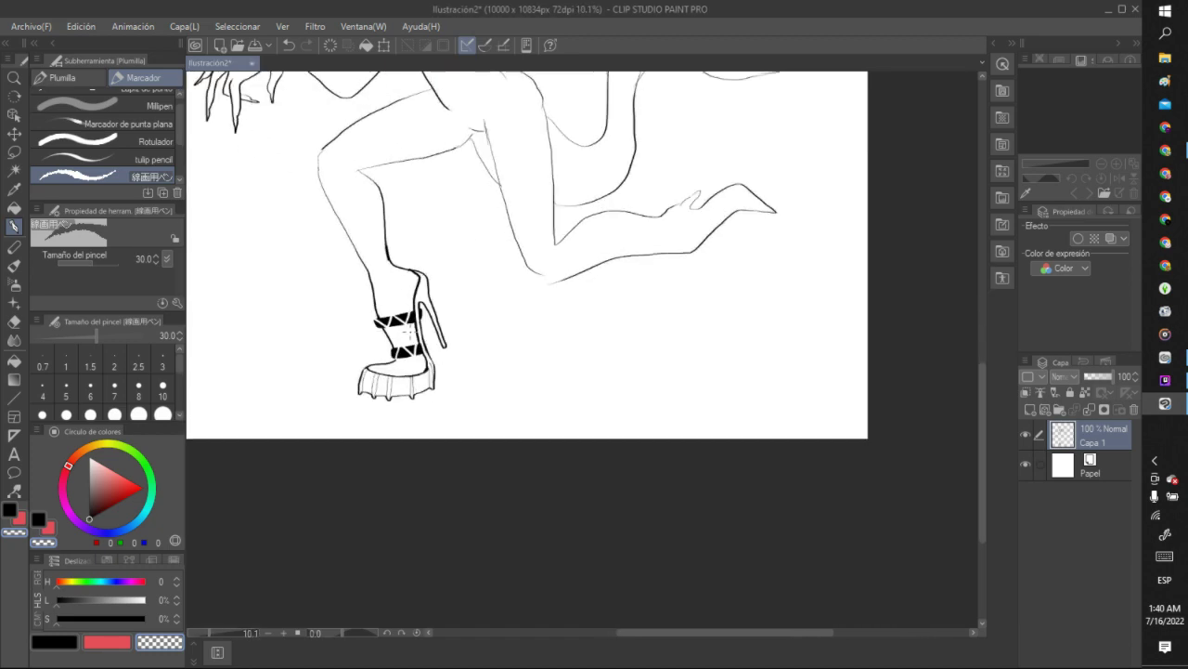
key("c")
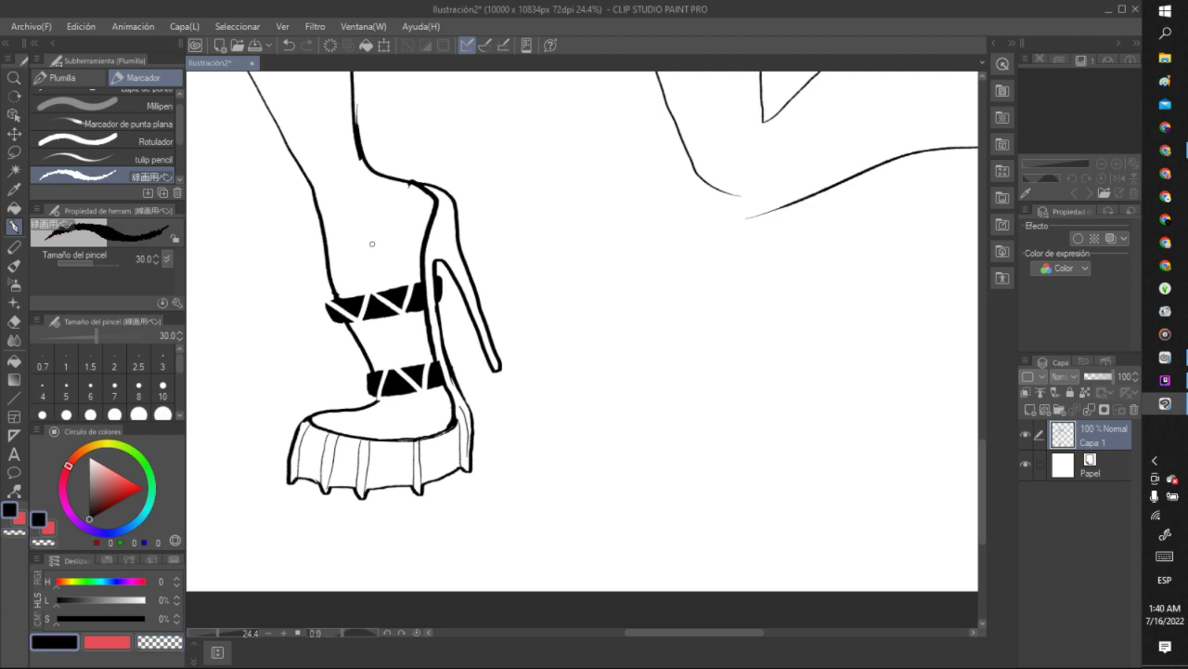
mouse_move(364, 292)
left_mouse_down()
mouse_move(329, 265)
mouse_move(371, 288)
mouse_move(383, 263)
mouse_move(413, 277)
left_mouse_up()
left_click_drag(330, 253, 345, 220)
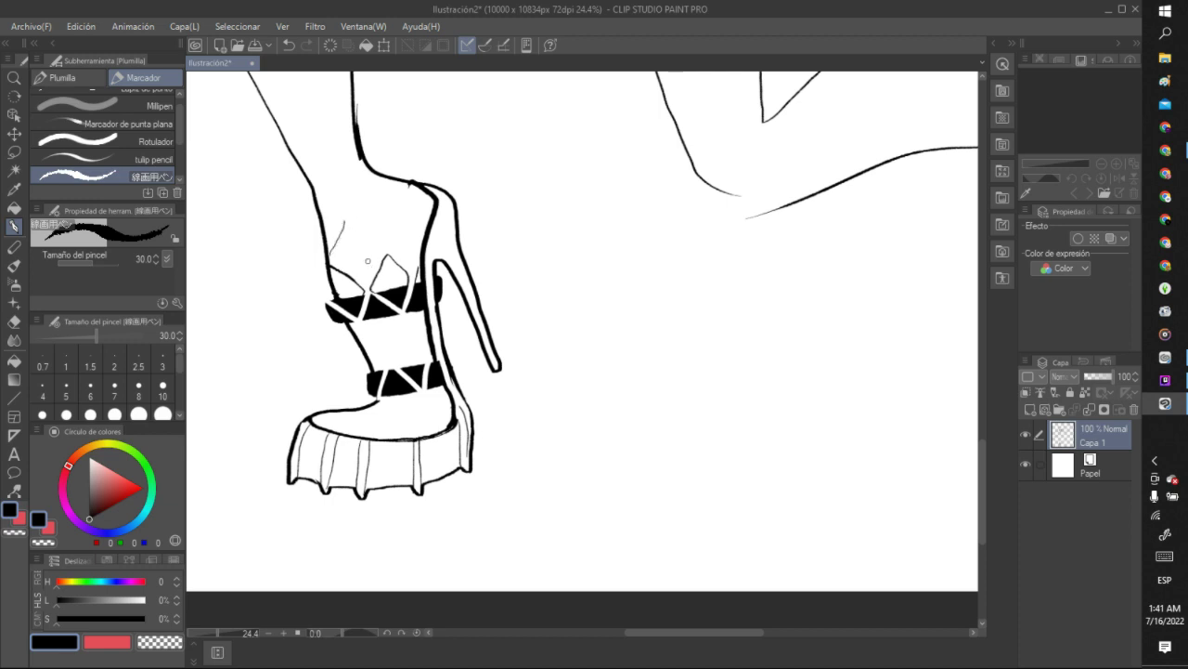
mouse_move(335, 262)
left_mouse_down()
mouse_move(358, 274)
mouse_move(375, 258)
mouse_move(377, 242)
mouse_move(358, 232)
mouse_move(336, 257)
mouse_move(418, 263)
mouse_move(420, 244)
mouse_move(389, 228)
mouse_move(401, 210)
mouse_move(422, 240)
left_mouse_up()
mouse_move(357, 222)
left_mouse_down()
mouse_move(389, 204)
mouse_move(367, 194)
mouse_move(356, 224)
mouse_move(350, 212)
mouse_move(343, 221)
mouse_move(319, 199)
mouse_move(347, 214)
mouse_move(357, 184)
mouse_move(330, 174)
mouse_move(317, 198)
mouse_move(402, 198)
mouse_move(413, 185)
mouse_move(429, 226)
left_mouse_up()
scroll(425, 219, "down", 9)
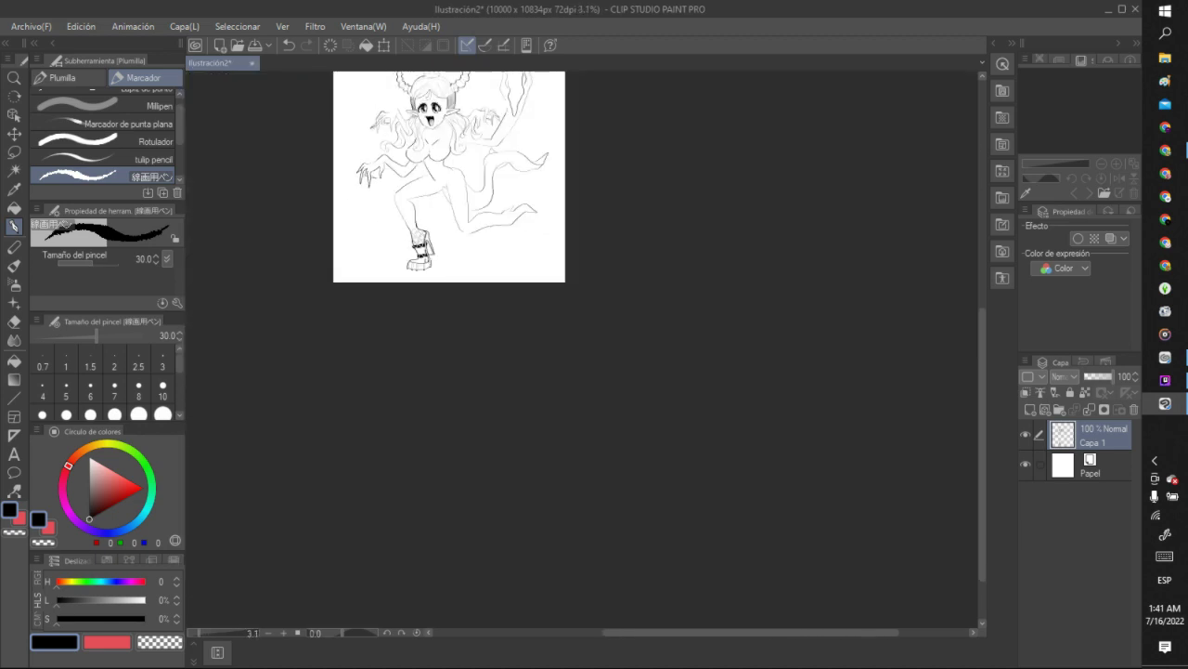
Continue the fishnet outlines past the front of the upper strap and across the area between the two straps.
scroll(422, 246, "up", 9)
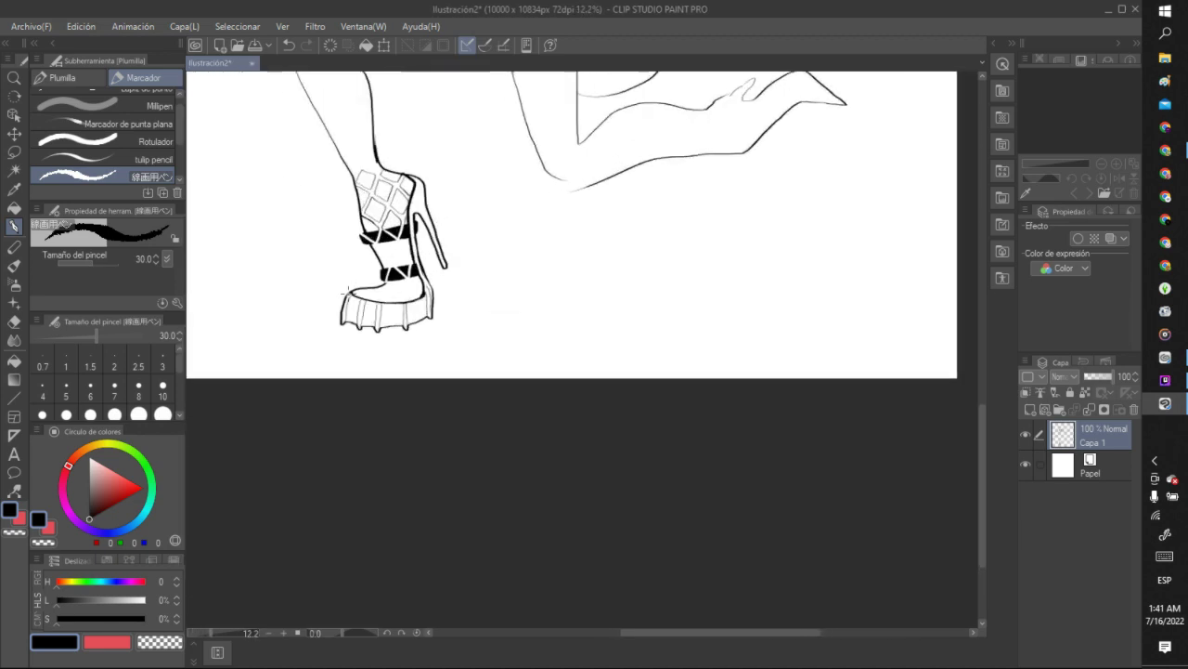
scroll(370, 199, "up", 1)
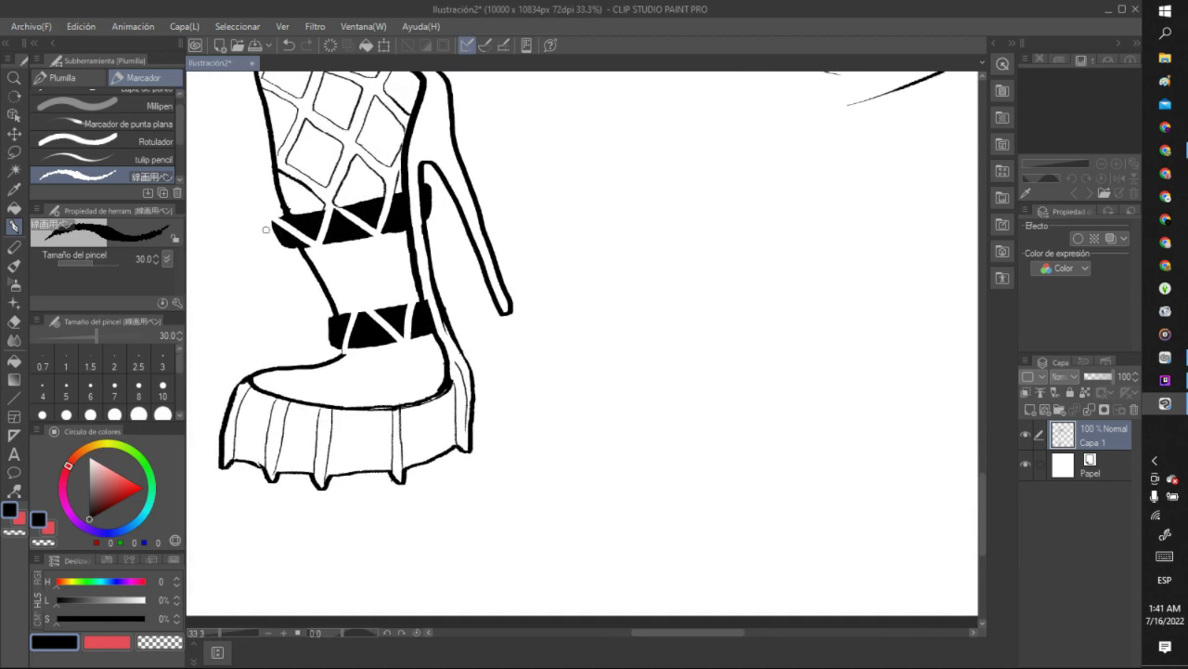
mouse_move(271, 220)
left_mouse_down()
mouse_move(275, 167)
mouse_move(278, 217)
mouse_move(277, 190)
left_mouse_up()
mouse_move(307, 262)
left_mouse_down()
mouse_move(313, 246)
mouse_move(358, 271)
mouse_move(371, 235)
mouse_move(405, 259)
left_mouse_up()
mouse_move(375, 309)
left_mouse_down()
mouse_move(379, 249)
mouse_move(410, 280)
left_mouse_up()
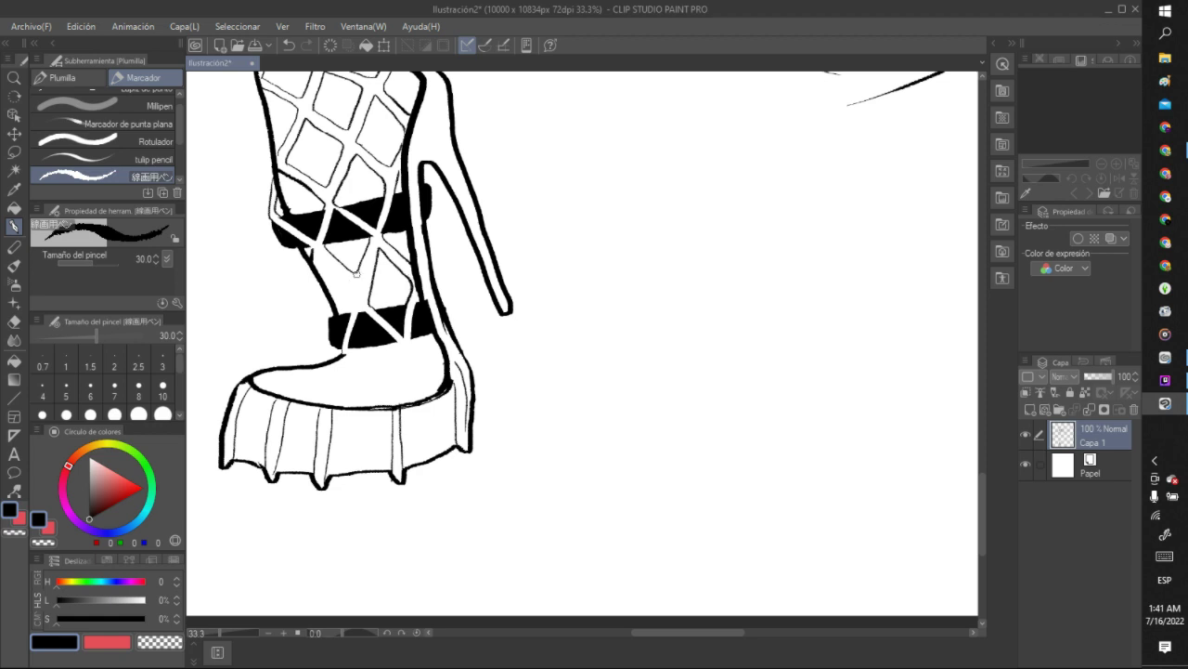
mouse_move(349, 319)
left_mouse_down()
mouse_move(357, 297)
mouse_move(319, 259)
left_mouse_up()
Close the fishnet cell just below the upper strap, undoing a stroke and redrawing it in black.
left_click(160, 641)
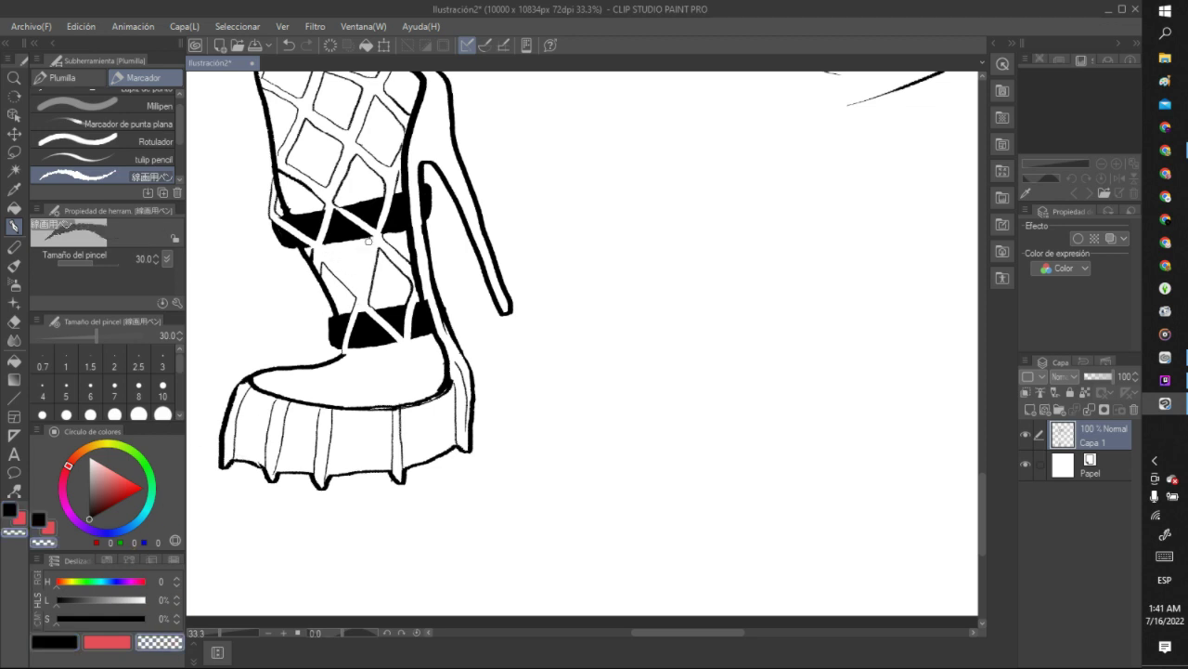
key("c")
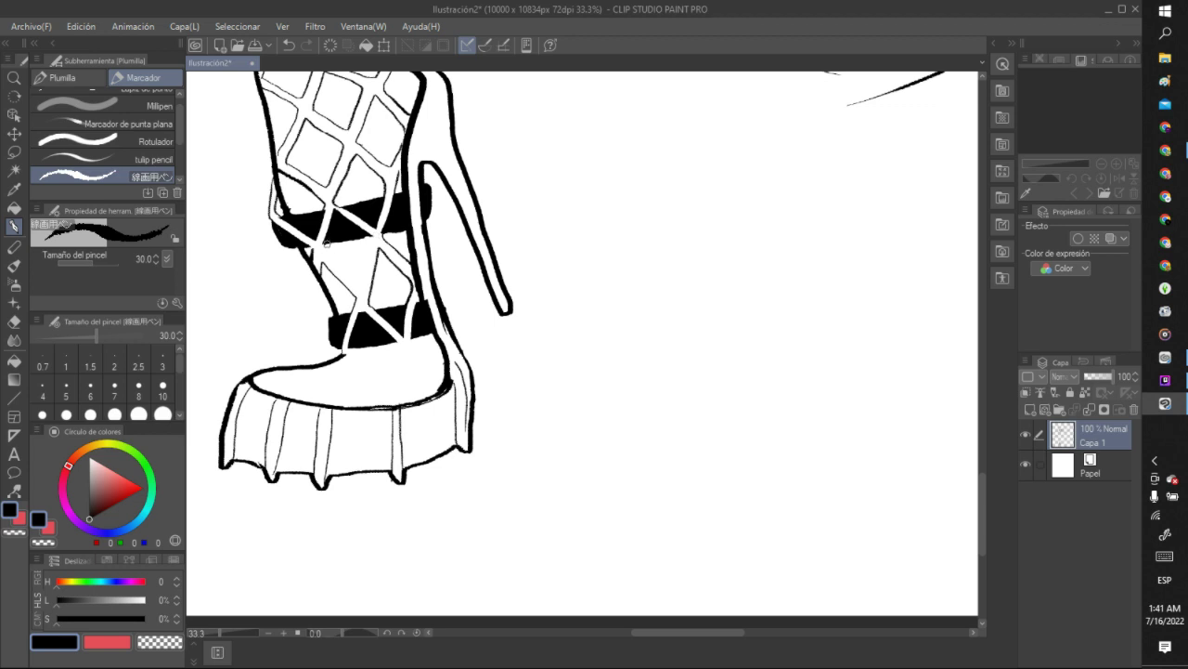
mouse_move(337, 267)
left_mouse_down()
mouse_move(363, 293)
mouse_move(371, 250)
left_mouse_up()
left_click(288, 45)
mouse_move(327, 241)
left_mouse_down()
mouse_move(360, 288)
mouse_move(378, 238)
left_mouse_up()
scroll(378, 239, "down", 8)
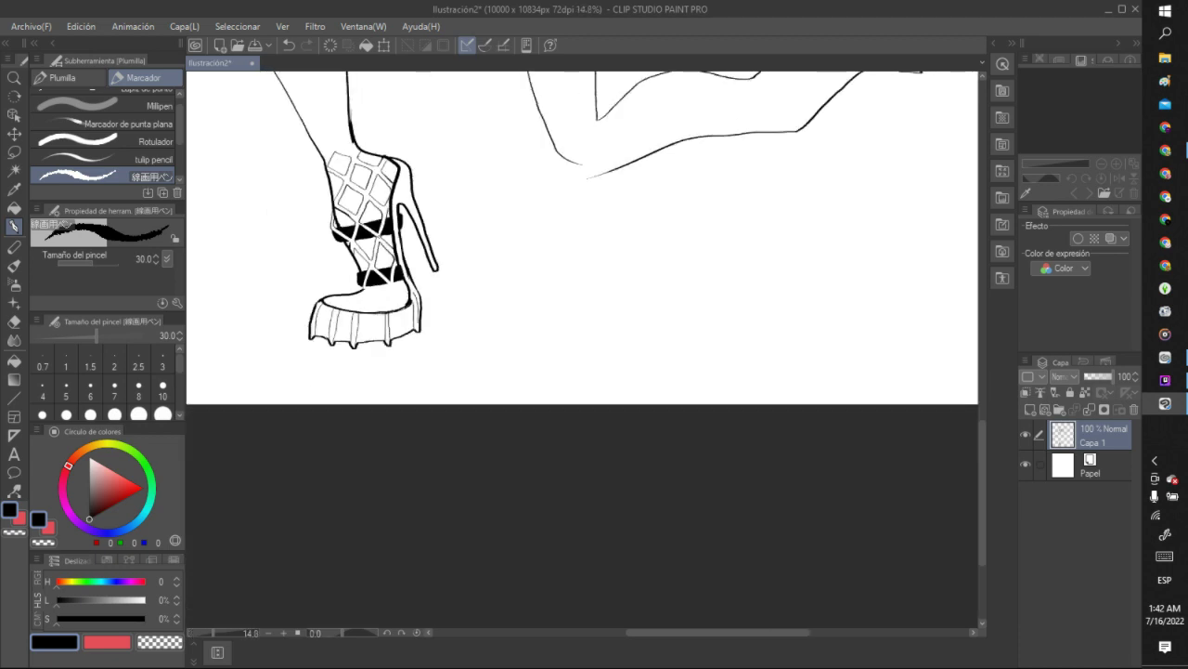
Draw the fishnet cells over the foot between the lower strap and the platform's rim.
scroll(361, 240, "up", 8)
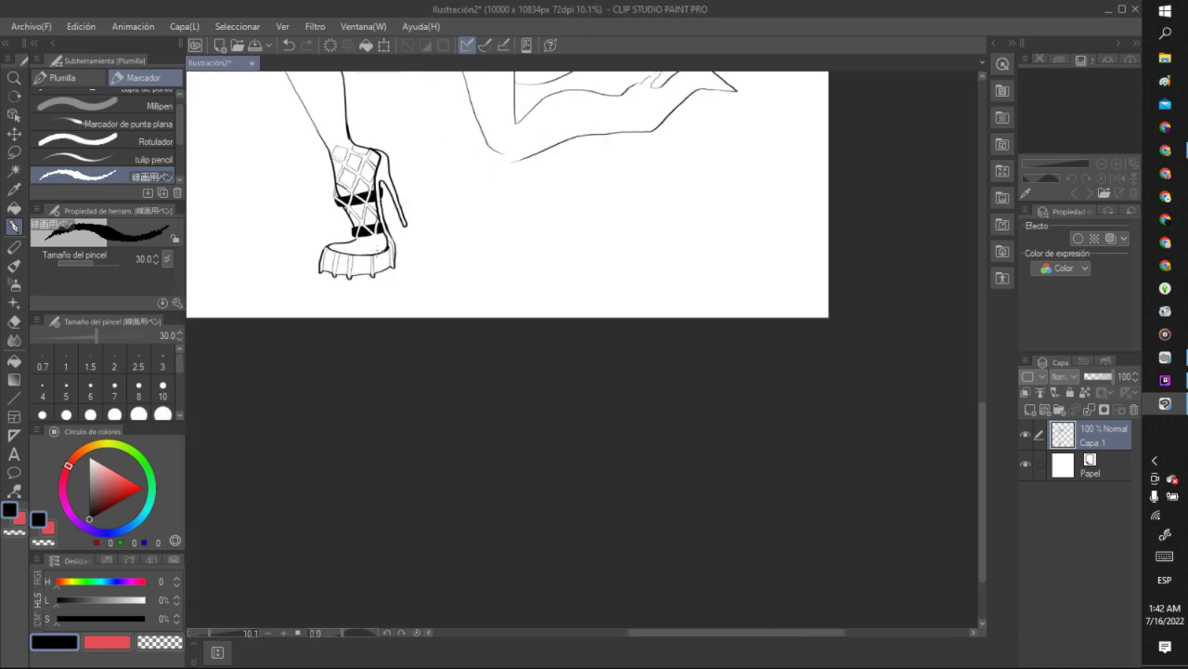
scroll(362, 240, "up", 1)
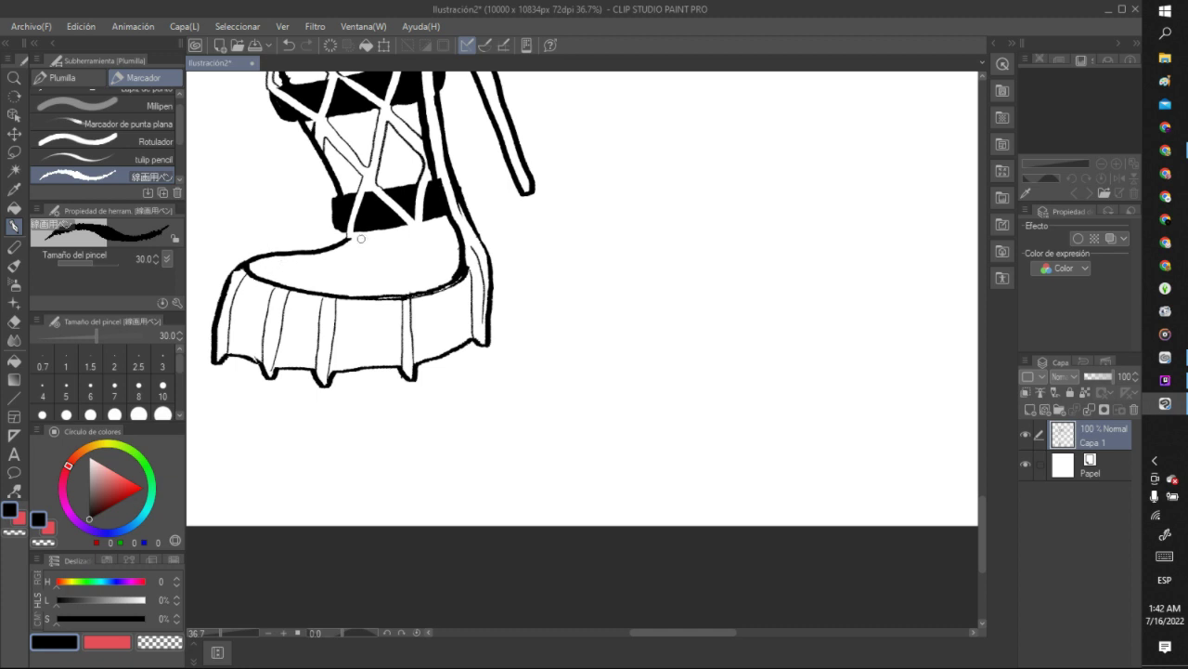
mouse_move(353, 230)
left_mouse_down()
mouse_move(374, 252)
mouse_move(405, 225)
mouse_move(448, 247)
mouse_move(460, 240)
left_mouse_up()
mouse_move(413, 231)
left_mouse_down()
mouse_move(441, 256)
mouse_move(414, 282)
mouse_move(393, 261)
mouse_move(406, 226)
mouse_move(359, 228)
mouse_move(350, 243)
mouse_move(371, 263)
mouse_move(347, 288)
mouse_move(326, 257)
mouse_move(351, 238)
mouse_move(381, 261)
mouse_move(362, 287)
mouse_move(381, 264)
mouse_move(406, 285)
mouse_move(391, 298)
mouse_move(361, 292)
mouse_move(431, 291)
mouse_move(459, 261)
left_mouse_up()
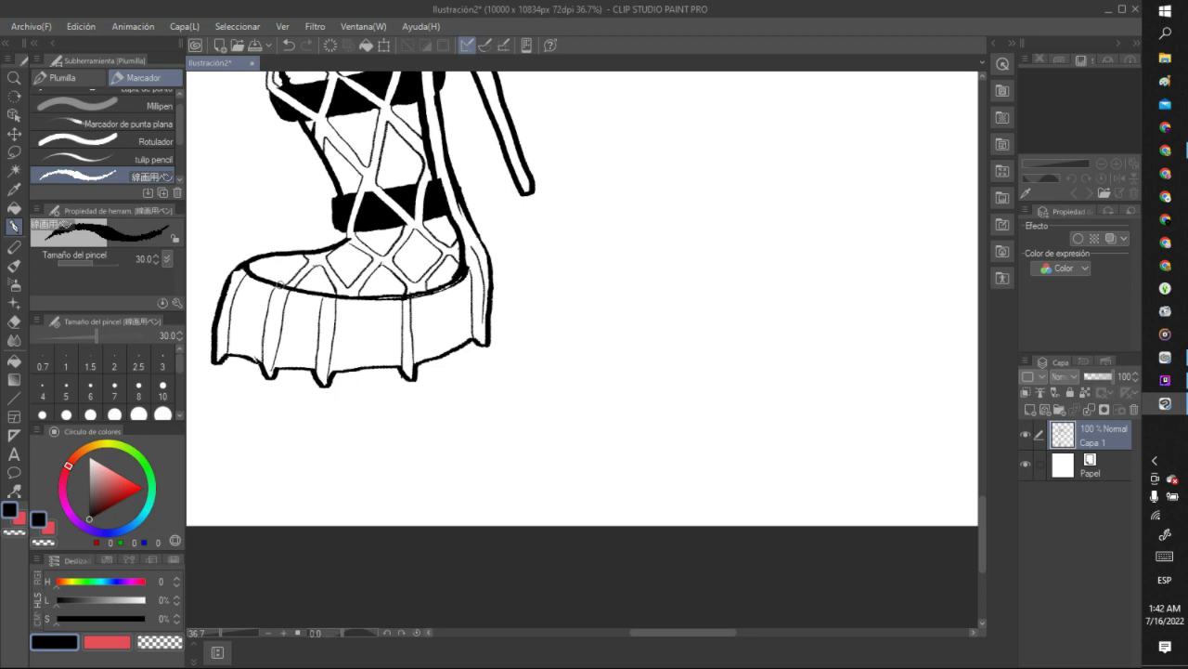
scroll(311, 229, "up", 1)
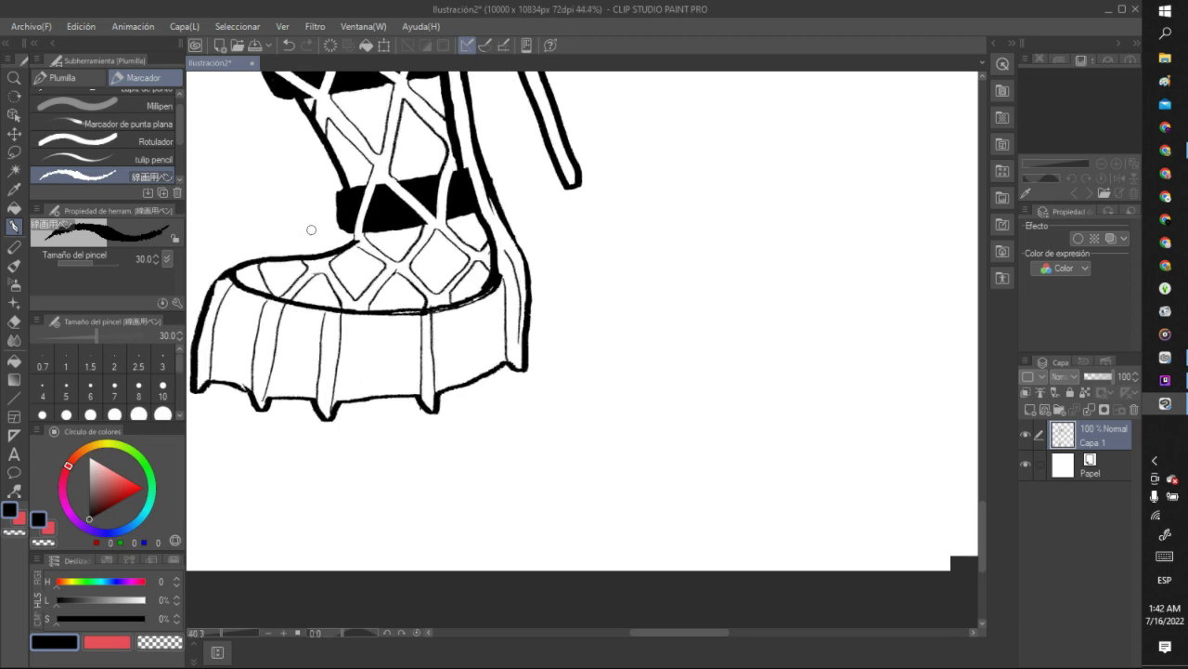
scroll(311, 229, "down", 12)
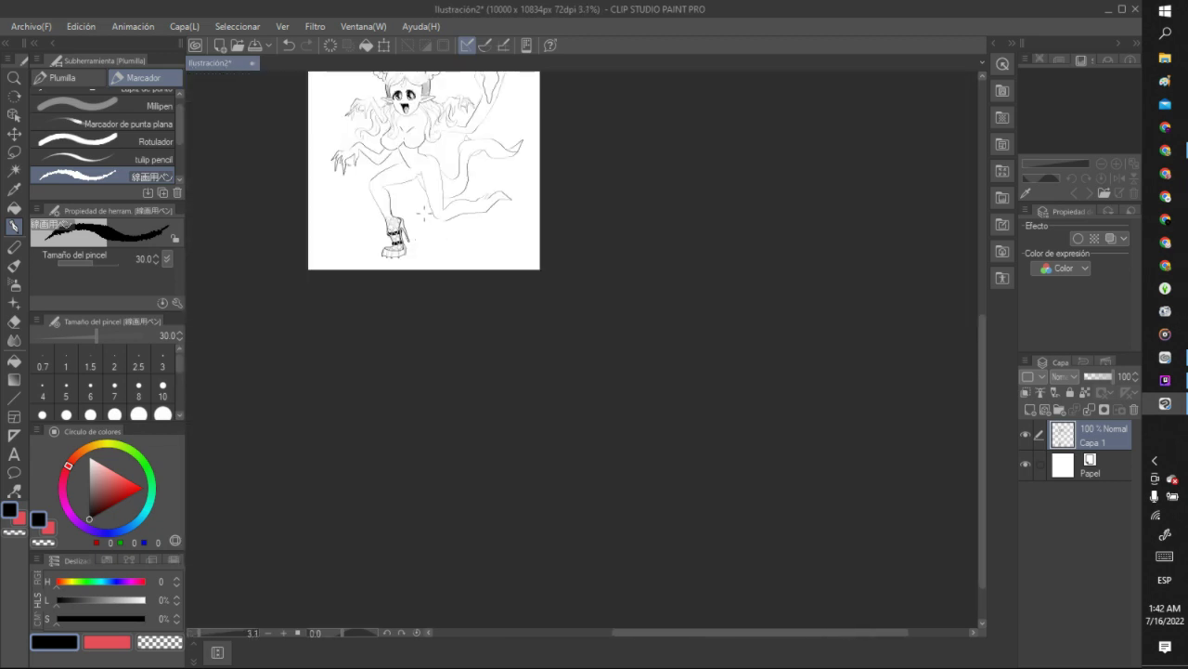
Extend the fishnet pattern up the lower leg above the ankle with further rows of diamond cells.
scroll(396, 201, "up", 10)
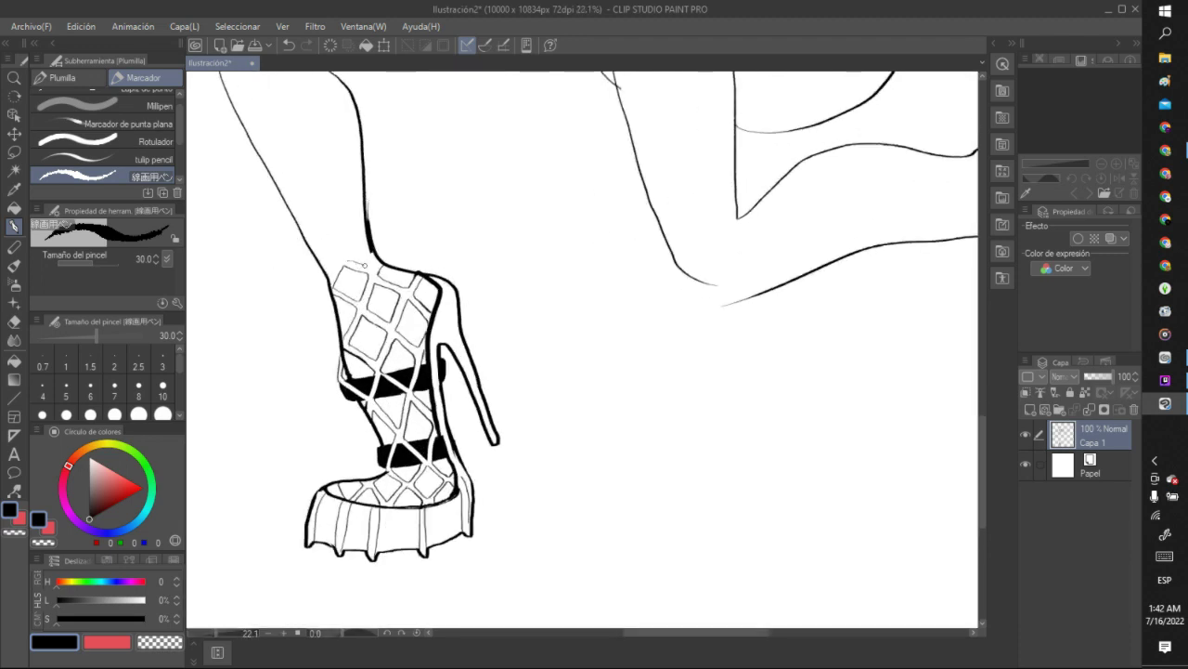
left_click_drag(364, 266, 377, 262)
mouse_move(315, 247)
left_mouse_down()
mouse_move(325, 209)
mouse_move(351, 221)
mouse_move(344, 251)
mouse_move(367, 227)
mouse_move(364, 193)
left_mouse_up()
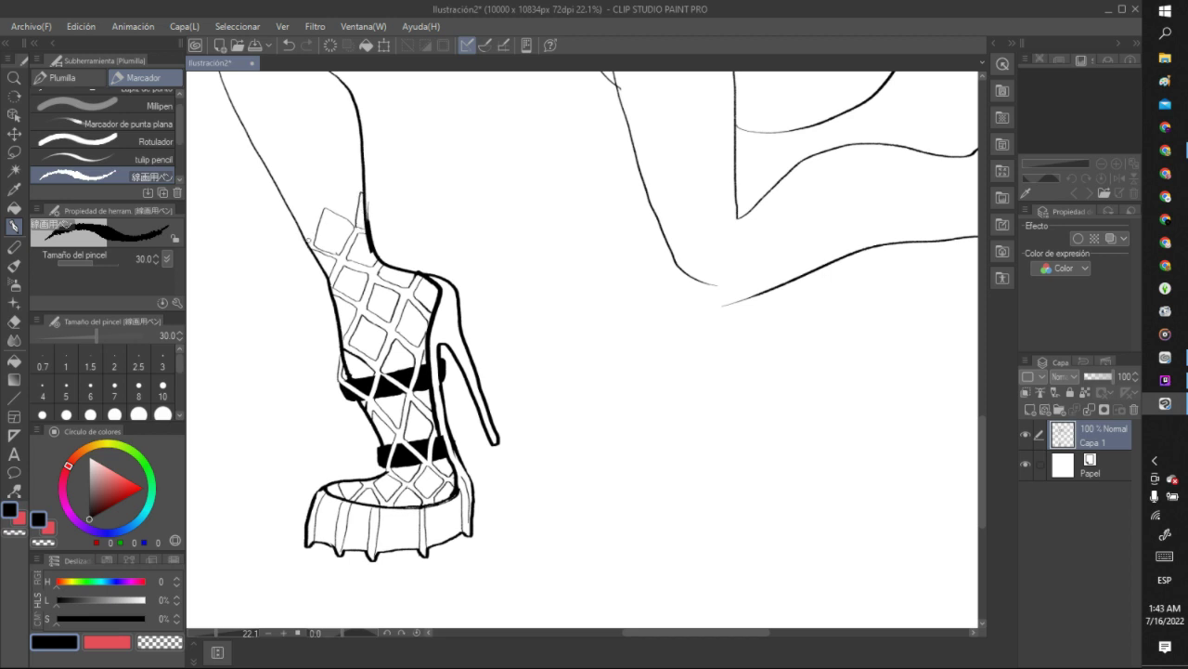
left_click_drag(308, 239, 316, 223)
mouse_move(356, 193)
left_mouse_down()
mouse_move(338, 174)
mouse_move(332, 198)
left_mouse_up()
left_click_drag(327, 200, 331, 174)
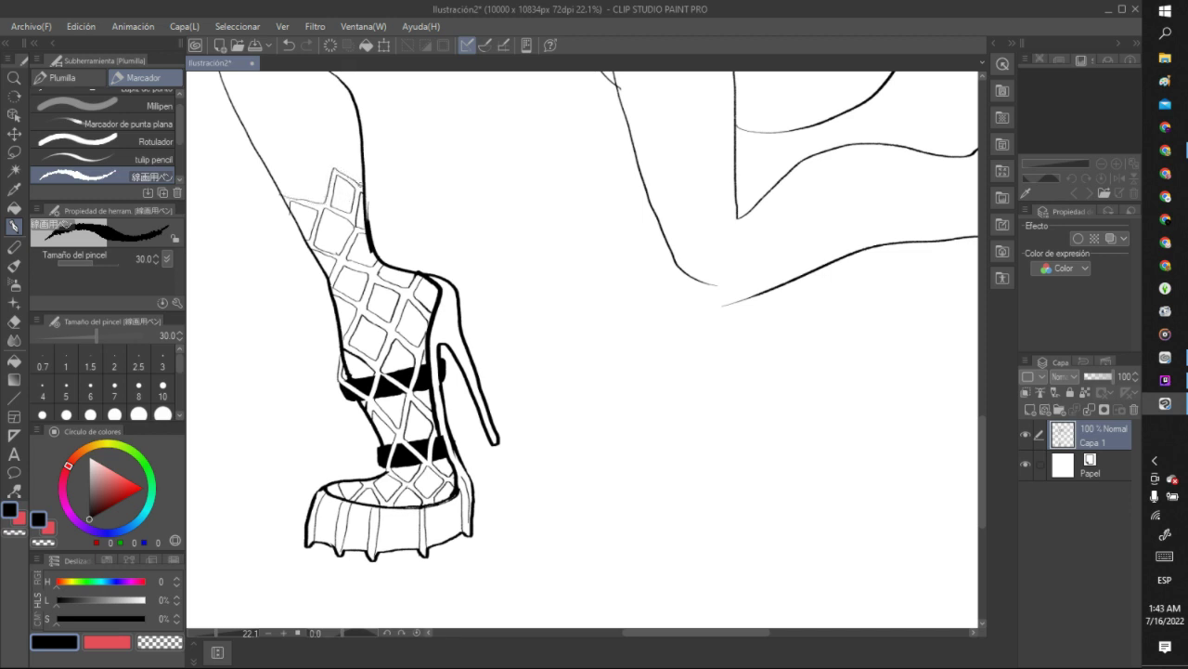
scroll(362, 149, "down", 10)
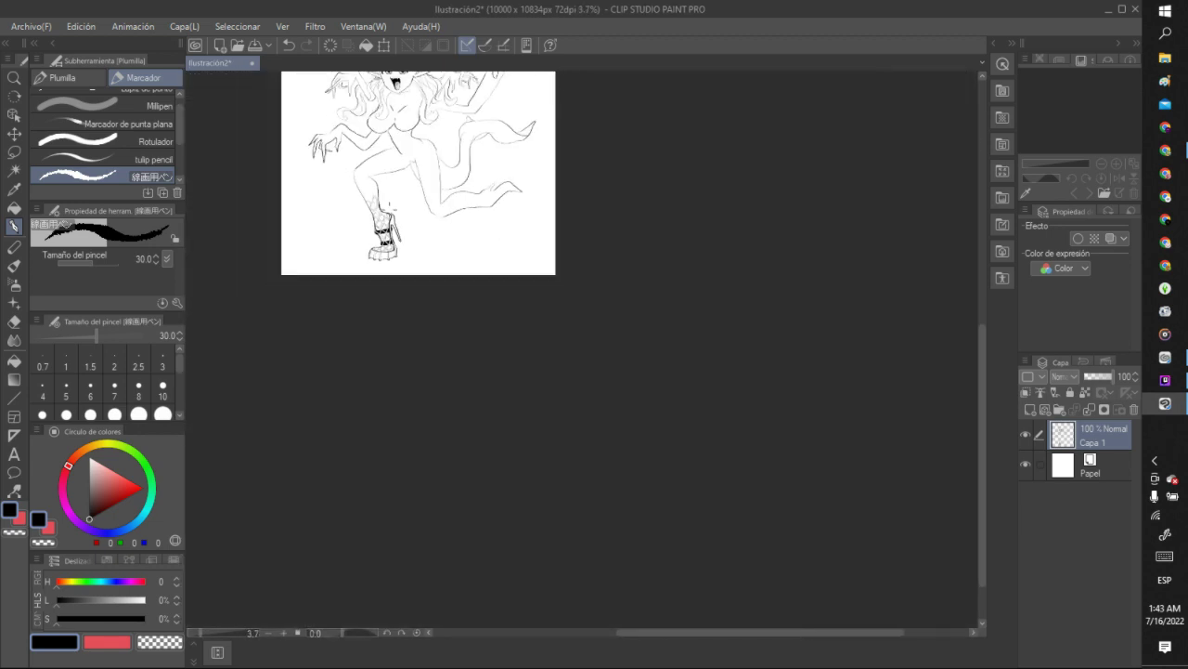
scroll(400, 176, "up", 2)
scroll(399, 181, "down", 2)
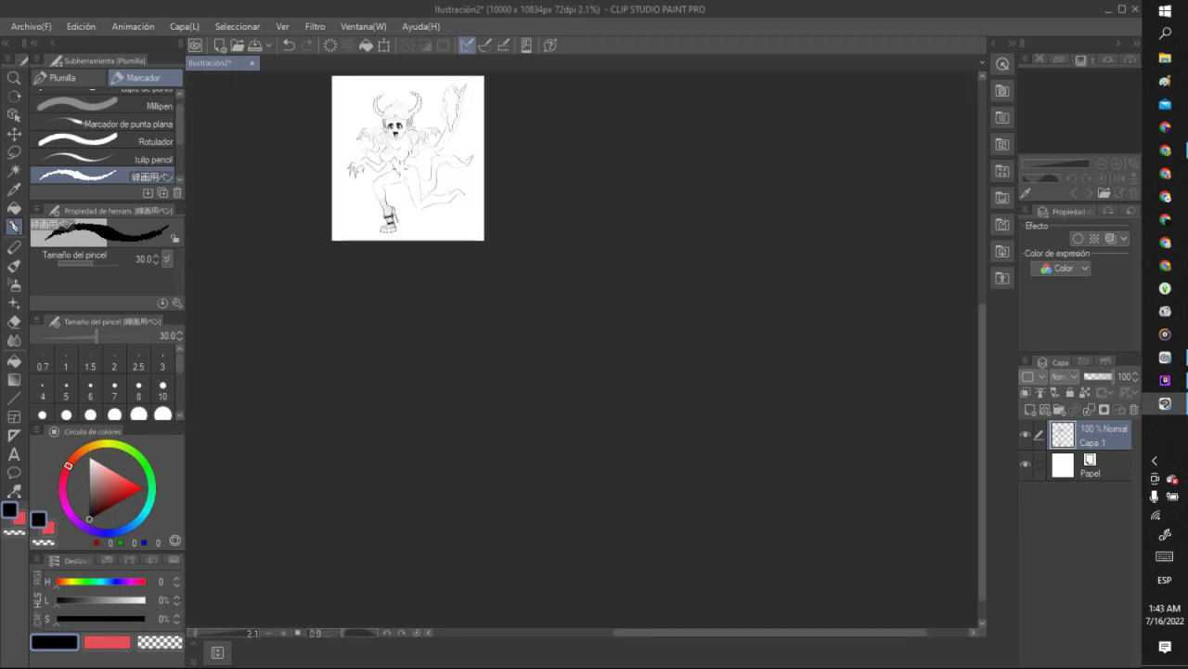
scroll(399, 186, "up", 2)
scroll(401, 191, "down", 3)
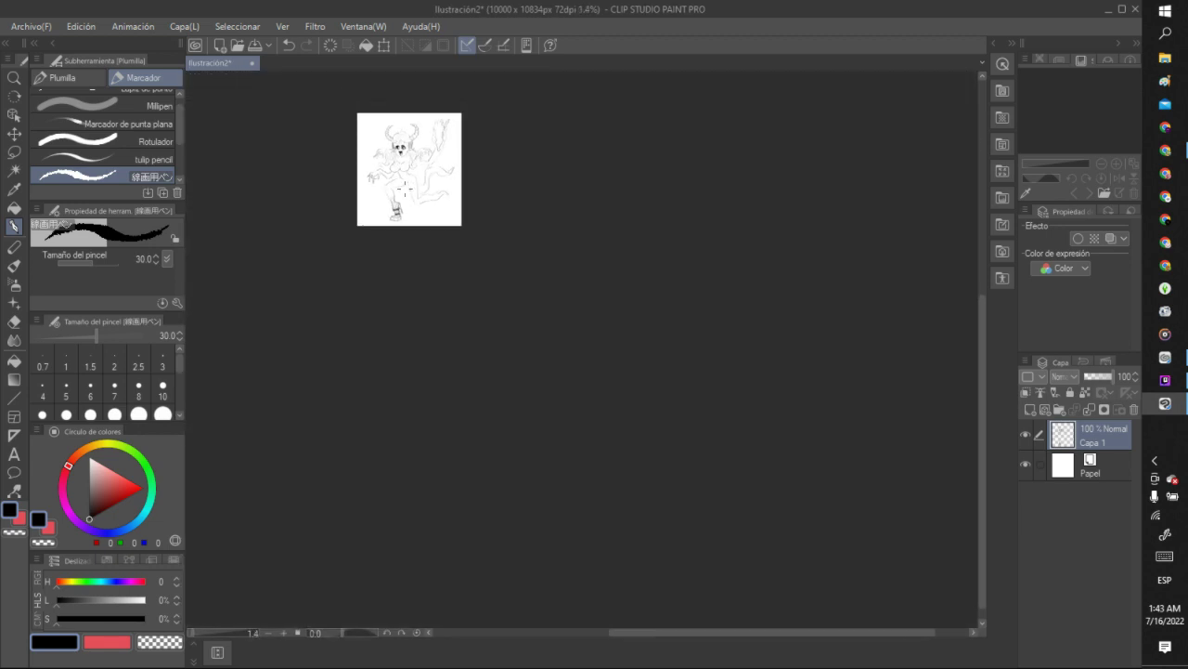
scroll(406, 193, "up", 10)
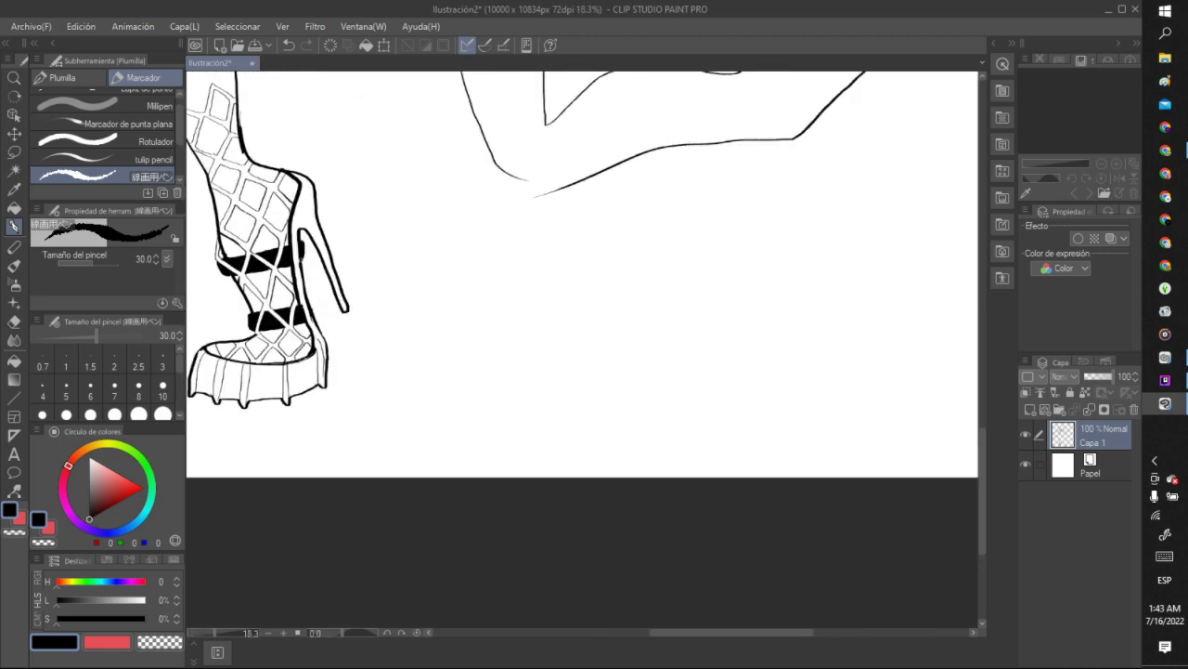
mouse_move(309, 268)
left_mouse_down()
mouse_move(337, 343)
mouse_move(356, 342)
mouse_move(347, 307)
left_mouse_up()
scroll(377, 273, "down", 8)
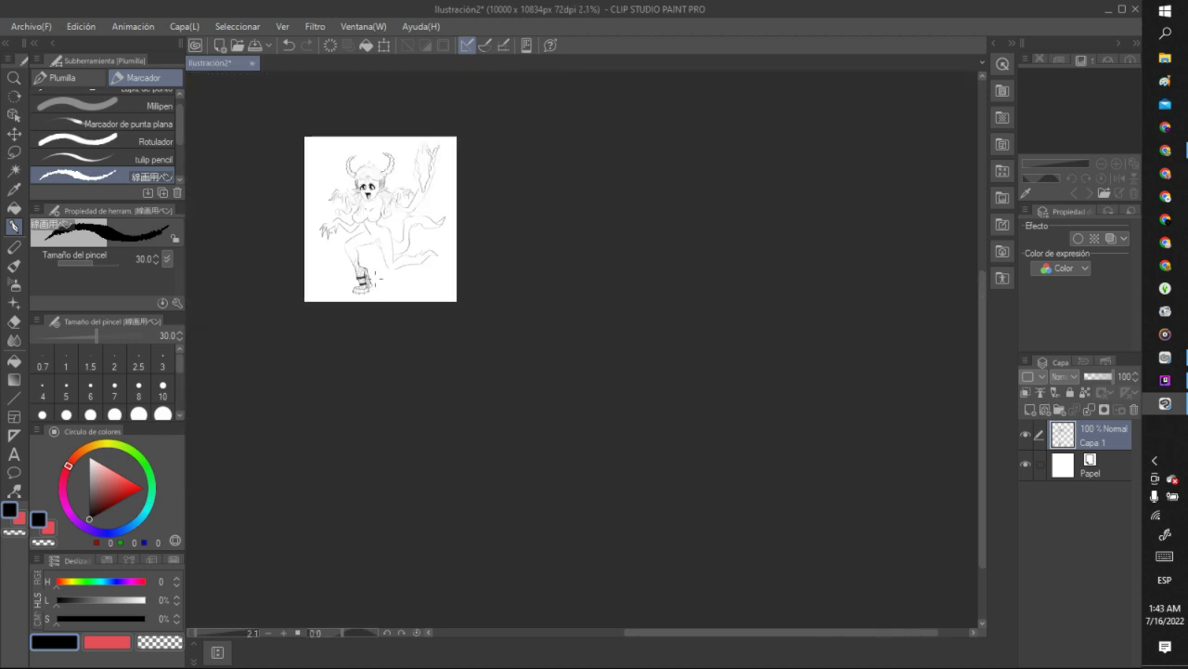
scroll(377, 275, "up", 7)
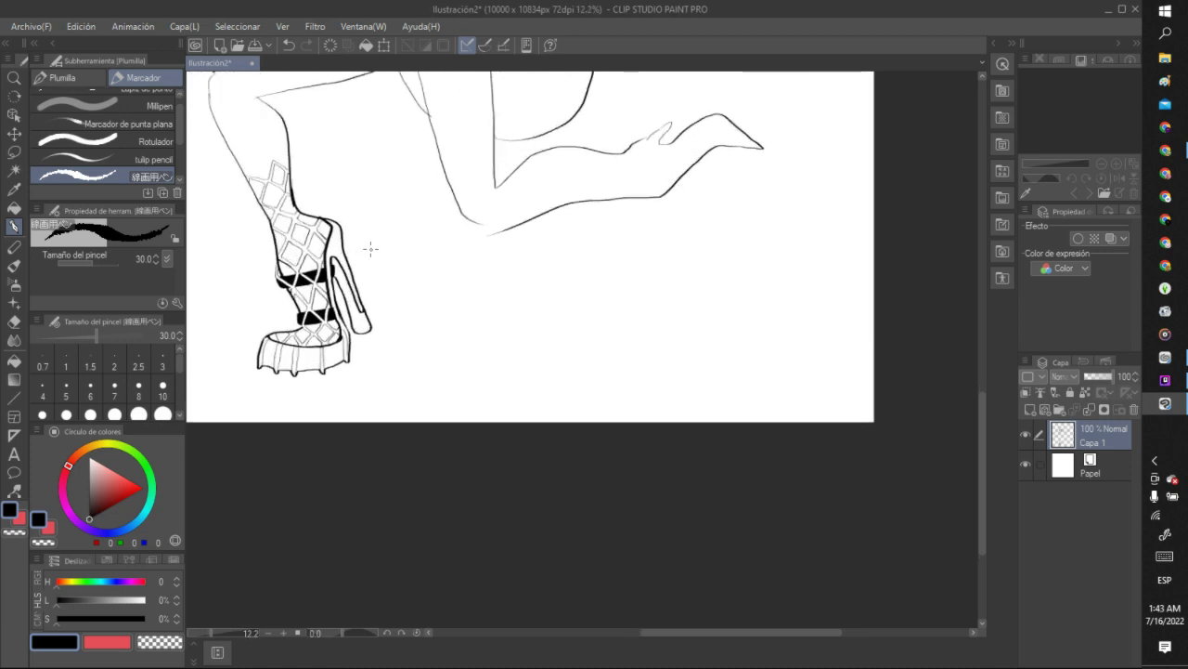
mouse_move(343, 240)
left_mouse_down()
mouse_move(382, 299)
mouse_move(339, 265)
left_mouse_up()
left_click(289, 45)
left_click(288, 45)
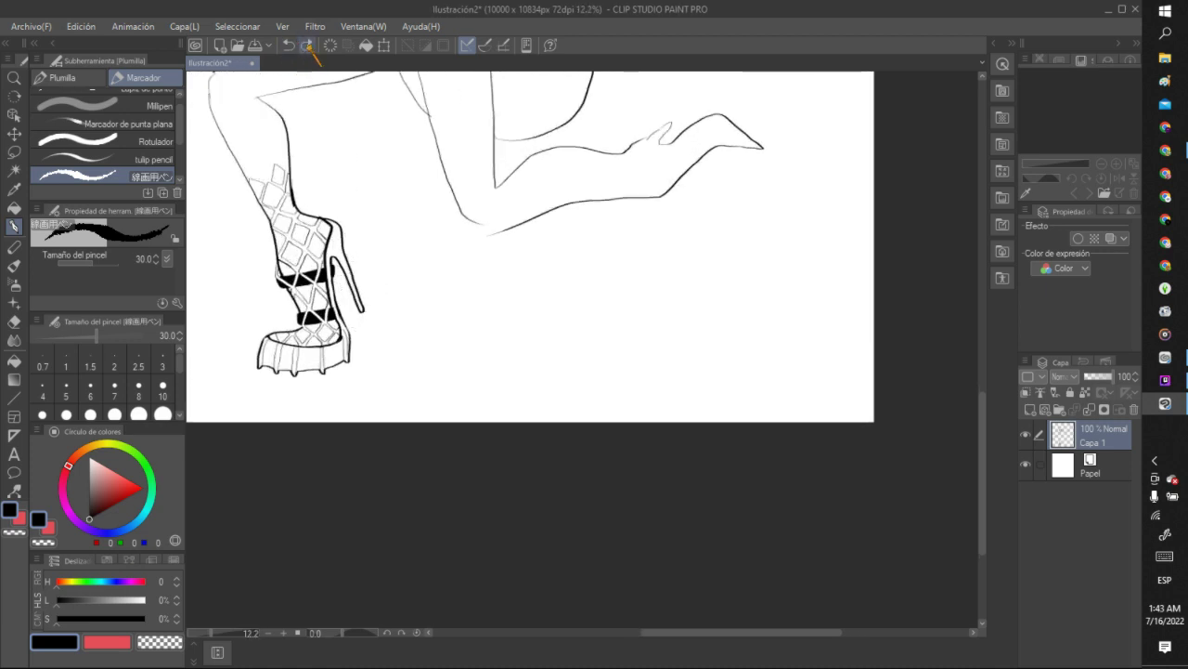
Erase the shoe's thin stiletto heel with the transparent colour, then return to black.
left_click(160, 642)
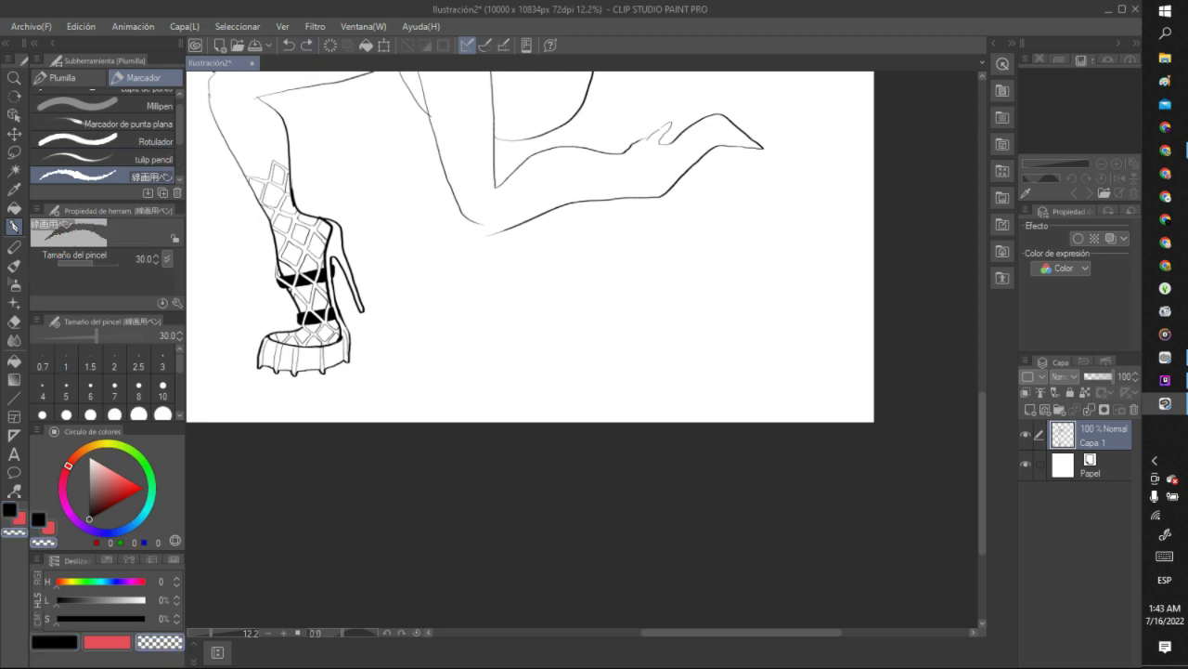
mouse_move(322, 256)
left_mouse_down()
mouse_move(345, 272)
mouse_move(360, 306)
mouse_move(344, 247)
mouse_move(348, 310)
mouse_move(366, 313)
left_mouse_up()
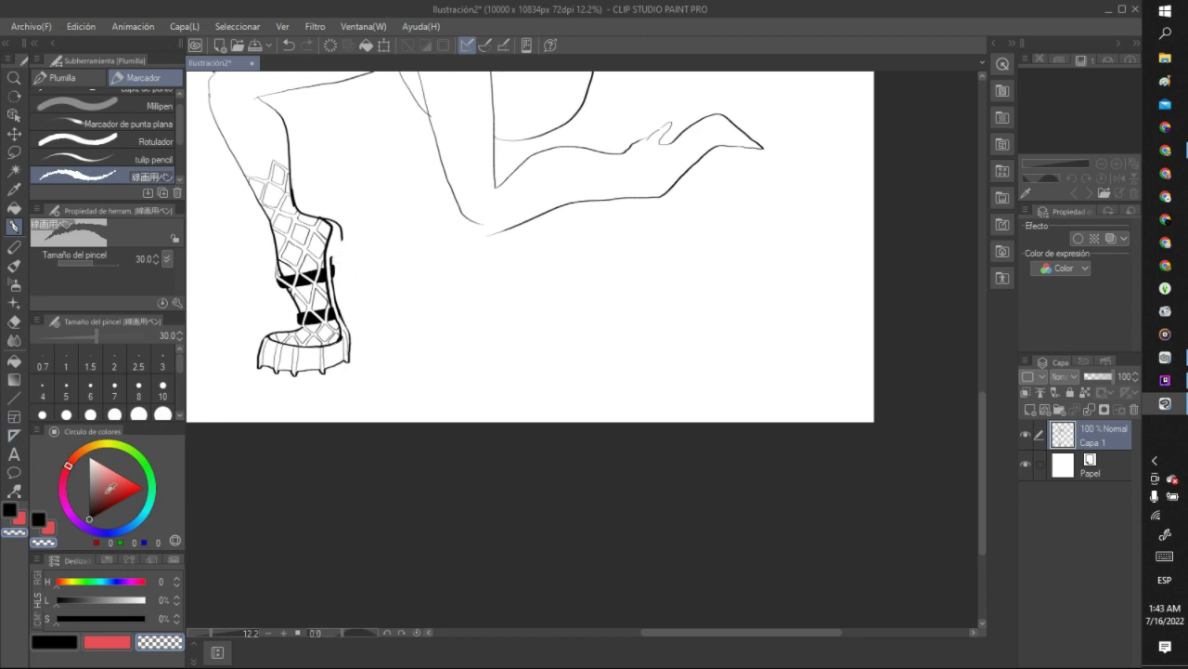
key("c")
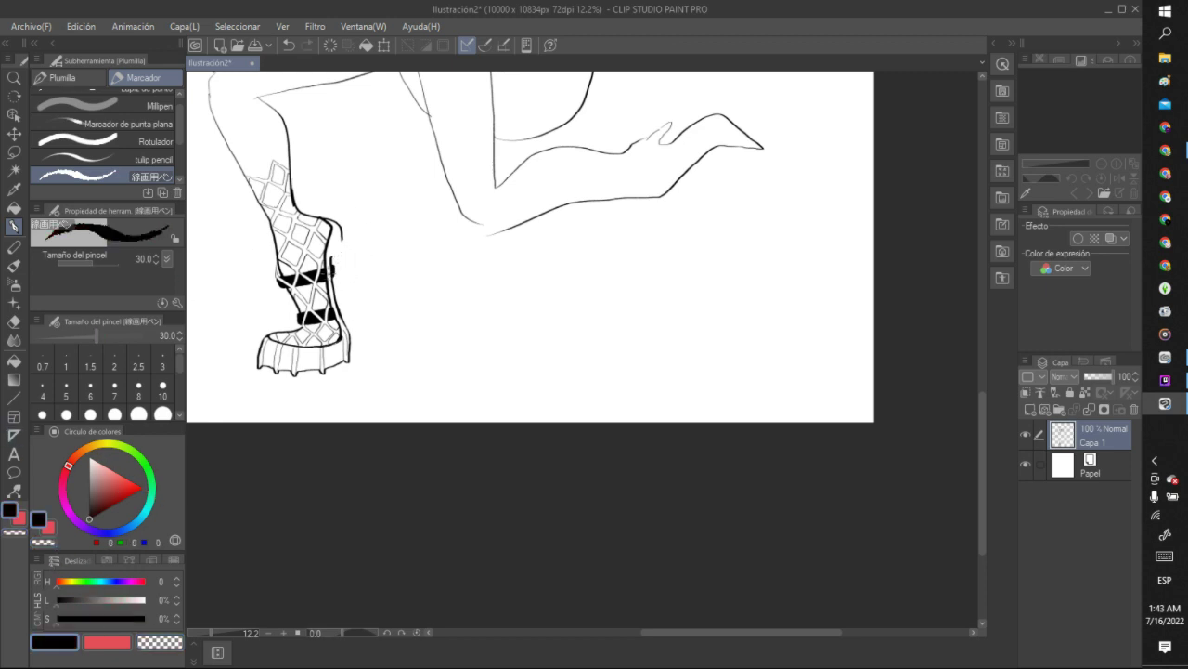
mouse_move(334, 257)
left_mouse_down()
mouse_move(374, 316)
mouse_move(388, 304)
mouse_move(344, 225)
left_mouse_up()
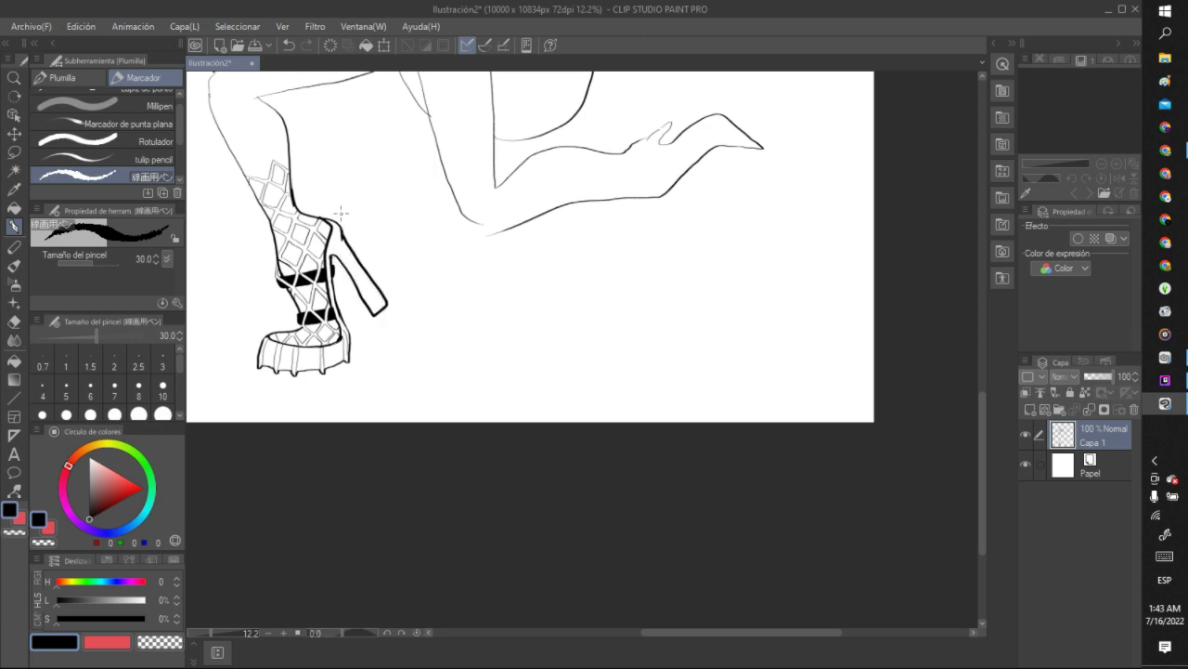
scroll(340, 213, "down", 8)
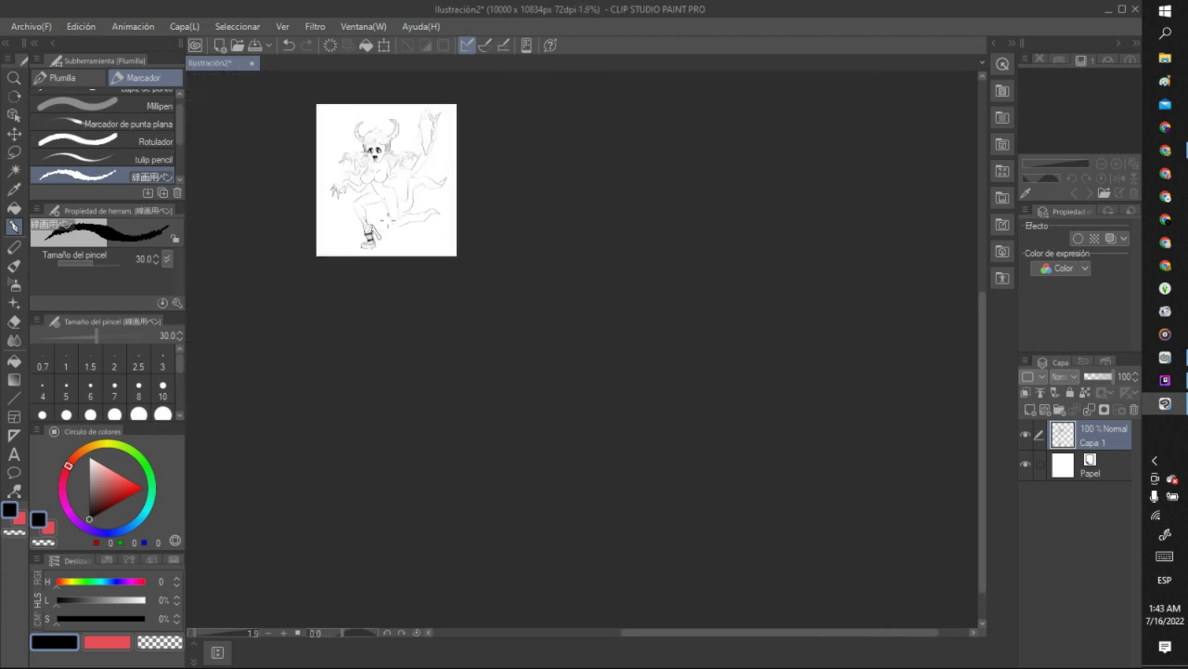
scroll(371, 232, "up", 8)
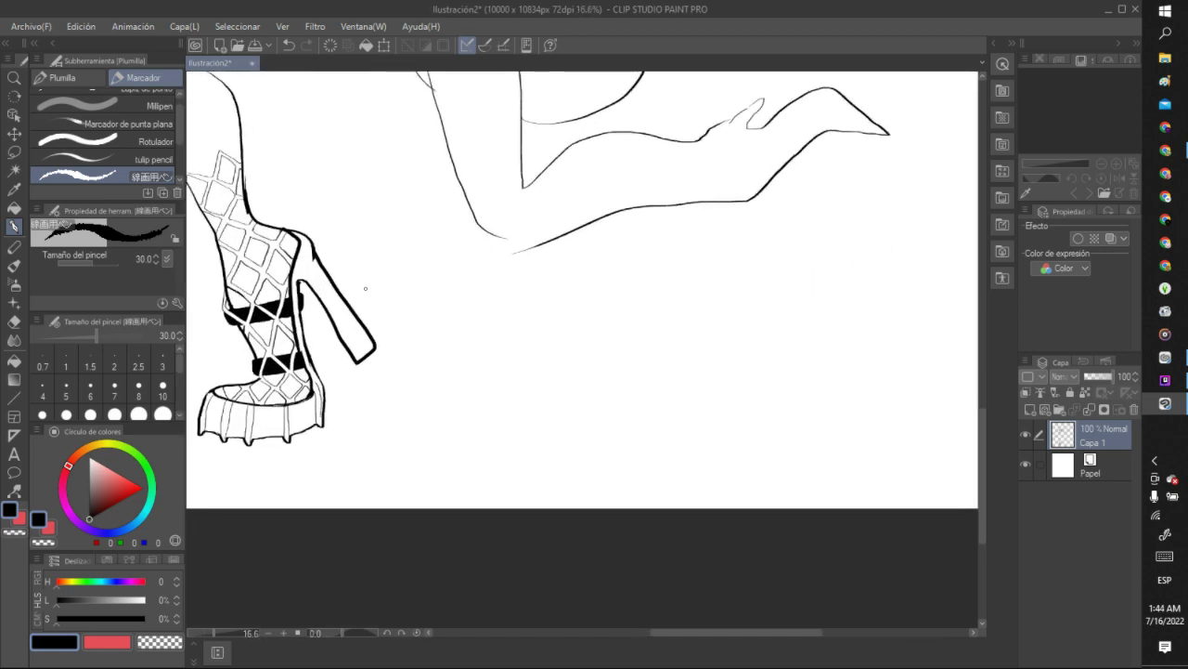
left_click(289, 45)
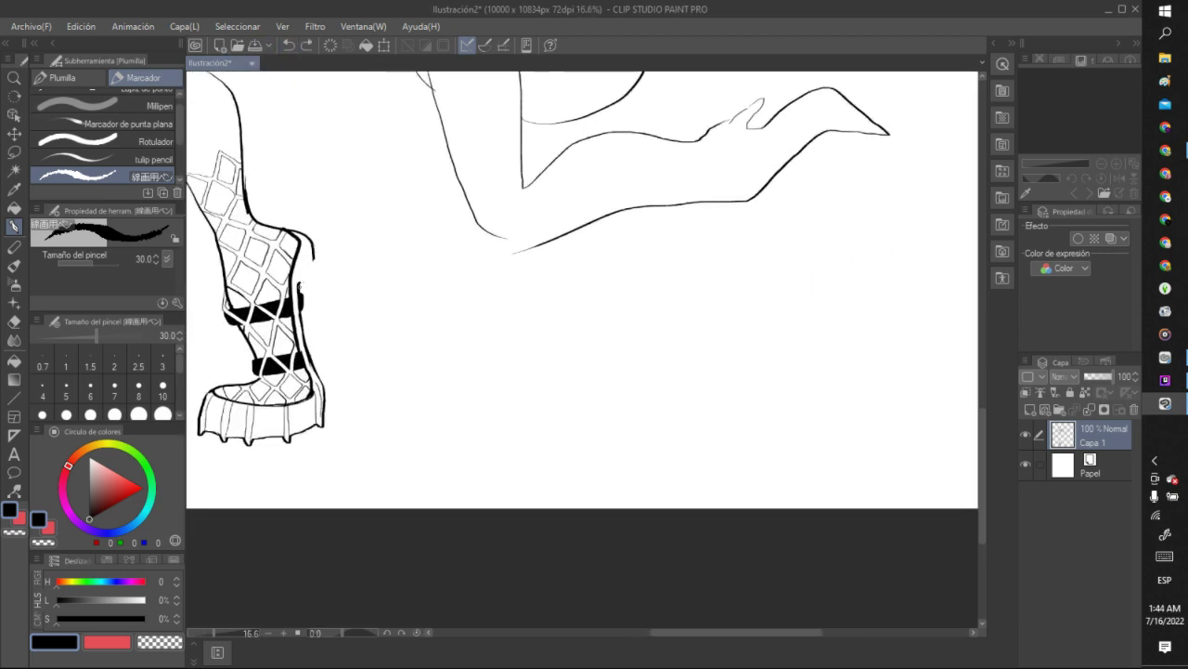
Redraw the shoe's heel in black as a thick heel flaring toward the tip, and add ribs across it.
left_click_drag(316, 292, 354, 356)
mouse_move(315, 255)
left_mouse_down()
mouse_move(375, 334)
mouse_move(355, 356)
left_mouse_up()
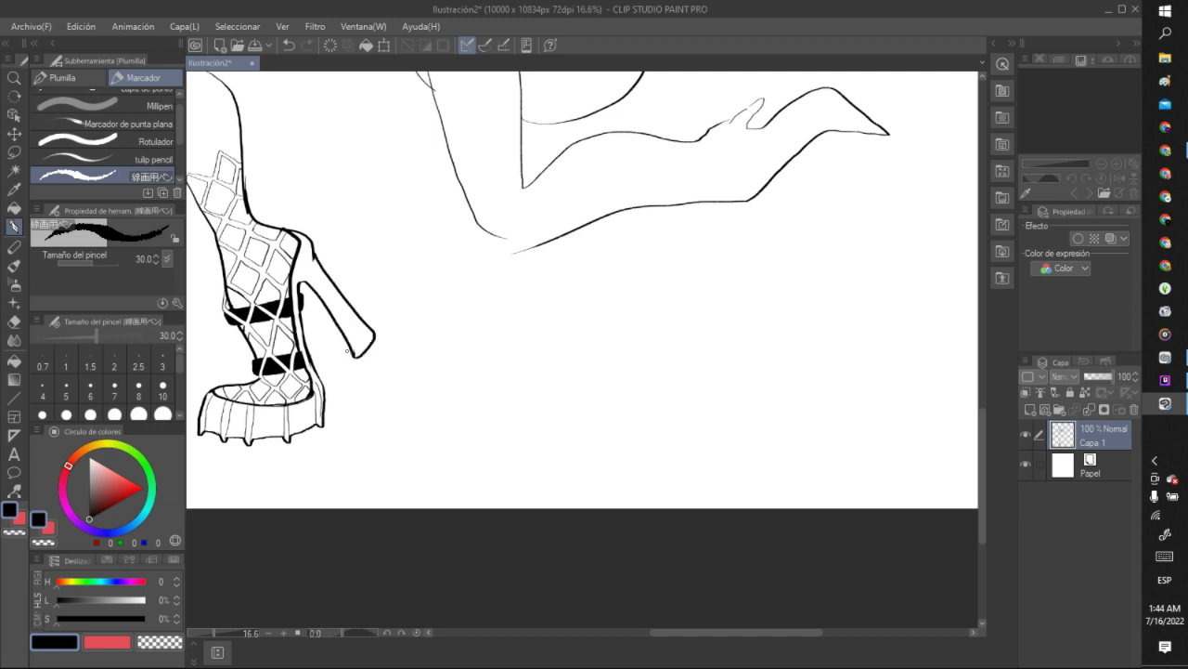
left_click_drag(302, 295, 337, 351)
left_click_drag(310, 280, 364, 351)
scroll(381, 259, "down", 6)
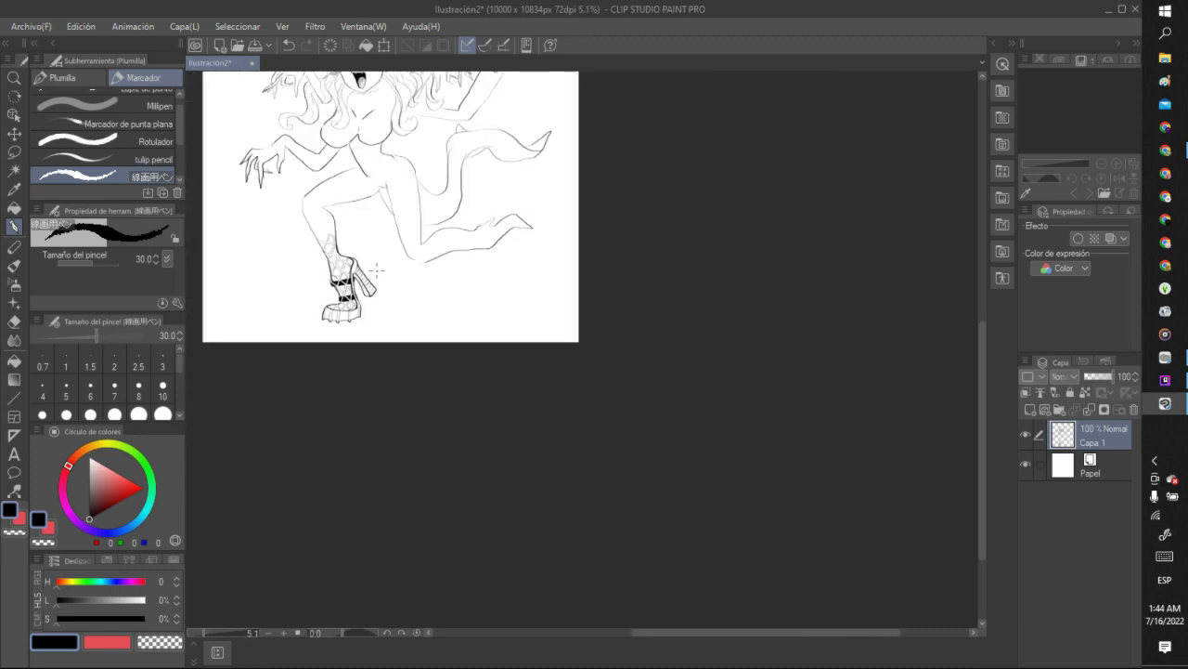
Thicken the outline around the front leg's knee with a black stroke.
scroll(352, 213, "up", 6)
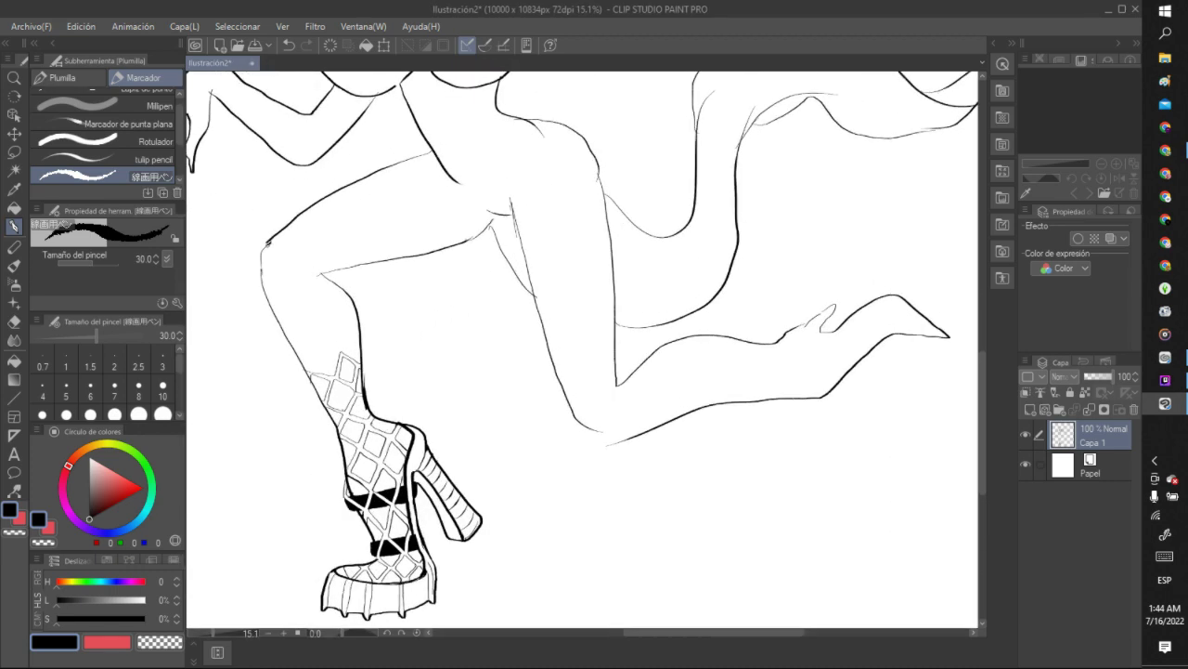
left_click_drag(268, 242, 282, 331)
scroll(358, 196, "down", 3)
scroll(357, 196, "down", 2)
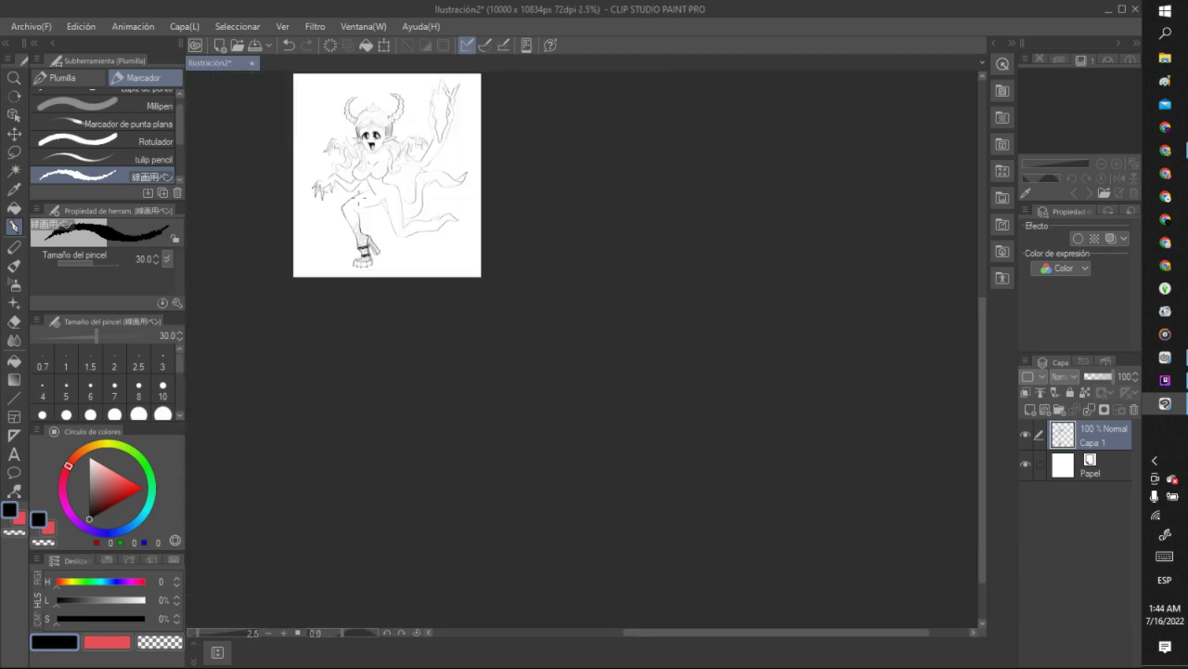
Extend the rear thigh's front line up to the waist and continue the torso line down to the crotch.
scroll(360, 195, "up", 2)
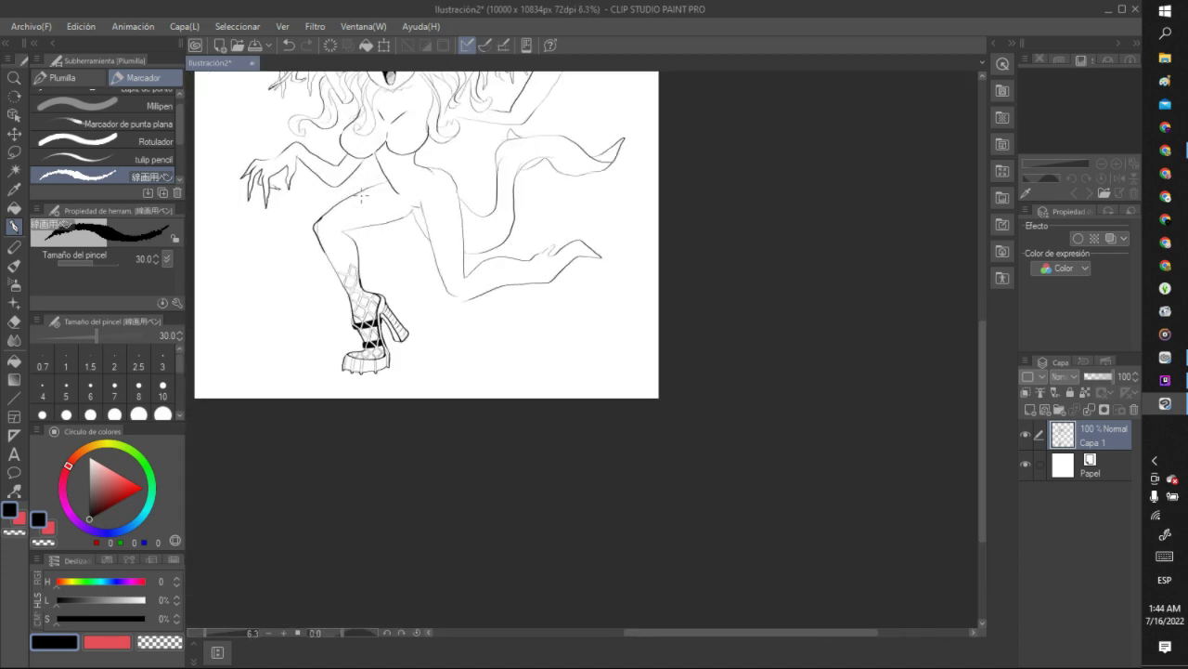
scroll(595, 195, "down", 2)
scroll(557, 167, "up", 3)
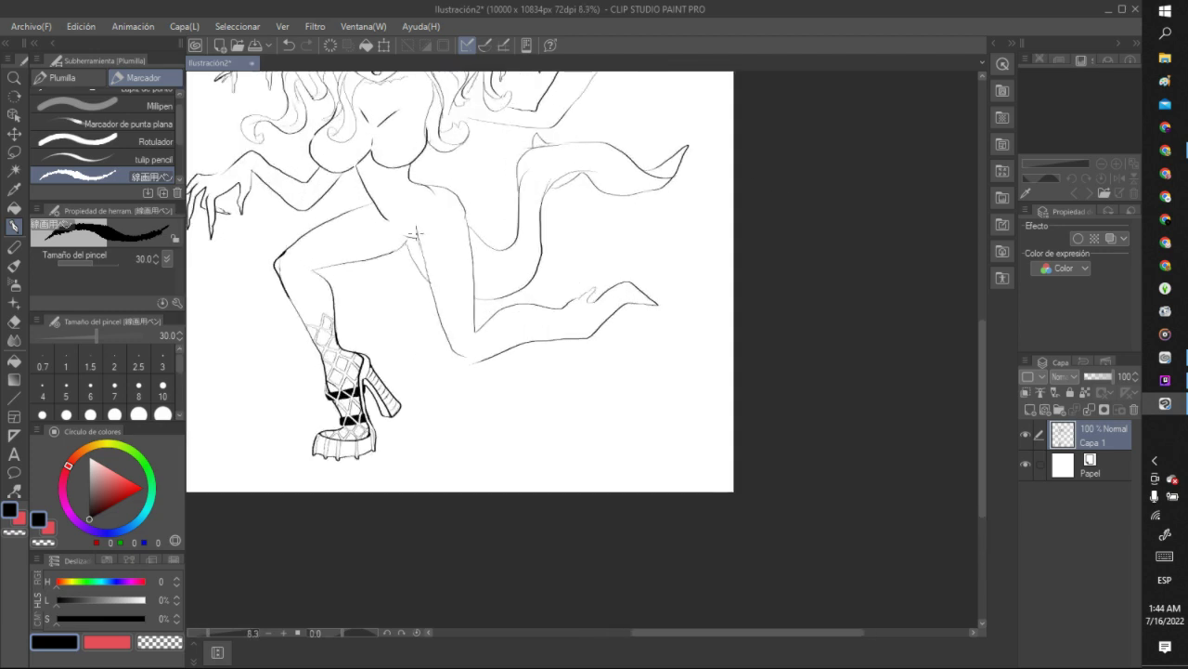
left_click_drag(414, 190, 409, 174)
left_click_drag(408, 237, 382, 229)
Erase the start of the hip line beside the waist and bridge the gap with a smooth black stroke.
left_click(158, 640)
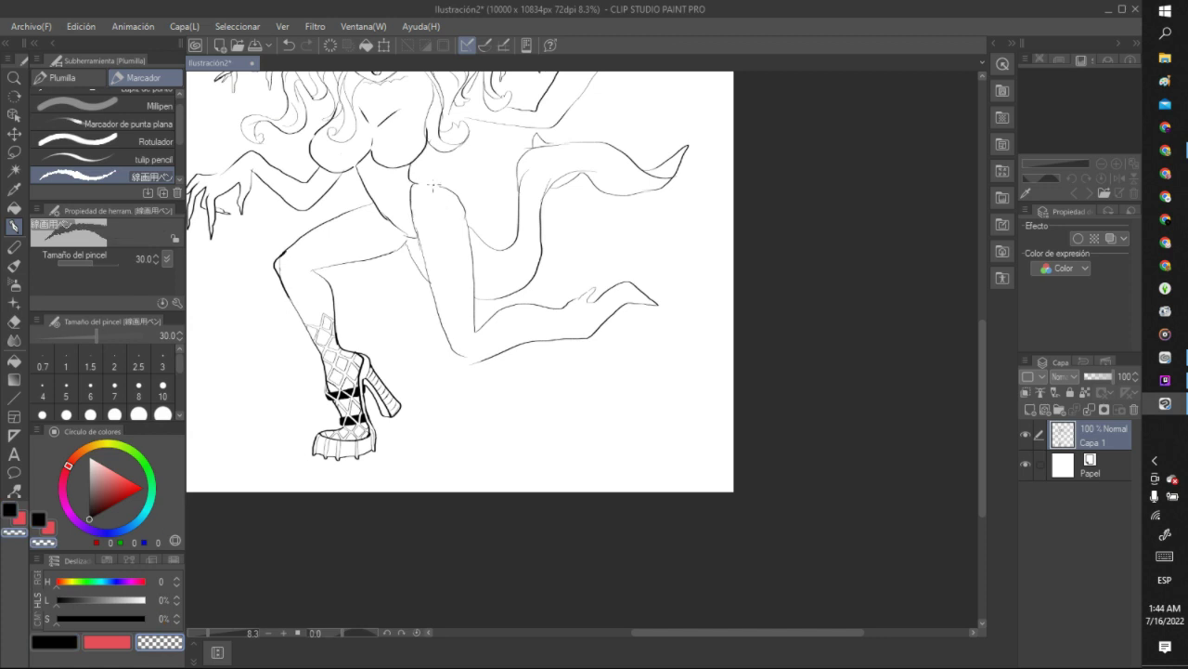
scroll(446, 218, "up", 5)
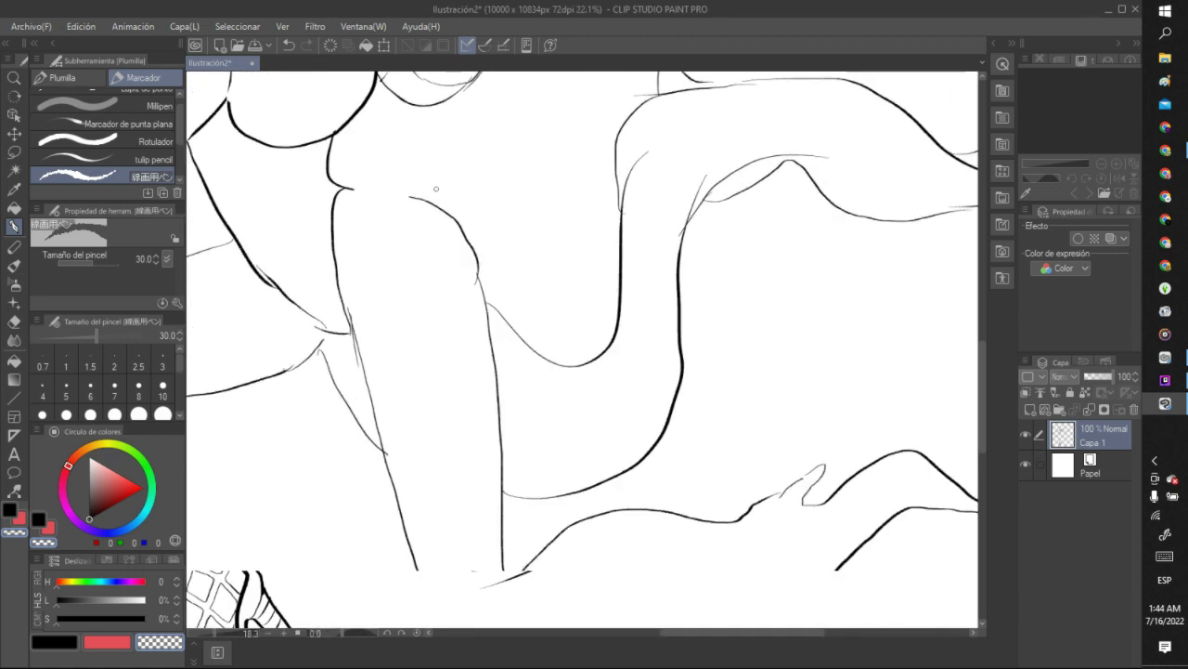
key("c")
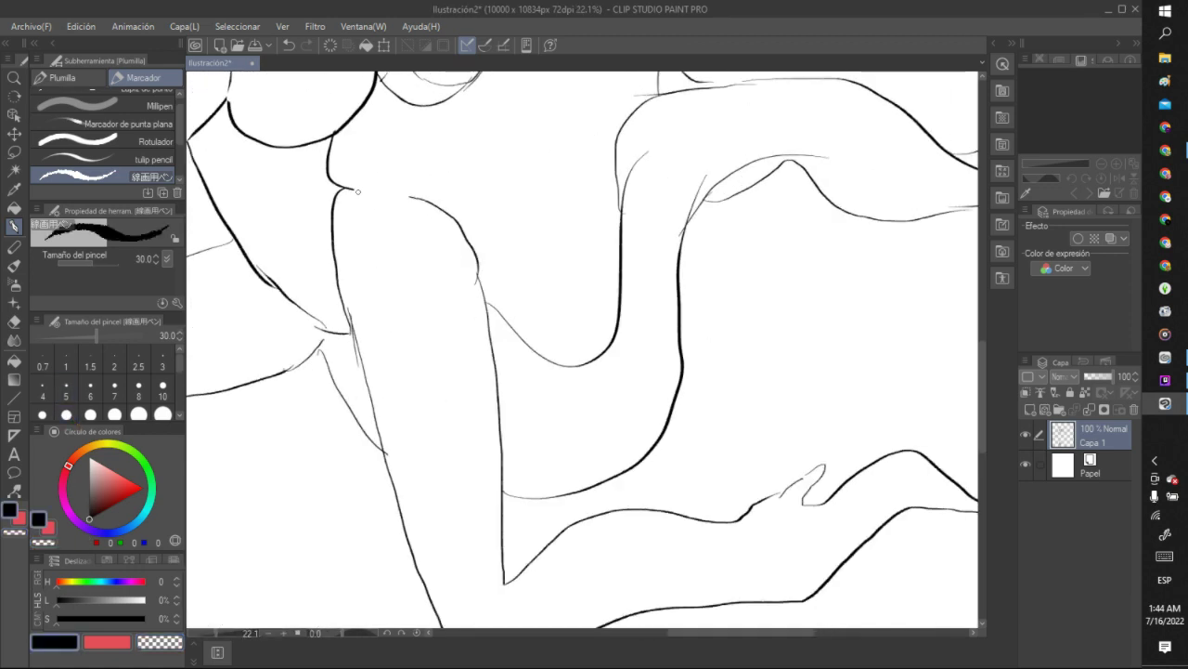
left_click_drag(371, 189, 397, 194)
Erase the uneven patches along the hip curve with the transparent colour and redraw the missing part in black.
left_click(165, 645)
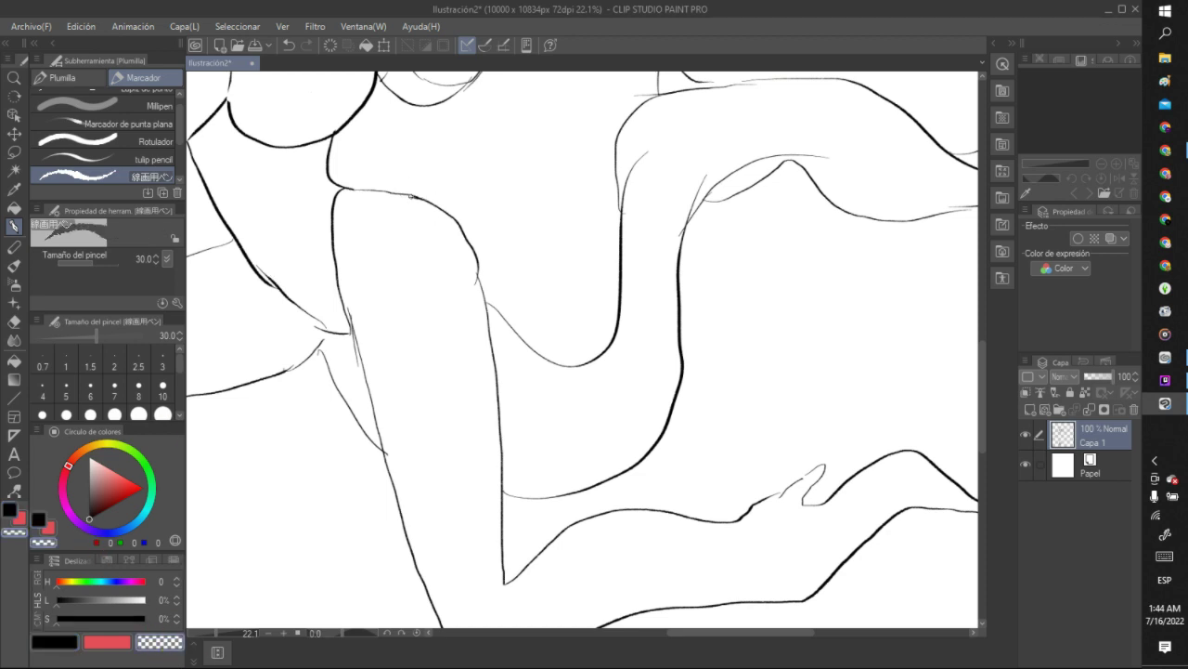
left_click_drag(412, 196, 433, 209)
left_click_drag(479, 282, 476, 265)
key("c")
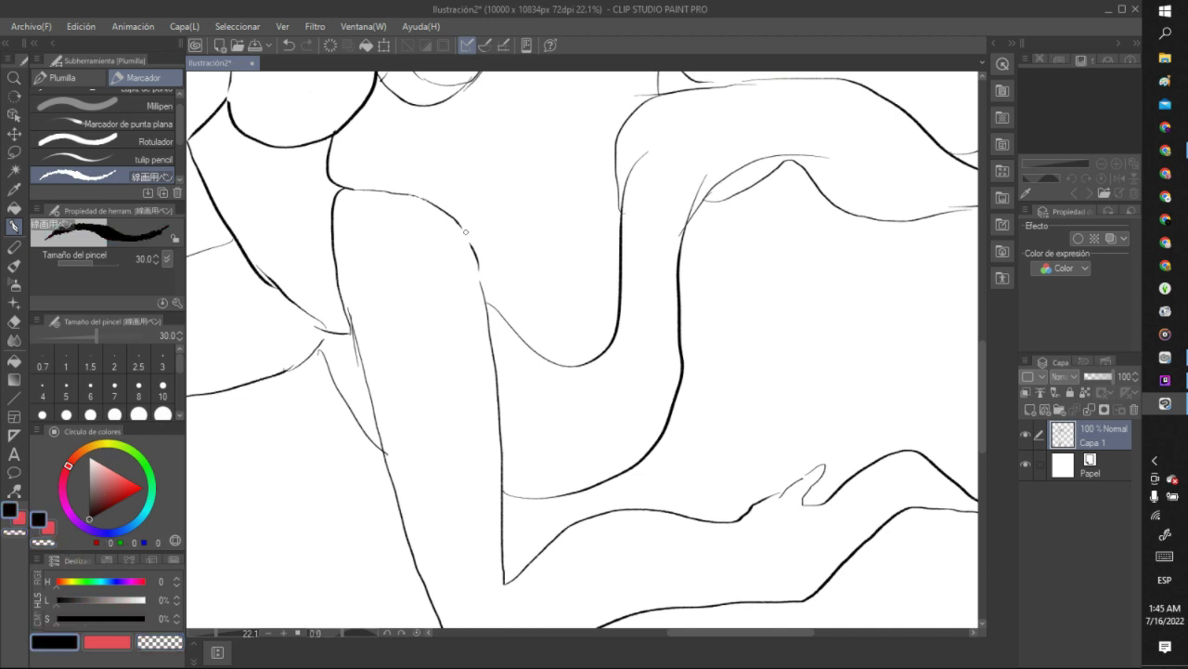
mouse_move(460, 225)
left_mouse_down()
mouse_move(481, 278)
mouse_move(480, 340)
left_mouse_up()
Erase the overlapping strokes on the lower hip curve and redraw the line in black down past the tail's base.
left_click(160, 641)
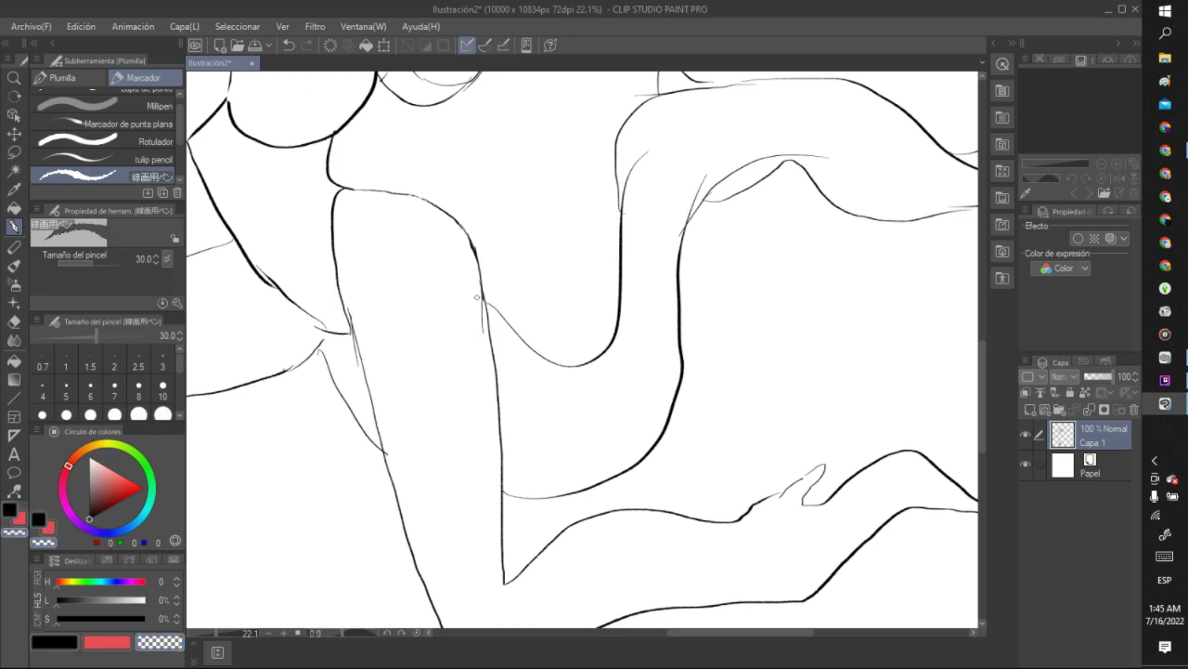
left_click_drag(477, 297, 469, 241)
key("c")
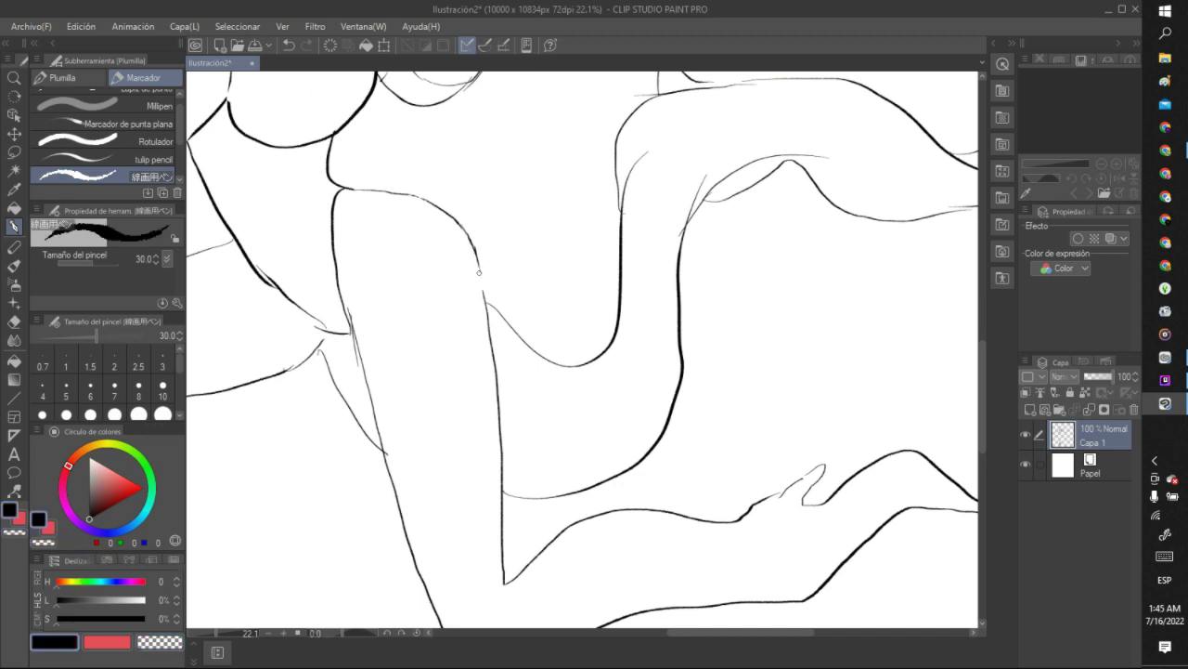
left_click_drag(479, 272, 487, 340)
scroll(486, 340, "down", 4)
Erase the bumps and stray ends along the hip curve and redraw its upper section in black.
scroll(465, 266, "up", 5)
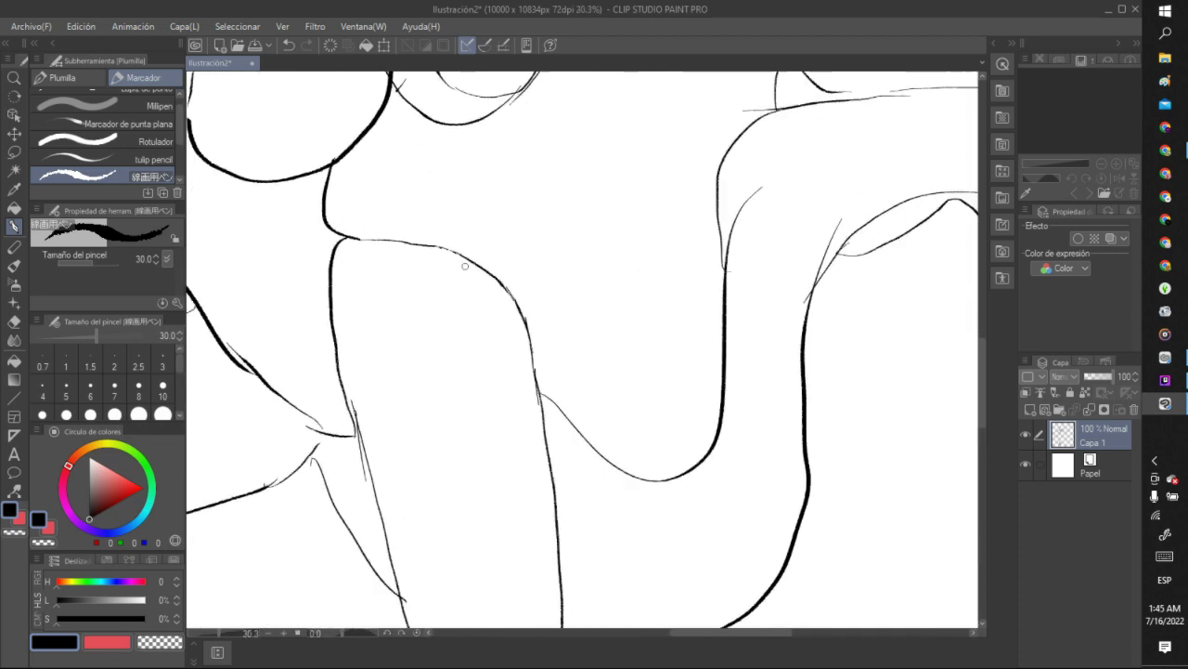
scroll(465, 265, "up", 4)
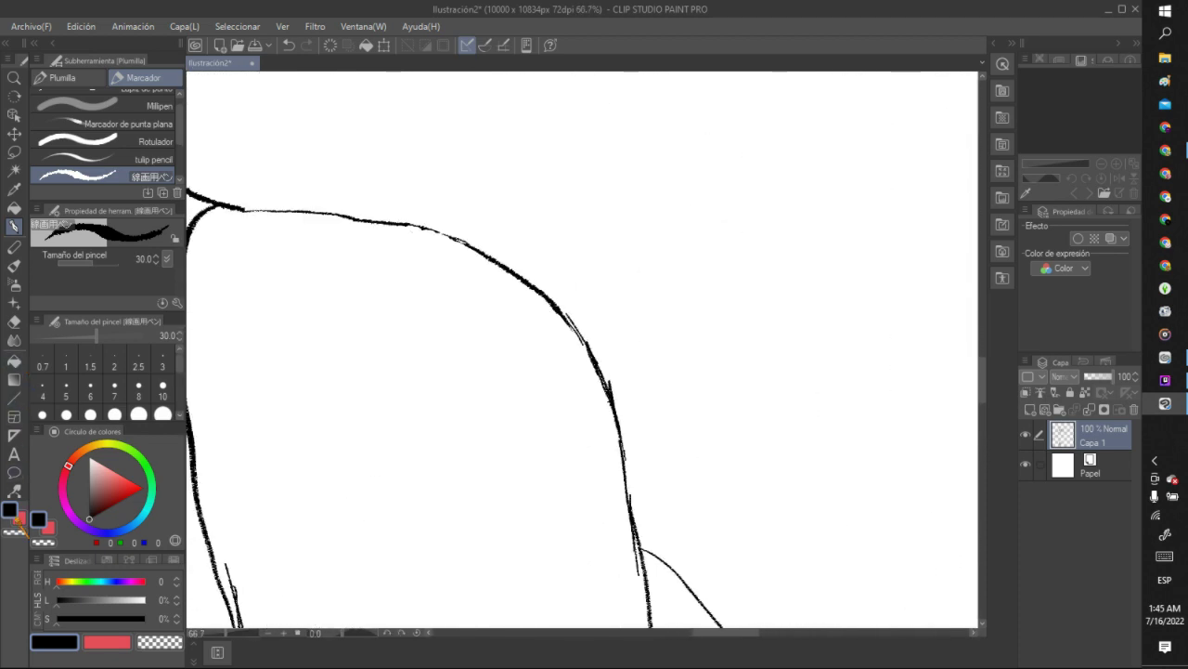
left_click(173, 642)
mouse_move(347, 230)
left_mouse_down()
mouse_move(340, 220)
mouse_move(407, 227)
left_mouse_up()
mouse_move(549, 323)
left_mouse_down()
mouse_move(598, 408)
mouse_move(608, 366)
mouse_move(619, 399)
left_mouse_up()
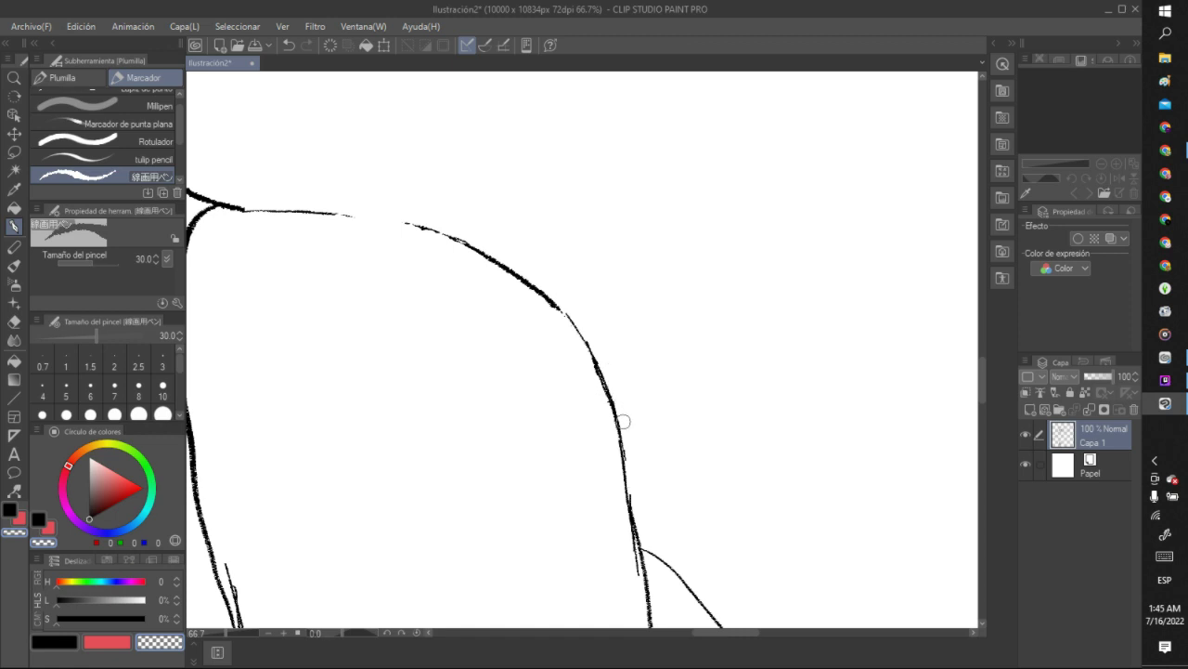
left_click(54, 641)
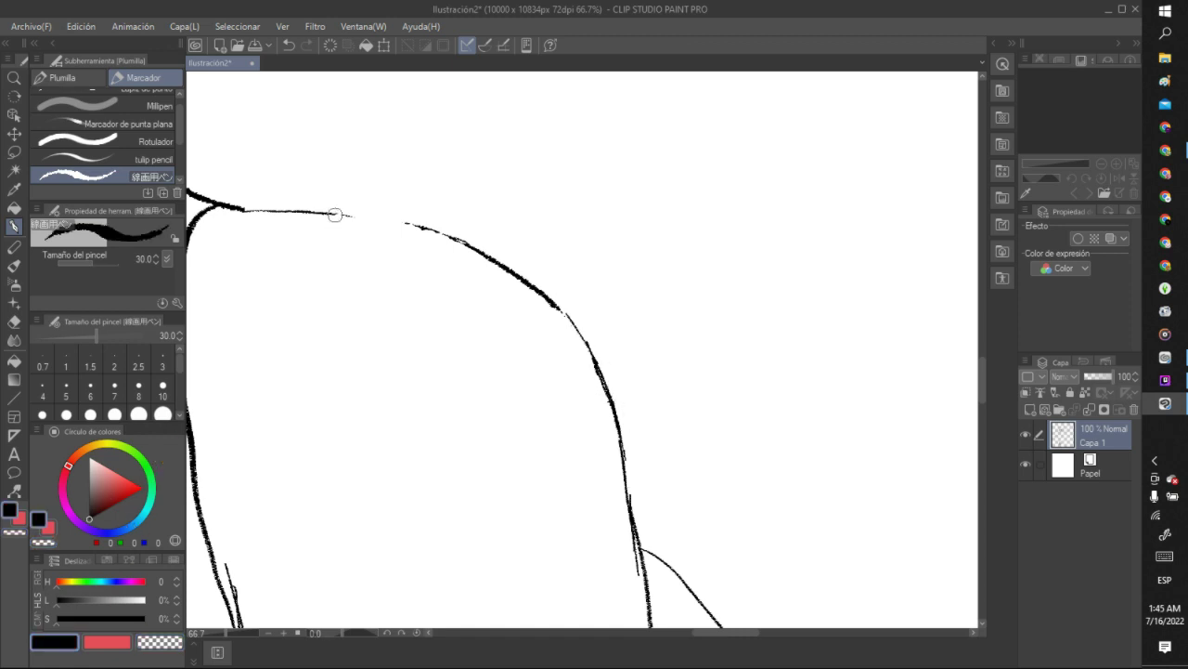
mouse_move(348, 215)
left_mouse_down()
mouse_move(446, 231)
mouse_move(429, 229)
mouse_move(464, 249)
left_mouse_up()
Clean up the stray stroke on the upper hip curve and close the gap further down in black.
left_click(160, 640)
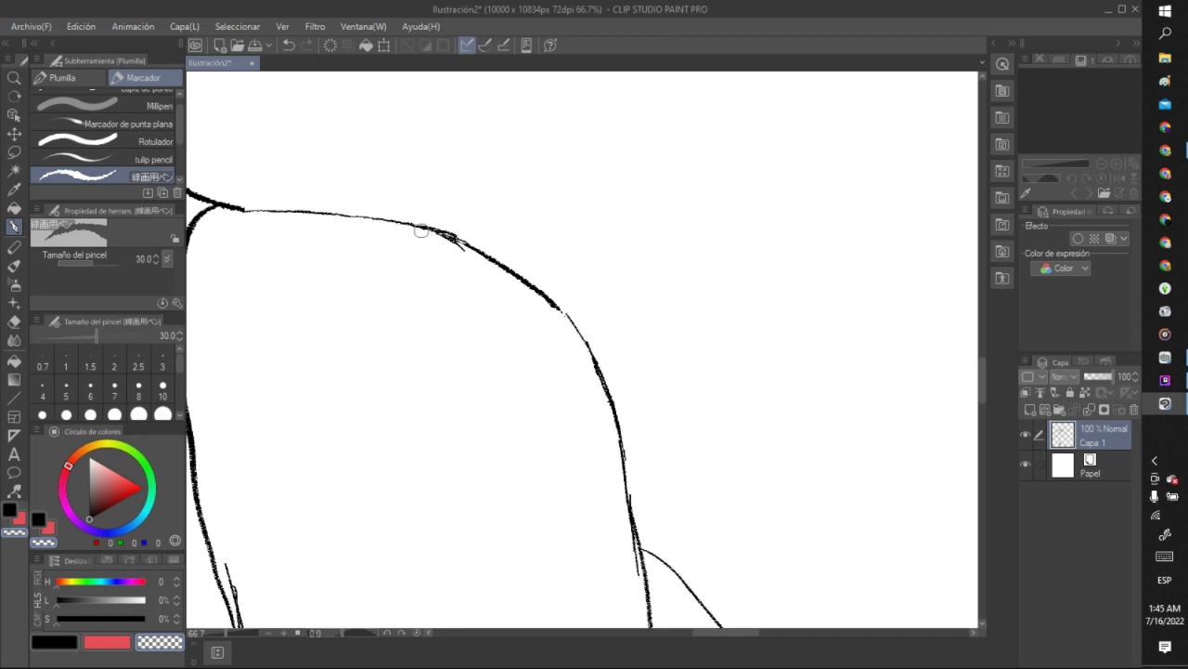
key("ctrl+z")
key("ctrl+z")
key("c")
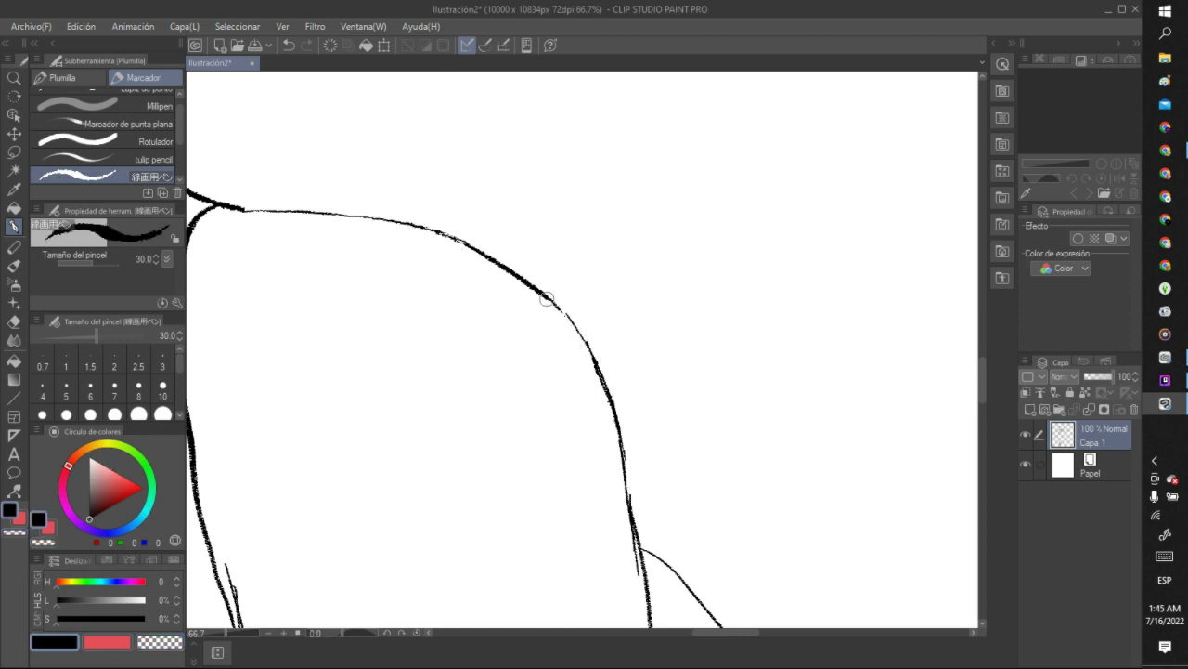
left_click_drag(562, 310, 599, 371)
Fill the thin, broken part of the upper hip curve with black so the line runs evenly.
scroll(597, 411, "down", 3)
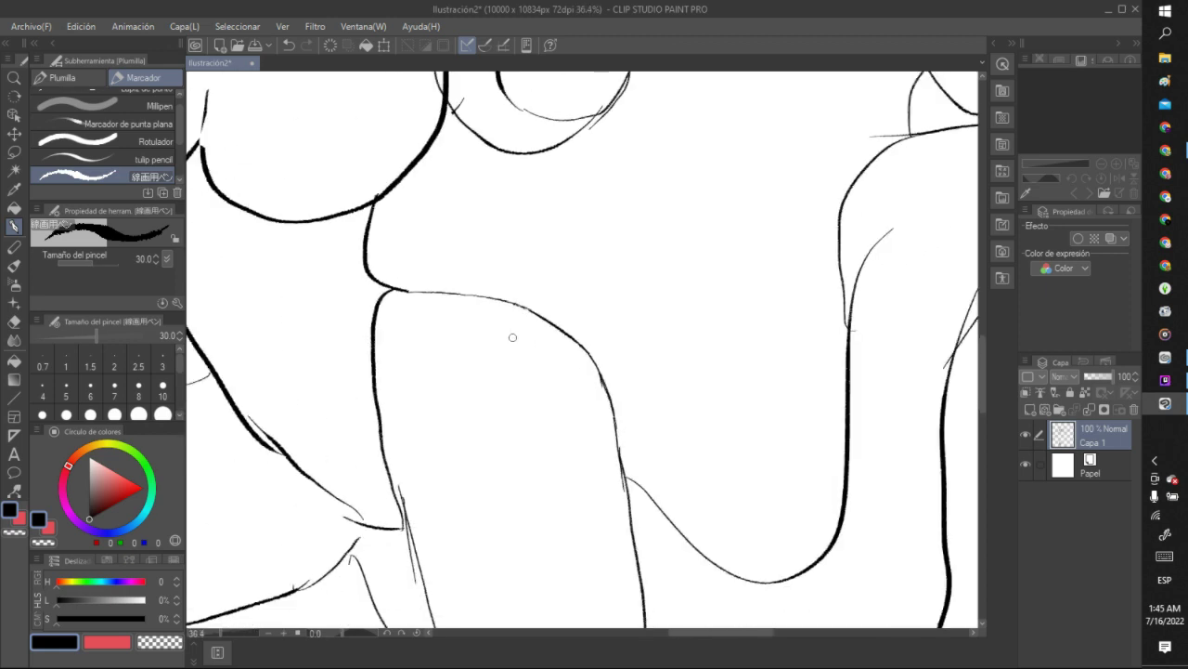
scroll(494, 289, "up", 3)
scroll(473, 287, "up", 4)
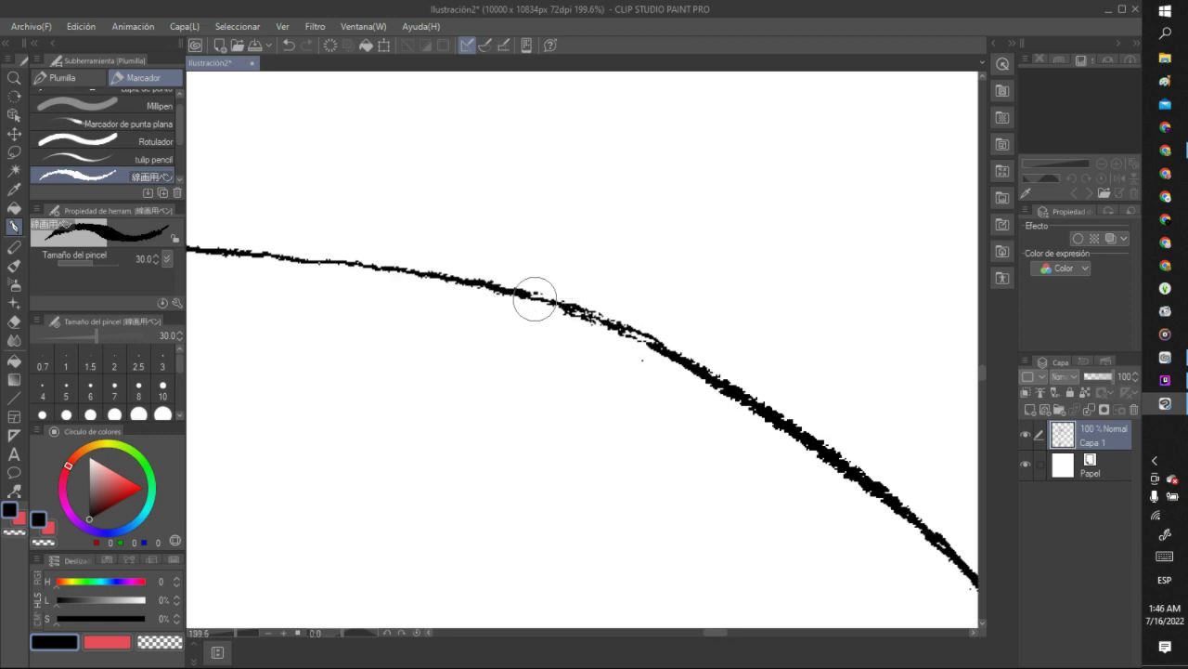
mouse_move(539, 296)
left_mouse_down()
mouse_move(658, 346)
mouse_move(572, 306)
left_mouse_up()
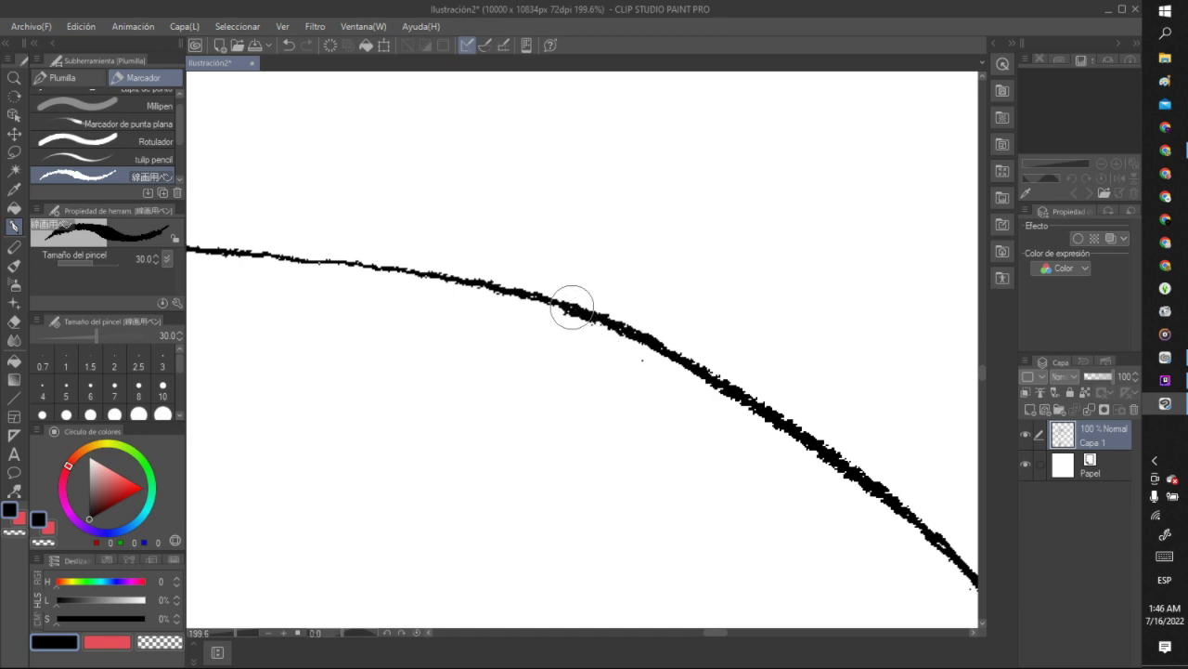
scroll(572, 308, "down", 12)
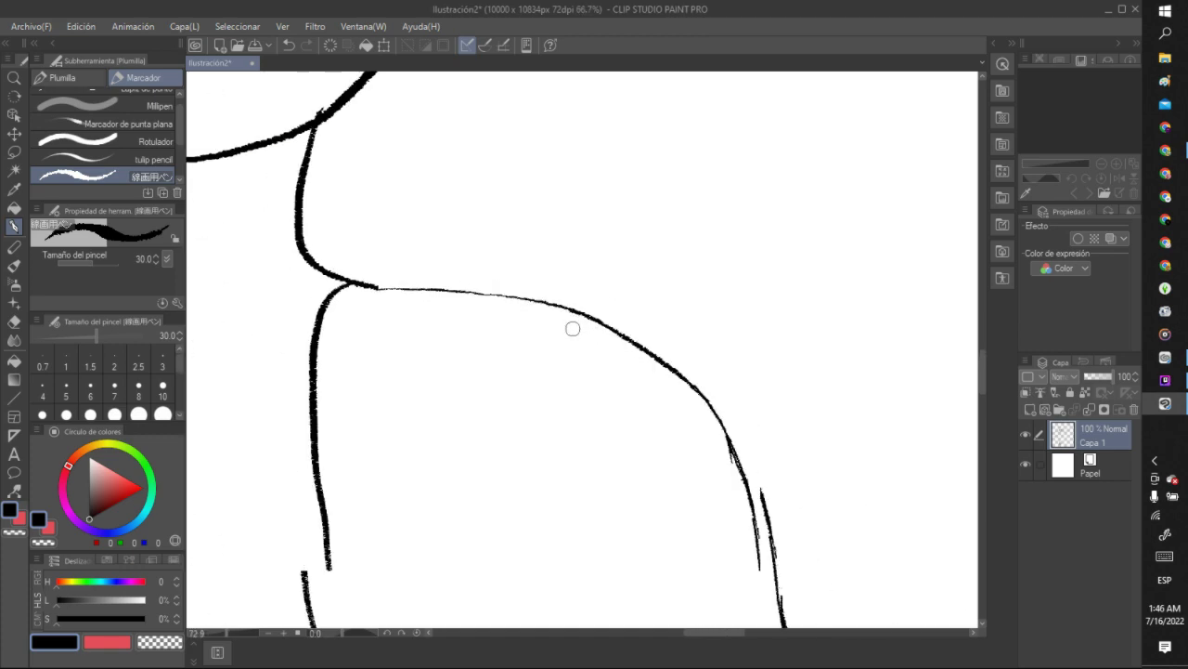
Thicken both outlines of the raised hand's leftmost finger in black and fill its pointed nail.
scroll(542, 367, "down", 6)
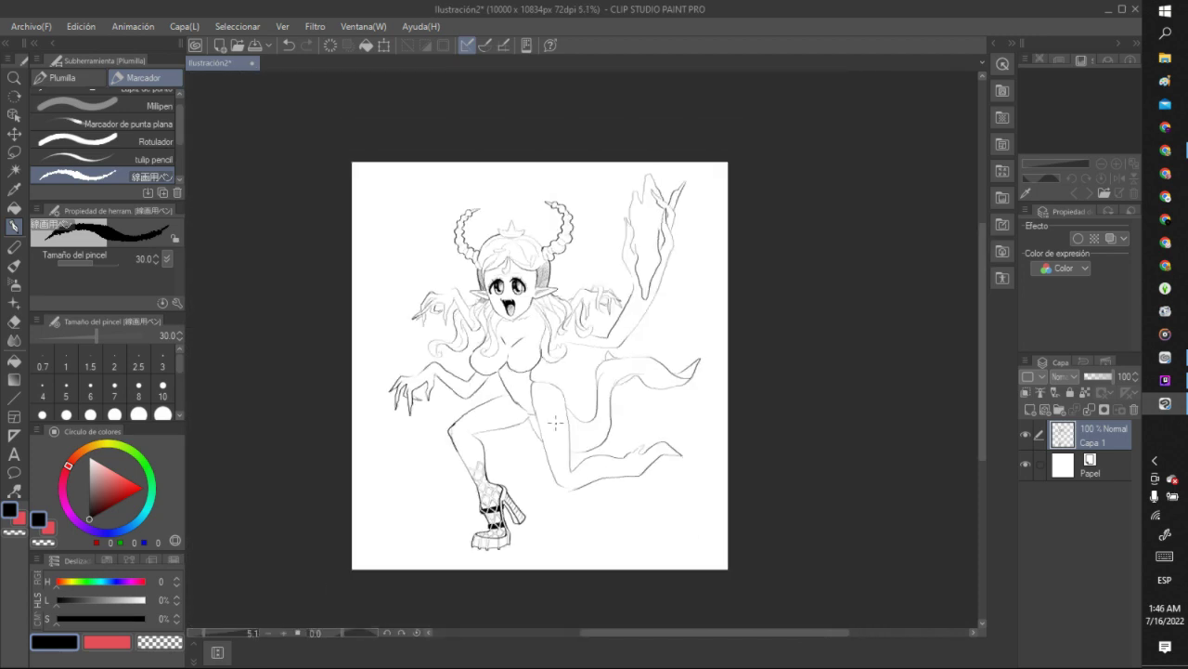
scroll(542, 368, "up", 6)
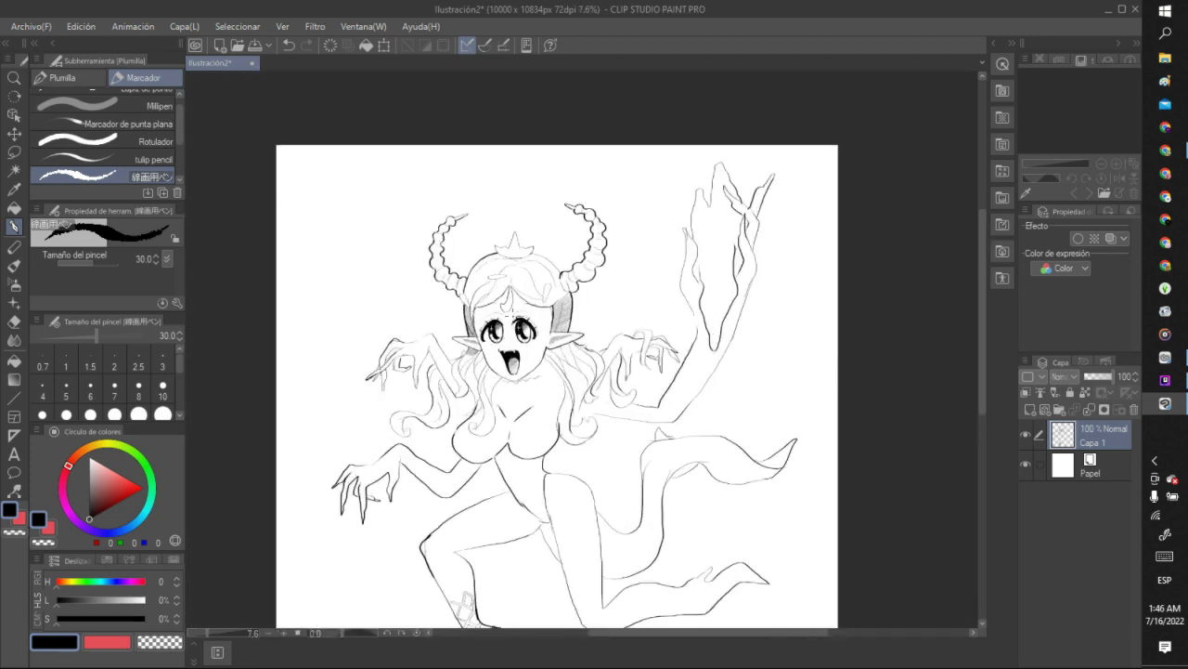
scroll(542, 367, "down", 3)
scroll(669, 367, "down", 2)
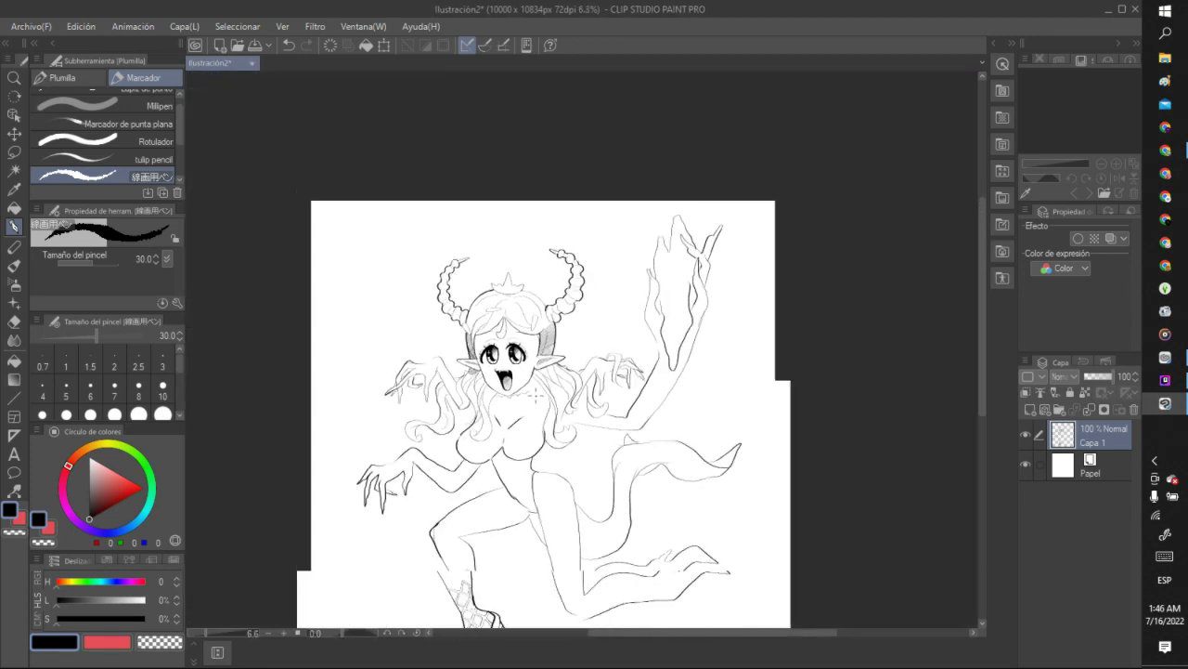
scroll(627, 353, "up", 5)
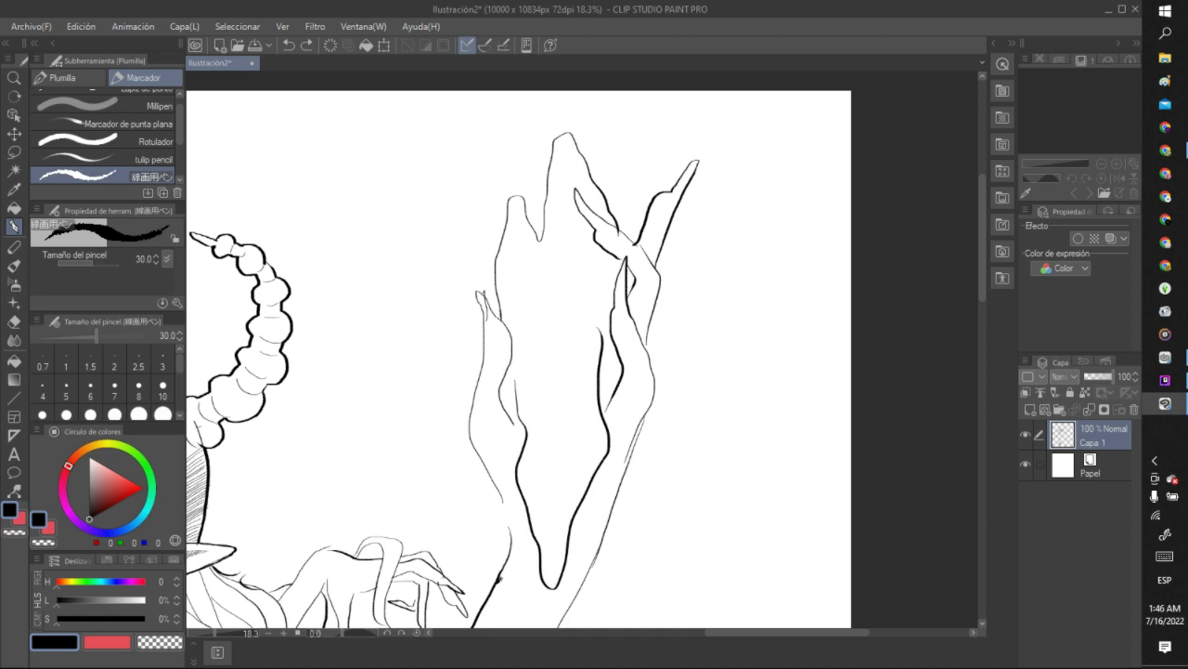
mouse_move(512, 548)
left_mouse_down()
mouse_move(470, 427)
mouse_move(482, 276)
mouse_move(488, 327)
mouse_move(483, 293)
left_mouse_up()
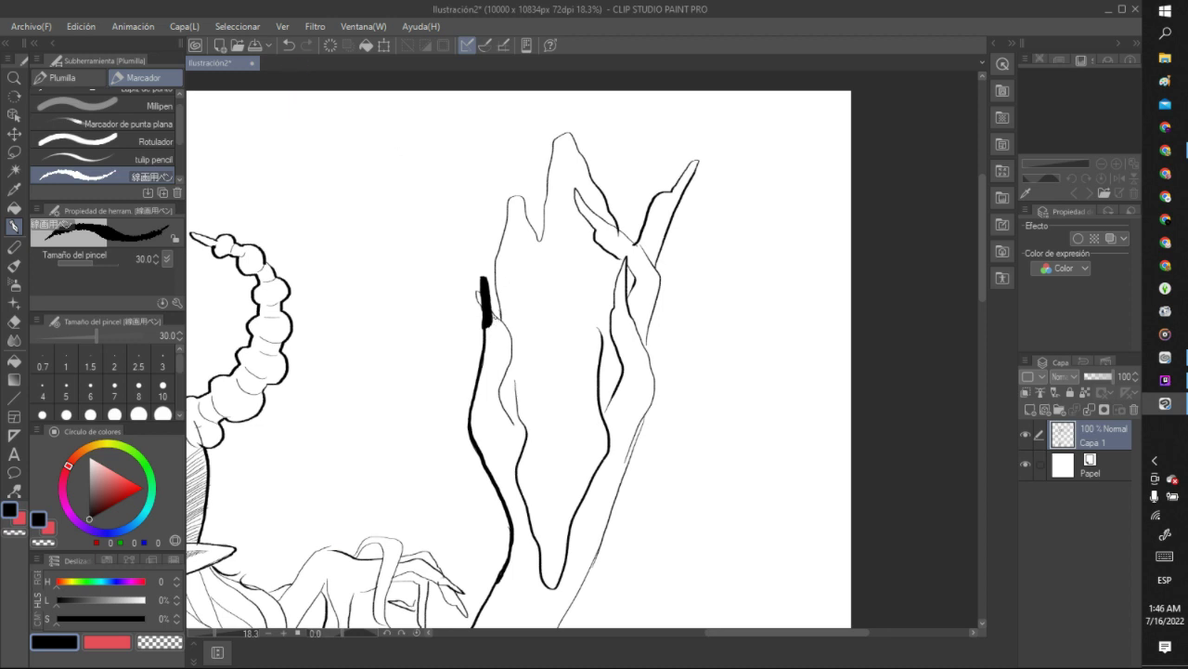
left_click_drag(509, 342, 520, 429)
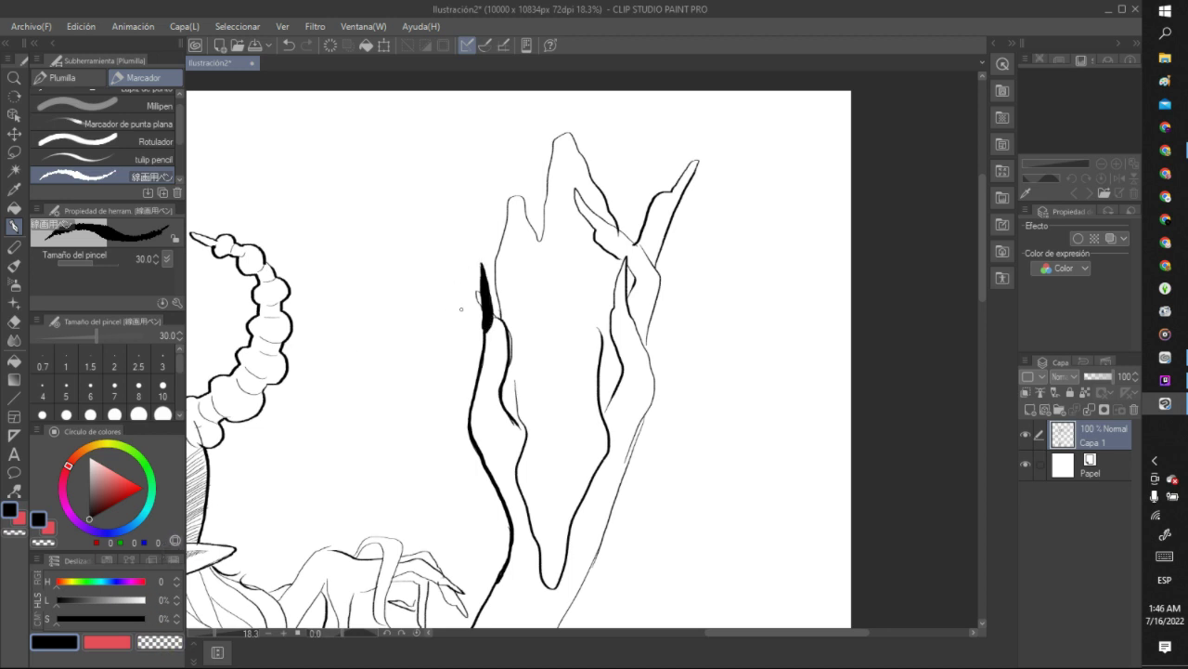
Erase the stray line beside the leftmost nail and fill the pointed nail of the opposite finger on the raised hand in black.
left_click(166, 643)
left_click_drag(611, 310, 607, 342)
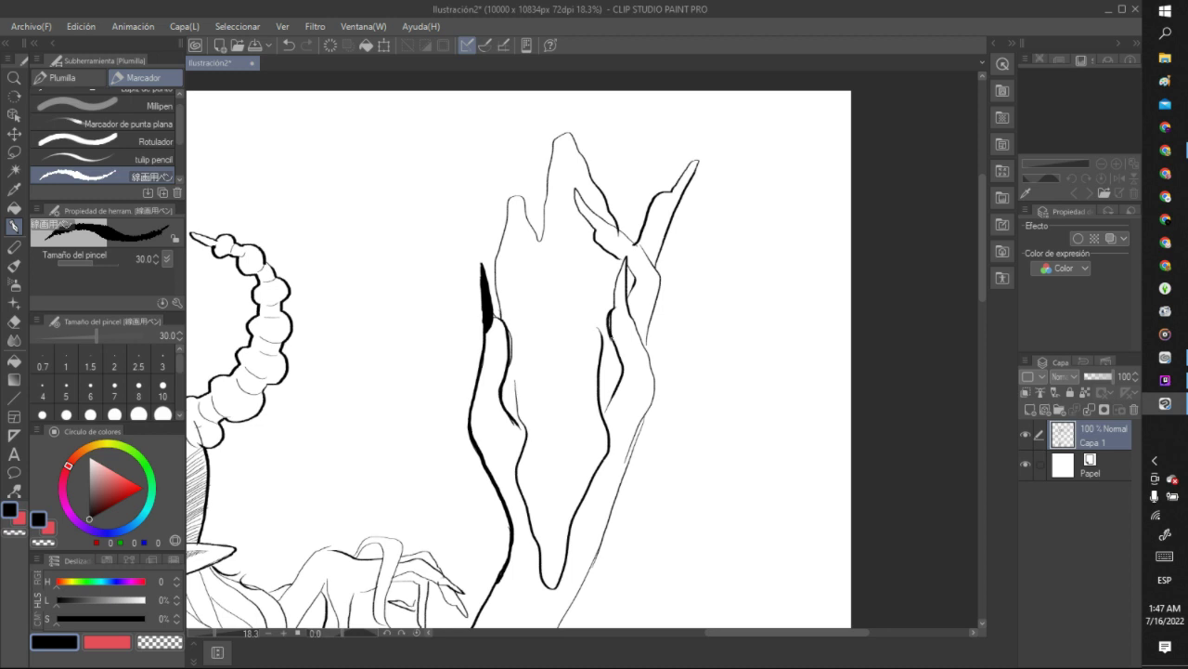
left_click(288, 45)
left_click(614, 306)
mouse_move(628, 293)
left_mouse_down()
mouse_move(626, 264)
mouse_move(629, 325)
left_mouse_up()
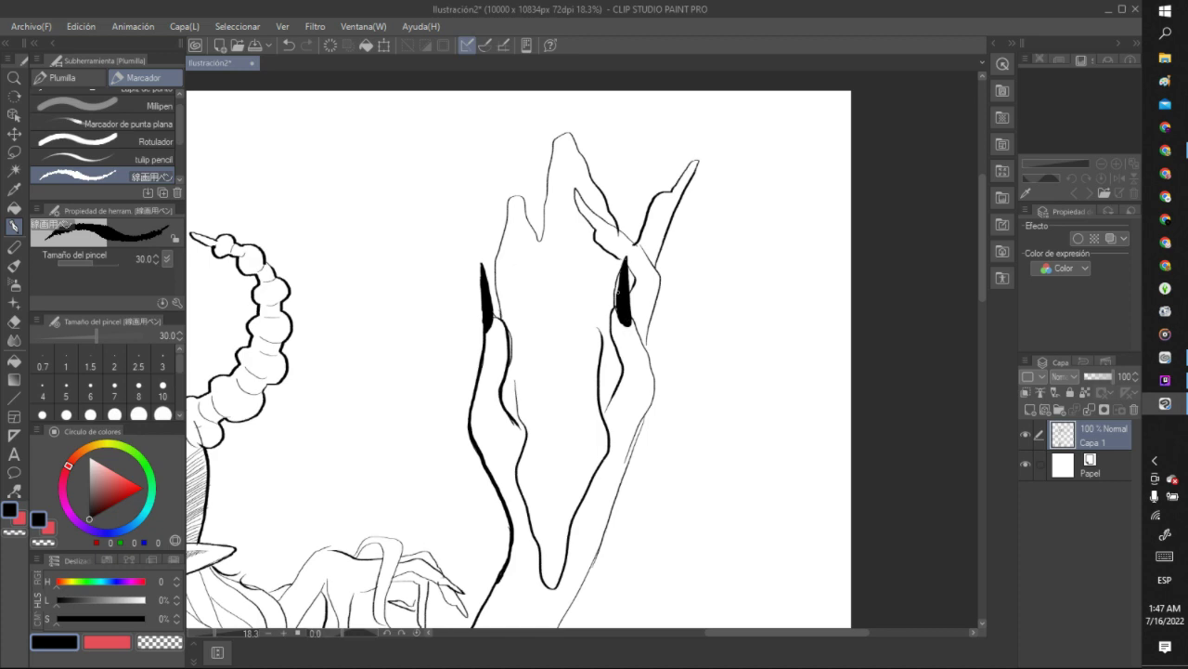
left_click_drag(622, 271, 625, 251)
Examine the whole illustration and its upper part for the overall composition and the free space around the figure.
scroll(636, 246, "down", 5)
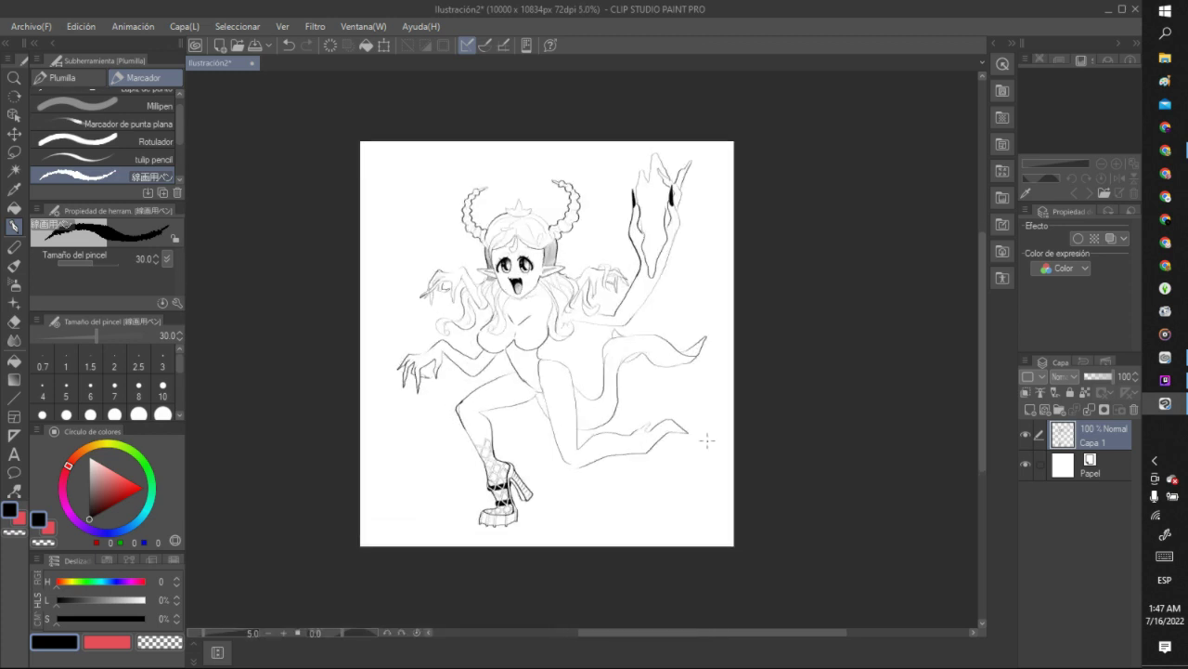
scroll(709, 437, "up", 1)
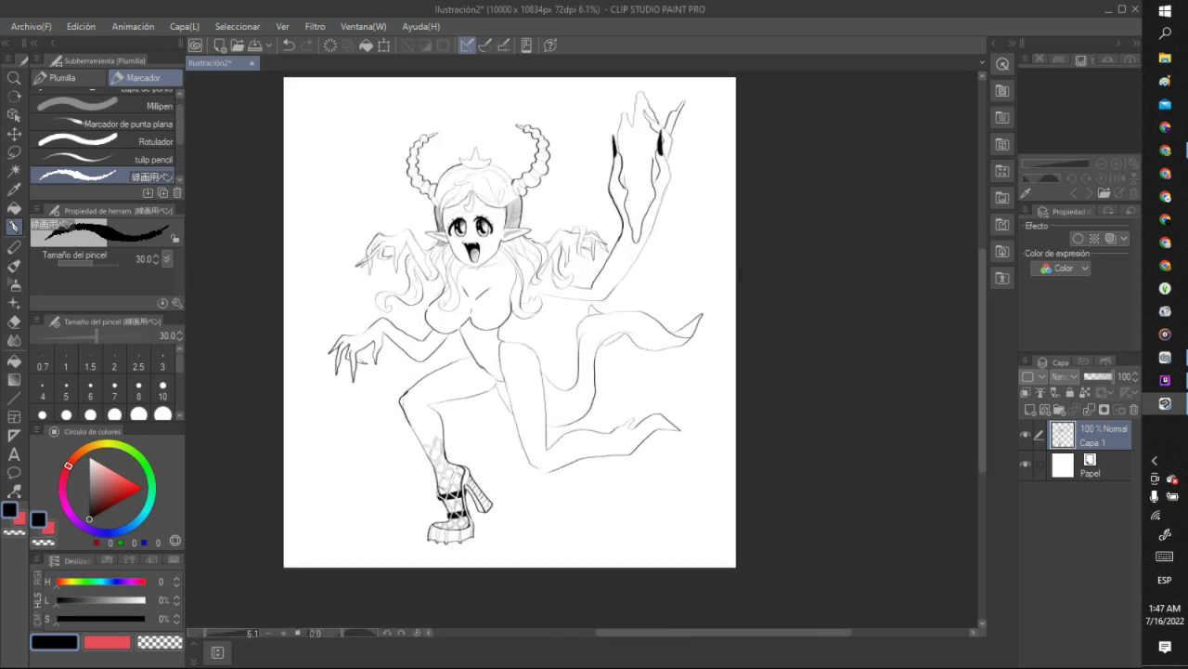
scroll(478, 126, "down", 3)
scroll(478, 125, "up", 4)
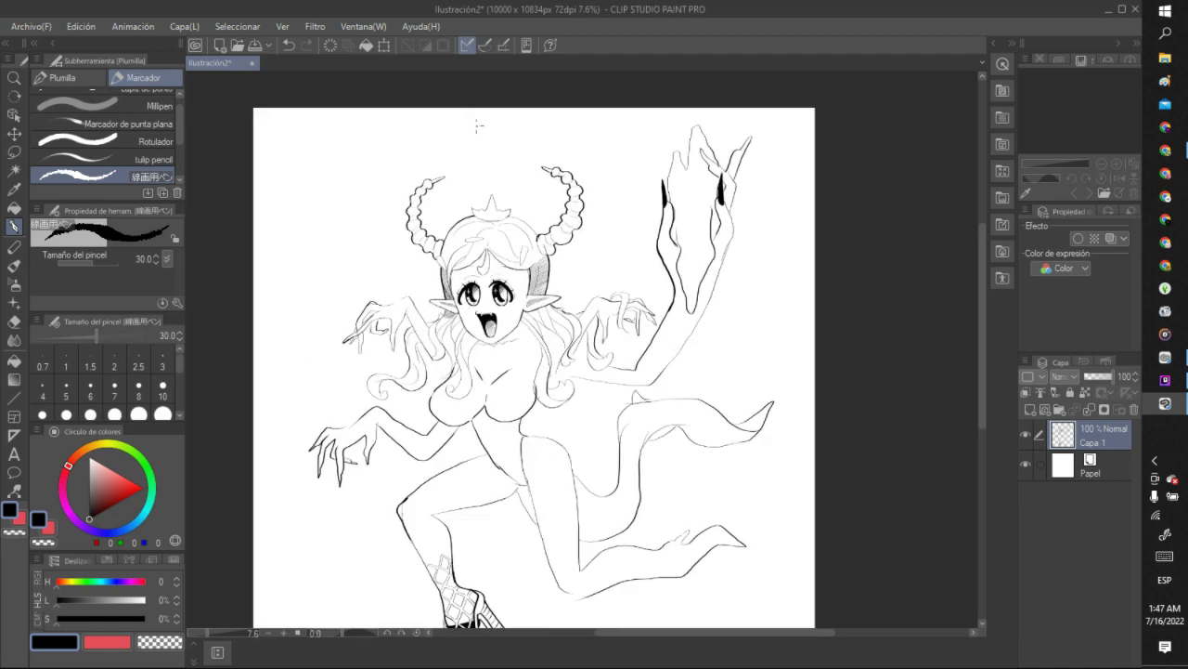
scroll(479, 126, "up", 2)
scroll(464, 119, "down", 3)
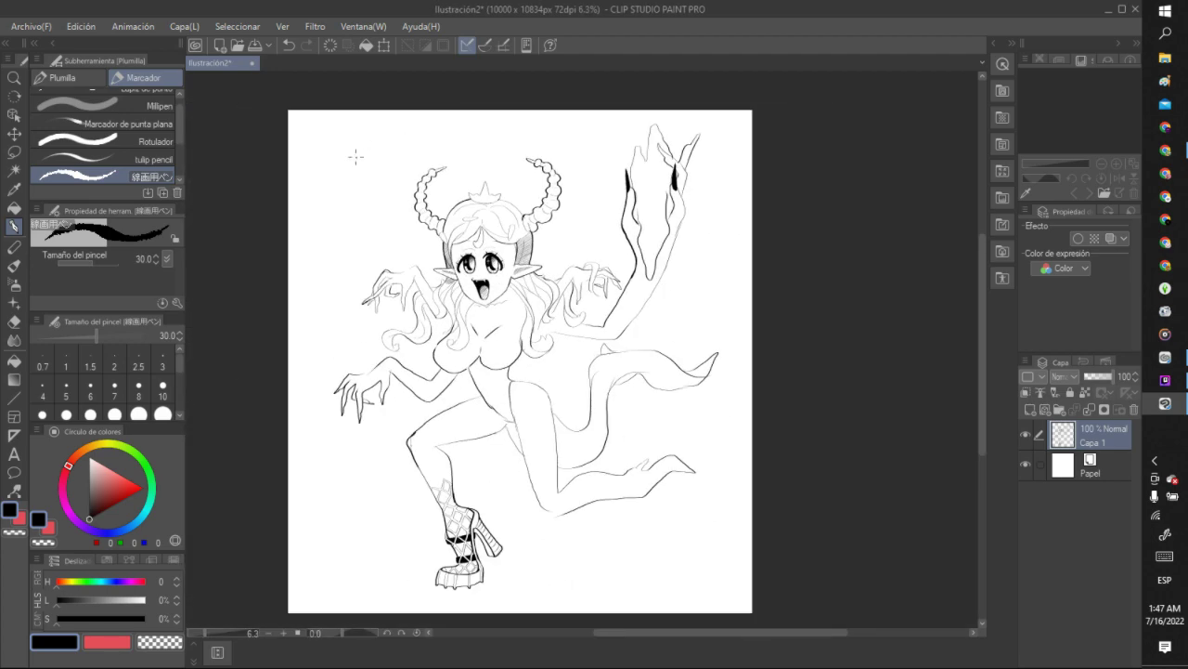
scroll(353, 154, "up", 4)
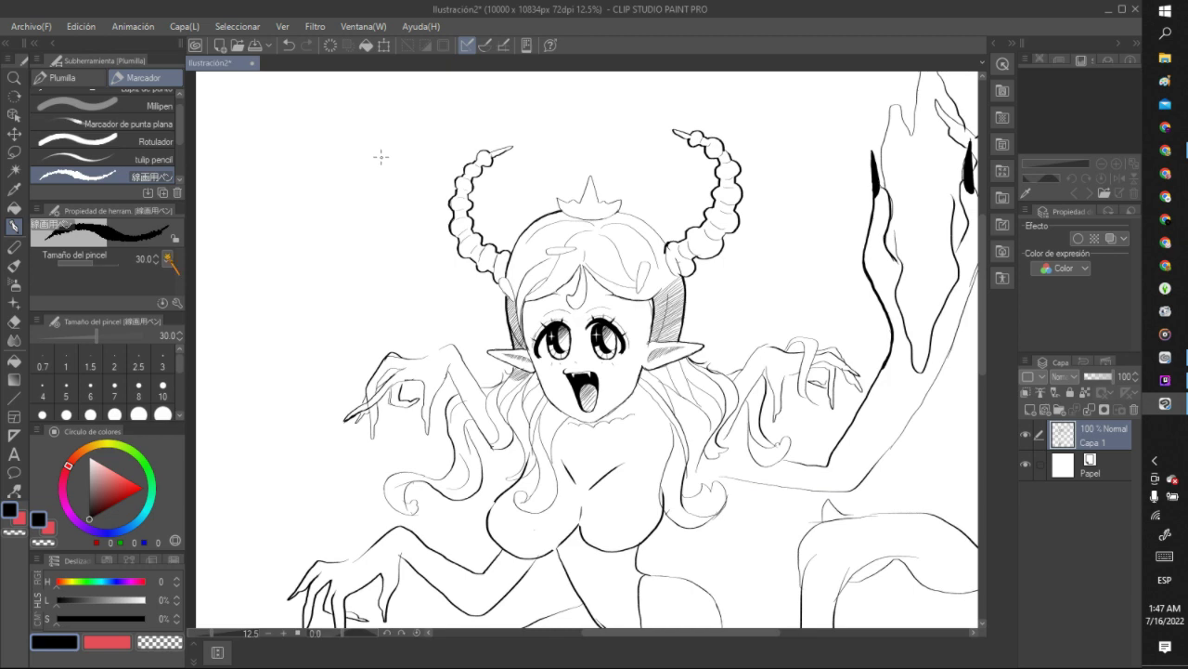
scroll(405, 158, "down", 5)
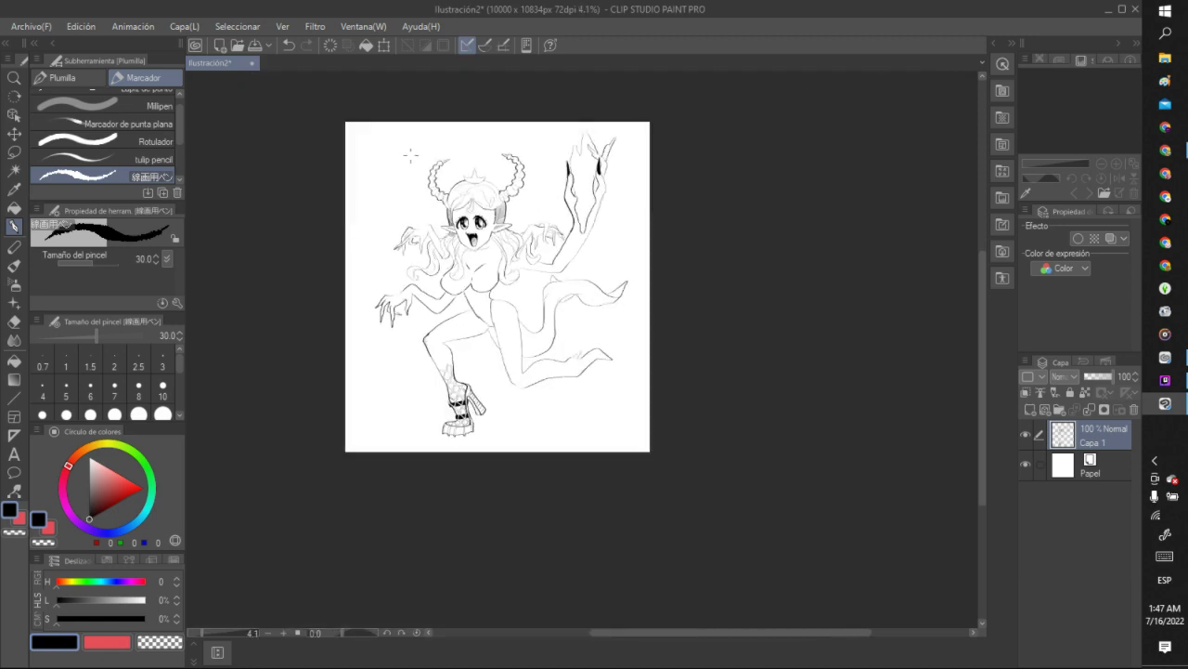
scroll(419, 123, "up", 5)
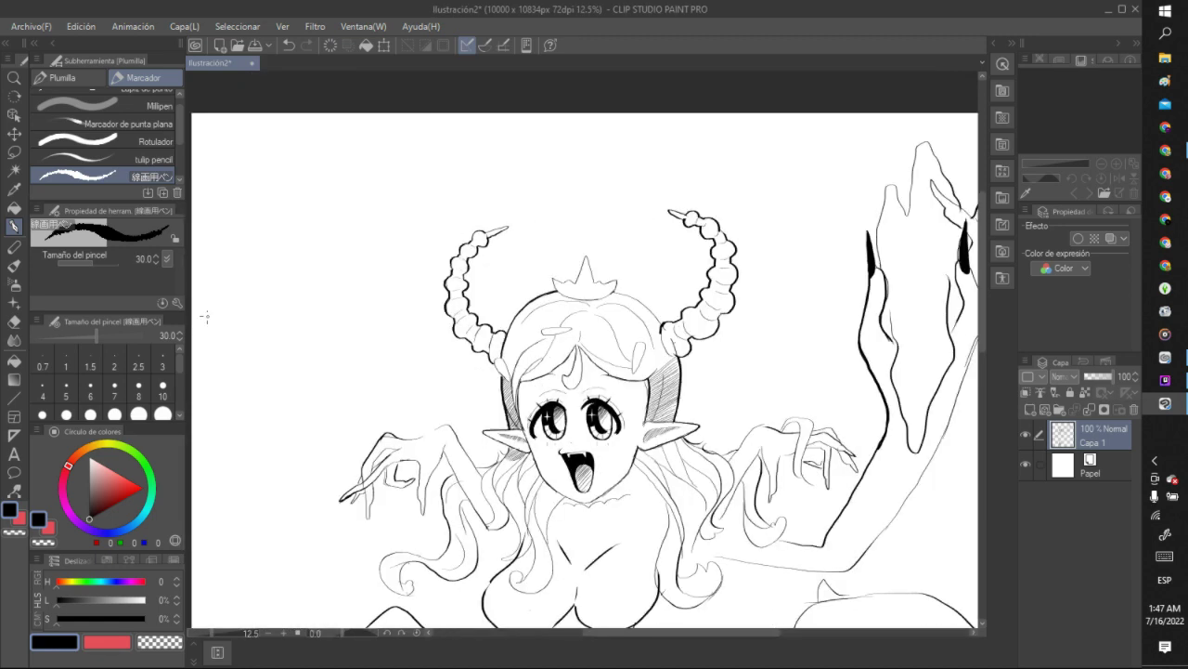
Draw the outlined, jagged title lettering "VAPPONA" in black, rising diagonally through the empty area beside the left horn.
mouse_move(223, 303)
left_mouse_down()
mouse_move(305, 351)
mouse_move(248, 243)
mouse_move(274, 316)
mouse_move(212, 290)
mouse_move(217, 299)
mouse_move(240, 308)
mouse_move(291, 293)
mouse_move(267, 243)
mouse_move(290, 251)
mouse_move(325, 281)
mouse_move(296, 279)
mouse_move(324, 348)
mouse_move(307, 278)
left_mouse_up()
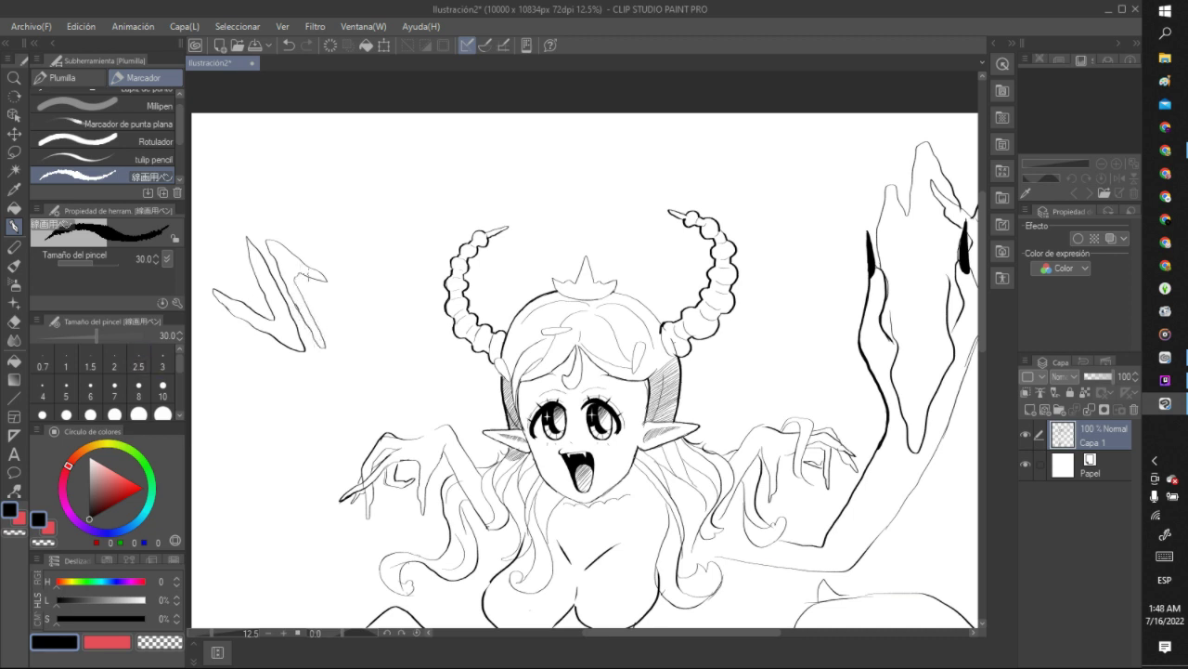
mouse_move(283, 229)
left_mouse_down()
mouse_move(354, 289)
mouse_move(303, 216)
mouse_move(284, 223)
mouse_move(289, 237)
mouse_move(321, 244)
mouse_move(316, 226)
mouse_move(297, 218)
mouse_move(297, 231)
mouse_move(346, 245)
mouse_move(384, 285)
mouse_move(351, 240)
mouse_move(359, 225)
mouse_move(345, 203)
mouse_move(300, 195)
mouse_move(341, 227)
mouse_move(353, 219)
mouse_move(333, 197)
mouse_move(303, 195)
left_mouse_up()
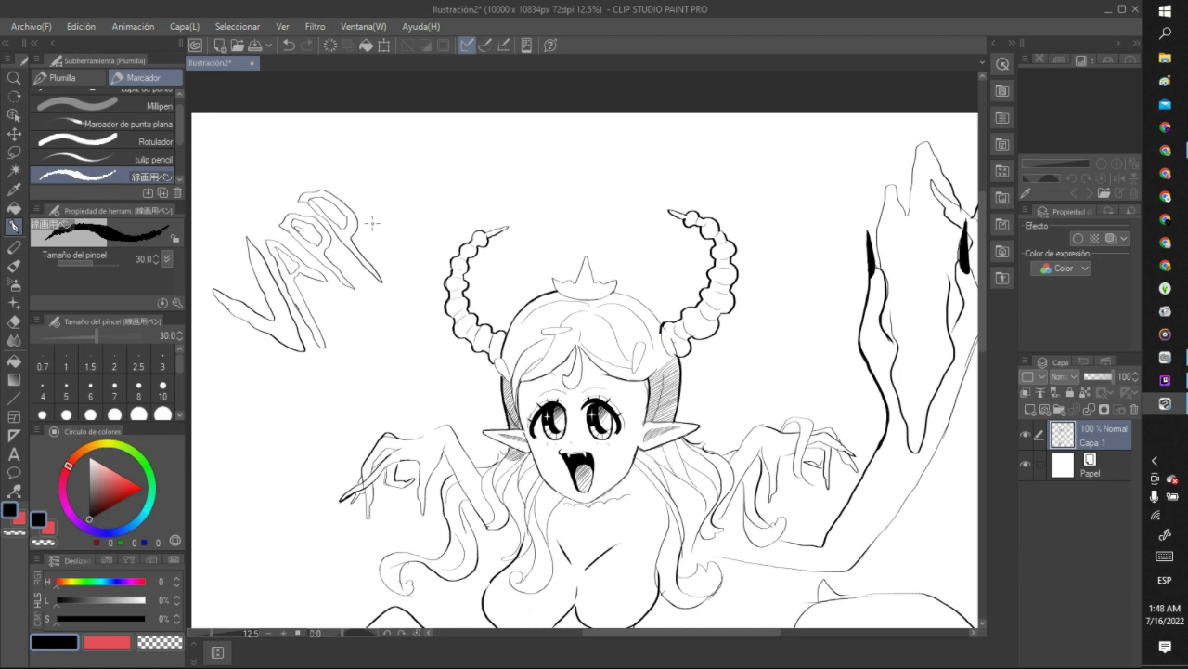
mouse_move(374, 224)
left_mouse_down()
mouse_move(367, 244)
mouse_move(384, 260)
mouse_move(402, 247)
mouse_move(381, 222)
mouse_move(369, 227)
mouse_move(374, 247)
mouse_move(396, 252)
mouse_move(376, 227)
left_mouse_up()
key("XF86AudioLowerVolume")
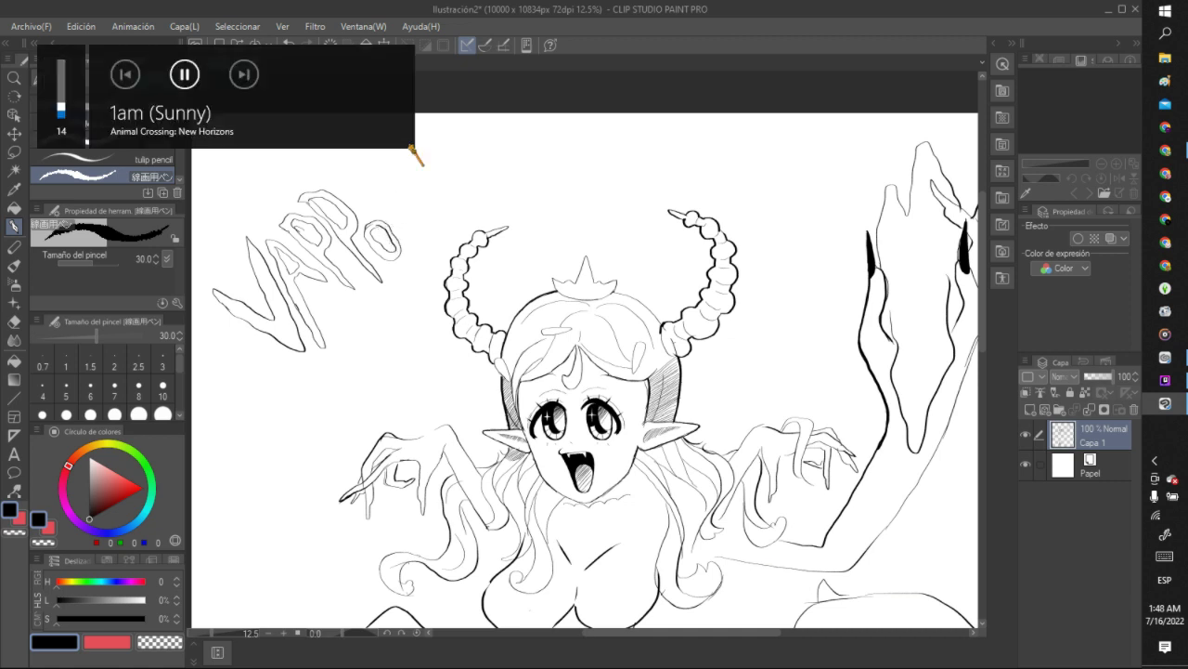
left_click_drag(380, 219, 375, 232)
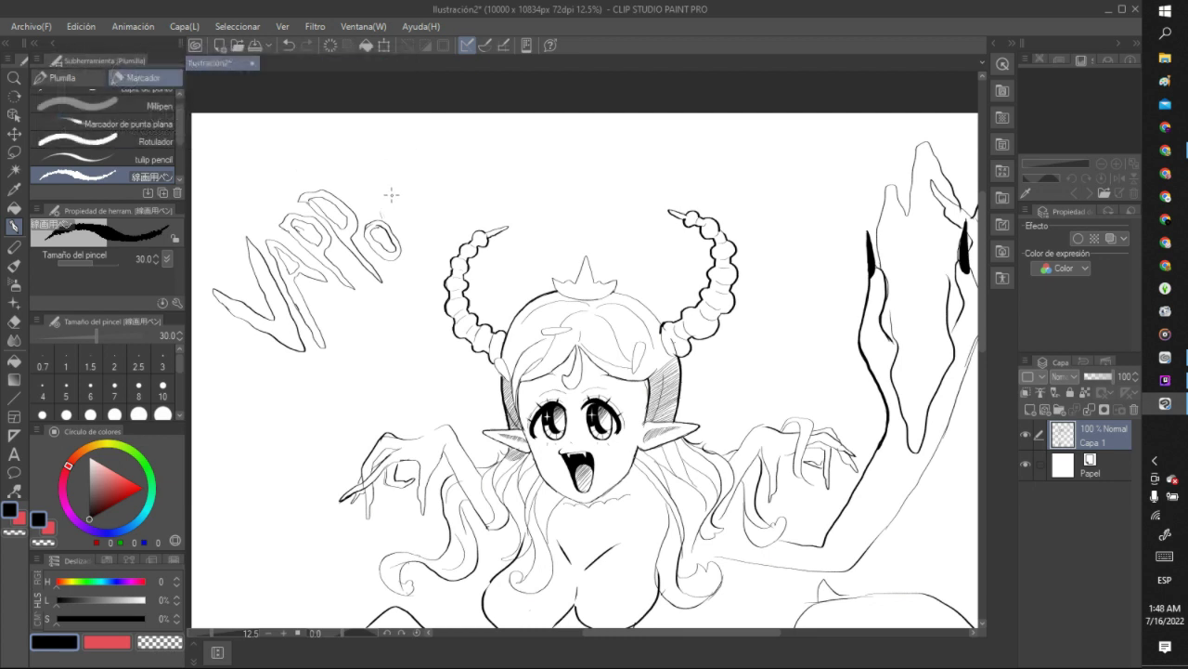
mouse_move(371, 191)
left_mouse_down()
mouse_move(415, 239)
mouse_move(395, 196)
mouse_move(436, 207)
mouse_move(381, 143)
mouse_move(405, 188)
mouse_move(361, 173)
left_mouse_up()
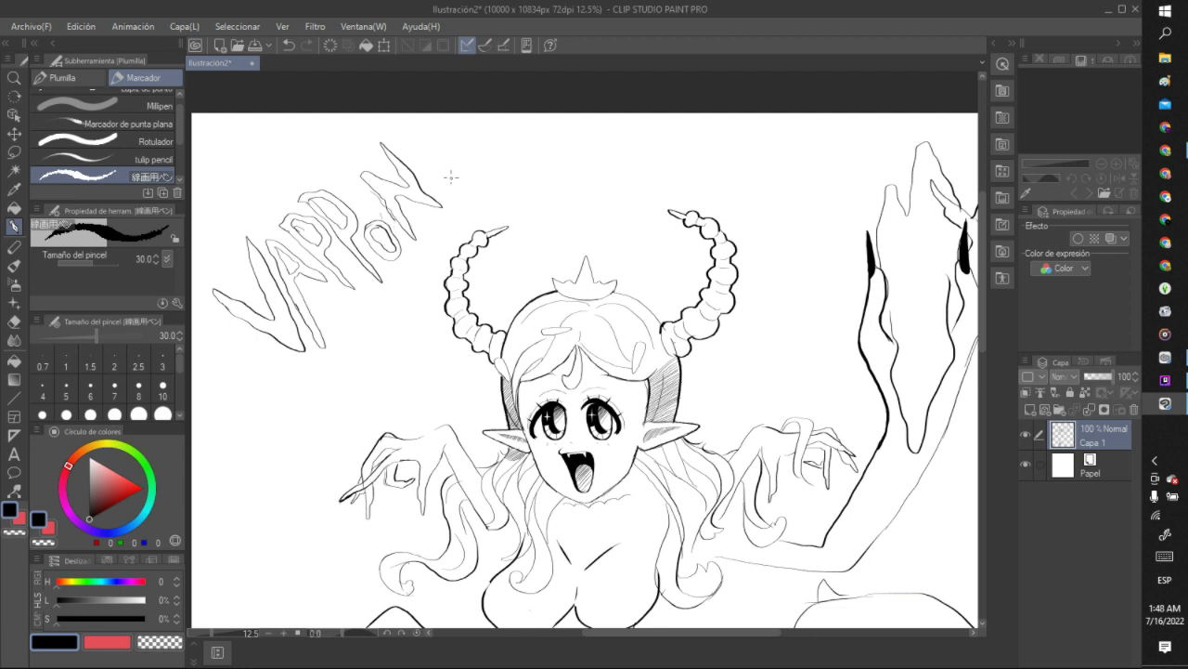
mouse_move(451, 206)
left_mouse_down()
mouse_move(416, 148)
mouse_move(508, 197)
mouse_move(453, 177)
mouse_move(457, 216)
mouse_move(456, 175)
left_mouse_up()
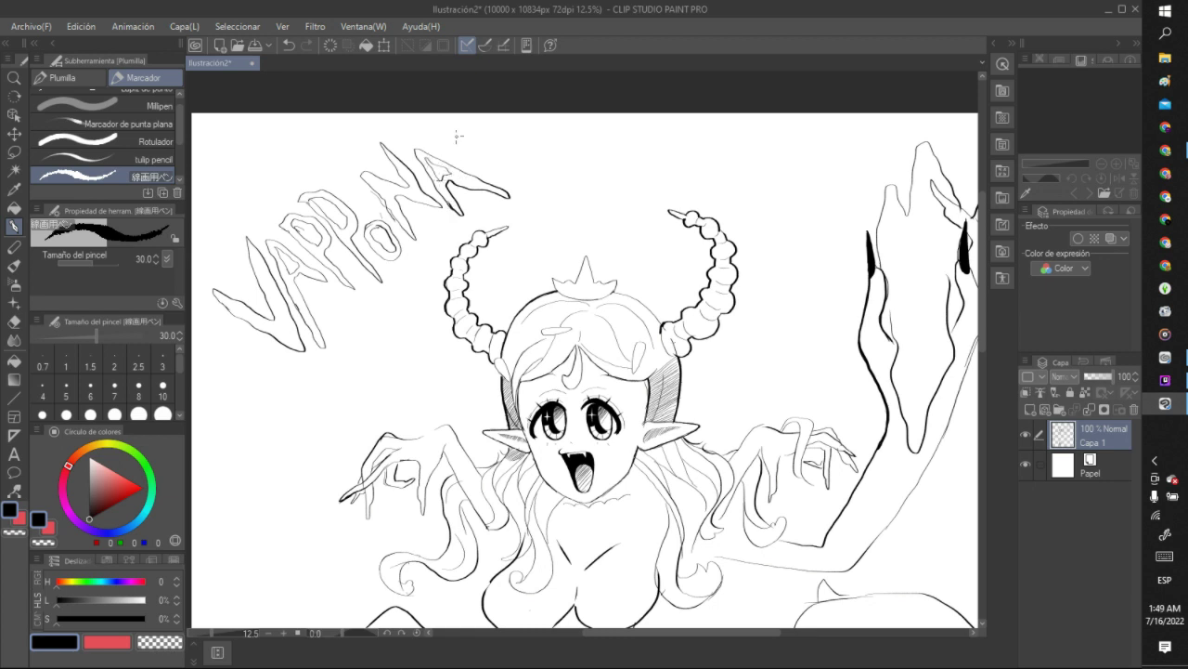
Fill all the outlined letters of the "VAPPONA" title with solid black.
left_click(14, 208)
left_click(290, 308)
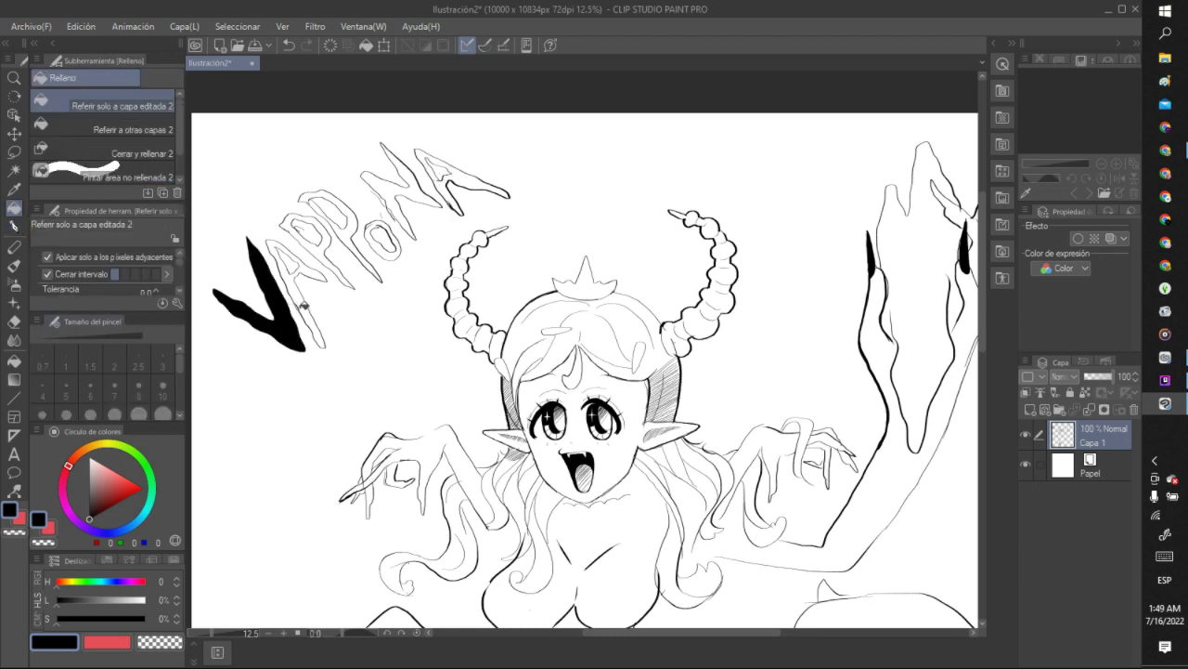
left_click(301, 279)
left_click(328, 245)
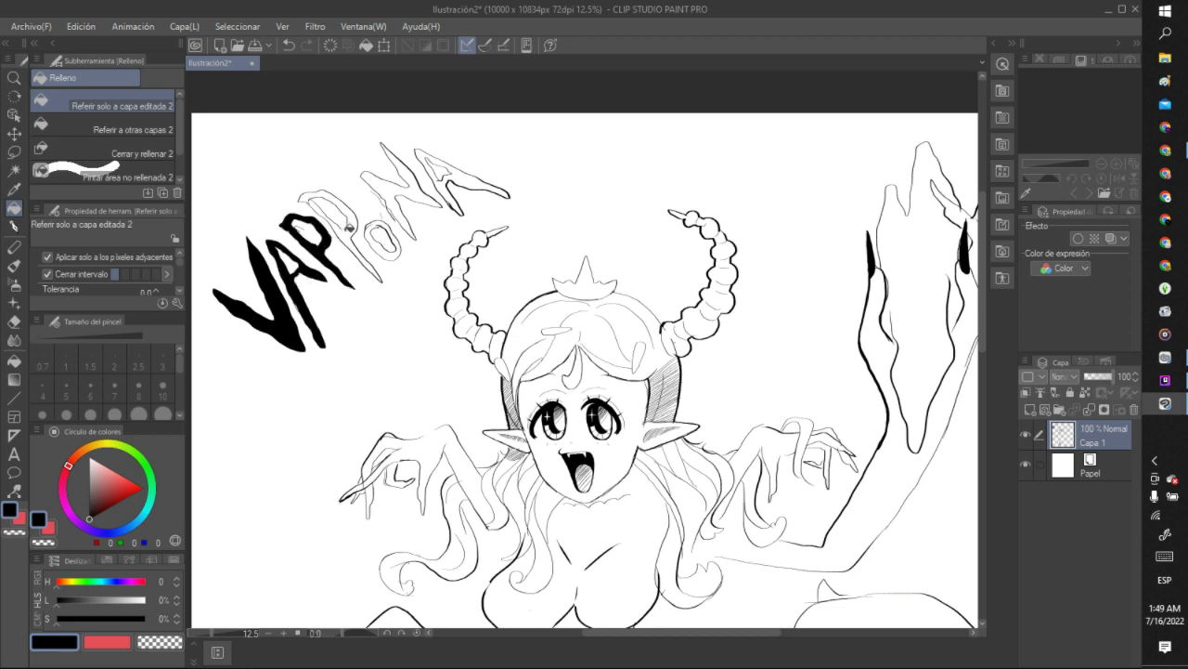
left_click(350, 226)
left_click(382, 225)
left_click(392, 200)
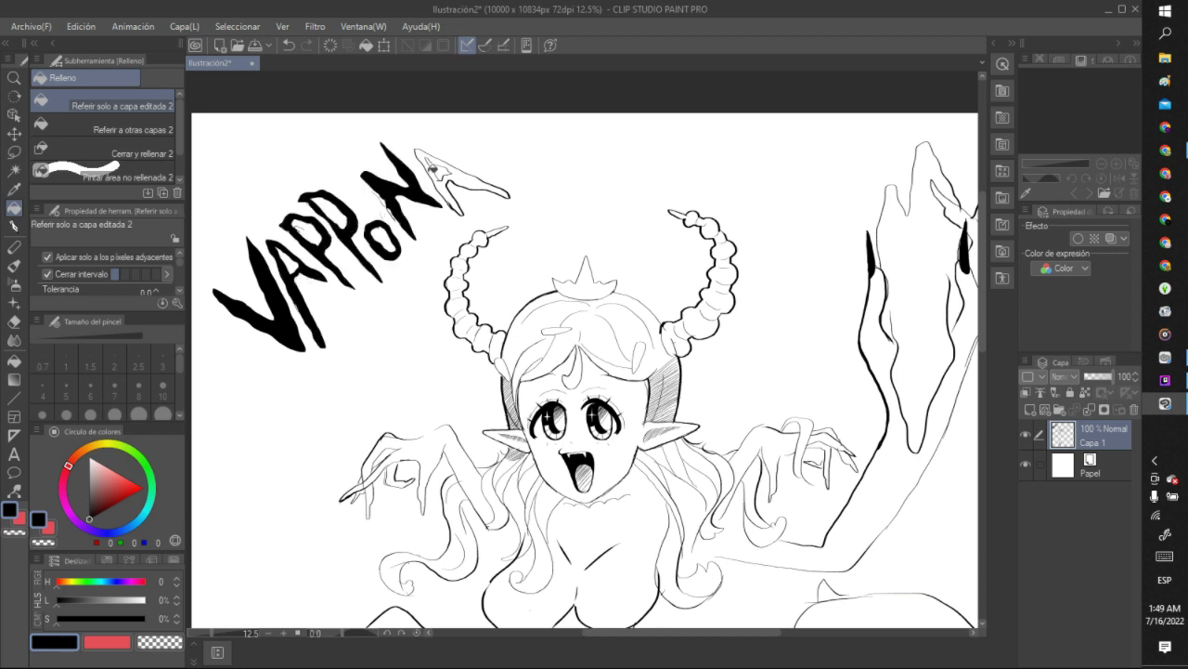
left_click(443, 186)
scroll(447, 157, "down", 6)
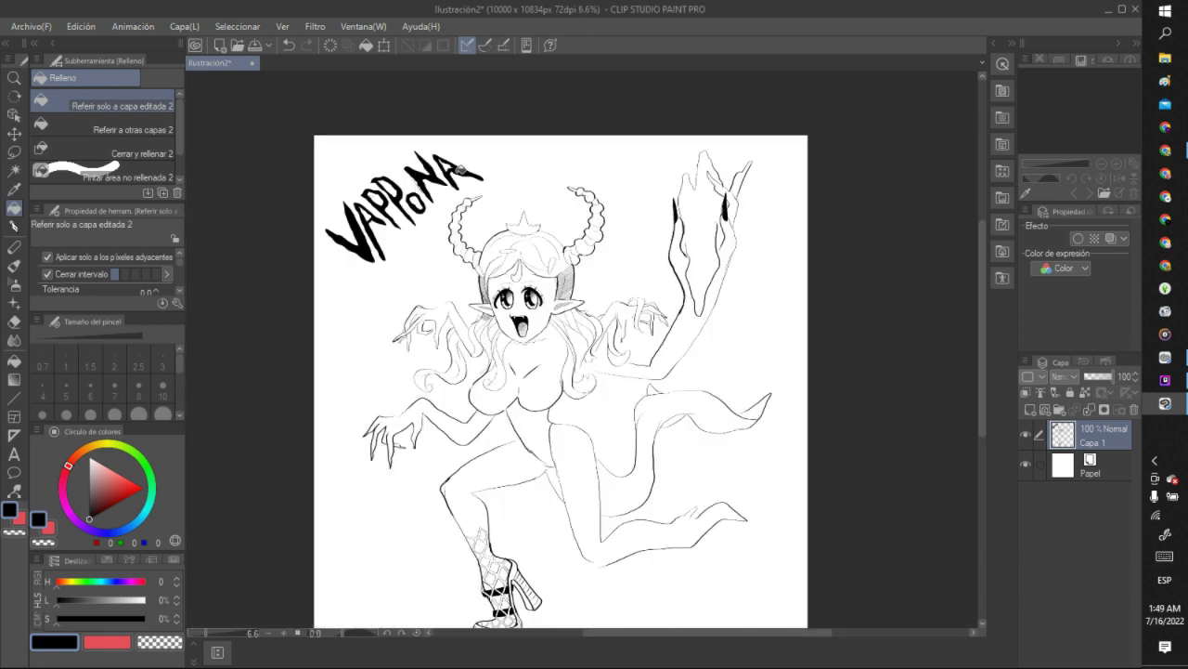
Hand-letter a small, bold "THE" in black with the marker pen below the V of the title.
scroll(422, 162, "up", 5)
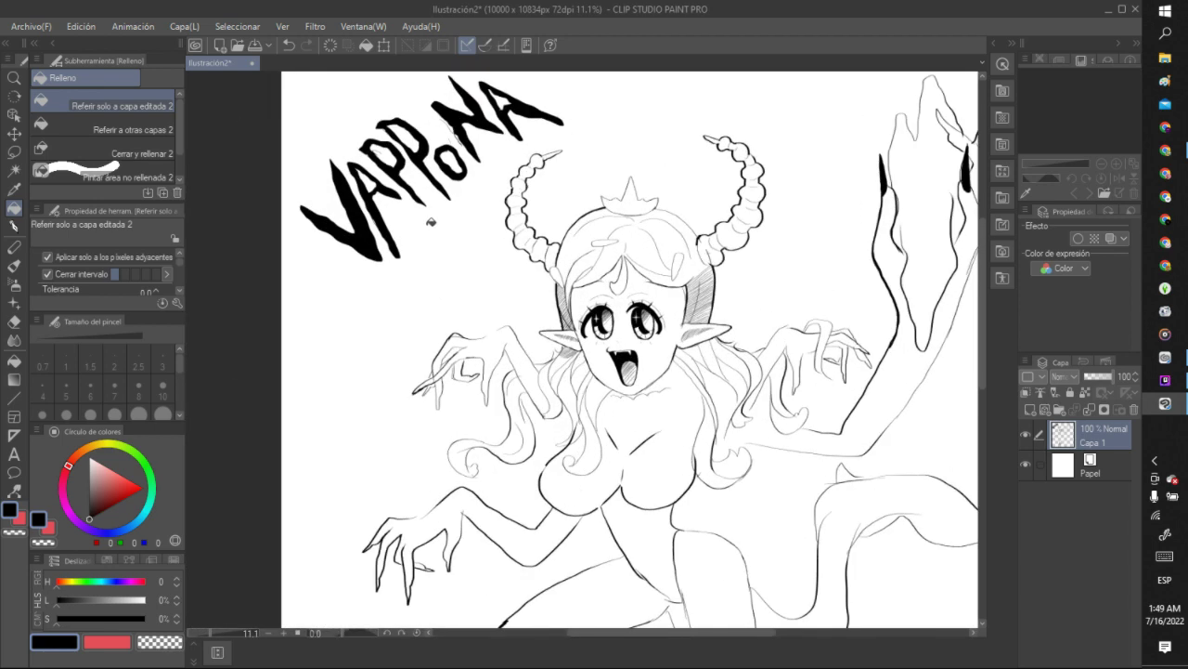
left_click(13, 226)
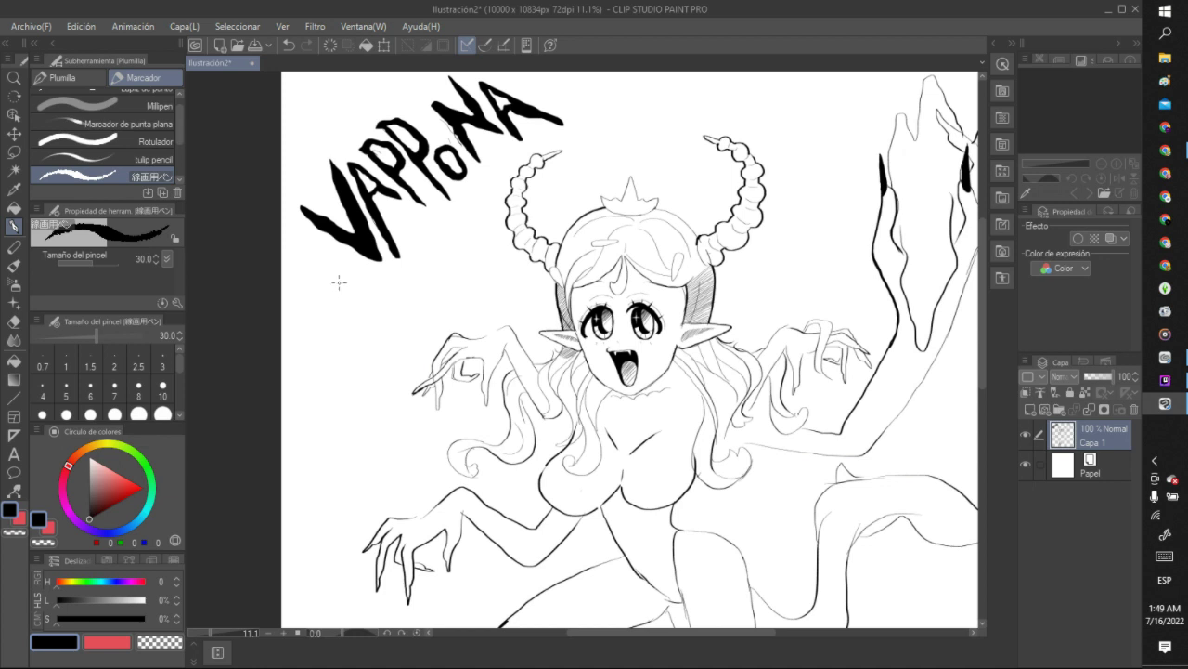
left_click_drag(322, 272, 343, 311)
left_click_drag(313, 291, 334, 277)
mouse_move(359, 271)
left_mouse_down()
mouse_move(365, 303)
mouse_move(374, 276)
mouse_move(354, 253)
mouse_move(374, 260)
mouse_move(375, 281)
mouse_move(381, 271)
left_mouse_up()
scroll(372, 253, "down", 5)
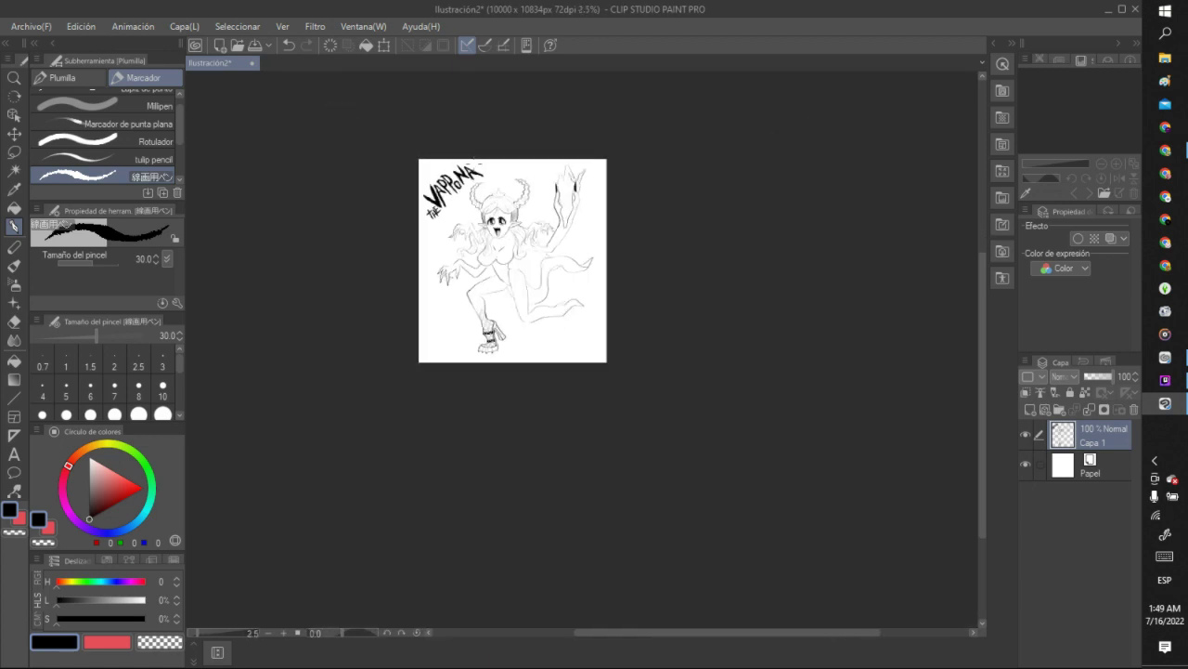
scroll(476, 147, "up", 4)
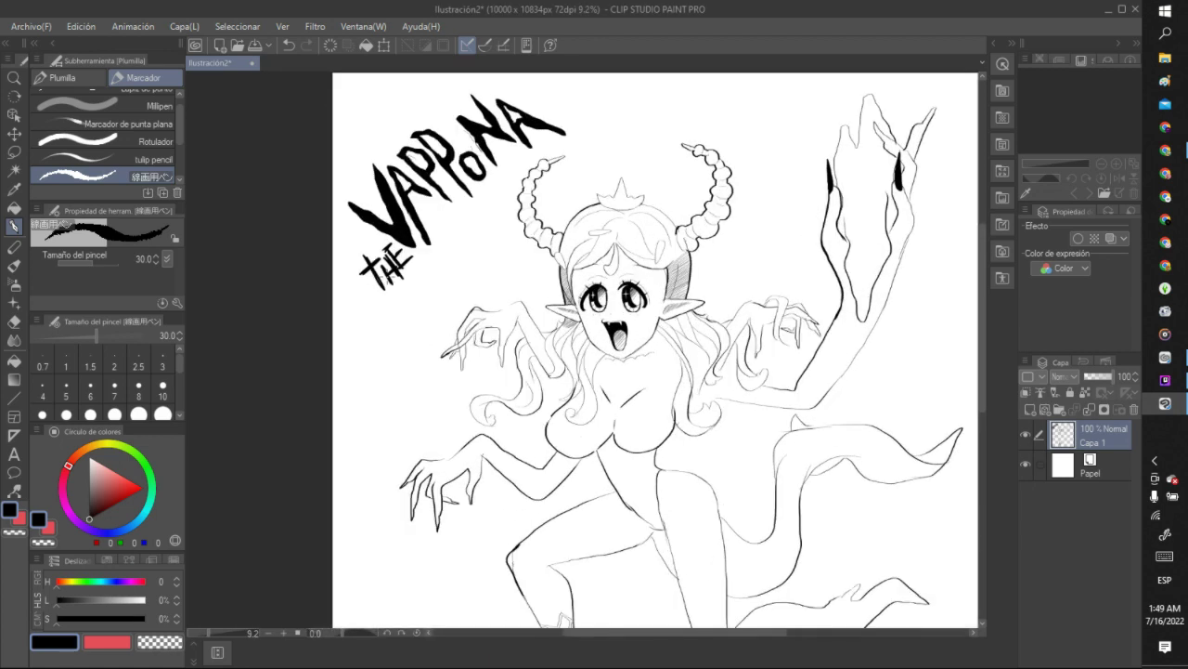
Undo the H and E of the small "THE" and redraw both letters in black with thinner strokes.
left_click(289, 45)
left_click(289, 45)
left_click(289, 44)
left_click(289, 44)
left_click(289, 45)
left_click(289, 45)
left_click(288, 45)
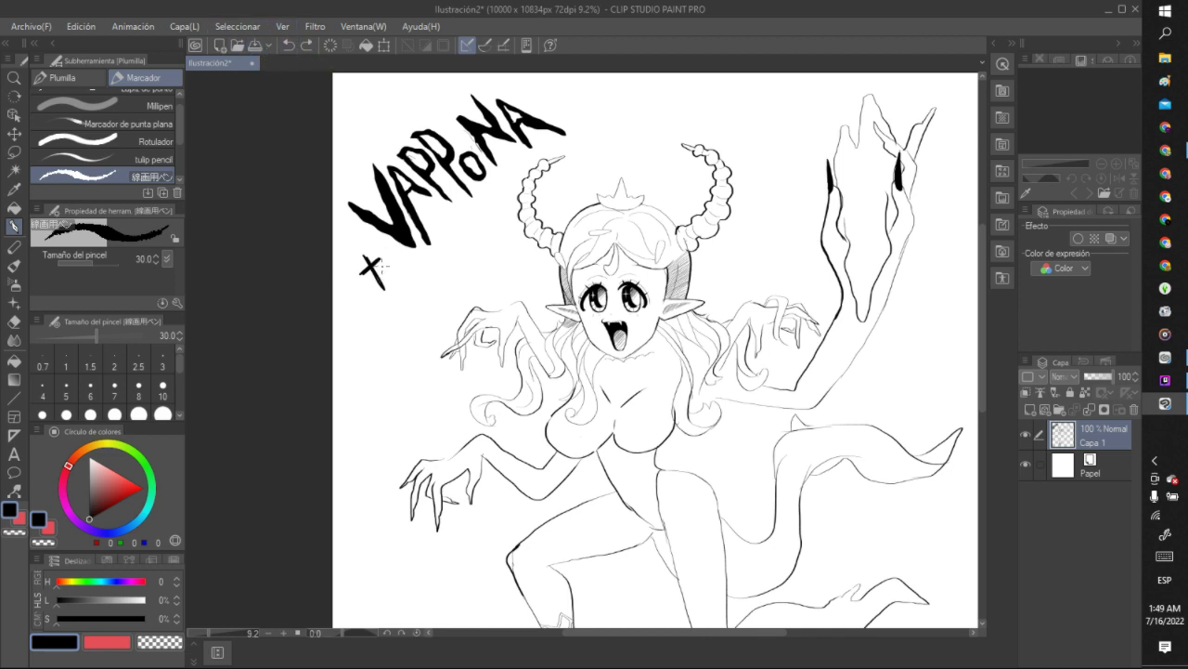
mouse_move(382, 260)
left_mouse_down()
mouse_move(393, 287)
mouse_move(383, 285)
left_mouse_up()
mouse_move(383, 275)
left_mouse_down()
mouse_move(408, 269)
mouse_move(398, 241)
mouse_move(403, 255)
left_mouse_up()
Lasso and clear the thick T of "THE", and redraw it with thin strokes matching the H and E.
left_click(14, 151)
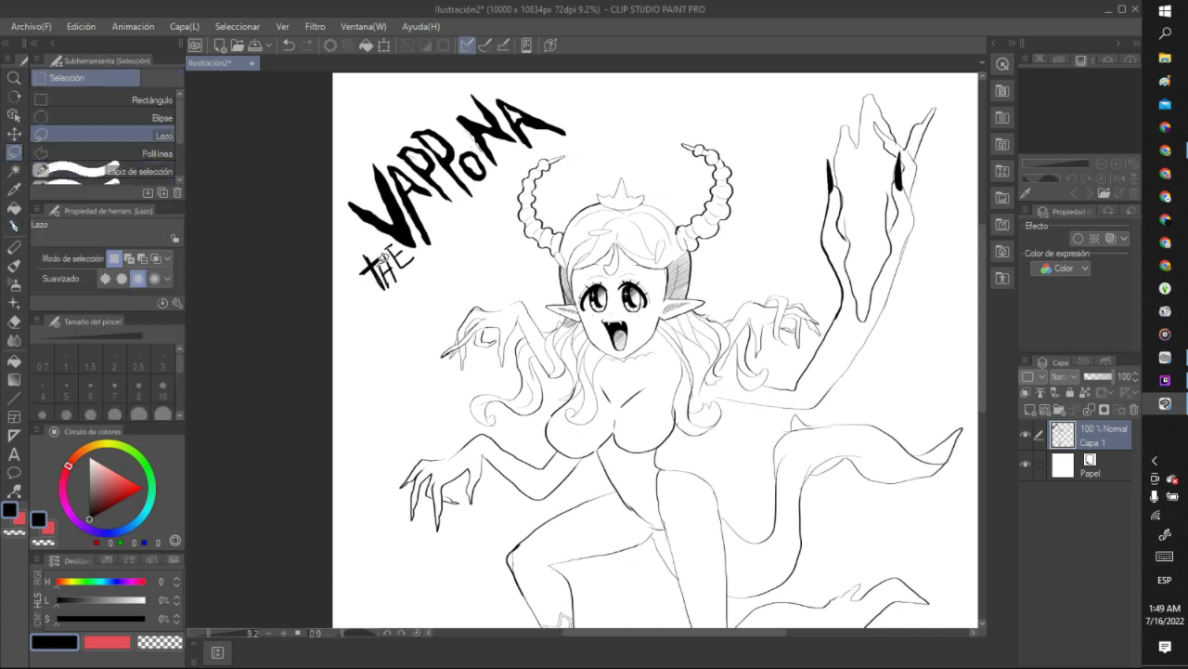
mouse_move(380, 260)
left_mouse_down()
mouse_move(384, 247)
mouse_move(355, 243)
mouse_move(364, 282)
mouse_move(390, 290)
mouse_move(370, 258)
left_mouse_up()
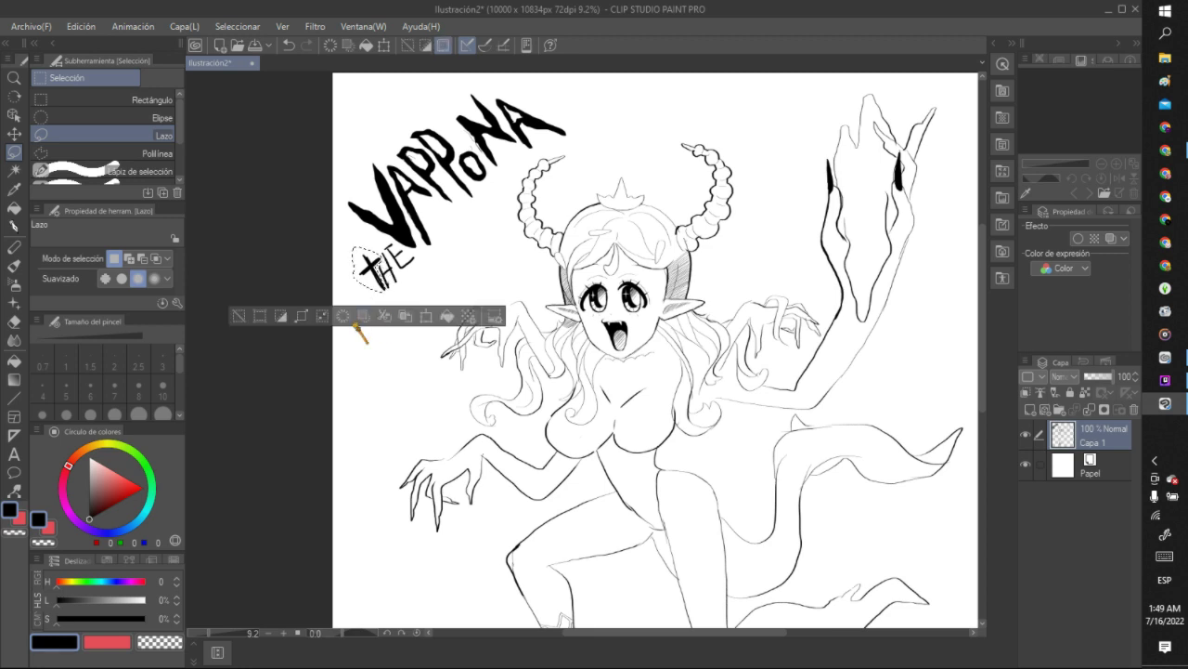
left_click(341, 315)
left_click(354, 210)
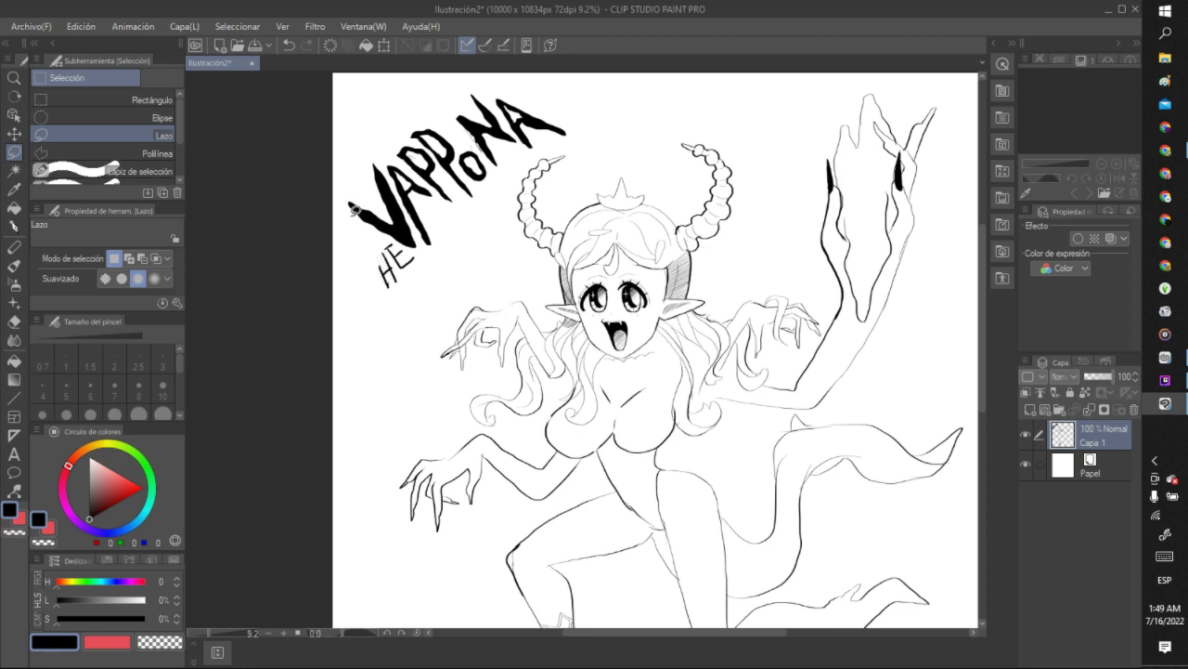
left_click(14, 226)
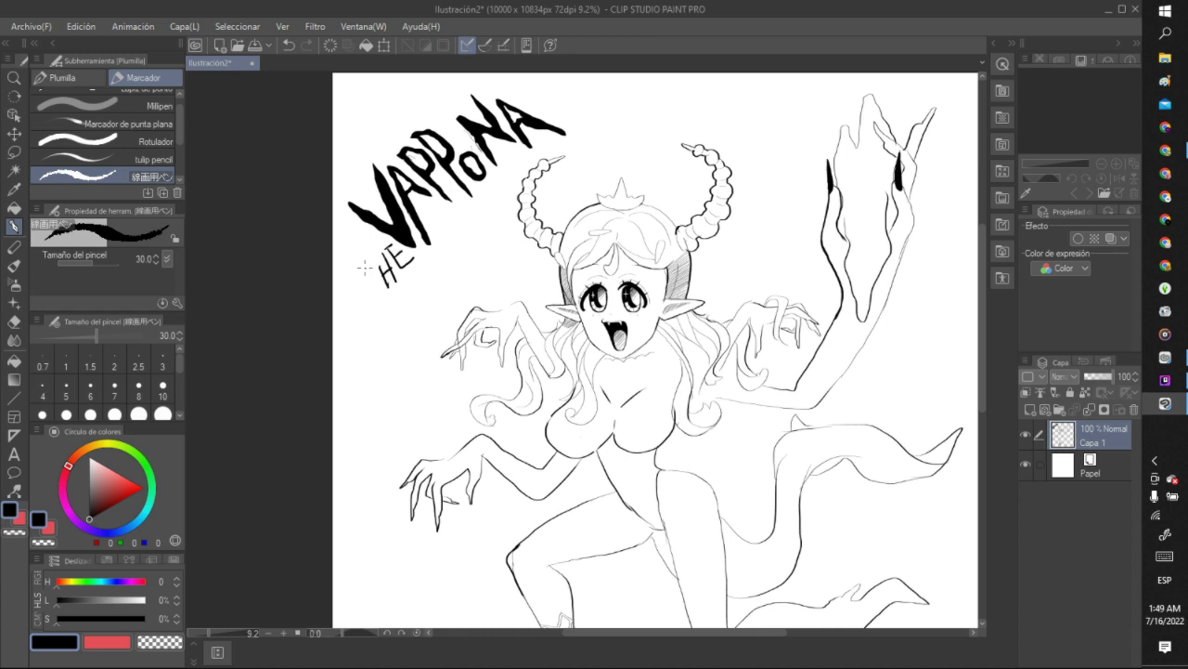
mouse_move(363, 270)
left_mouse_down()
mouse_move(382, 249)
mouse_move(381, 293)
left_mouse_up()
Add an apostrophe and an S in black after the title so it reads "VAPPONA'S".
mouse_move(528, 93)
left_mouse_down()
mouse_move(545, 116)
mouse_move(518, 92)
mouse_move(533, 93)
left_mouse_up()
mouse_move(549, 81)
left_mouse_down()
mouse_move(544, 95)
mouse_move(577, 99)
mouse_move(592, 117)
mouse_move(575, 141)
mouse_move(534, 141)
mouse_move(570, 148)
mouse_move(590, 128)
mouse_move(574, 91)
mouse_move(546, 102)
mouse_move(546, 75)
mouse_move(564, 81)
mouse_move(538, 91)
mouse_move(582, 96)
left_mouse_up()
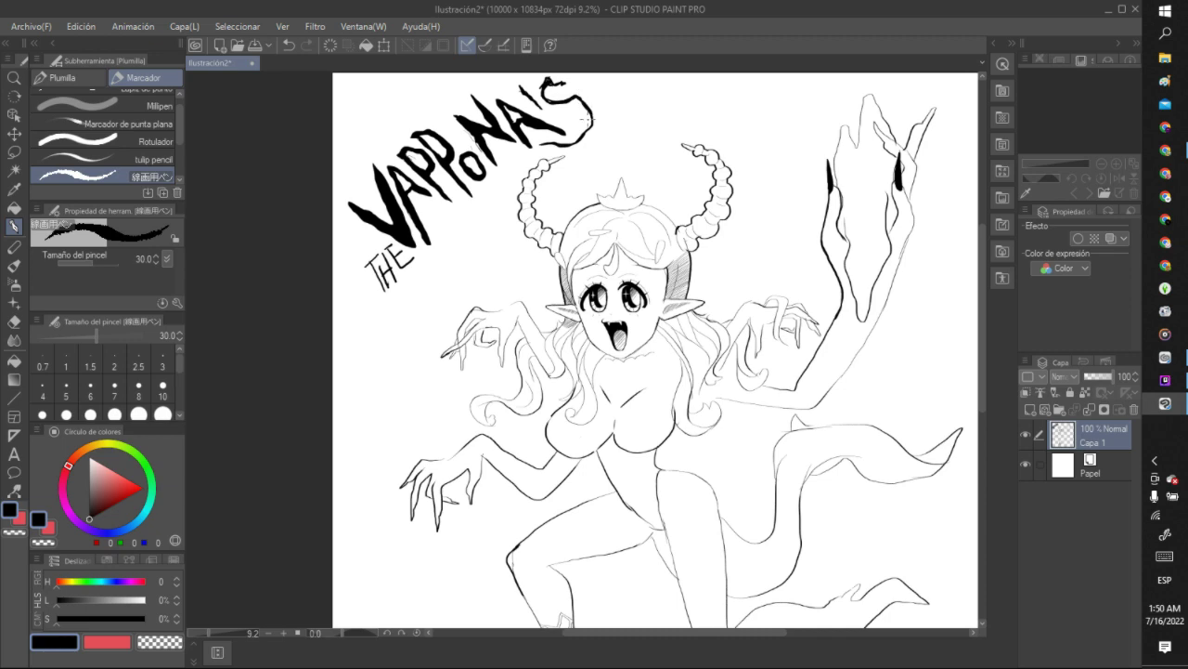
Undo the S at the end of "VAPPONA'S" and redraw it as a larger, curling outlined letter in black.
scroll(574, 109, "down", 5)
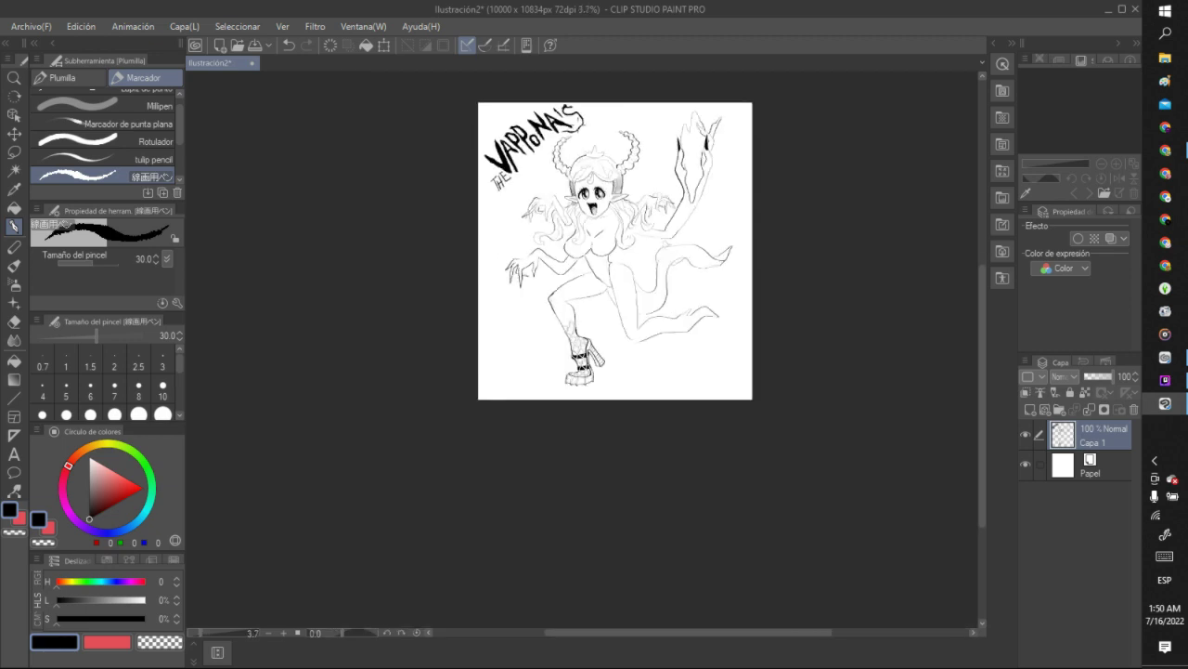
scroll(557, 83, "up", 4)
scroll(555, 80, "up", 3)
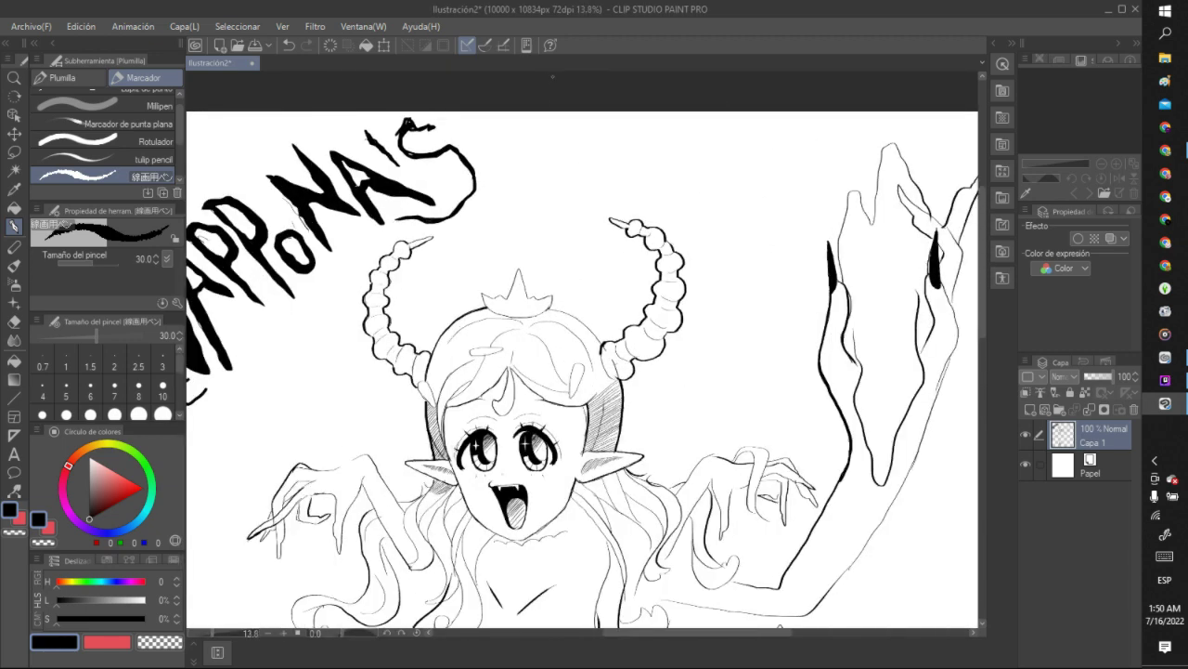
left_click(289, 44)
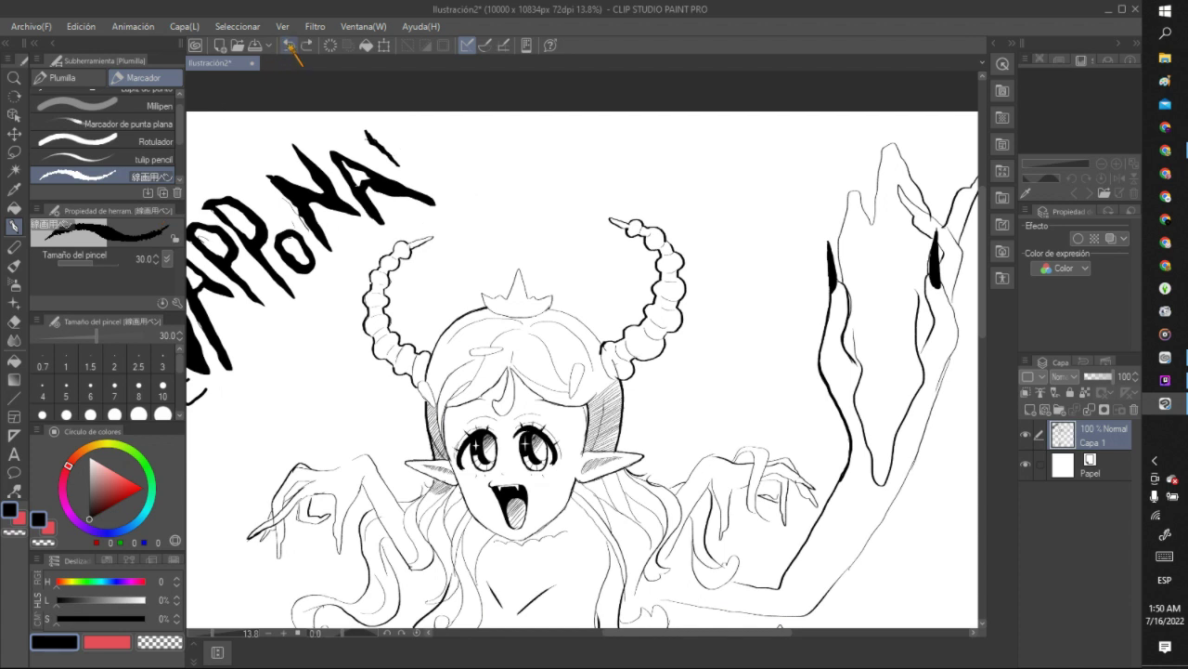
left_click(289, 44)
left_click(307, 45)
mouse_move(445, 129)
left_mouse_down()
mouse_move(420, 169)
mouse_move(476, 198)
mouse_move(464, 223)
mouse_move(425, 223)
mouse_move(462, 246)
mouse_move(497, 206)
mouse_move(487, 167)
mouse_move(478, 153)
mouse_move(437, 167)
mouse_move(427, 147)
mouse_move(487, 144)
mouse_move(445, 136)
mouse_move(479, 141)
mouse_move(423, 148)
mouse_move(448, 131)
left_mouse_up()
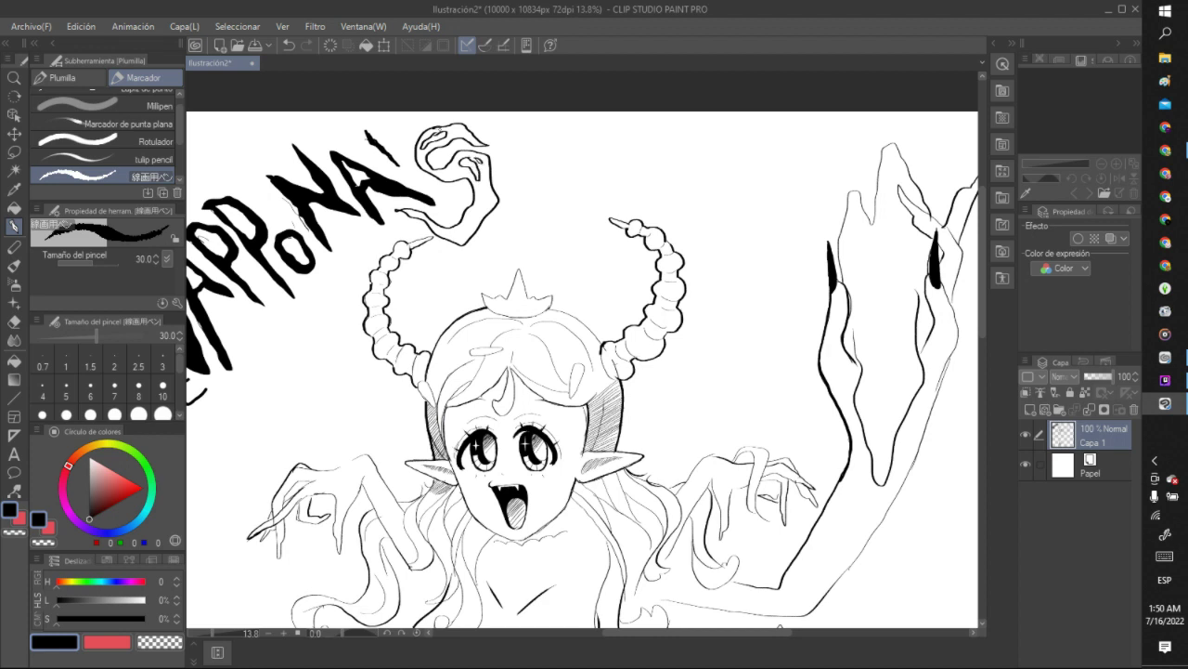
Fill the inside of the outlined S with black using the fill tool.
left_click(14, 209)
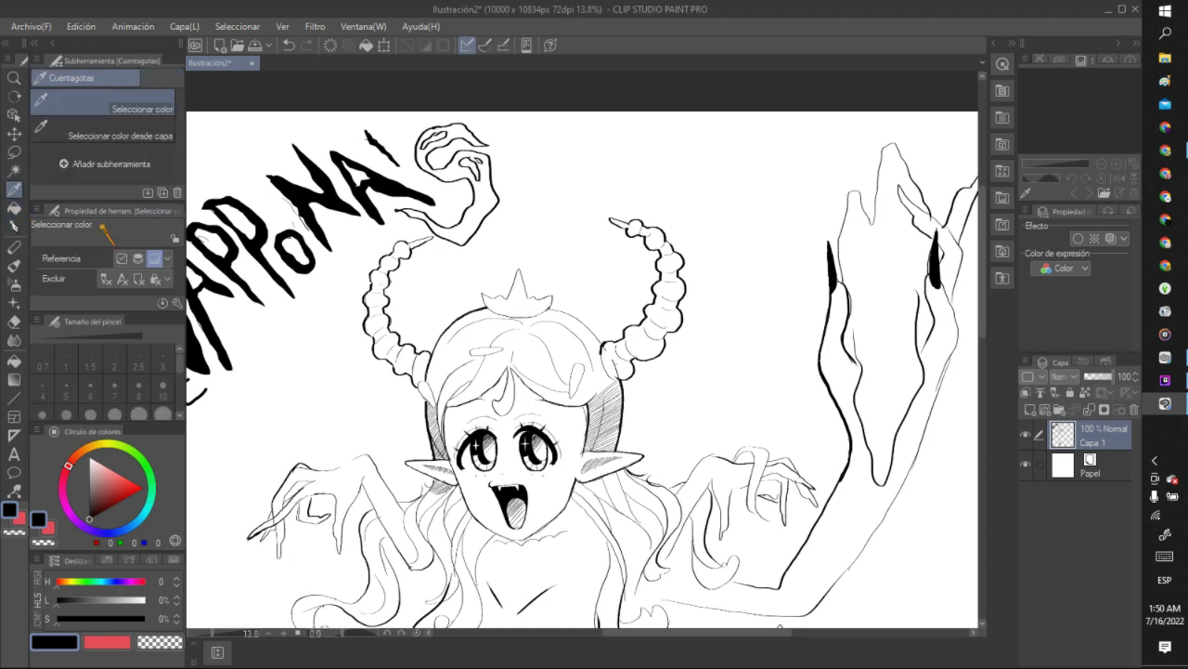
left_click(454, 152)
scroll(534, 165, "down", 5)
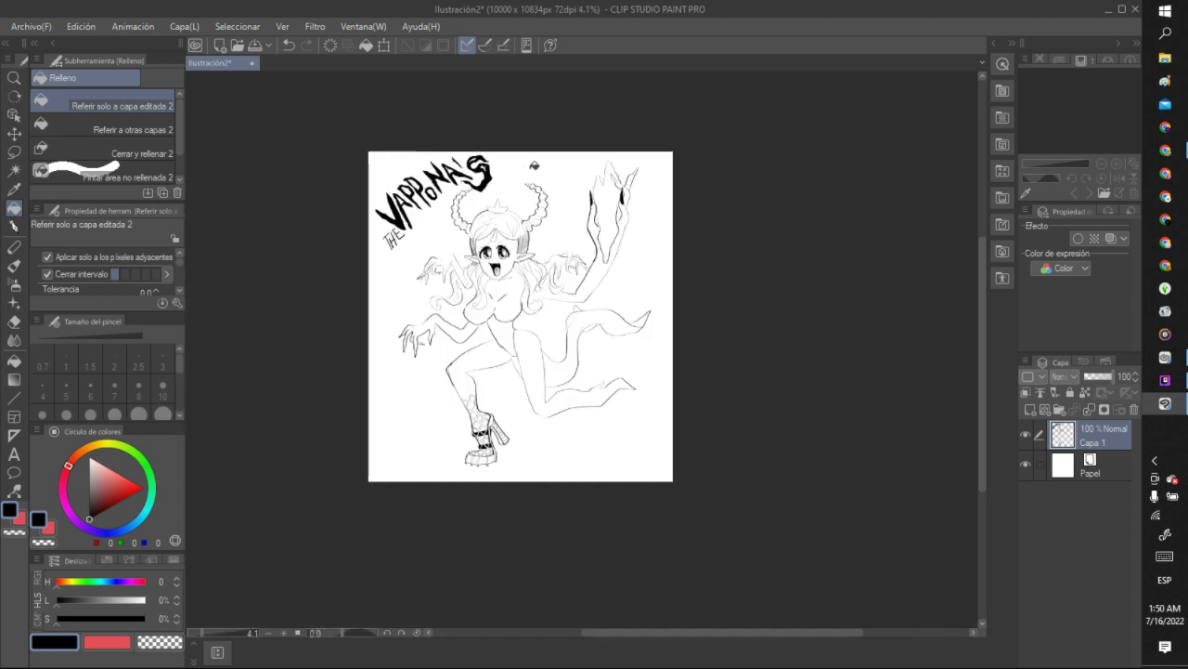
scroll(533, 165, "down", 2)
scroll(525, 159, "up", 7)
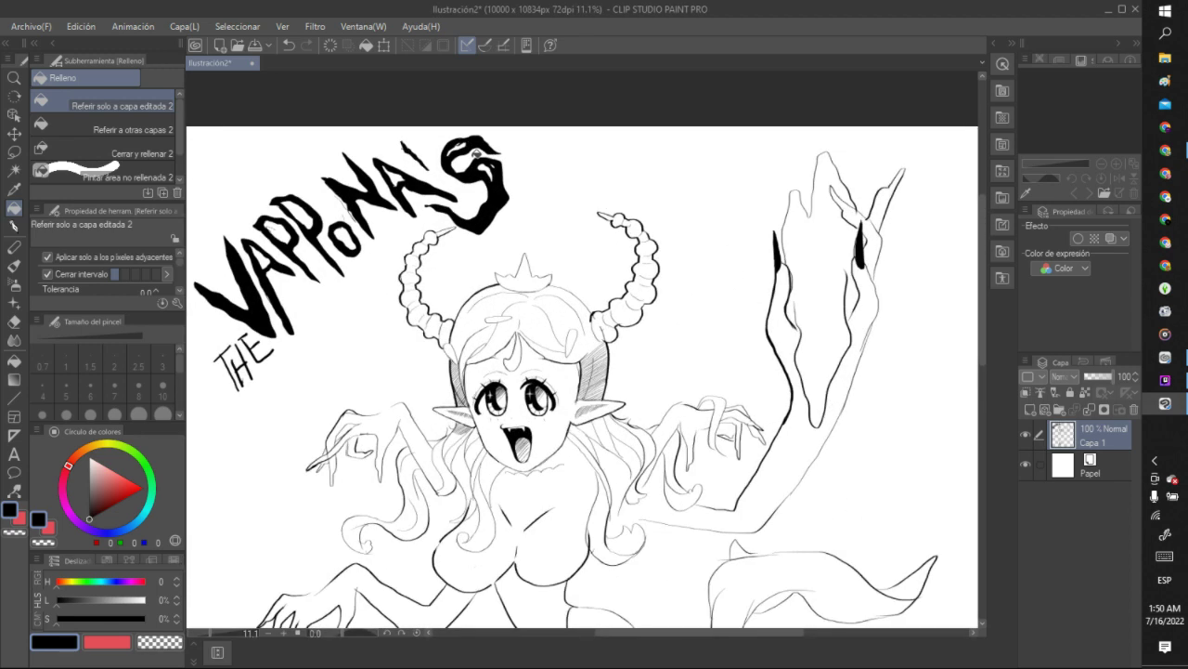
Rework the T and H of the small "THE" with black marker pen strokes.
left_click(14, 226)
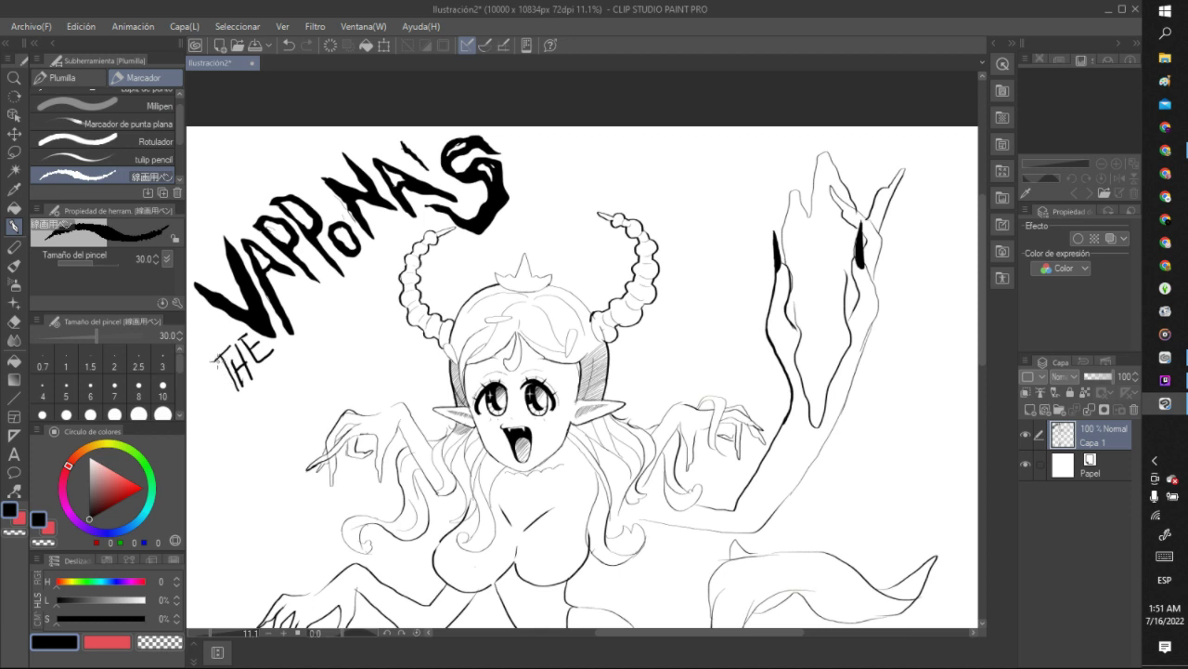
mouse_move(220, 355)
left_mouse_down()
mouse_move(212, 371)
mouse_move(236, 355)
mouse_move(227, 351)
mouse_move(236, 388)
mouse_move(250, 384)
mouse_move(240, 362)
mouse_move(249, 382)
left_mouse_up()
left_click(290, 45)
left_click(306, 44)
scroll(513, 179, "down", 5)
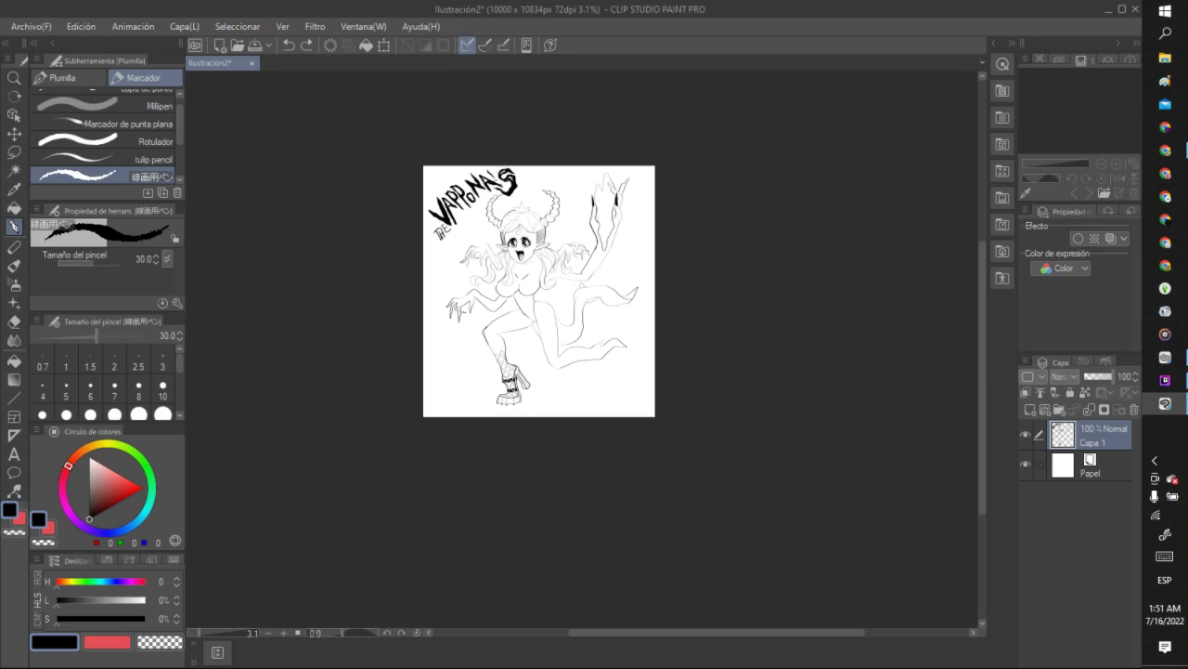
scroll(514, 180, "up", 3)
Lasso the small word "THE" below the title, clear it from the layer and drop the selection.
left_click(14, 151)
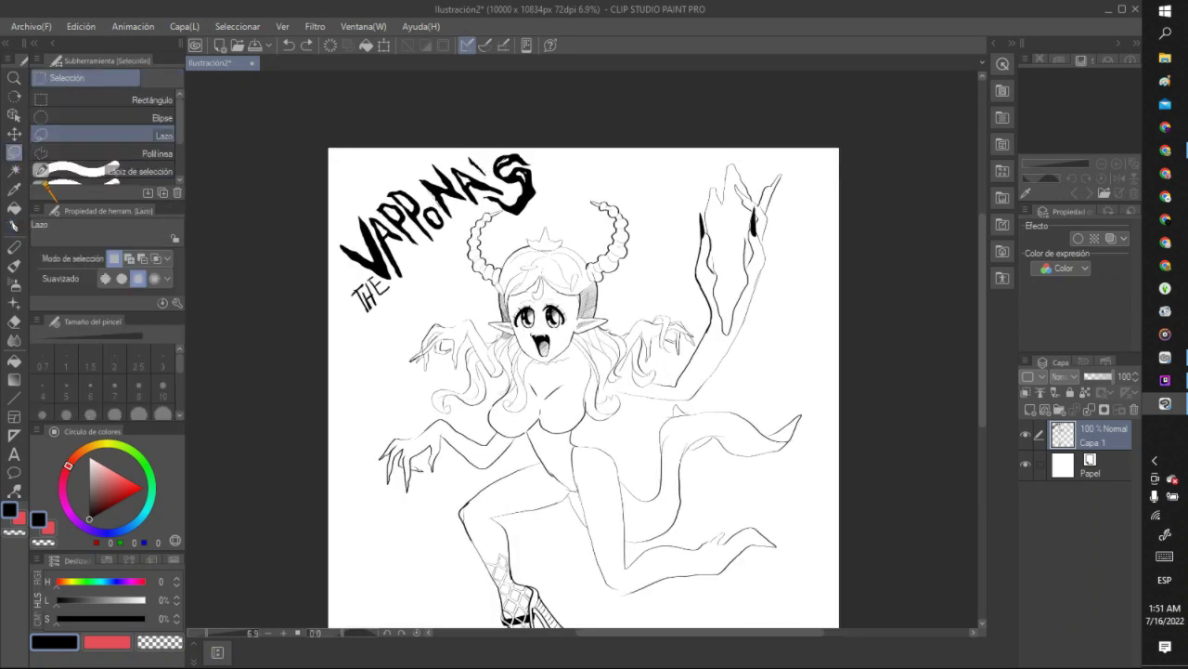
mouse_move(391, 280)
left_mouse_down()
mouse_move(376, 267)
mouse_move(356, 319)
mouse_move(388, 290)
left_mouse_up()
left_click(344, 367)
key("ctrl+d")
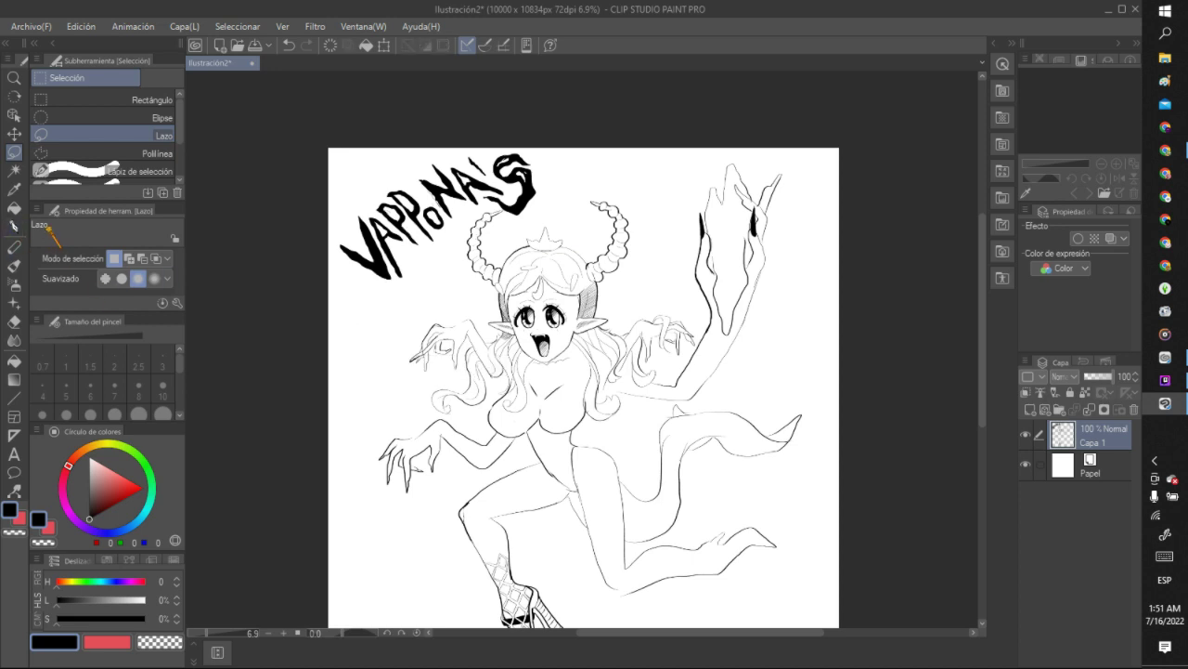
Outline the hollow block letters D and E below "VAPPONA'S" with the marker pen, and close the PowerShell window.
left_click(15, 226)
key("ctrl+minus")
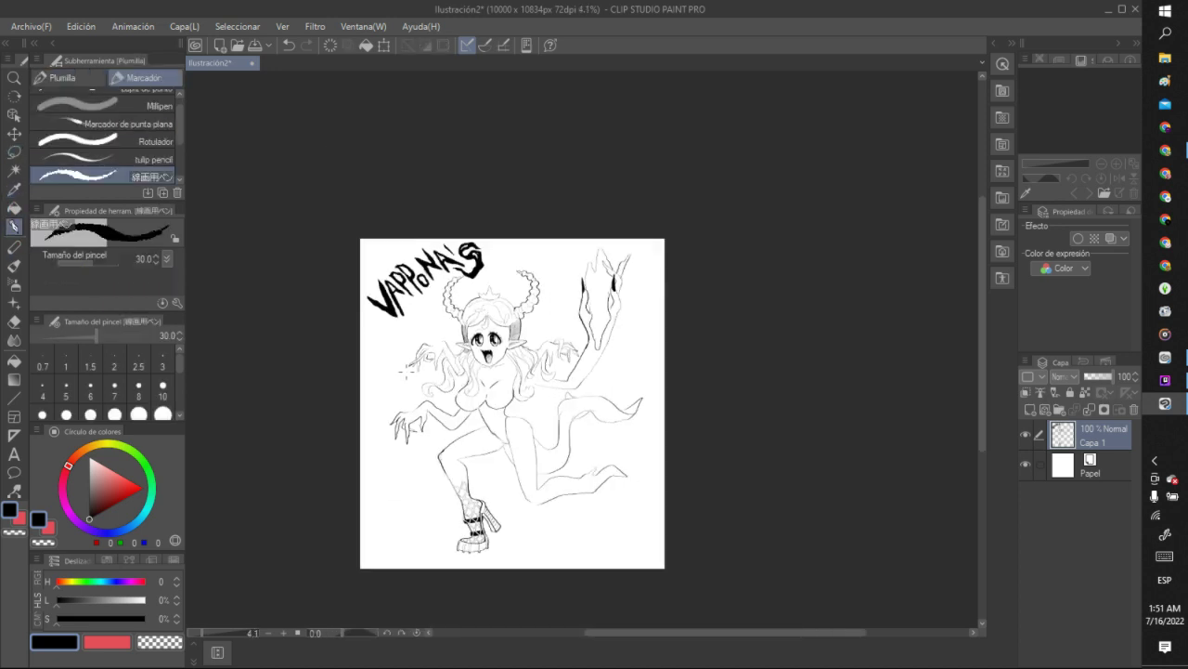
scroll(406, 314, "up", 4)
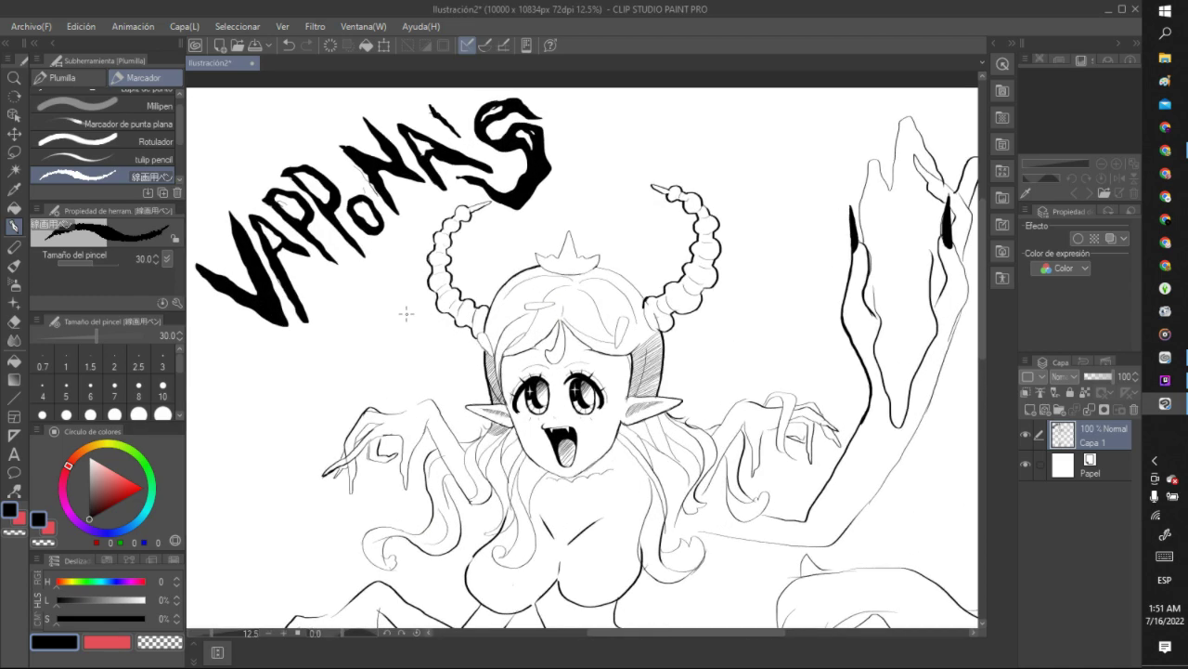
mouse_move(265, 350)
left_mouse_down()
mouse_move(303, 385)
mouse_move(307, 369)
mouse_move(273, 332)
mouse_move(240, 341)
mouse_move(279, 359)
mouse_move(270, 343)
mouse_move(295, 368)
mouse_move(303, 353)
mouse_move(269, 338)
mouse_move(312, 353)
mouse_move(334, 382)
mouse_move(364, 357)
mouse_move(348, 364)
mouse_move(331, 351)
mouse_move(359, 325)
mouse_move(325, 347)
mouse_move(316, 331)
mouse_move(346, 314)
mouse_move(297, 342)
mouse_move(339, 311)
left_mouse_up()
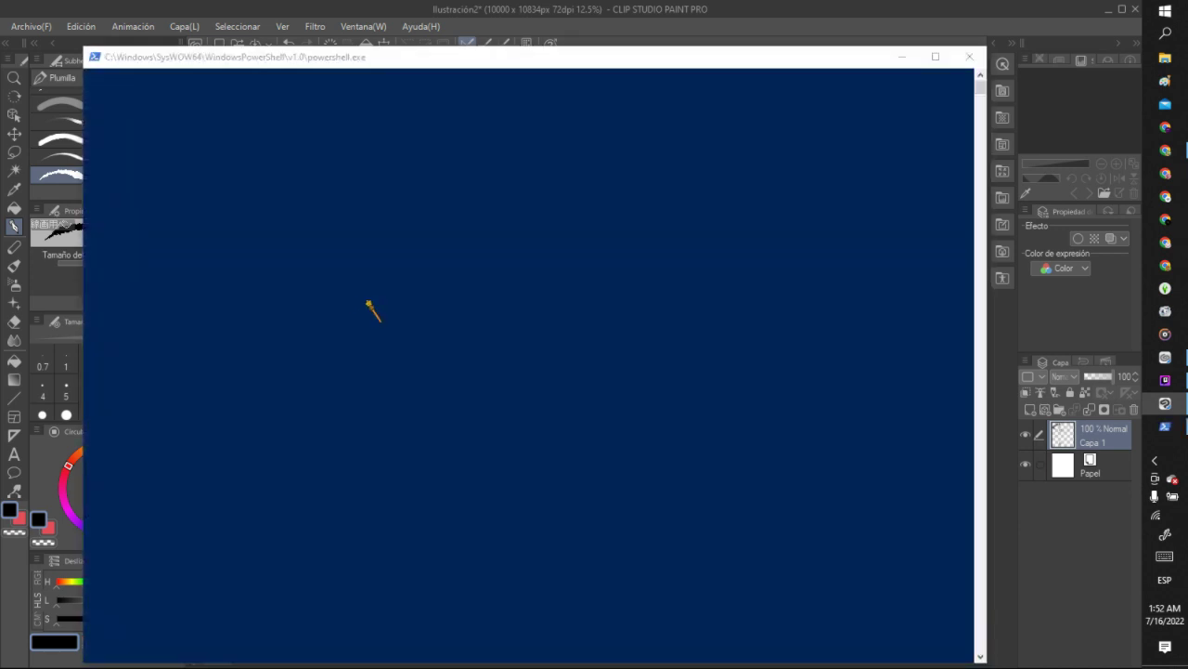
left_click(969, 57)
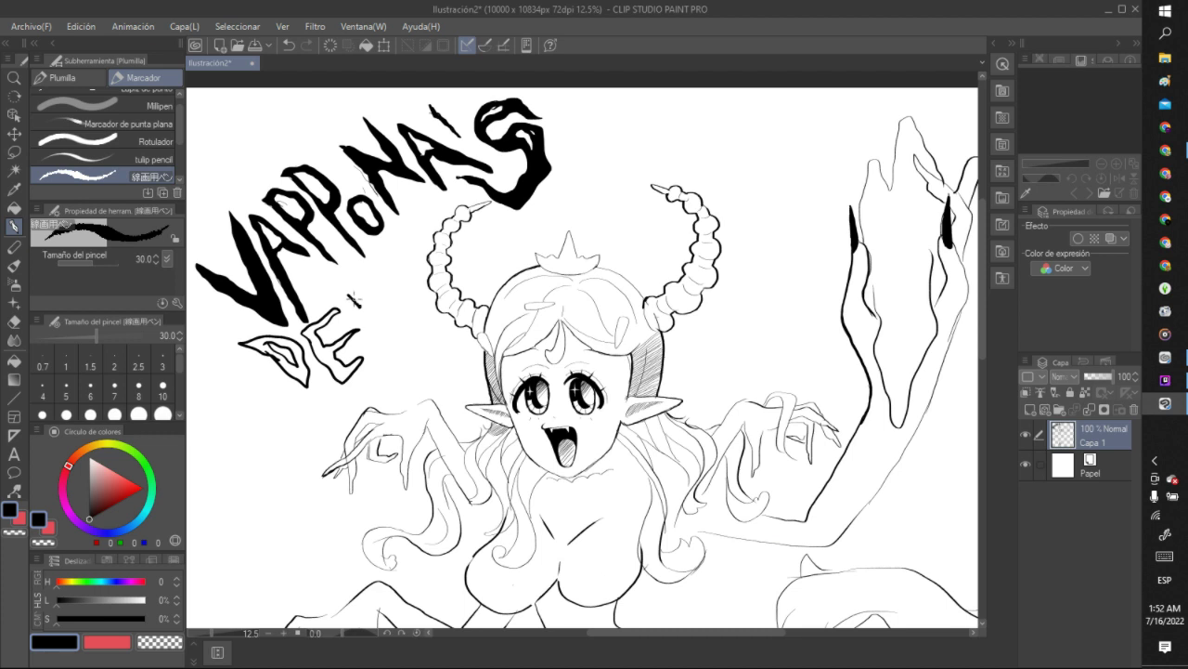
Undo the outlined E and draw hollow block letters A and N after the D to spell "DAN".
left_click(289, 44)
left_click(289, 45)
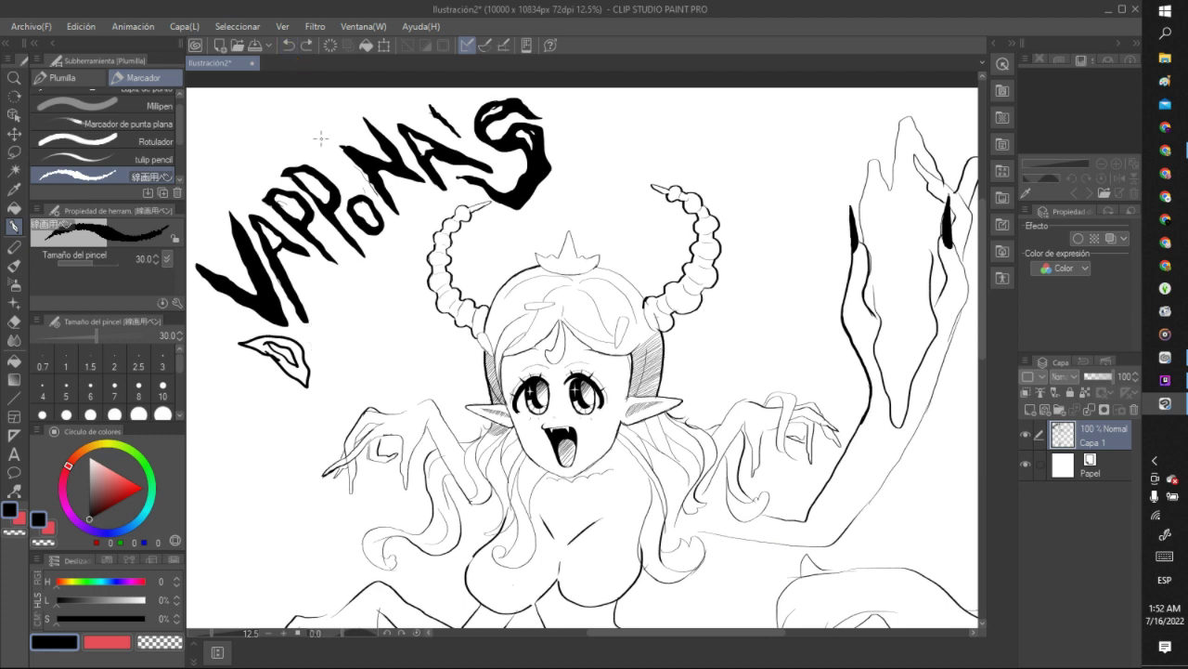
mouse_move(334, 398)
left_mouse_down()
mouse_move(310, 299)
mouse_move(375, 352)
mouse_move(343, 340)
mouse_move(375, 357)
mouse_move(336, 392)
left_mouse_up()
mouse_move(327, 338)
left_mouse_down()
mouse_move(321, 314)
mouse_move(335, 345)
left_mouse_up()
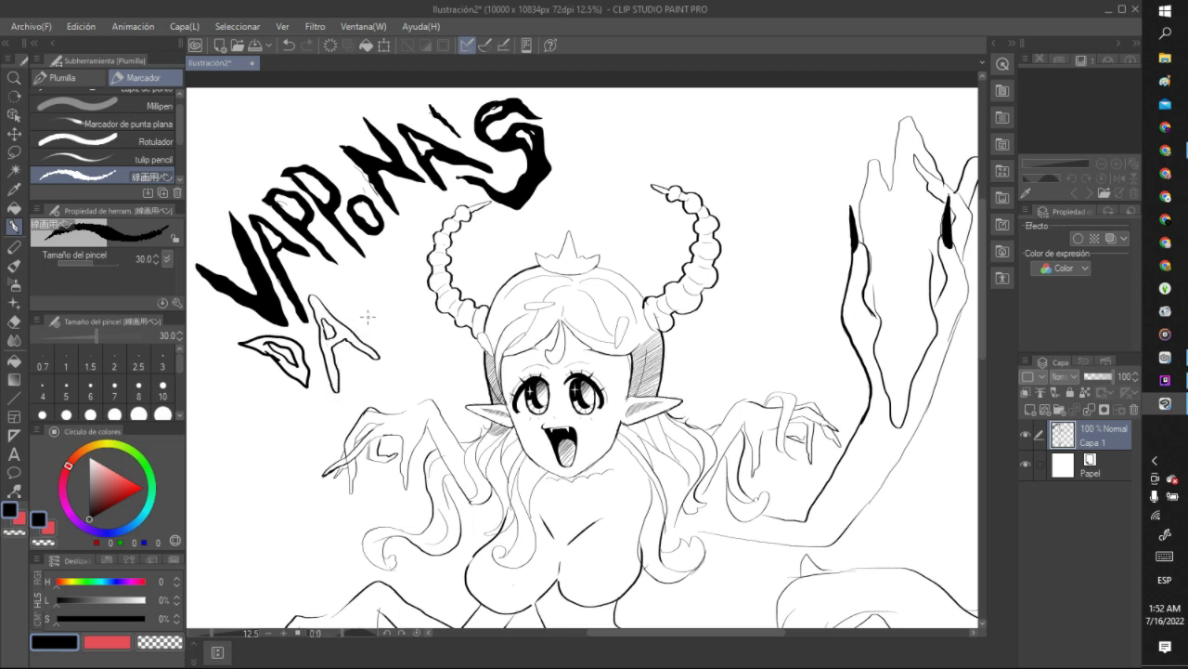
mouse_move(337, 281)
left_mouse_down()
mouse_move(390, 351)
mouse_move(377, 308)
mouse_move(420, 317)
mouse_move(372, 255)
mouse_move(401, 308)
left_mouse_up()
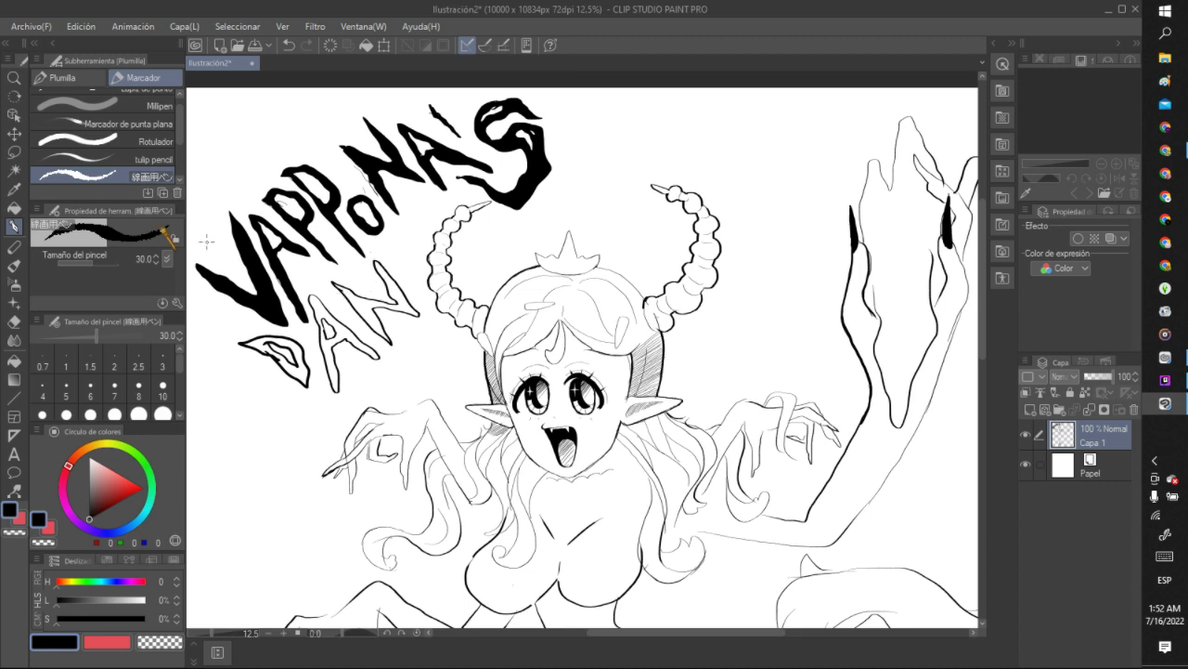
Fill the outlined letters of "DAN" with solid black.
left_click(14, 208)
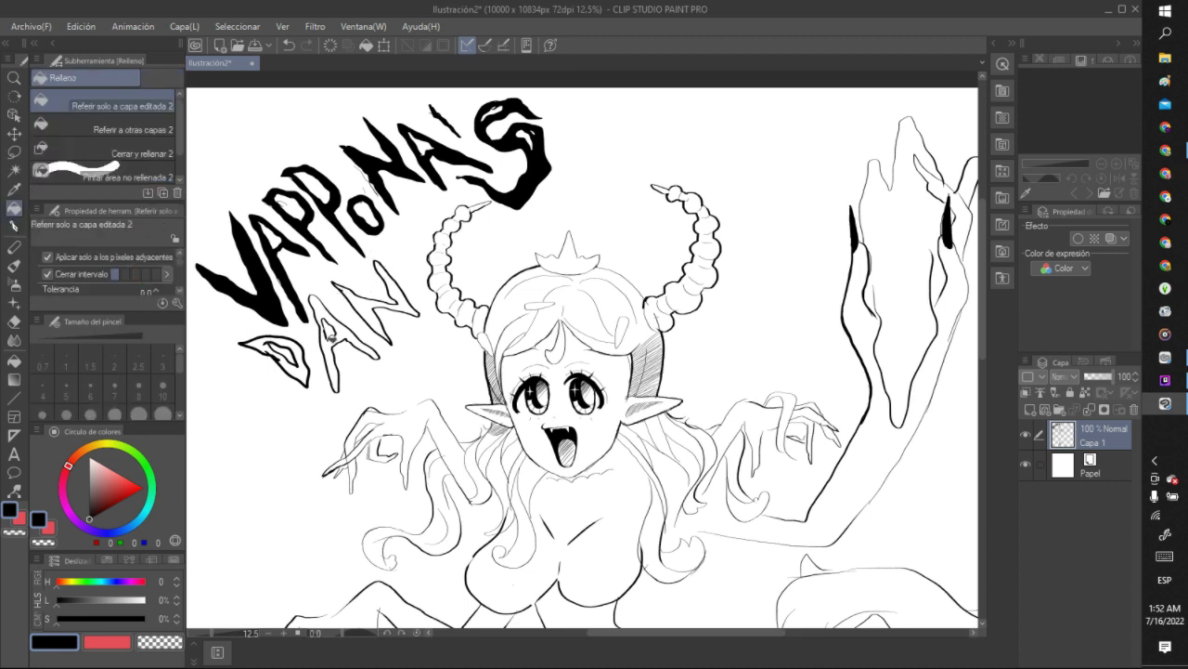
left_click(332, 347)
left_click(294, 362)
left_click(370, 277)
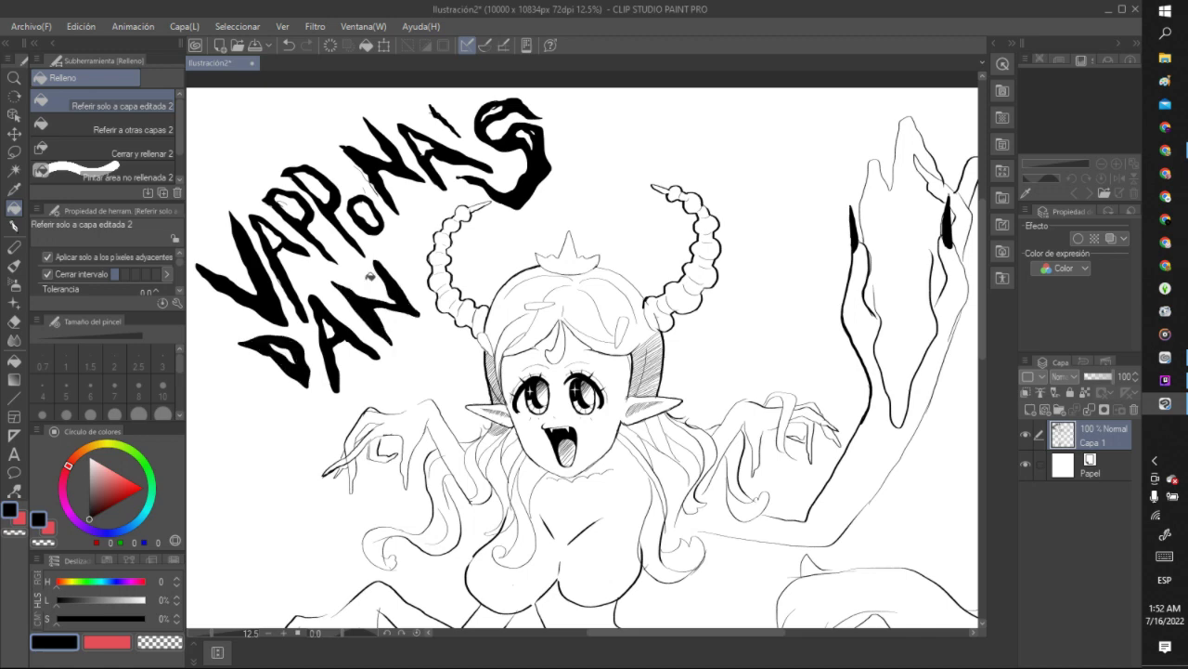
scroll(370, 277, "down", 7)
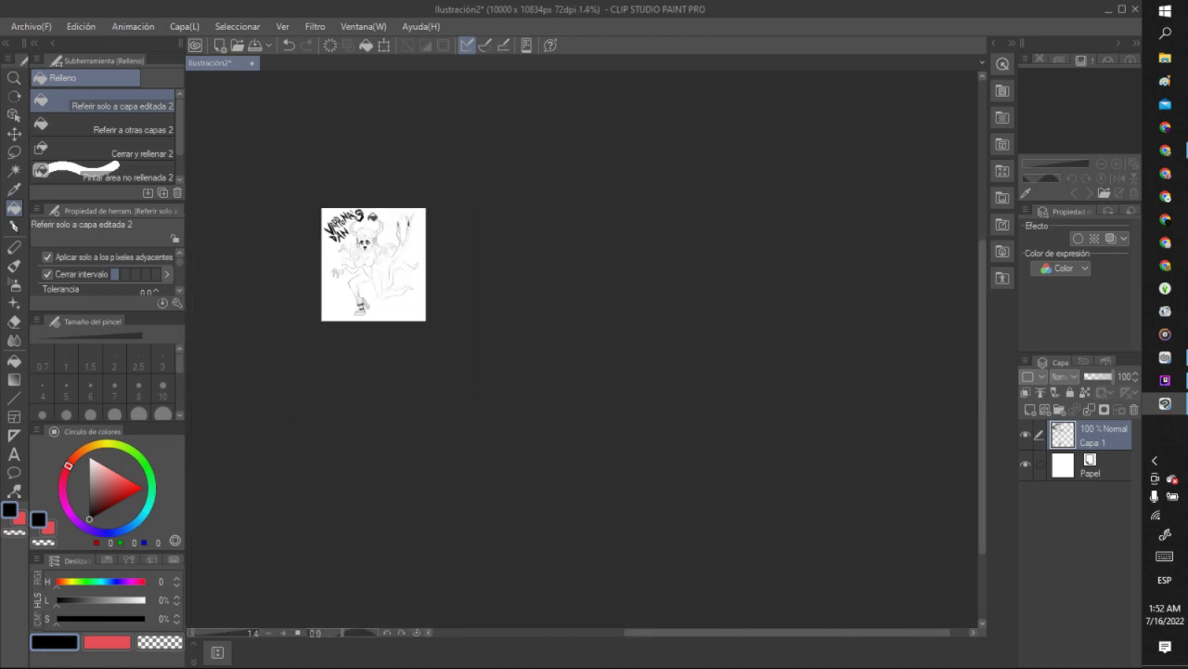
scroll(354, 227, "up", 4)
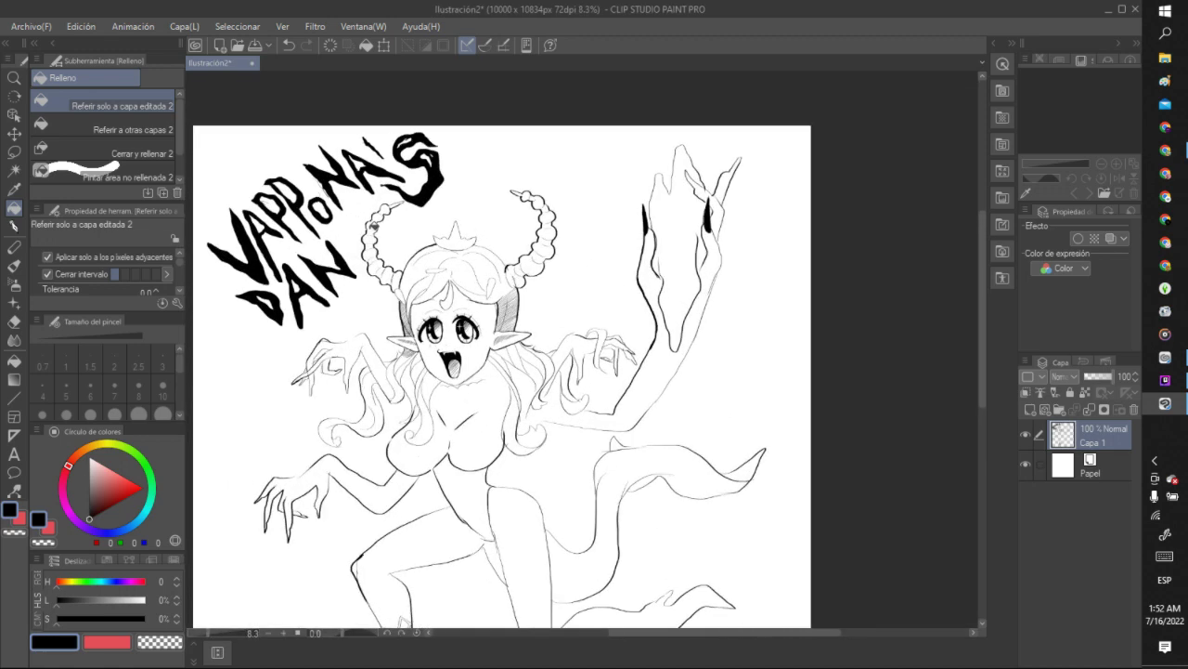
Examine the overall composition and the leg and tail outlines with the marker pen ready.
left_click(14, 226)
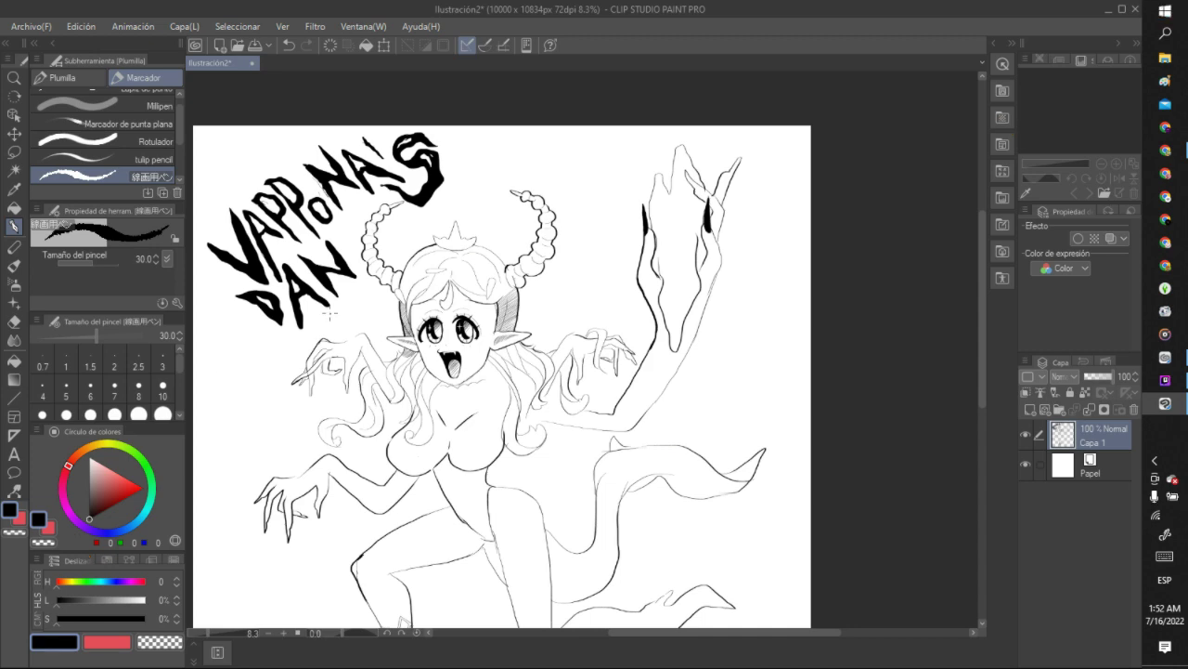
scroll(107, 390, "down", 3)
scroll(392, 436, "down", 4)
scroll(420, 499, "up", 4)
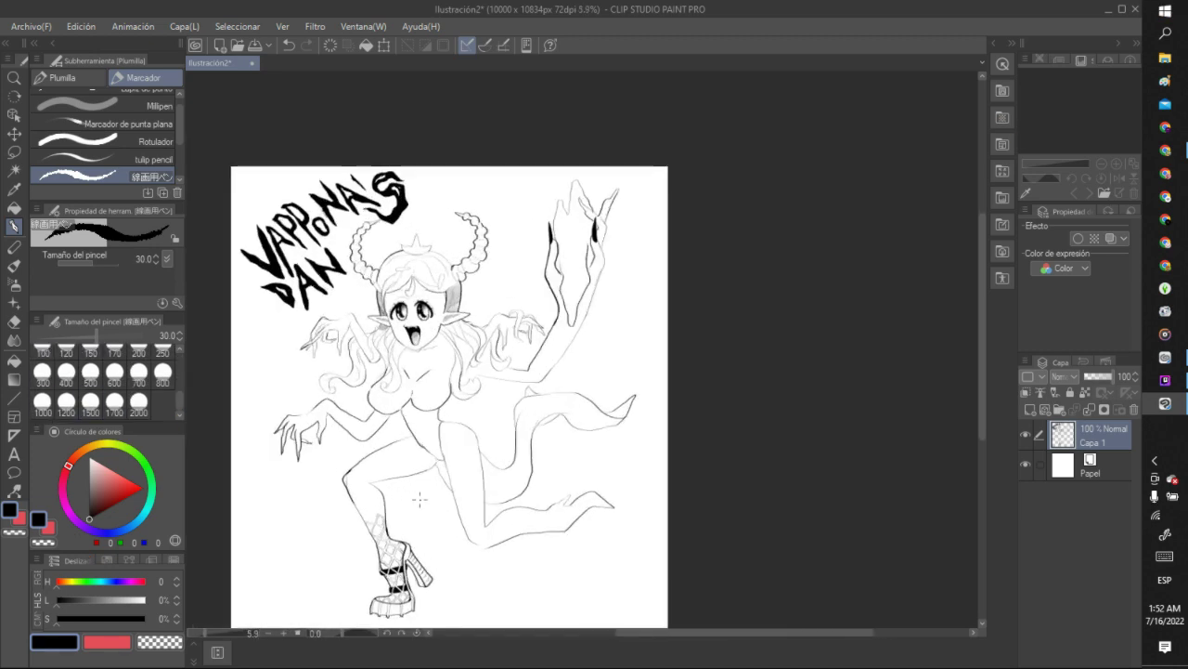
scroll(420, 501, "down", 1)
scroll(536, 578, "up", 4)
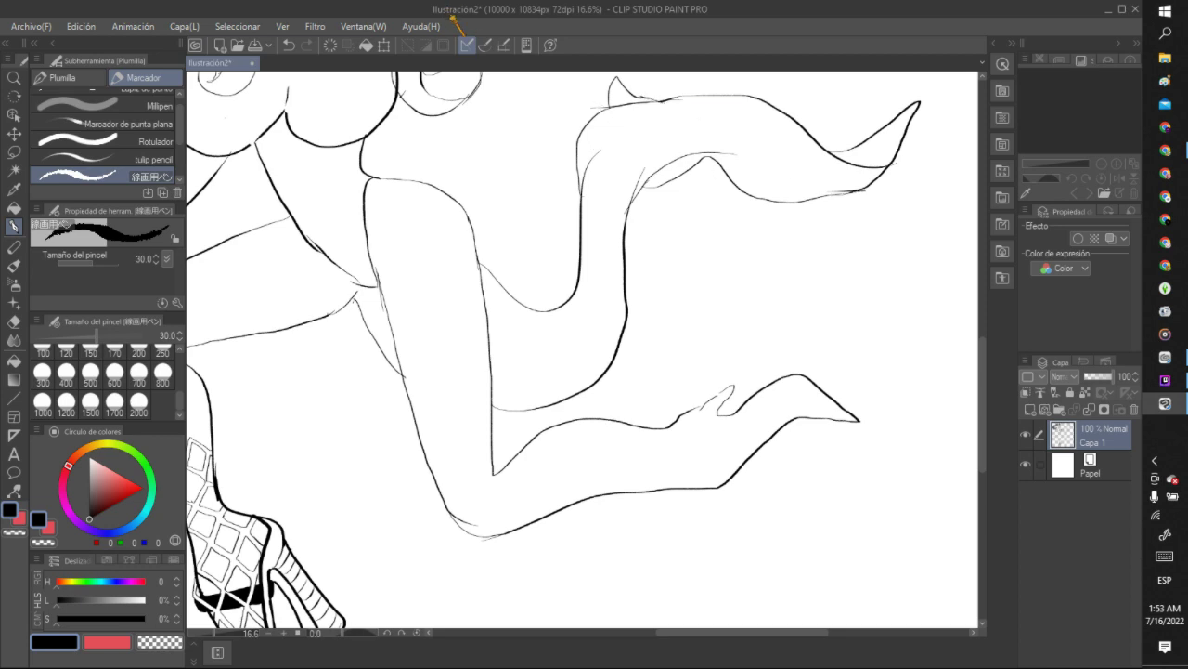
key("ctrl+minus")
key("ctrl+minus")
key("ctrl+minus")
key("ctrl+minus")
key("ctrl+minus")
Extend the raised arm's upper and lower outlines in black to the hair, and add a small curve beside the hair strand.
scroll(504, 335, "up", 5)
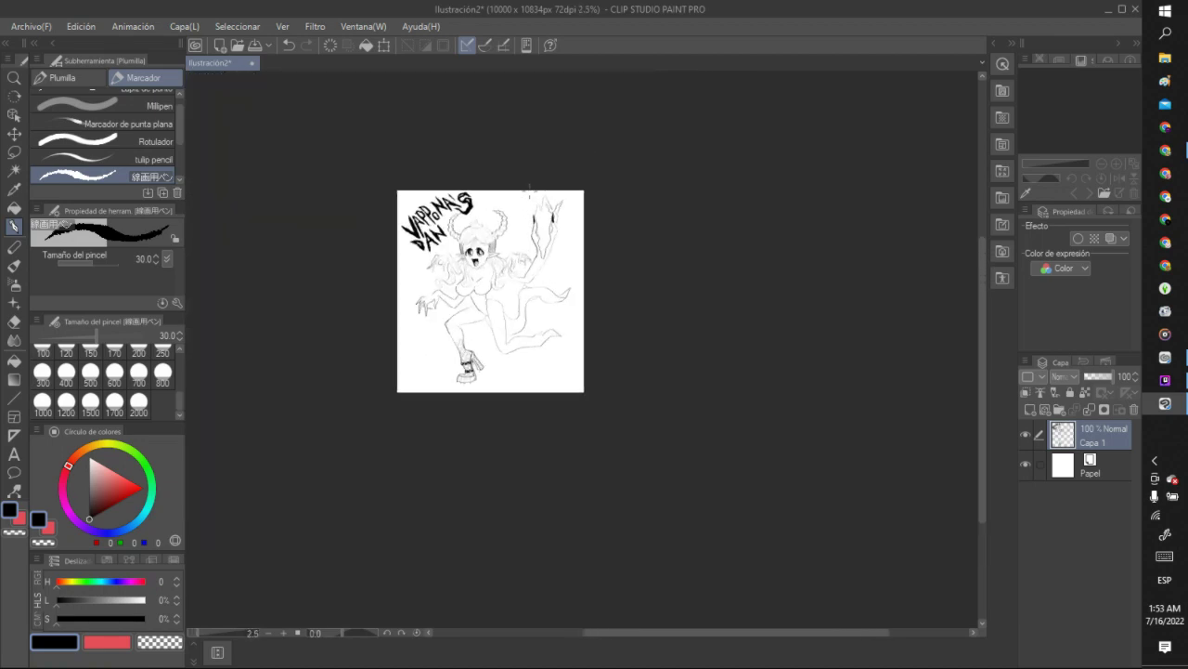
scroll(504, 334, "up", 3)
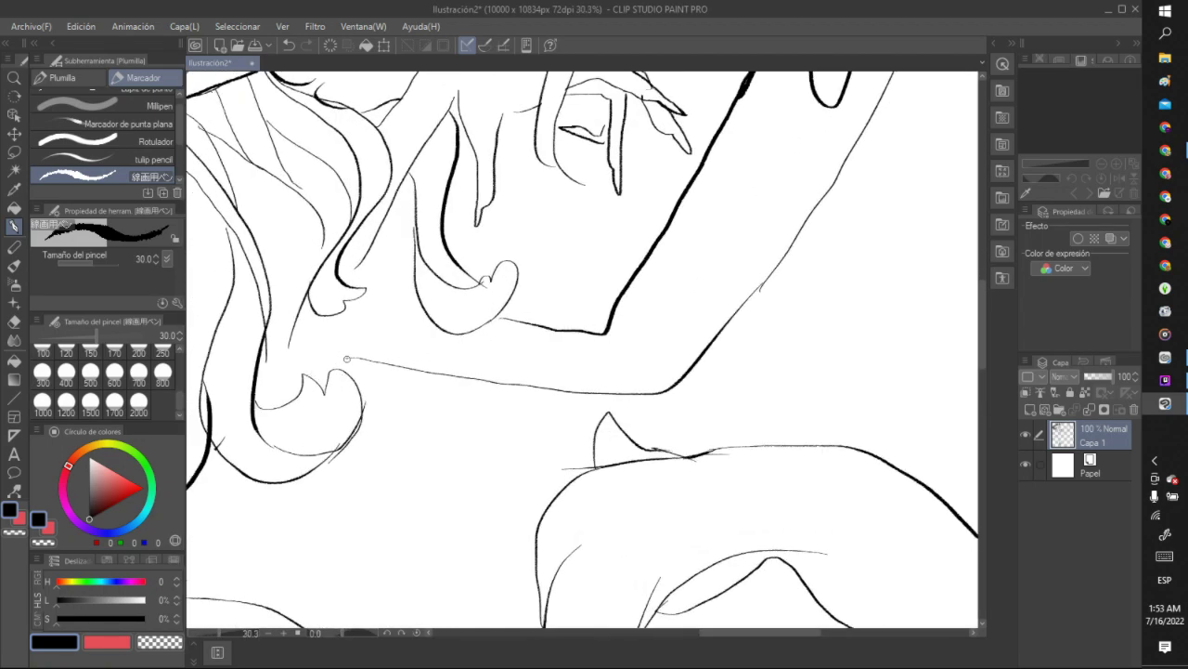
mouse_move(302, 303)
left_mouse_down()
mouse_move(319, 342)
mouse_move(368, 366)
mouse_move(355, 375)
mouse_move(391, 364)
left_mouse_up()
mouse_move(351, 272)
left_mouse_down()
mouse_move(354, 304)
mouse_move(420, 306)
left_mouse_up()
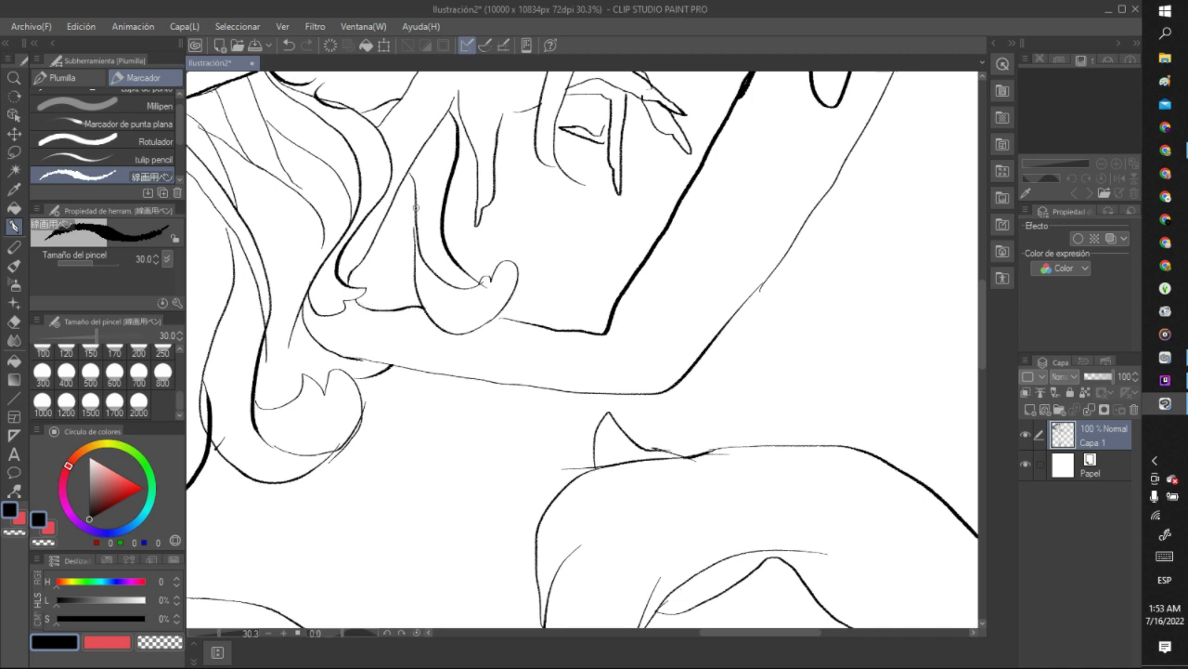
left_click_drag(415, 227, 414, 271)
scroll(495, 307, "down", 5)
scroll(492, 306, "up", 6)
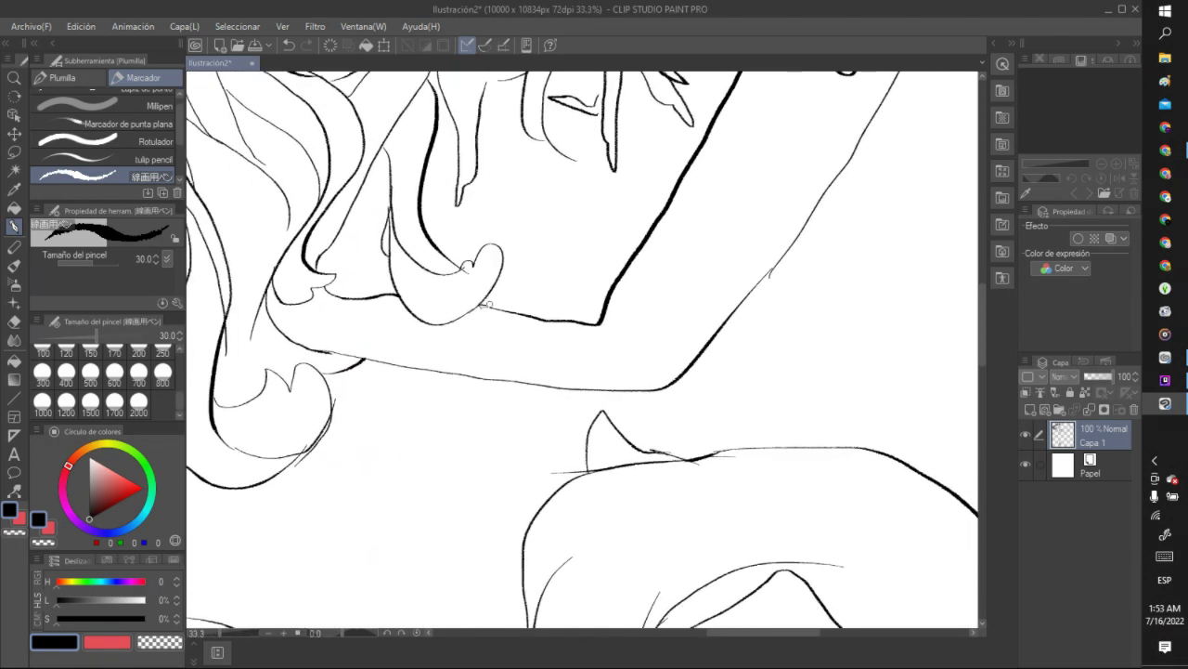
Try to cover the junction between the hair curl and the raised arm's upper outline with a black dab, and undo it.
scroll(487, 307, "up", 8)
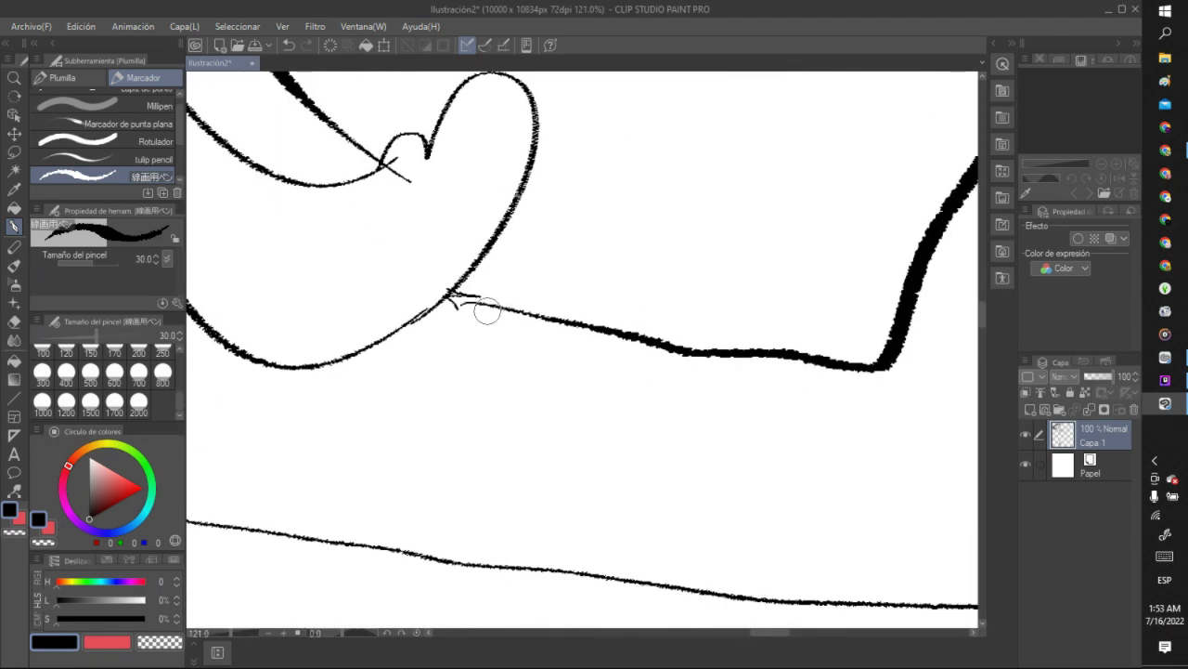
scroll(487, 312, "up", 1)
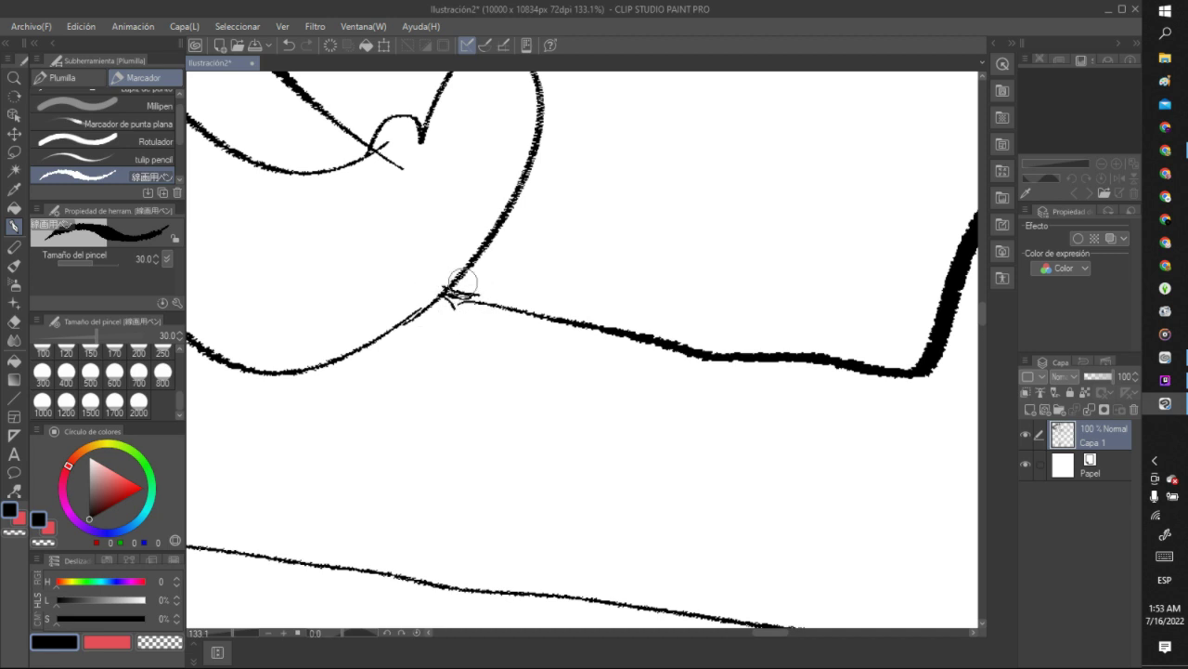
left_click(464, 293)
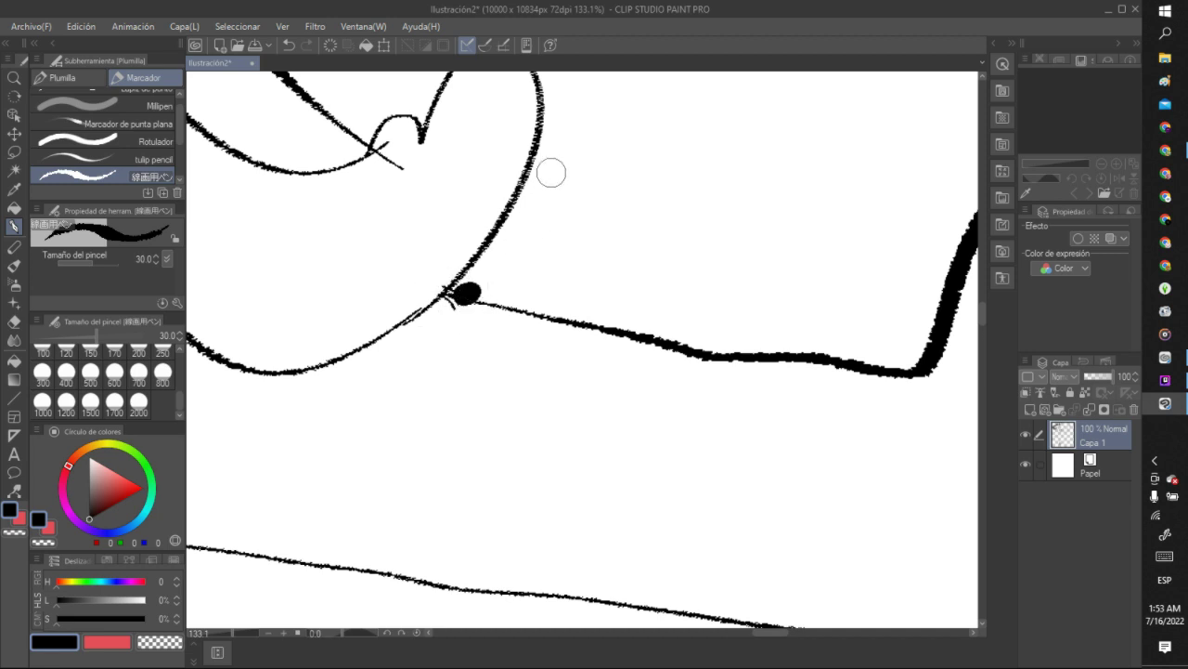
left_click(289, 45)
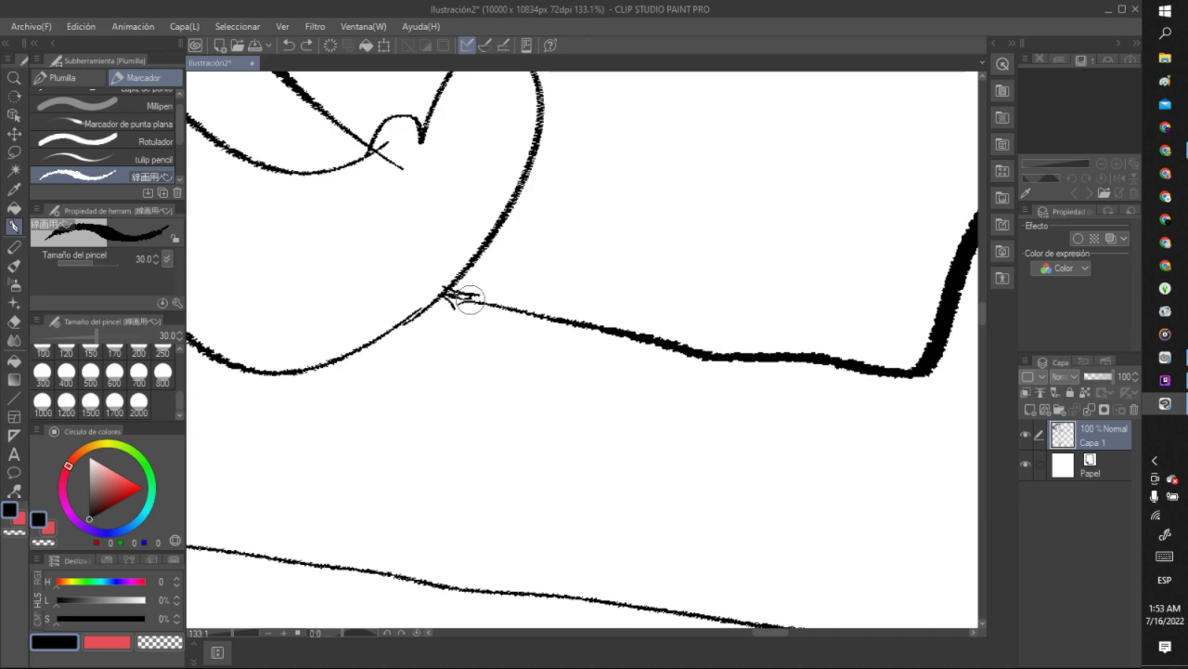
scroll(413, 148, "down", 8)
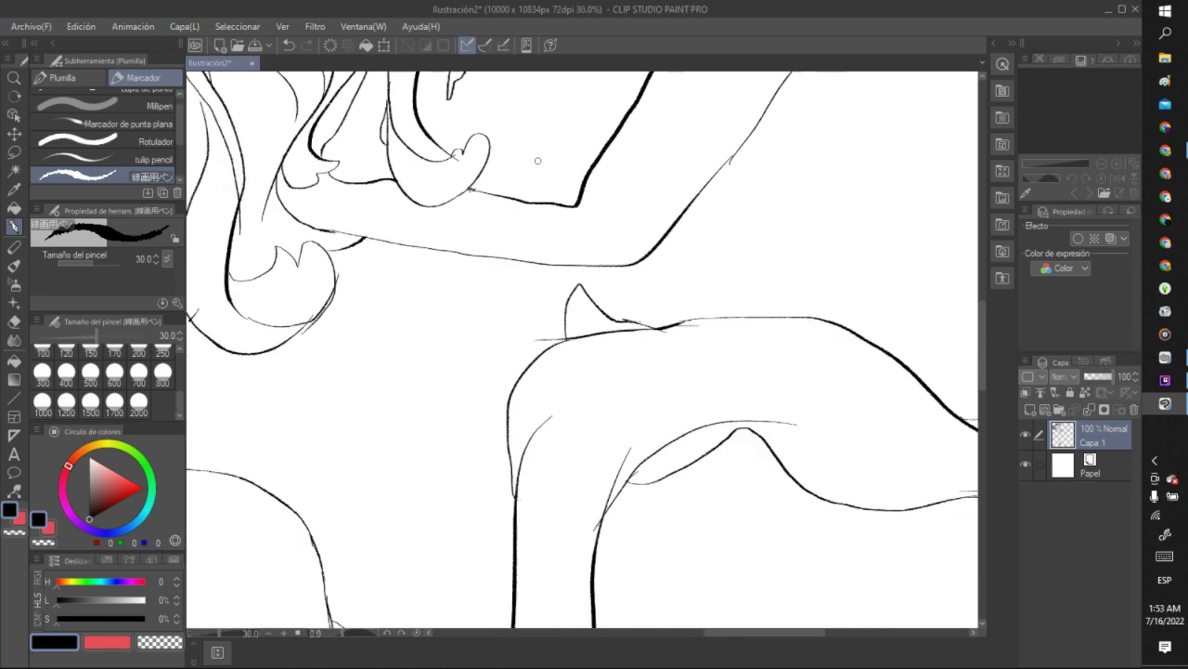
scroll(538, 160, "down", 8)
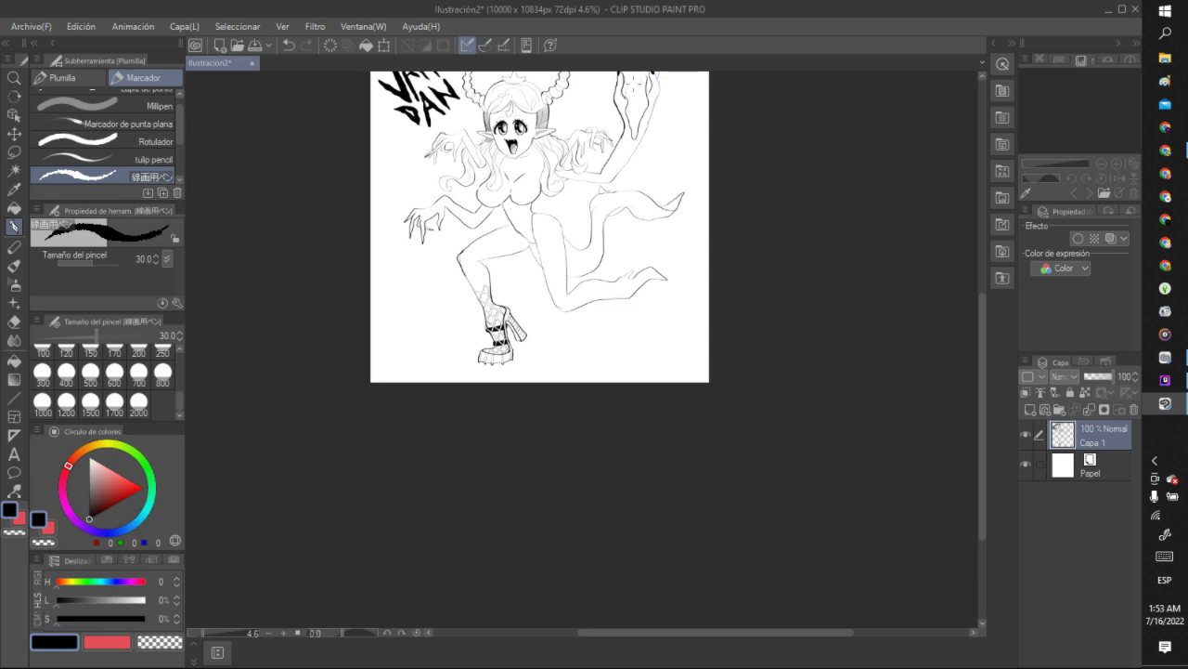
Examine the raised arm, its clawed hand and the surrounding outlines for unfinished lines.
scroll(665, 121, "up", 5)
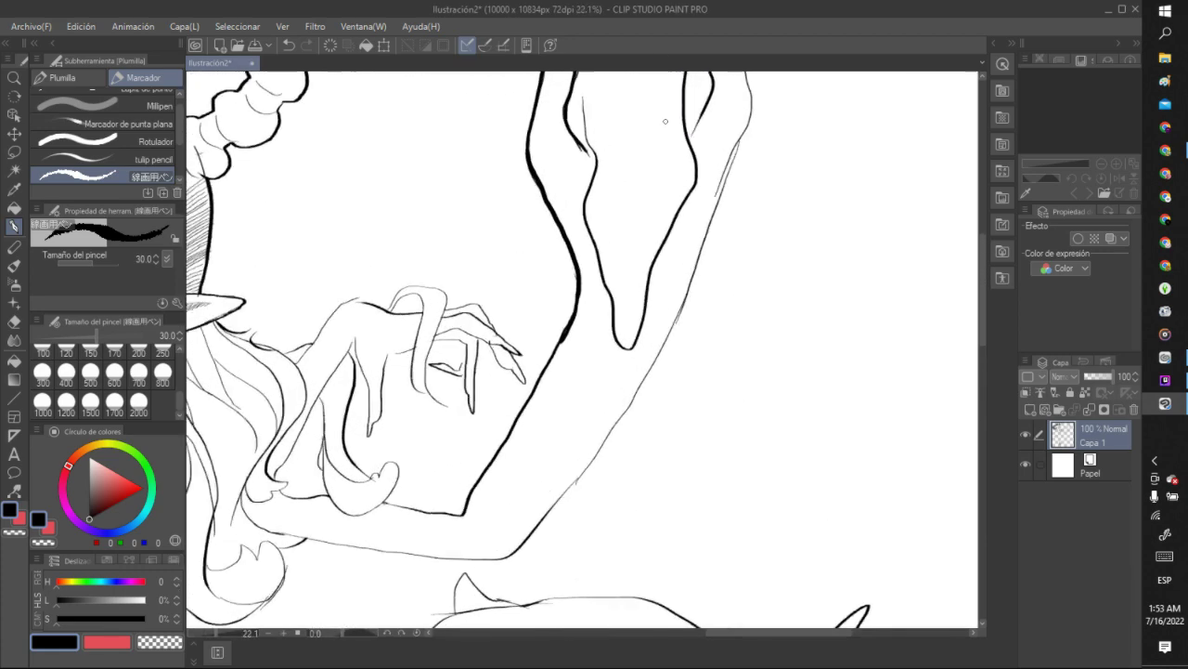
scroll(666, 121, "down", 8)
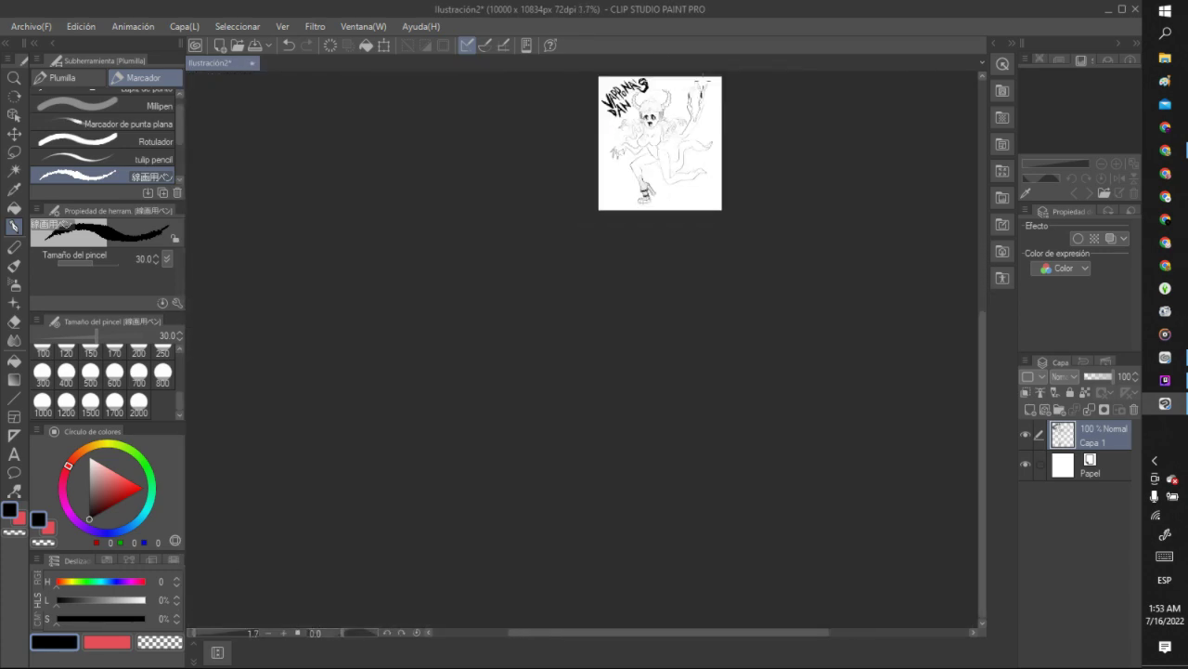
scroll(735, 175, "up", 6)
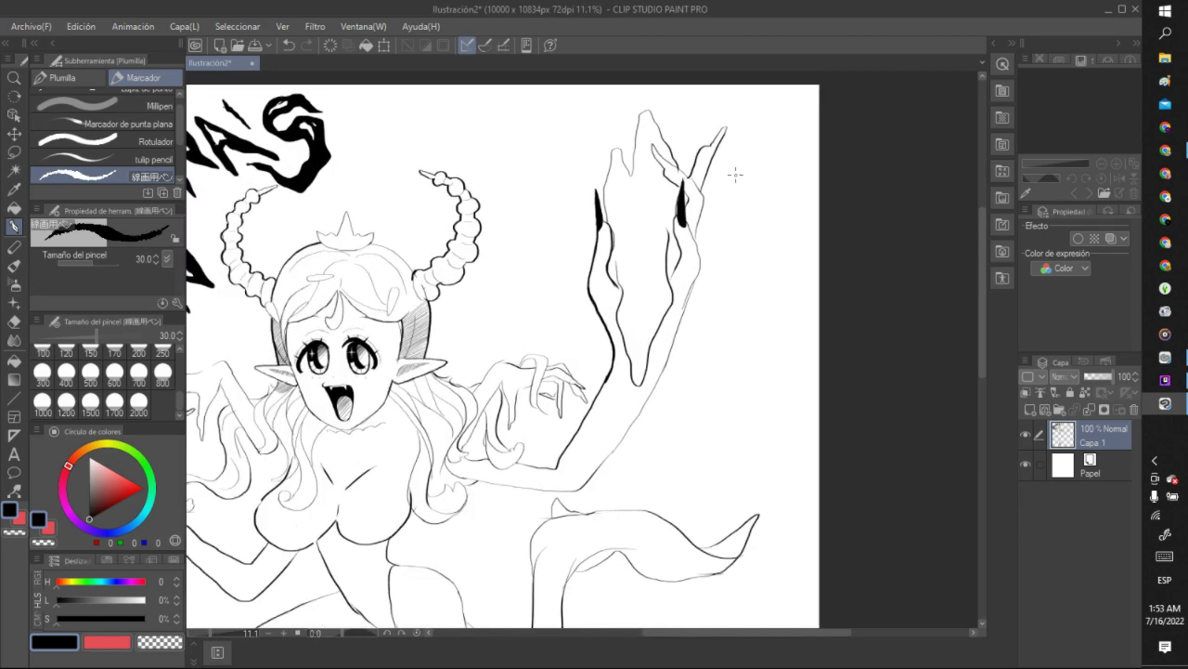
scroll(736, 175, "up", 3)
scroll(697, 257, "down", 4)
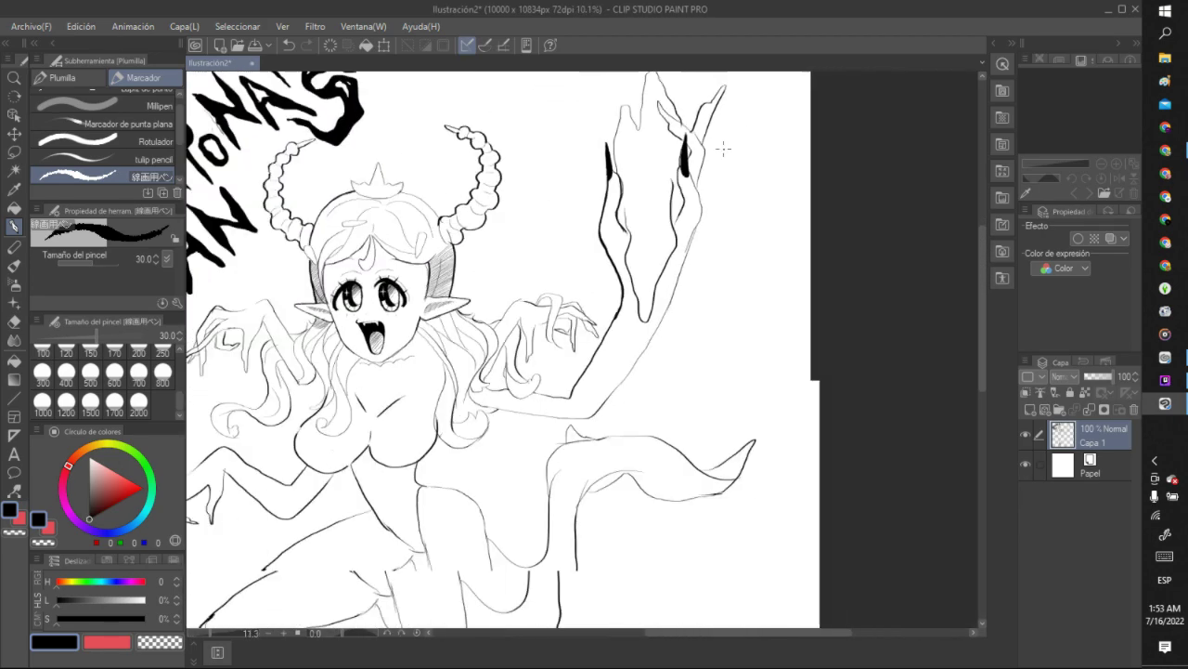
scroll(723, 148, "up", 3)
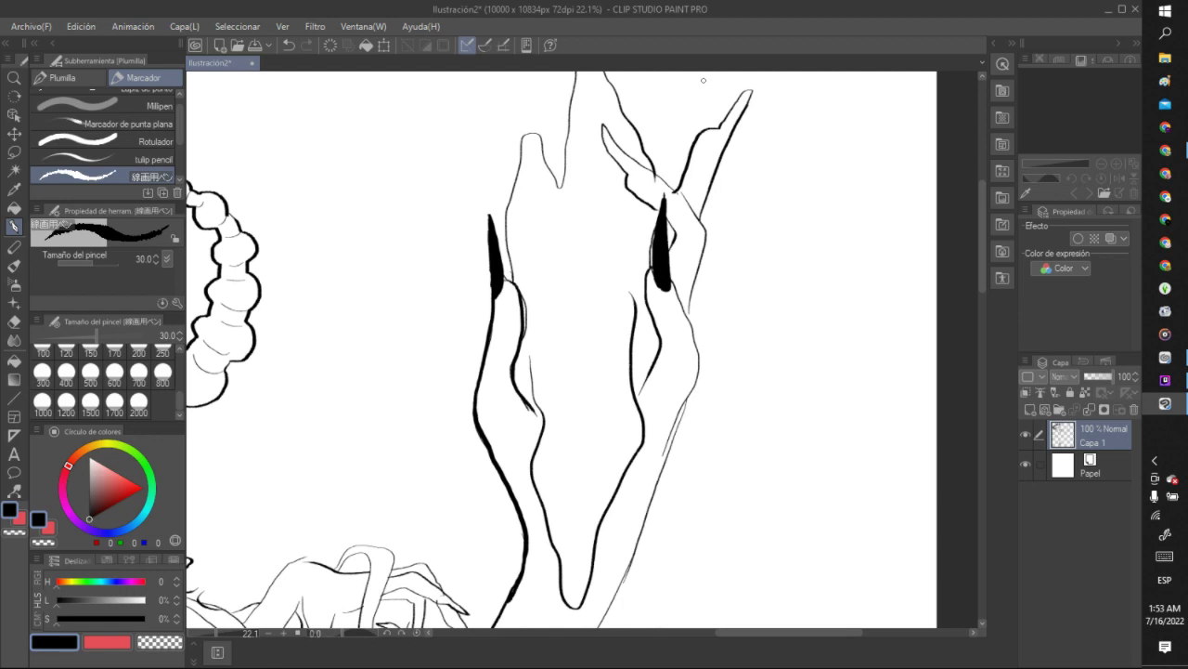
scroll(703, 80, "up", 2)
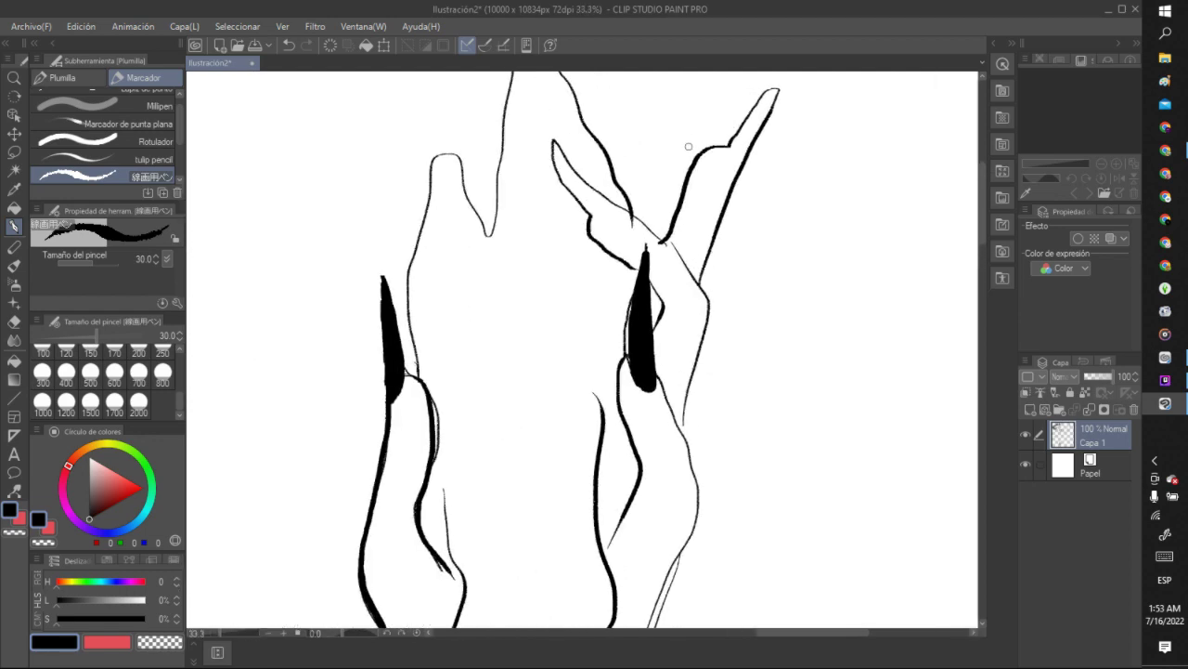
scroll(688, 146, "down", 3)
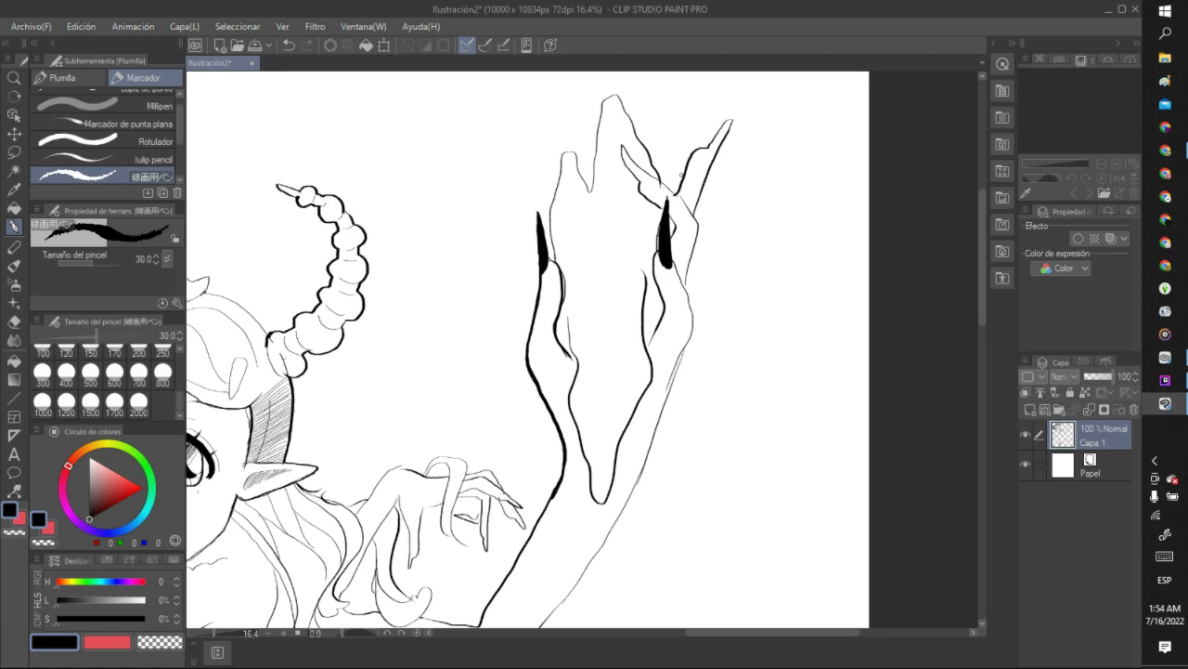
scroll(683, 174, "down", 4)
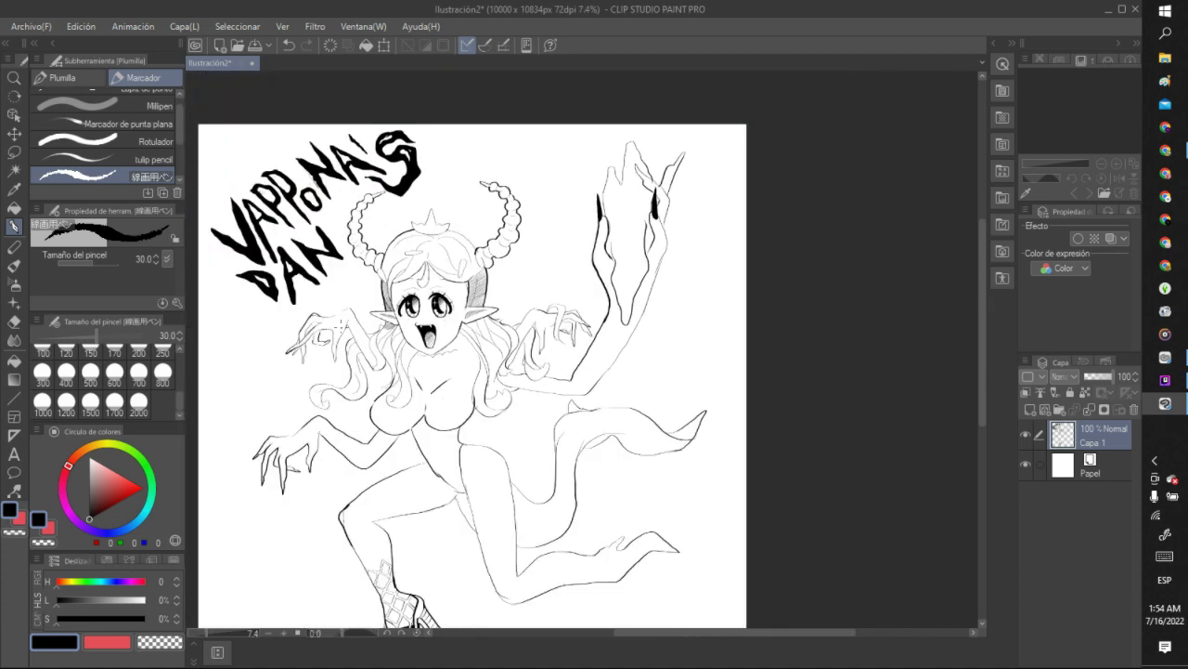
Bridge the gap in the upper outline of the hand below the title with a short black stroke.
scroll(313, 326, "up", 7)
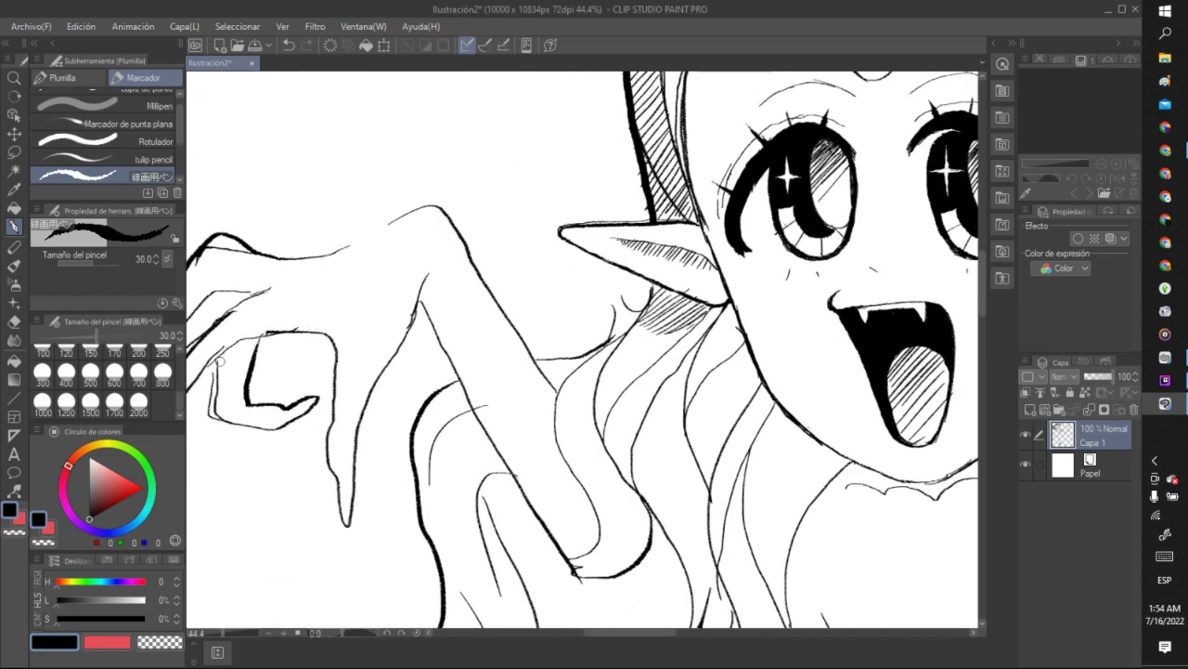
left_click_drag(332, 249, 390, 220)
scroll(704, 461, "down", 5)
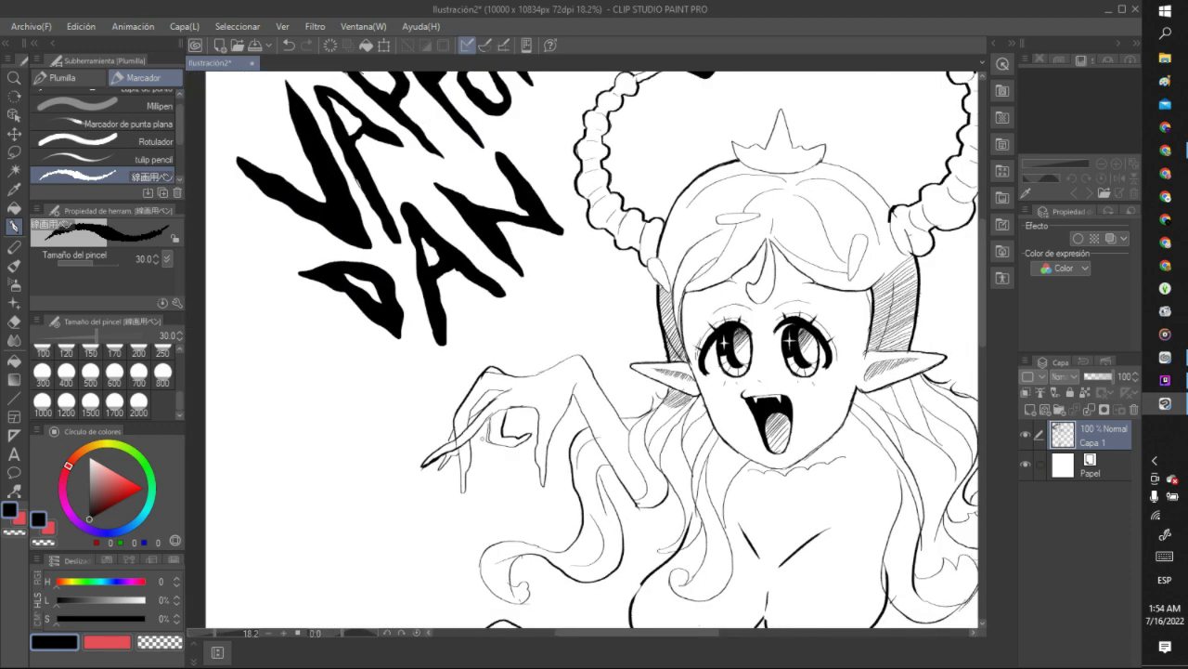
Examine the whole illustration, checking the hands, hair, body and tail outlines against the title lettering.
scroll(918, 267, "down", 8)
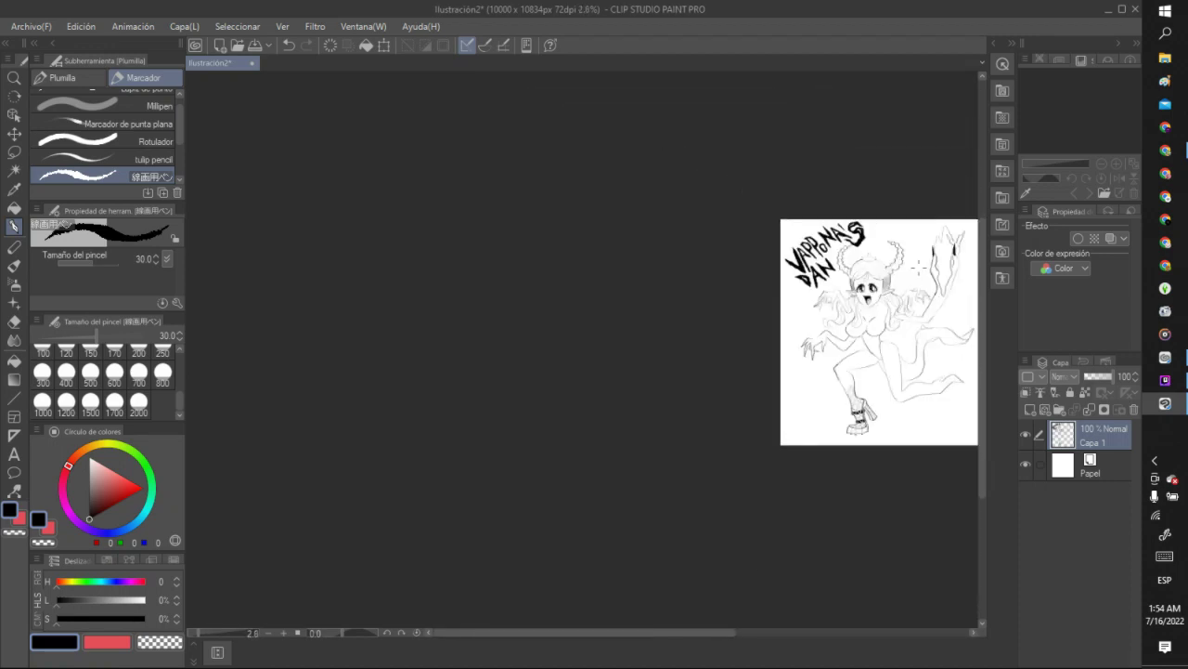
scroll(918, 268, "down", 2)
scroll(918, 268, "up", 6)
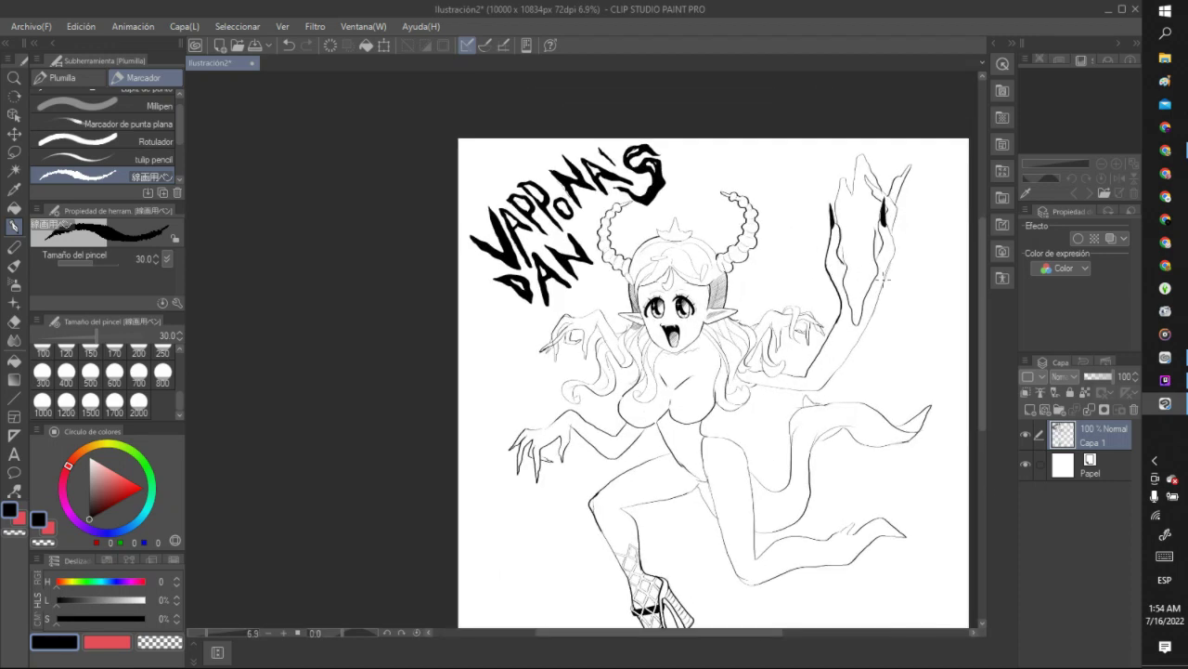
scroll(885, 277, "up", 1)
scroll(798, 317, "up", 8)
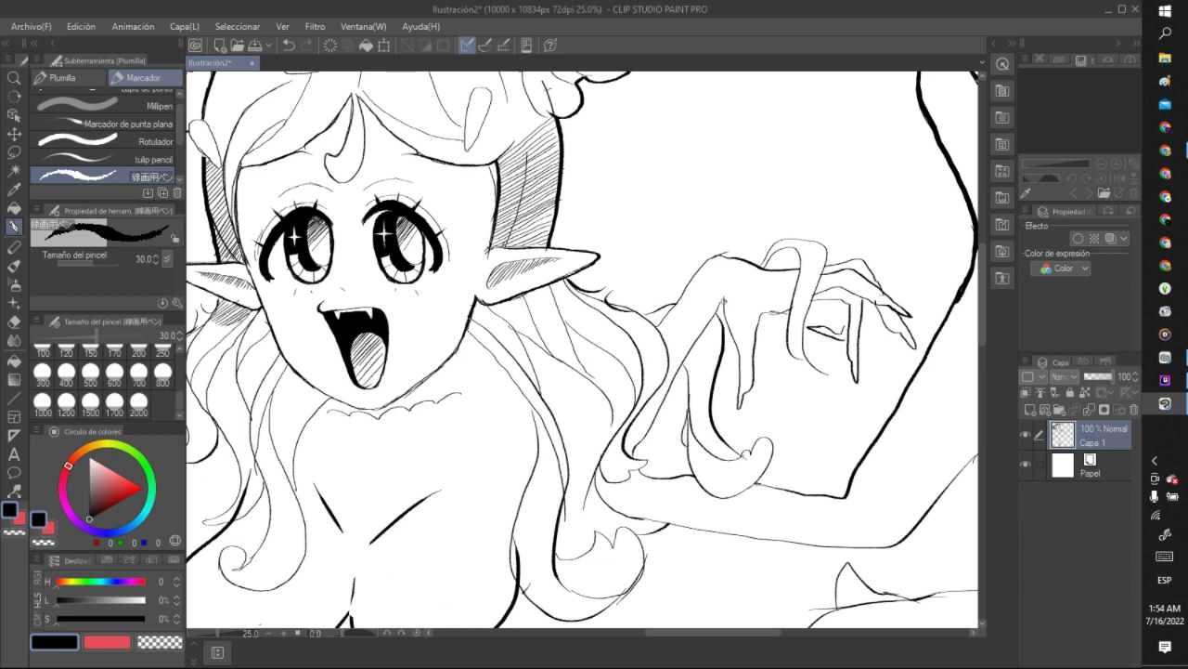
scroll(712, 324, "down", 10)
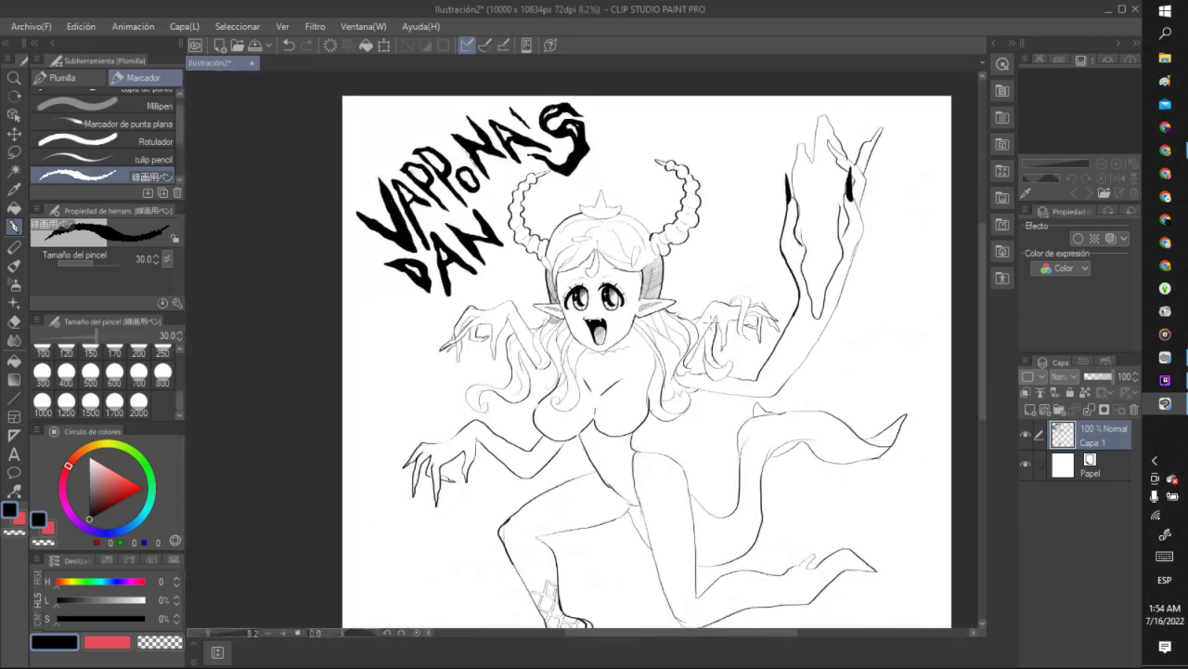
scroll(642, 347, "up", 6)
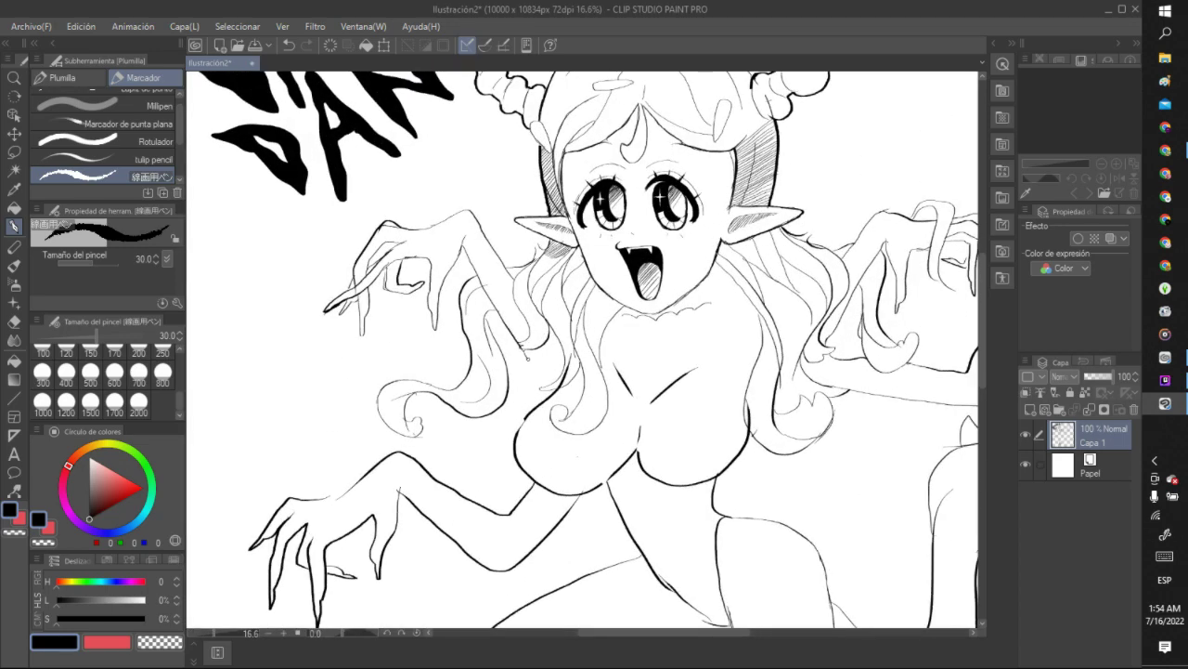
scroll(856, 307, "down", 8)
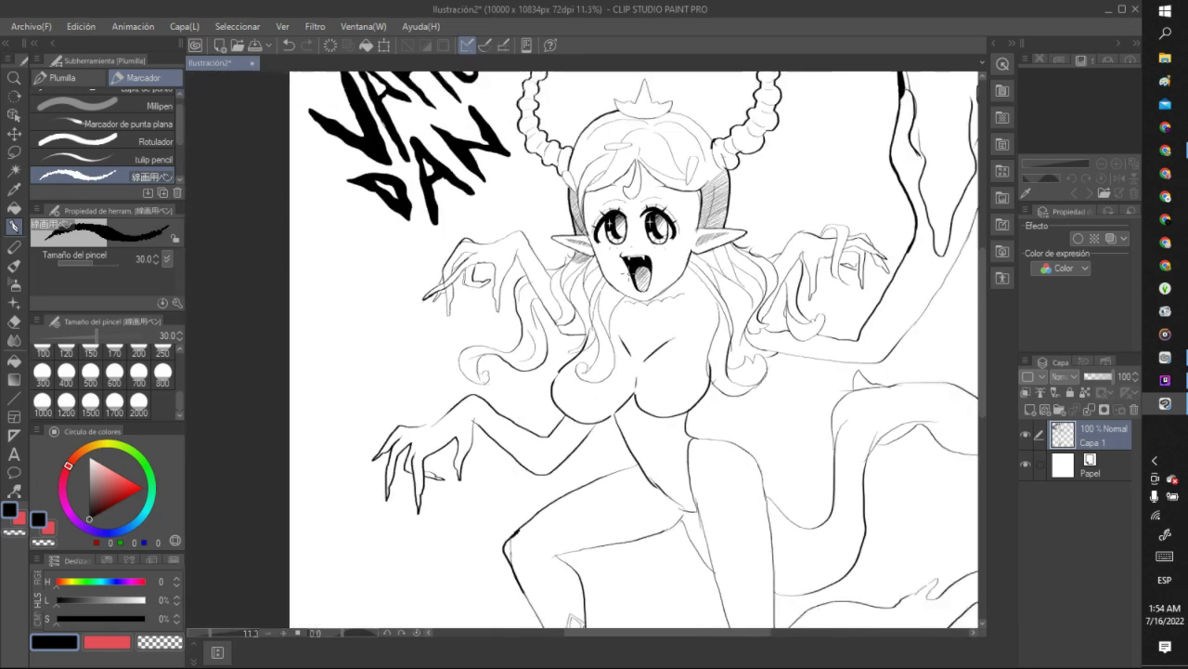
scroll(856, 308, "up", 3)
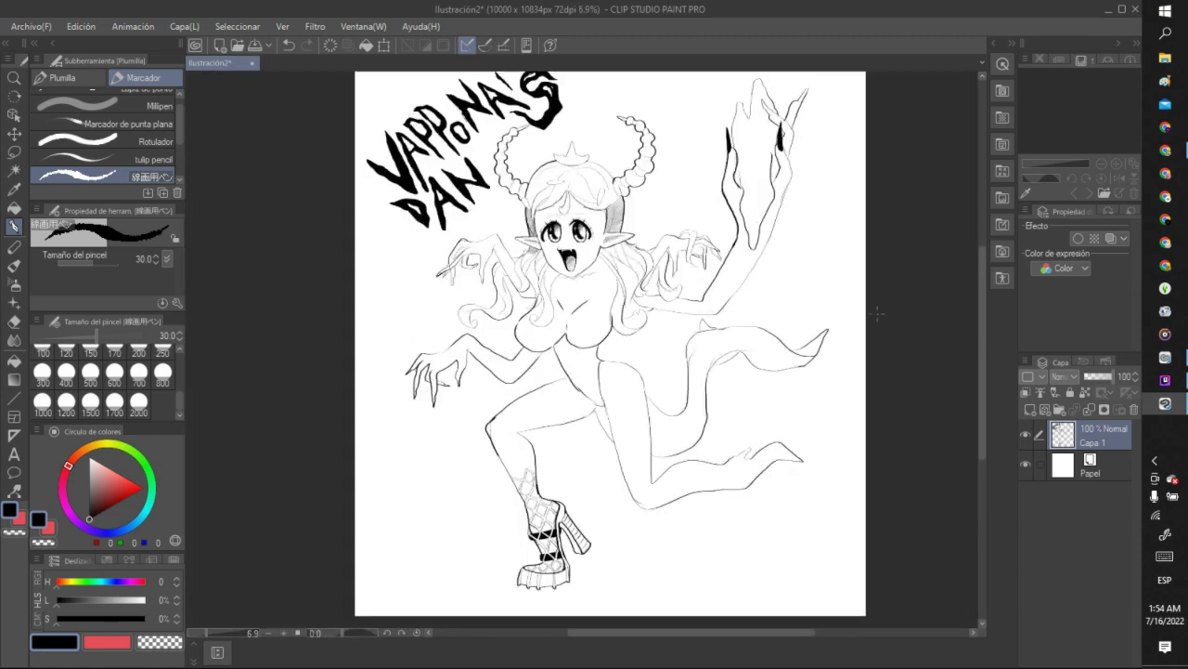
scroll(882, 288, "down", 2)
scroll(945, 259, "up", 2)
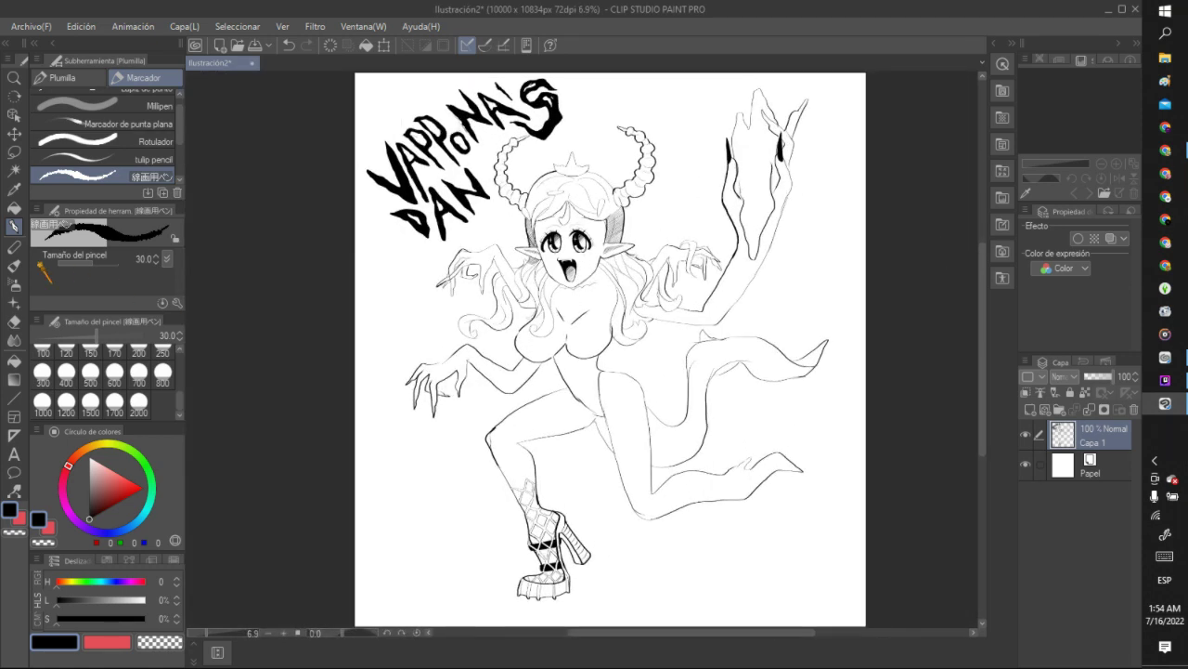
Try a medium grey (RGB 176, 176, 176) fill on the background around the figure, and undo it.
left_click(14, 208)
mouse_move(85, 506)
left_mouse_down()
mouse_move(98, 483)
mouse_move(89, 477)
left_mouse_up()
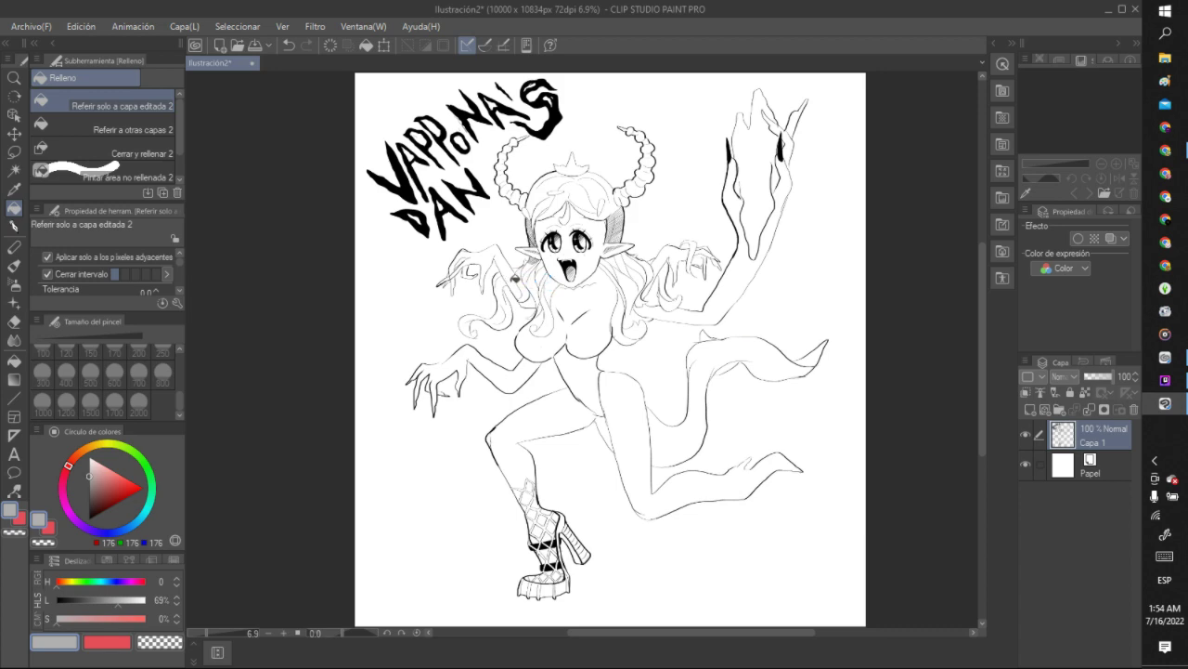
left_click(516, 276)
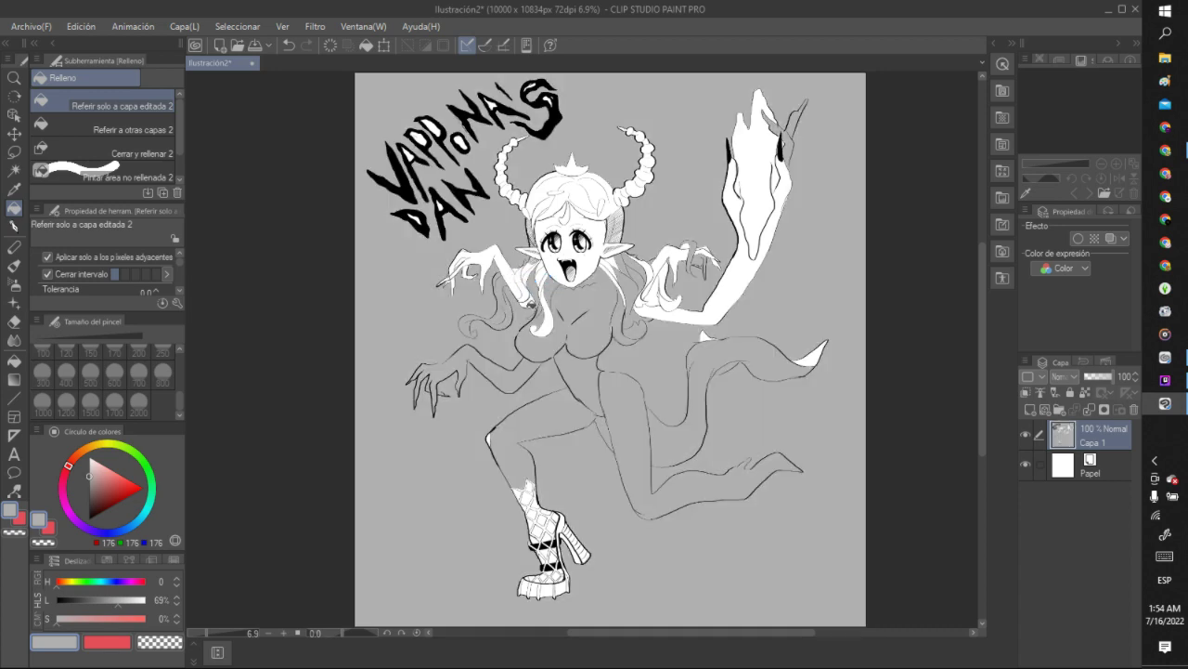
scroll(520, 295, "down", 3)
scroll(581, 289, "up", 3)
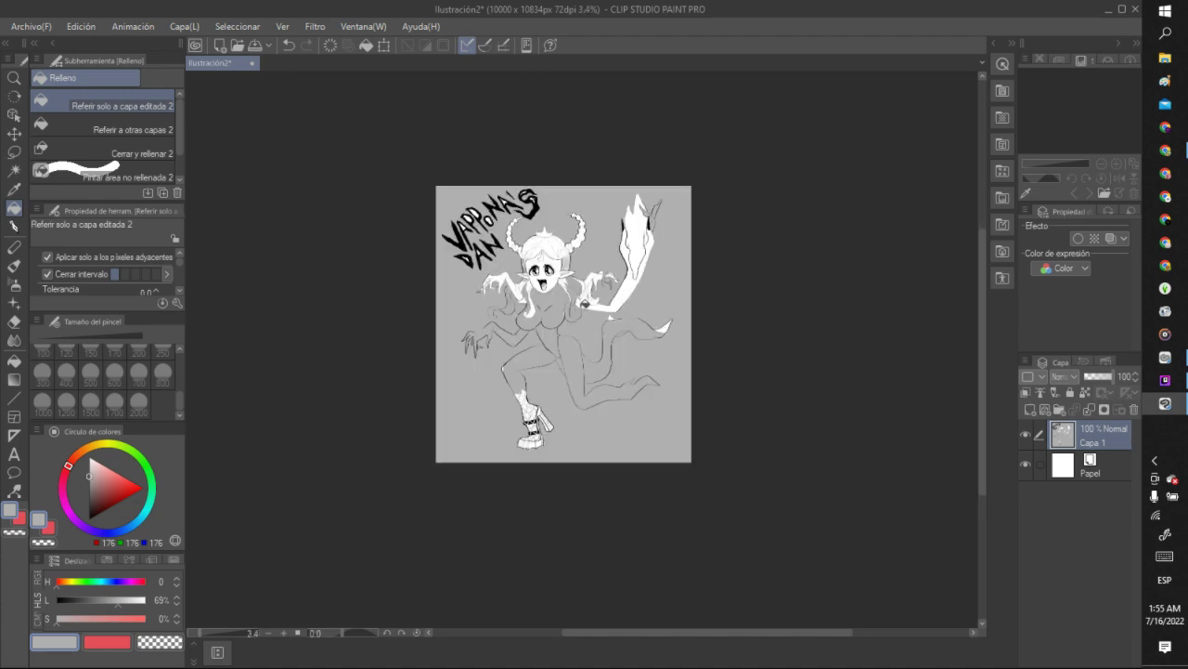
scroll(508, 219, "up", 1)
scroll(509, 219, "down", 3)
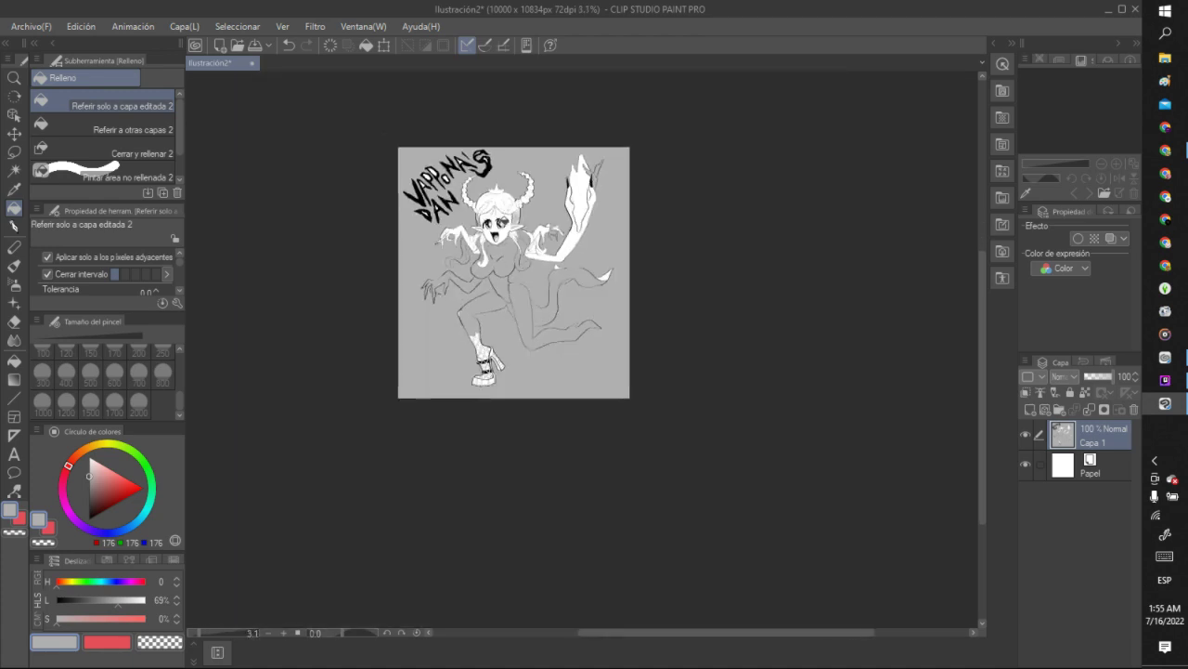
scroll(473, 228, "up", 3)
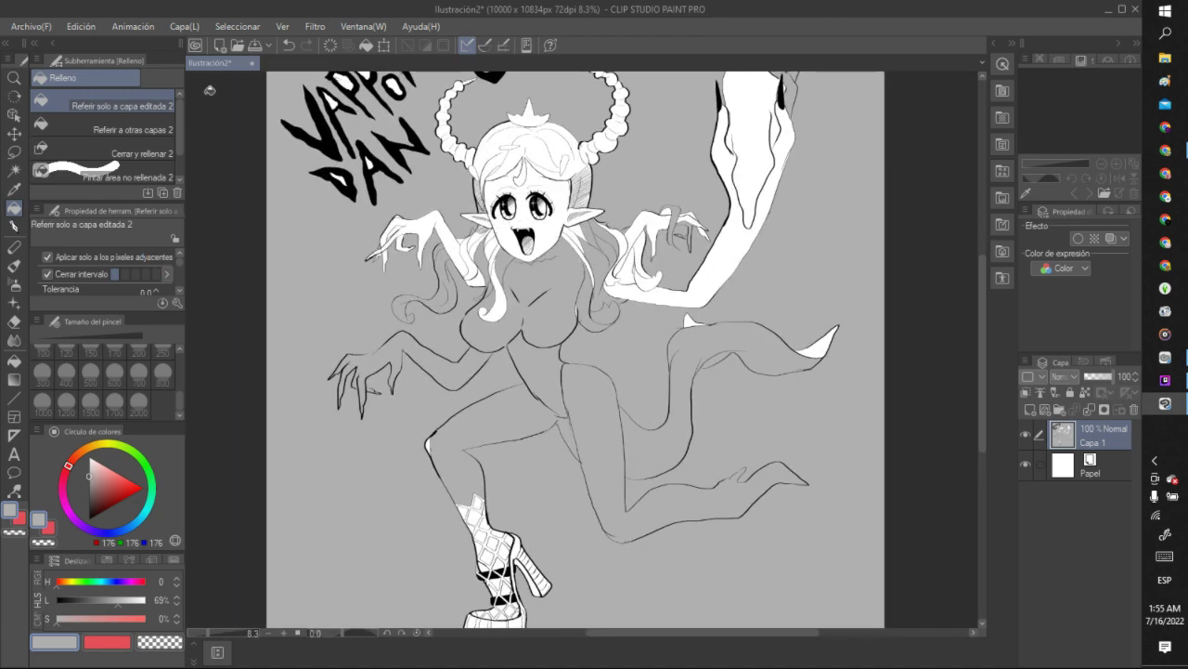
key("ctrl+z")
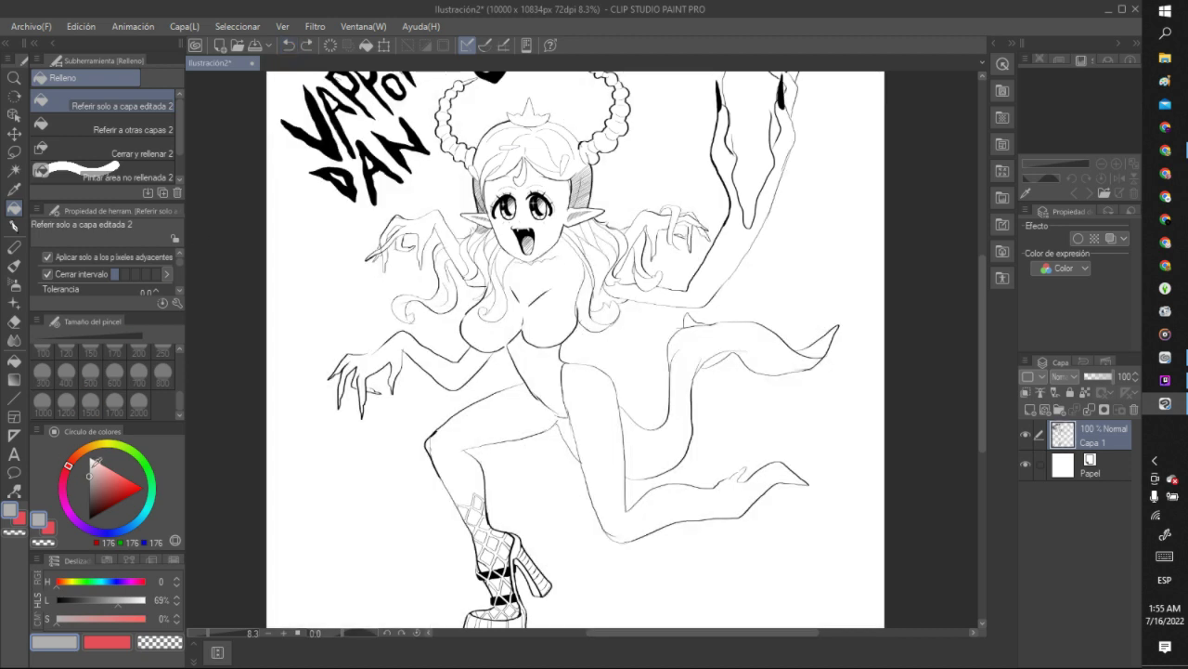
Set the drawing colour to a very light grey (RGB 233, 233, 233).
left_click(93, 465)
left_click(89, 462)
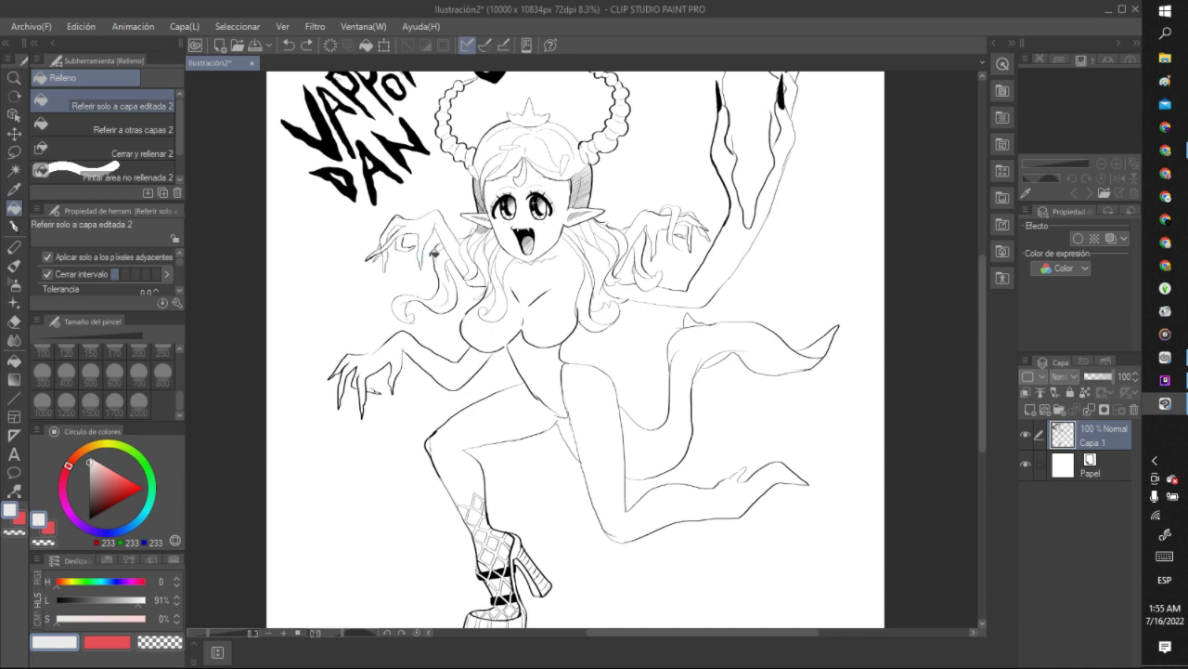
Try the light grey fill on the line-art layer's background, review the whole figure against it, and undo the fill.
left_click(434, 253)
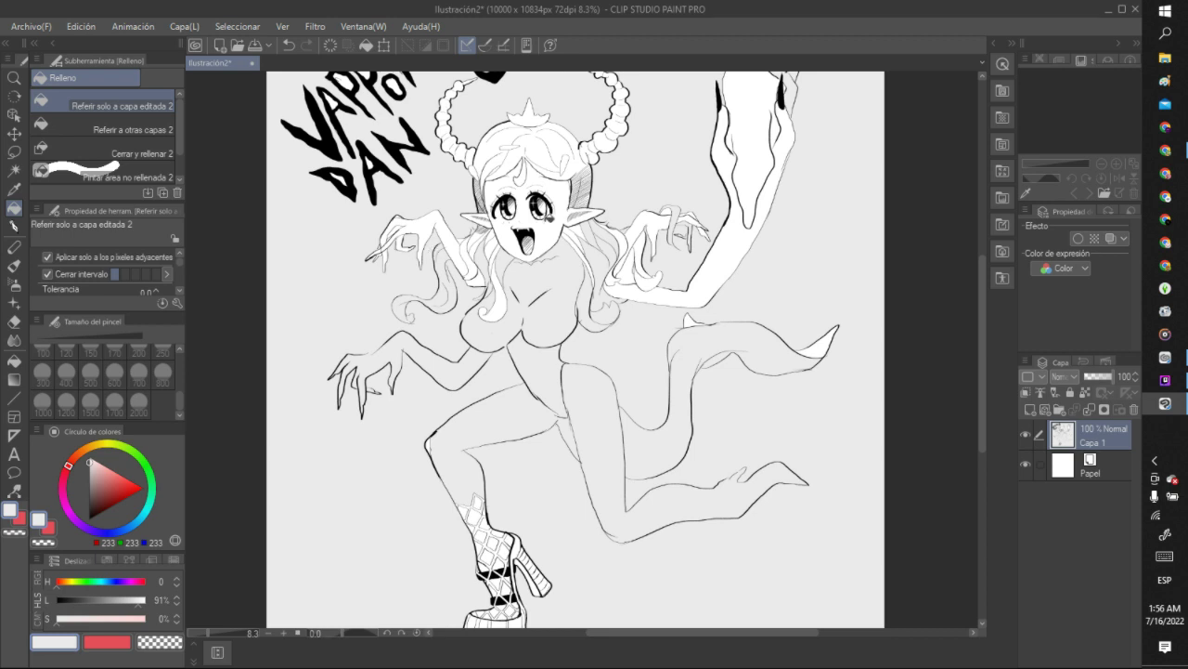
scroll(555, 208, "down", 1)
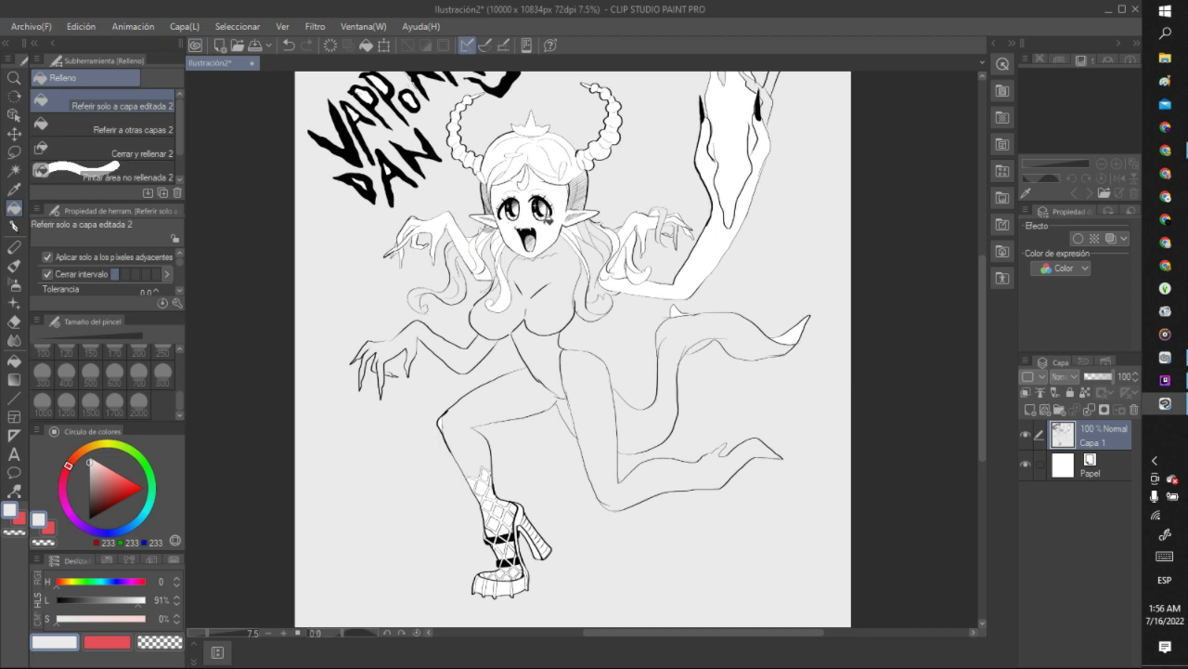
scroll(884, 240, "down", 1)
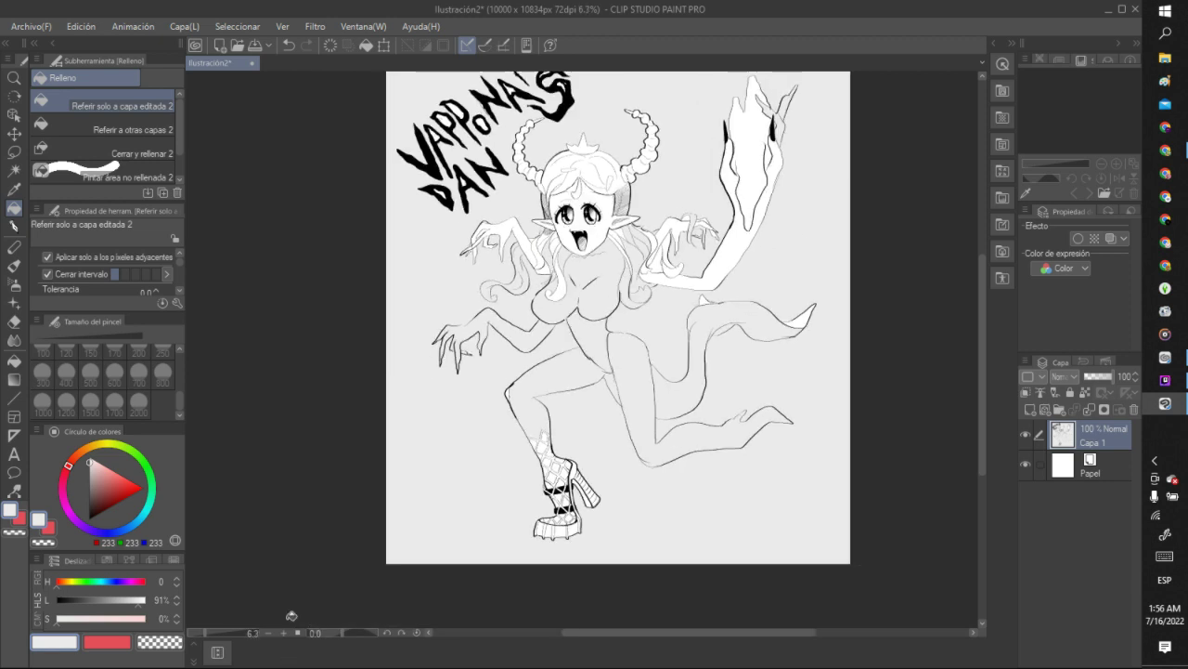
scroll(260, 486, "down", 2)
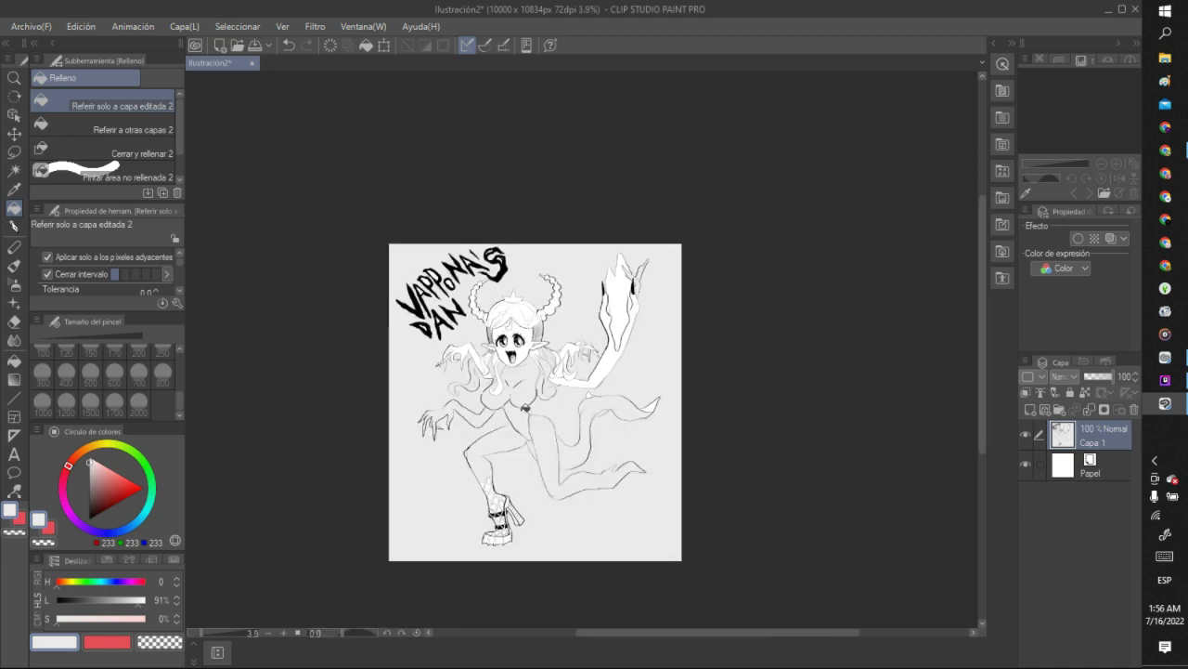
scroll(513, 474, "up", 3)
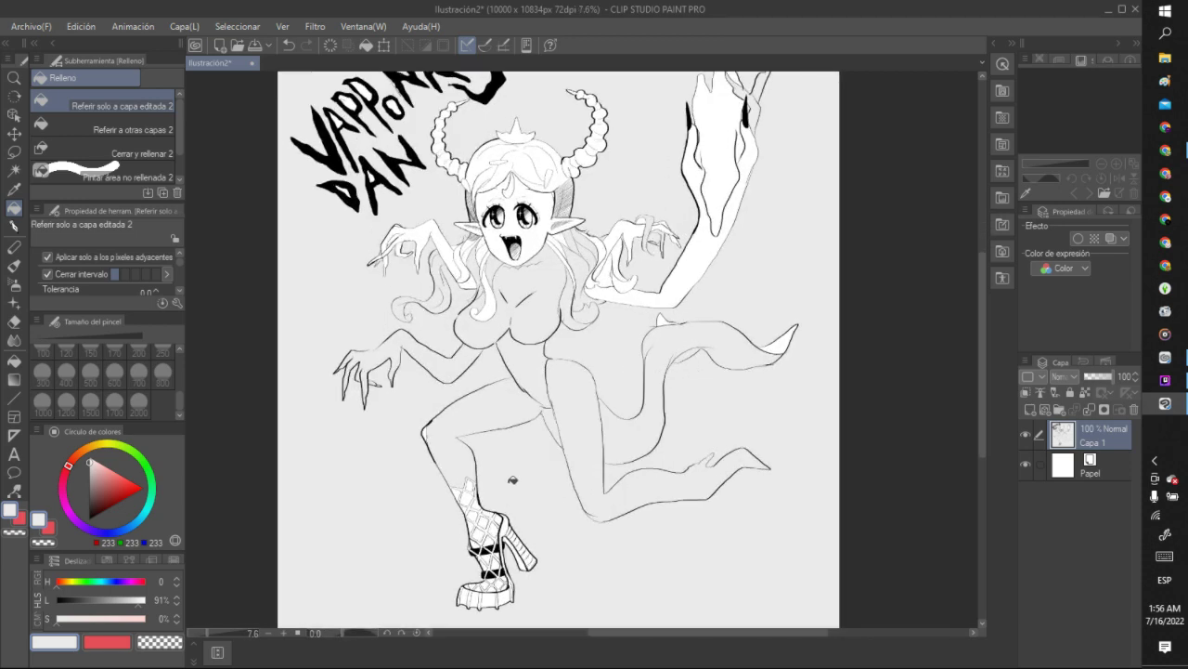
scroll(514, 480, "down", 1)
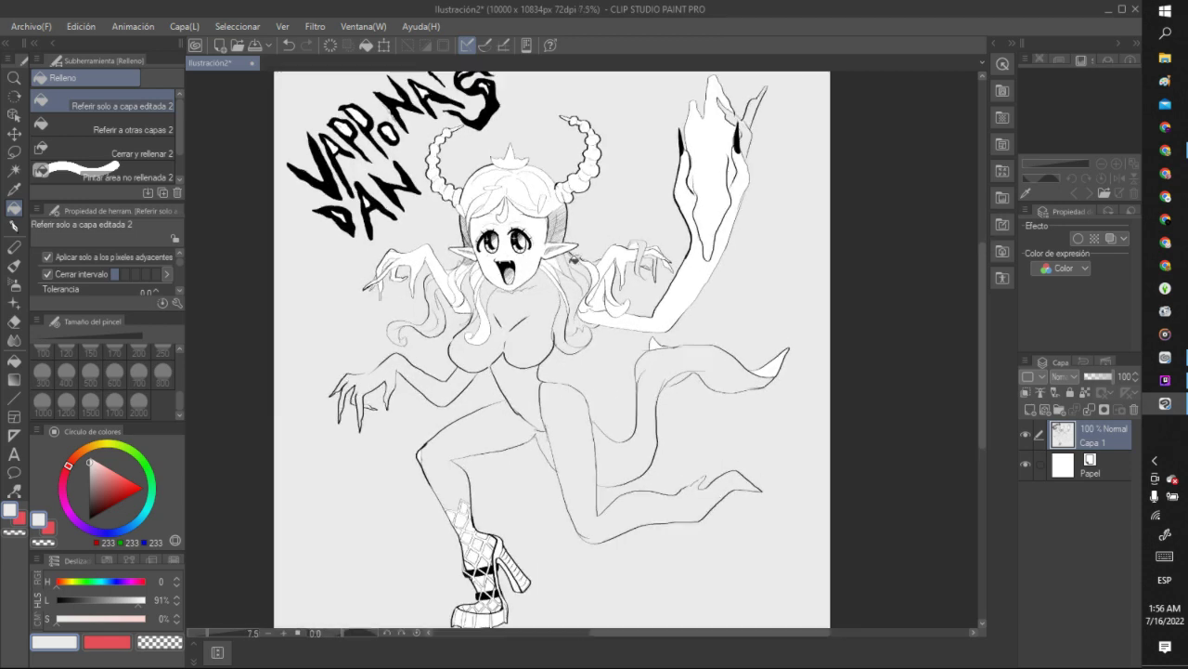
scroll(566, 278, "down", 1)
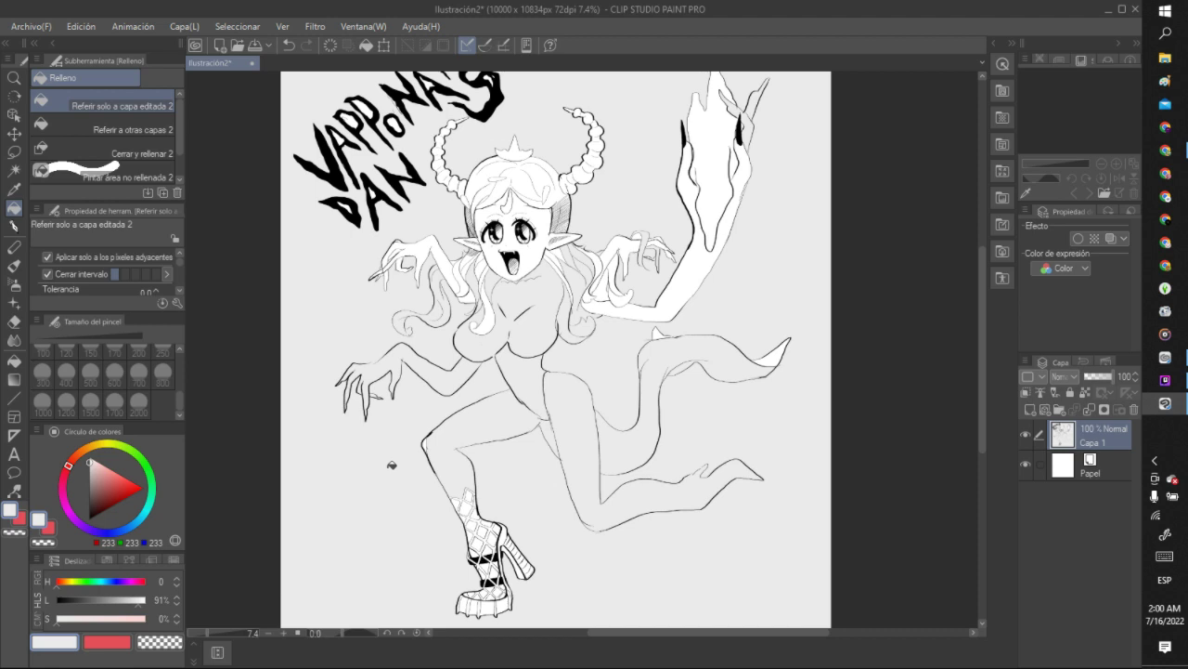
left_click(390, 466)
left_click(288, 44)
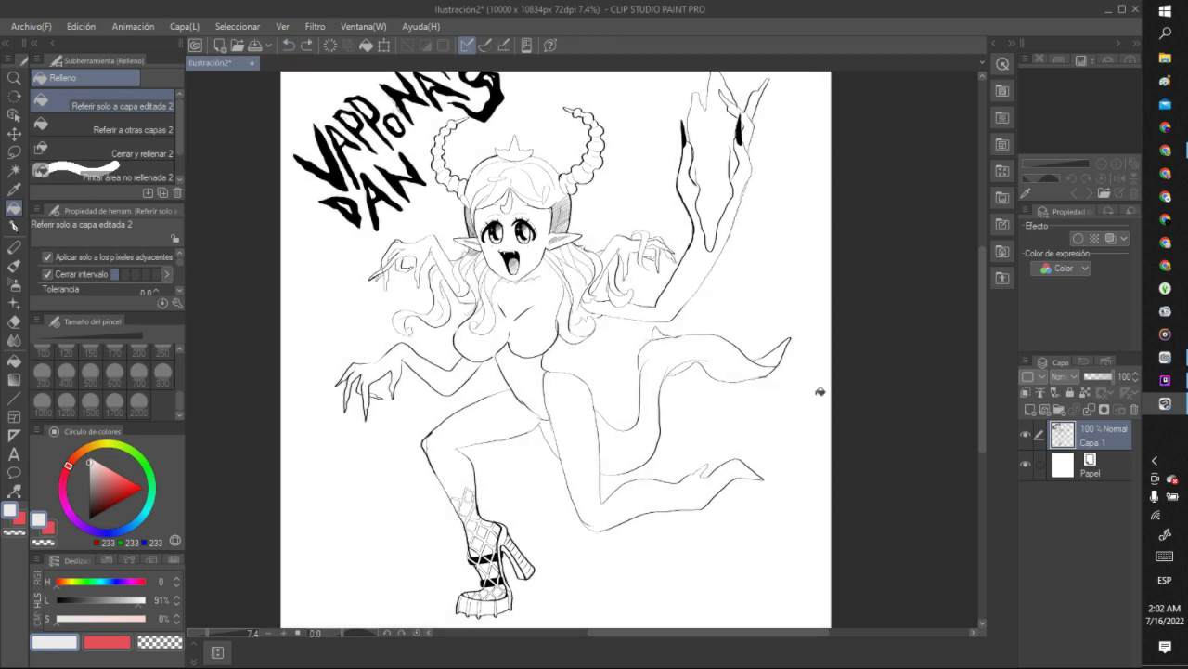
Add a new raster layer above the line-art layer and fill it entirely with the light grey.
left_click(1030, 409)
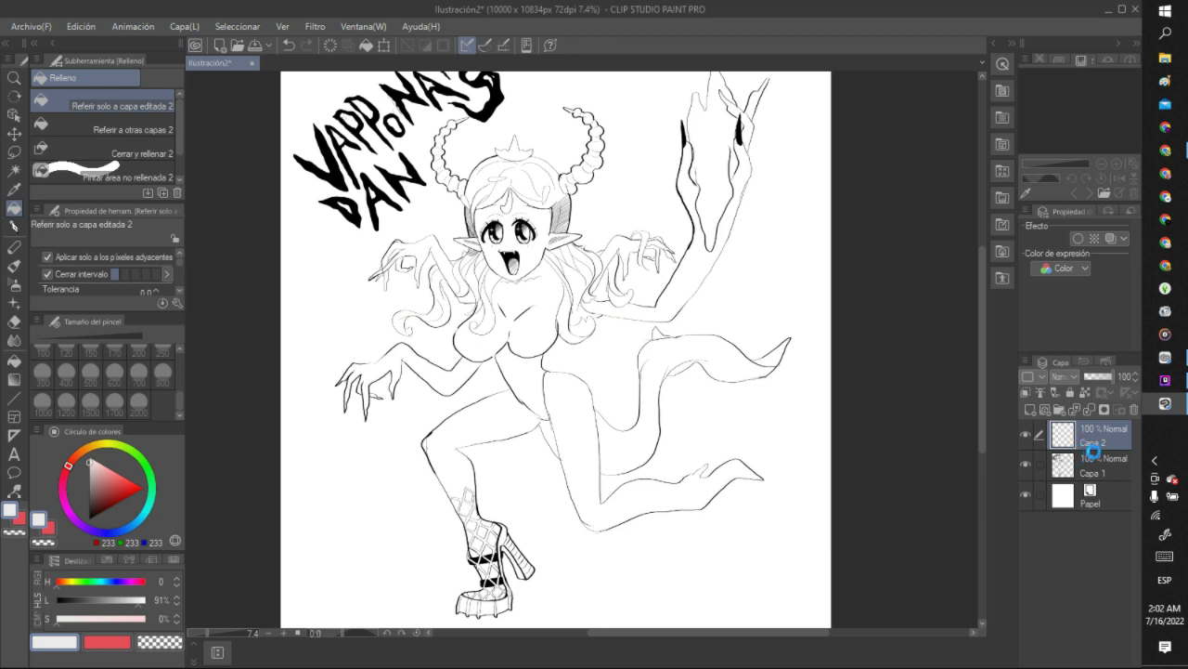
key("alt+BackSpace")
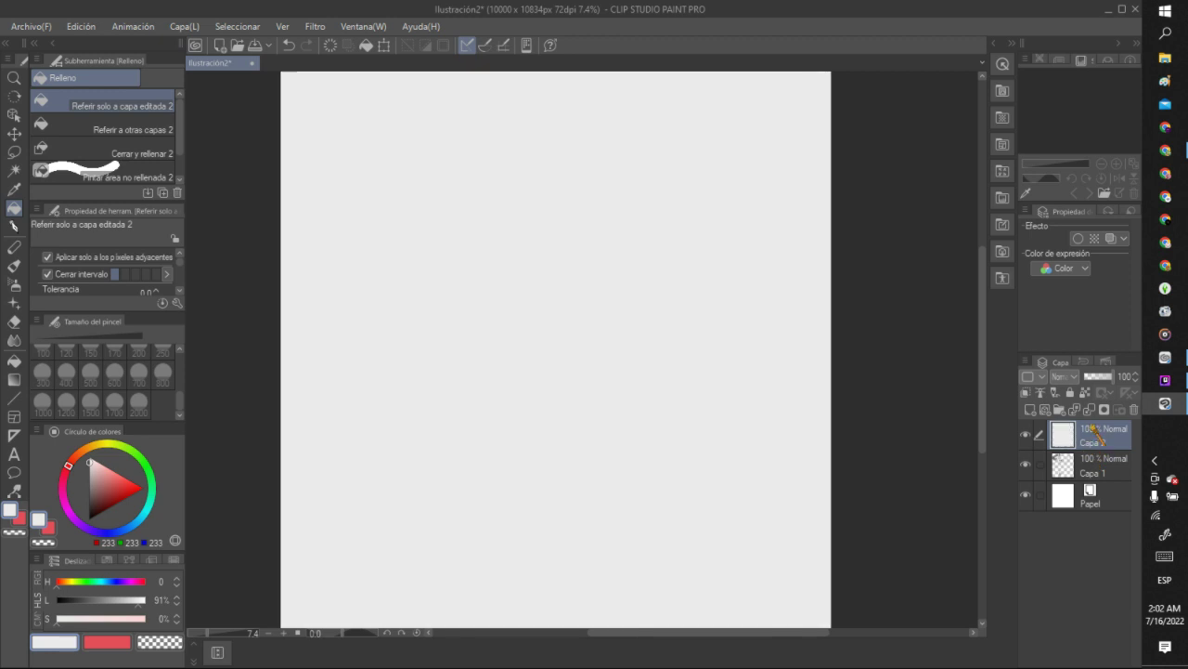
Move the light grey layer below the line-art layer and make the line-art layer active.
left_click_drag(1092, 431, 1095, 476)
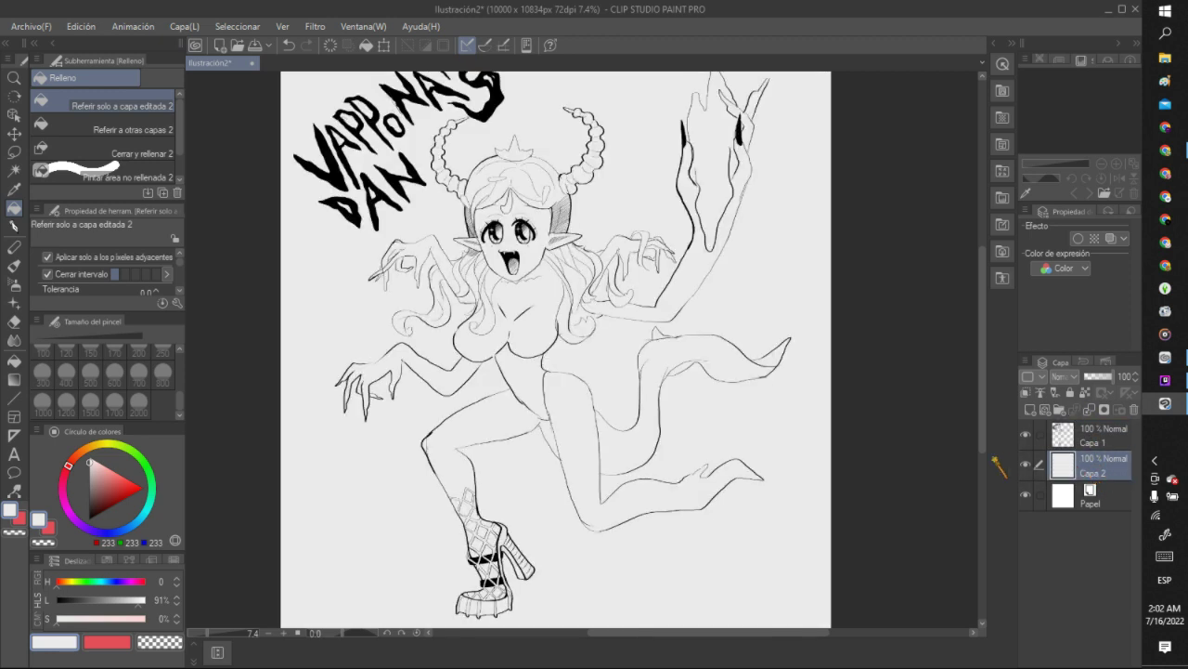
left_click(1091, 443)
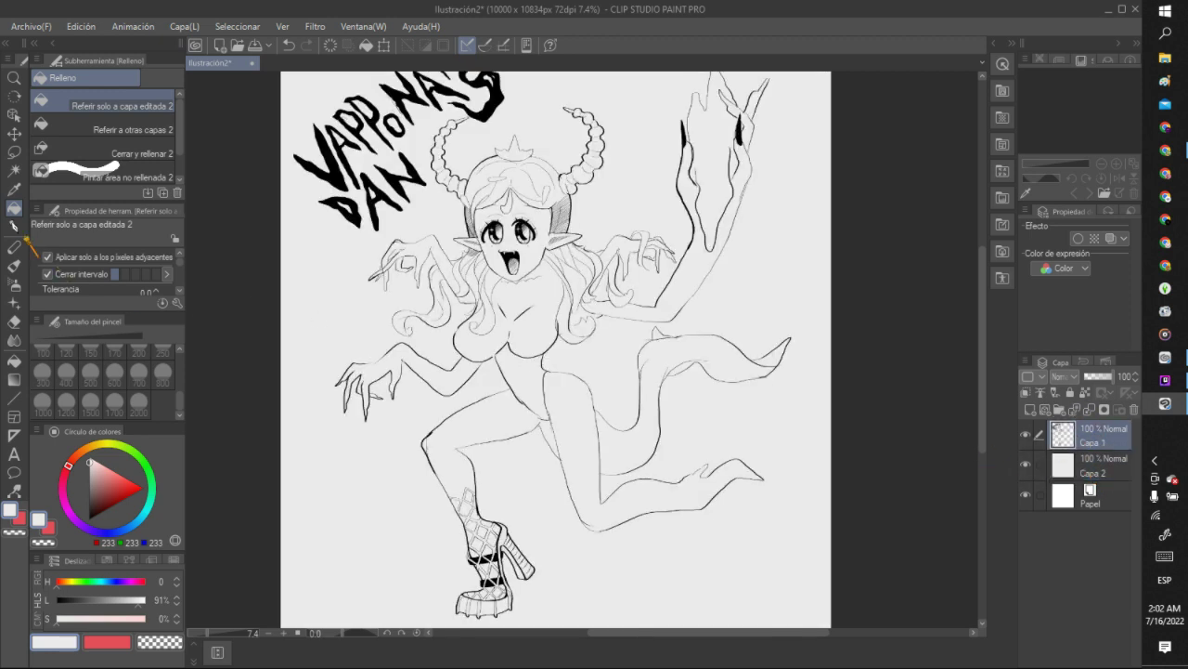
Fill the top of the hair and both horns with white (RGB 255, 255, 255) on the line-art layer.
left_click(89, 460)
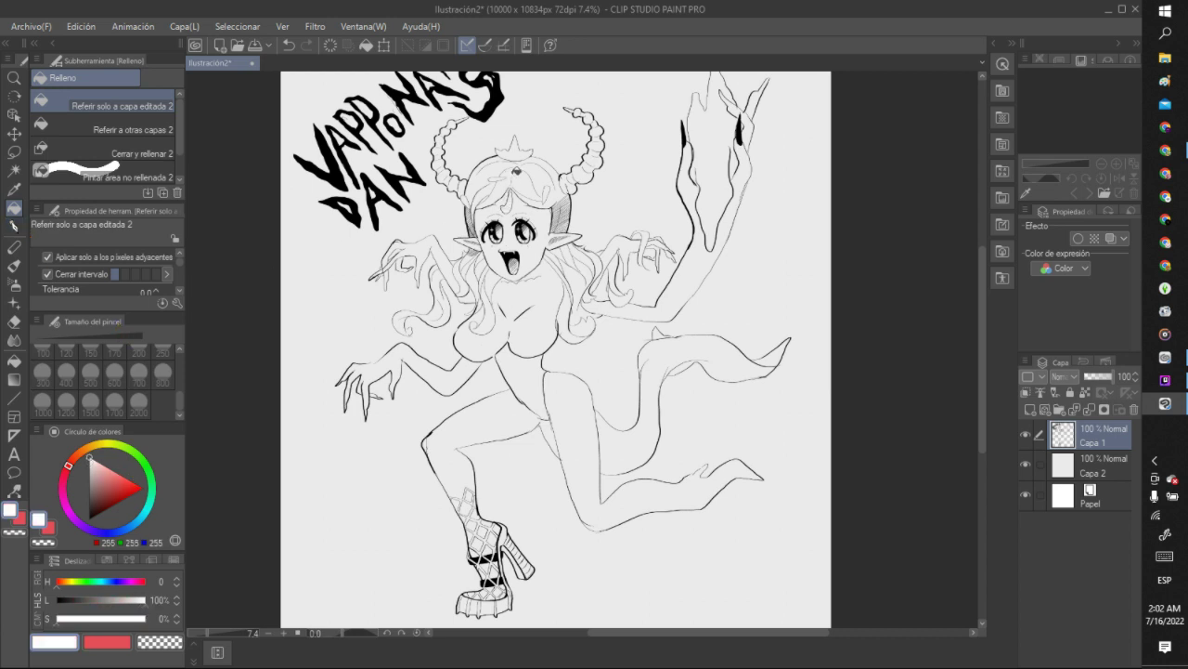
left_click(535, 182)
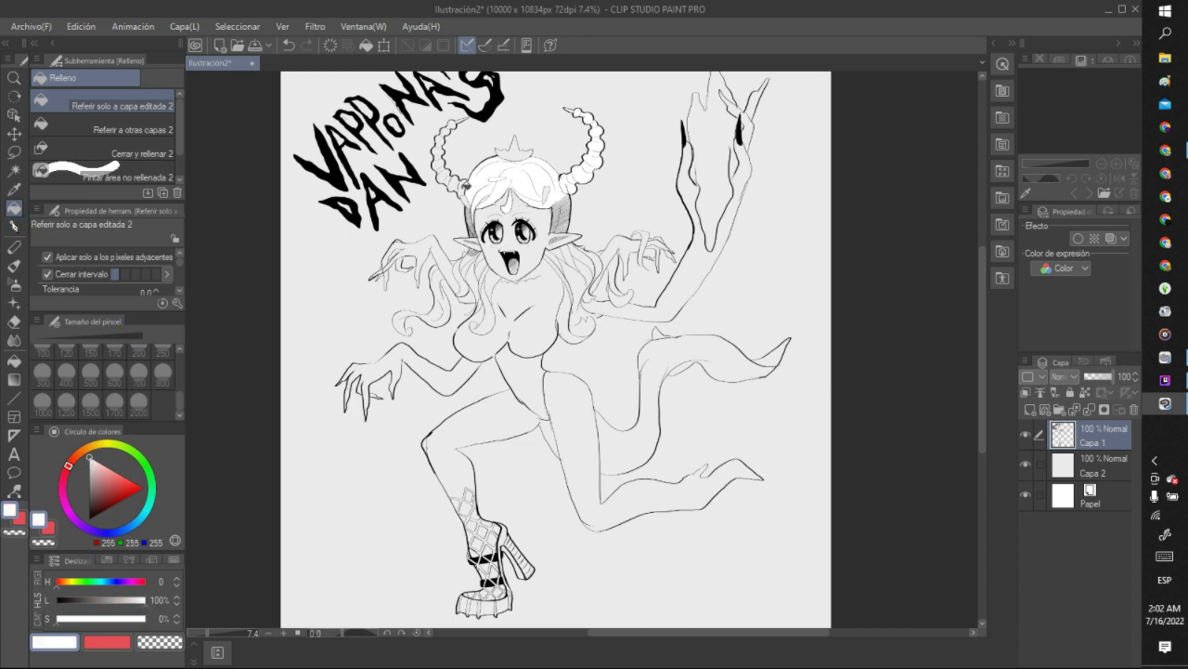
left_click(455, 169)
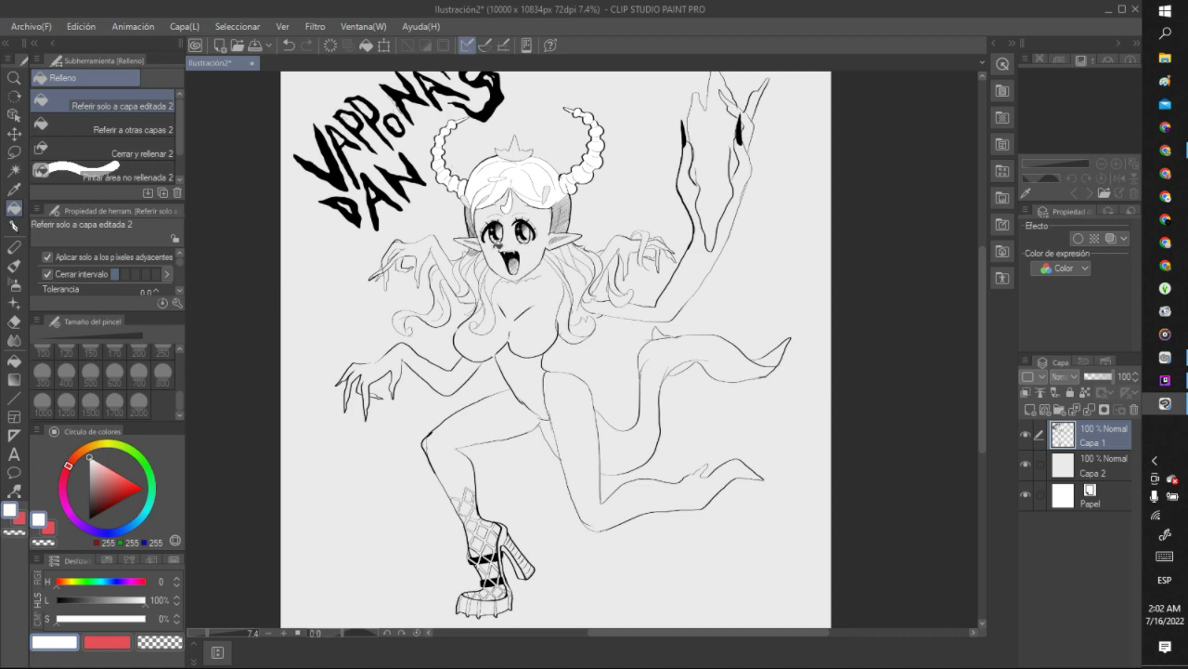
scroll(505, 170, "up", 5)
scroll(504, 170, "up", 1)
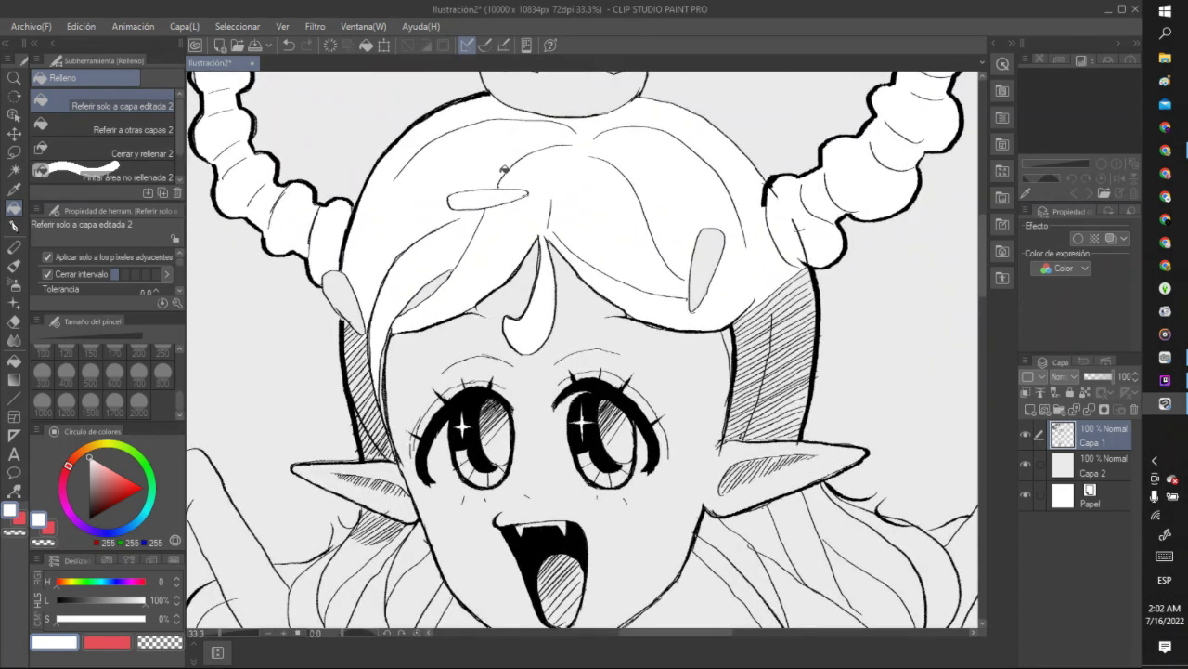
left_click(14, 226)
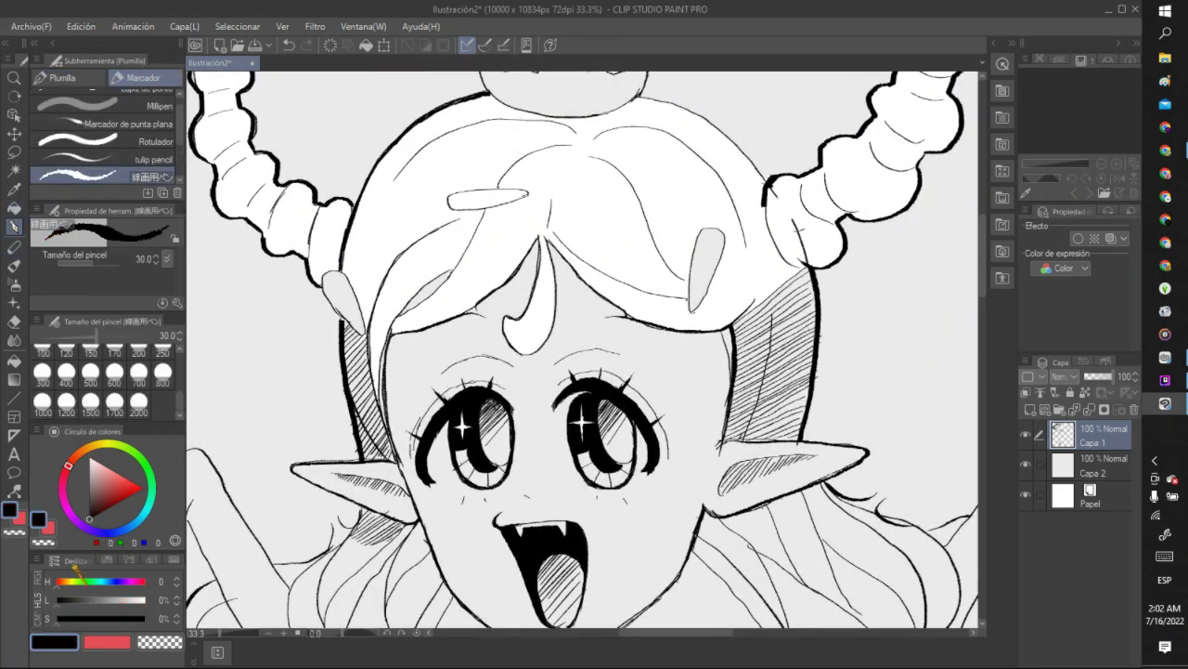
left_click(1070, 476)
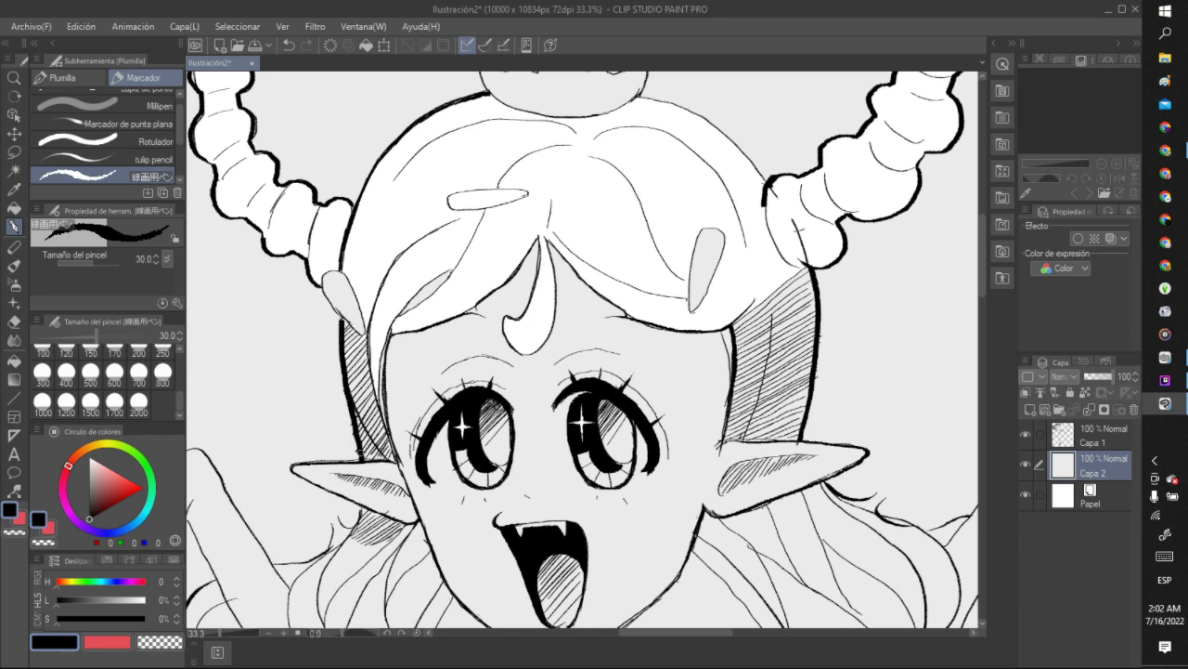
left_click(306, 44)
left_click(291, 44)
key("g")
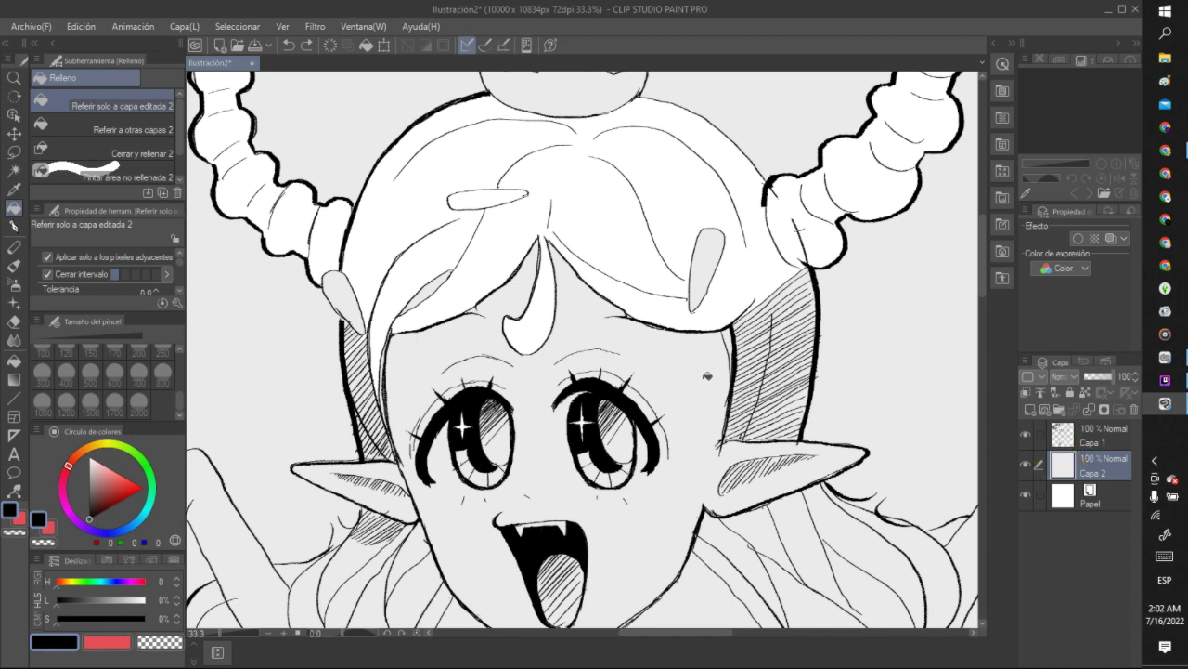
left_click(1084, 443)
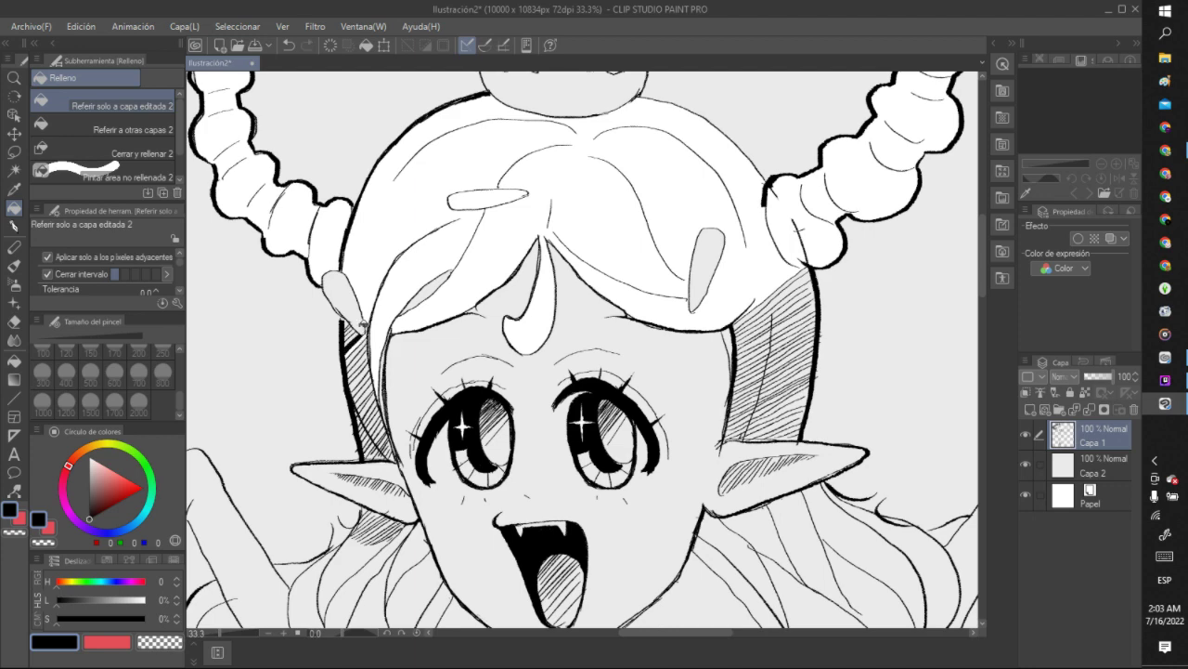
Set the colour to white (RGB 255, 255, 255) and fill the character's face, ears and tongue.
left_click(89, 457)
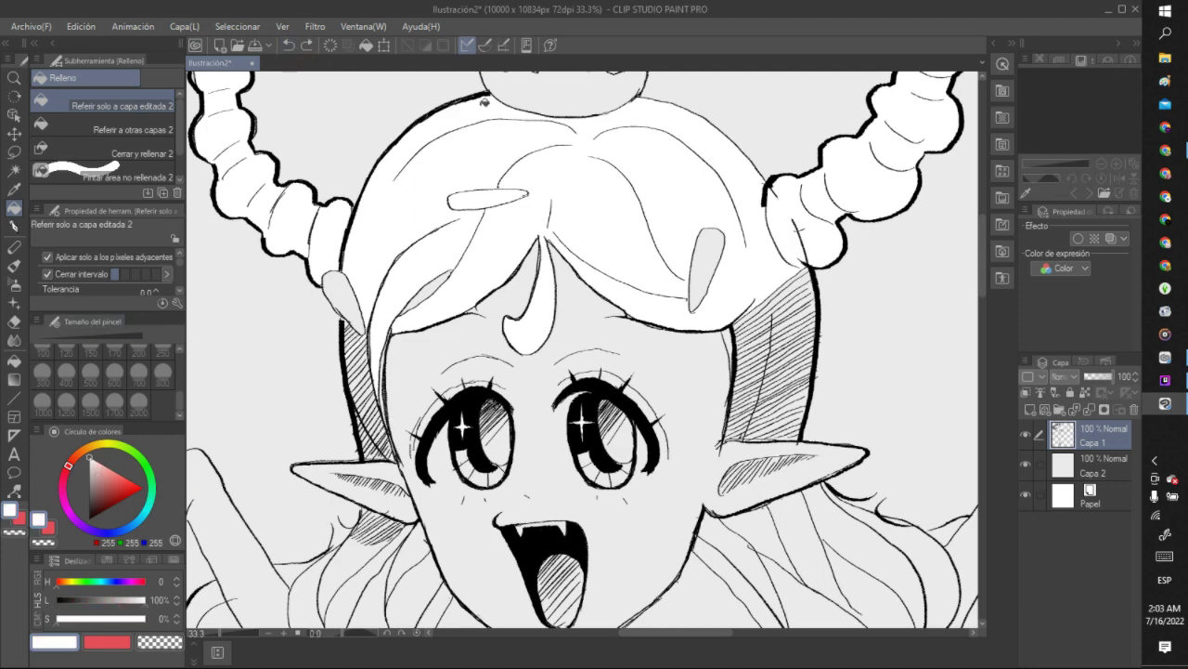
scroll(483, 103, "down", 10)
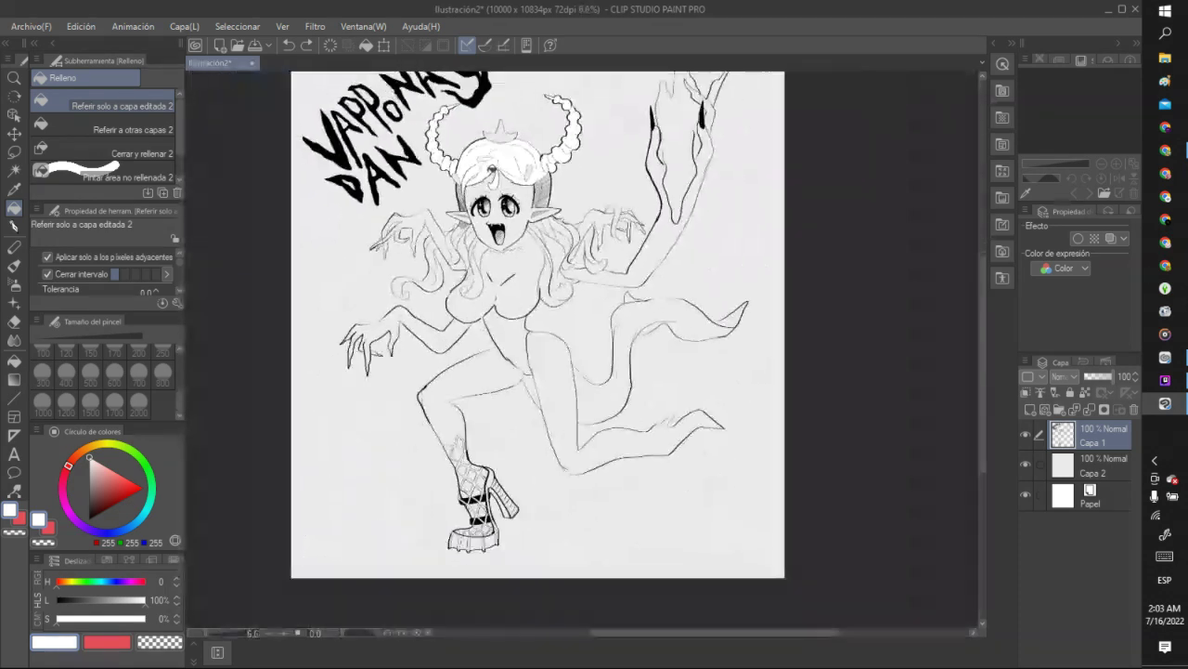
scroll(492, 121, "up", 1)
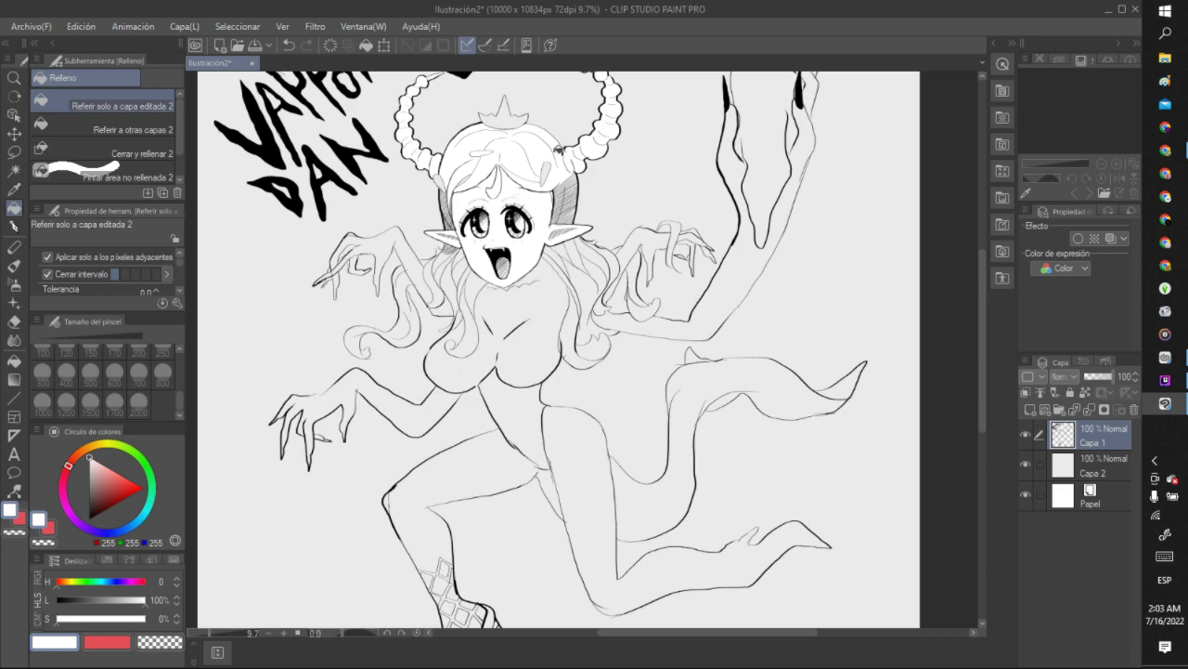
scroll(510, 216, "up", 5)
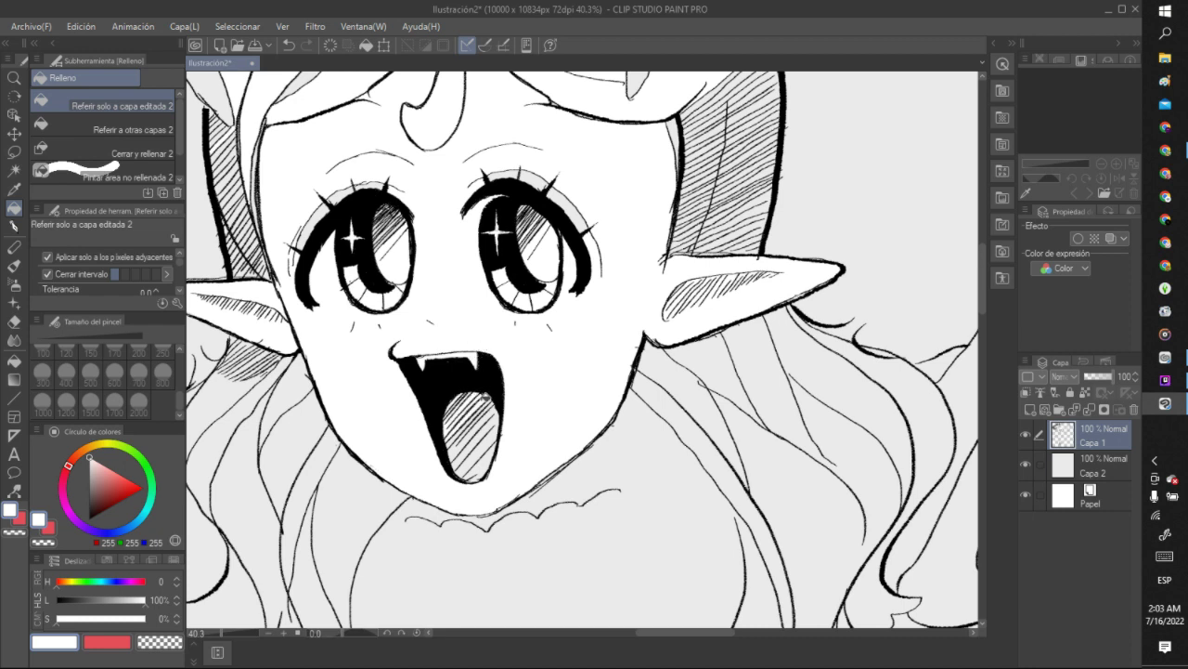
left_click(494, 397)
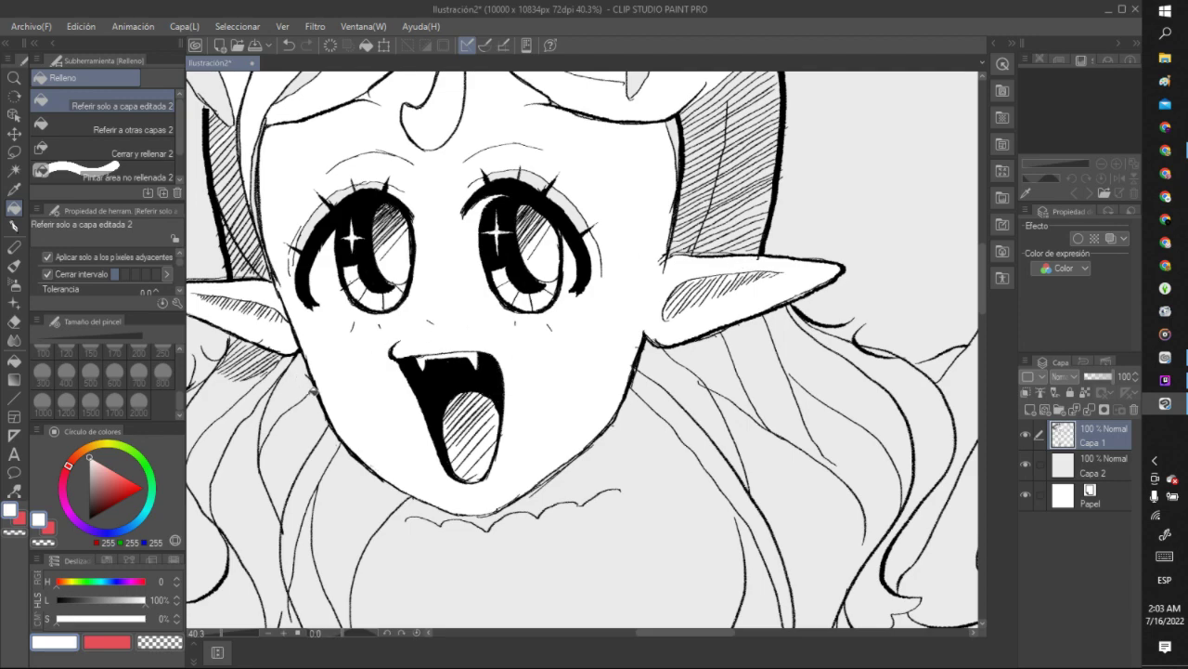
Fill the eyelids and the remaining grey shapes in the fringe with white.
scroll(727, 305, "down", 3)
scroll(728, 305, "up", 3)
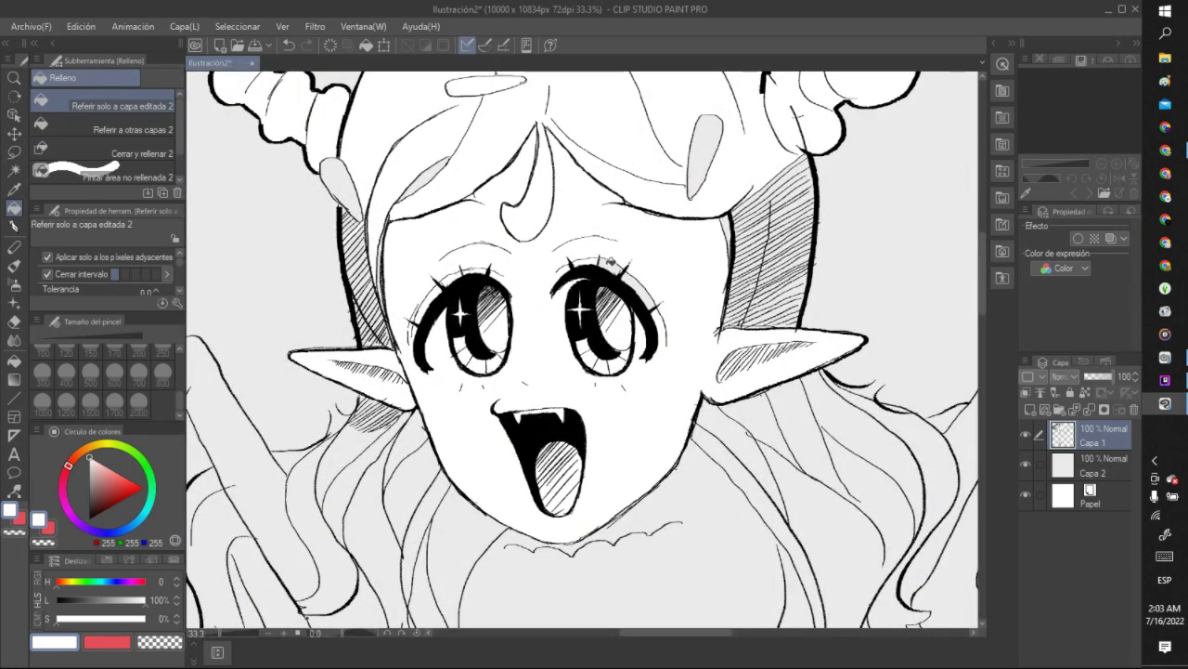
left_click(701, 176)
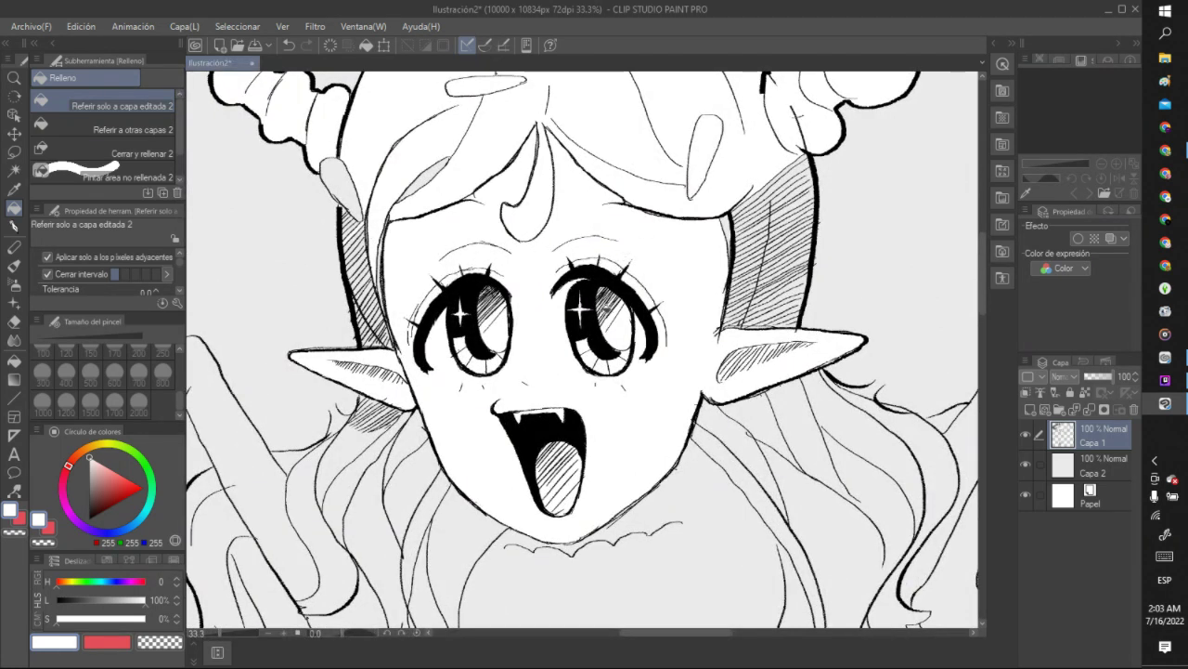
left_click(361, 193)
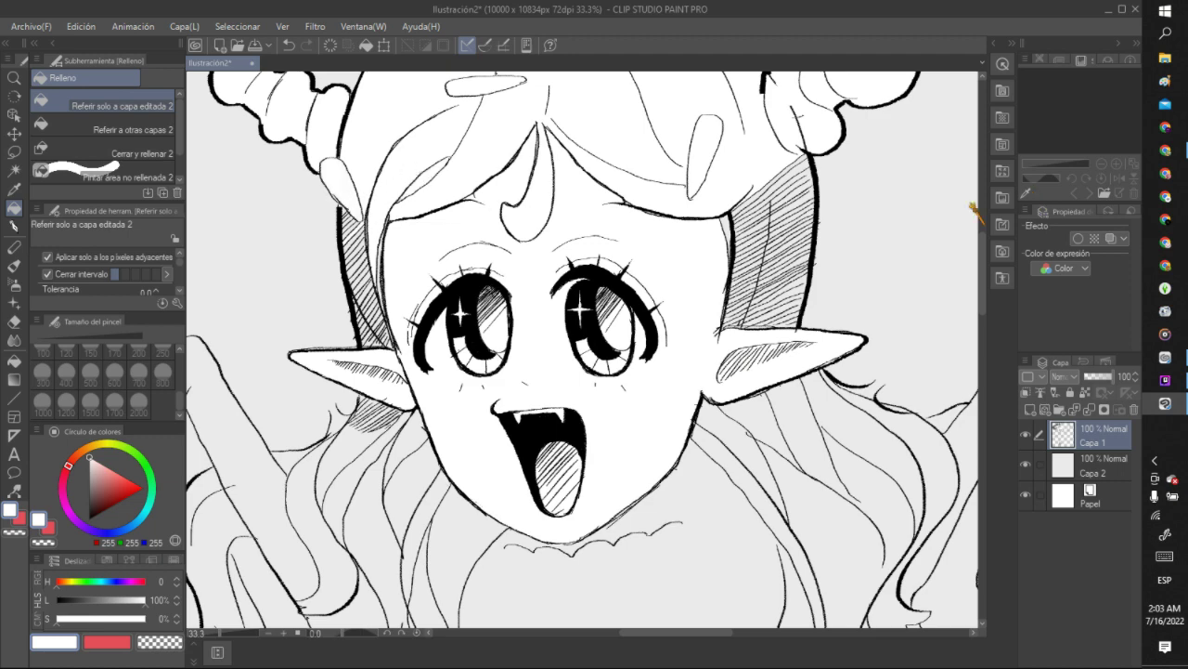
scroll(693, 268, "down", 4)
scroll(693, 269, "up", 5)
scroll(692, 269, "up", 5)
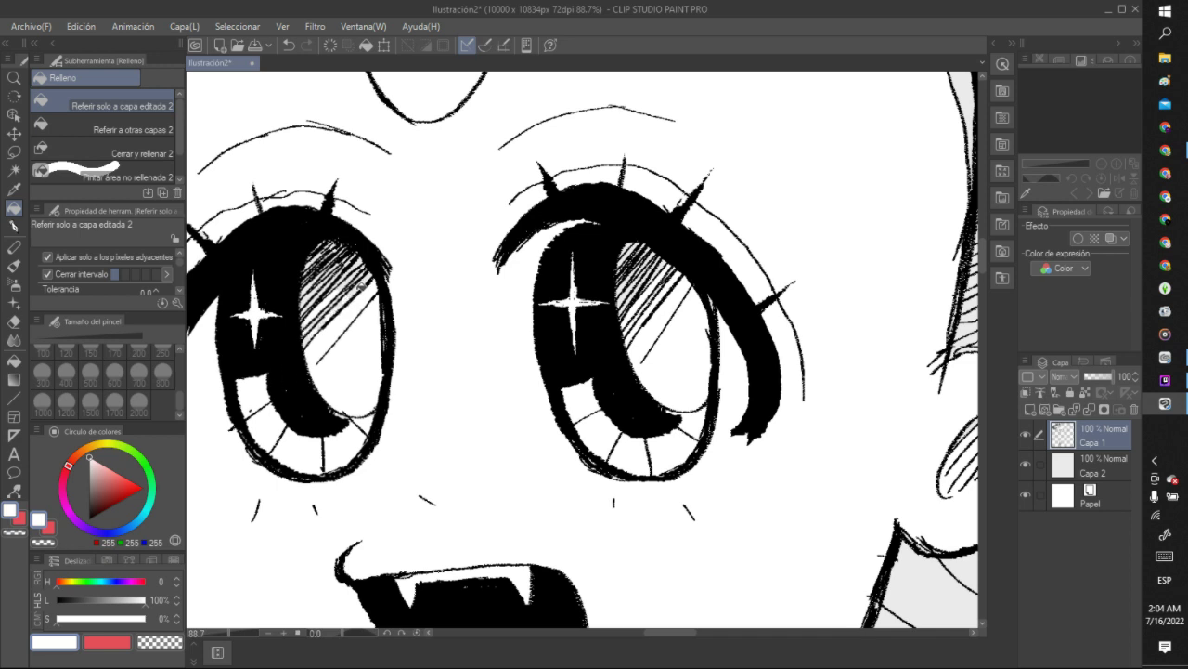
left_click(288, 45)
scroll(345, 179, "down", 8)
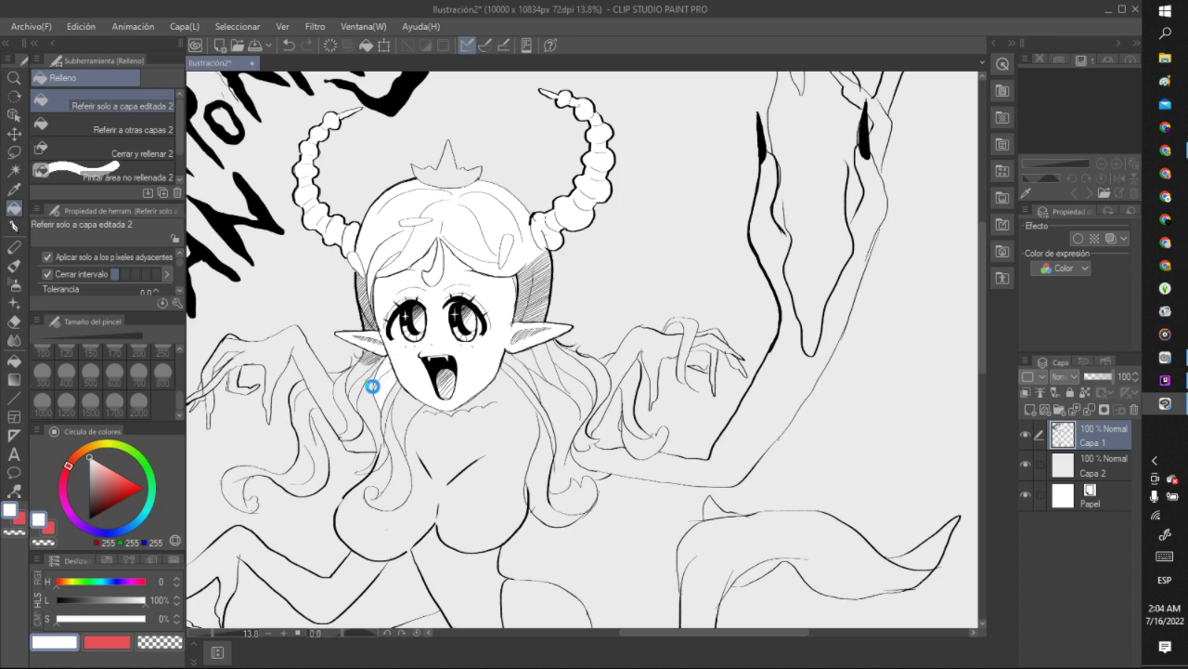
left_click(307, 44)
left_click(289, 45)
Fill the raised arm beside the title, the large reaching arm and the hair curl above its forearm with white.
left_click(313, 372)
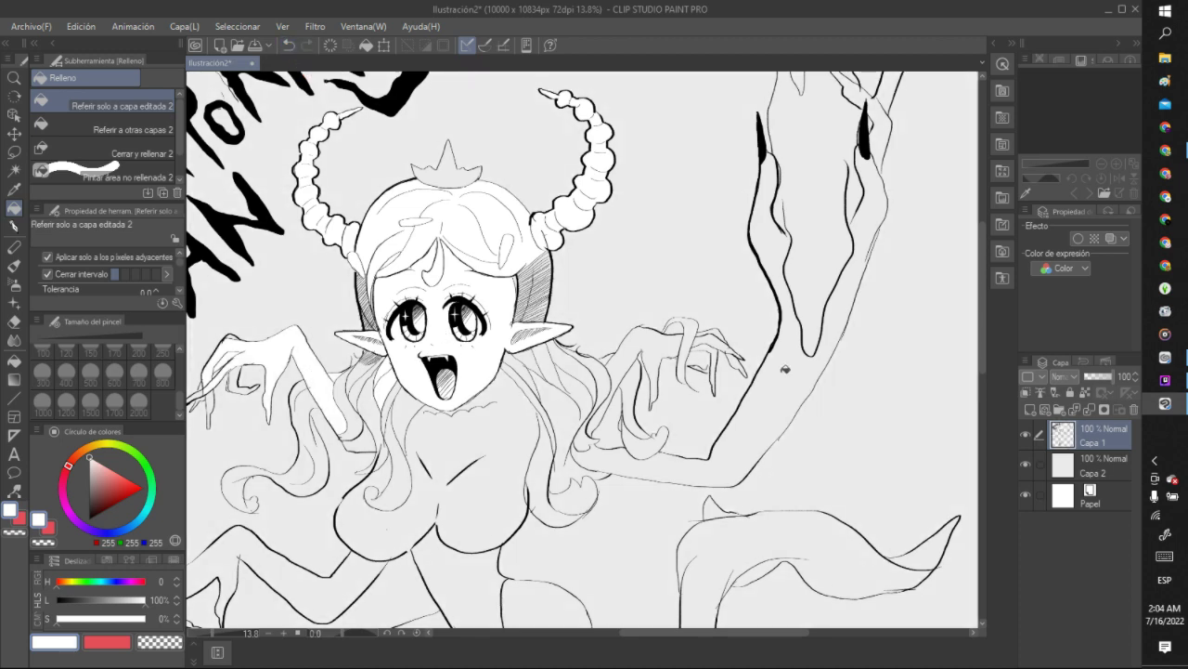
left_click(789, 349)
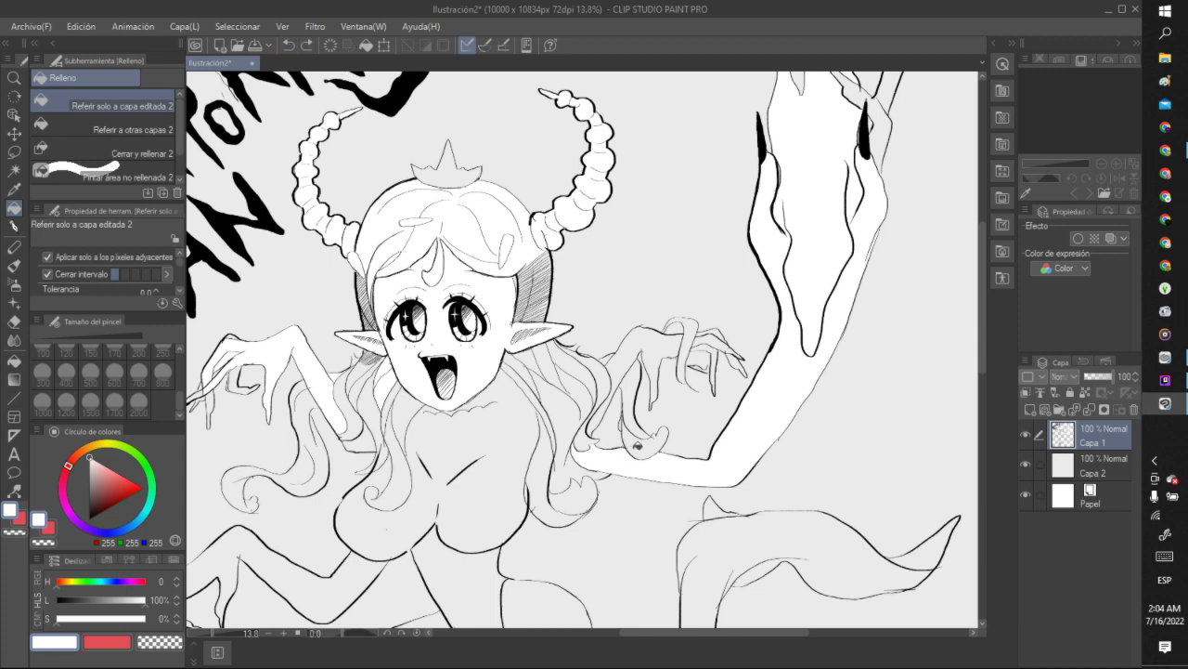
left_click(637, 447)
left_click(639, 423)
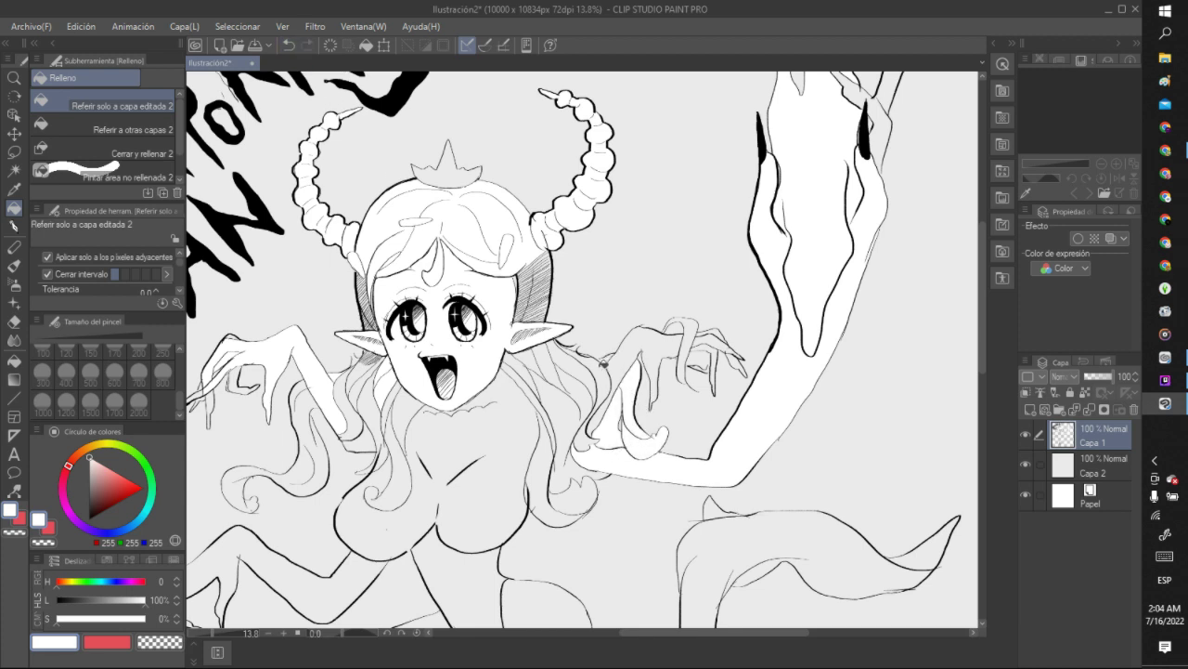
left_click(609, 370)
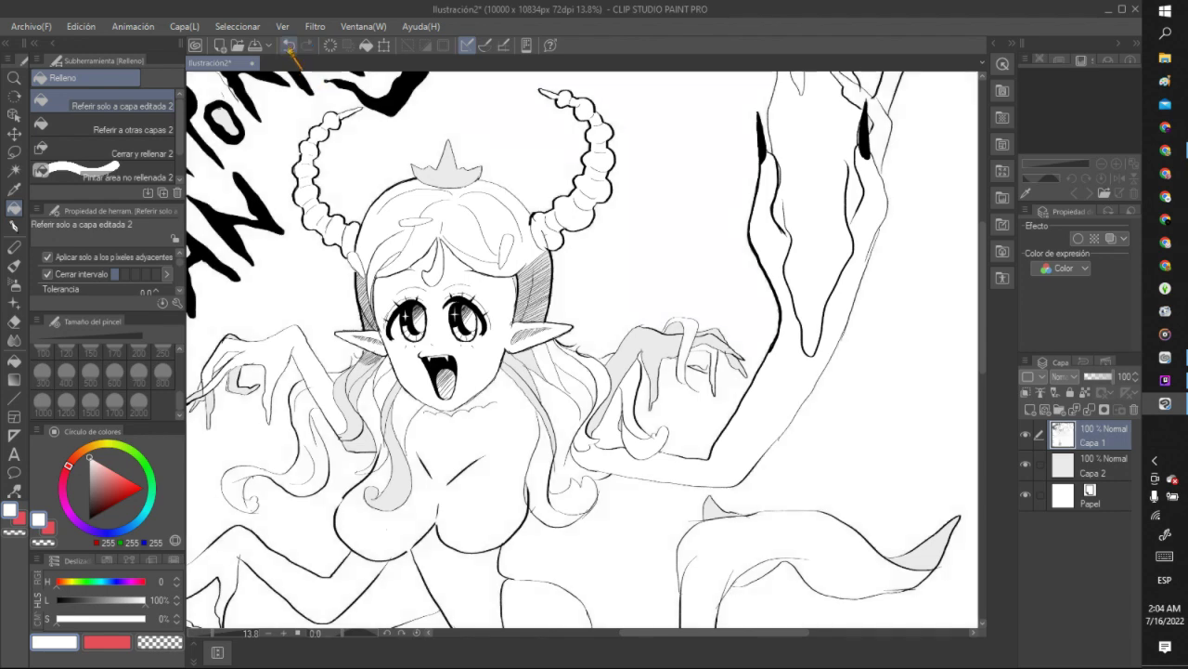
left_click(291, 47)
left_click(291, 48)
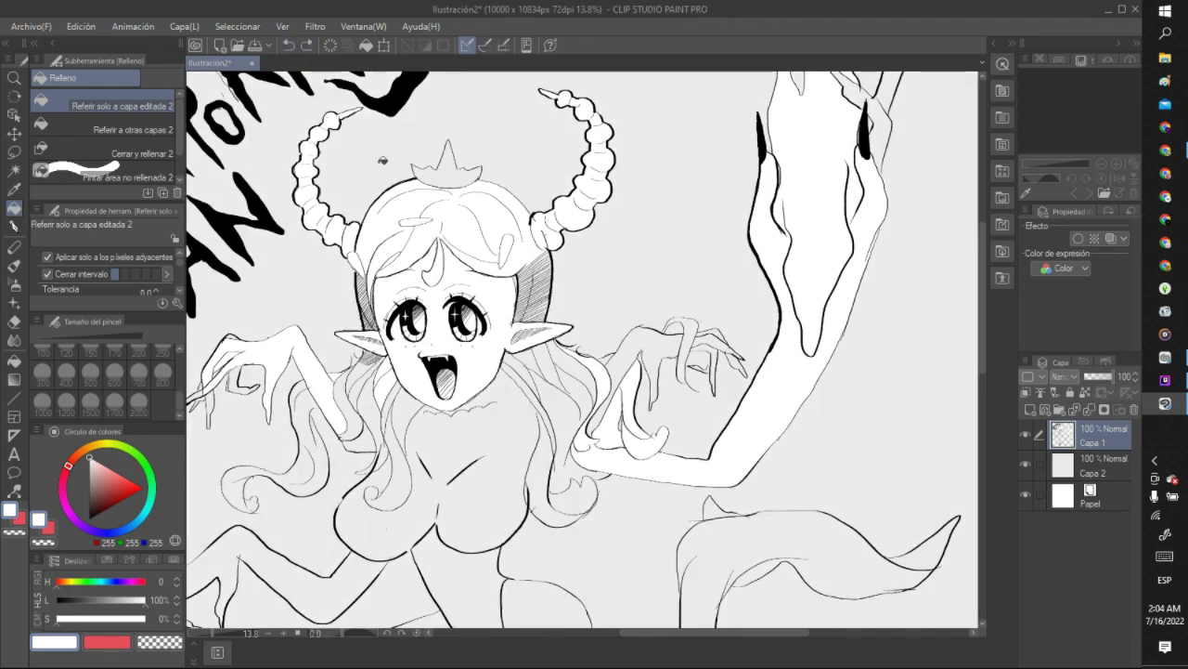
Fill the smaller raised hand near the large arm and the hair strand beneath the nearby ear with white.
left_click(645, 344)
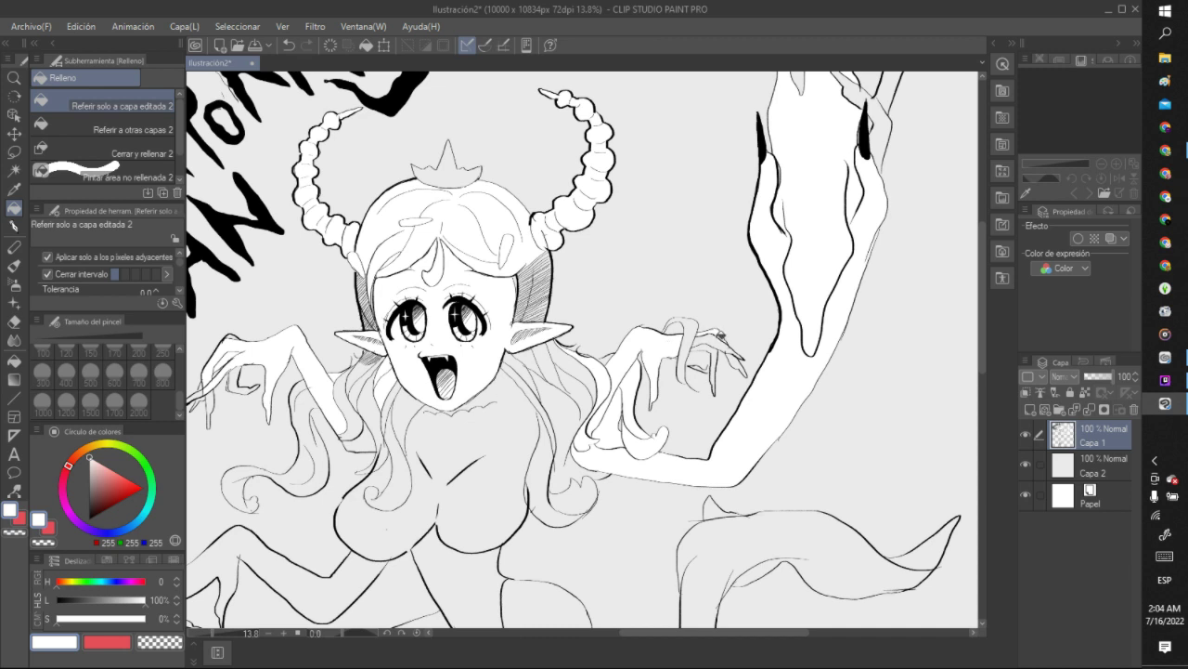
left_click(720, 348)
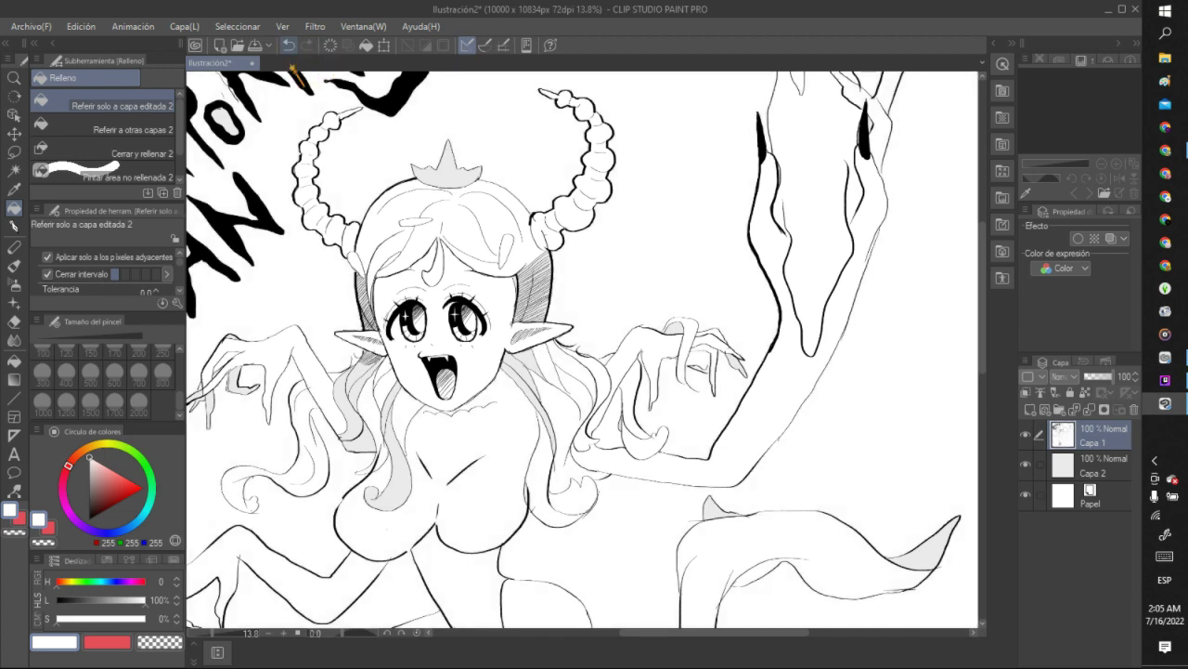
left_click(524, 301)
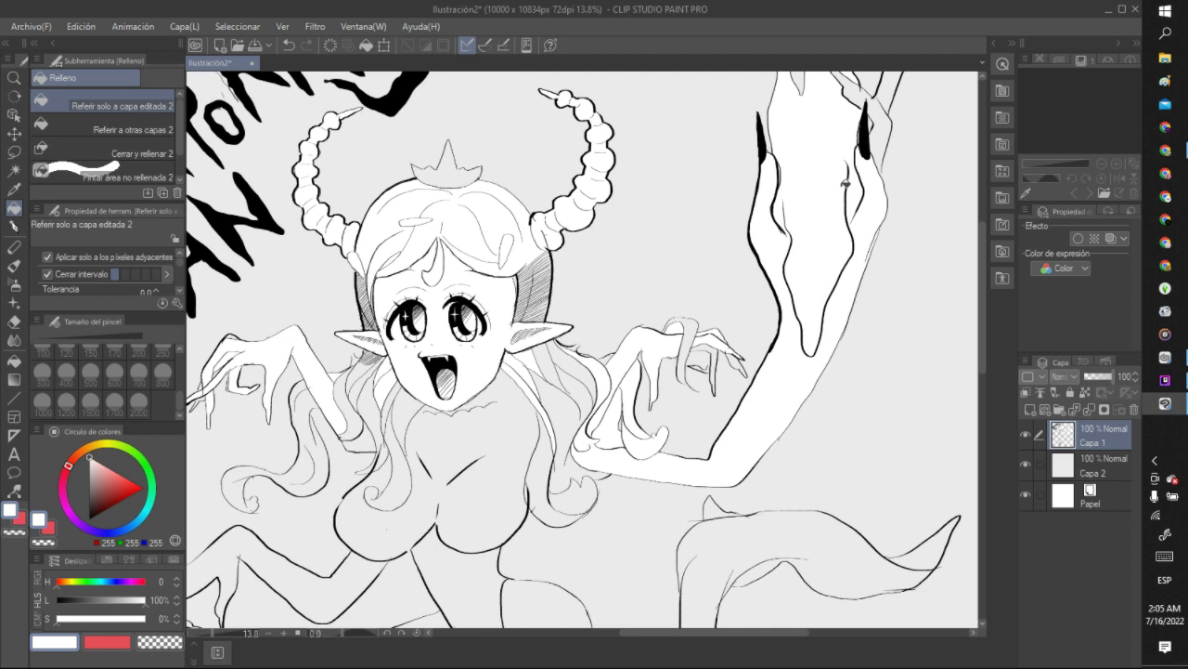
left_click(845, 183)
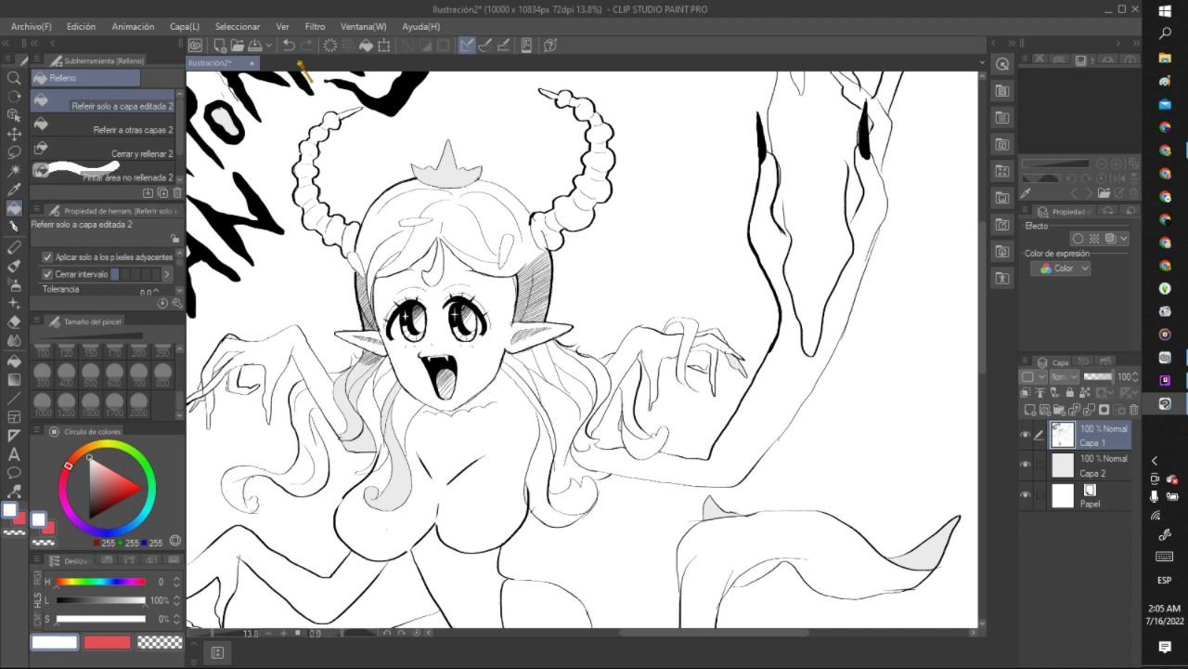
left_click(289, 44)
Fill the long hair strands on the title side of the face and the crown with white.
left_click(362, 341)
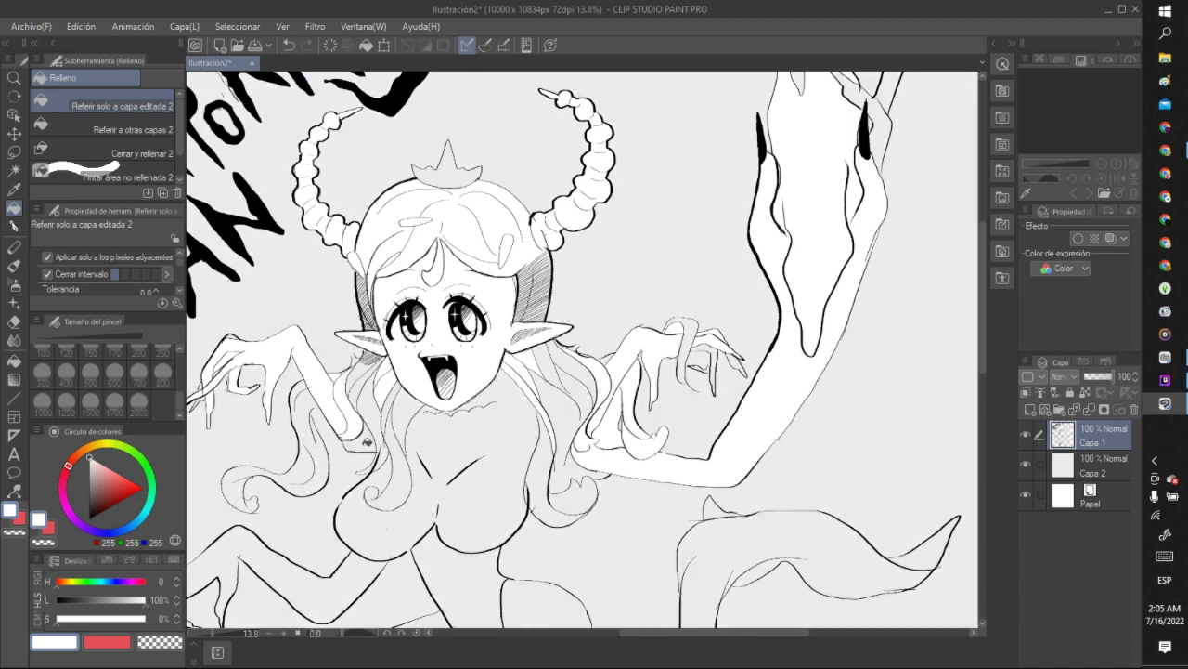
left_click(394, 424)
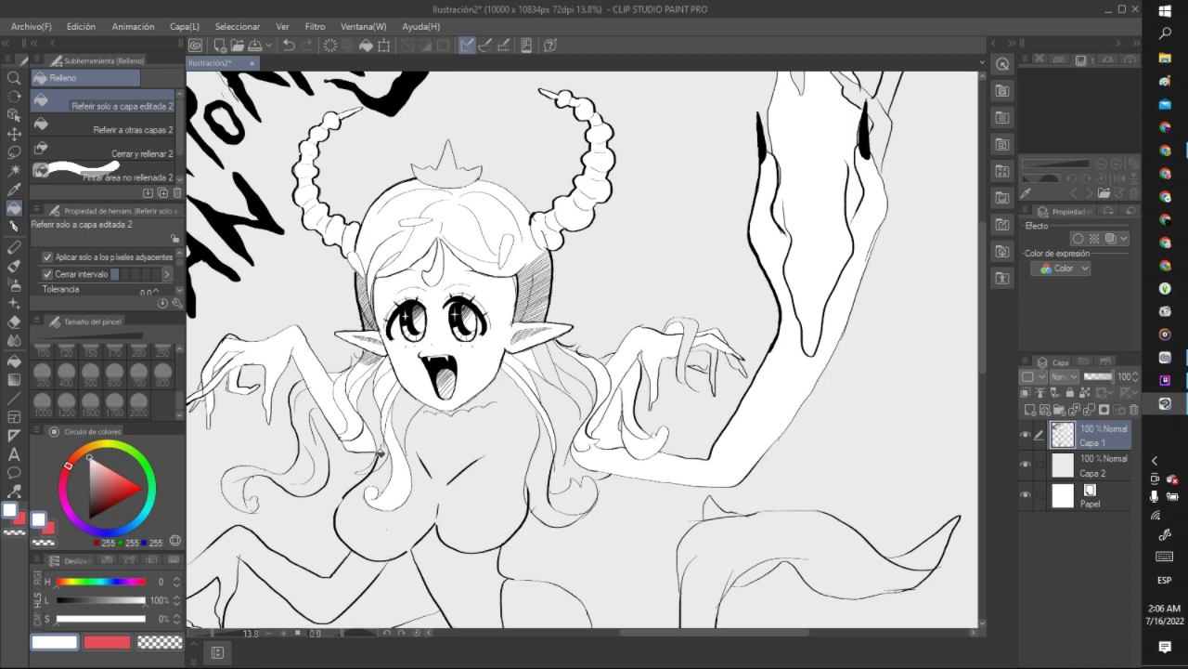
left_click(454, 176)
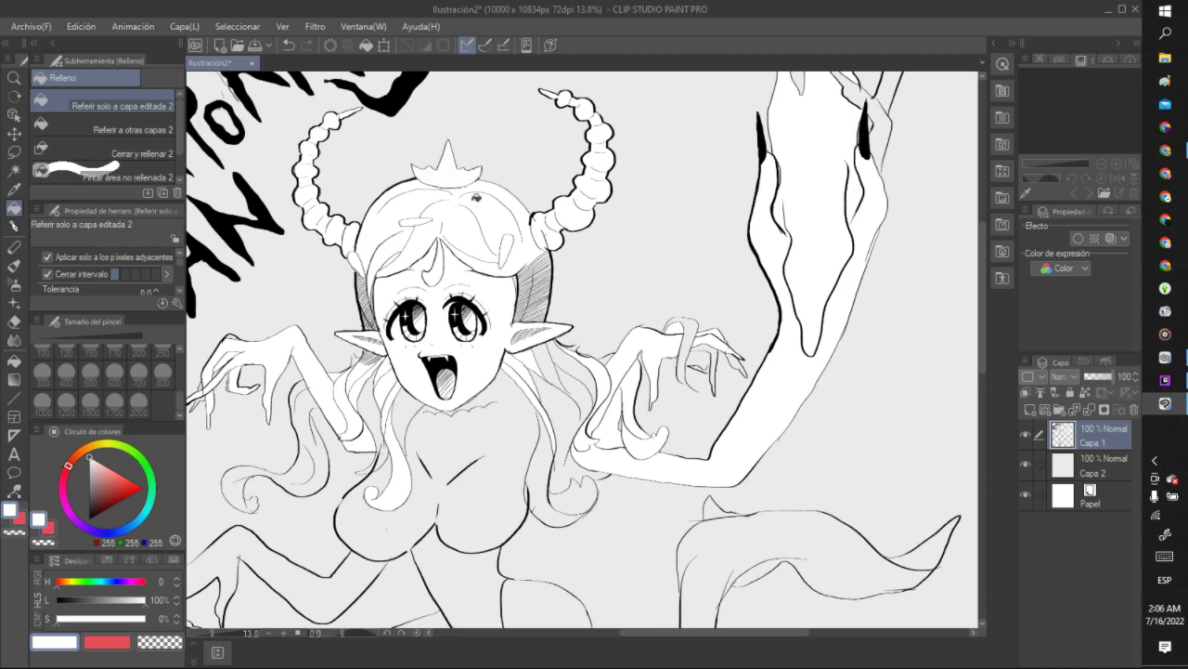
scroll(476, 197, "down", 3)
scroll(578, 362, "up", 4)
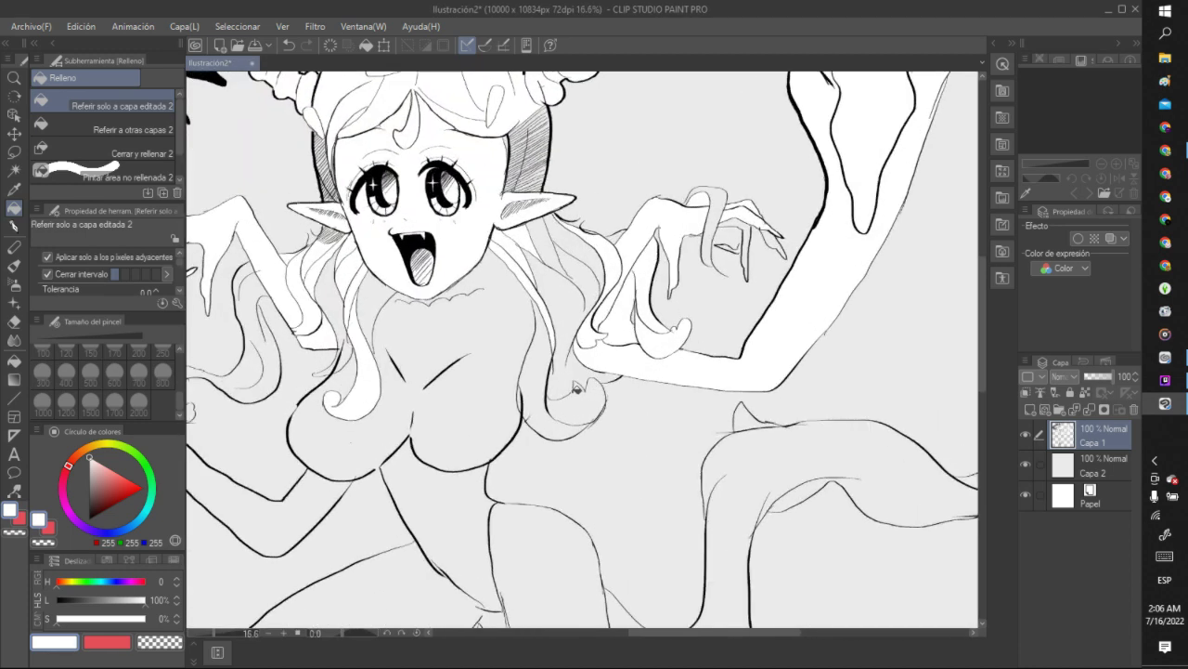
scroll(576, 389, "up", 4)
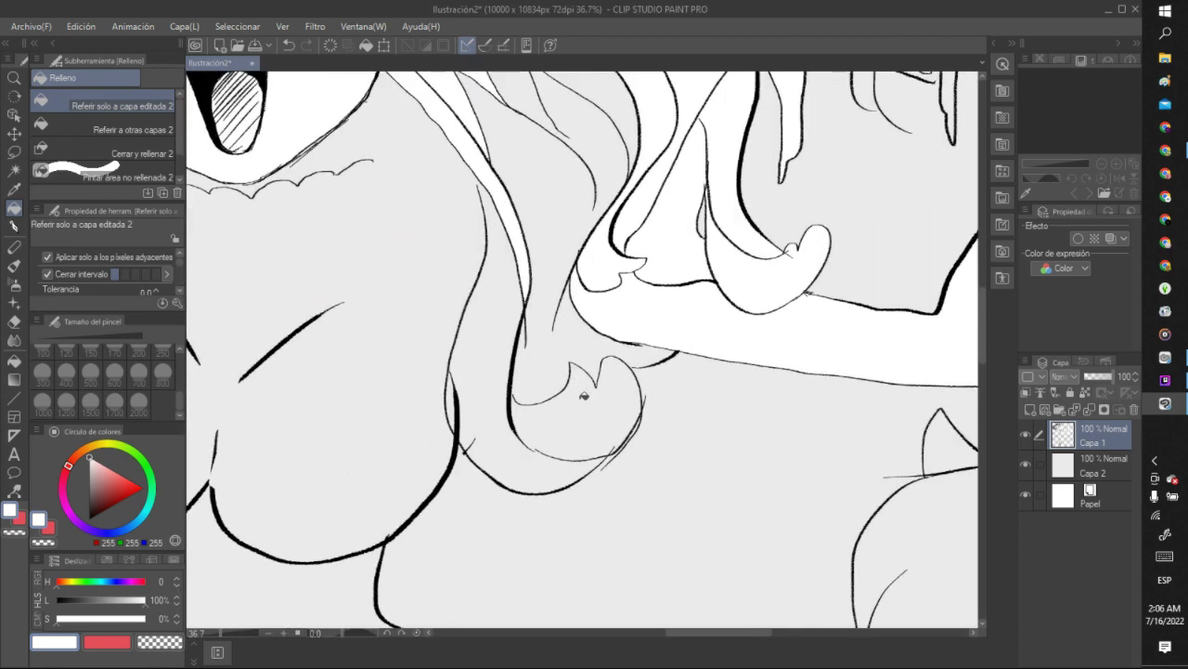
scroll(406, 250, "down", 5)
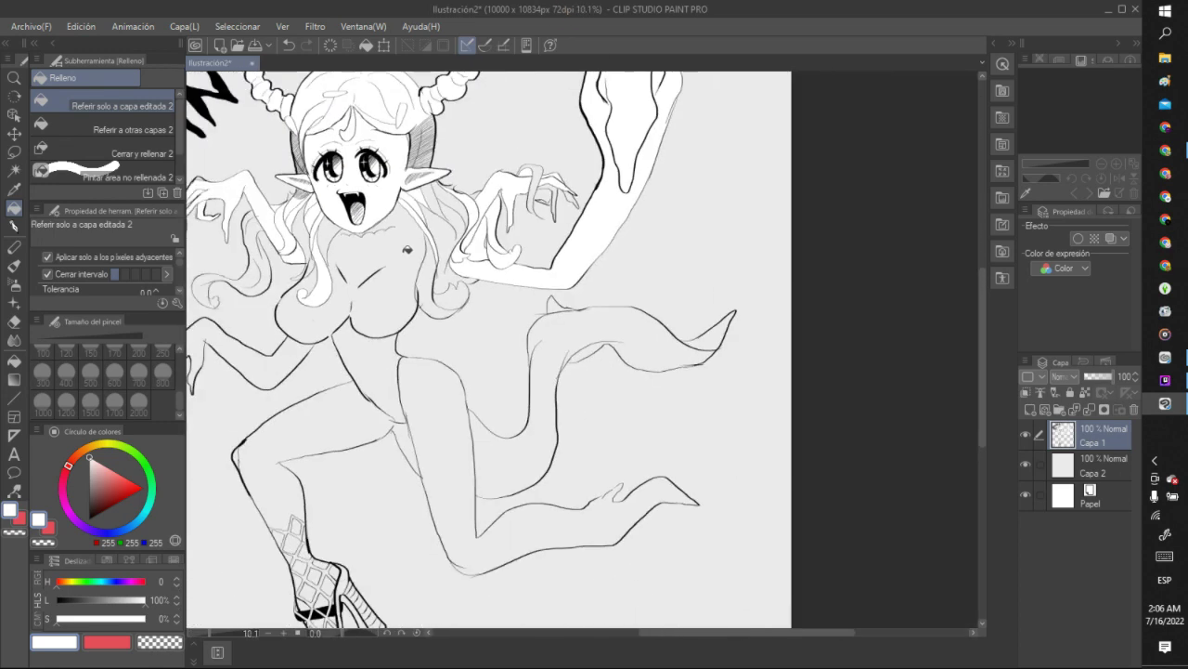
Fill the platform sole's ridged sections and the back strip of the high-heeled shoe with white.
scroll(406, 250, "down", 5)
scroll(413, 437, "up", 4)
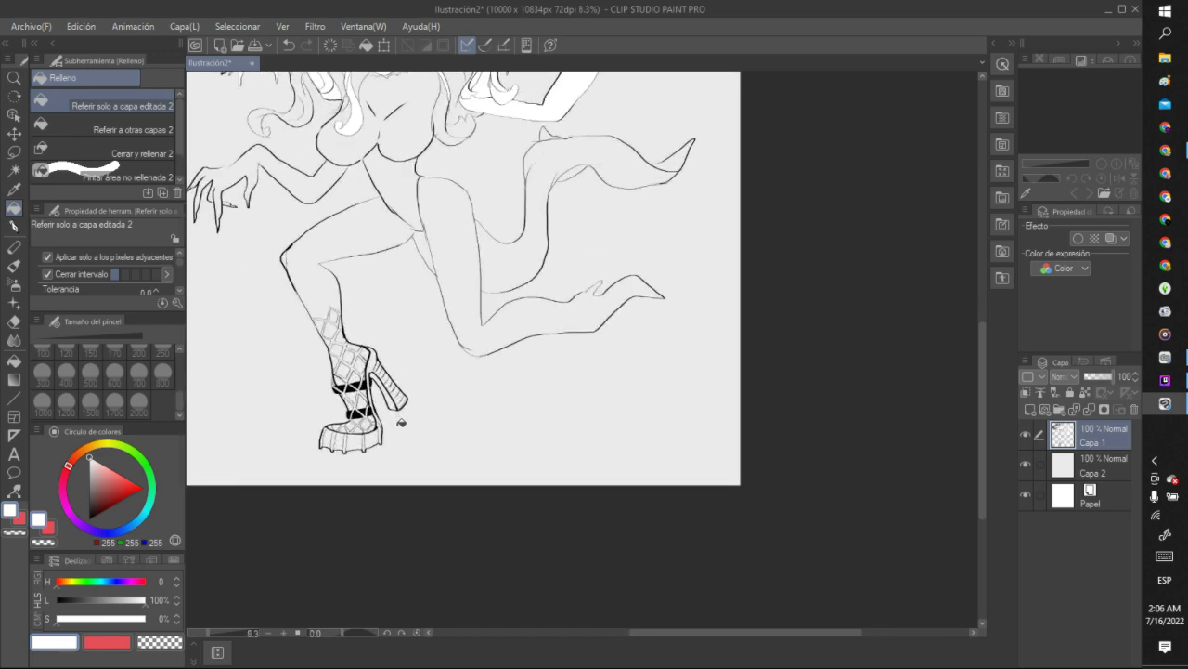
scroll(401, 422, "up", 5)
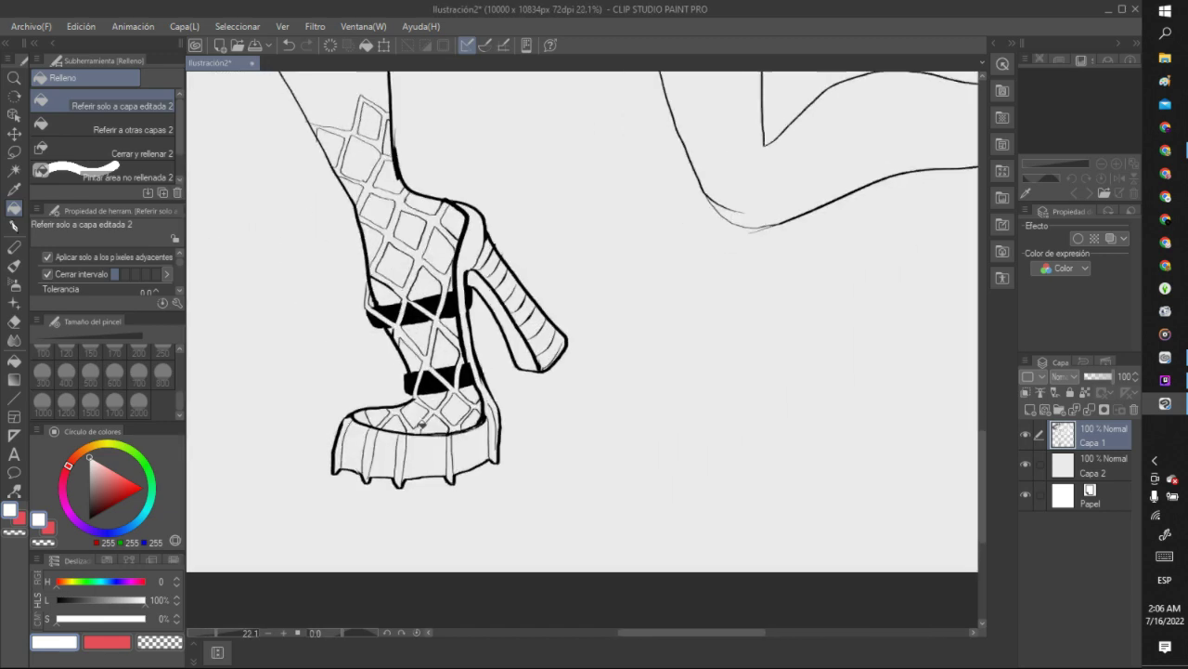
scroll(422, 423, "up", 2)
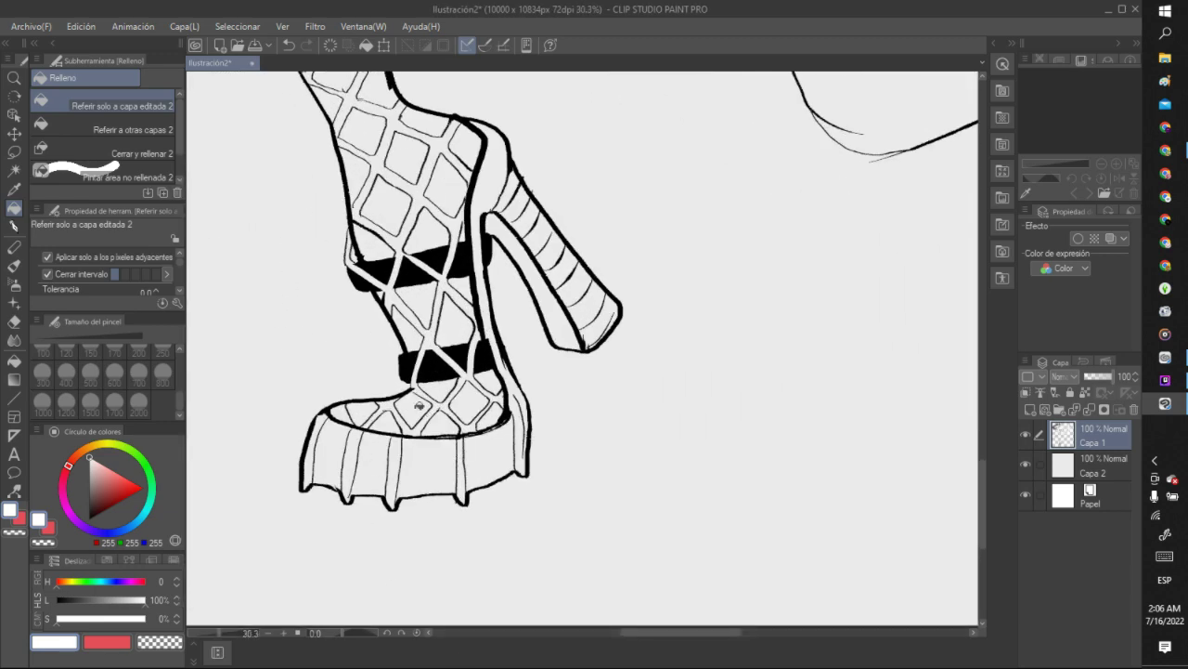
left_click(341, 445)
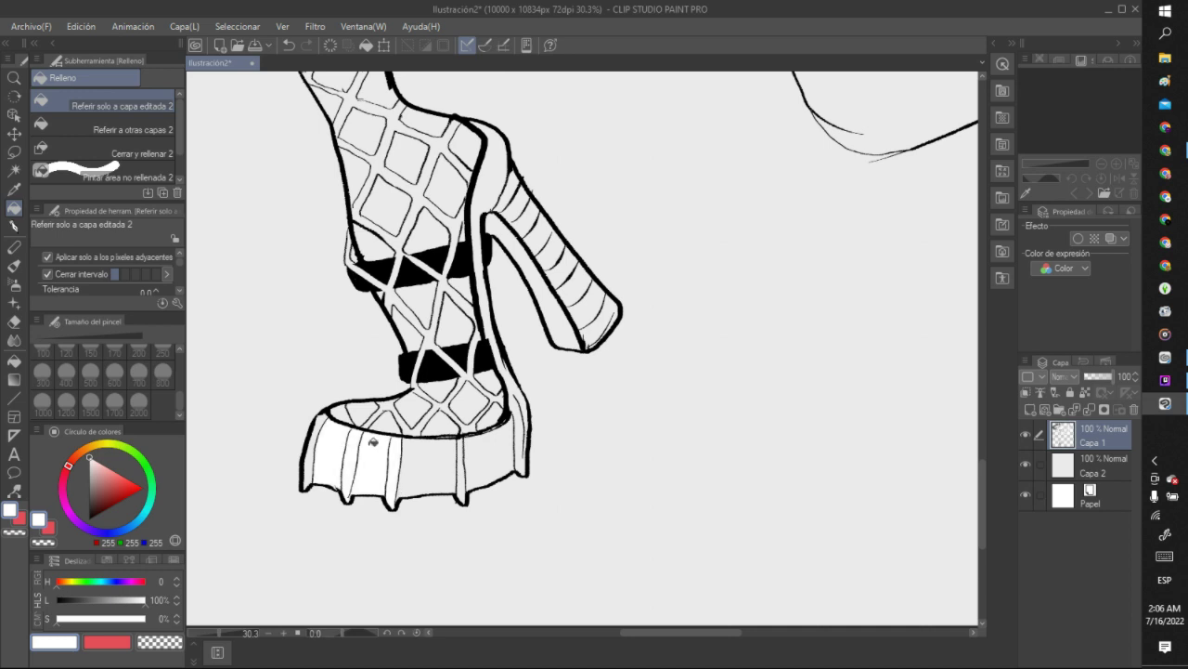
left_click(313, 469)
left_click(437, 450)
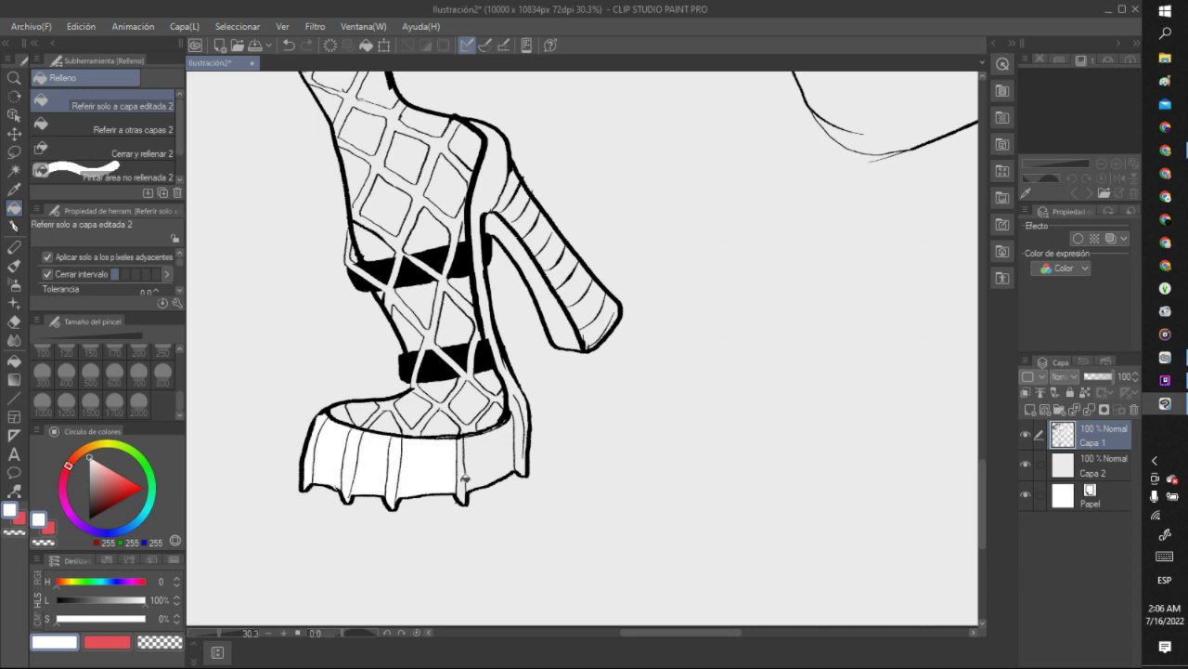
left_click(465, 478)
left_click(485, 455)
left_click(518, 425)
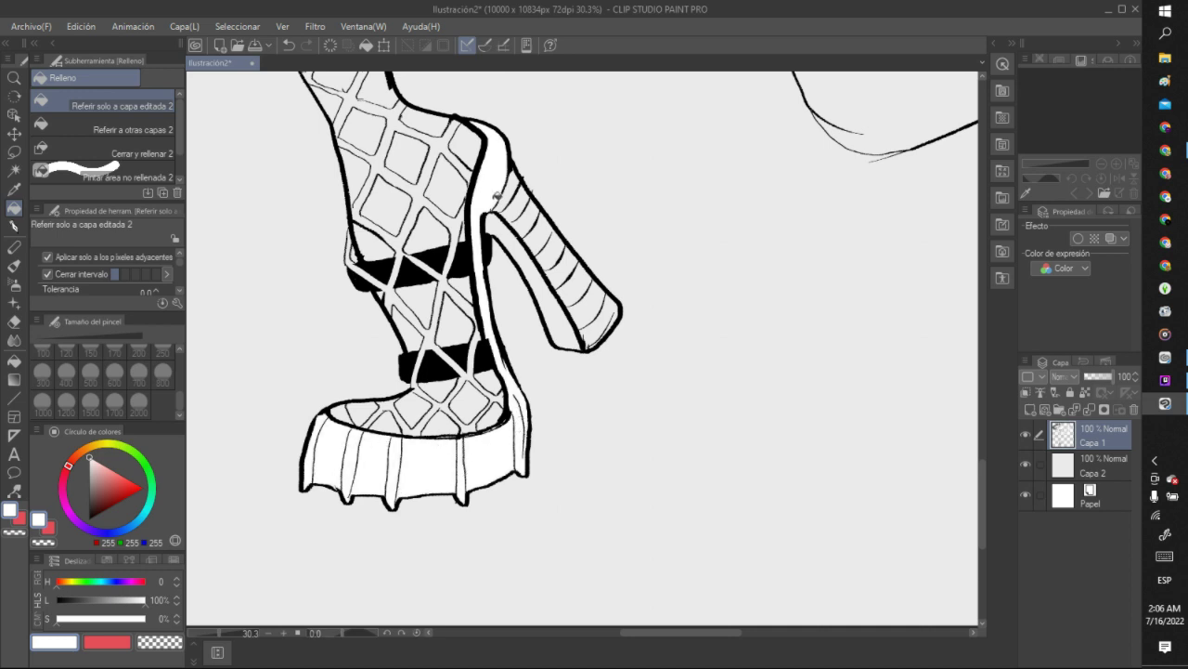
Fill the striped bands of the shoe's heel and the heel's inner side with white.
left_click(535, 228)
left_click(563, 249)
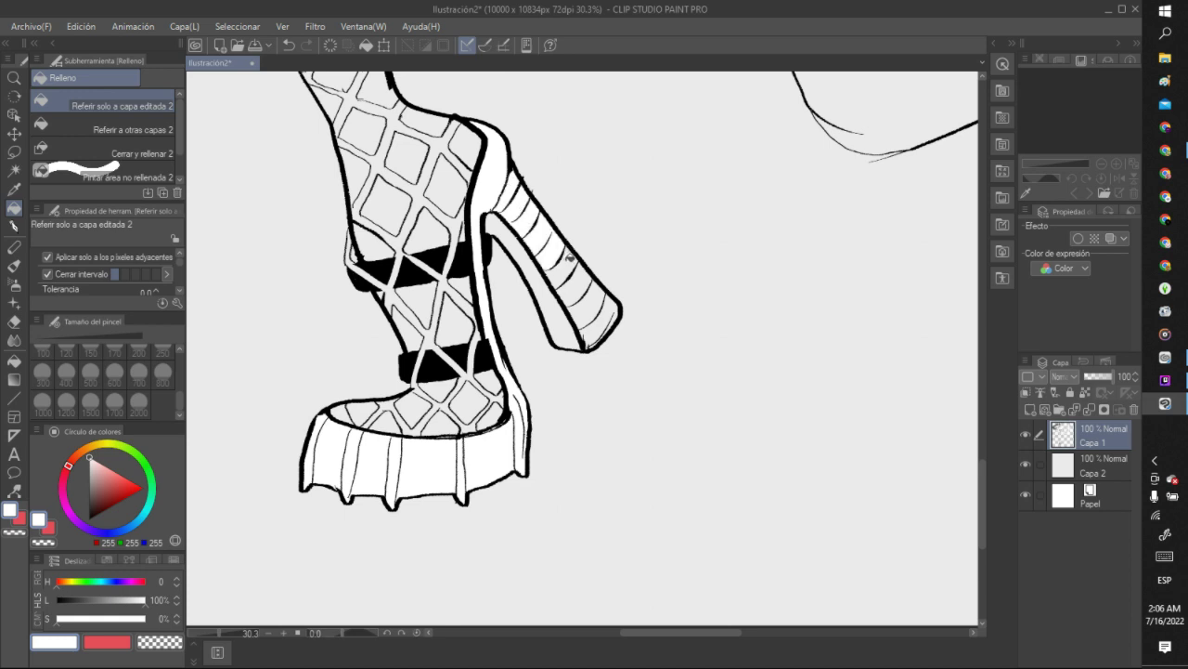
left_click(580, 278)
left_click(606, 299)
left_click(615, 313)
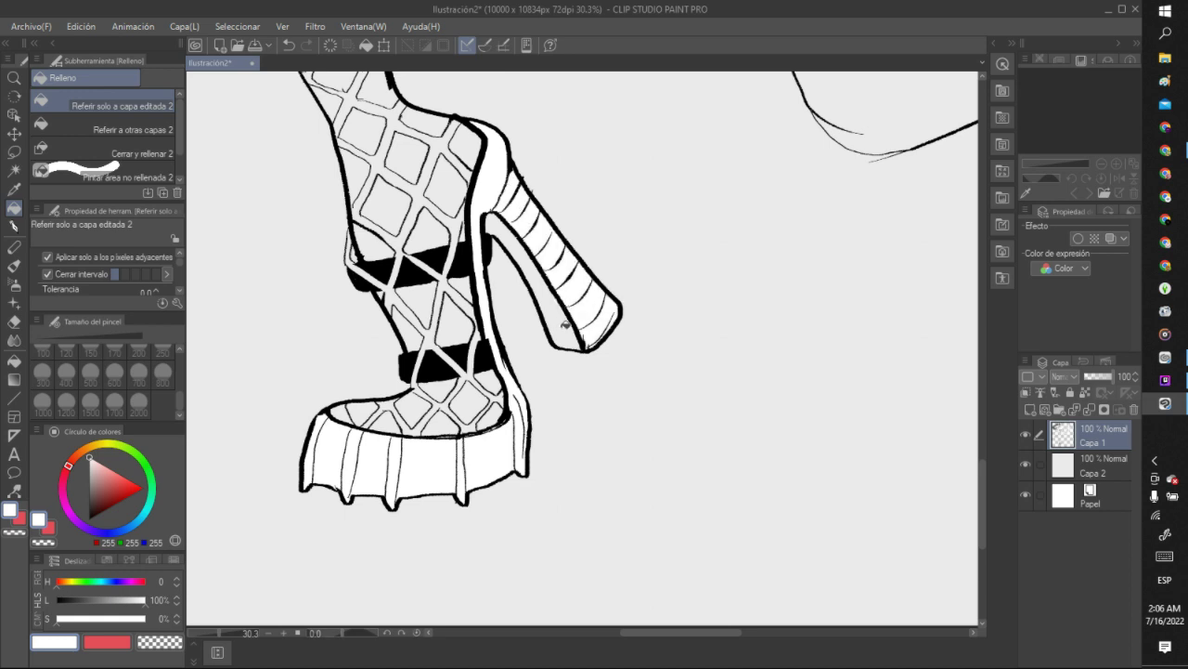
left_click(565, 324)
Fill the fishnet cells over the foot and around the ankle with white.
scroll(618, 259, "down", 3)
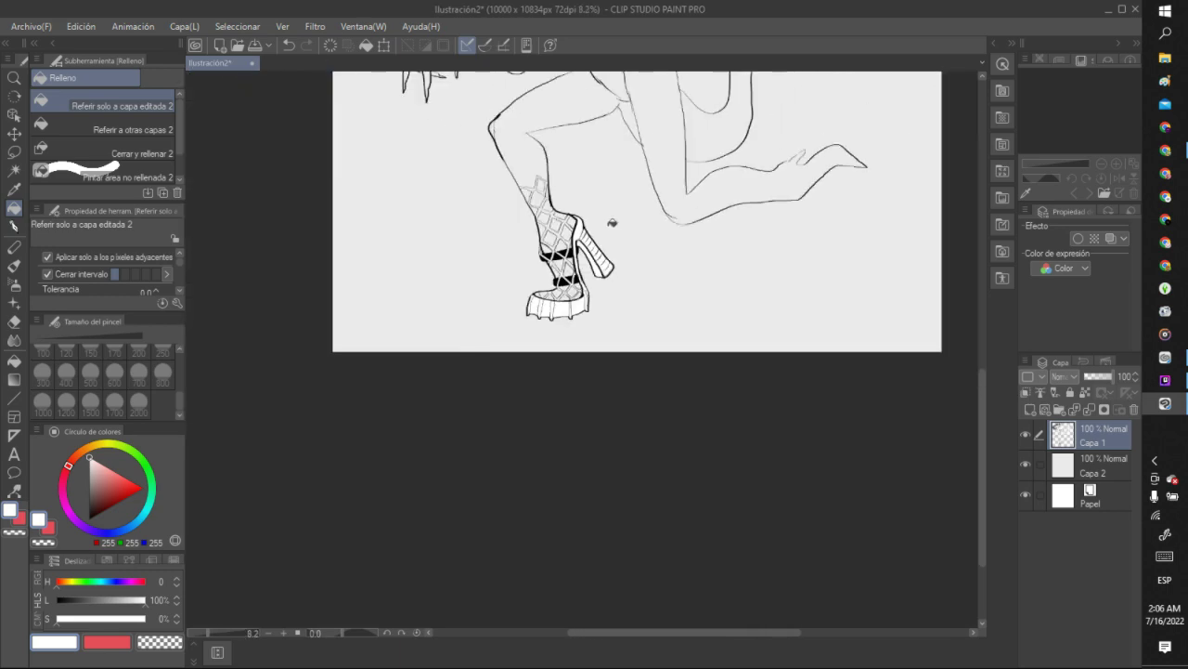
scroll(608, 246, "up", 3)
scroll(603, 232, "up", 1)
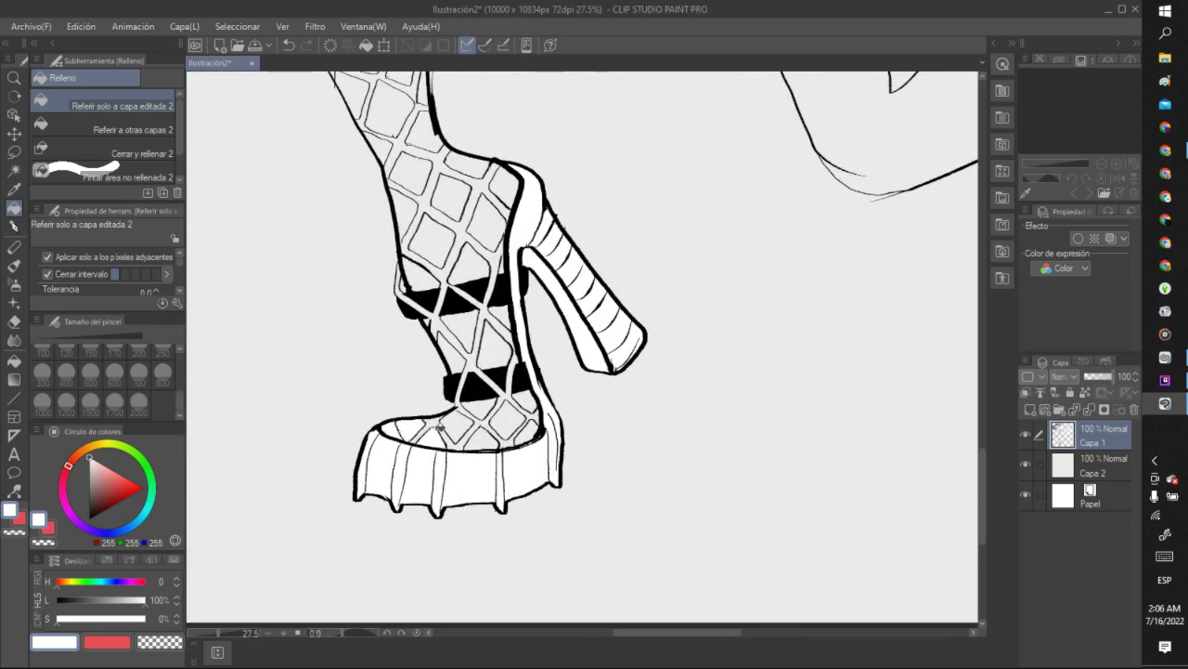
left_click(464, 419)
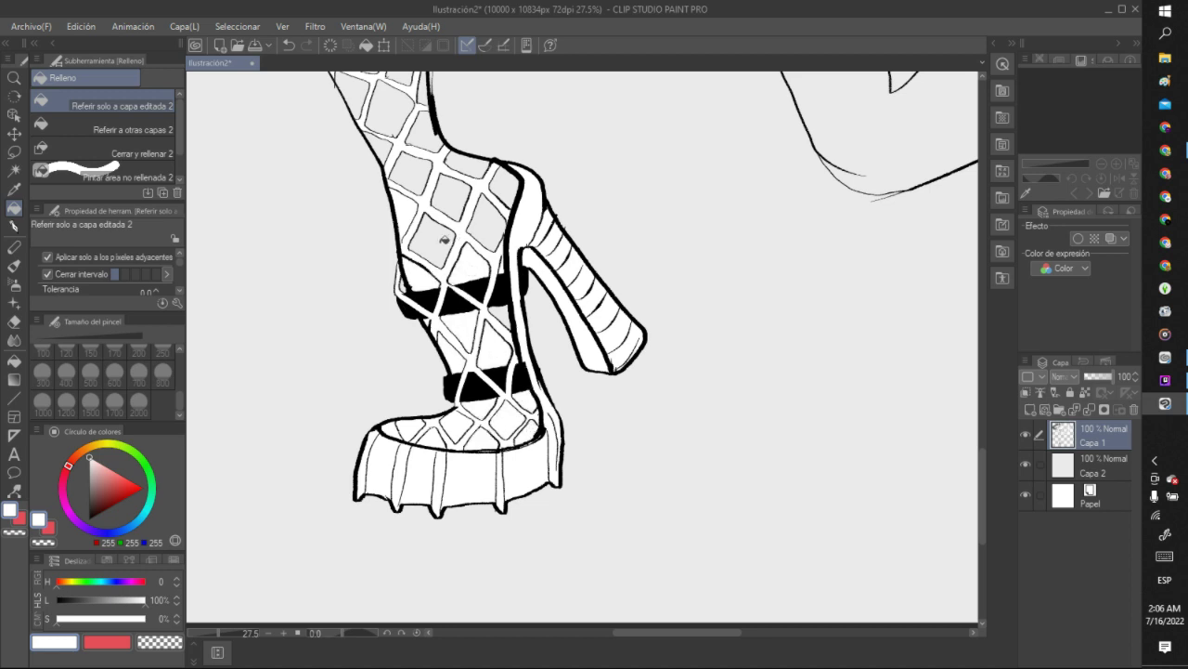
left_click(499, 226)
left_click(508, 192)
left_click(471, 167)
left_click(464, 190)
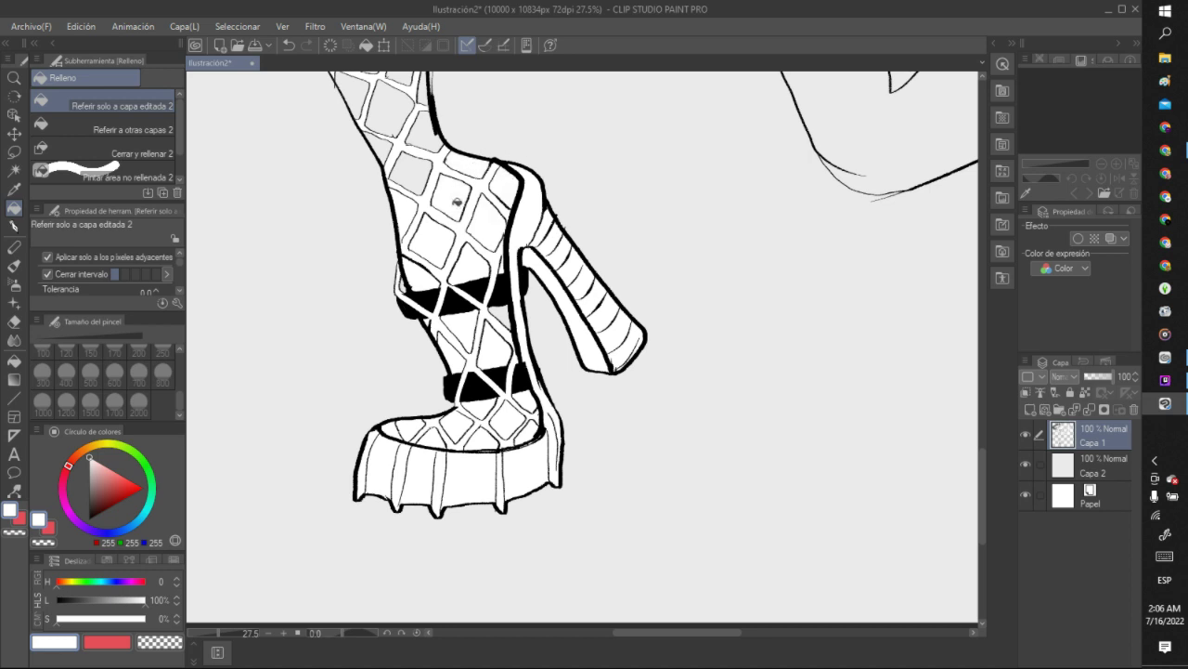
Fill the remaining fishnet cells up the lower leg to the stocking's torn upper edge with white.
left_click(419, 175)
left_click(429, 125)
left_click(395, 150)
left_click(393, 117)
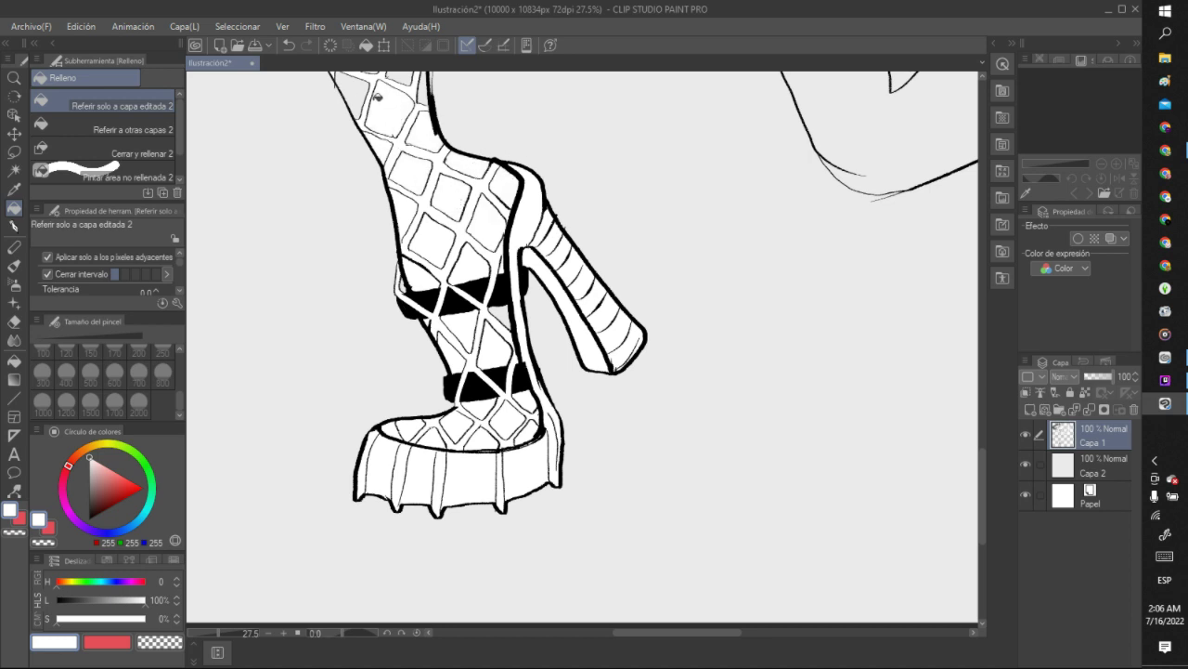
left_click(368, 96)
scroll(372, 96, "down", 5)
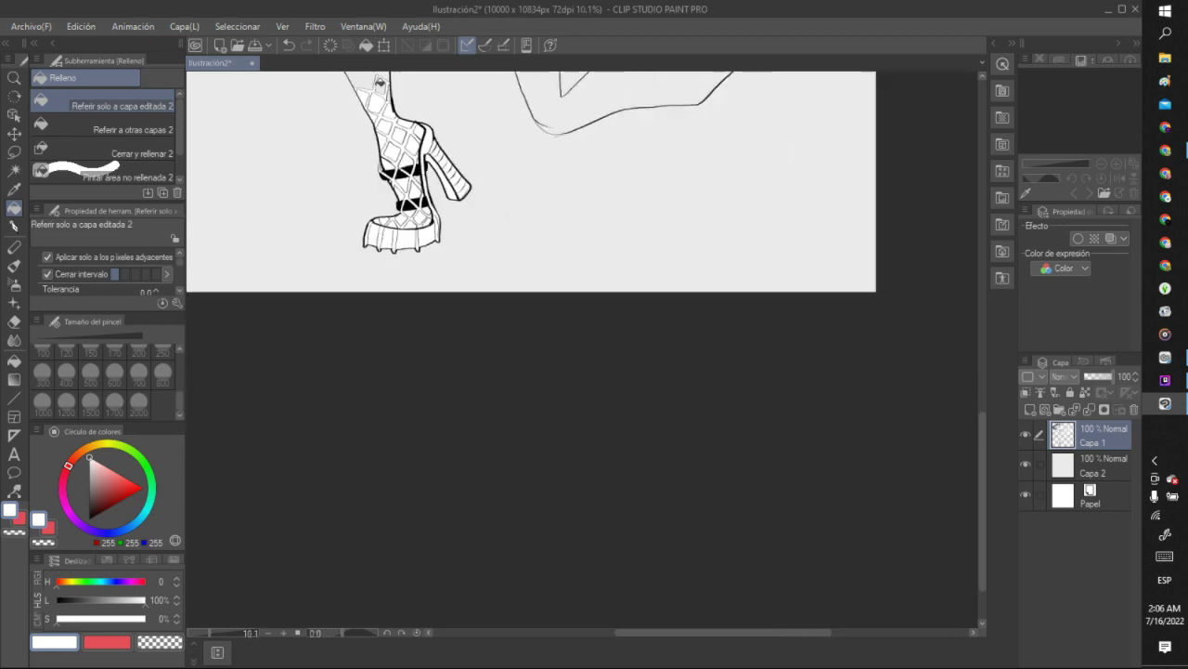
scroll(385, 71, "up", 7)
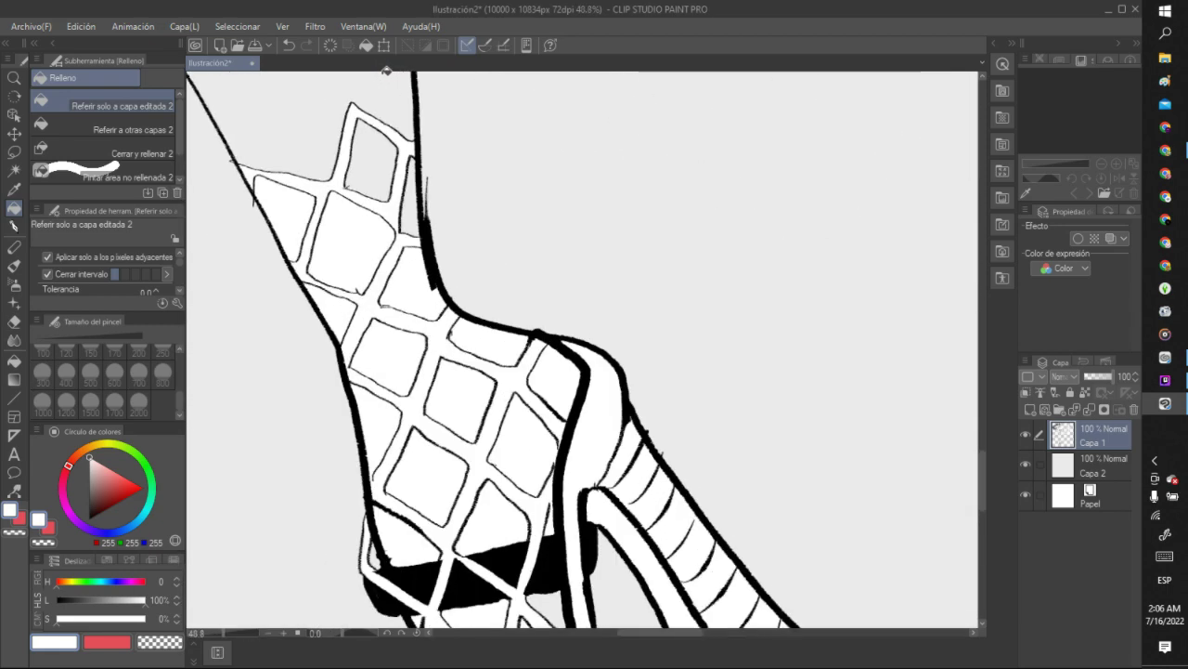
left_click(384, 175)
left_click(415, 216)
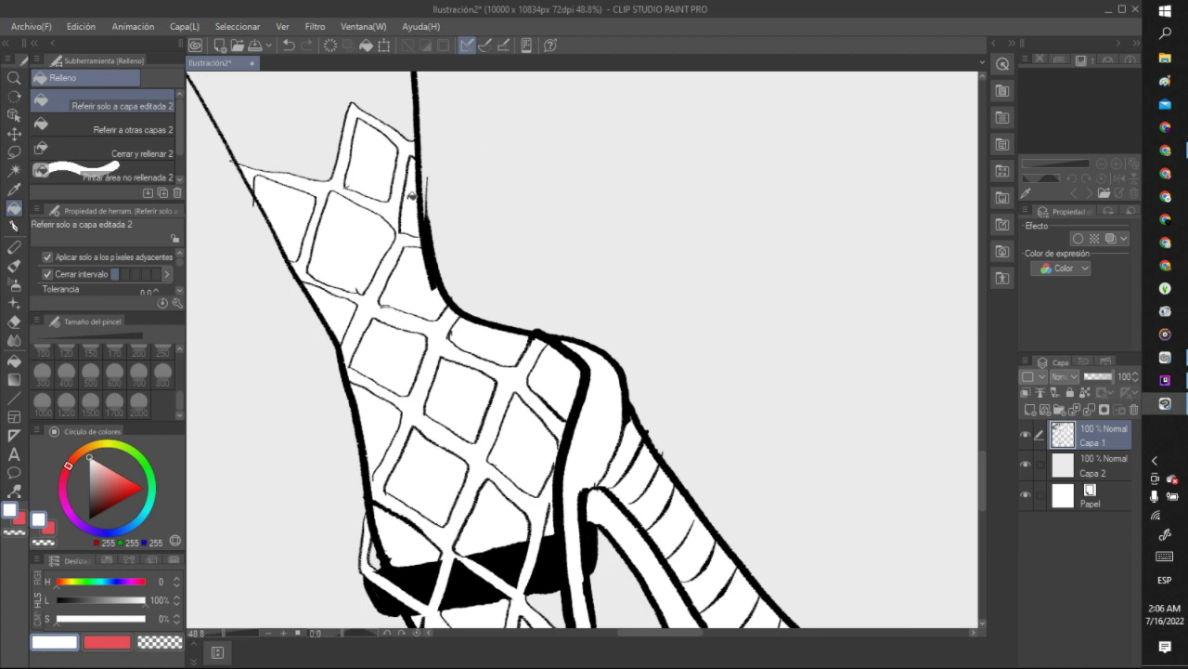
Close the narrow net cell beside the calf outline with the size 30 marker in black and touch up its edge in white.
scroll(412, 194, "up", 1)
left_click(14, 226)
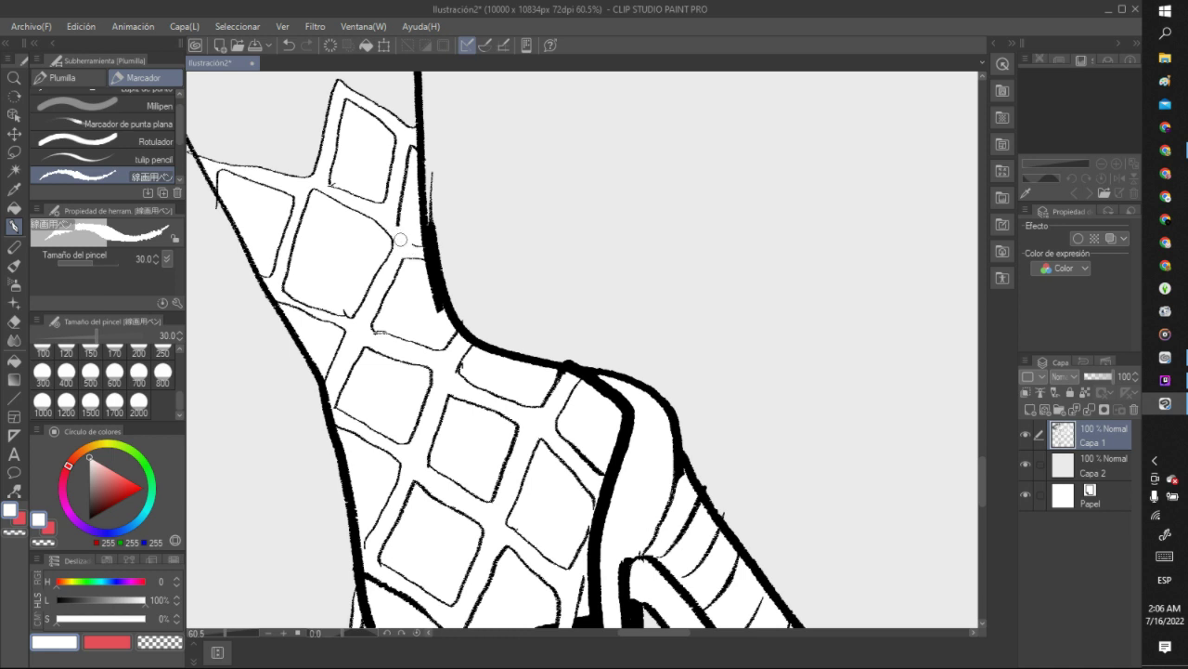
left_click(89, 518)
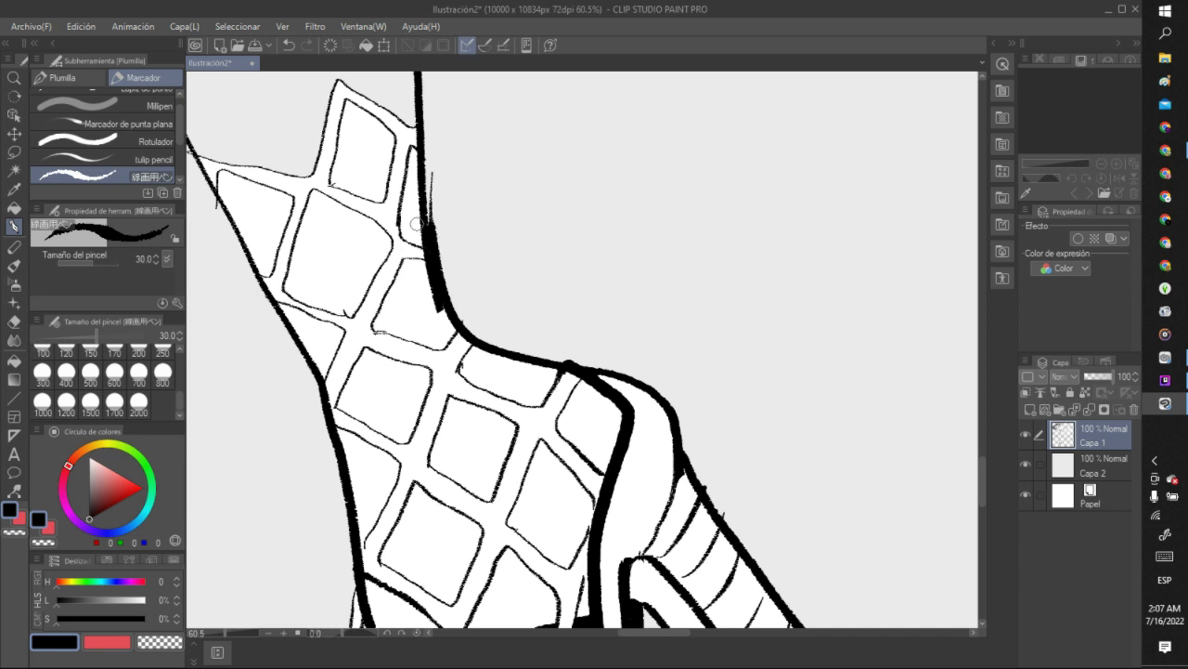
left_click(174, 637)
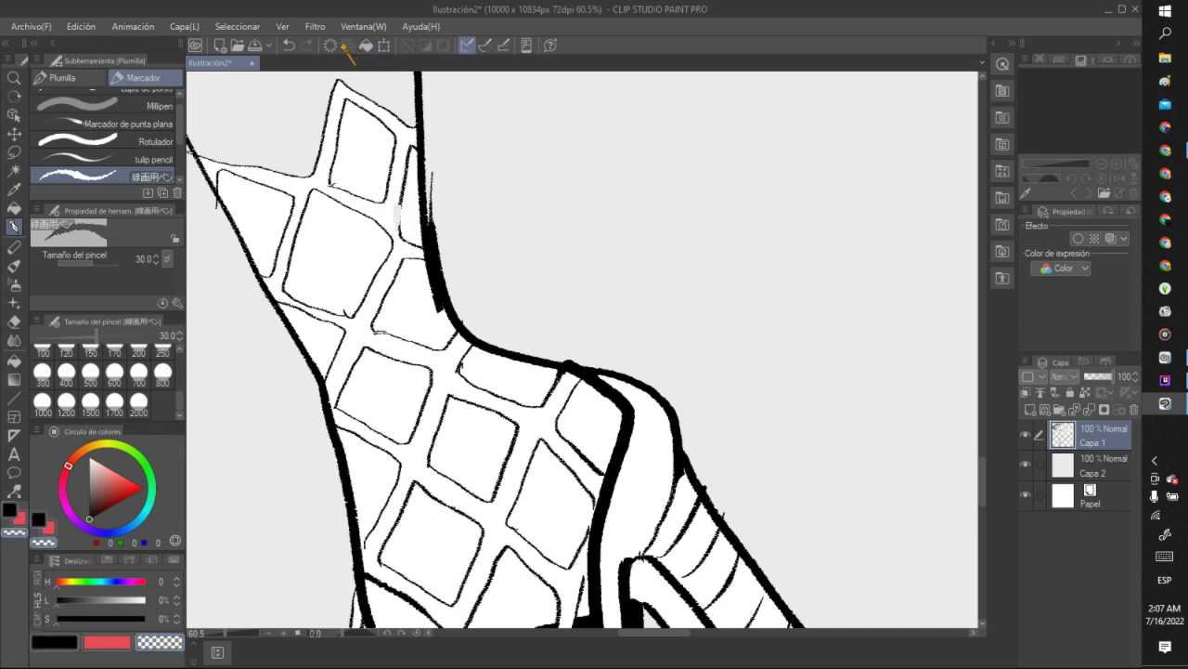
left_click(90, 457)
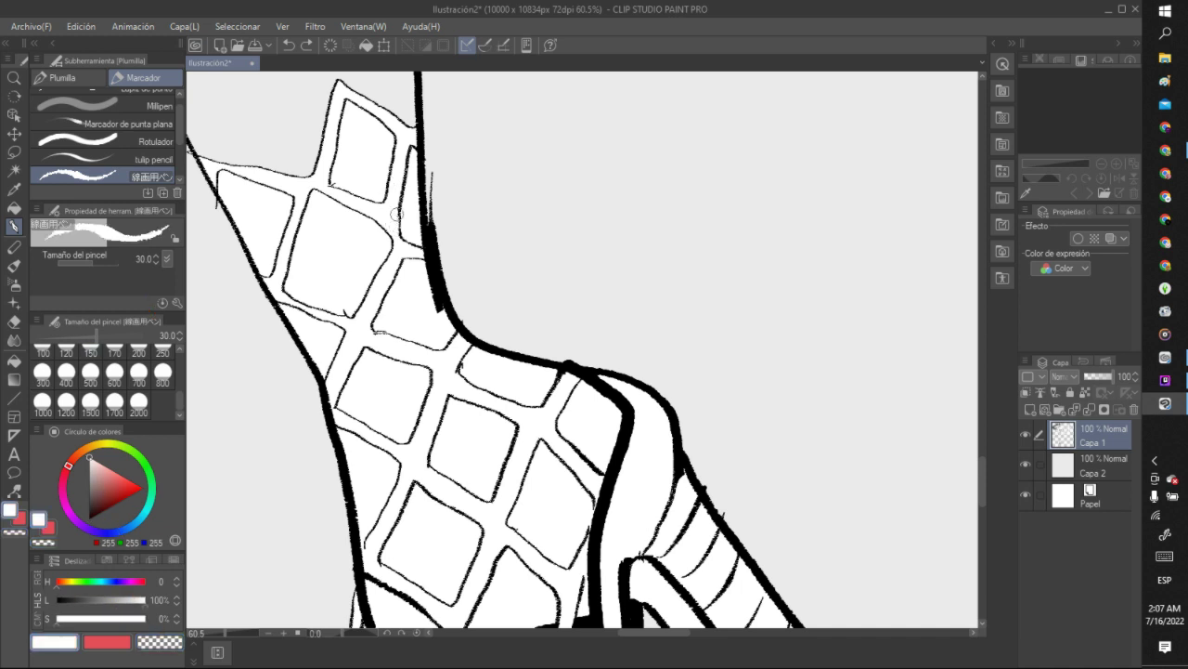
left_click_drag(396, 213, 396, 170)
left_click(14, 189)
left_click(552, 181)
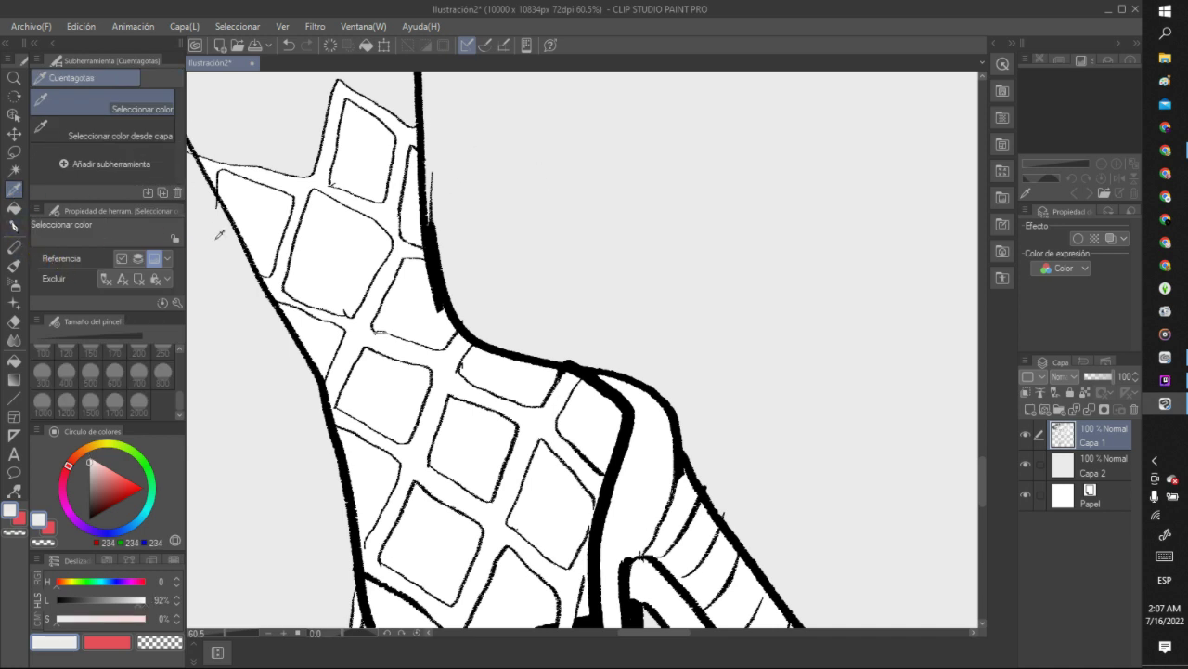
left_click(14, 226)
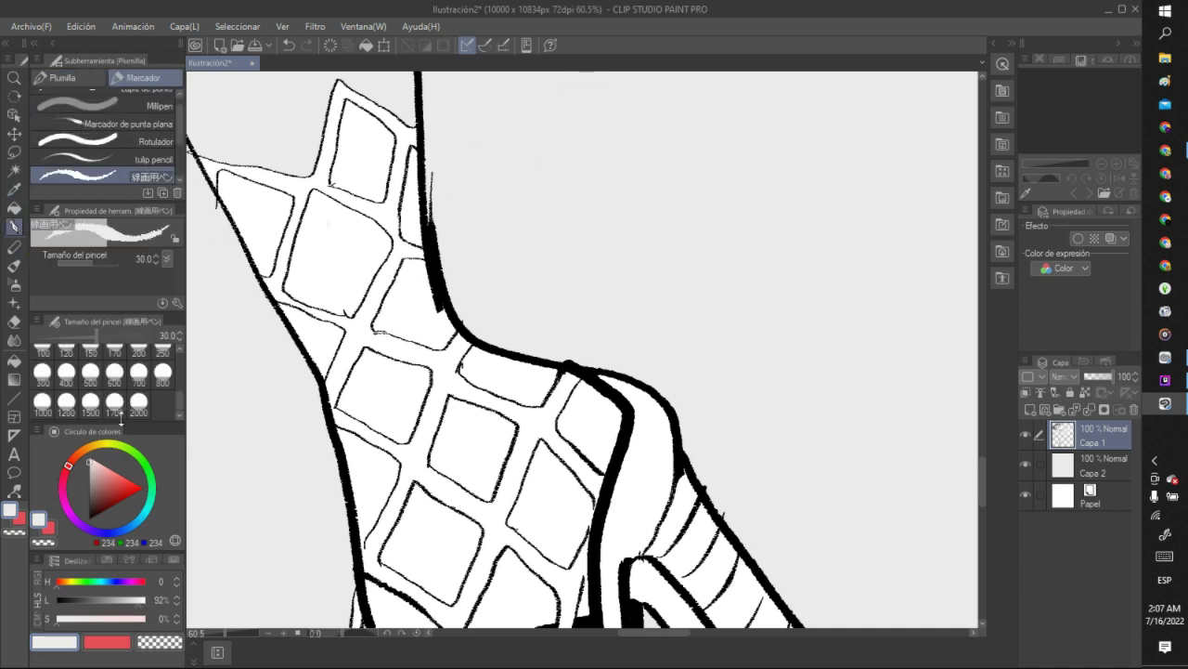
left_click(166, 641)
mouse_move(435, 270)
left_mouse_down()
mouse_move(424, 263)
mouse_move(442, 316)
left_mouse_up()
left_click(54, 640)
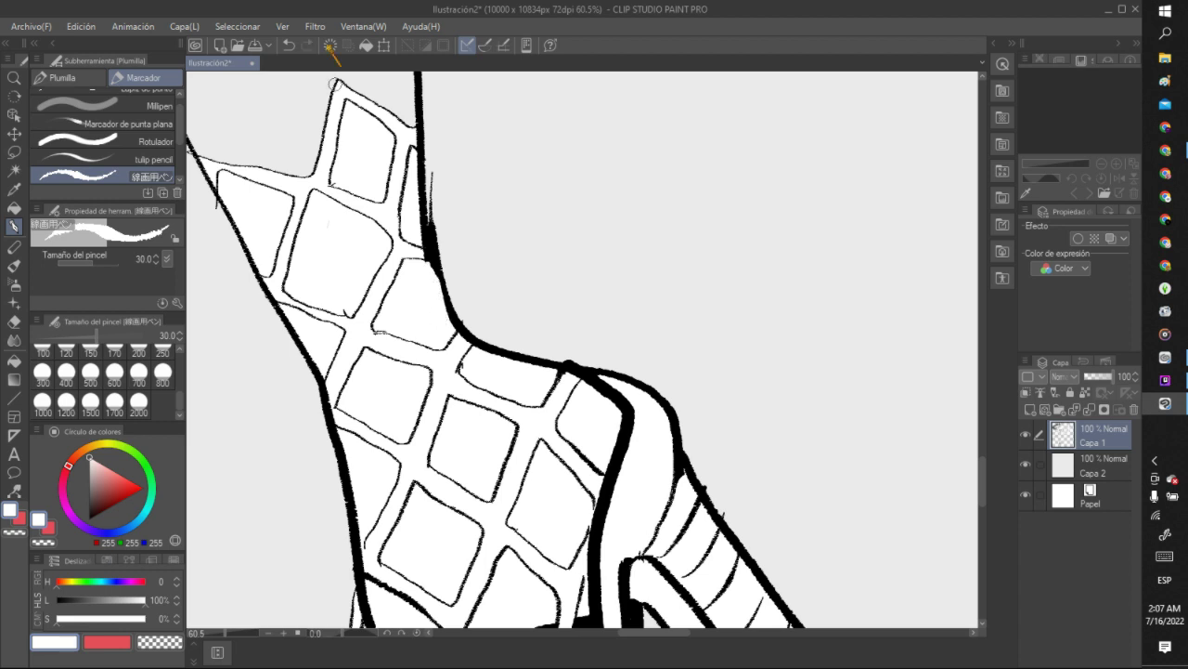
left_click(291, 45)
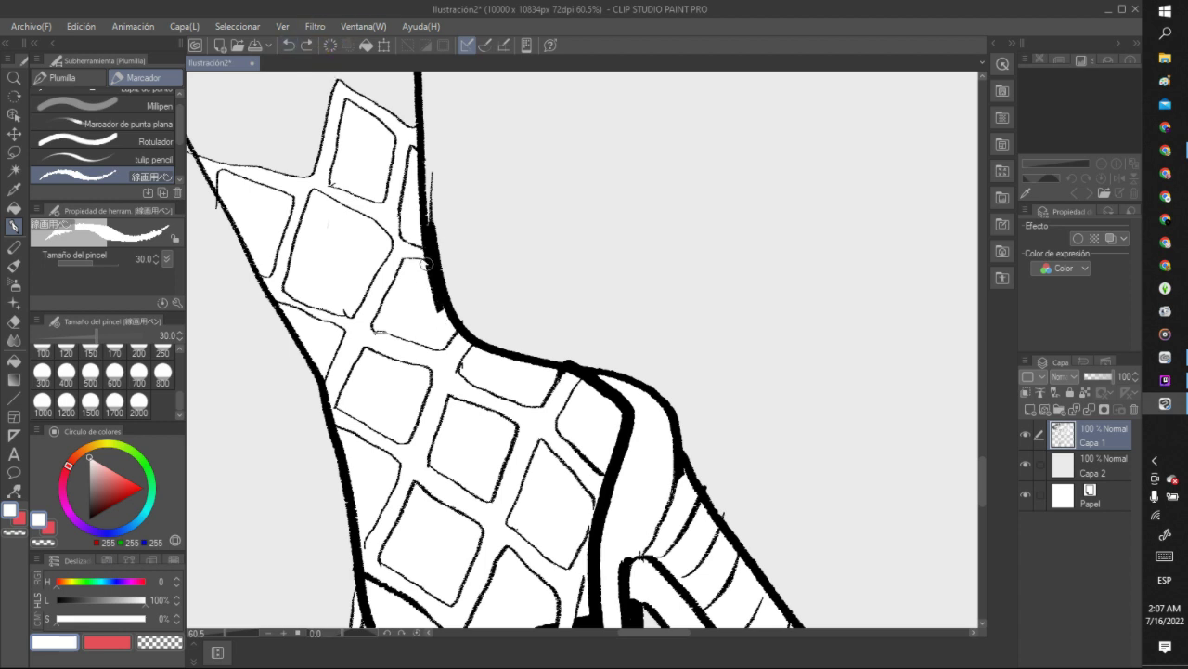
Thin the heavy outline at the back of the ankle from the inside with white, correcting its edge with black.
mouse_move(425, 267)
left_mouse_down()
mouse_move(447, 321)
mouse_move(432, 300)
left_mouse_up()
key("ctrl+z")
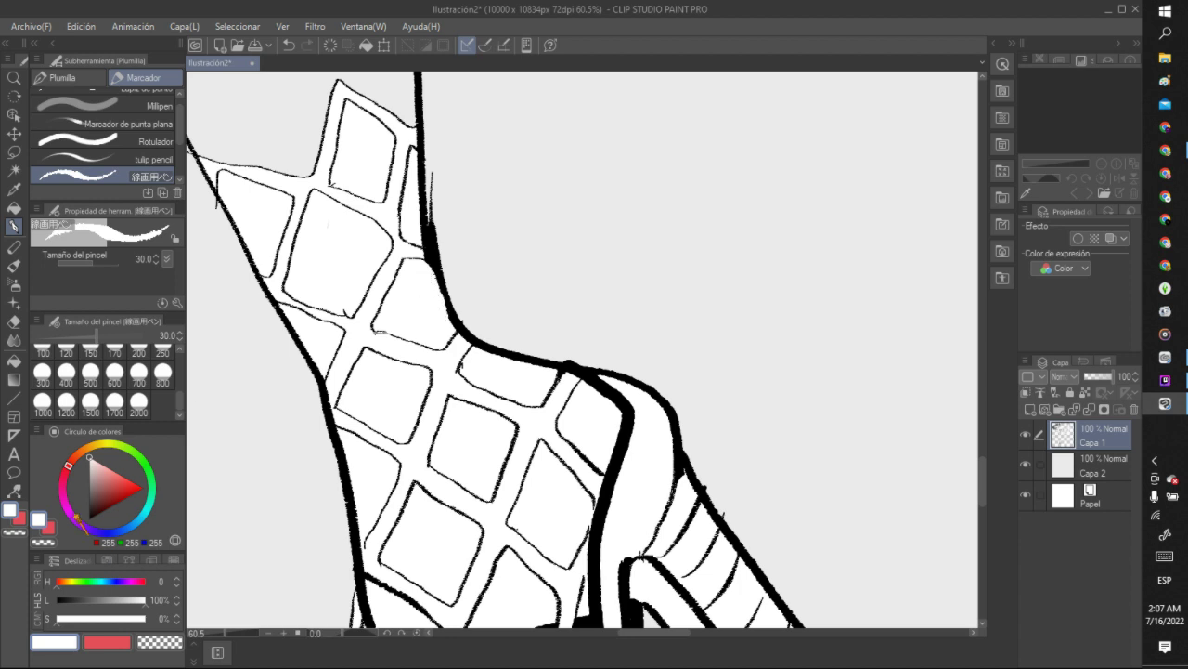
left_click(90, 516)
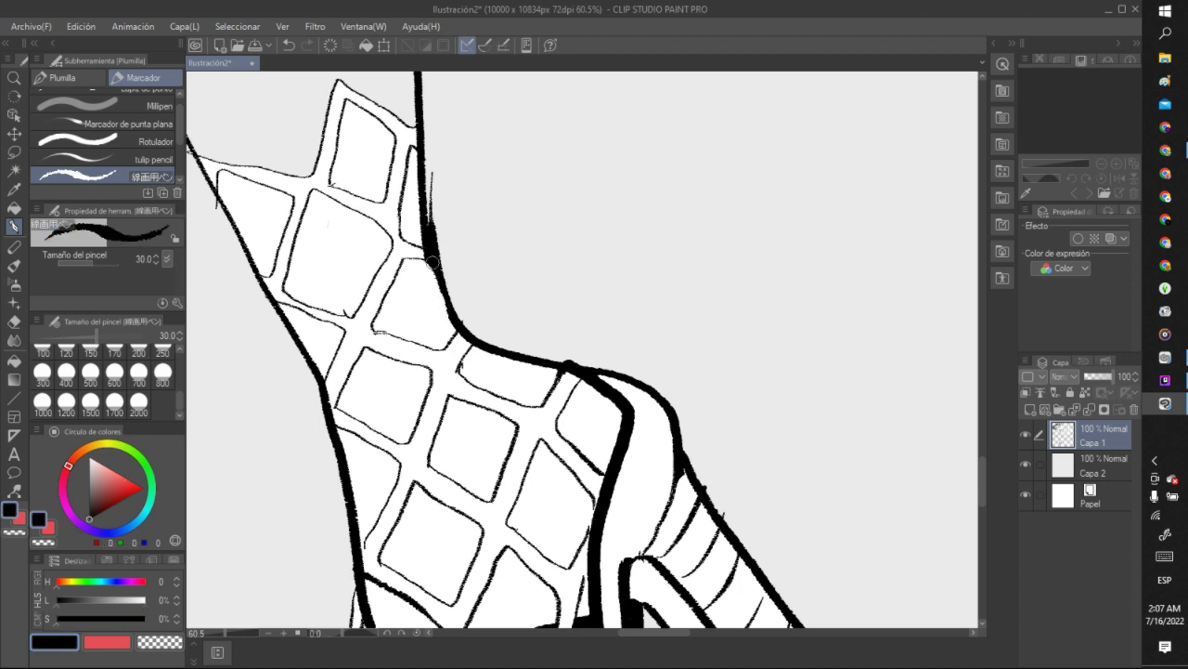
mouse_move(432, 270)
left_mouse_down()
mouse_move(448, 314)
mouse_move(432, 252)
left_mouse_up()
left_click(89, 457)
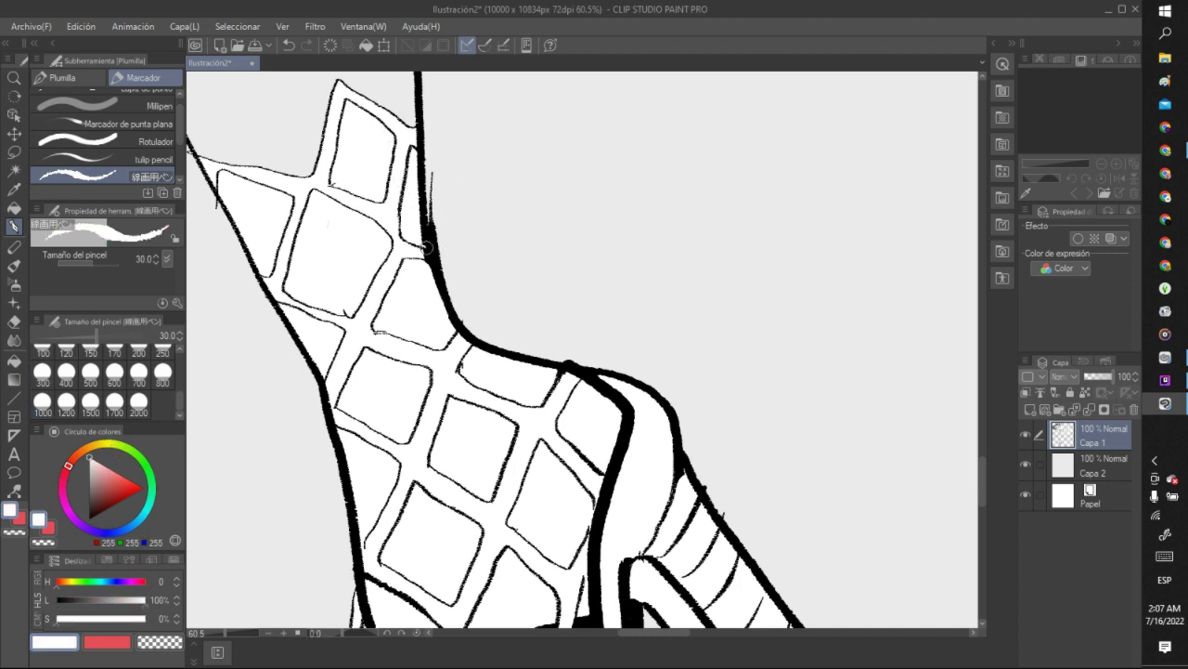
mouse_move(426, 247)
left_mouse_down()
mouse_move(414, 191)
mouse_move(422, 240)
left_mouse_up()
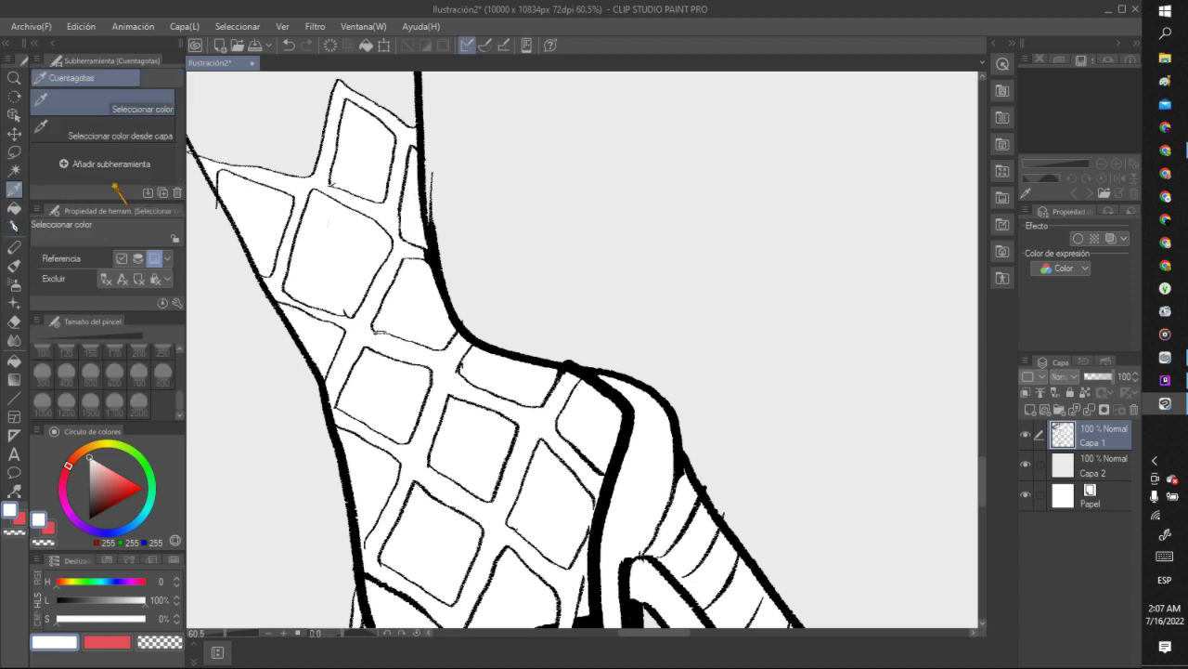
Paint over the stray strokes outside the calf outline and the bump above the shoe's heel with the sampled background grey.
left_click(569, 182, "alt")
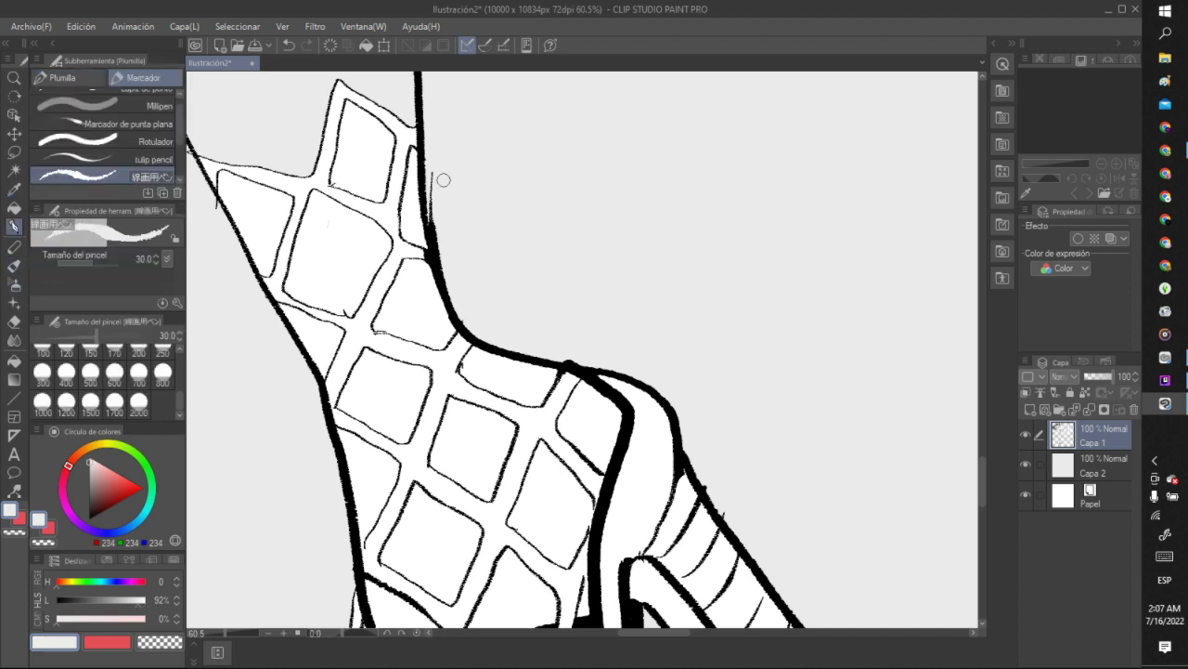
mouse_move(443, 180)
left_mouse_down()
mouse_move(444, 268)
mouse_move(435, 182)
mouse_move(455, 290)
left_mouse_up()
left_click(90, 460)
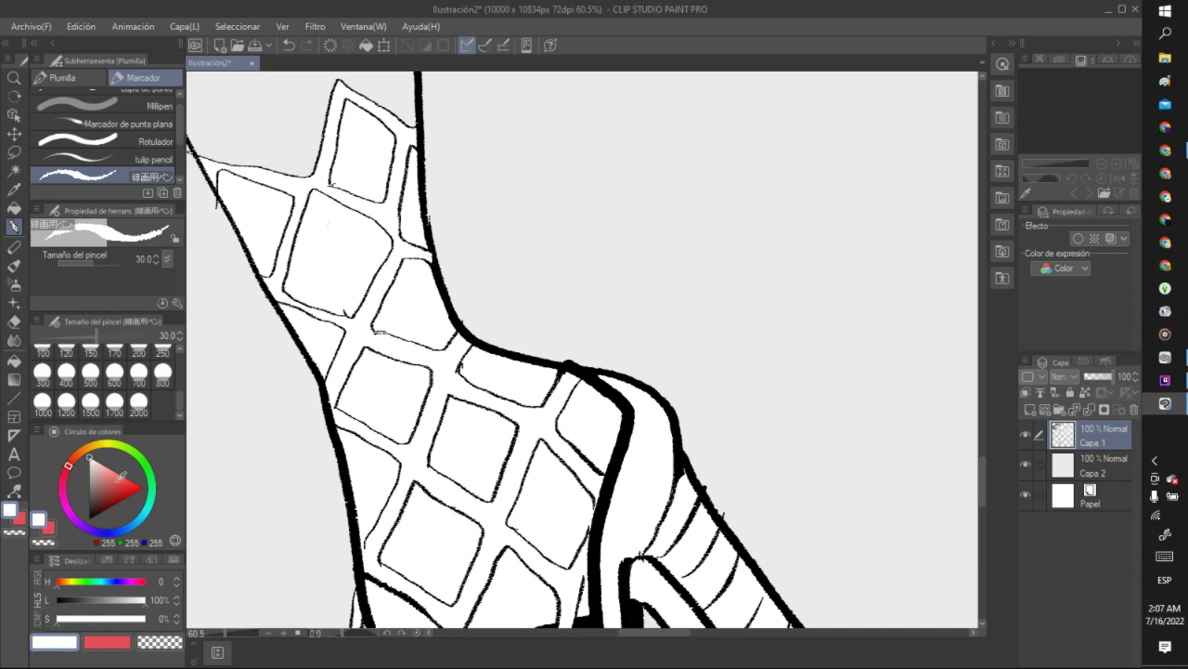
left_click(89, 517)
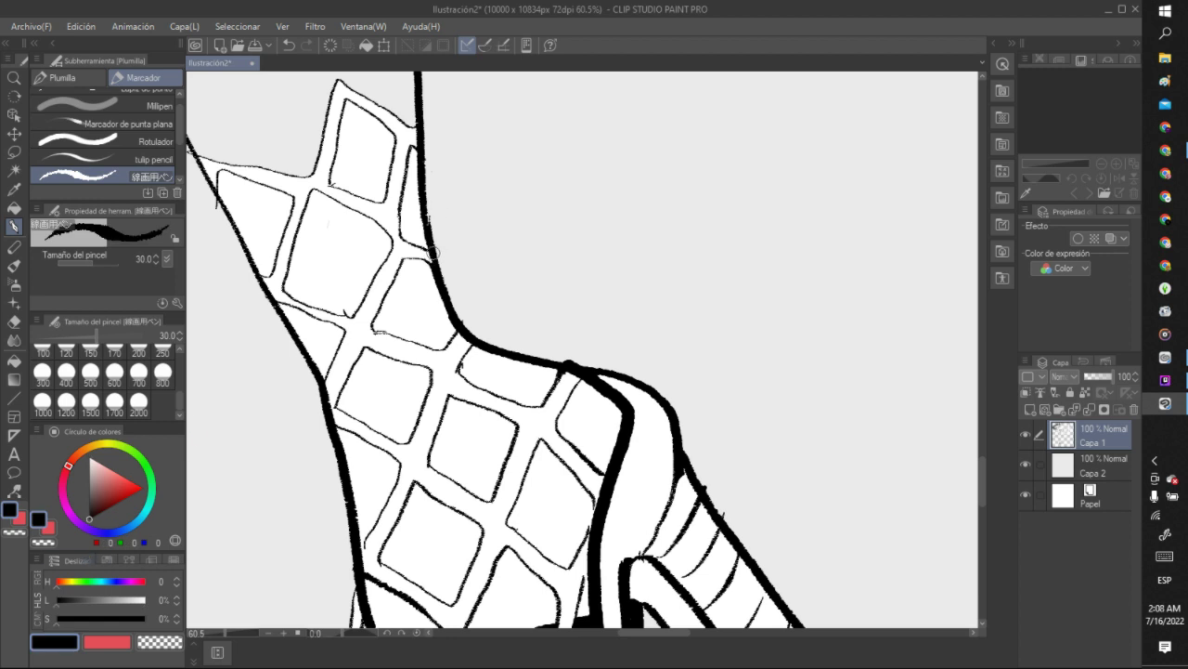
left_click(13, 190)
left_click(563, 233)
left_click(14, 227)
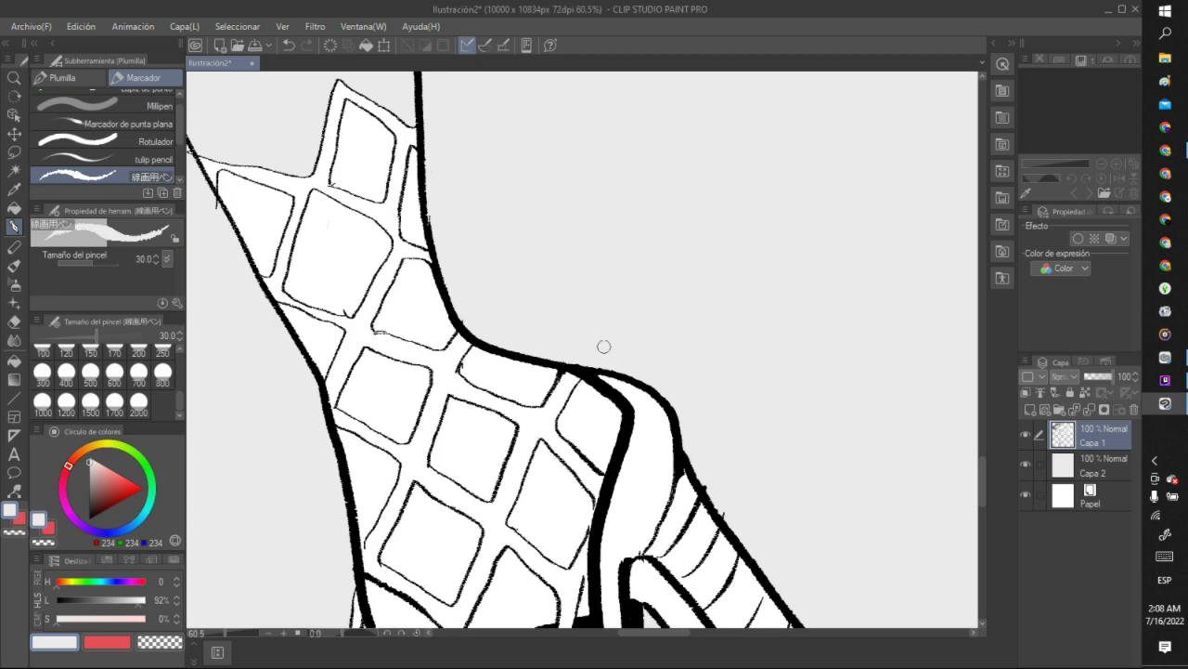
Try to fill the small sliver at the front of the ankle above the upper strap with white, and undo the fill.
scroll(577, 327, "down", 5)
scroll(572, 319, "down", 1)
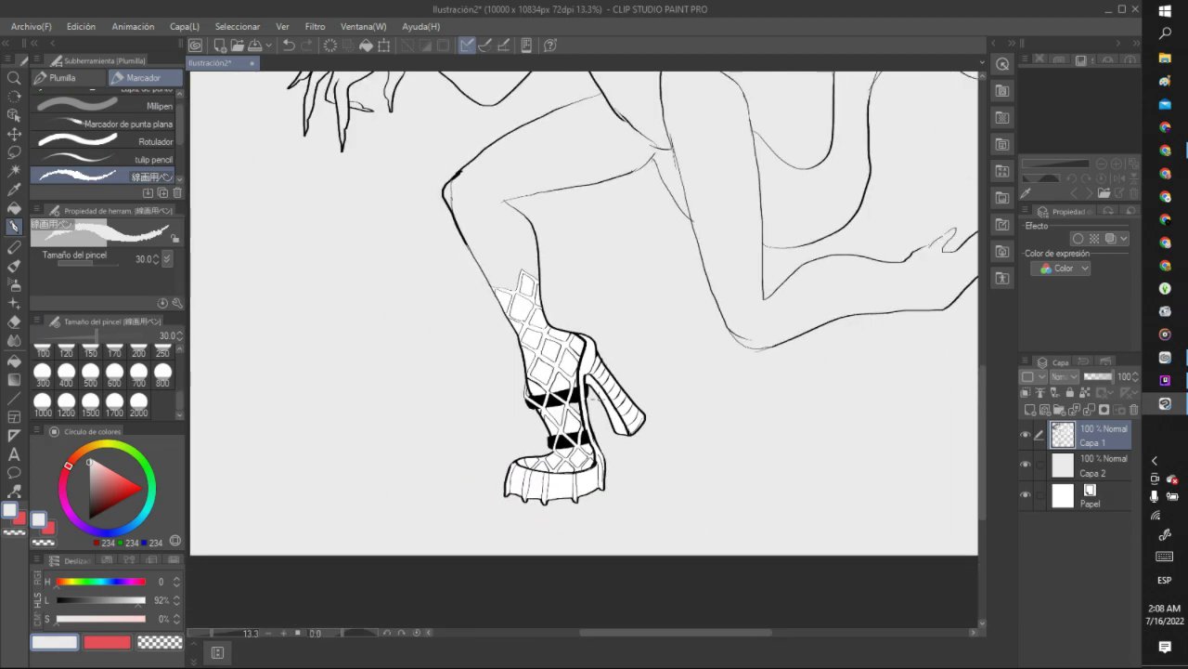
scroll(594, 390, "up", 2)
scroll(598, 403, "up", 1)
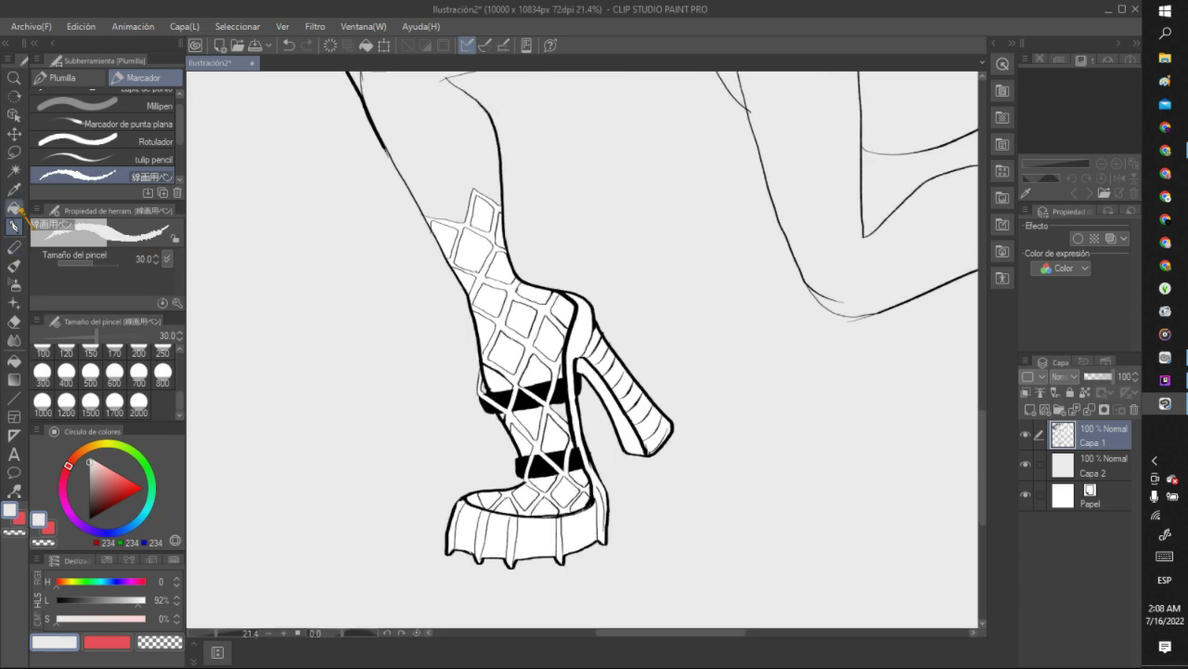
left_click(14, 207)
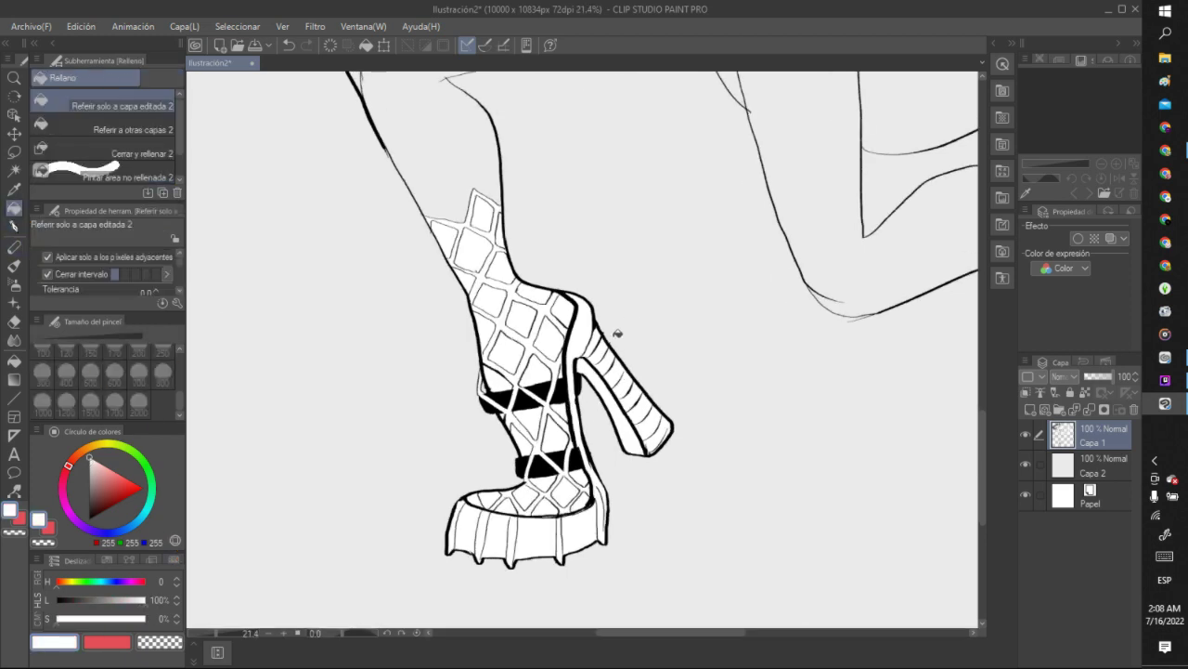
scroll(476, 393, "up", 3)
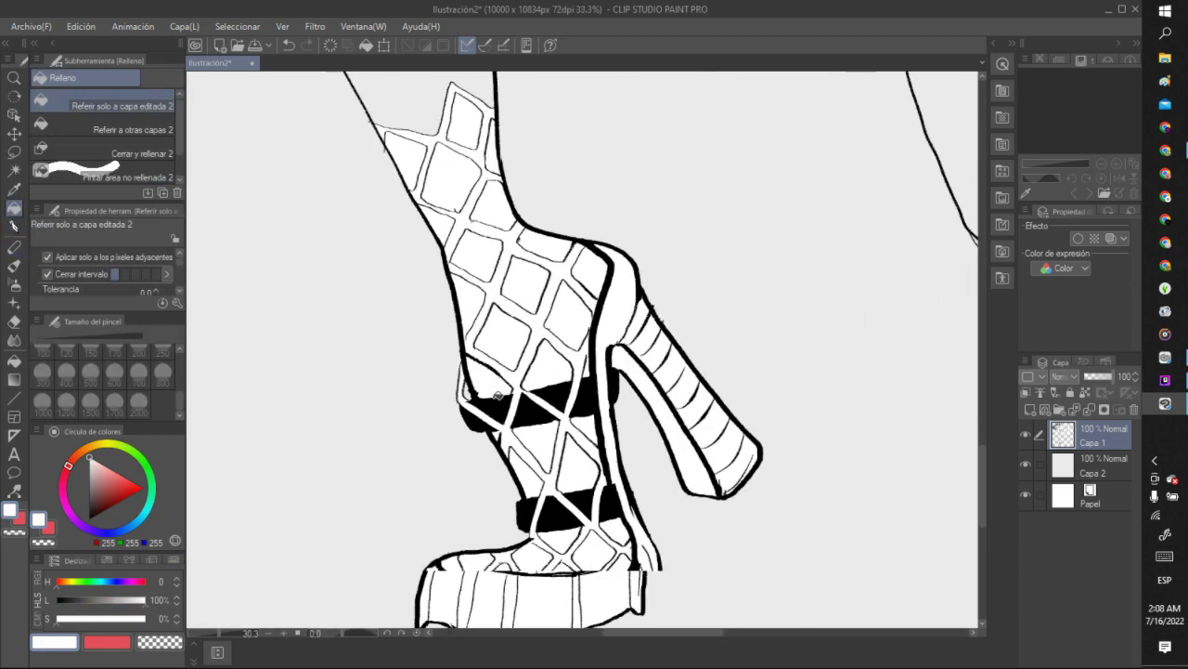
left_click(467, 383)
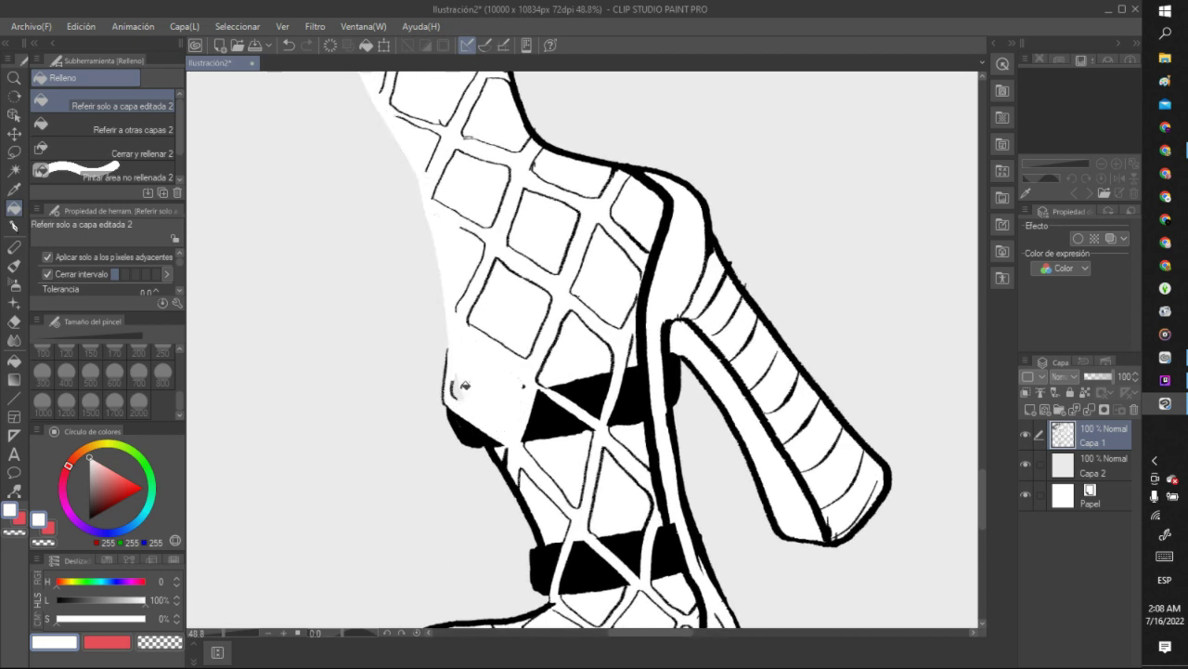
left_click(286, 45)
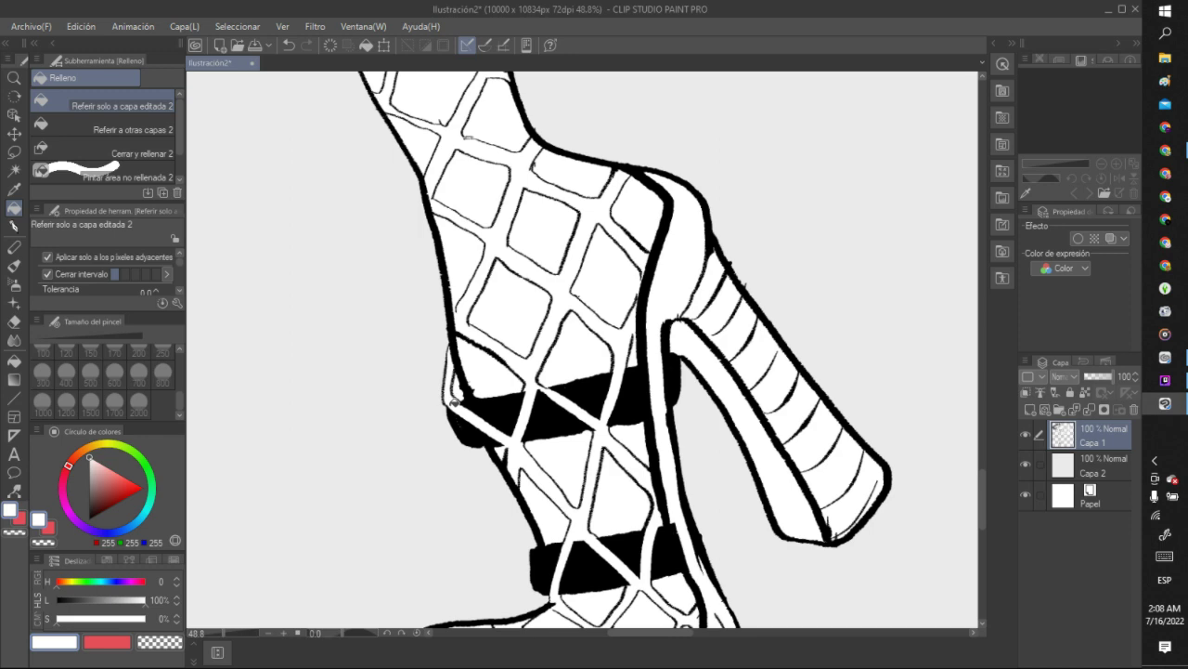
Review the whole illustration for remaining unfilled areas, hiding and reshowing the grey layer Capa 2.
scroll(411, 355, "down", 4)
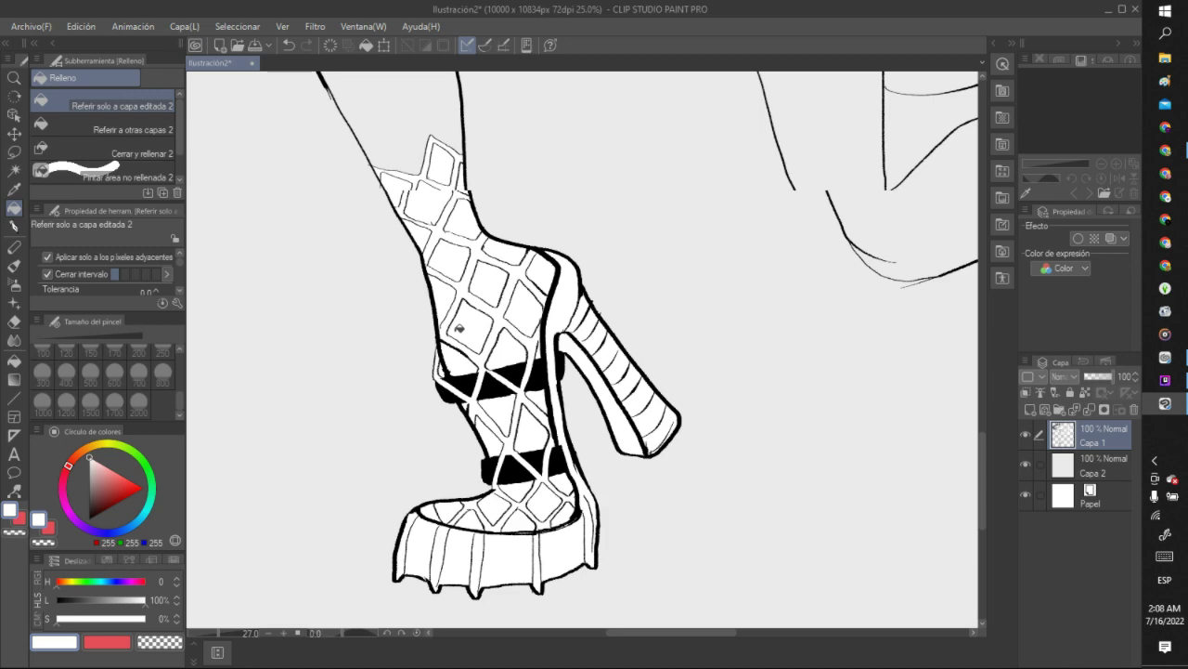
scroll(458, 329, "down", 12)
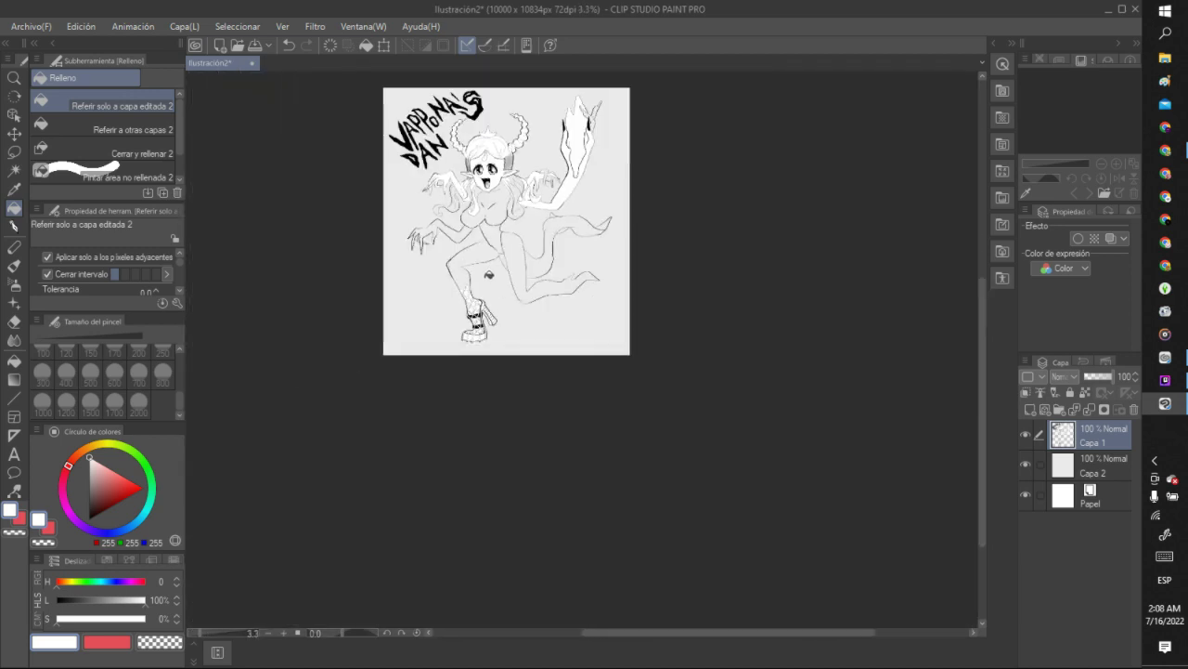
scroll(455, 126, "up", 5)
scroll(436, 98, "down", 2)
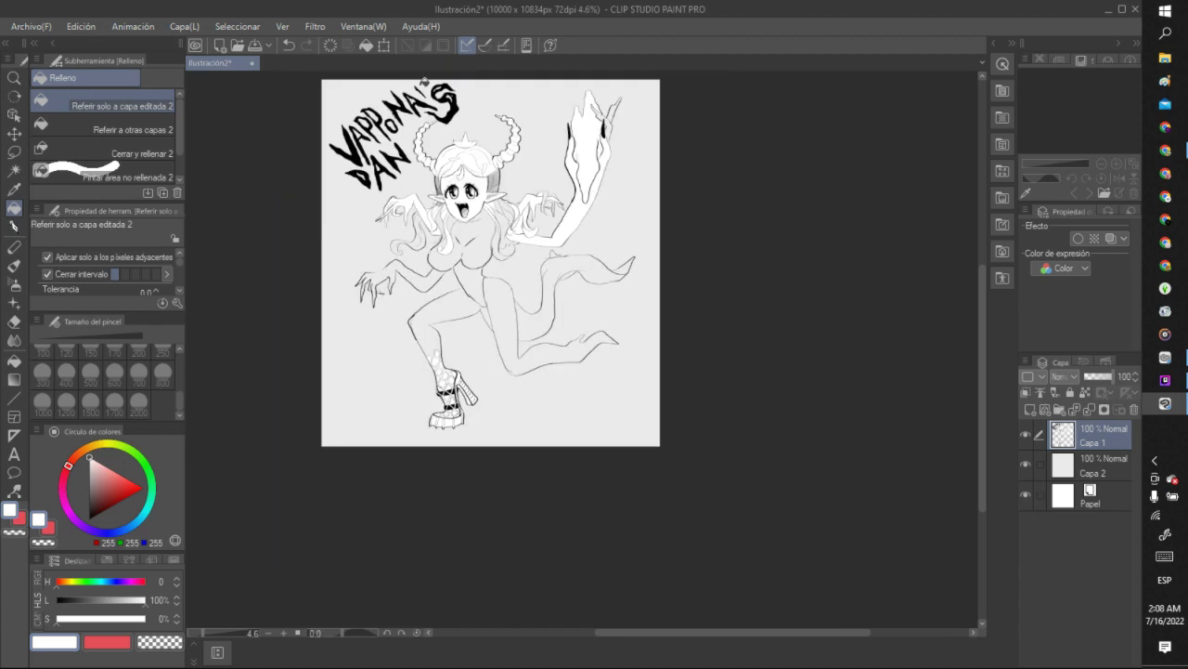
scroll(429, 95, "up", 1)
scroll(455, 130, "down", 1)
scroll(479, 190, "up", 1)
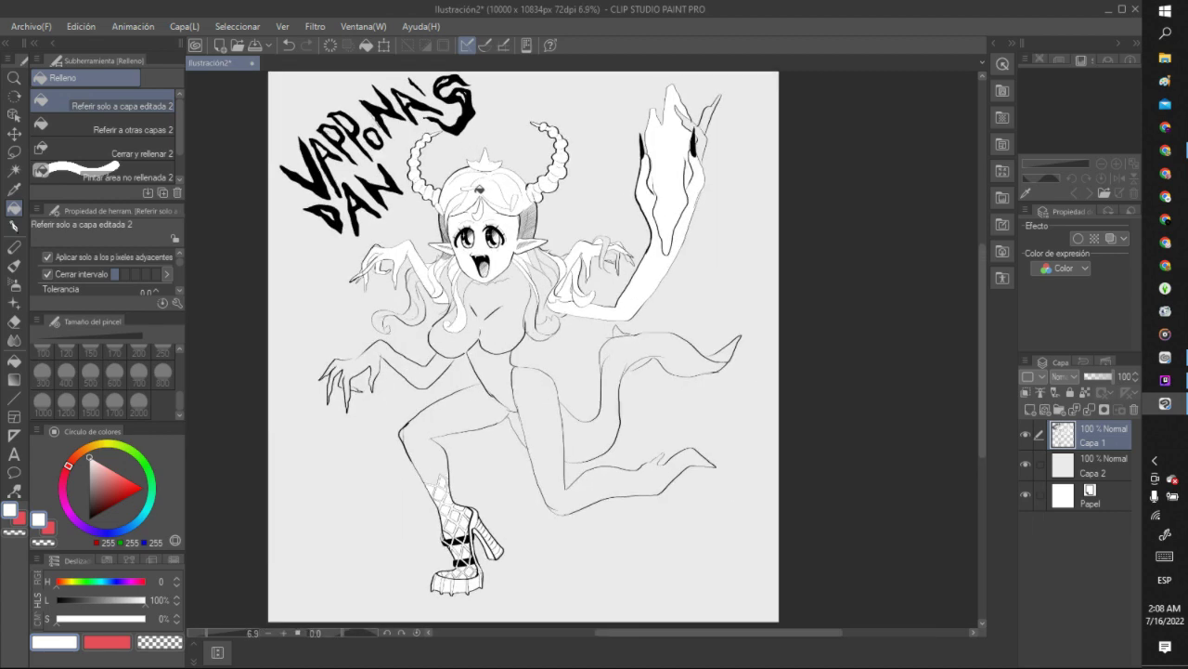
scroll(479, 195, "up", 2)
scroll(479, 195, "down", 1)
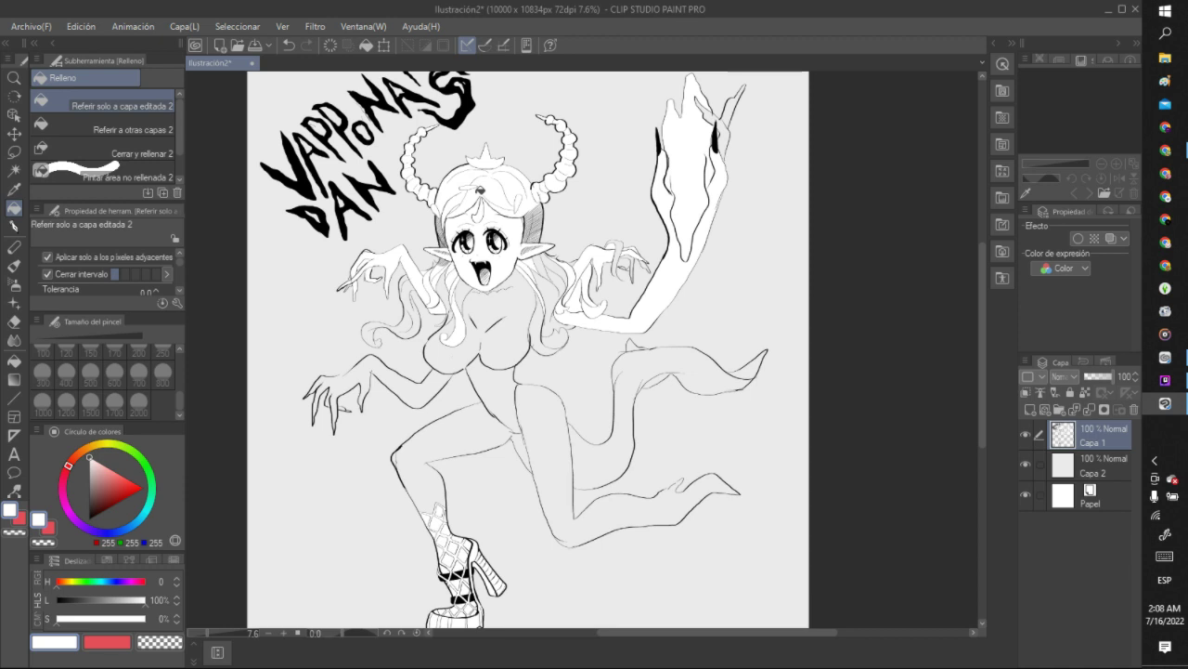
scroll(479, 192, "down", 1)
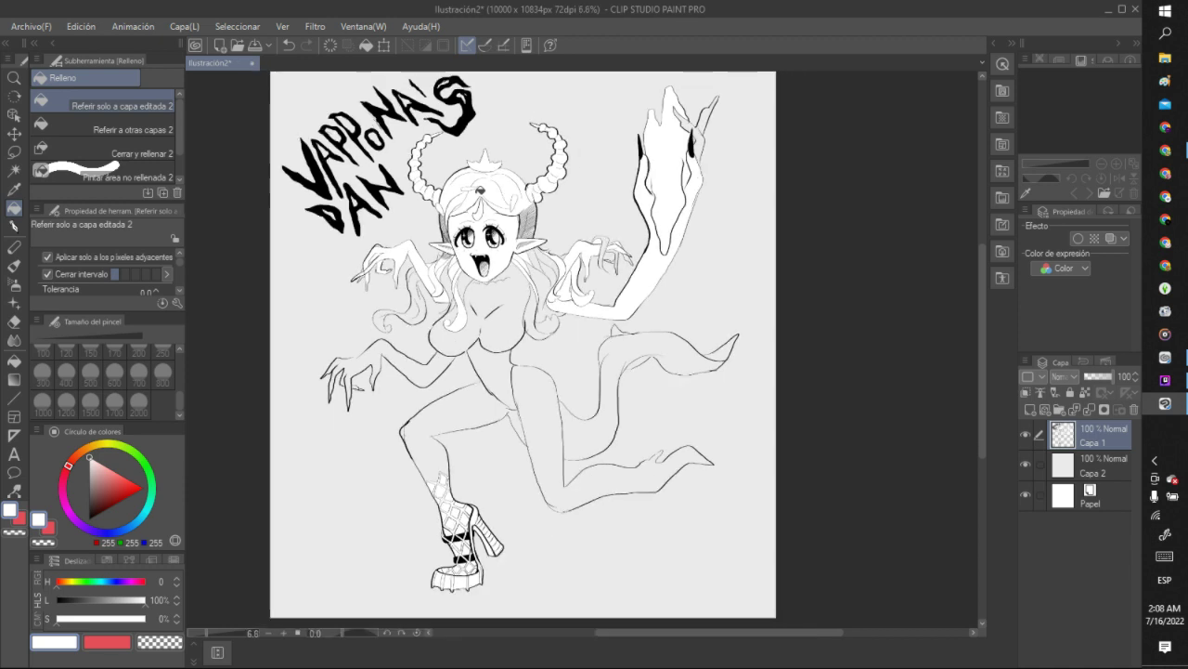
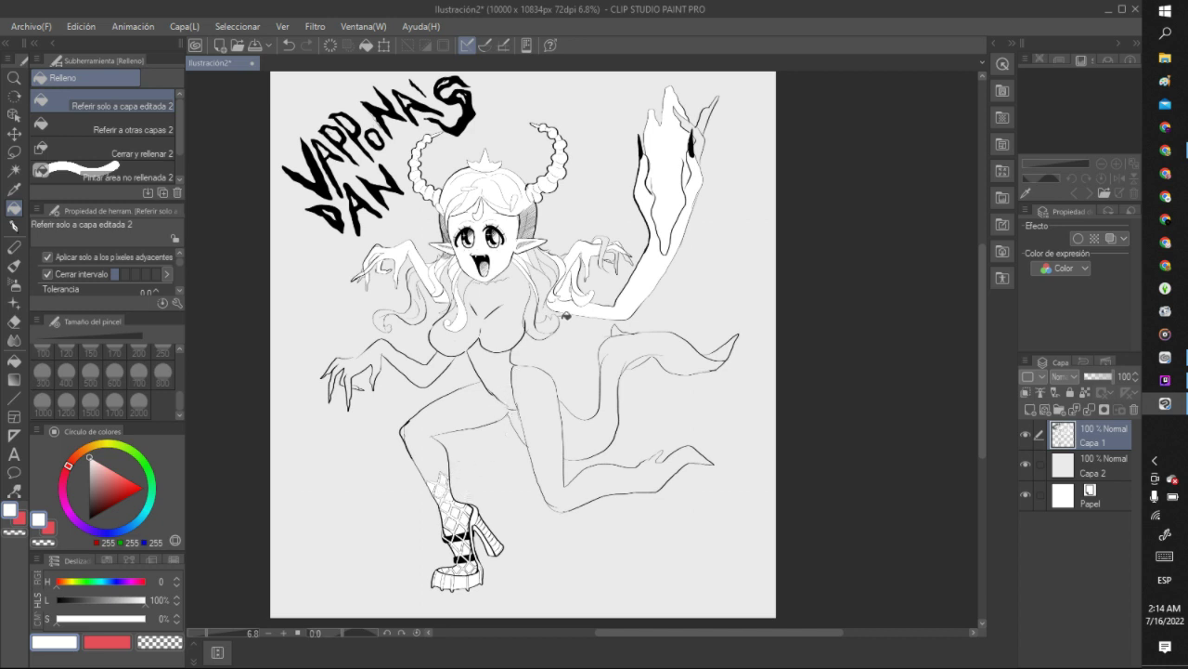
left_click(1025, 464)
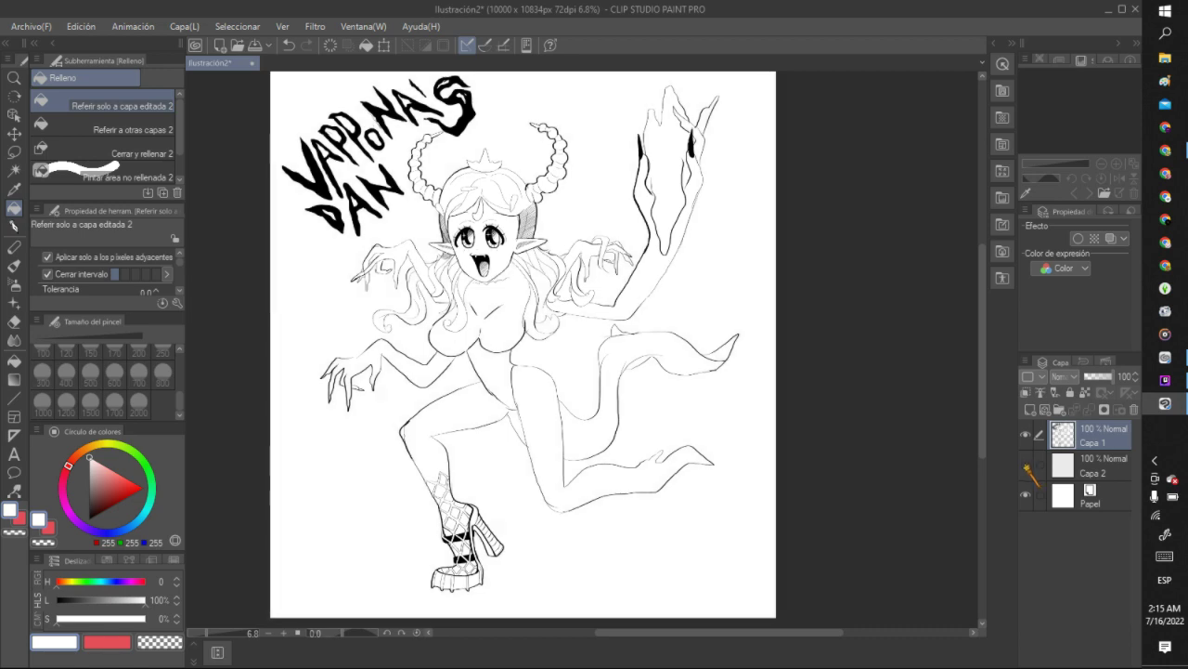
left_click(1025, 464)
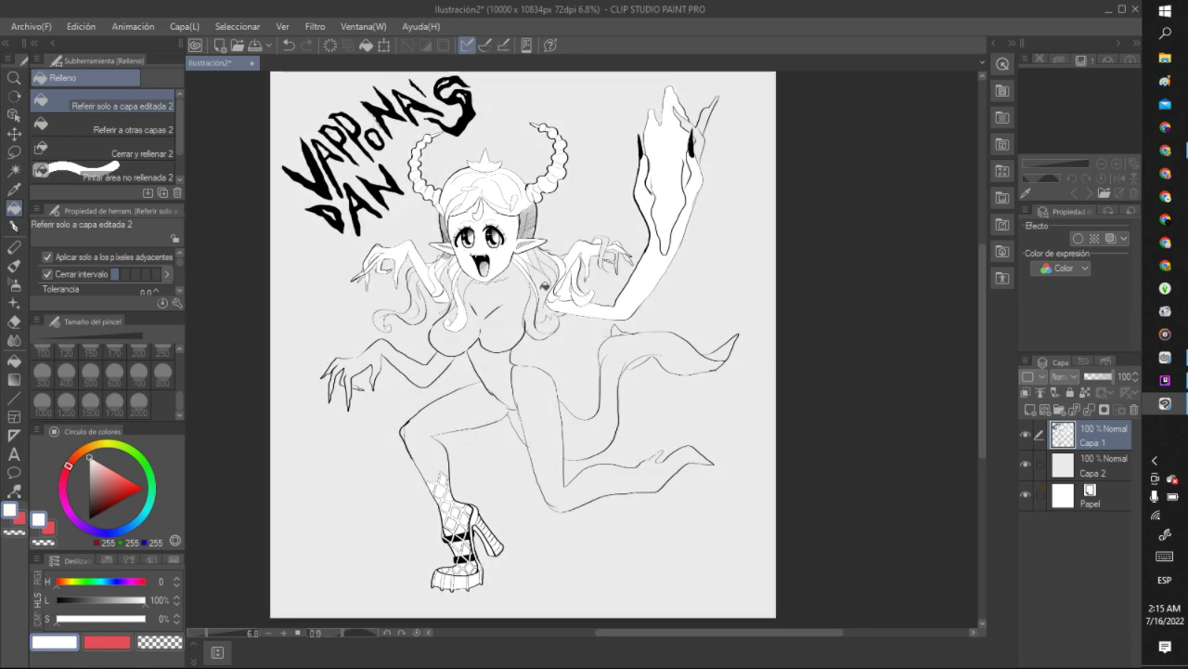
Close the gap in the lower hand's wrist outline with the size 30 marker in black.
scroll(499, 269, "up", 1)
scroll(332, 426, "up", 5)
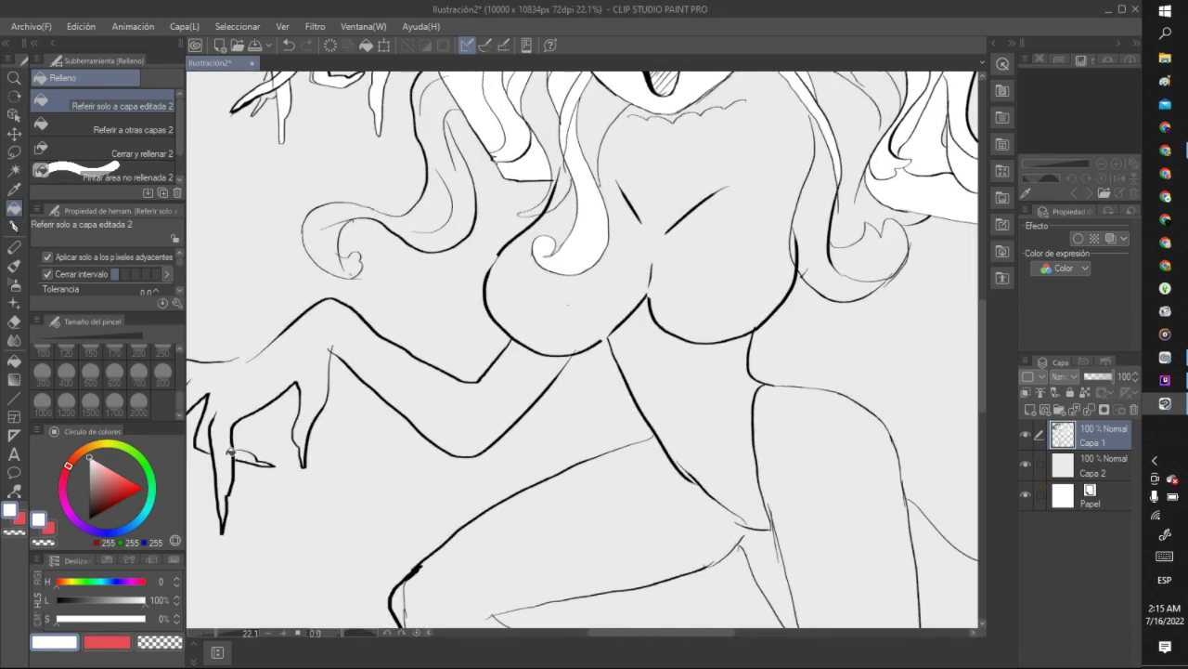
left_click(15, 227)
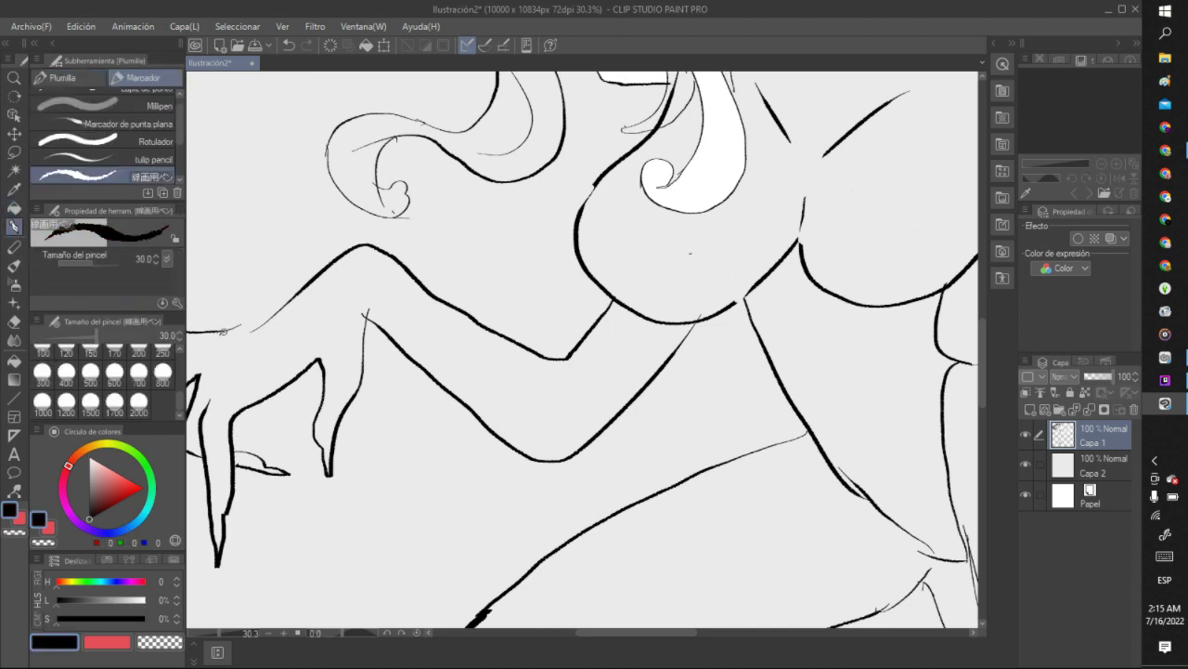
left_click_drag(219, 332, 259, 323)
Fill the lower arm and its hand with white using the Fill tool.
left_click(15, 208)
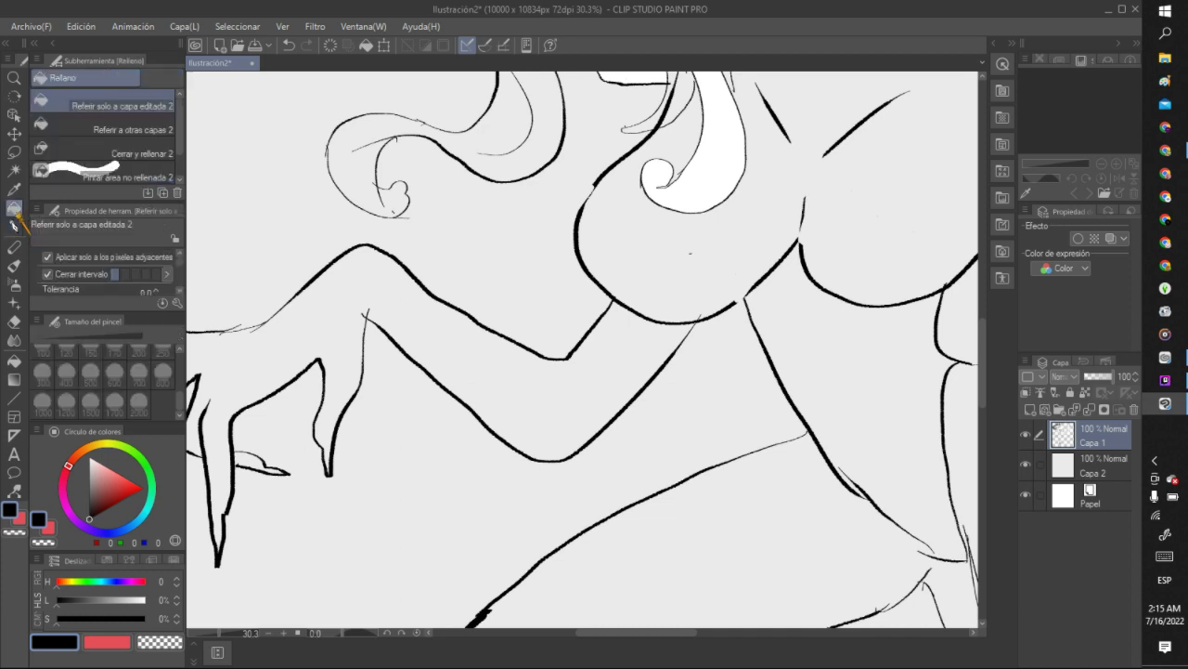
left_click(170, 641)
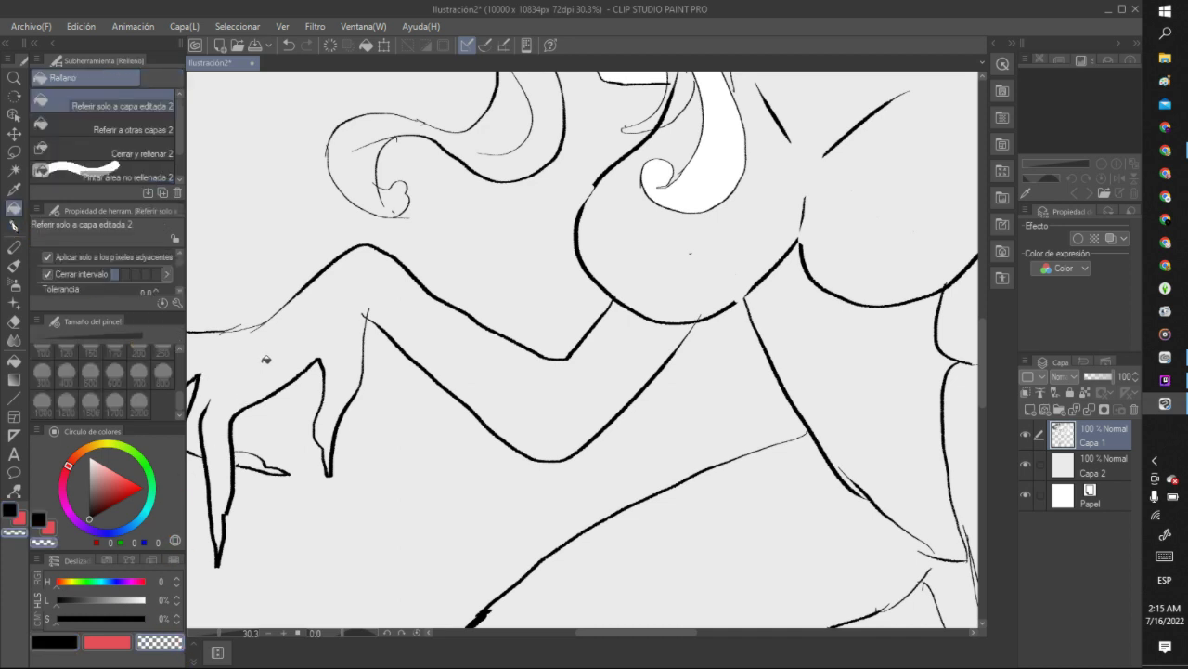
left_click(89, 456)
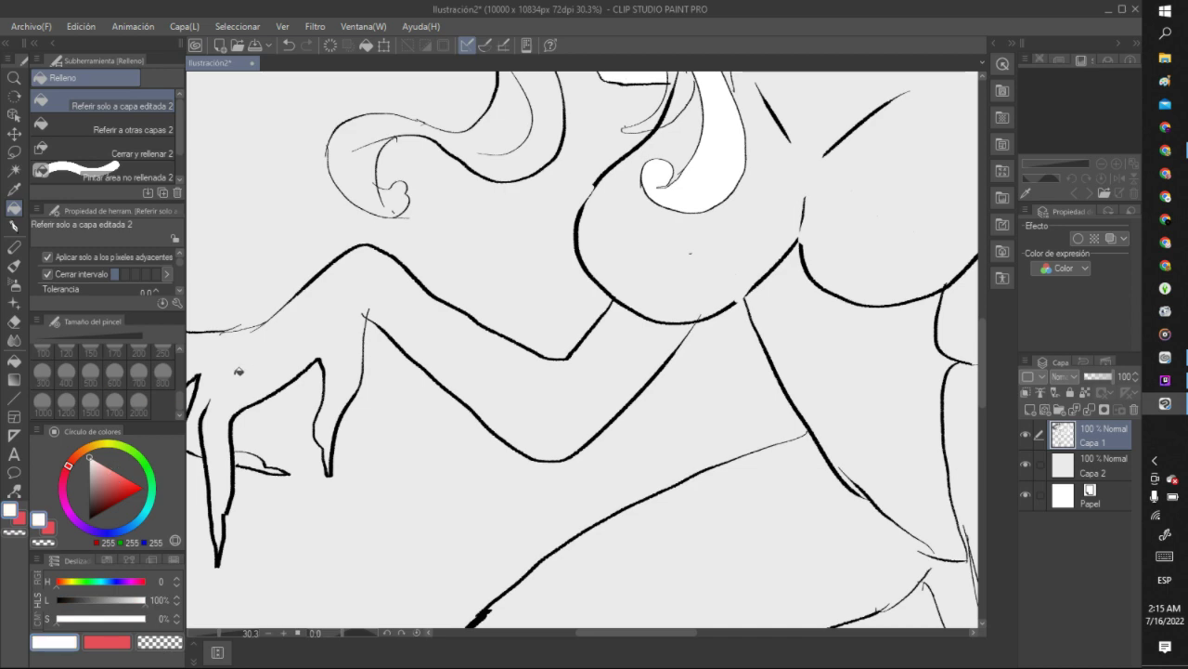
left_click(271, 377)
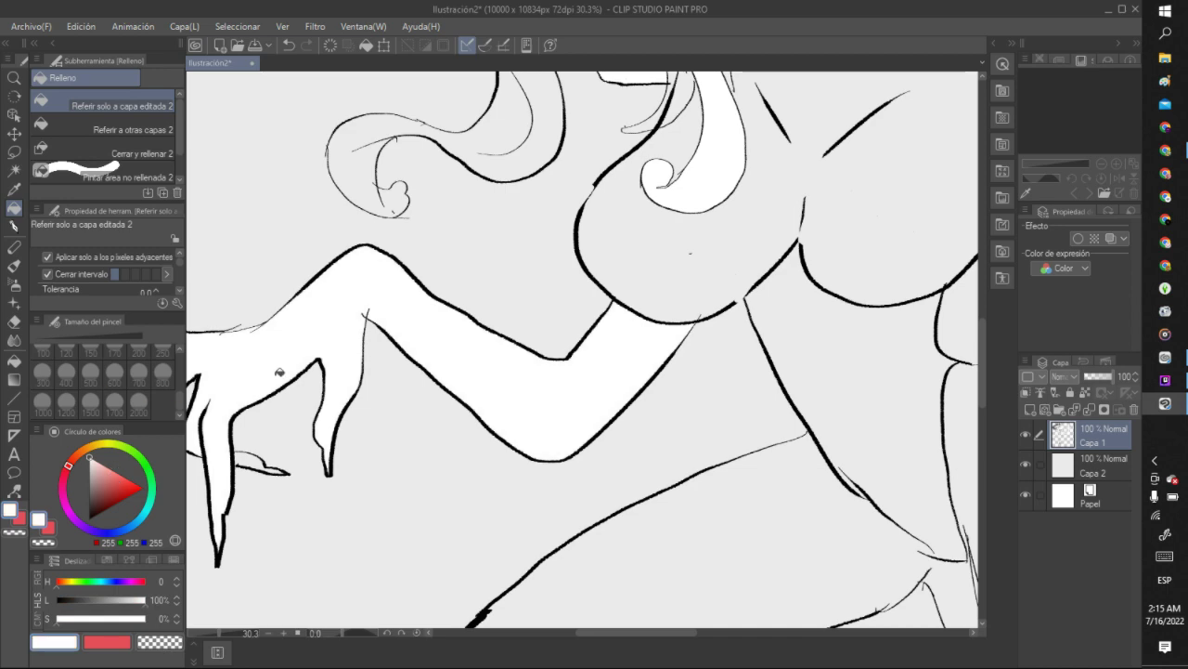
Close the outline of the curled hair lock hanging behind the raised forearm in black and fill the lock with white.
scroll(279, 372, "down", 5)
scroll(452, 344, "down", 2)
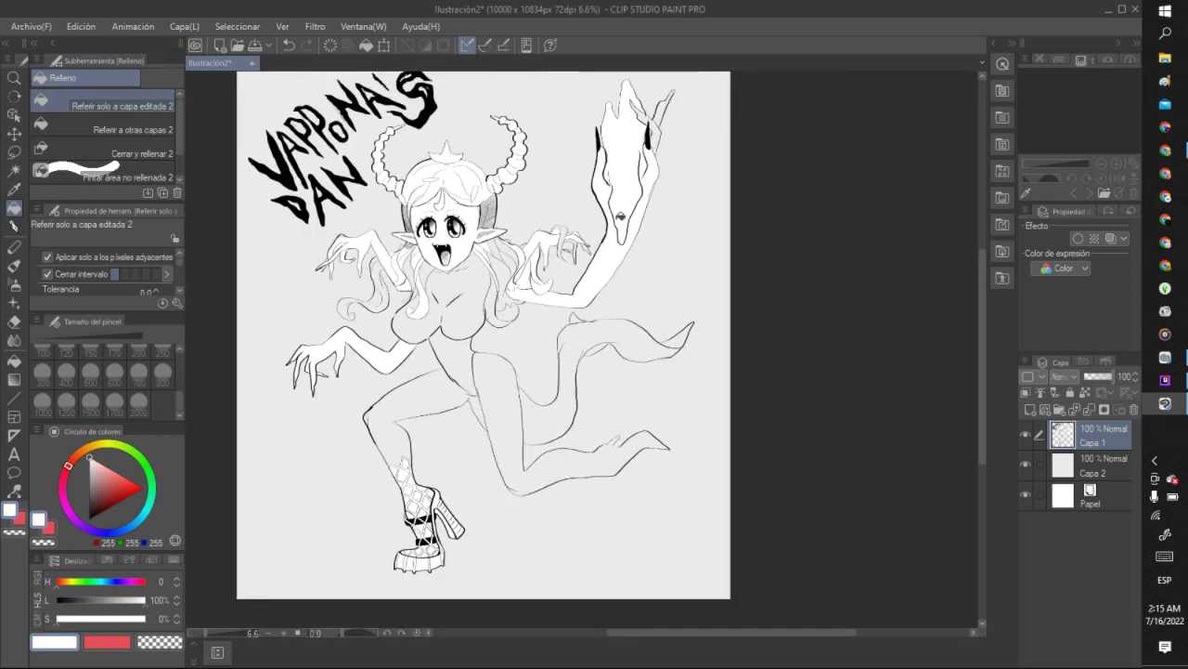
scroll(621, 191, "up", 4)
scroll(496, 275, "down", 4)
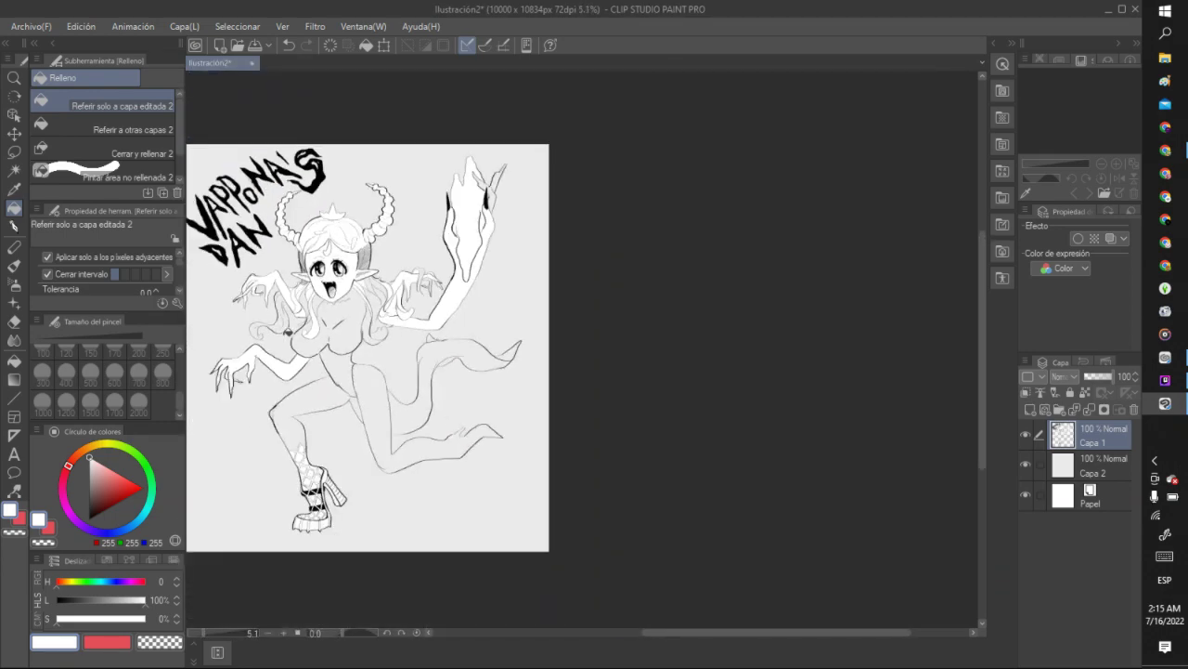
scroll(357, 283, "up", 3)
scroll(190, 289, "up", 2)
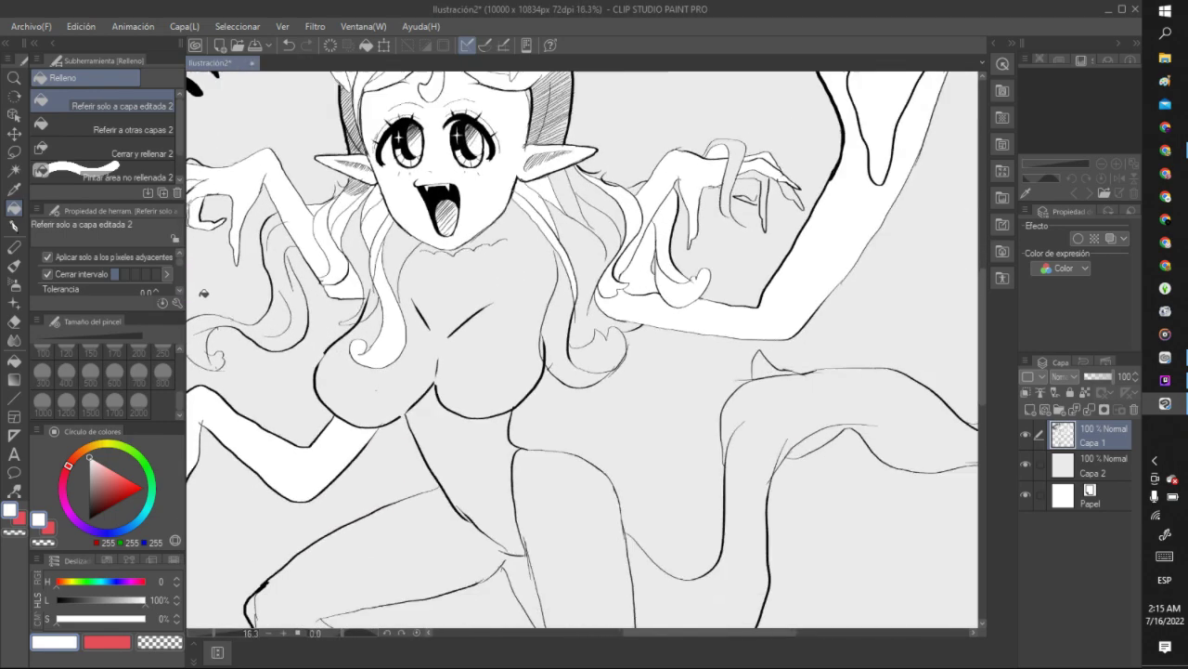
scroll(195, 290, "down", 4)
scroll(198, 290, "up", 12)
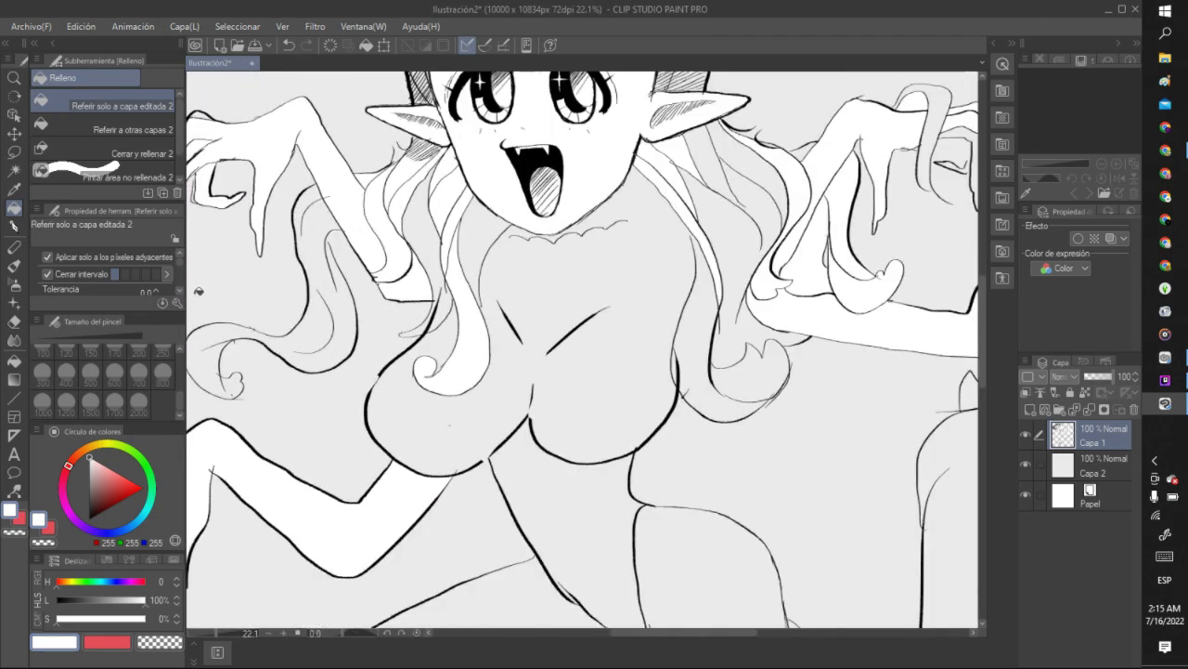
scroll(198, 291, "up", 1)
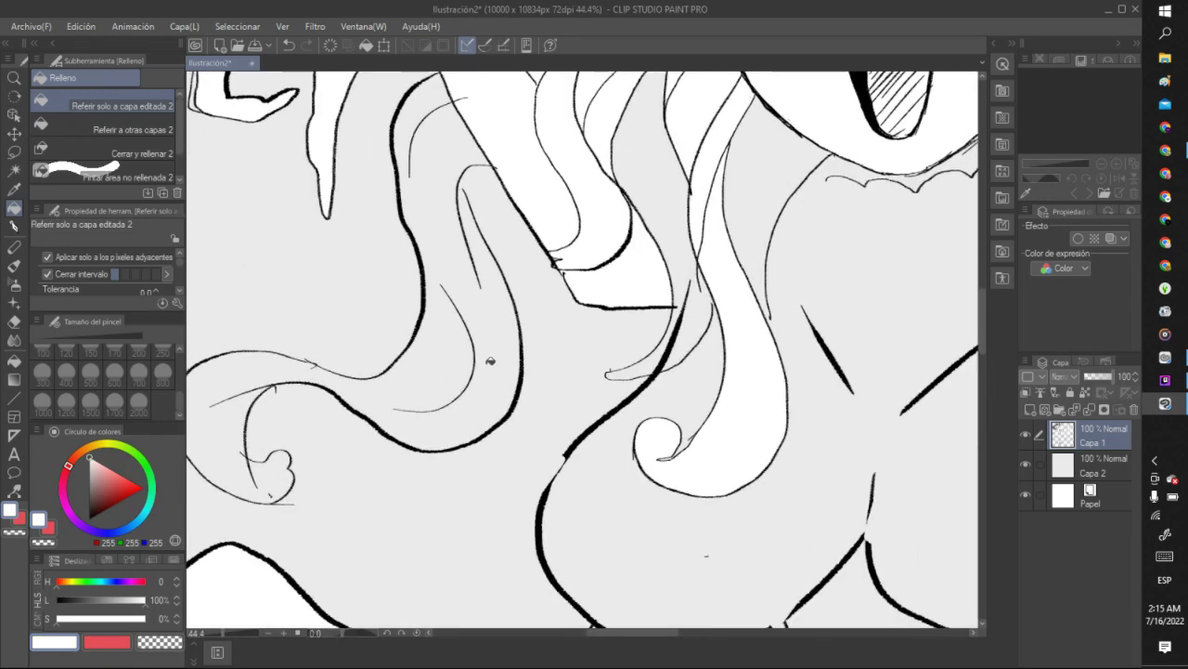
left_click(14, 225)
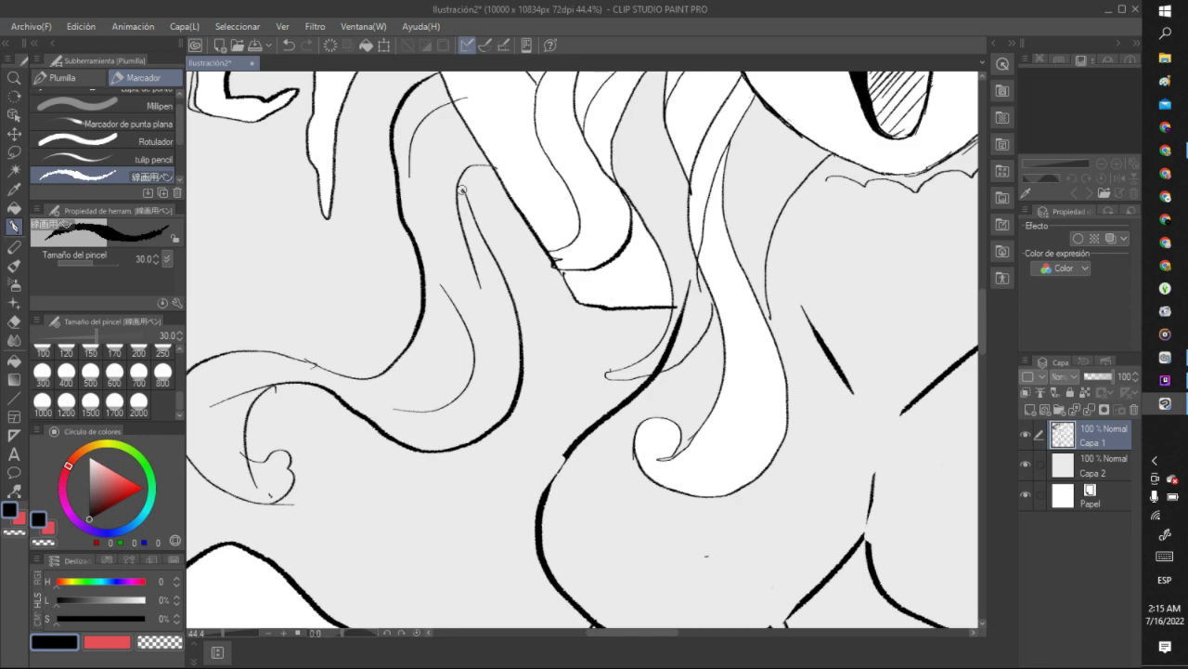
left_click(13, 208)
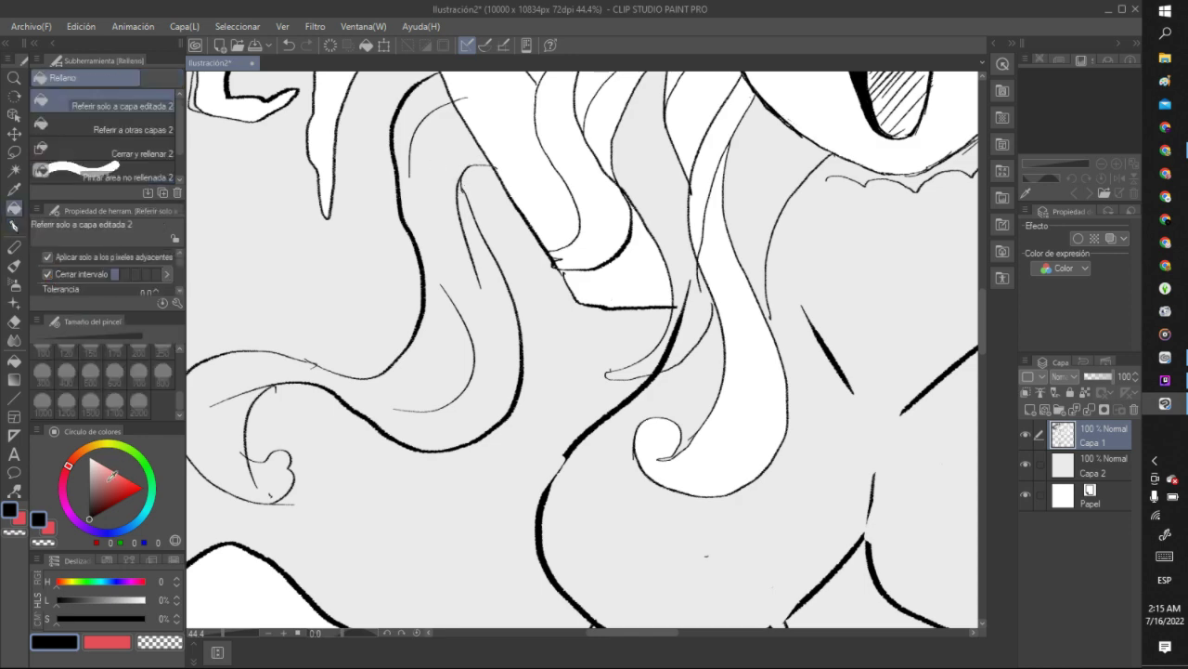
left_click(448, 328)
scroll(448, 329, "down", 10)
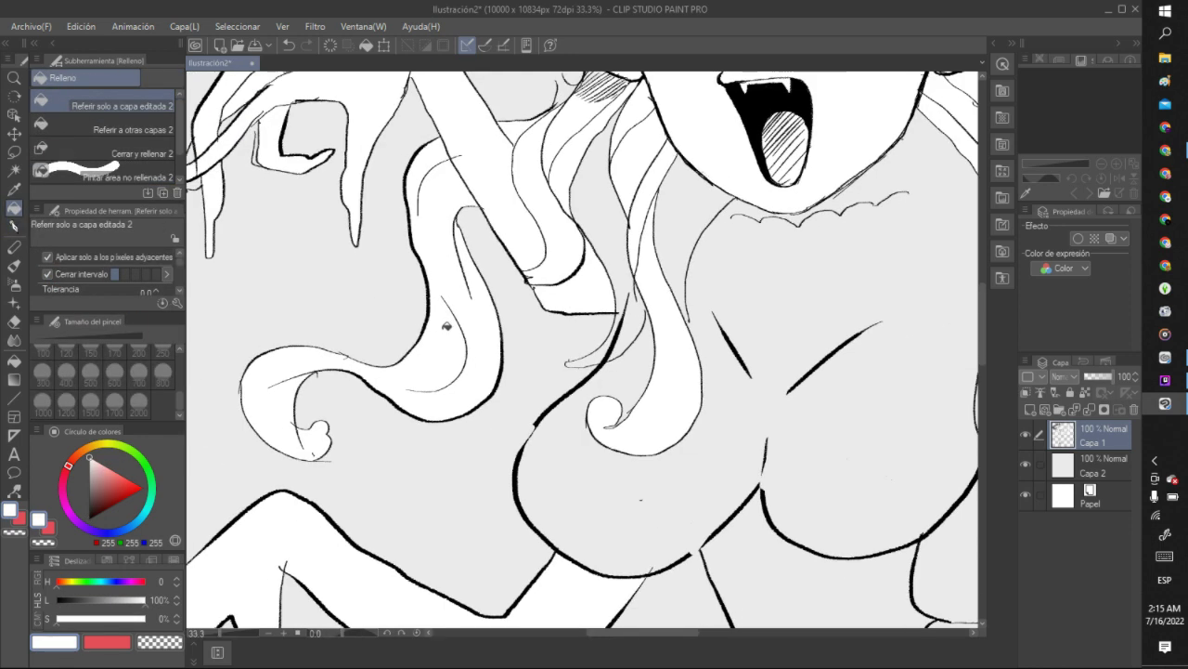
Join the open end of the hair strand below the ear to its neighbour in black and fill the enclosed hair section with white.
scroll(771, 288, "up", 5)
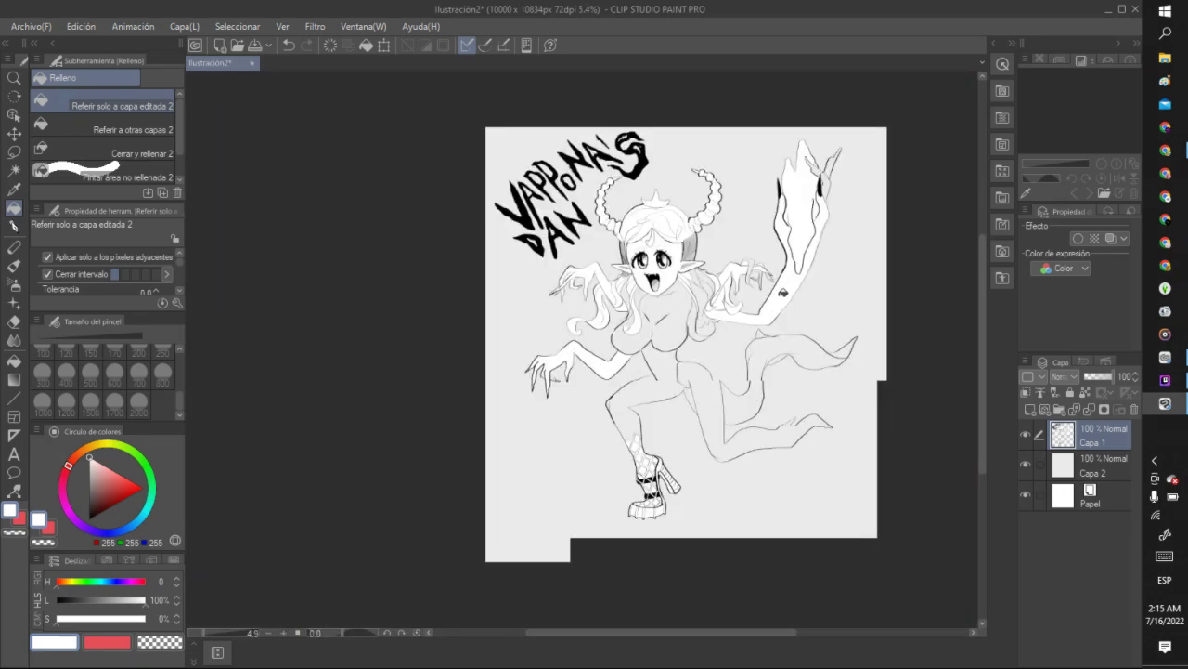
scroll(583, 350, "up", 2)
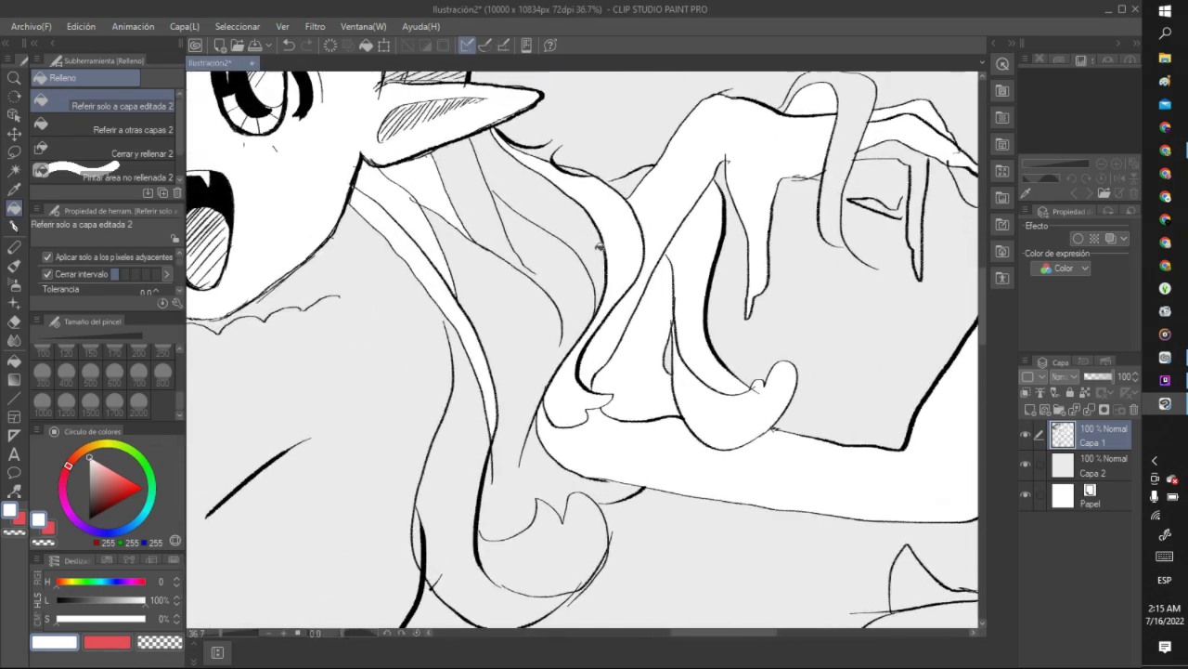
scroll(583, 350, "up", 3)
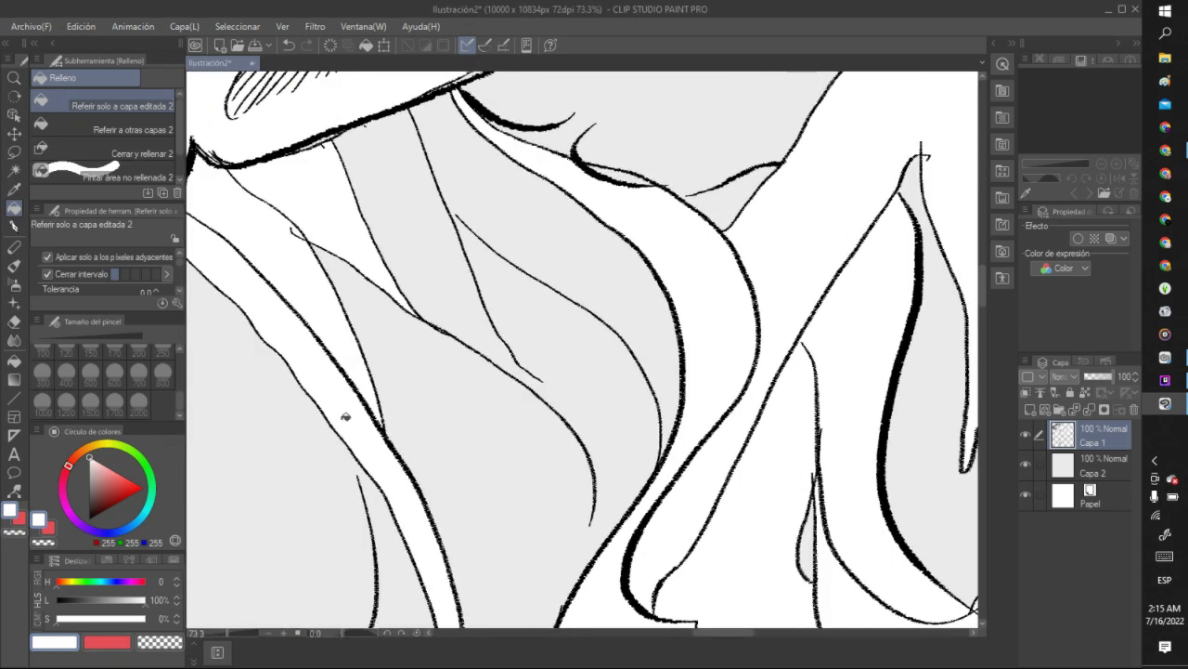
key("p")
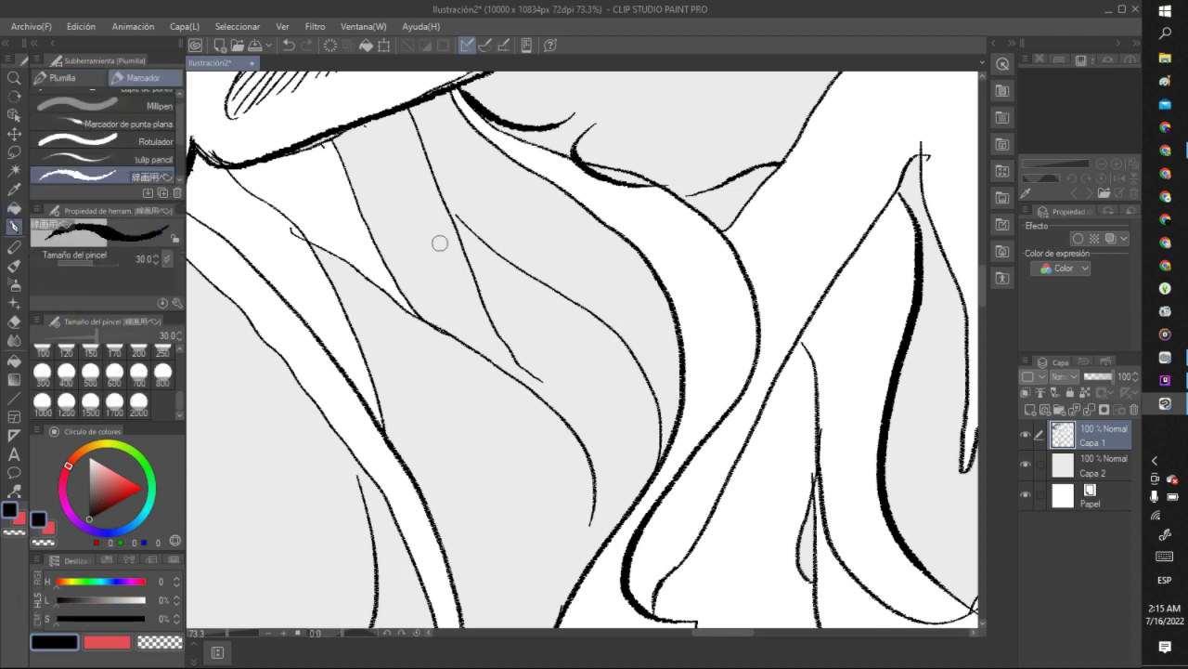
left_click_drag(459, 217, 443, 198)
left_click(11, 213)
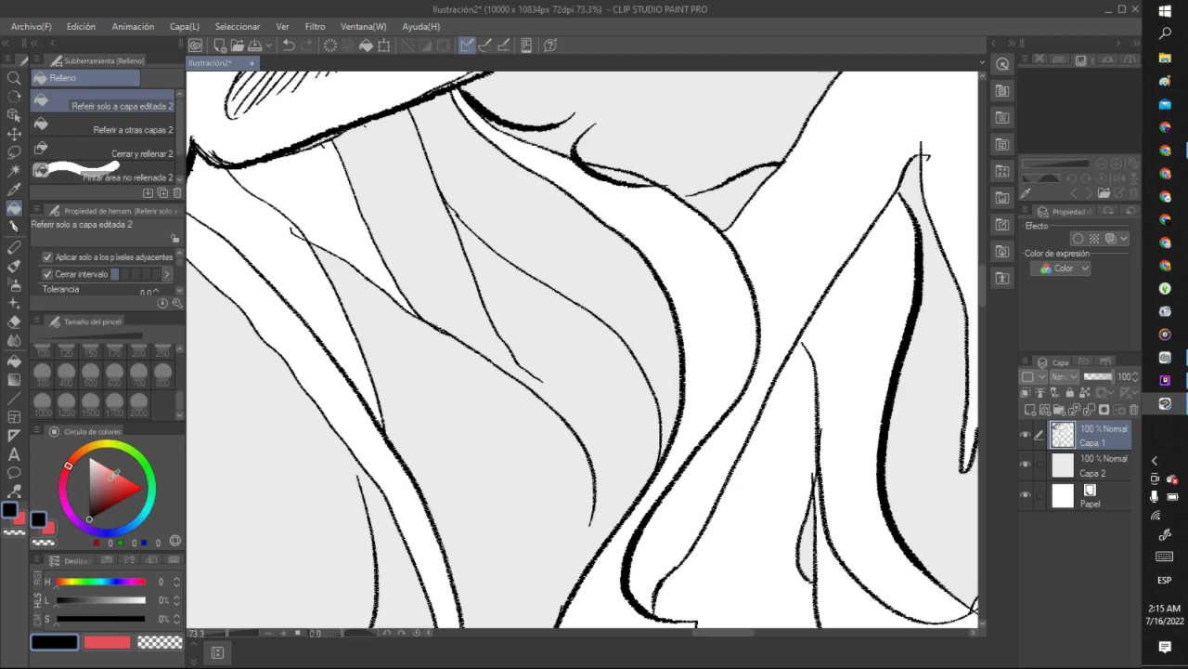
left_click(90, 458)
left_click(532, 226)
scroll(532, 225, "down", 8)
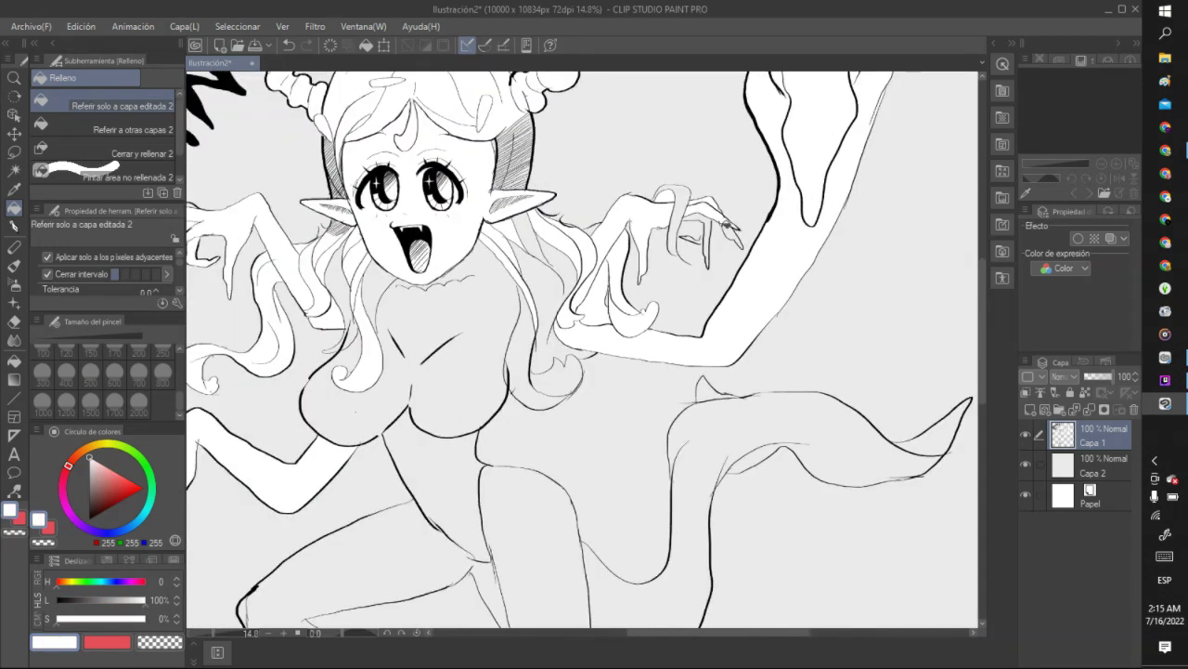
Close the outline gap at the base of the raised hand's outer finger in black and fill the finger area with white.
scroll(708, 215, "down", 6)
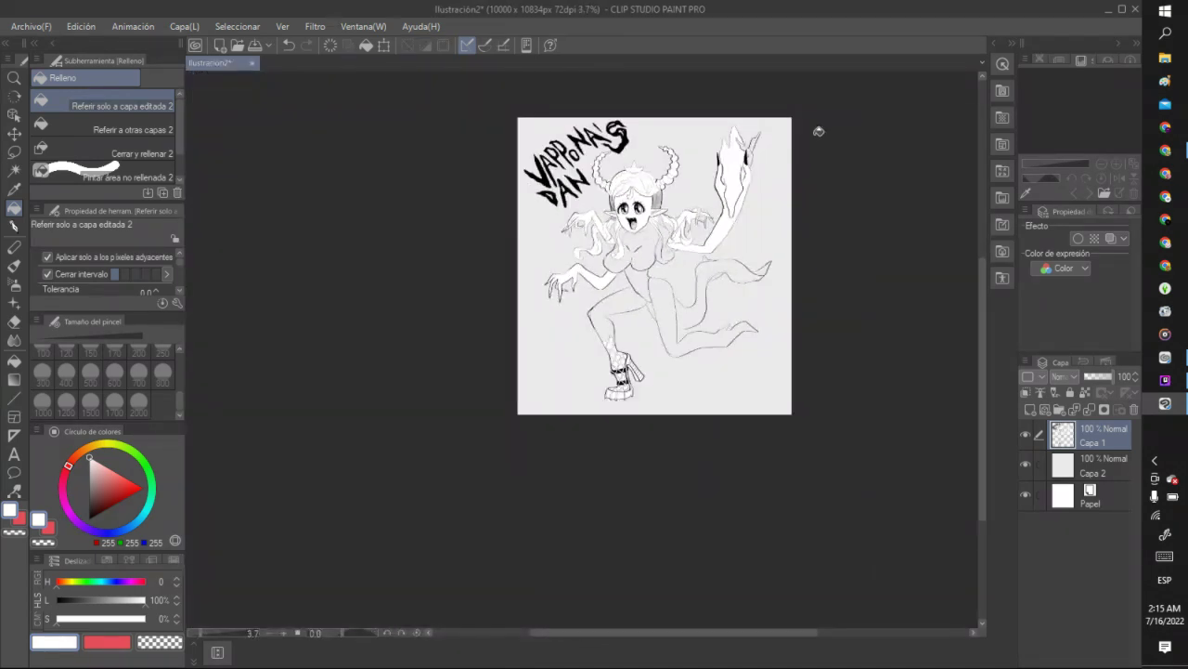
scroll(817, 127, "up", 2)
scroll(780, 135, "up", 8)
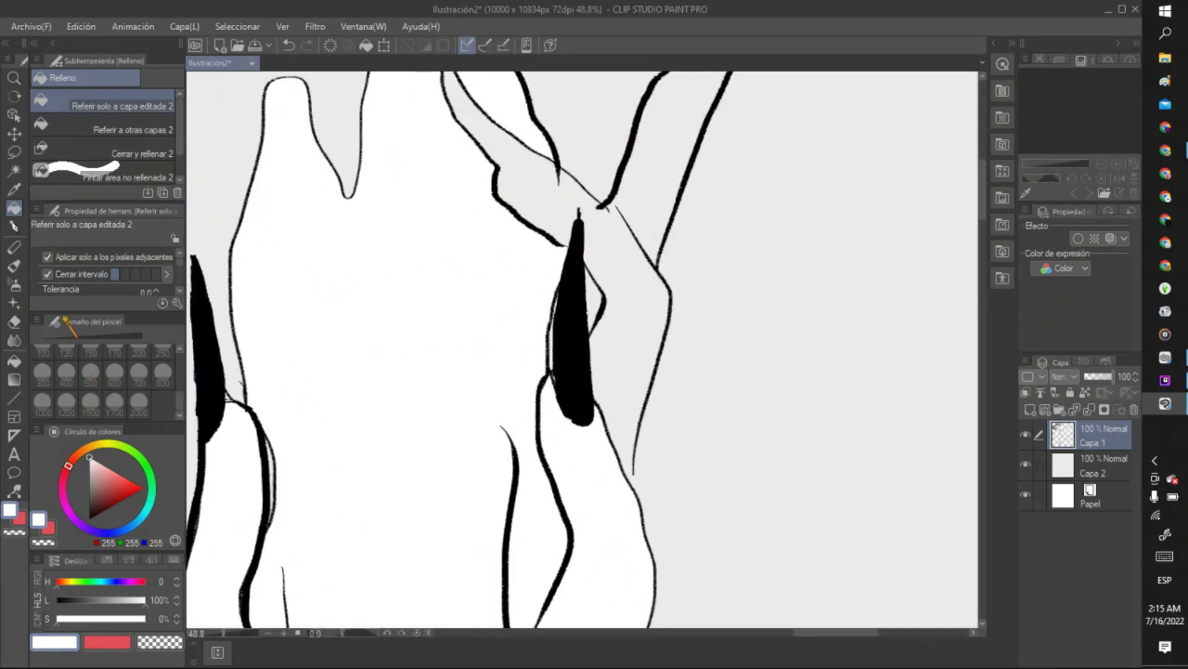
key("p")
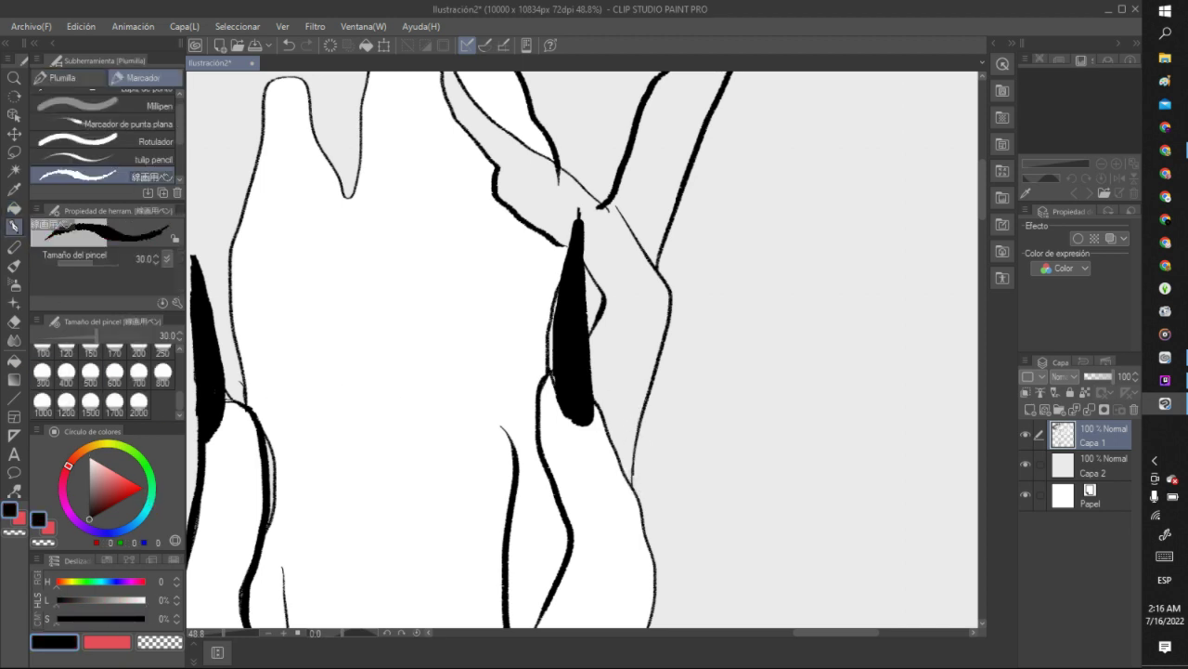
key("g")
left_click(90, 458)
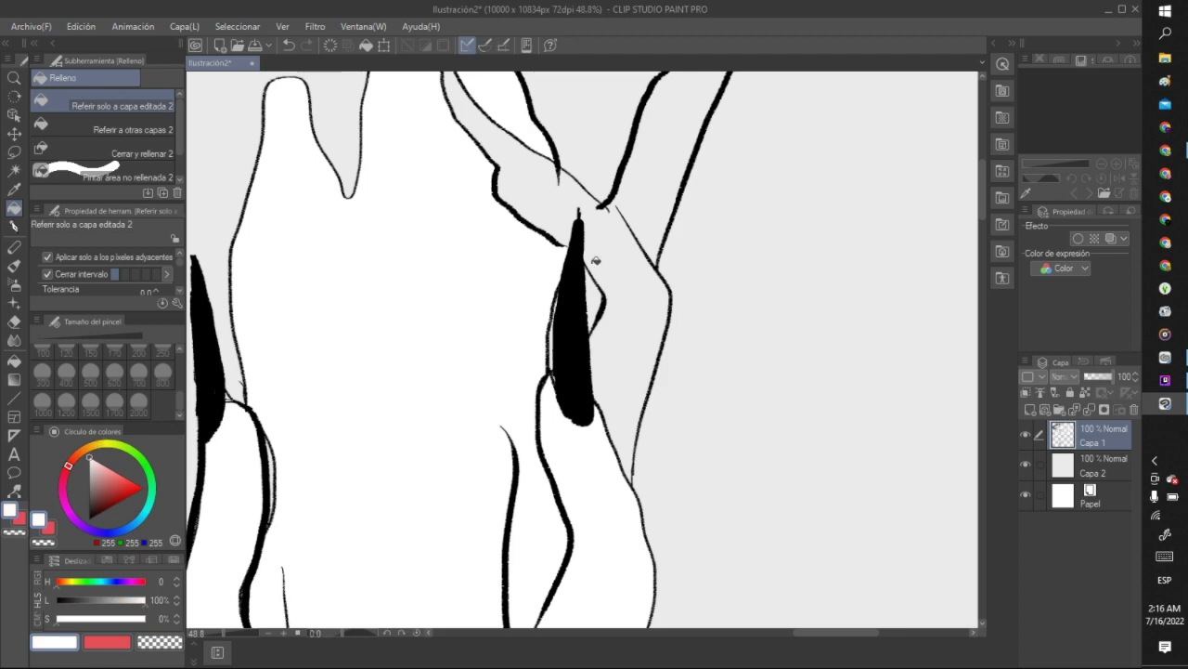
left_click(613, 247)
Undo the last white fill.
scroll(631, 239, "down", 10)
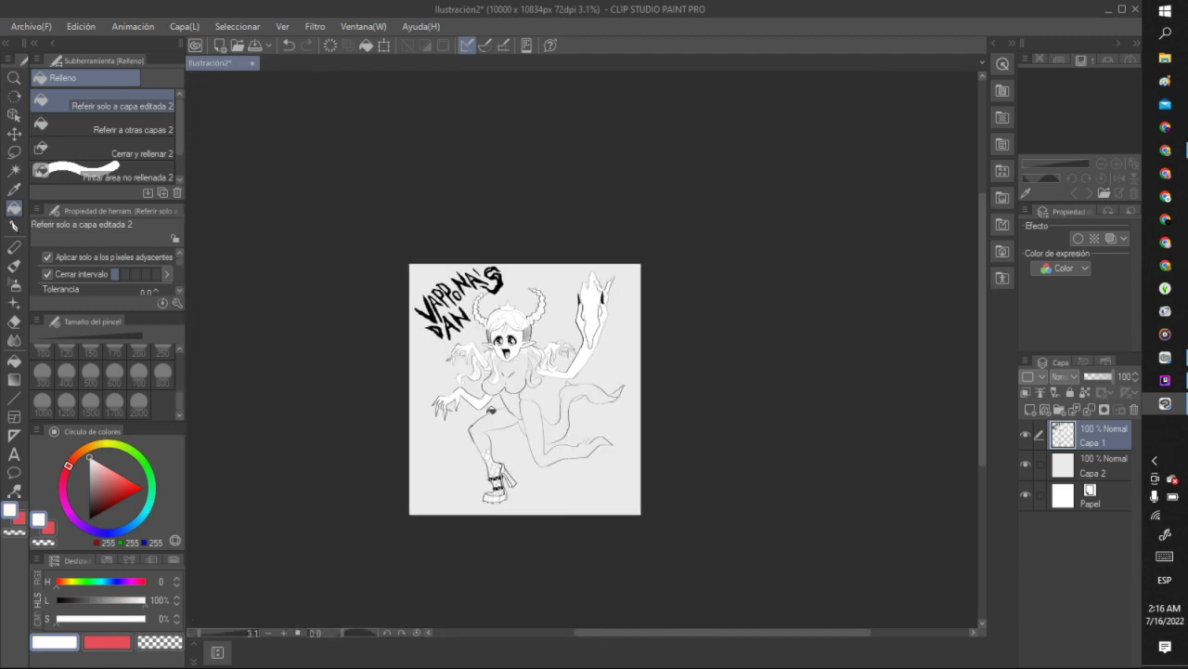
scroll(491, 410, "up", 6)
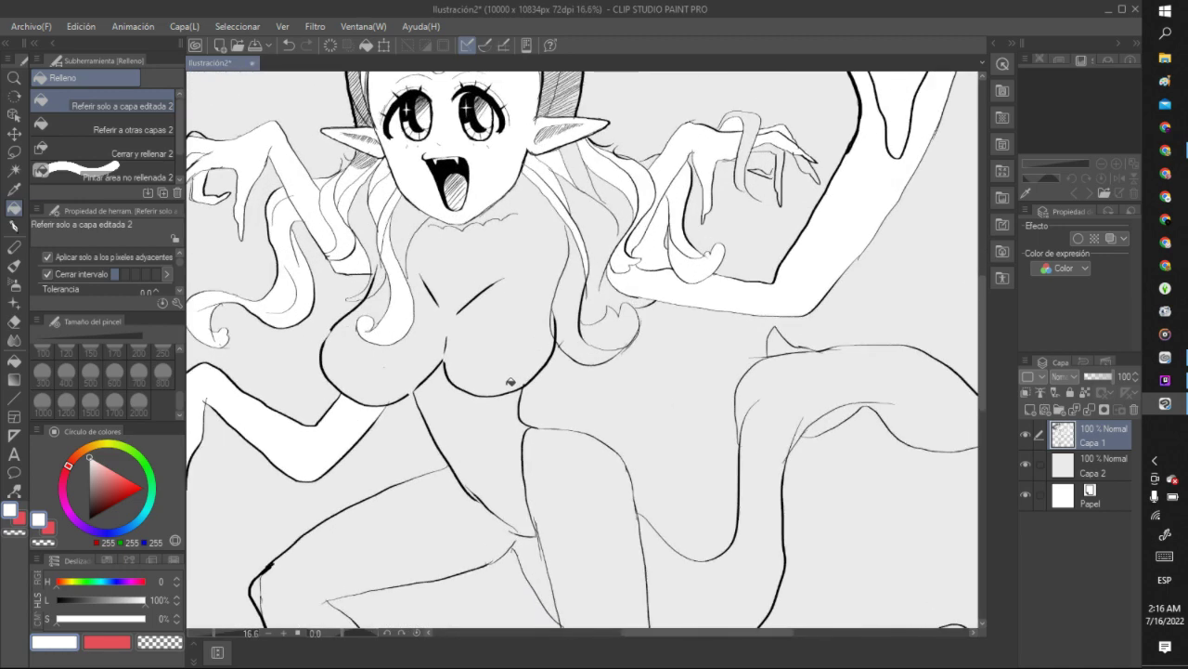
scroll(511, 381, "down", 3)
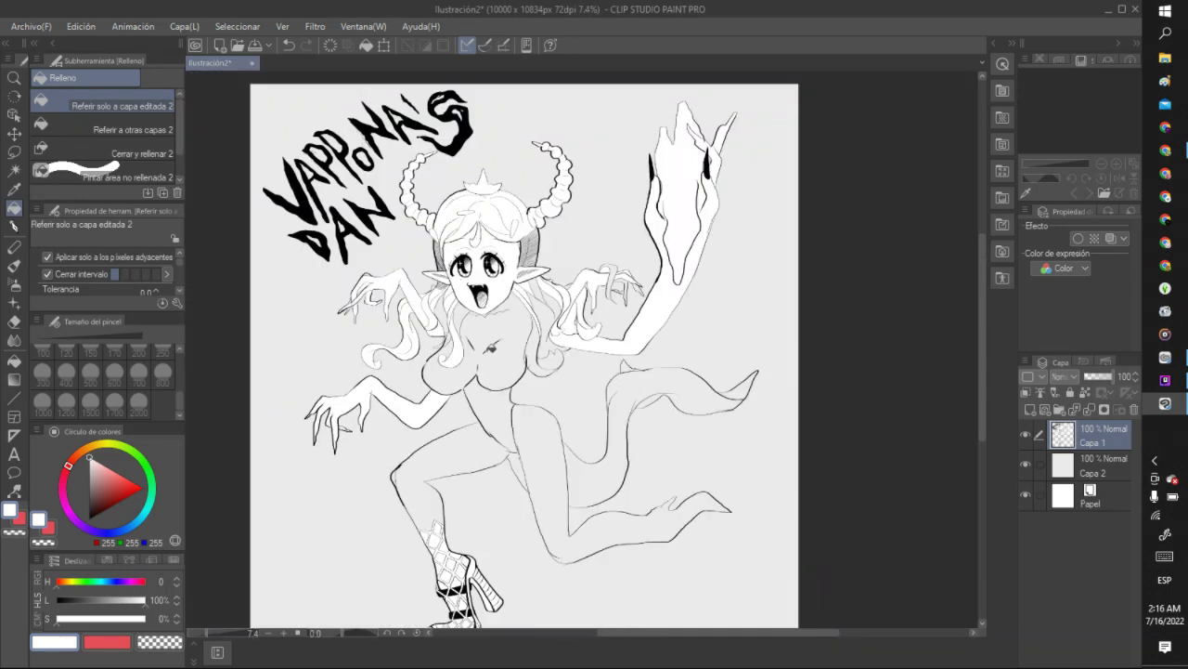
scroll(533, 429, "up", 5)
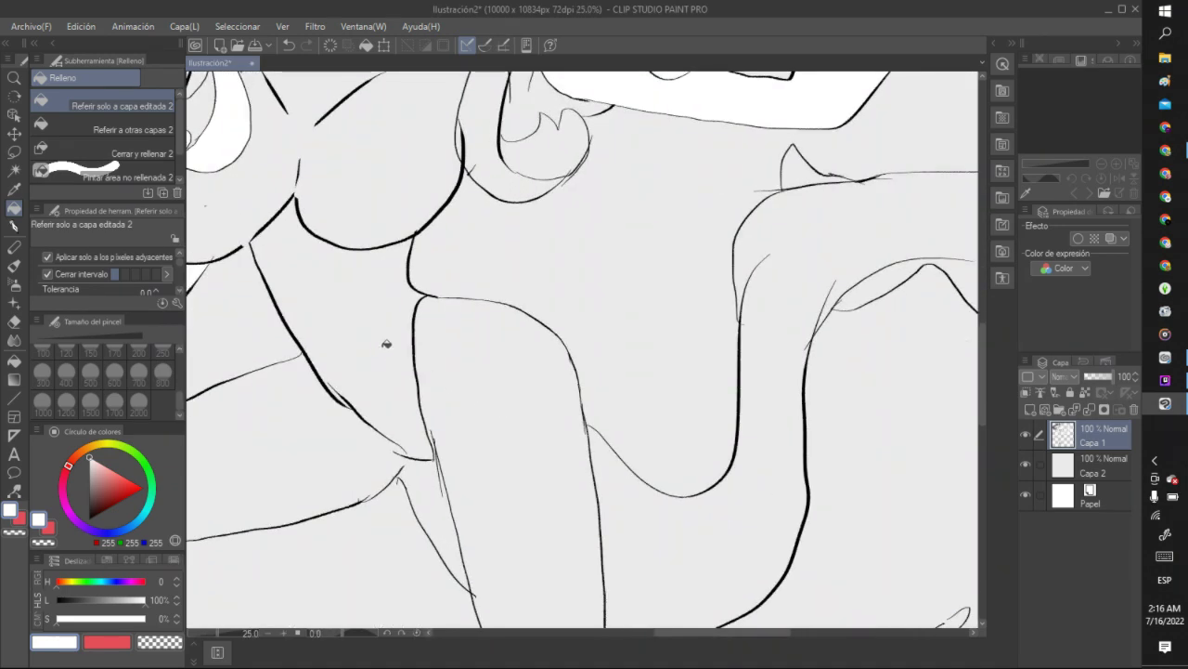
scroll(386, 344, "down", 6)
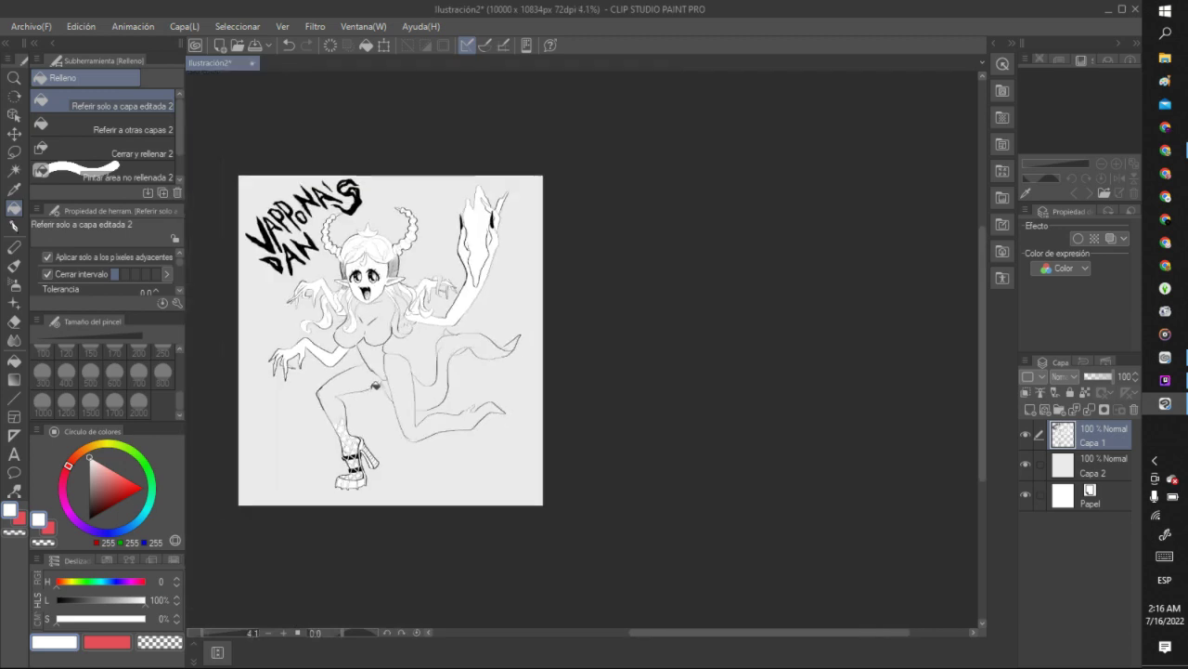
scroll(355, 407, "up", 1)
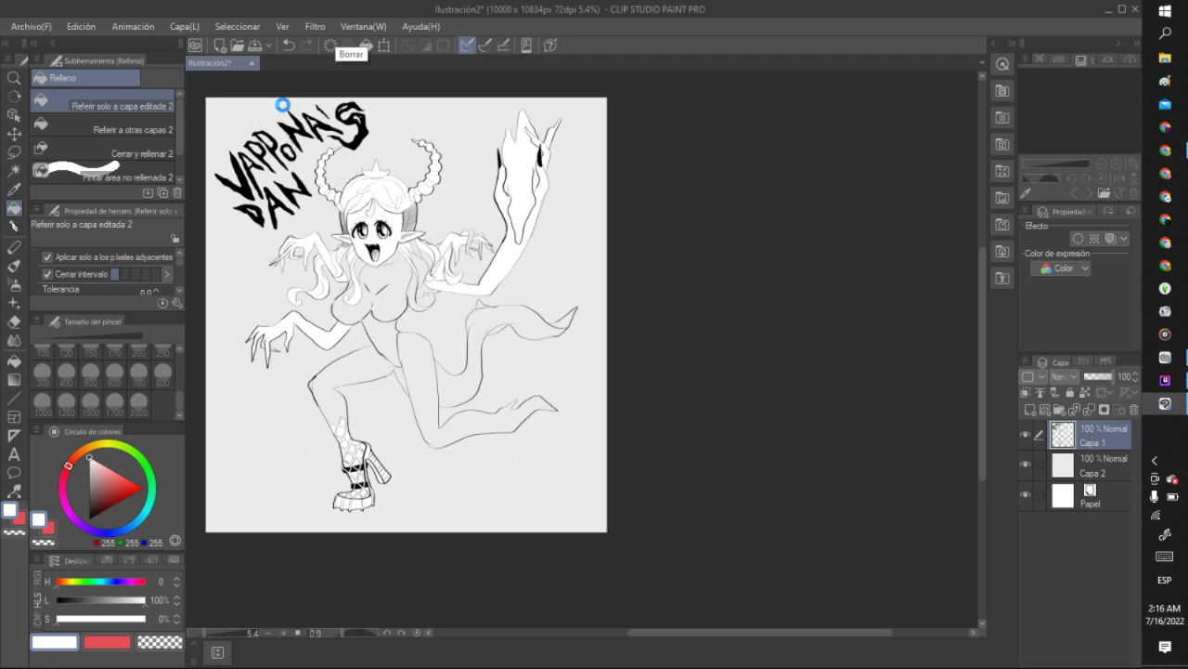
left_click(290, 45)
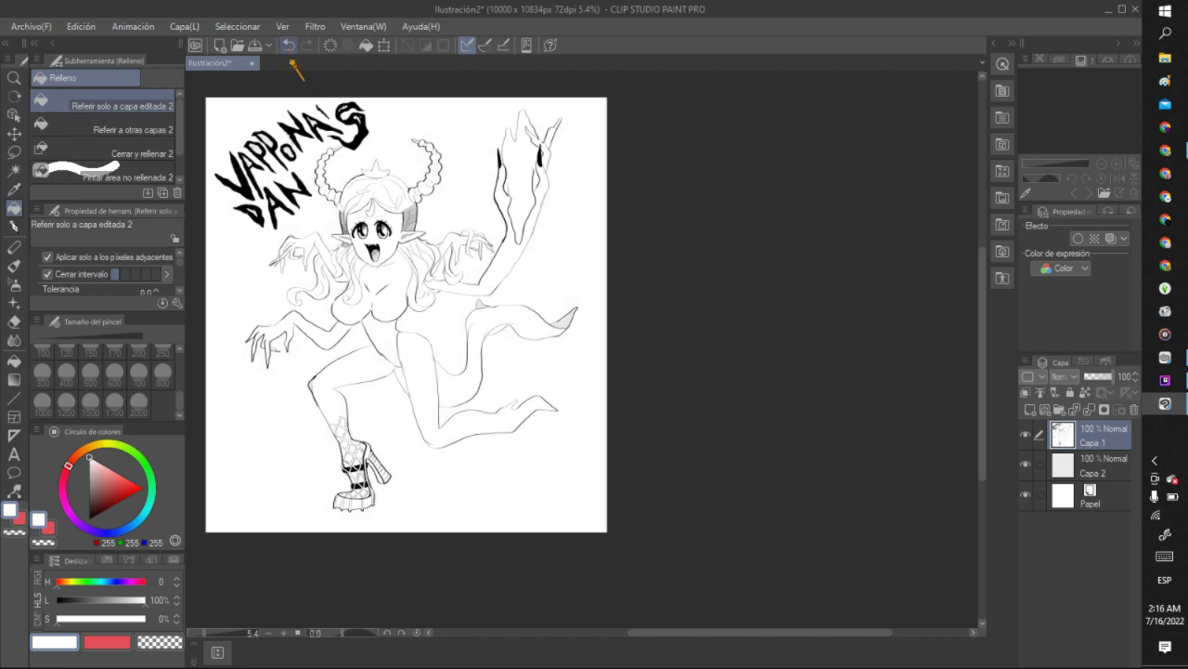
left_click(317, 137)
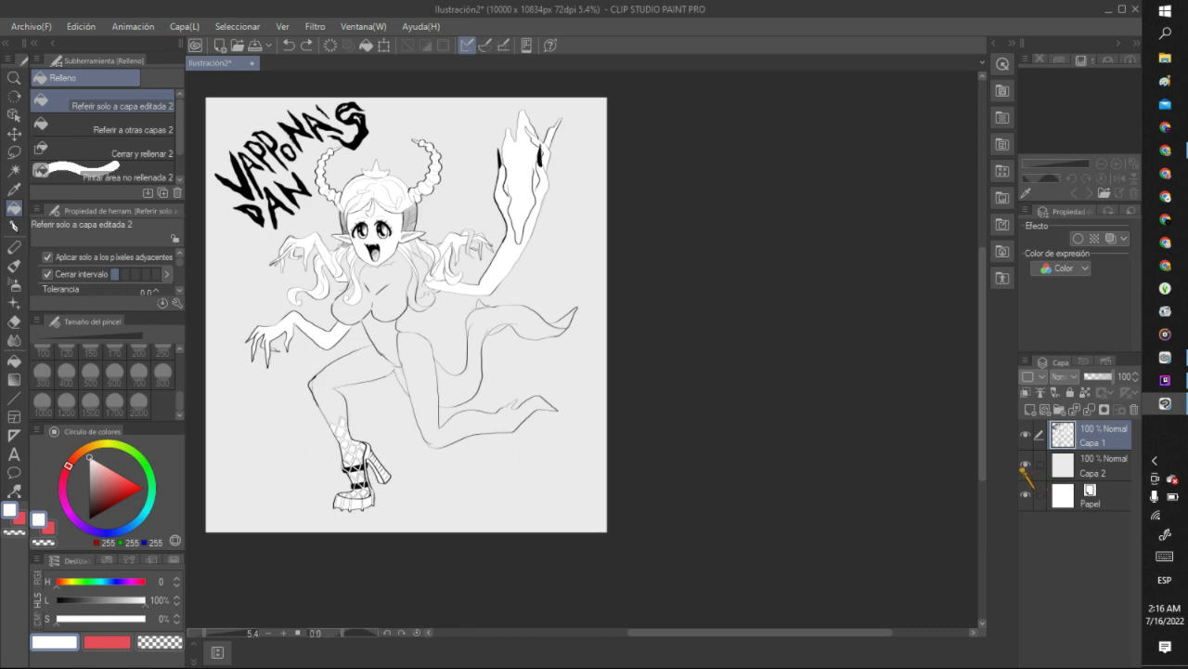
Close the gap atop the hatched hair strip left of the face in black and fill the spaces between its hatch lines with white.
scroll(209, 102, "down", 2)
scroll(277, 178, "up", 5)
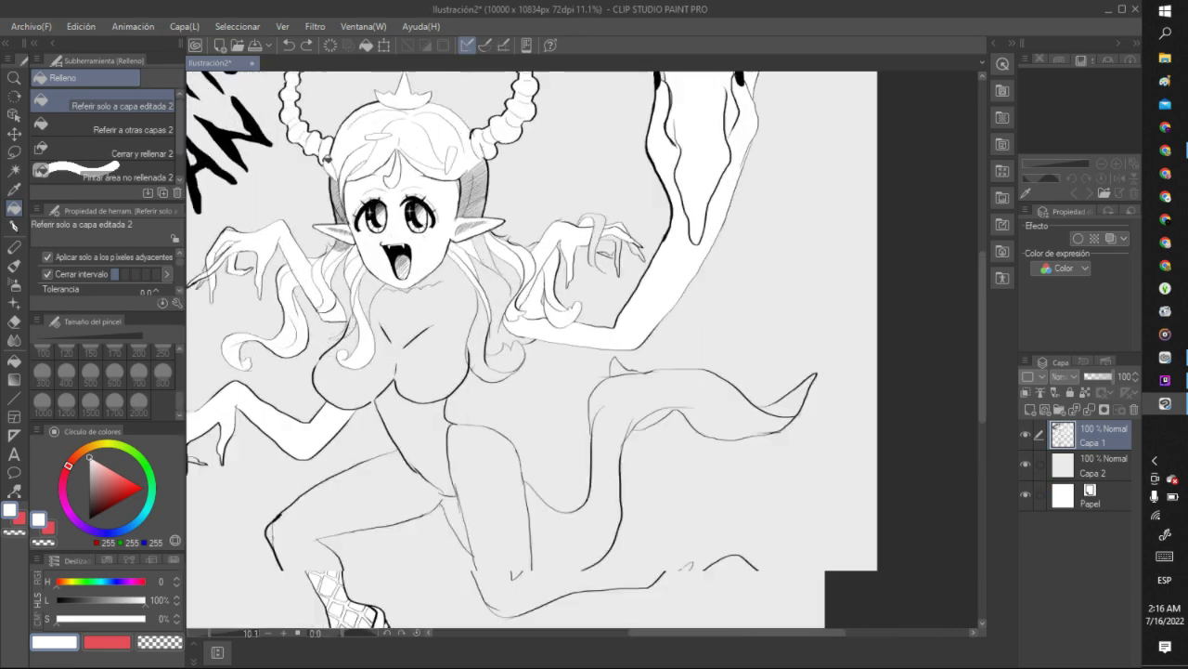
scroll(388, 149, "up", 4)
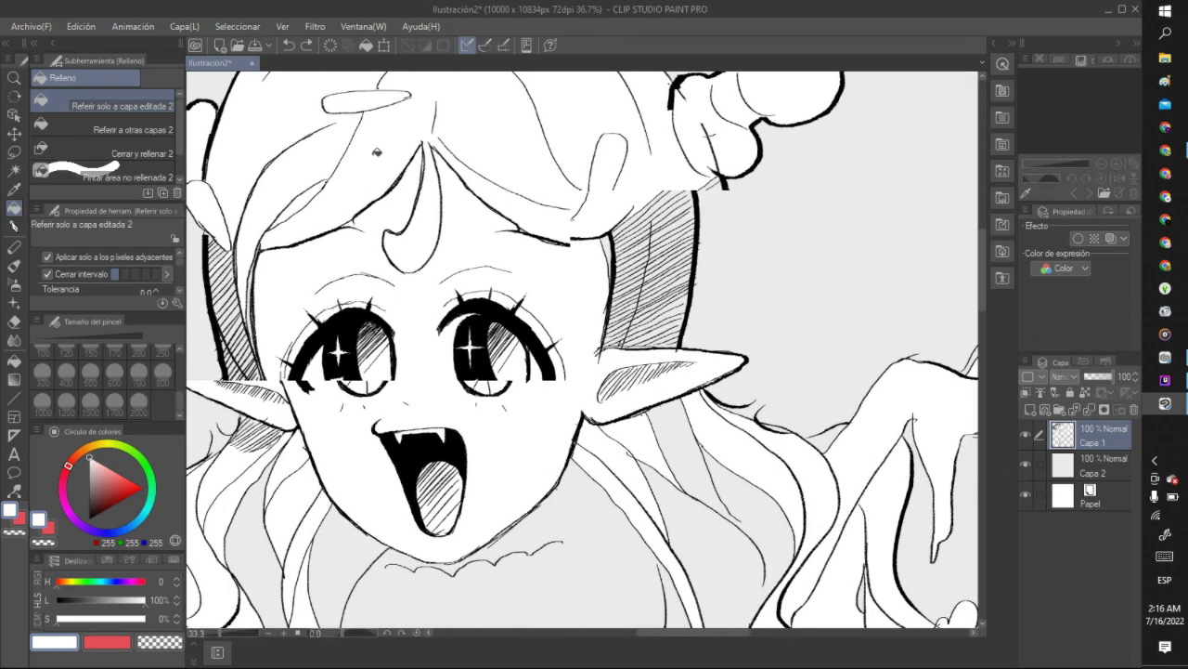
scroll(376, 151, "up", 1)
scroll(249, 251, "down", 2)
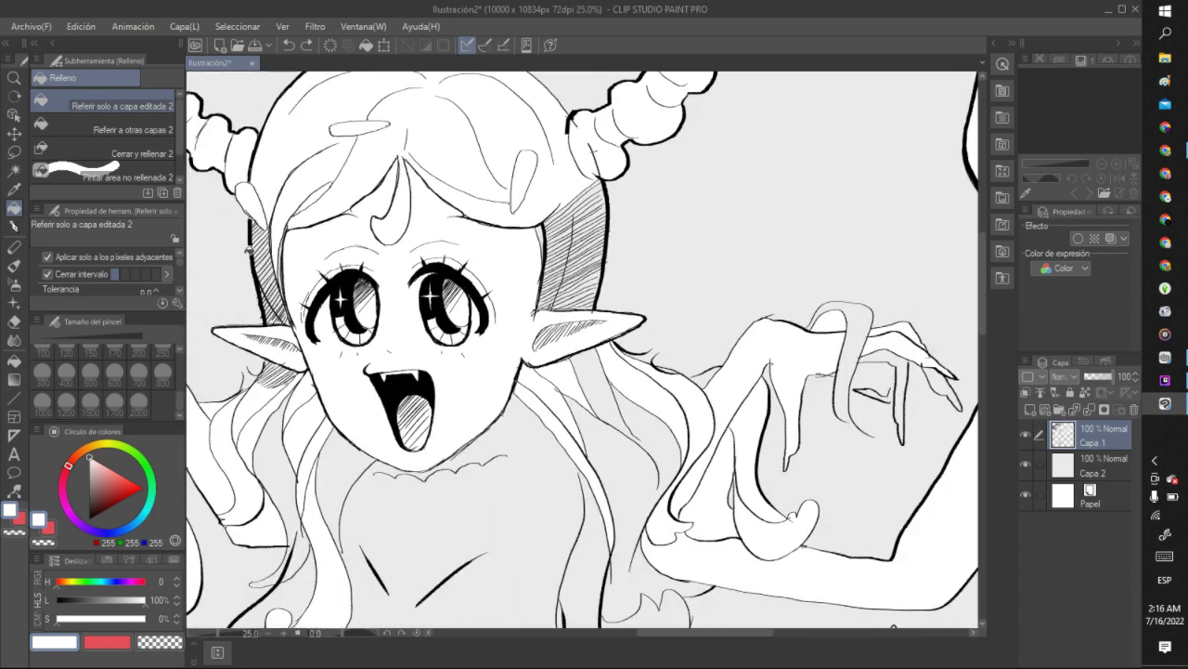
scroll(249, 250, "up", 2)
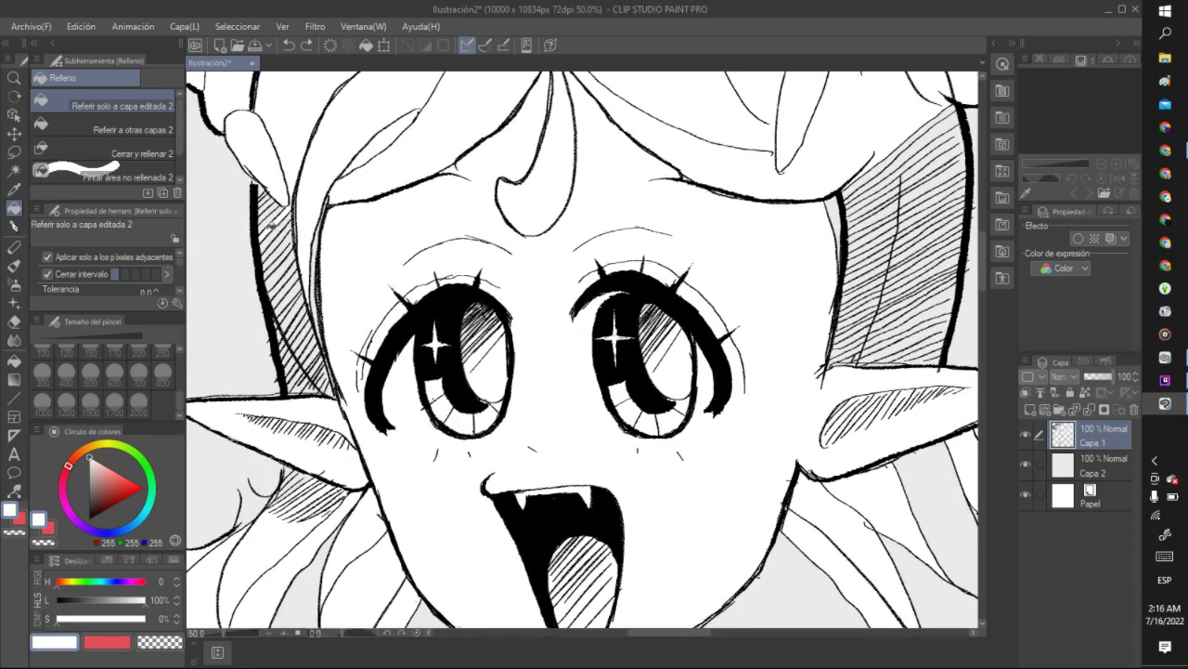
key("p")
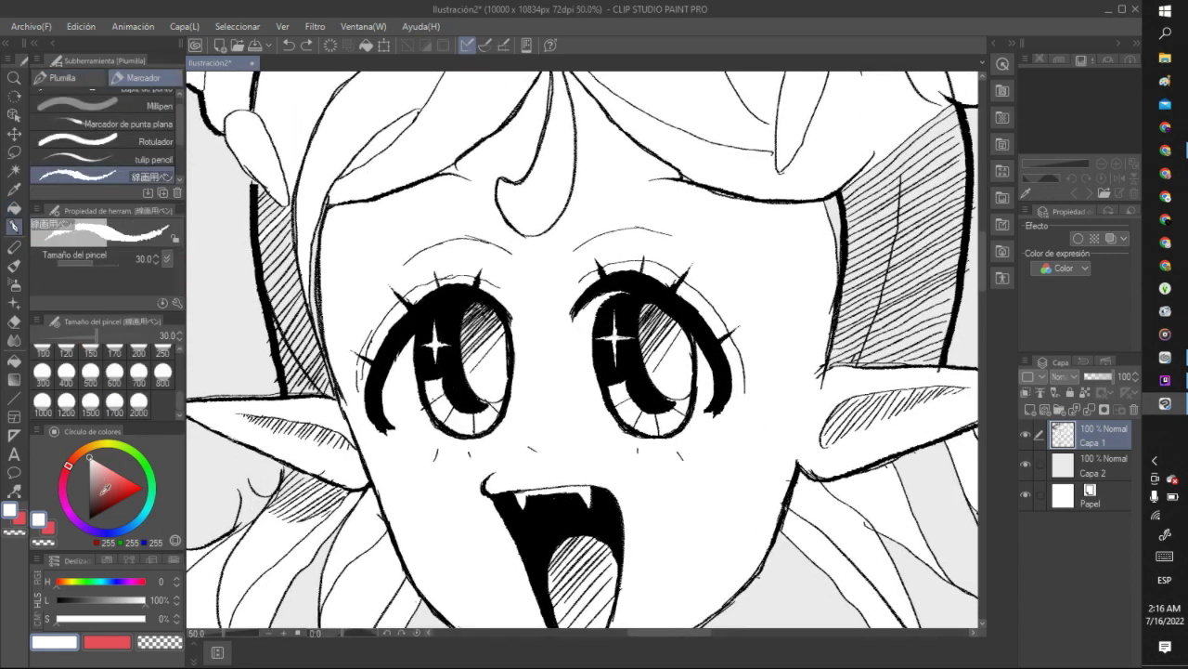
left_click(265, 193, "alt")
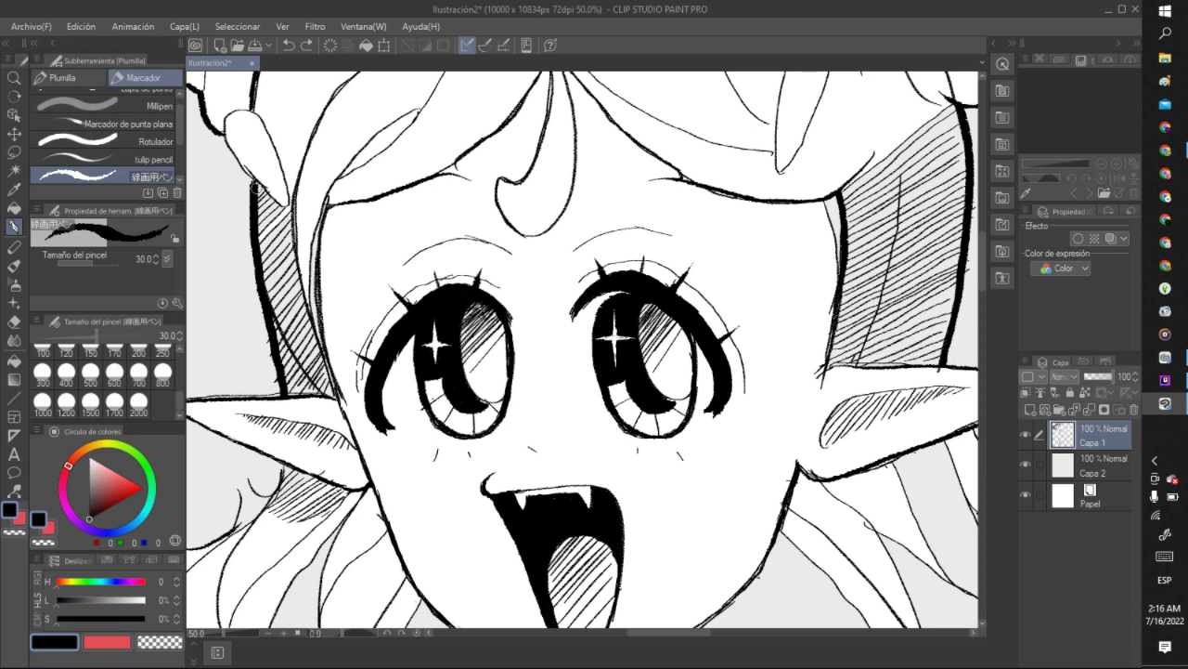
left_click(14, 208)
left_click(288, 223, "alt")
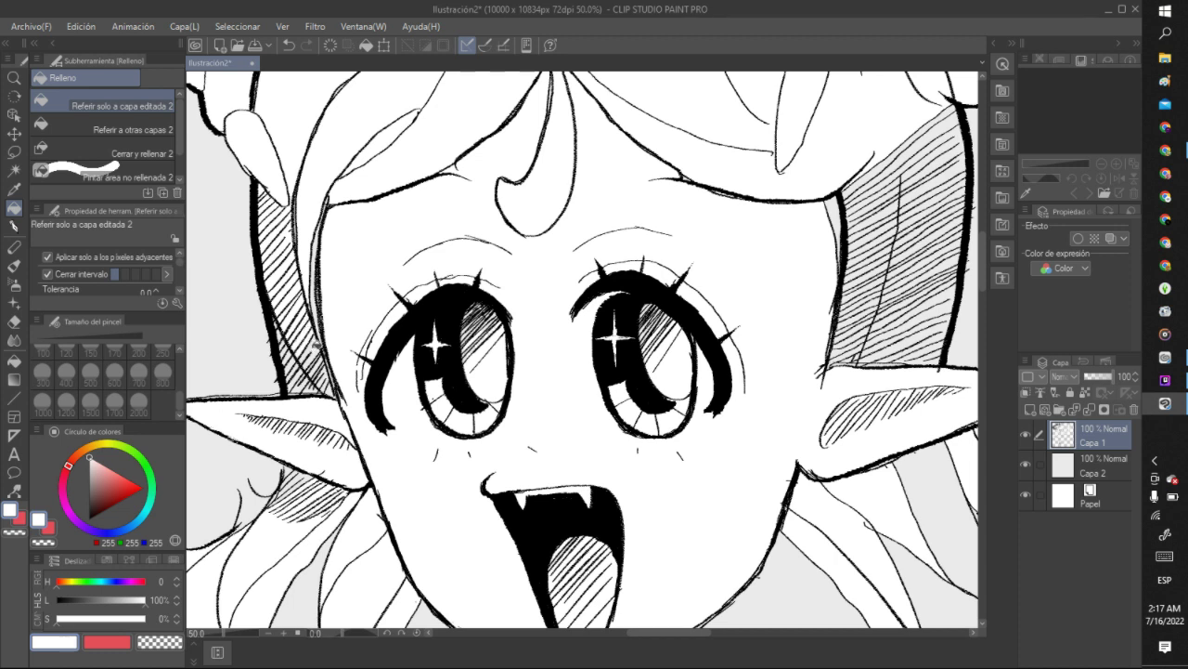
Fill the spaces between the hatch lines of the shaded hair section right of the face with white.
left_click(916, 145)
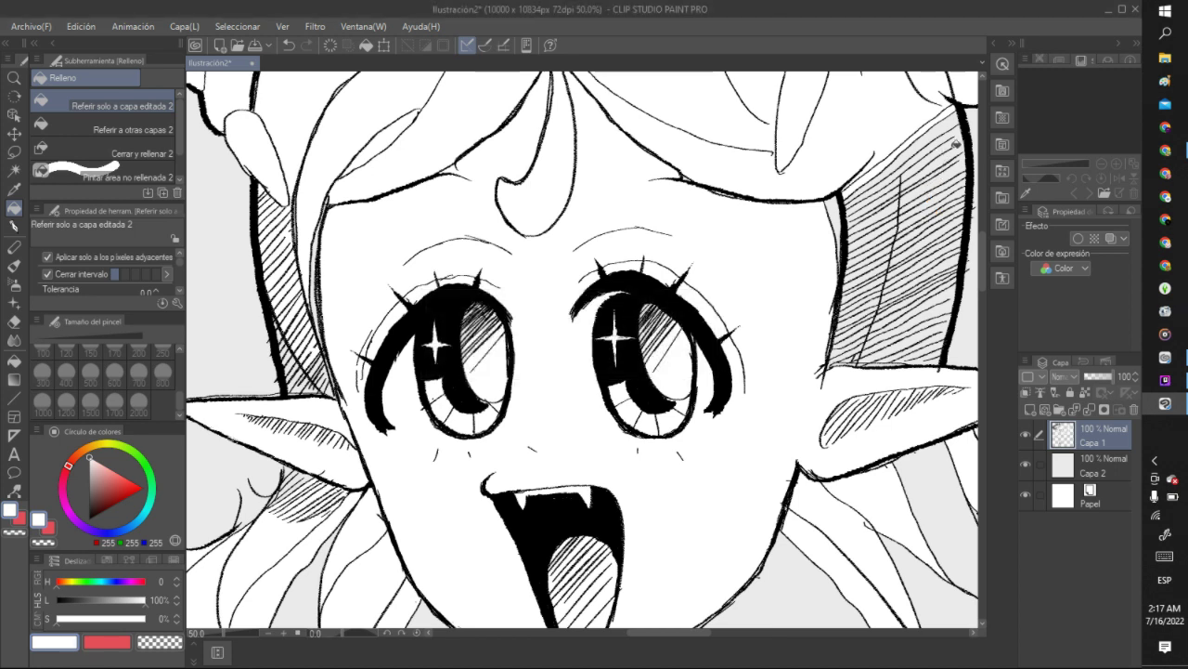
left_click(876, 226)
left_click(879, 234)
left_click(891, 230)
left_click(895, 233)
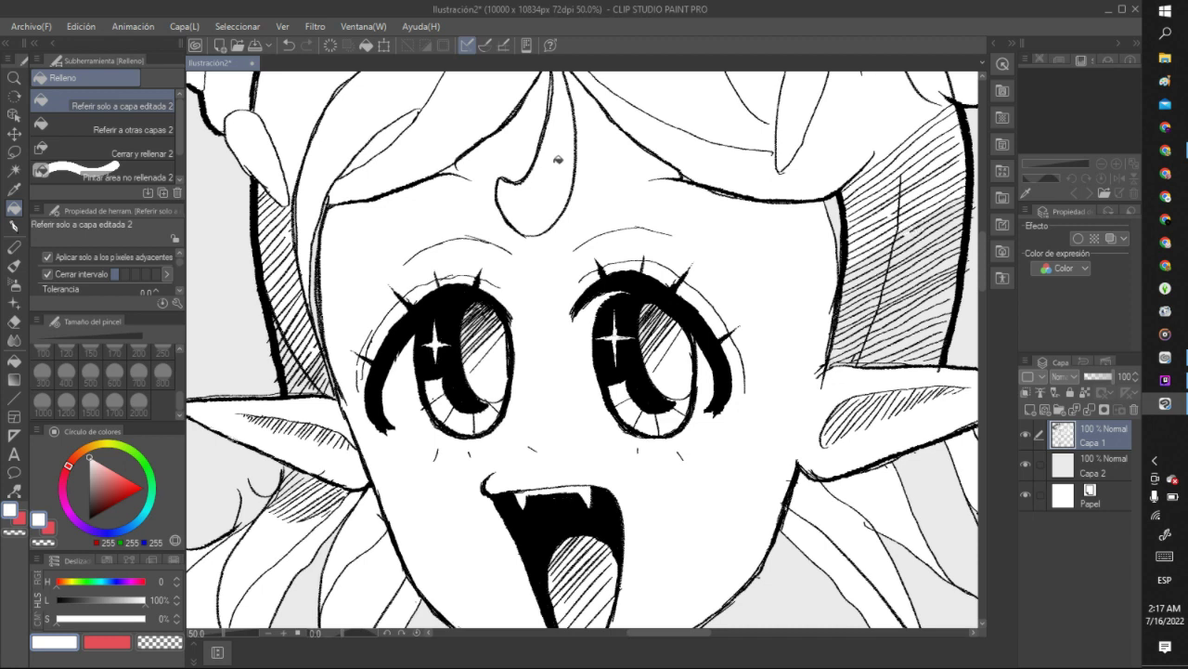
left_click(906, 230)
left_click(910, 232)
left_click(887, 251)
left_click(883, 260)
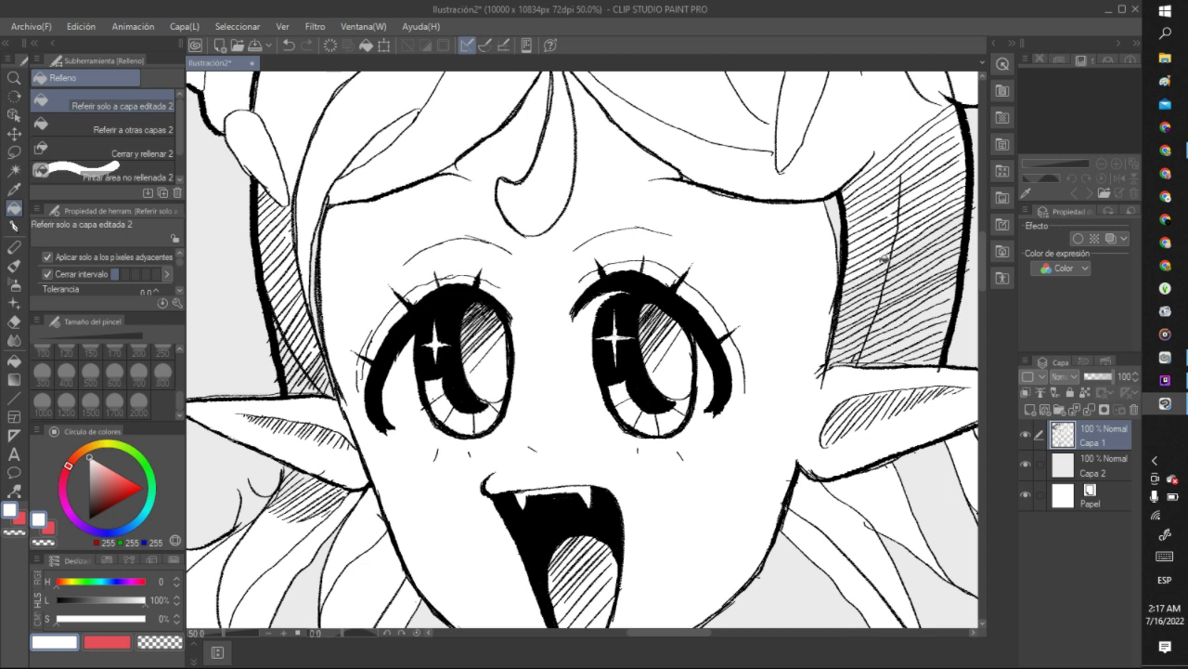
left_click(902, 249)
left_click(909, 253)
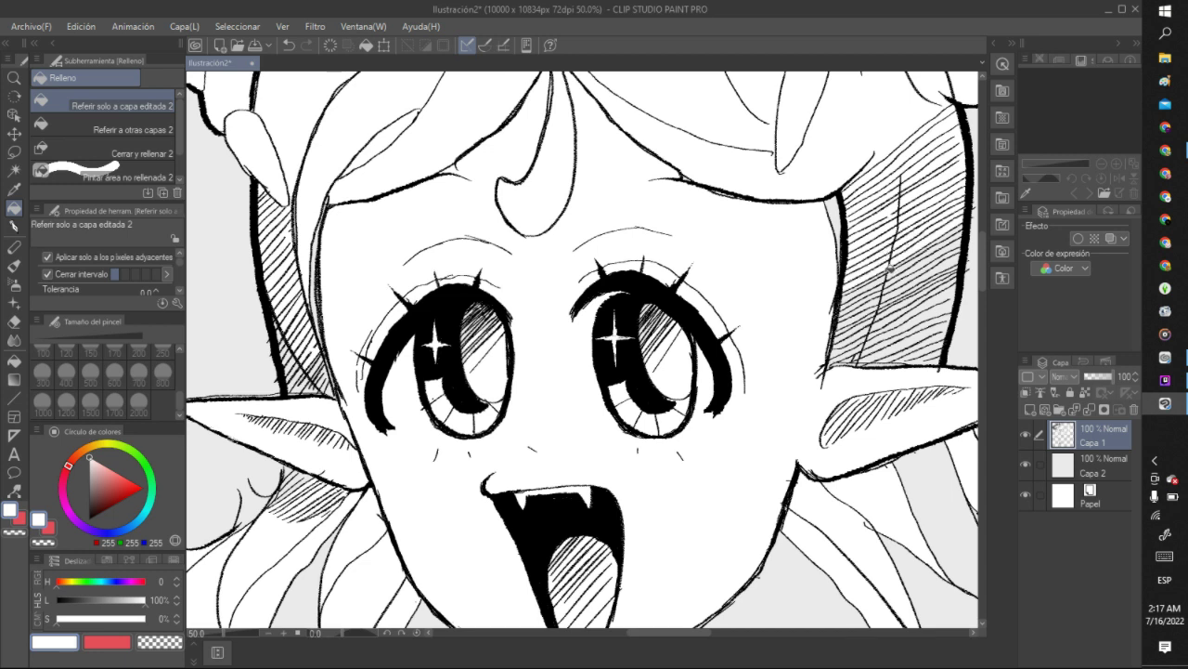
left_click(897, 270)
left_click(907, 270)
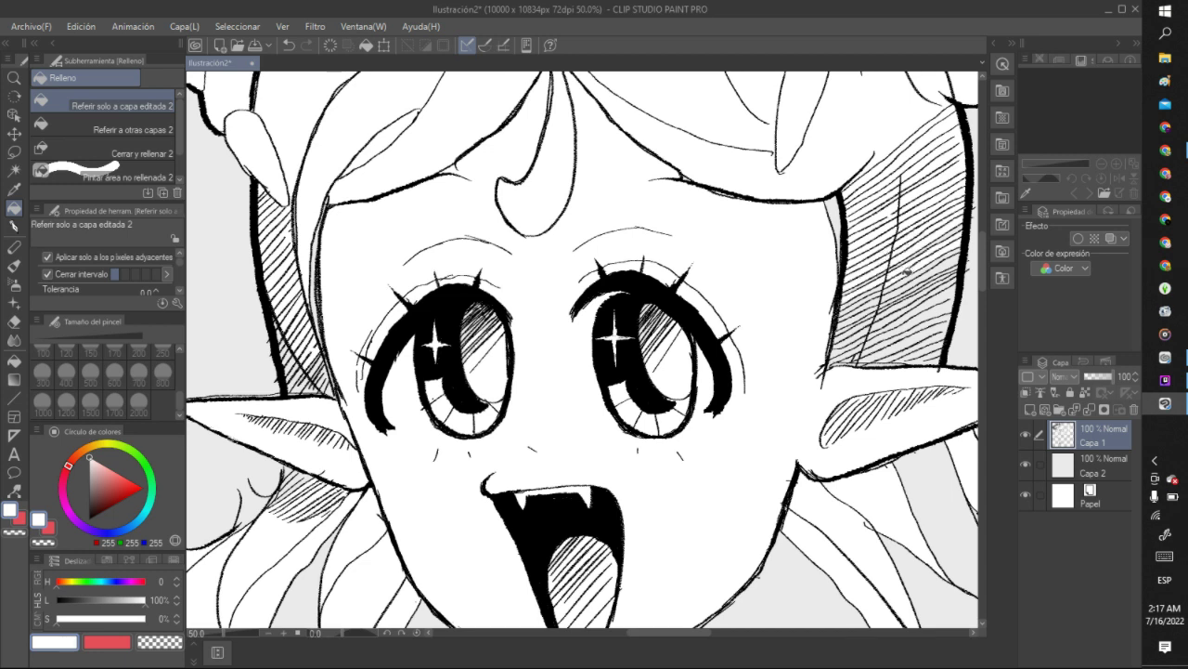
left_click(896, 284)
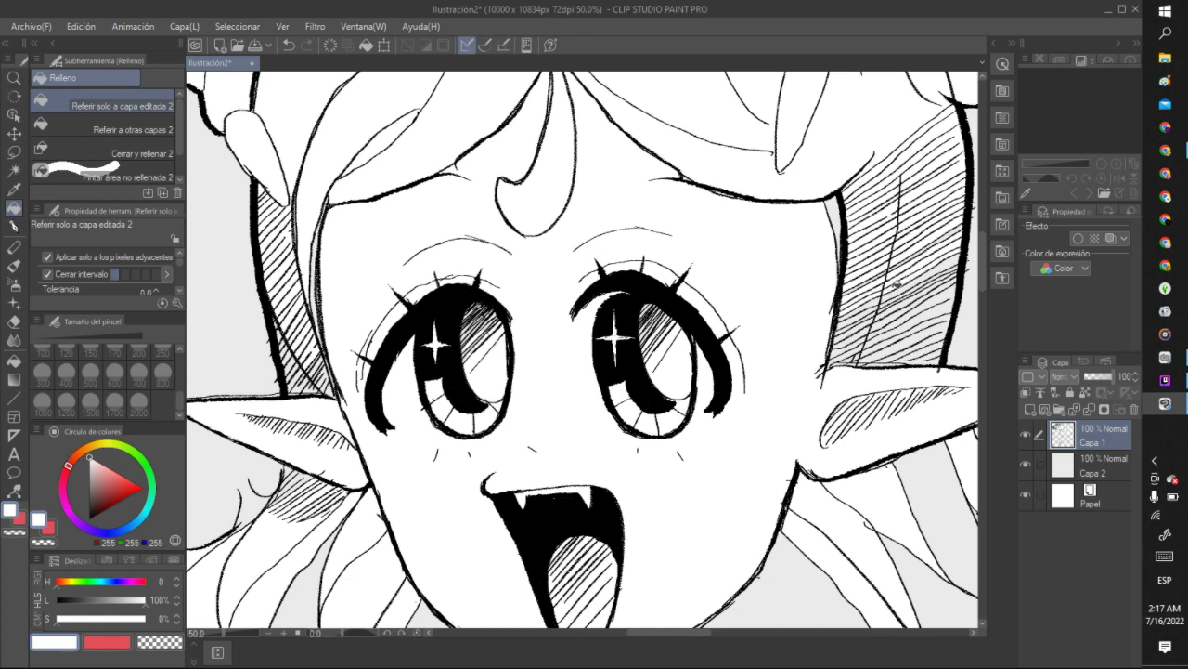
left_click(901, 289)
left_click(882, 299)
left_click(889, 303)
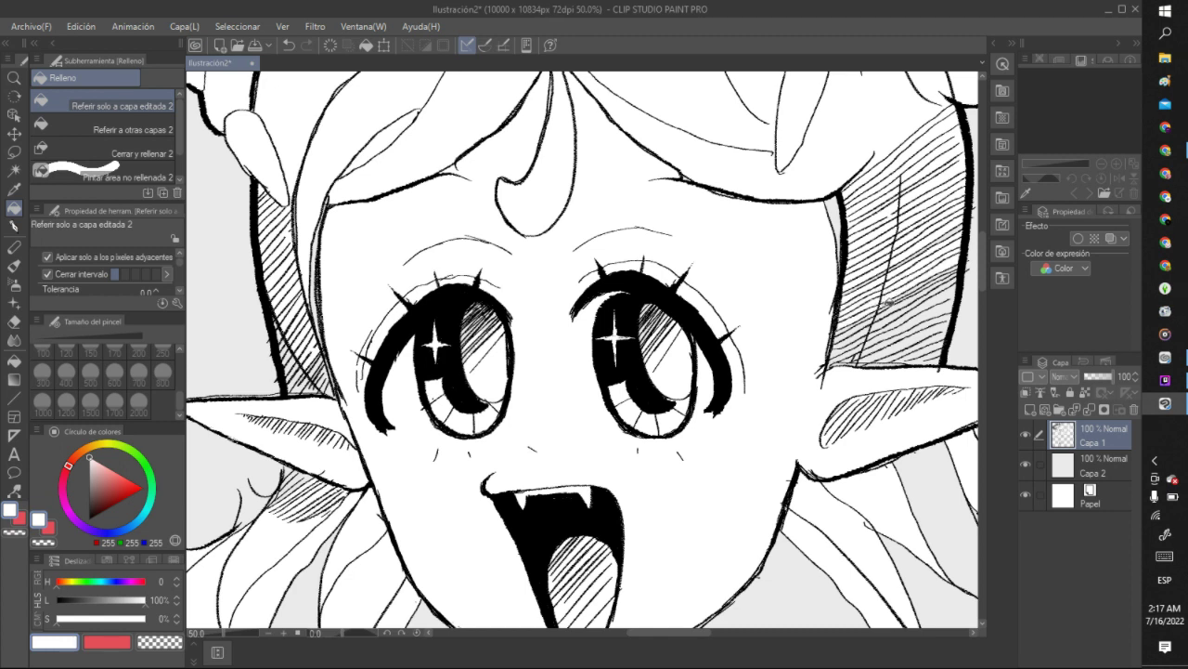
left_click(893, 298)
left_click(884, 312)
left_click(894, 310)
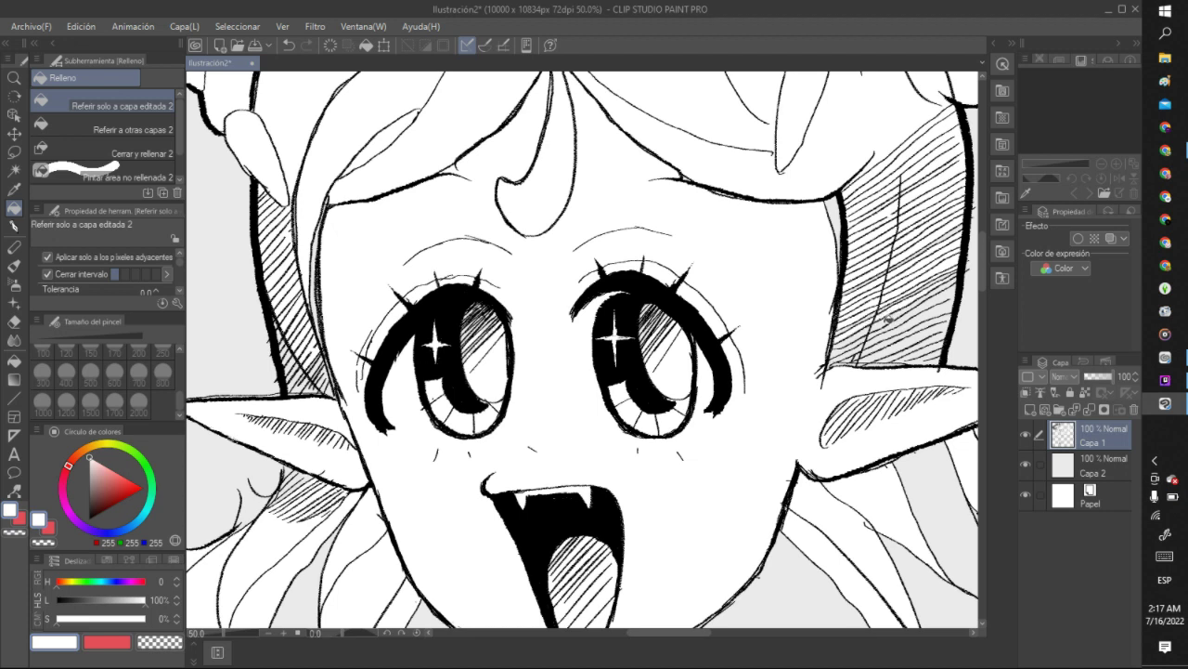
left_click(866, 330)
left_click(896, 319)
left_click(912, 312)
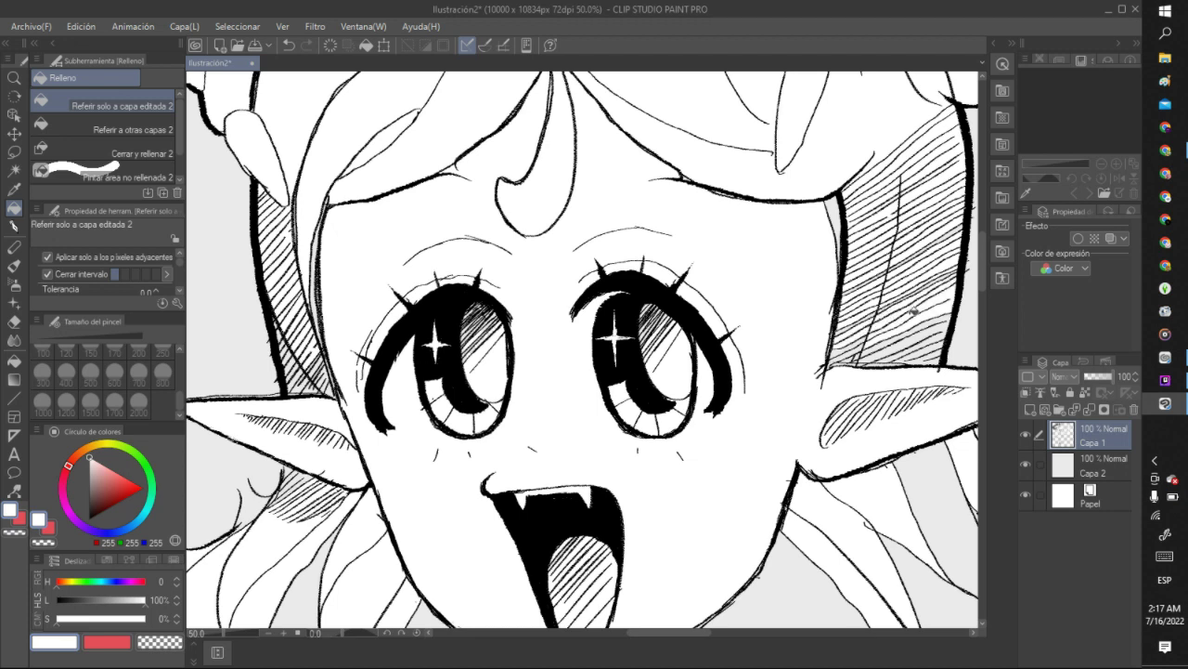
left_click(855, 349)
left_click(883, 344)
left_click(914, 345)
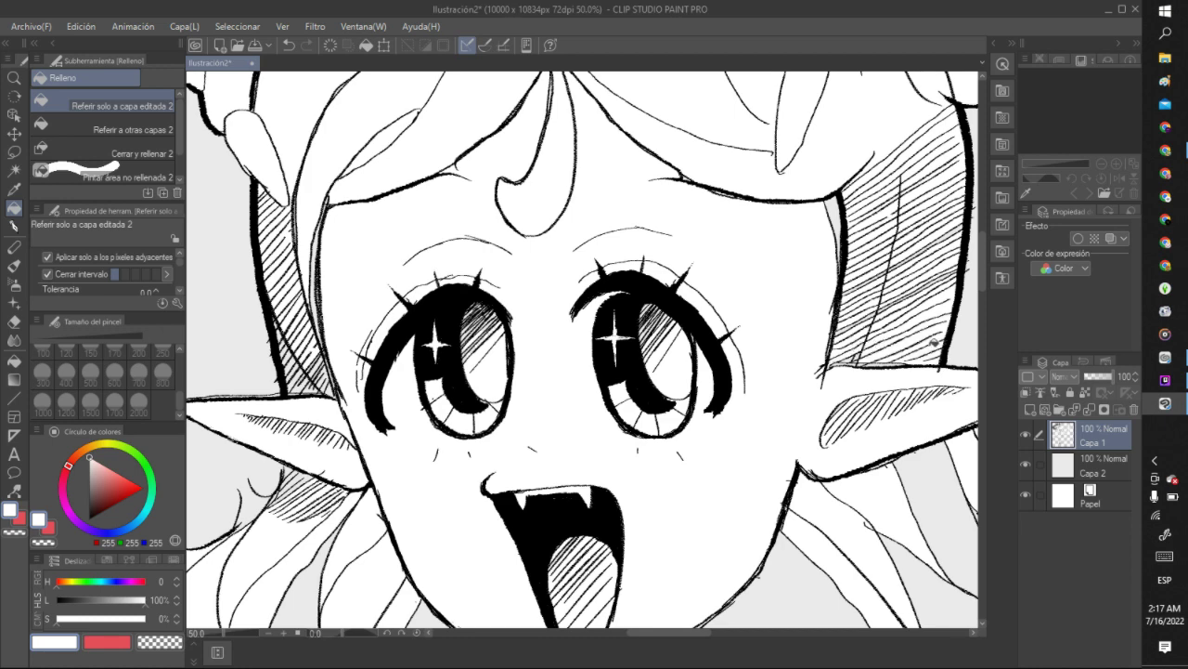
scroll(898, 329, "down", 15)
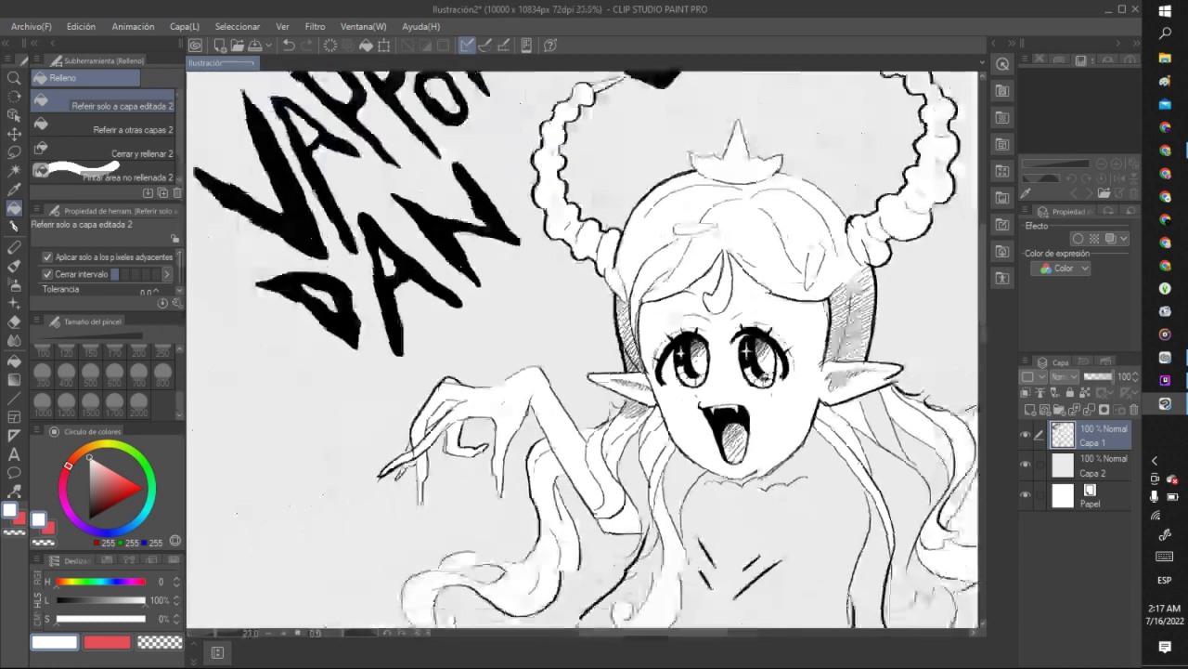
scroll(900, 431, "up", 5)
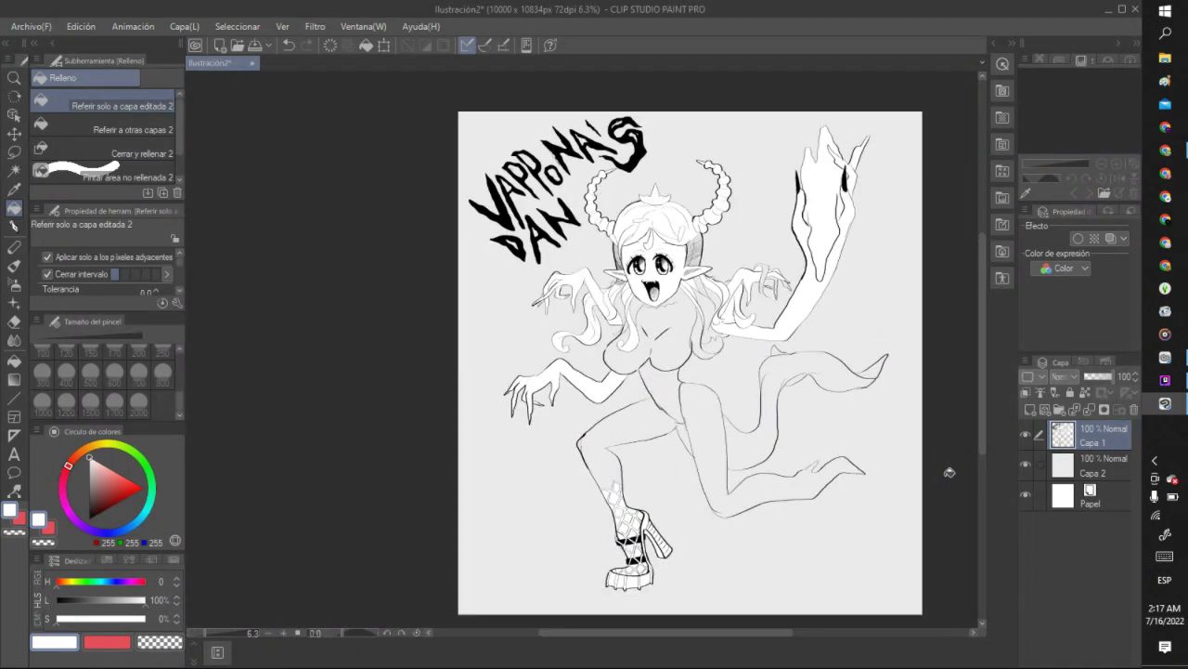
scroll(943, 460, "up", 2)
scroll(949, 473, "down", 1)
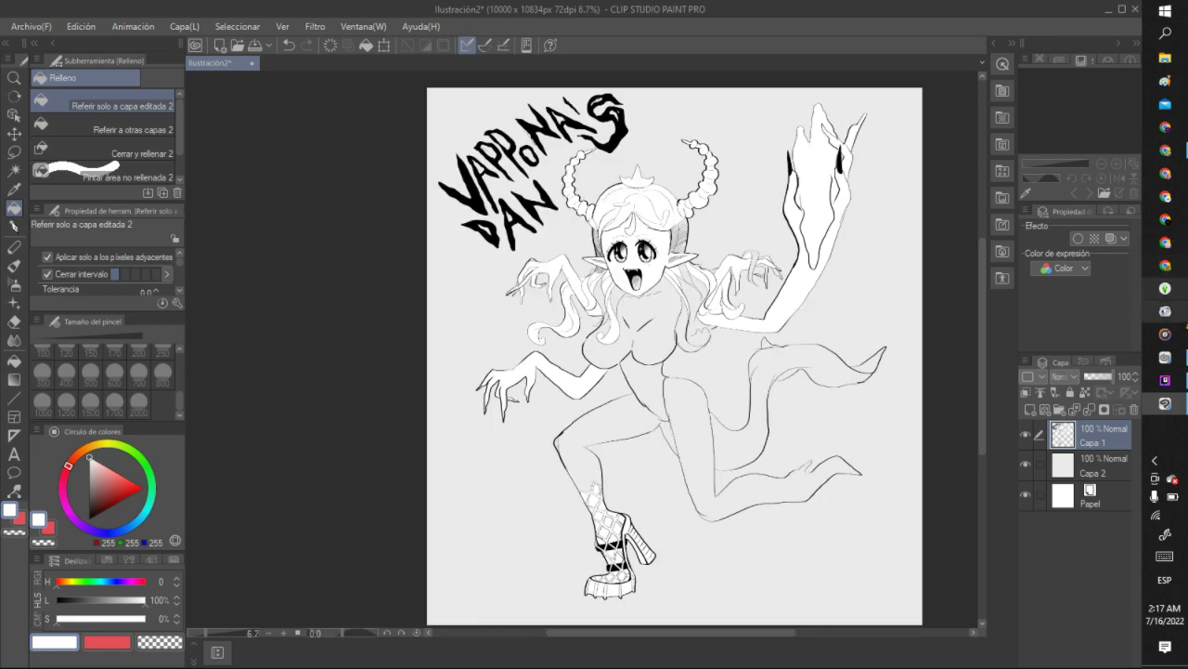